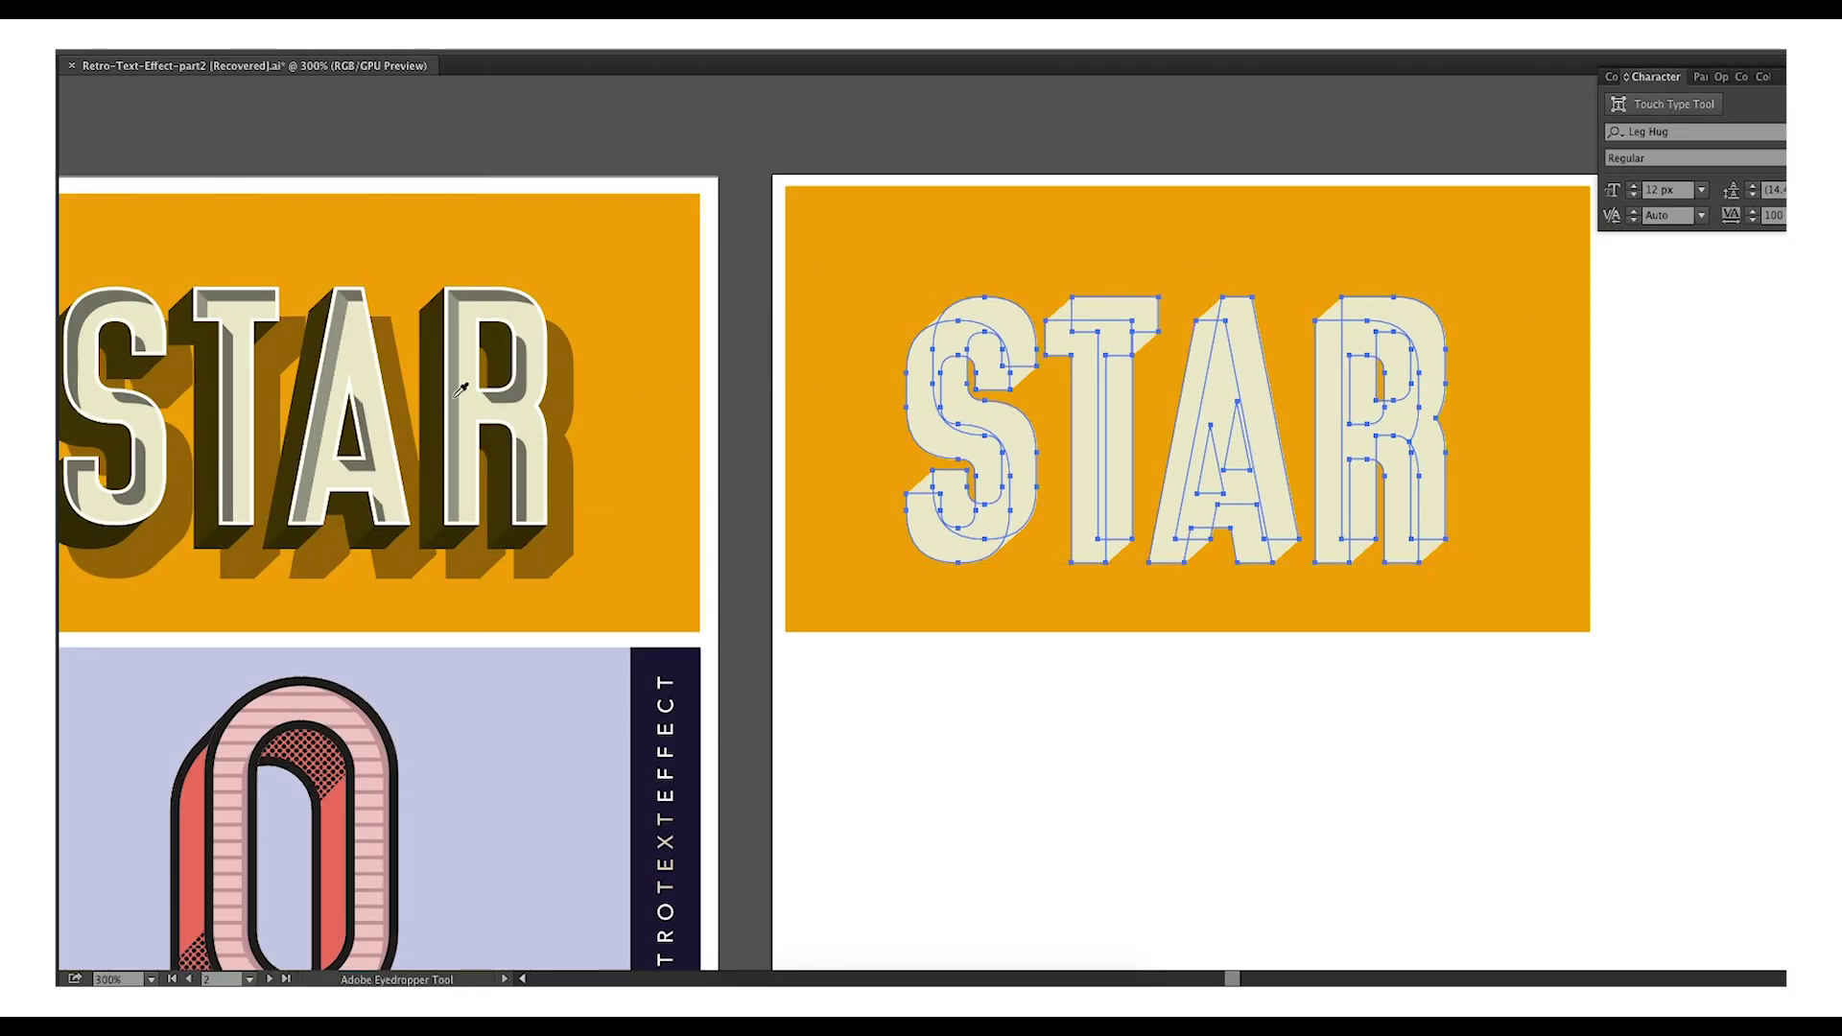
# Examine the layered 3D RETRO lettering and its shadow on the dark Introducing Text Effects design up close.
pyautogui.scroll(6, 969, 329)
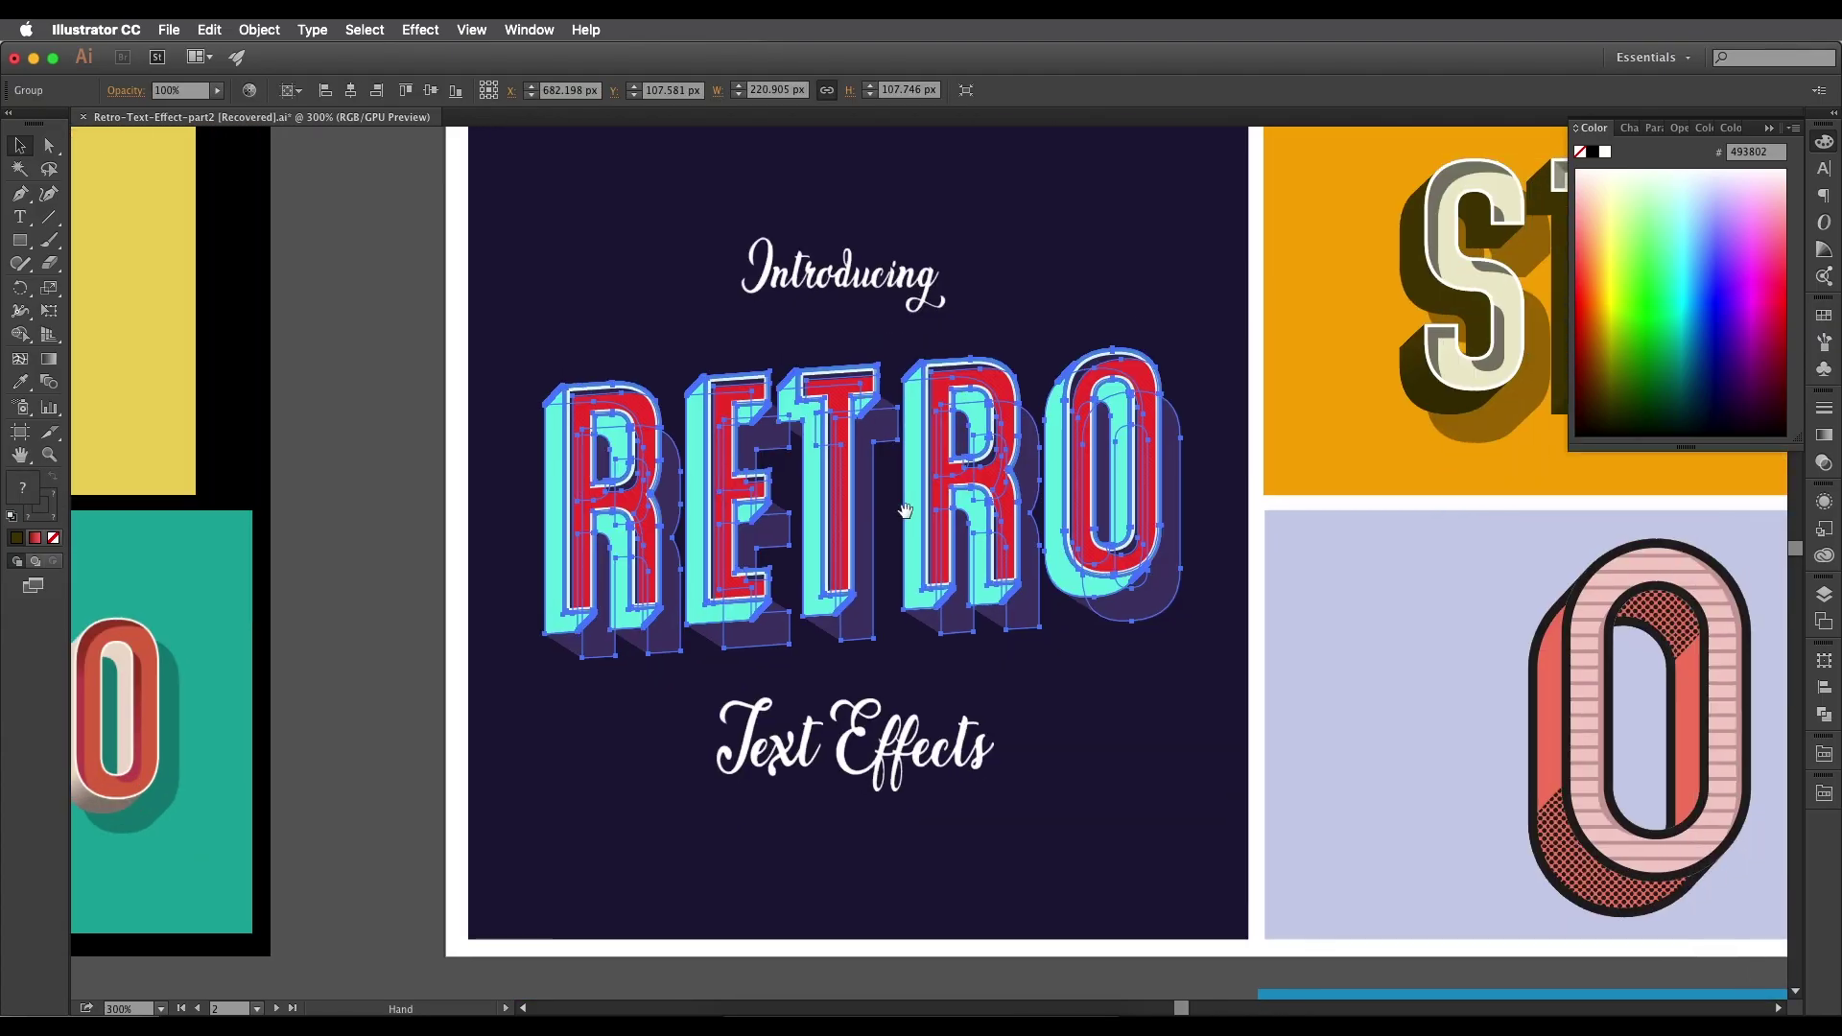
pyautogui.moveTo(905, 509); pyautogui.dragTo(752, 485)
pyautogui.click(304, 481)
pyautogui.scroll(-1, 441, 501)
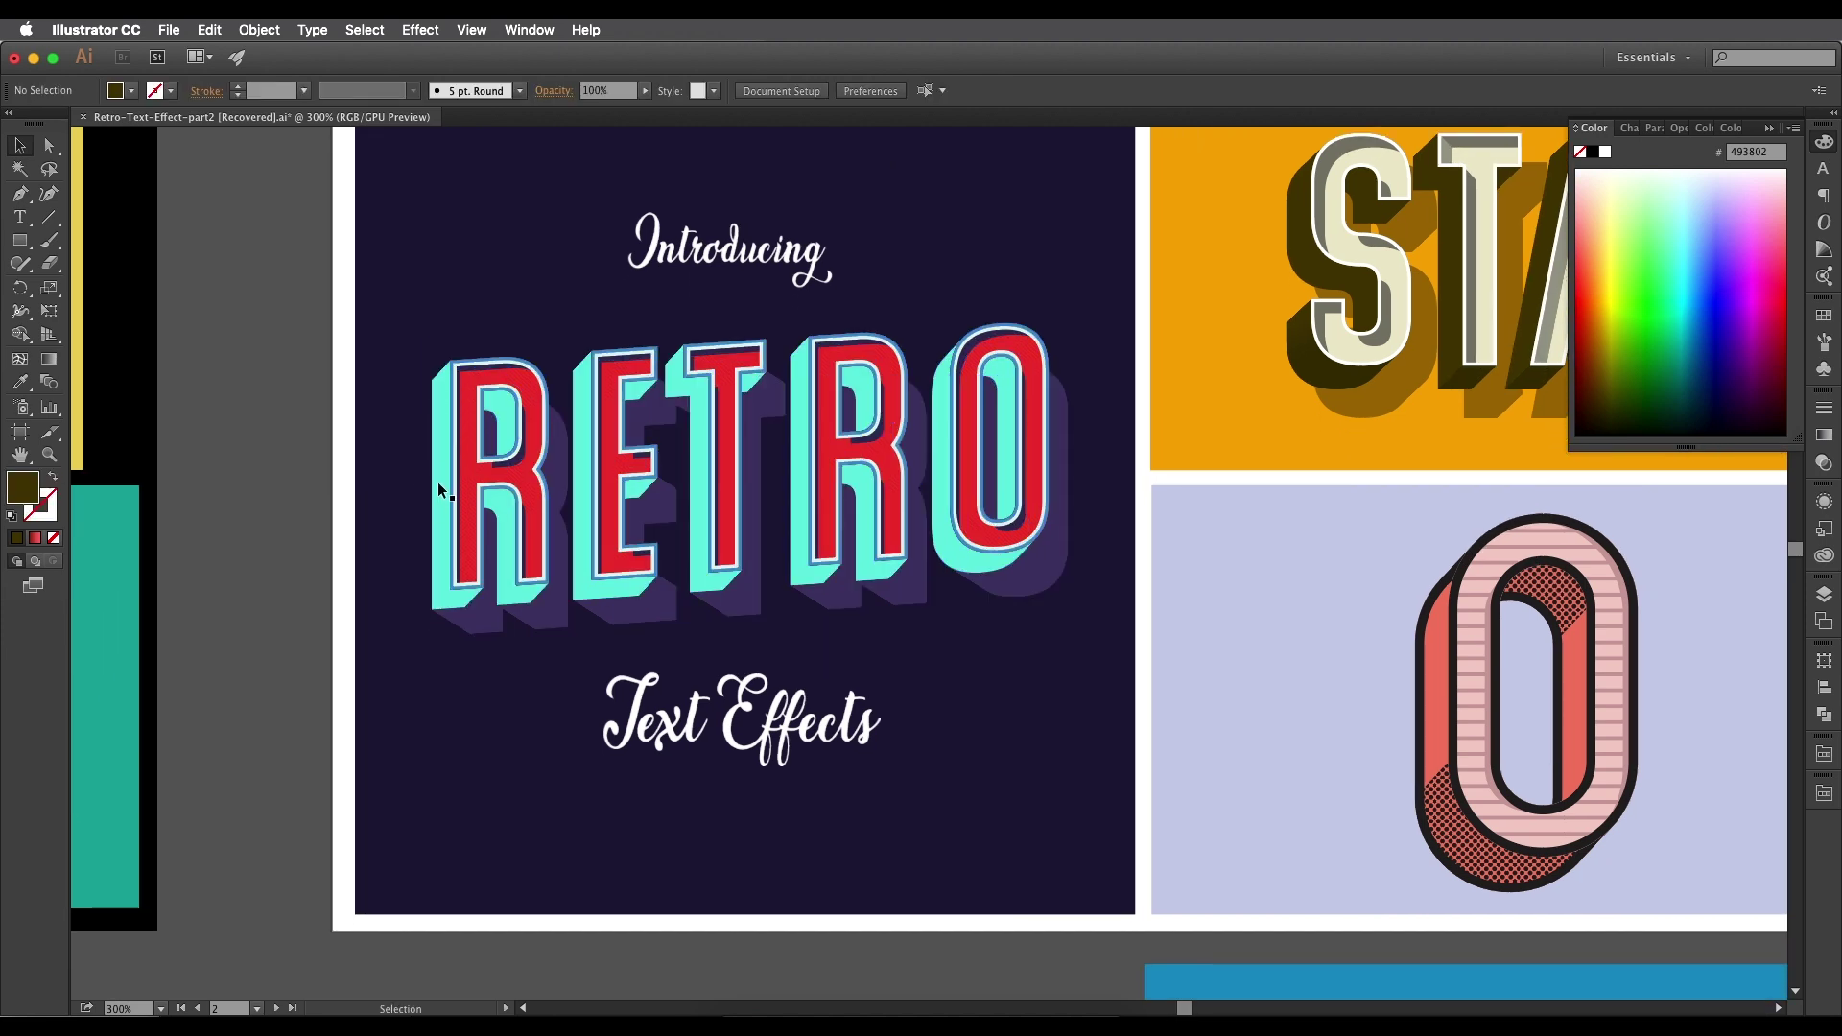
pyautogui.scroll(-3, 451, 500)
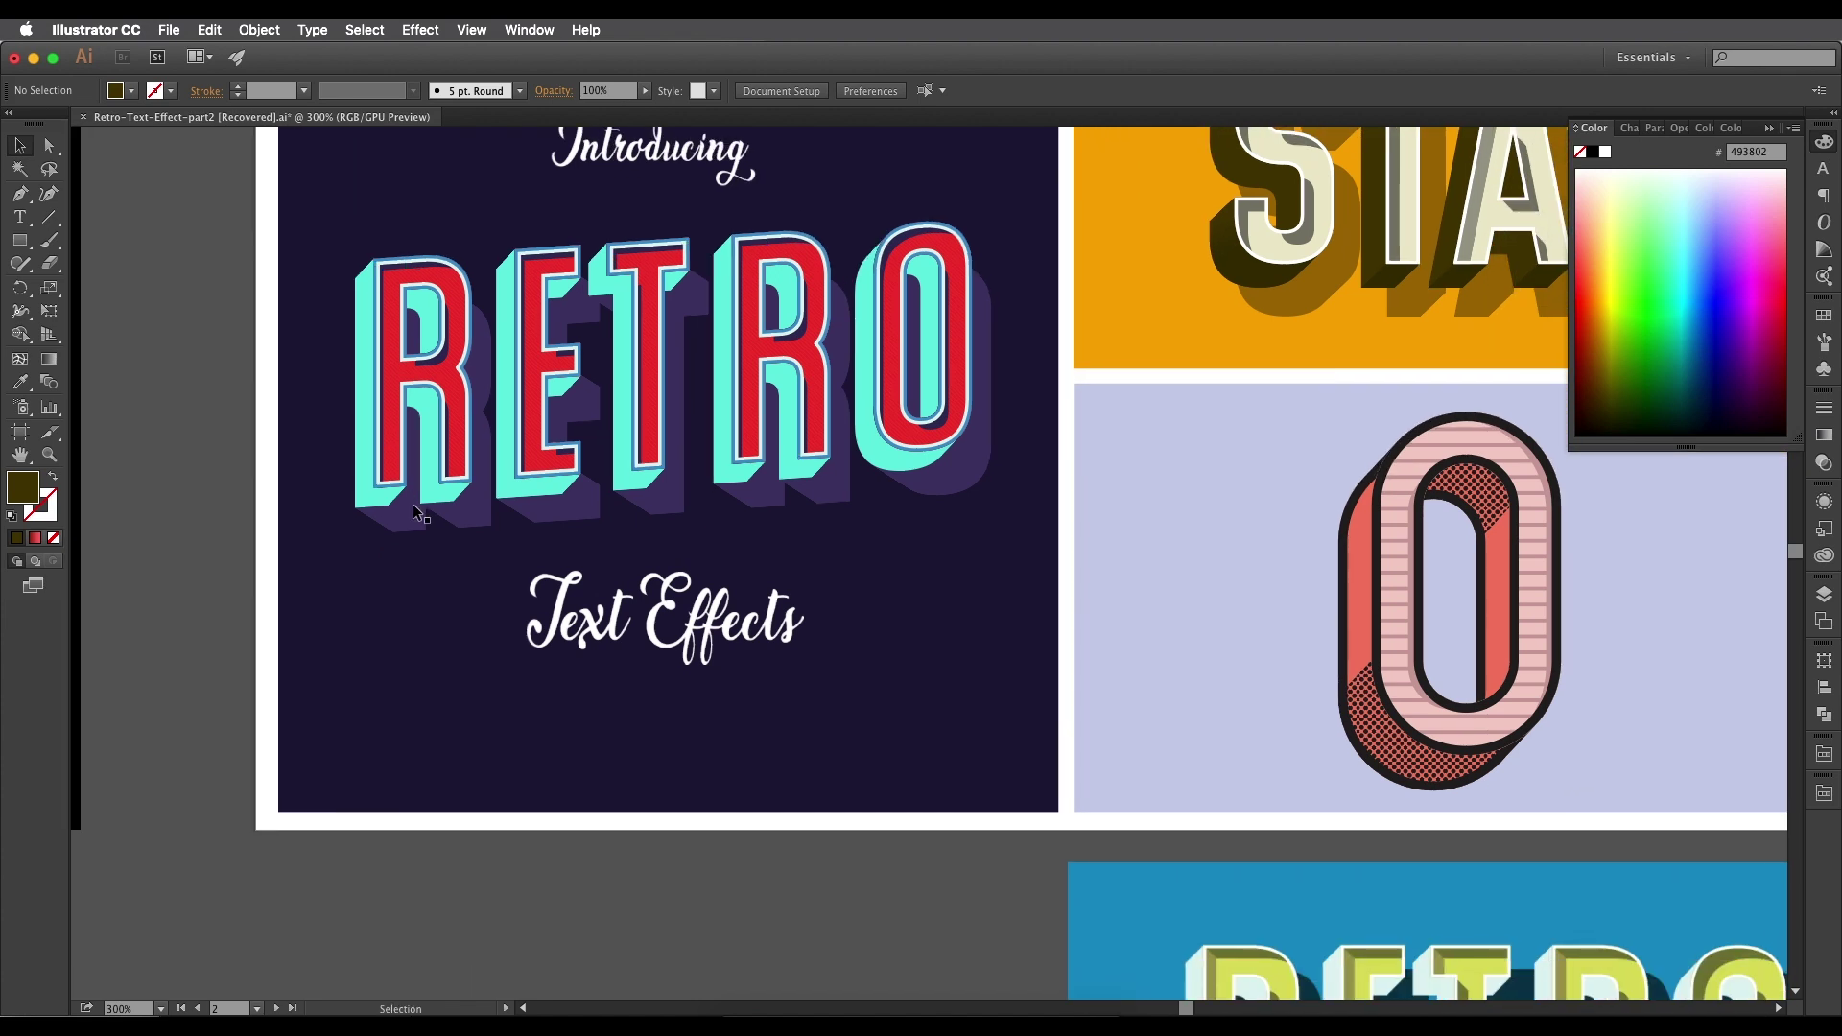
pyautogui.scroll(3, 473, 552)
pyautogui.hscroll(-2, 473, 552)
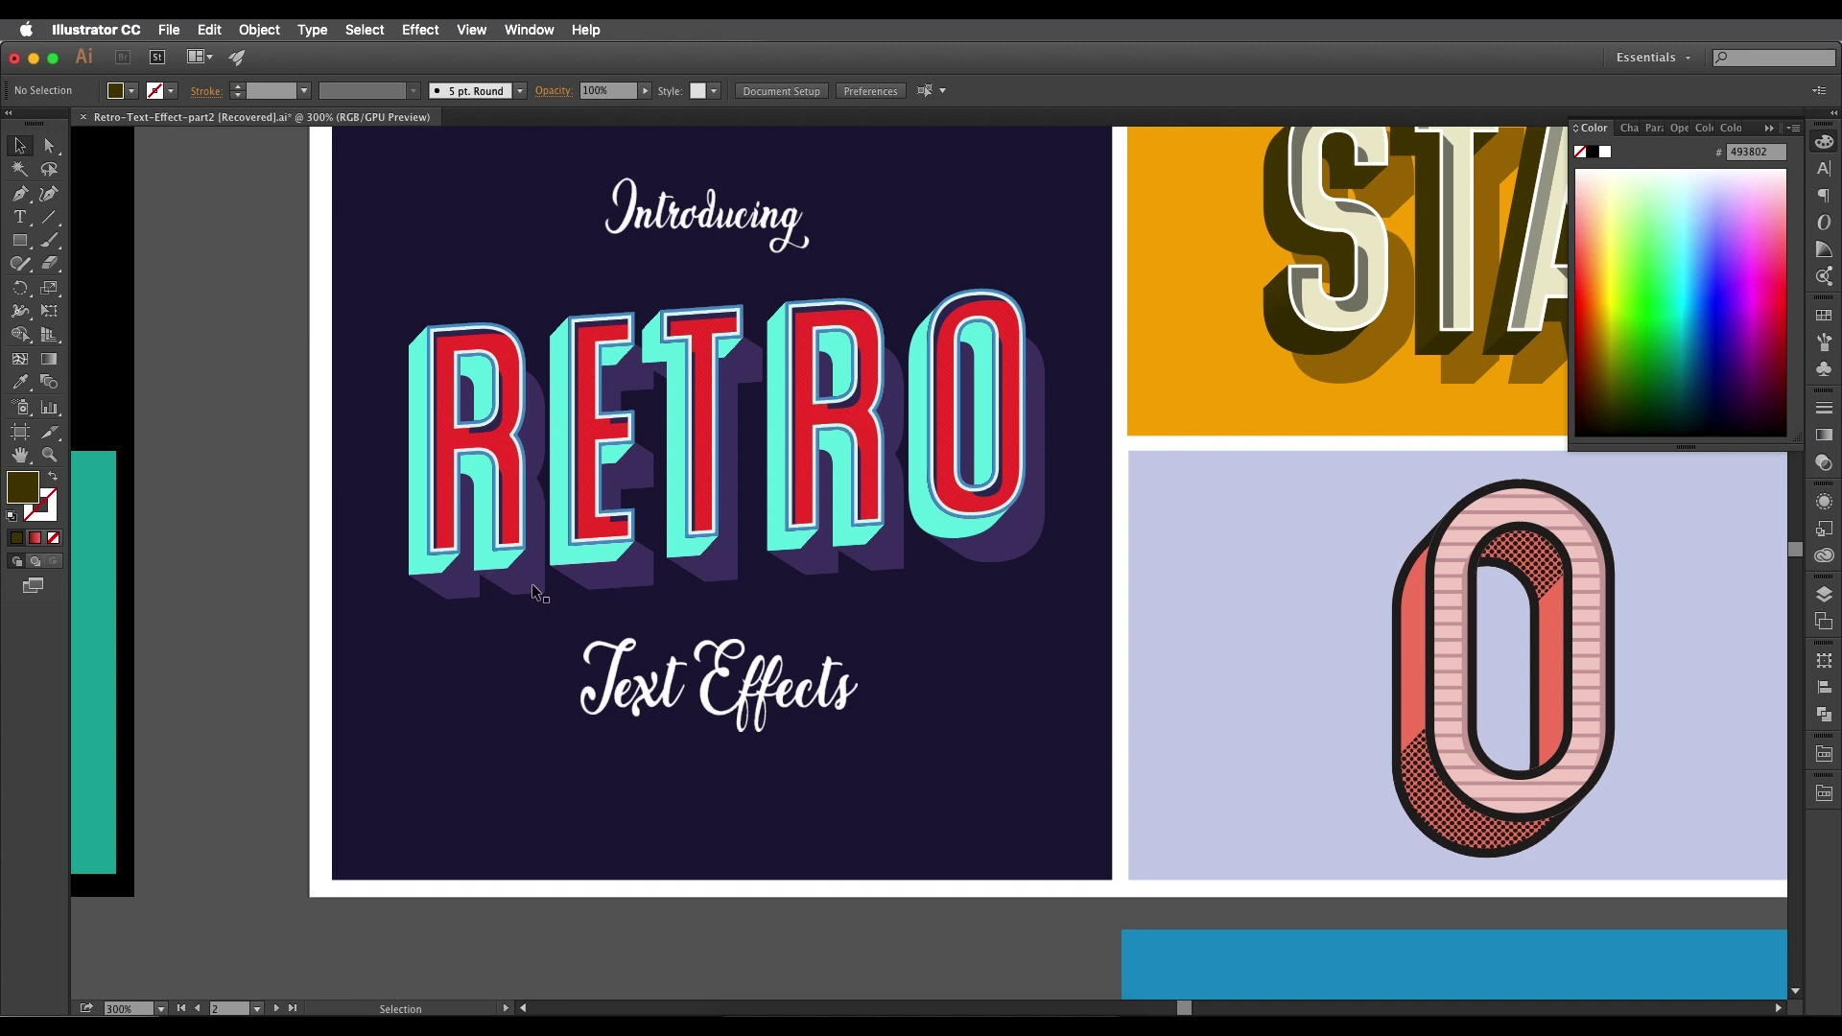
pyautogui.scroll(1, 504, 537)
pyautogui.hscroll(3, 503, 537)
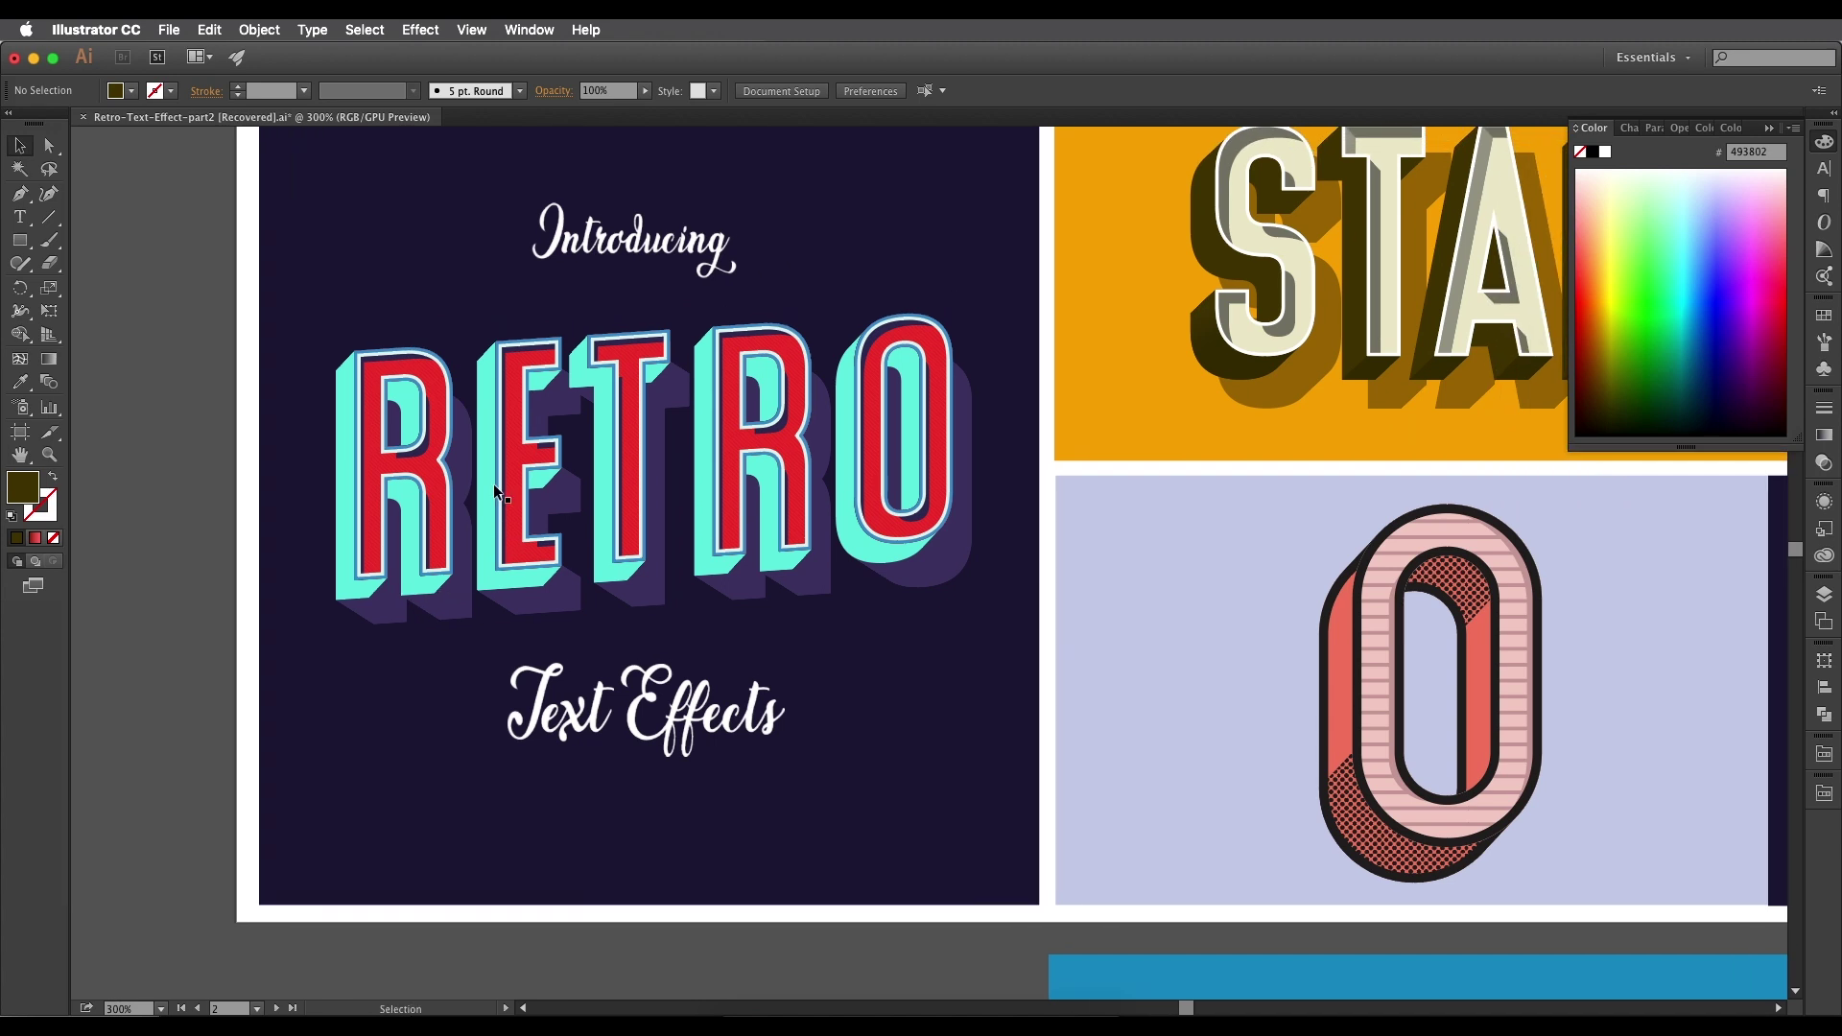
pyautogui.scroll(2, 413, 382)
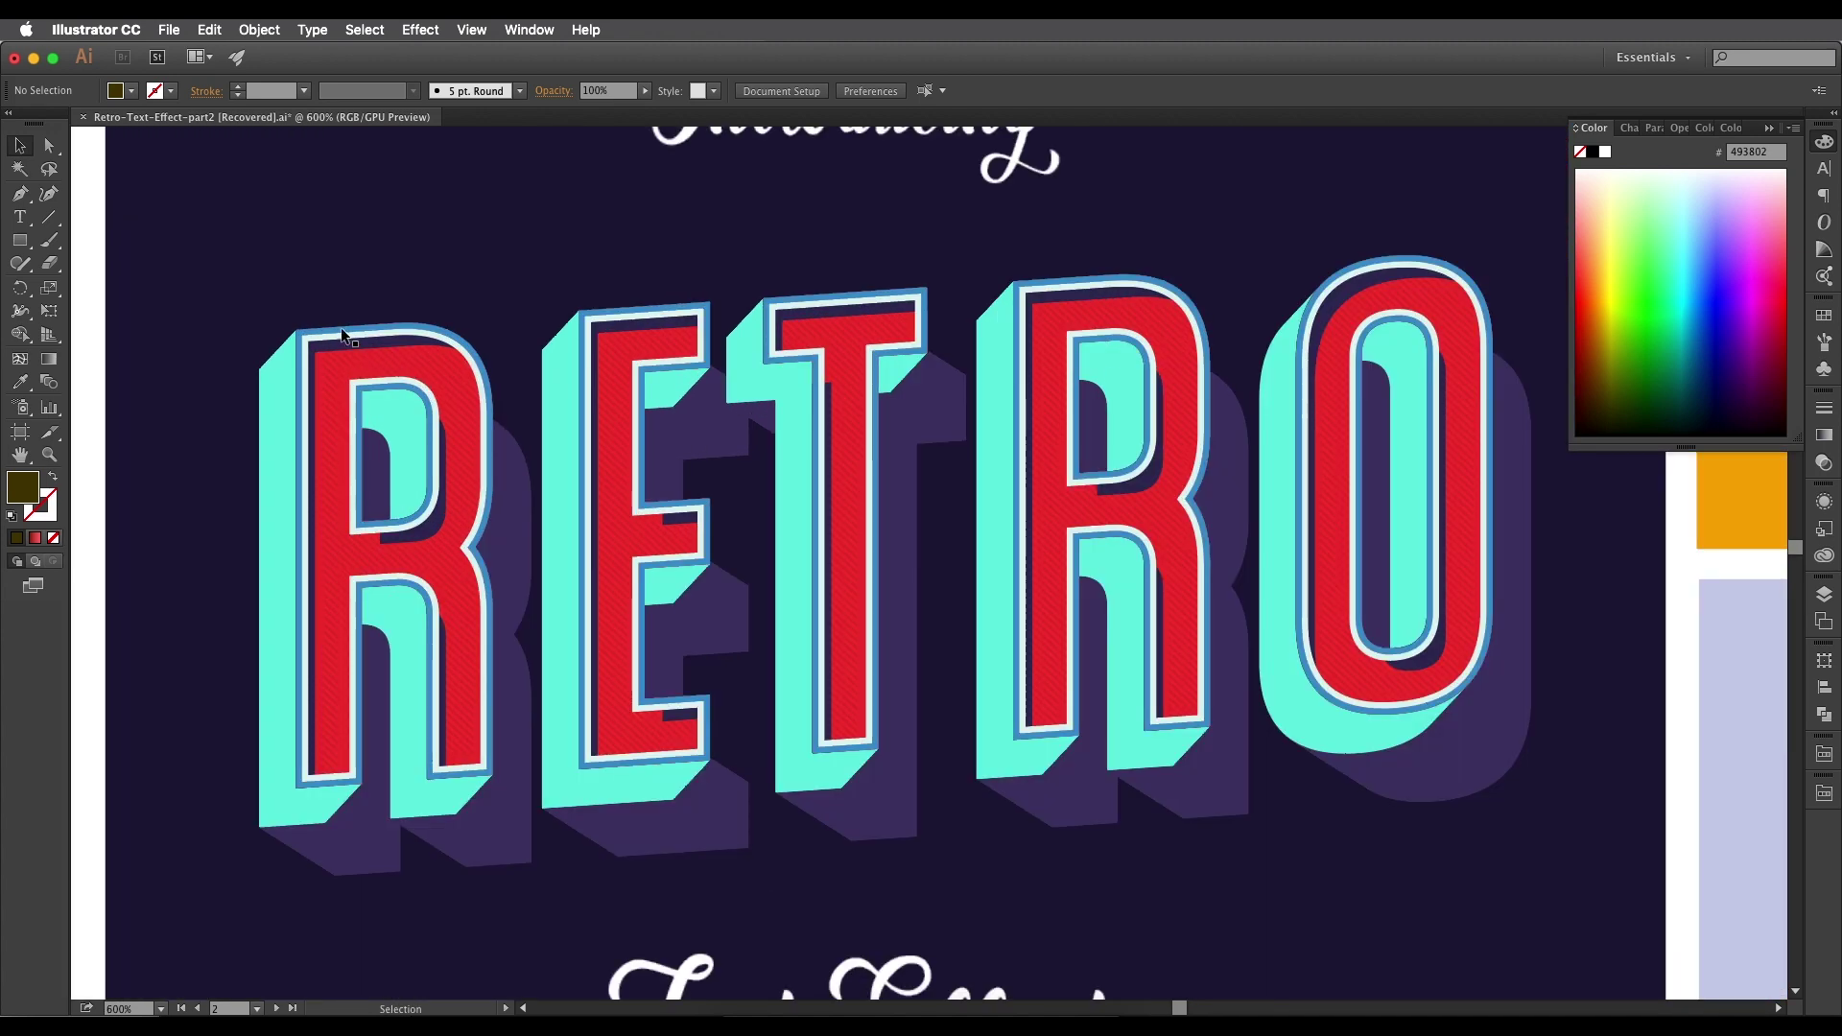
pyautogui.hscroll(-4, 344, 338)
pyautogui.hscroll(5, 432, 340)
pyautogui.scroll(-1, 498, 366)
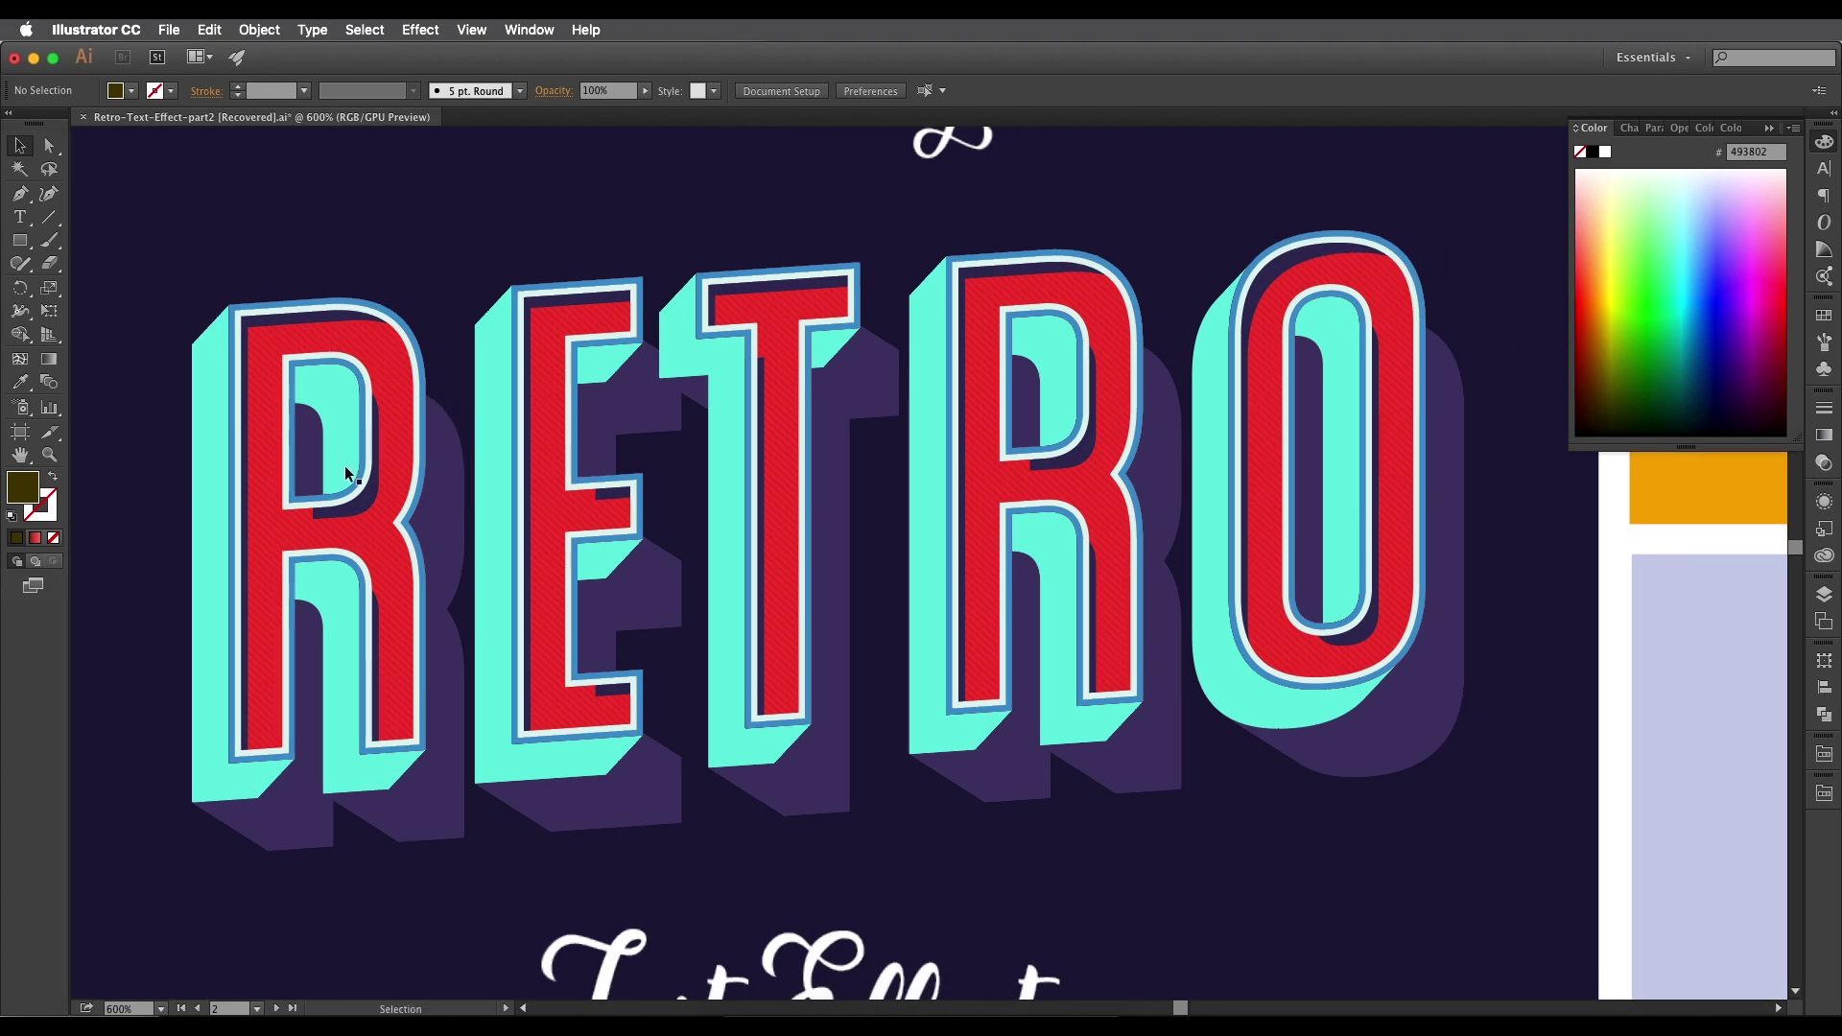
# Examine the outlined letter O design, including its horizontal stripes, dotted shading and extruded side.
pyautogui.scroll(-2, 574, 482)
pyautogui.moveTo(864, 588); pyautogui.dragTo(682, 500)
pyautogui.moveTo(969, 570); pyautogui.dragTo(769, 518)
pyautogui.moveTo(993, 568); pyautogui.dragTo(735, 525)
pyautogui.scroll(1, 896, 502)
pyautogui.scroll(1, 673, 472)
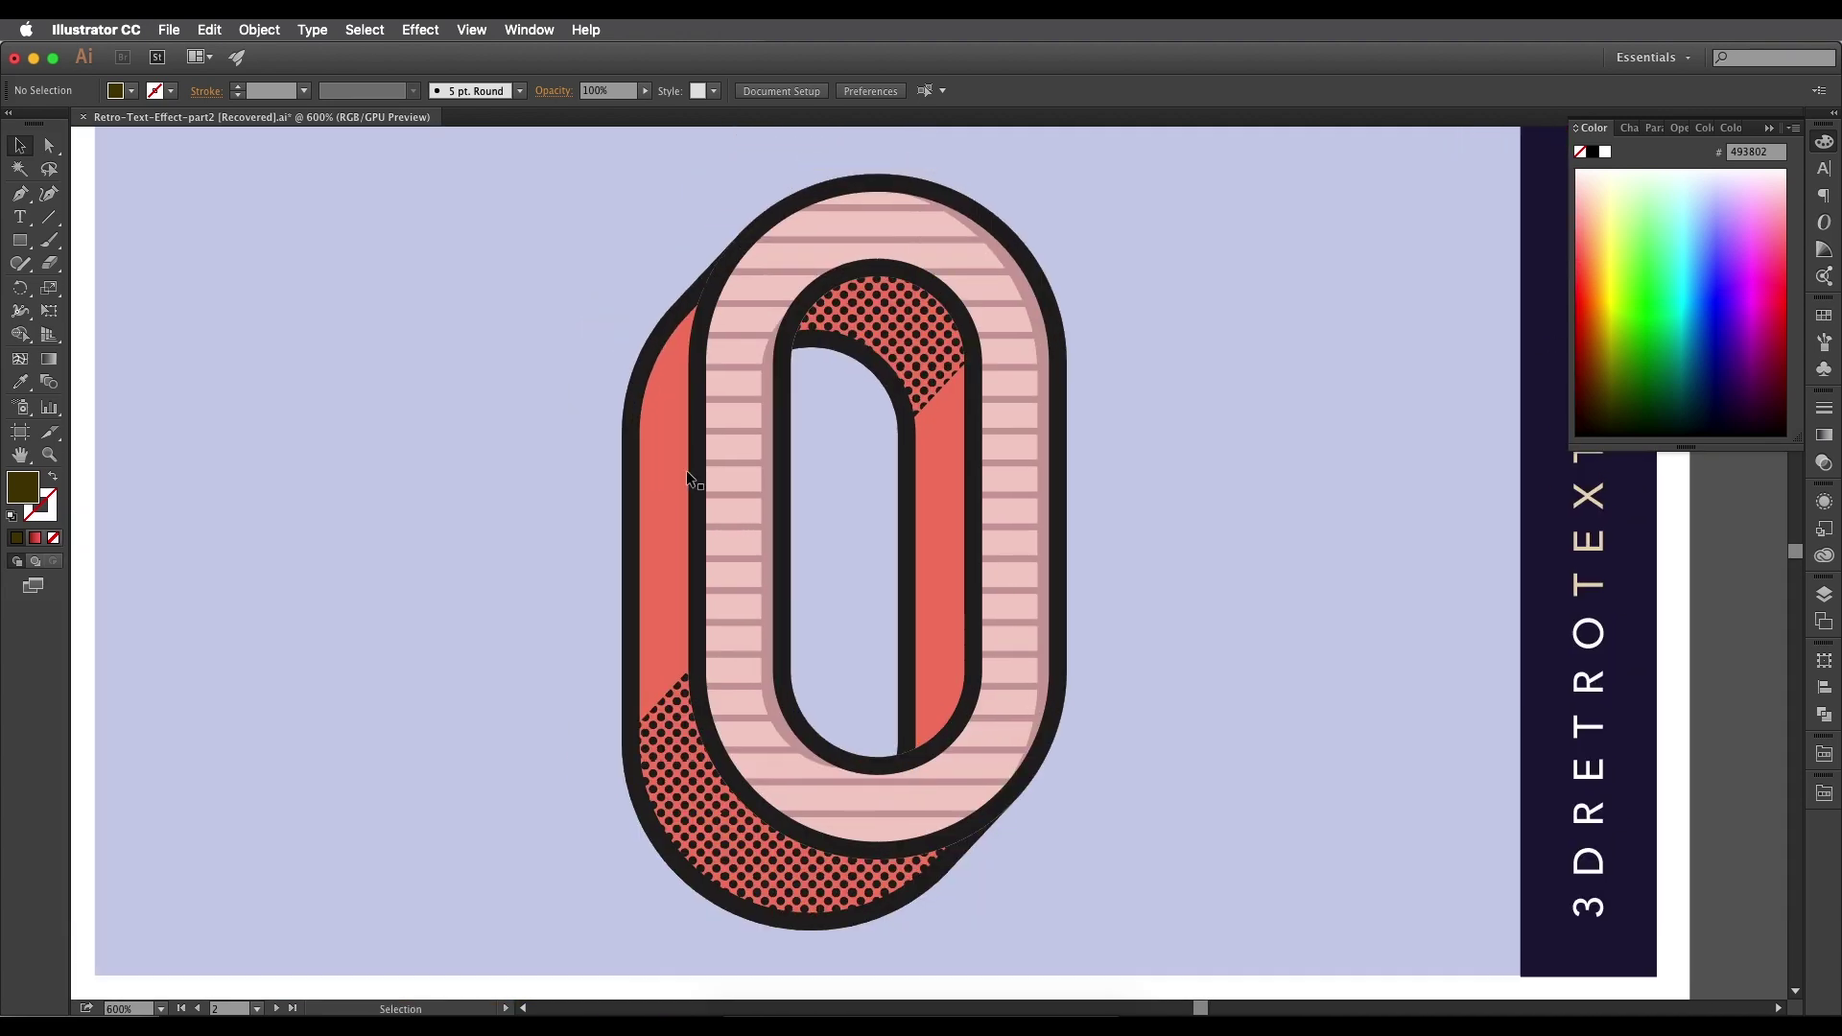
pyautogui.moveTo(712, 434); pyautogui.dragTo(639, 468)
pyautogui.moveTo(632, 702); pyautogui.dragTo(629, 548)
pyautogui.moveTo(760, 701); pyautogui.dragTo(612, 871)
pyautogui.hscroll(-3, 679, 782)
pyautogui.scroll(3, 678, 782)
pyautogui.scroll(-3, 681, 796)
pyautogui.moveTo(650, 742); pyautogui.dragTo(693, 727)
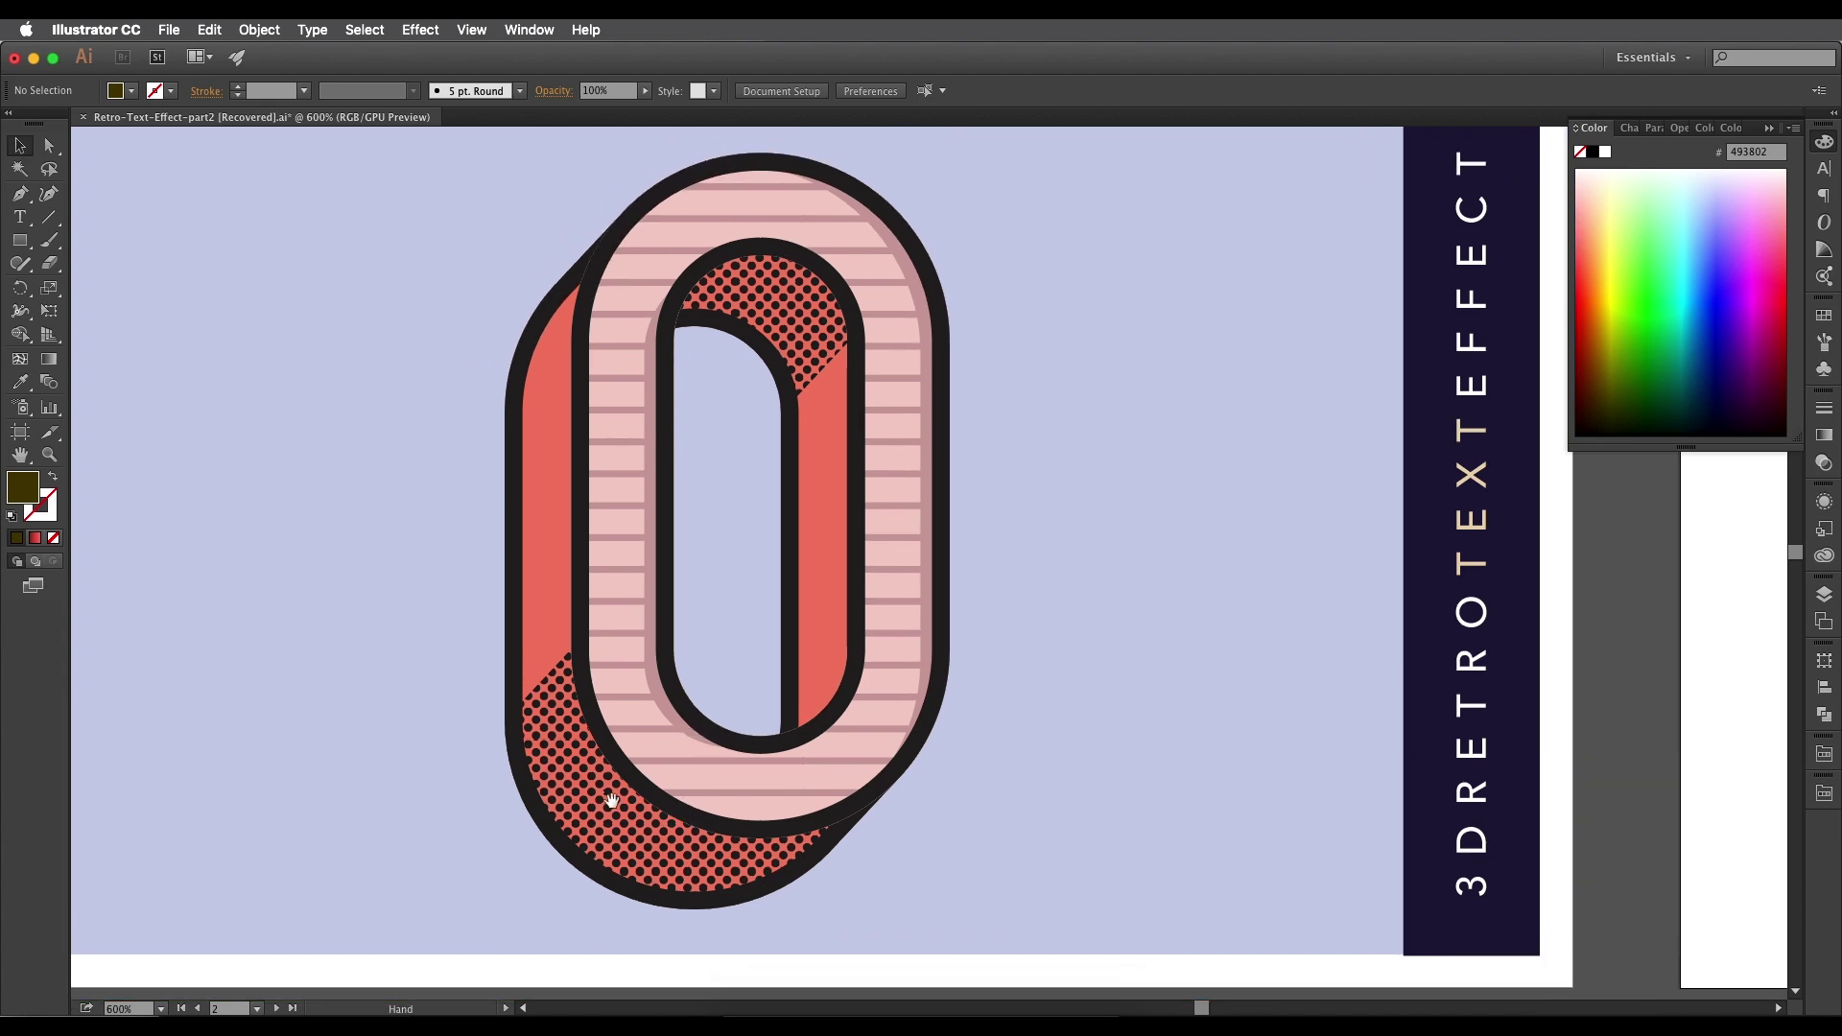
pyautogui.moveTo(612, 805); pyautogui.dragTo(646, 745)
pyautogui.hscroll(-2, 625, 728)
pyautogui.hscroll(1, 650, 753)
pyautogui.scroll(3, 650, 753)
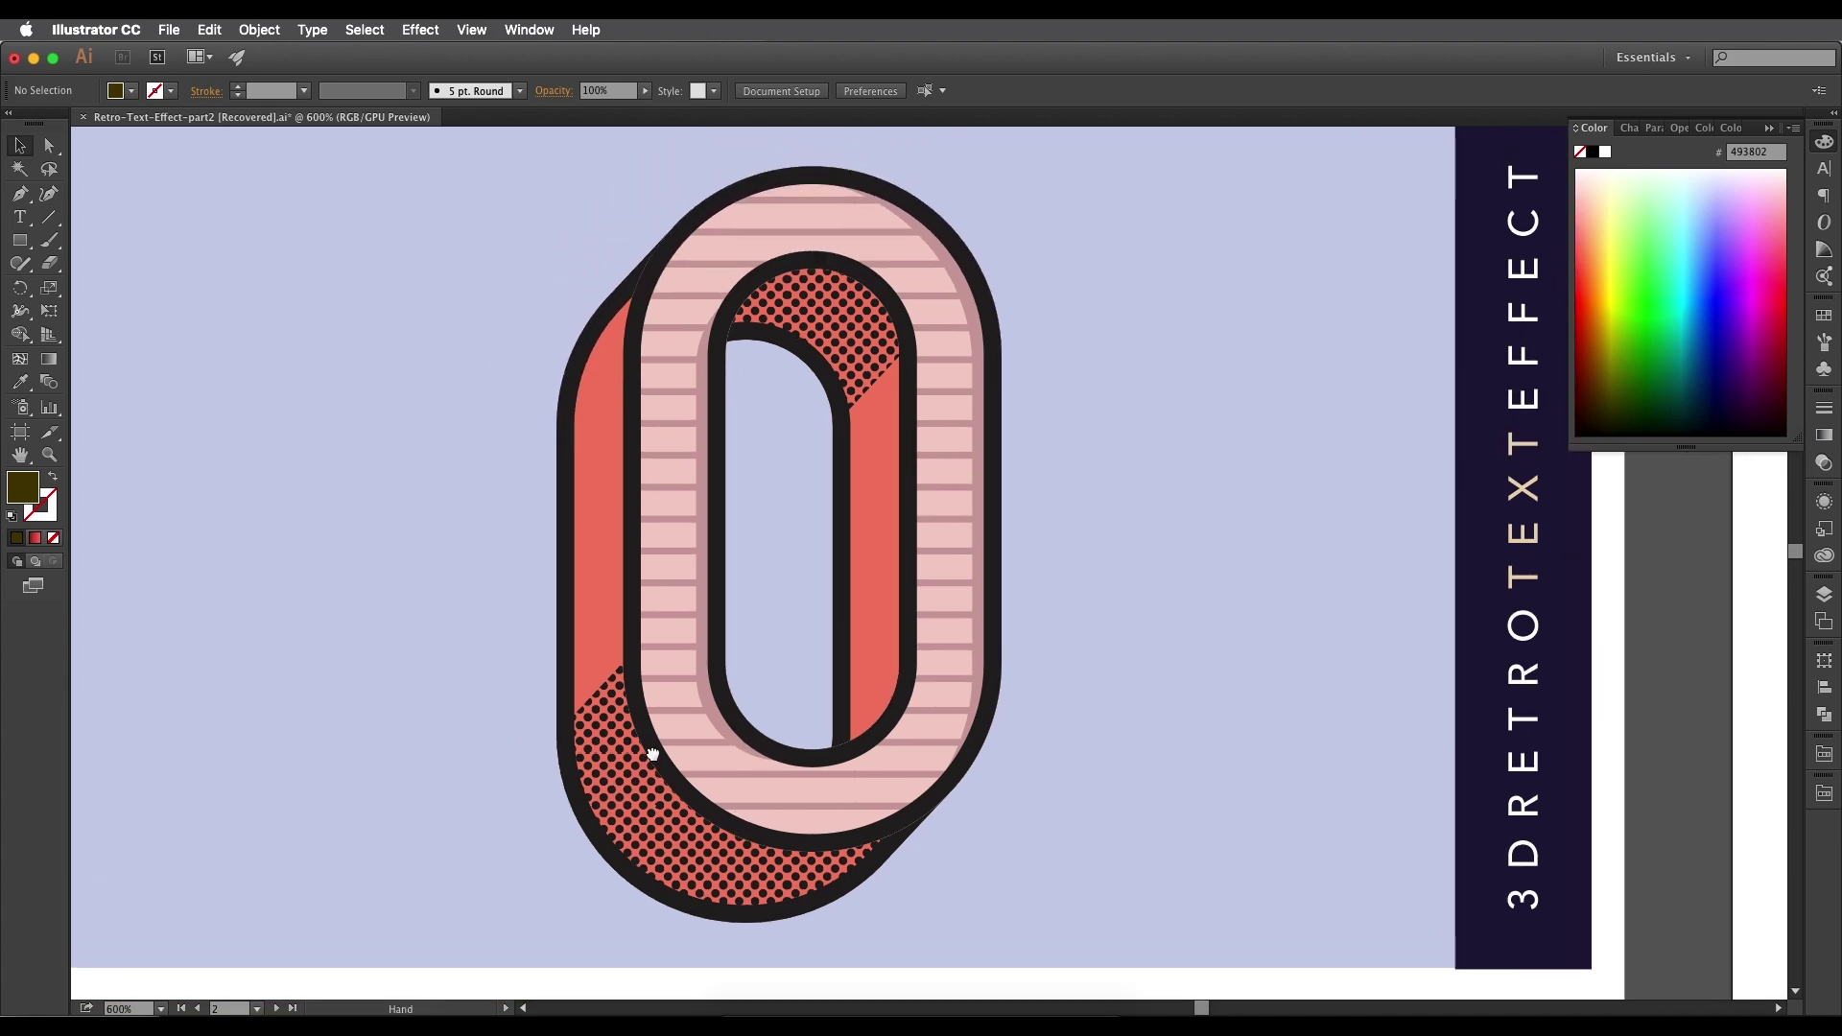
pyautogui.scroll(3, 736, 706)
pyautogui.hscroll(3, 736, 706)
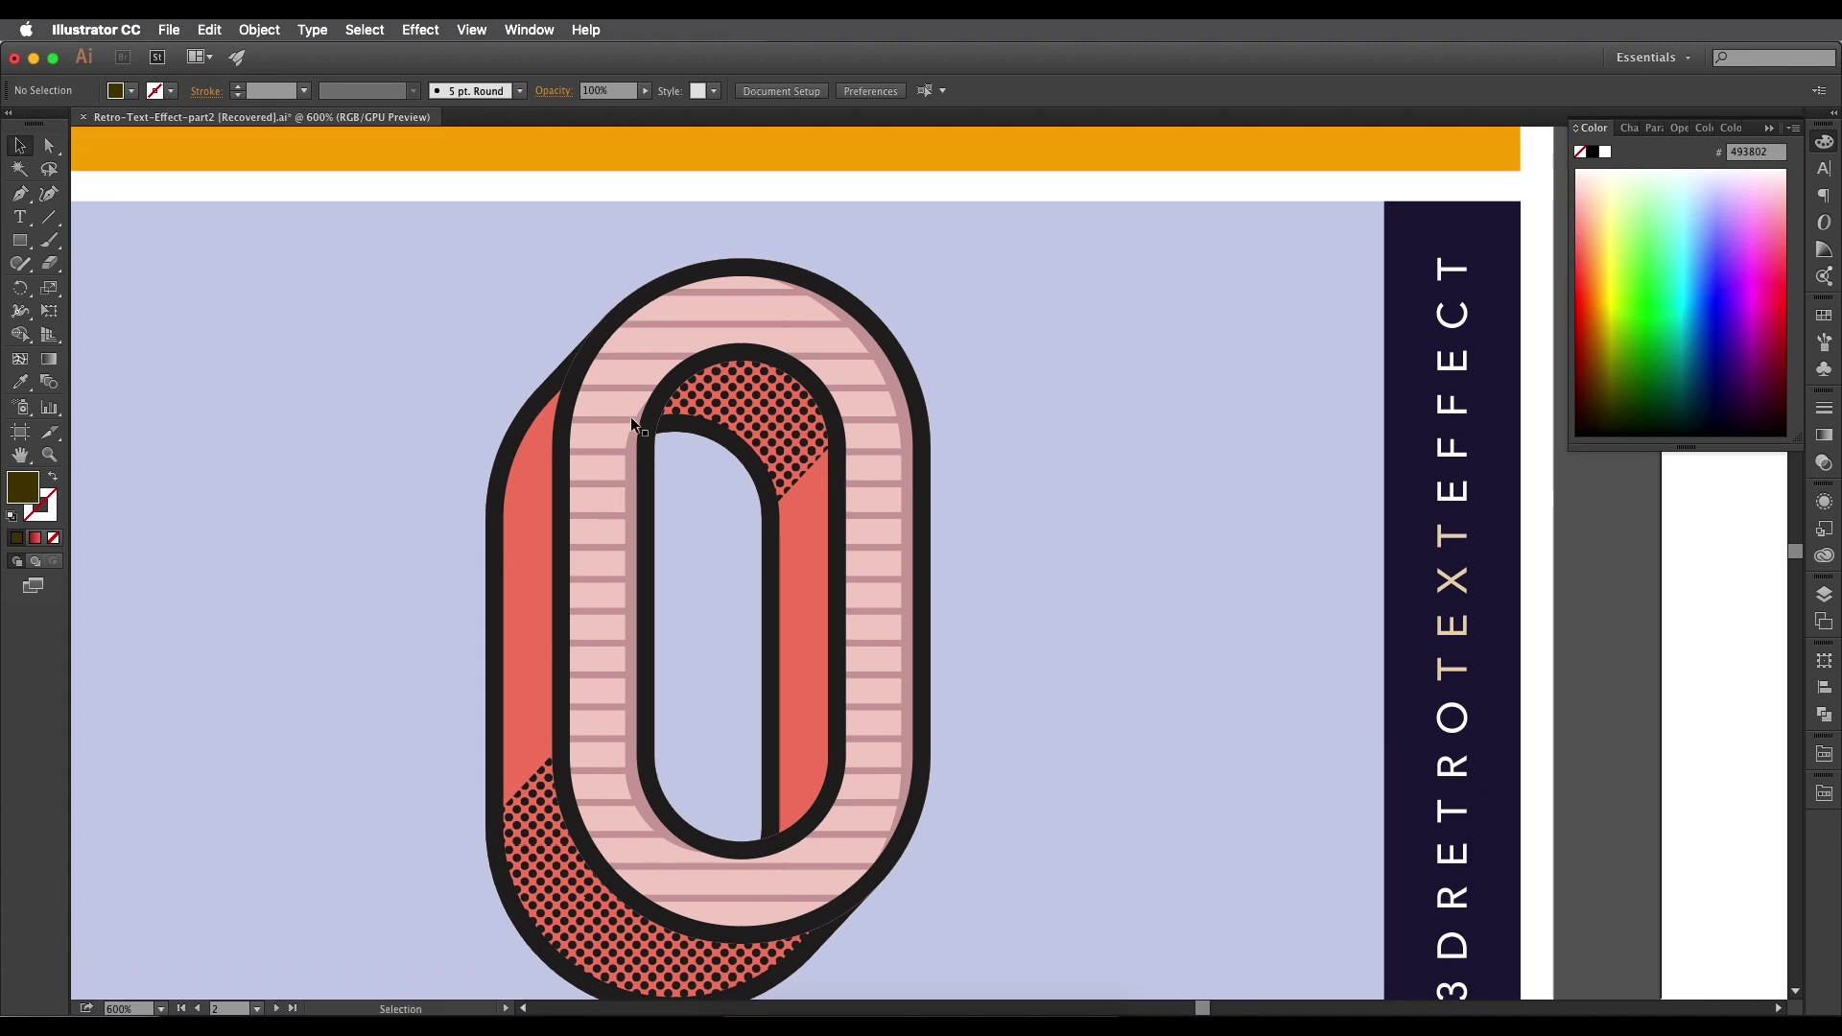
pyautogui.scroll(-1, 855, 666)
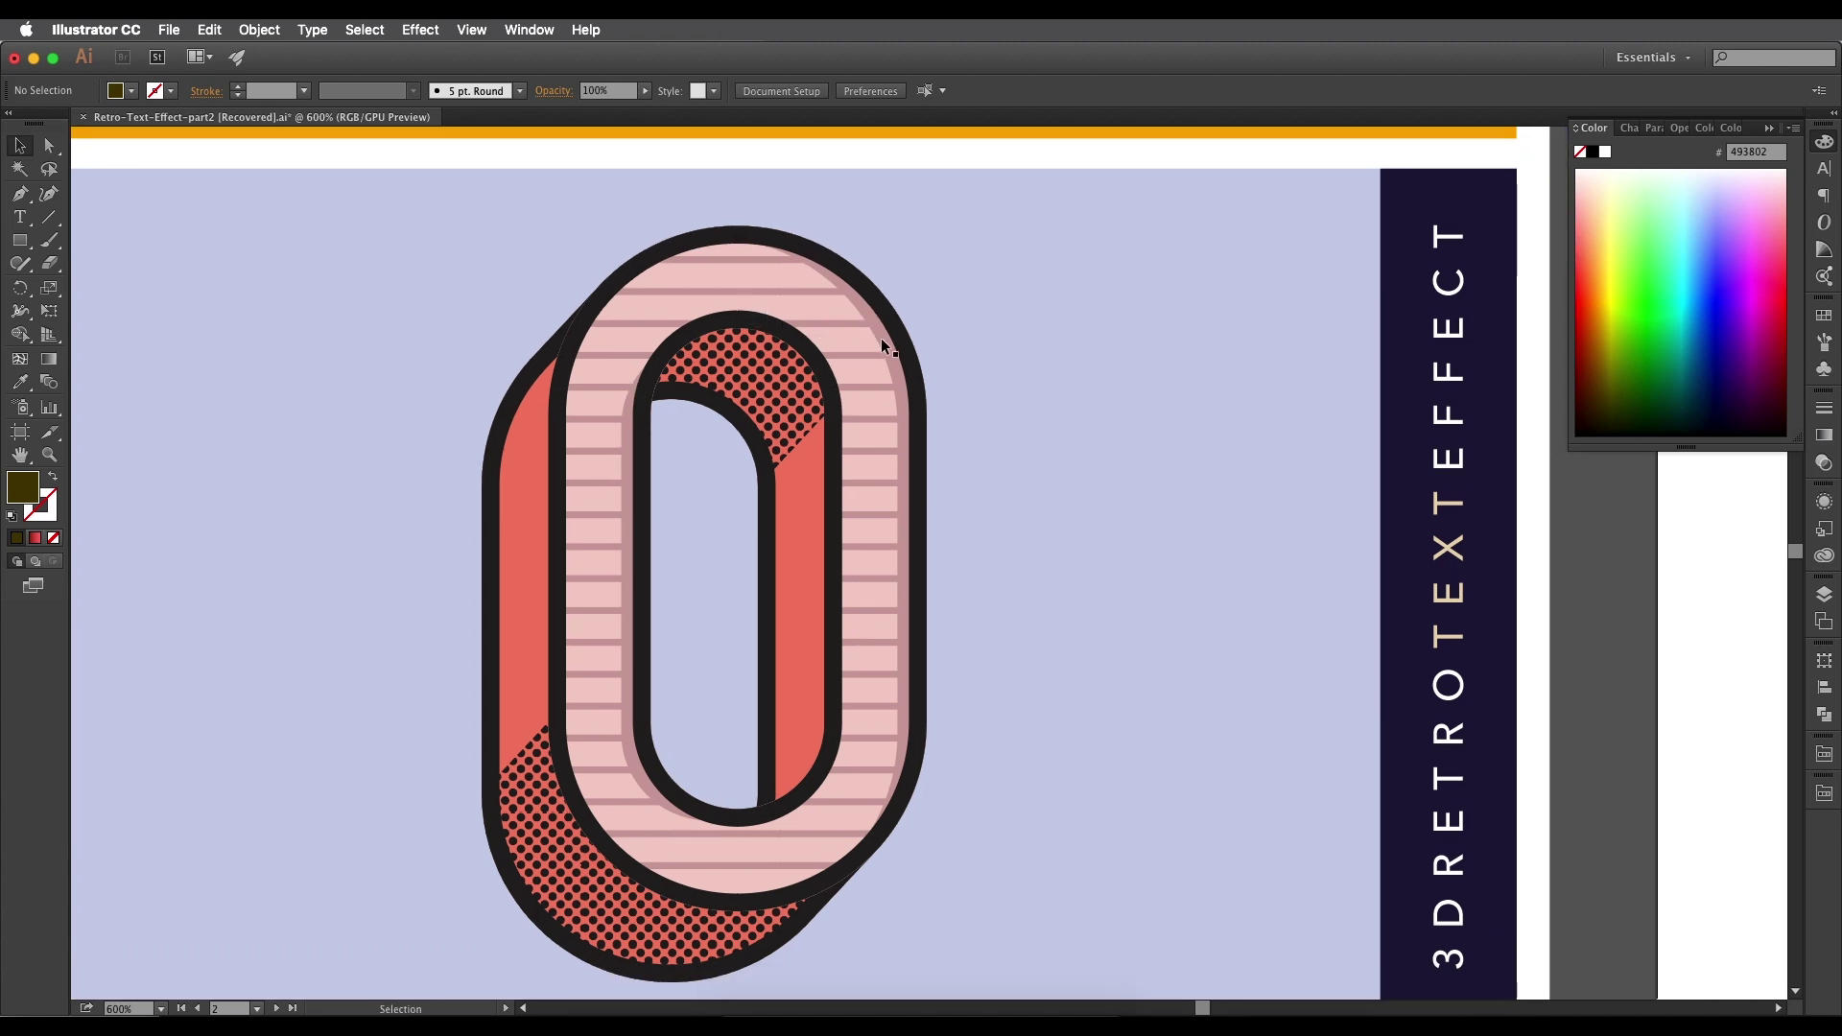
pyautogui.scroll(-4, 901, 599)
pyautogui.moveTo(855, 712); pyautogui.dragTo(867, 666)
pyautogui.scroll(2, 864, 605)
pyautogui.scroll(-1, 864, 602)
pyautogui.moveTo(859, 540); pyautogui.dragTo(902, 624)
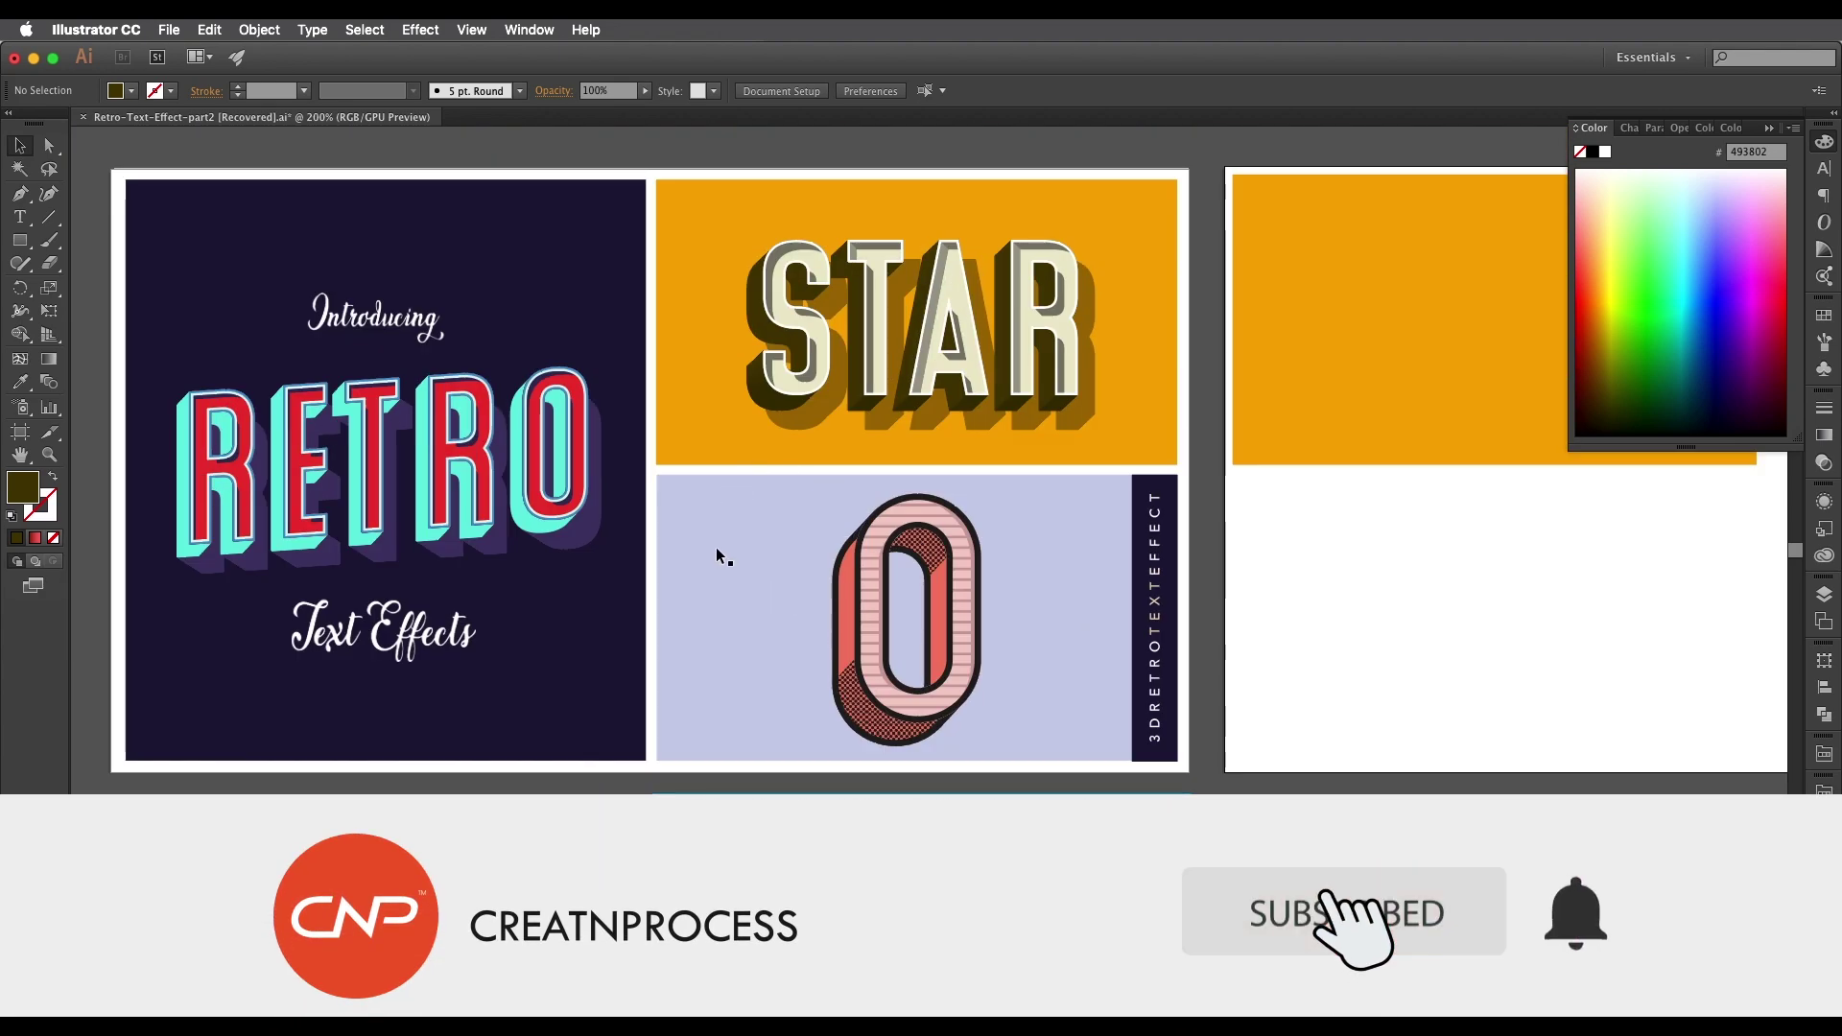
# Look over the earlier Color, Vinatage and B text effect designs.
pyautogui.scroll(-2, 777, 593)
pyautogui.moveTo(775, 519); pyautogui.dragTo(771, 645)
pyautogui.moveTo(775, 481); pyautogui.dragTo(775, 506)
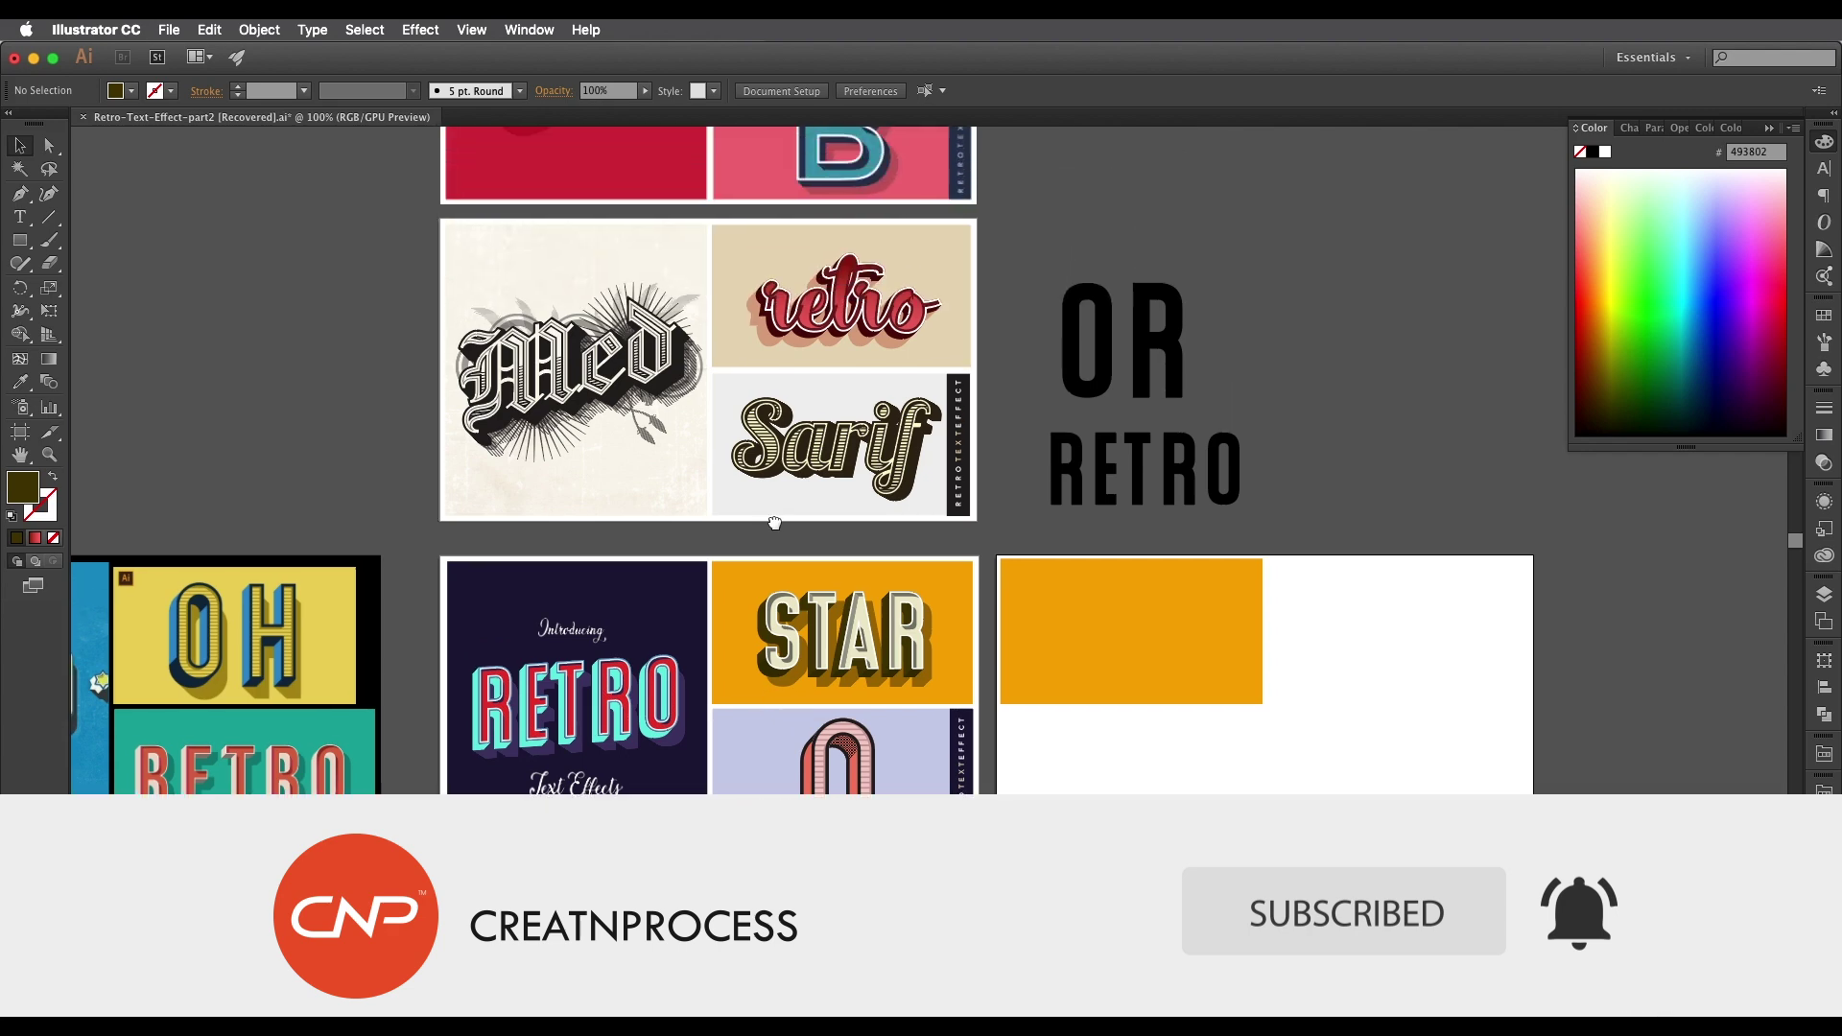
pyautogui.scroll(5, 775, 506)
pyautogui.scroll(2, 765, 608)
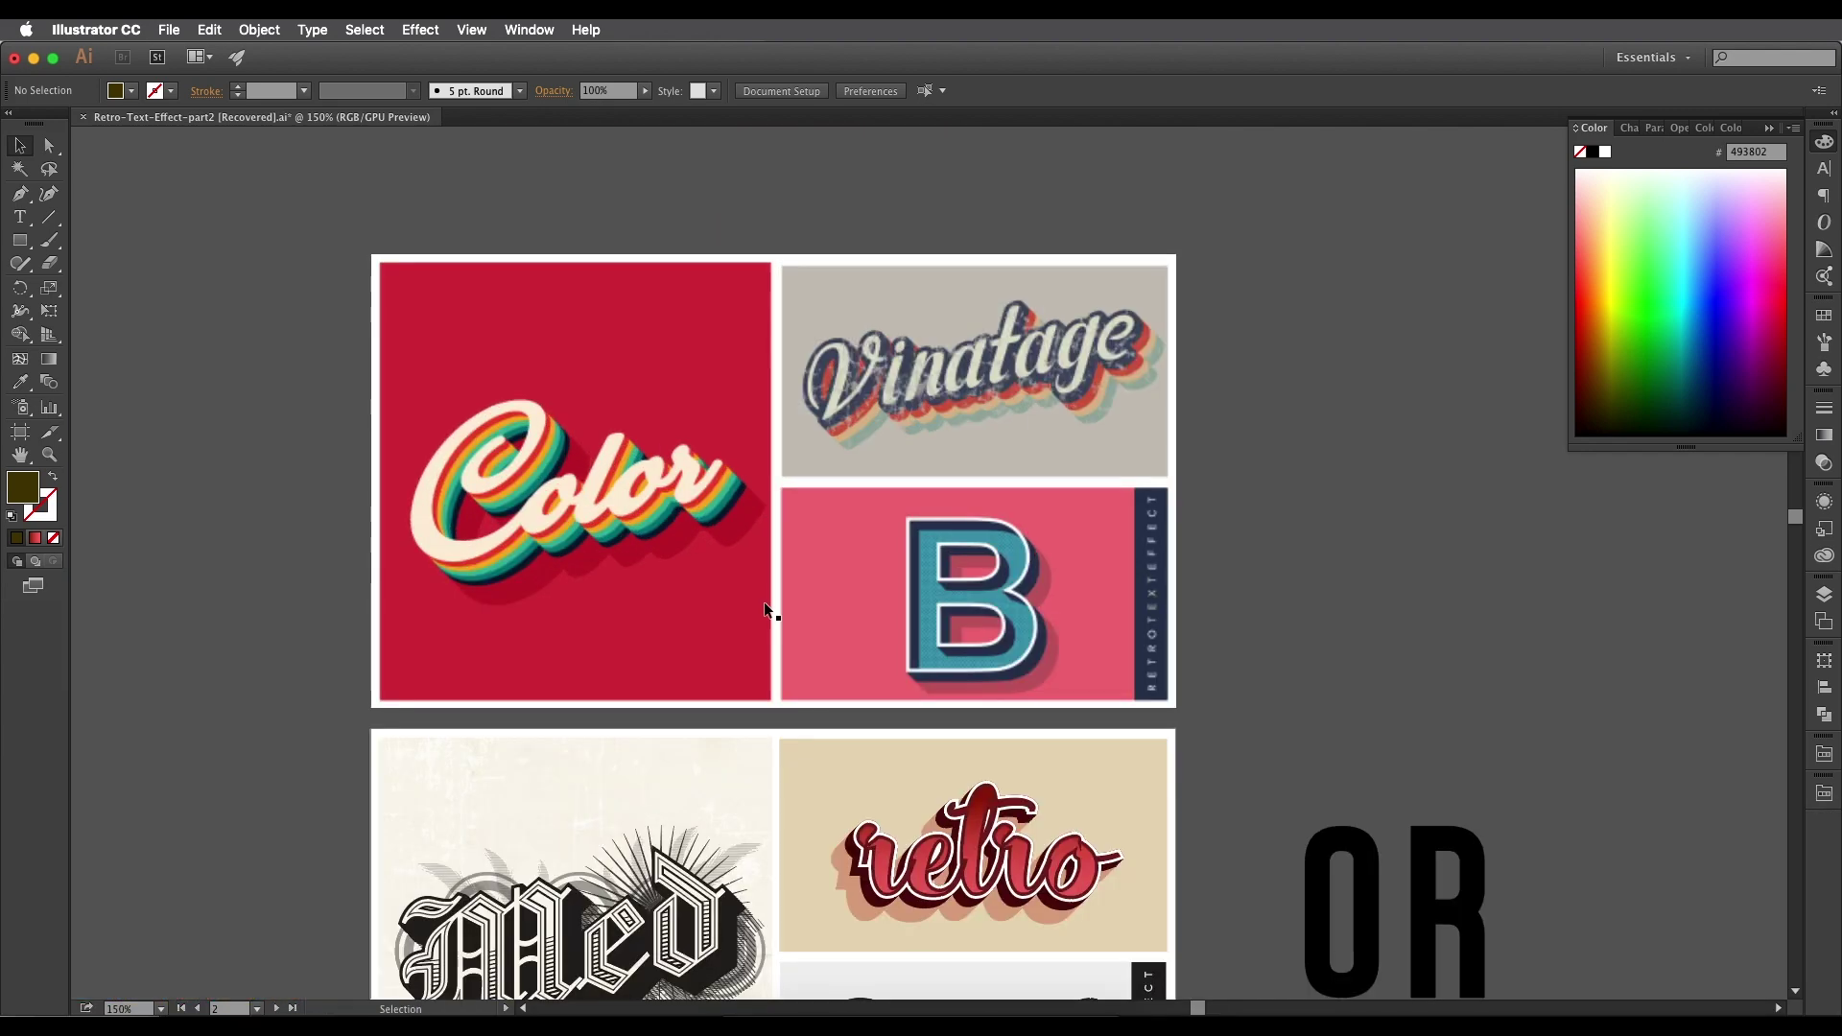
pyautogui.scroll(-1, 763, 586)
pyautogui.scroll(1, 762, 568)
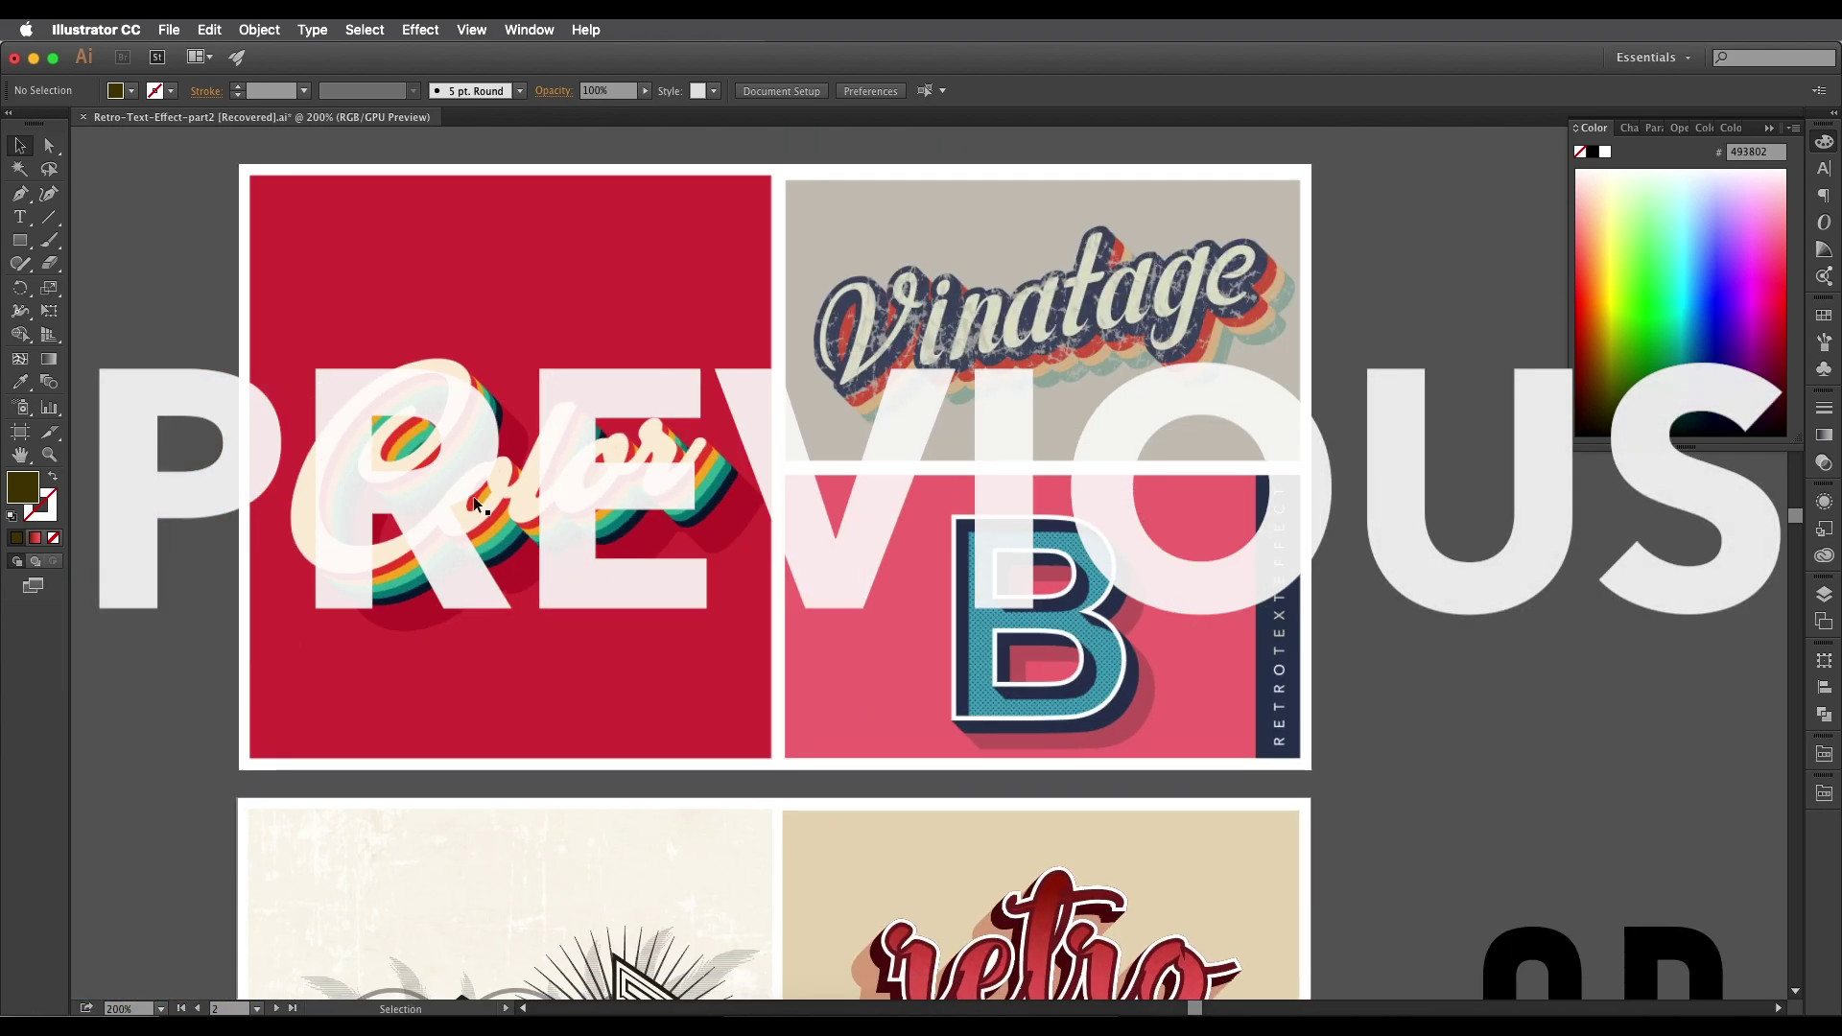
pyautogui.moveTo(677, 514); pyautogui.dragTo(437, 555)
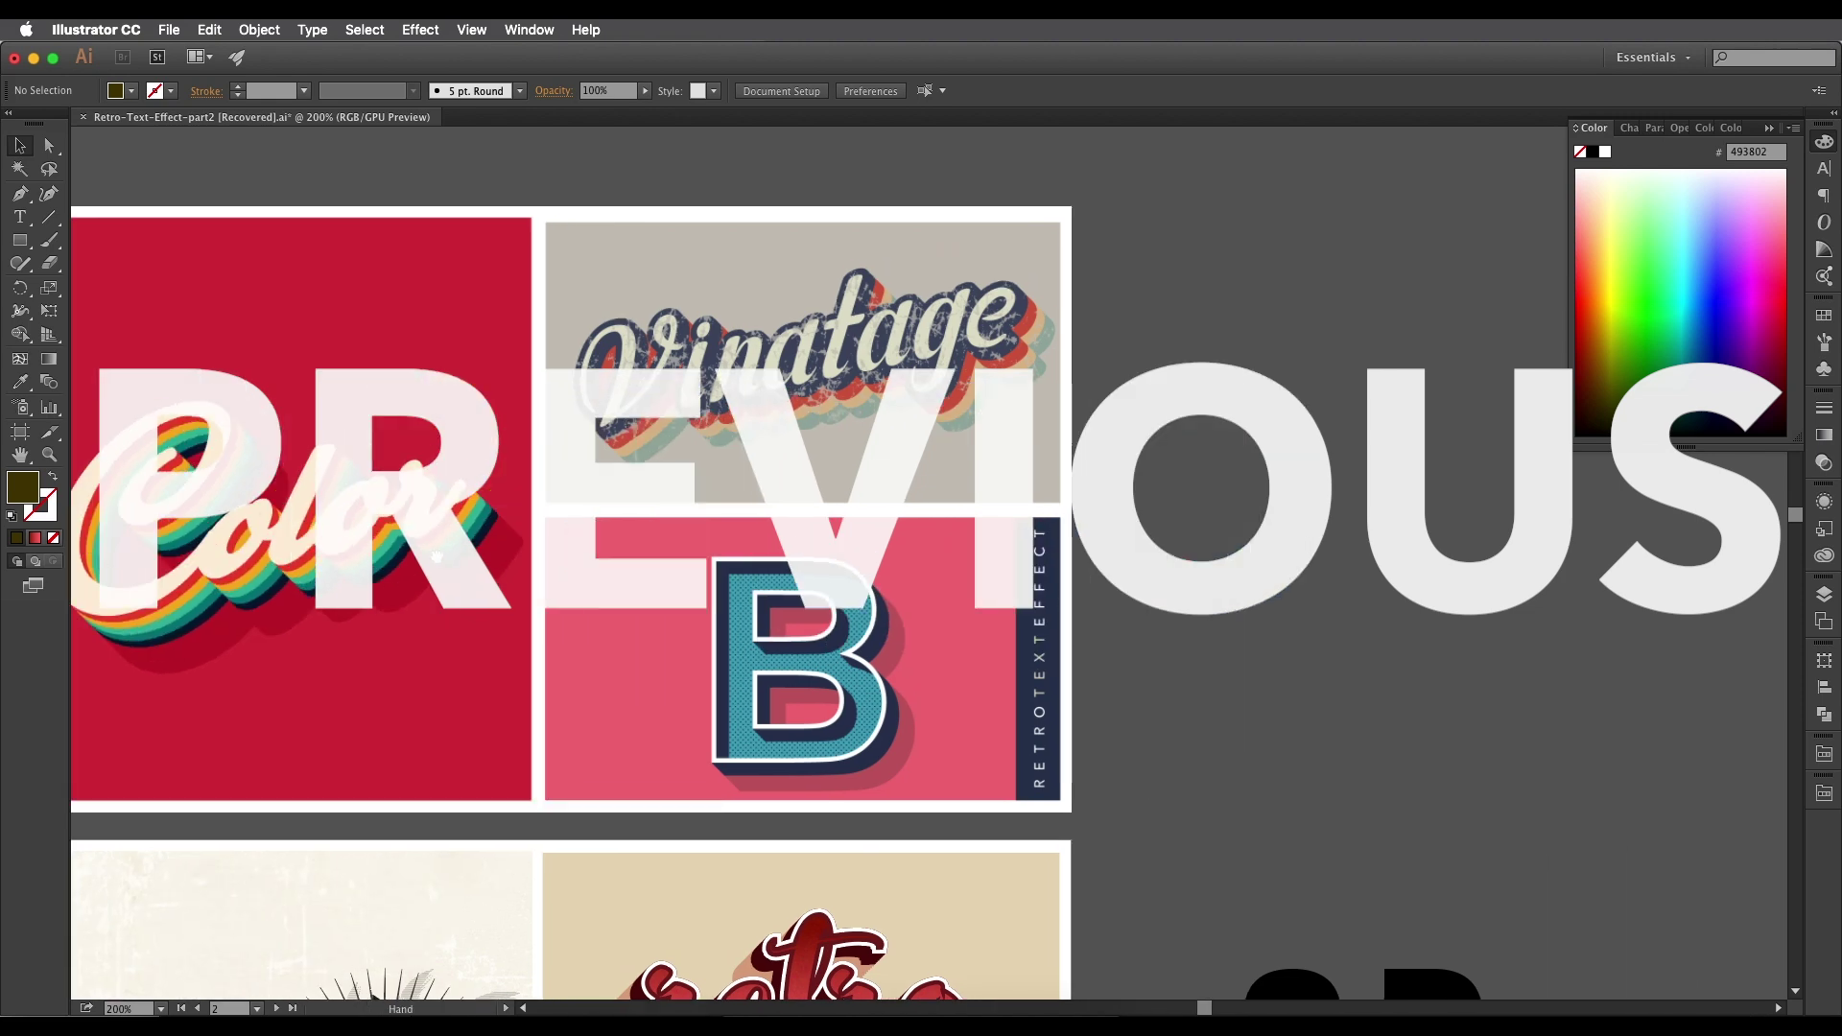
pyautogui.moveTo(802, 598); pyautogui.dragTo(898, 476)
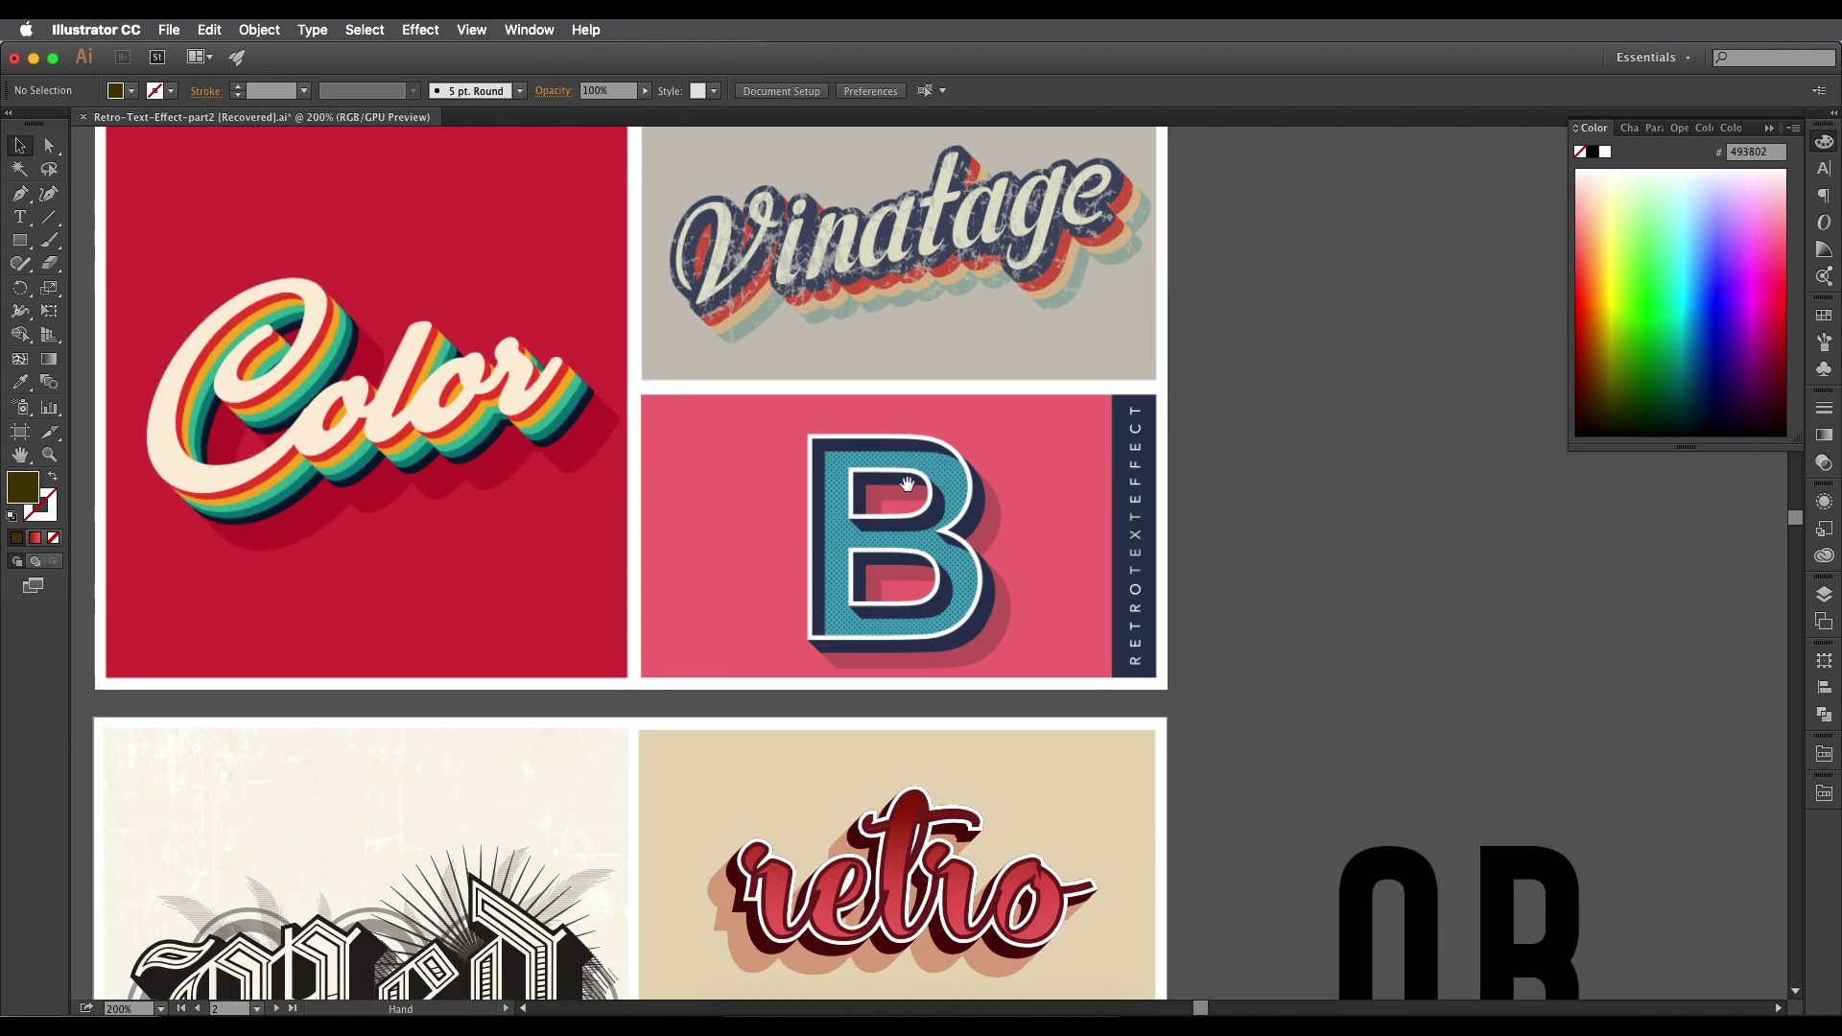
# Look over the Med, retro and Sarif text effect designs at different magnifications.
pyautogui.scroll(-10, 826, 595)
pyautogui.hscroll(-4, 825, 595)
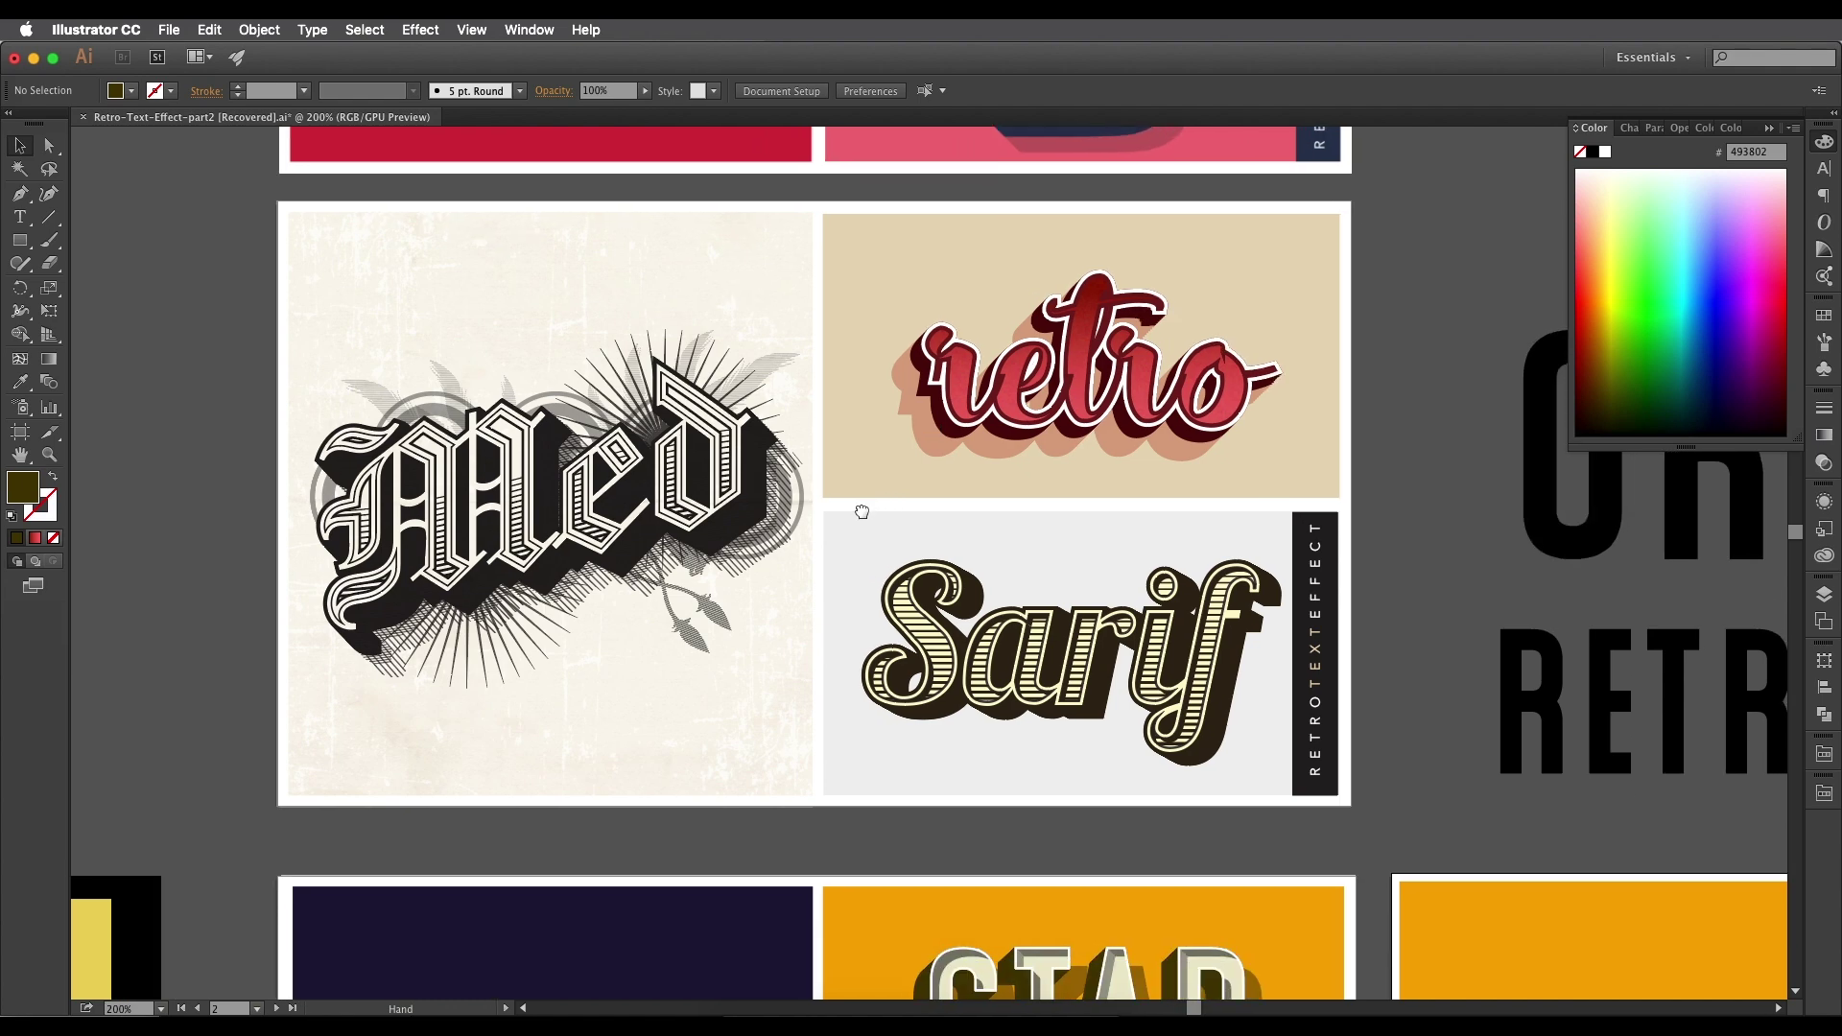
pyautogui.moveTo(814, 508); pyautogui.dragTo(699, 396)
pyautogui.press('super+plus')
pyautogui.moveTo(890, 551); pyautogui.dragTo(881, 733)
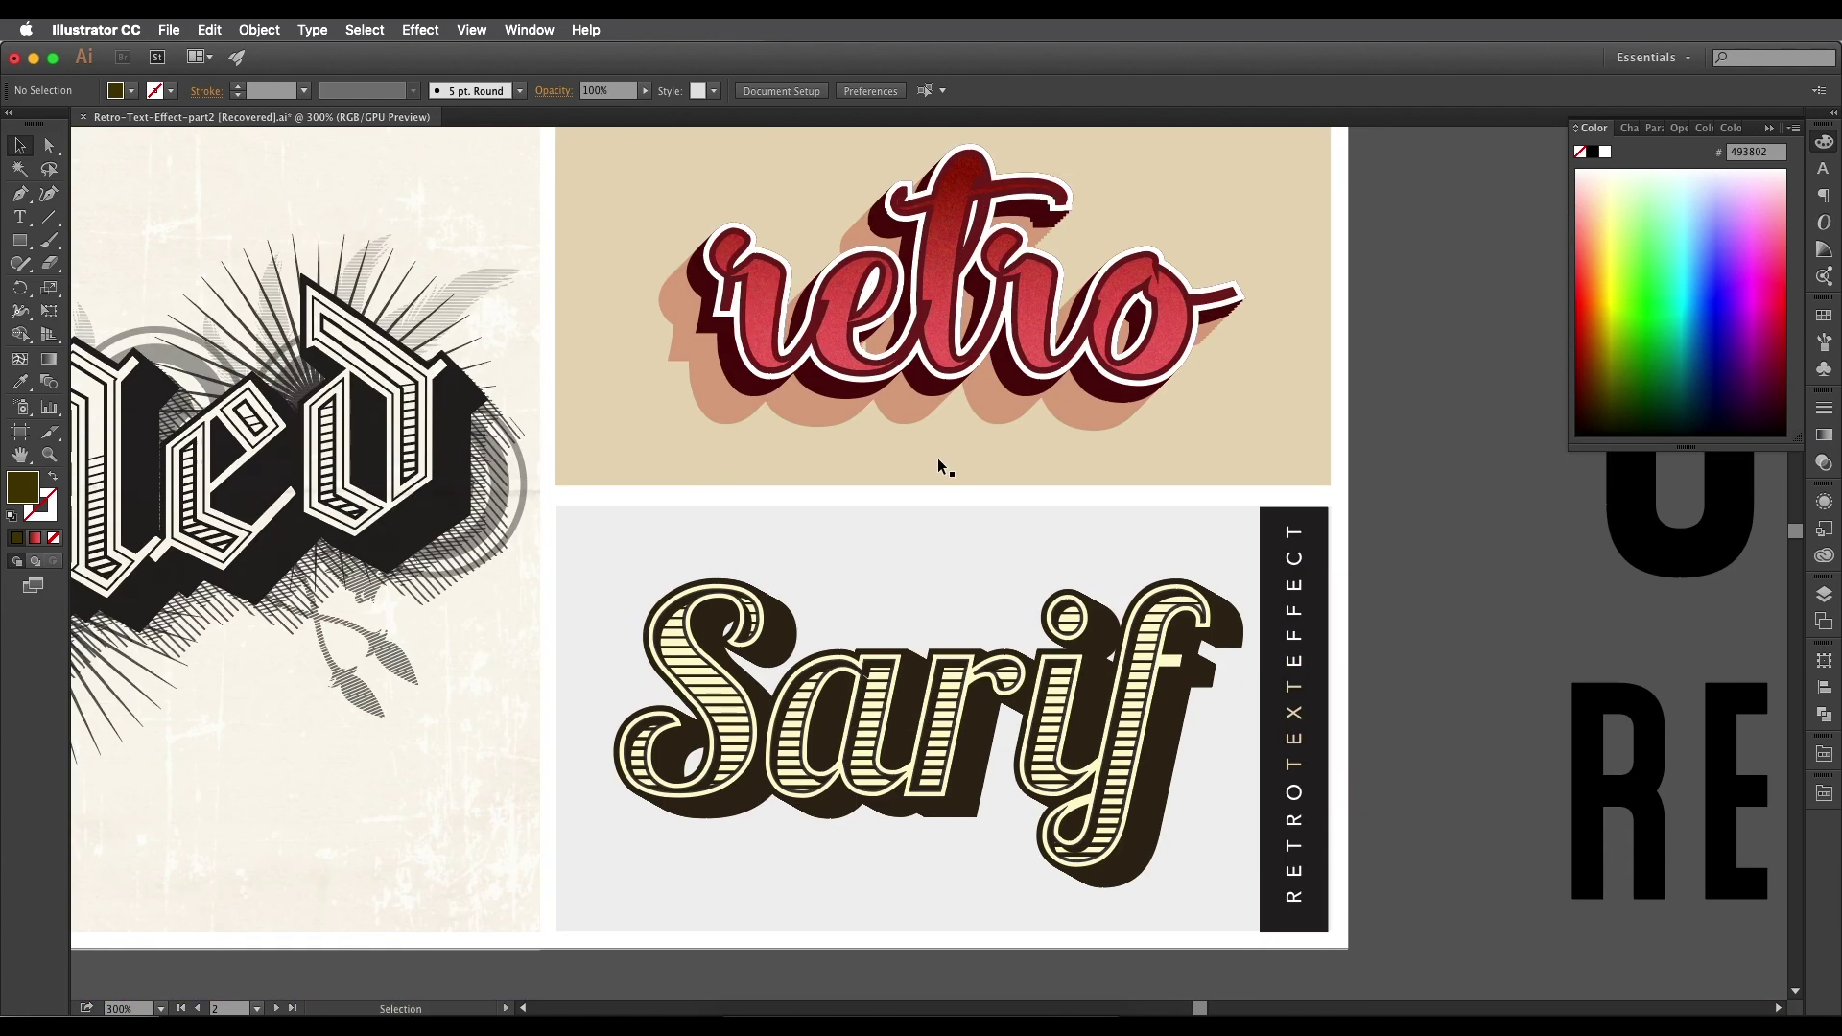
pyautogui.press('super+minus')
pyautogui.press('super+minus')
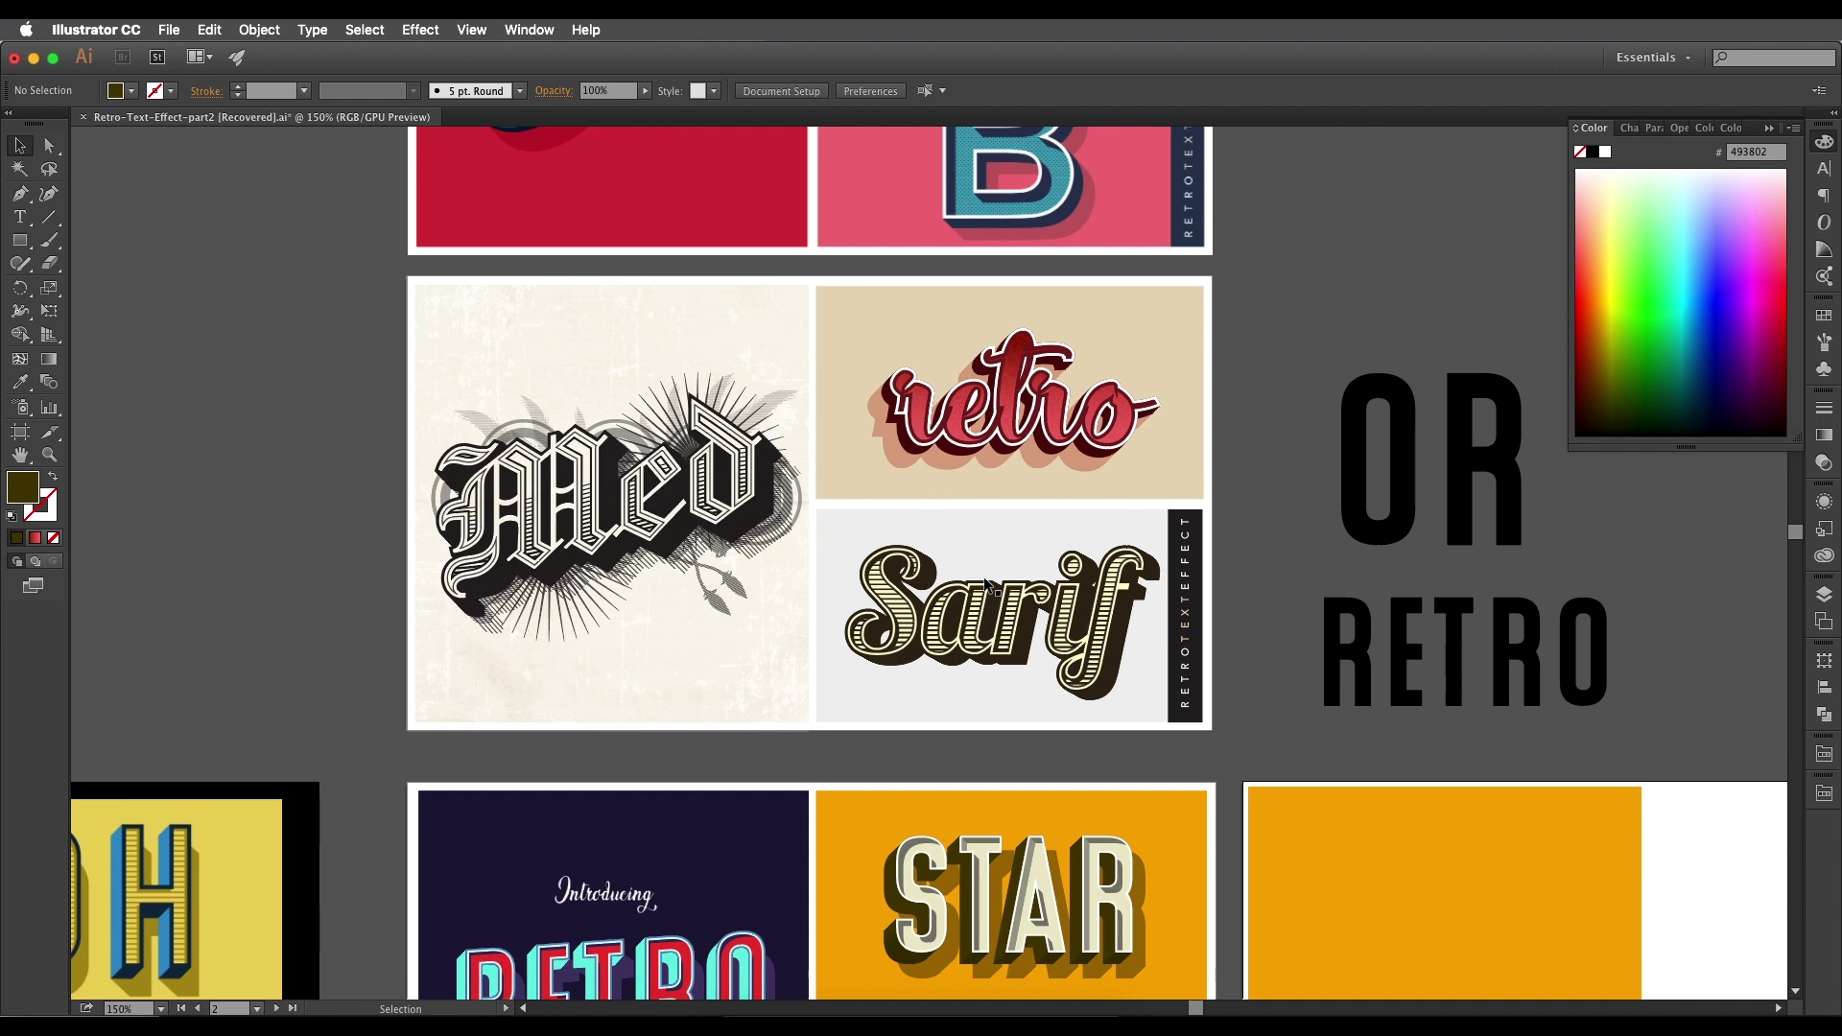
pyautogui.moveTo(989, 587); pyautogui.dragTo(935, 561)
pyautogui.press('super+plus')
pyautogui.moveTo(971, 484); pyautogui.dragTo(940, 661)
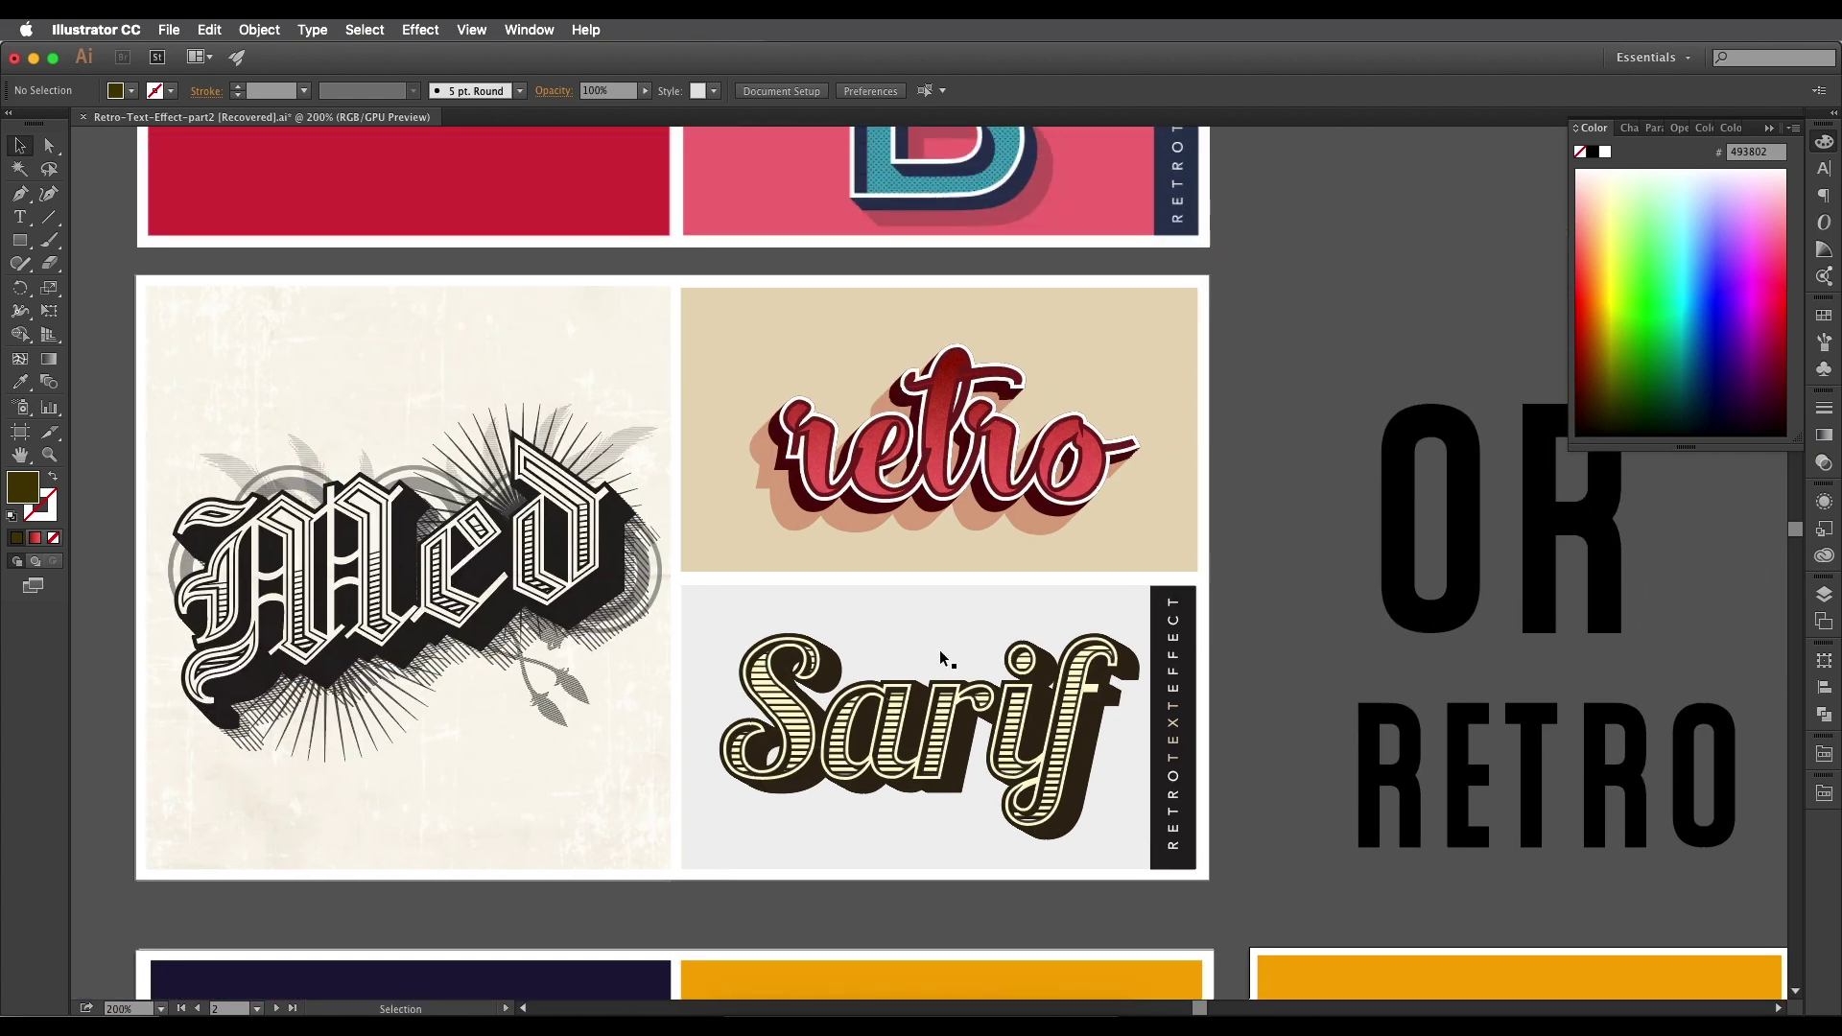
# Examine the finished STAR text effect with its inner shading, extrusion and drop shadow on the orange background.
pyautogui.press('super+minus')
pyautogui.scroll(-5, 950, 710)
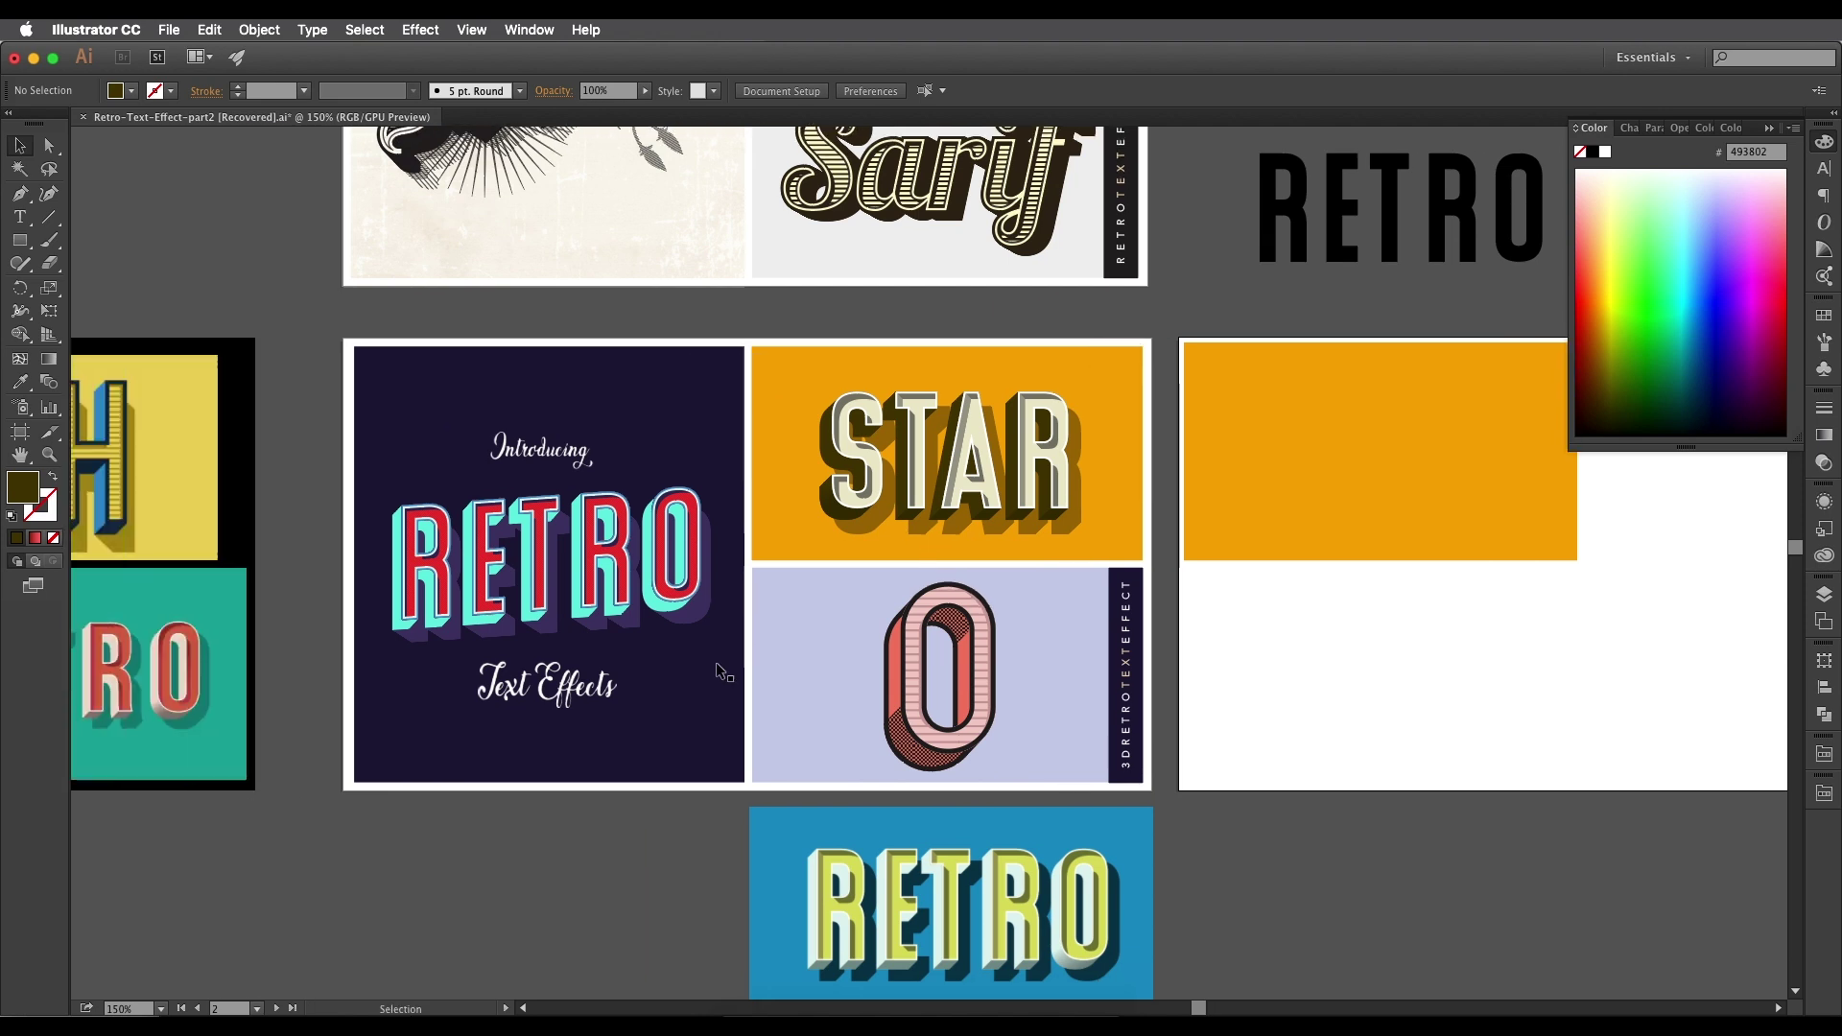
pyautogui.press('super+equal')
pyautogui.press('super+equal')
pyautogui.press('super+equal')
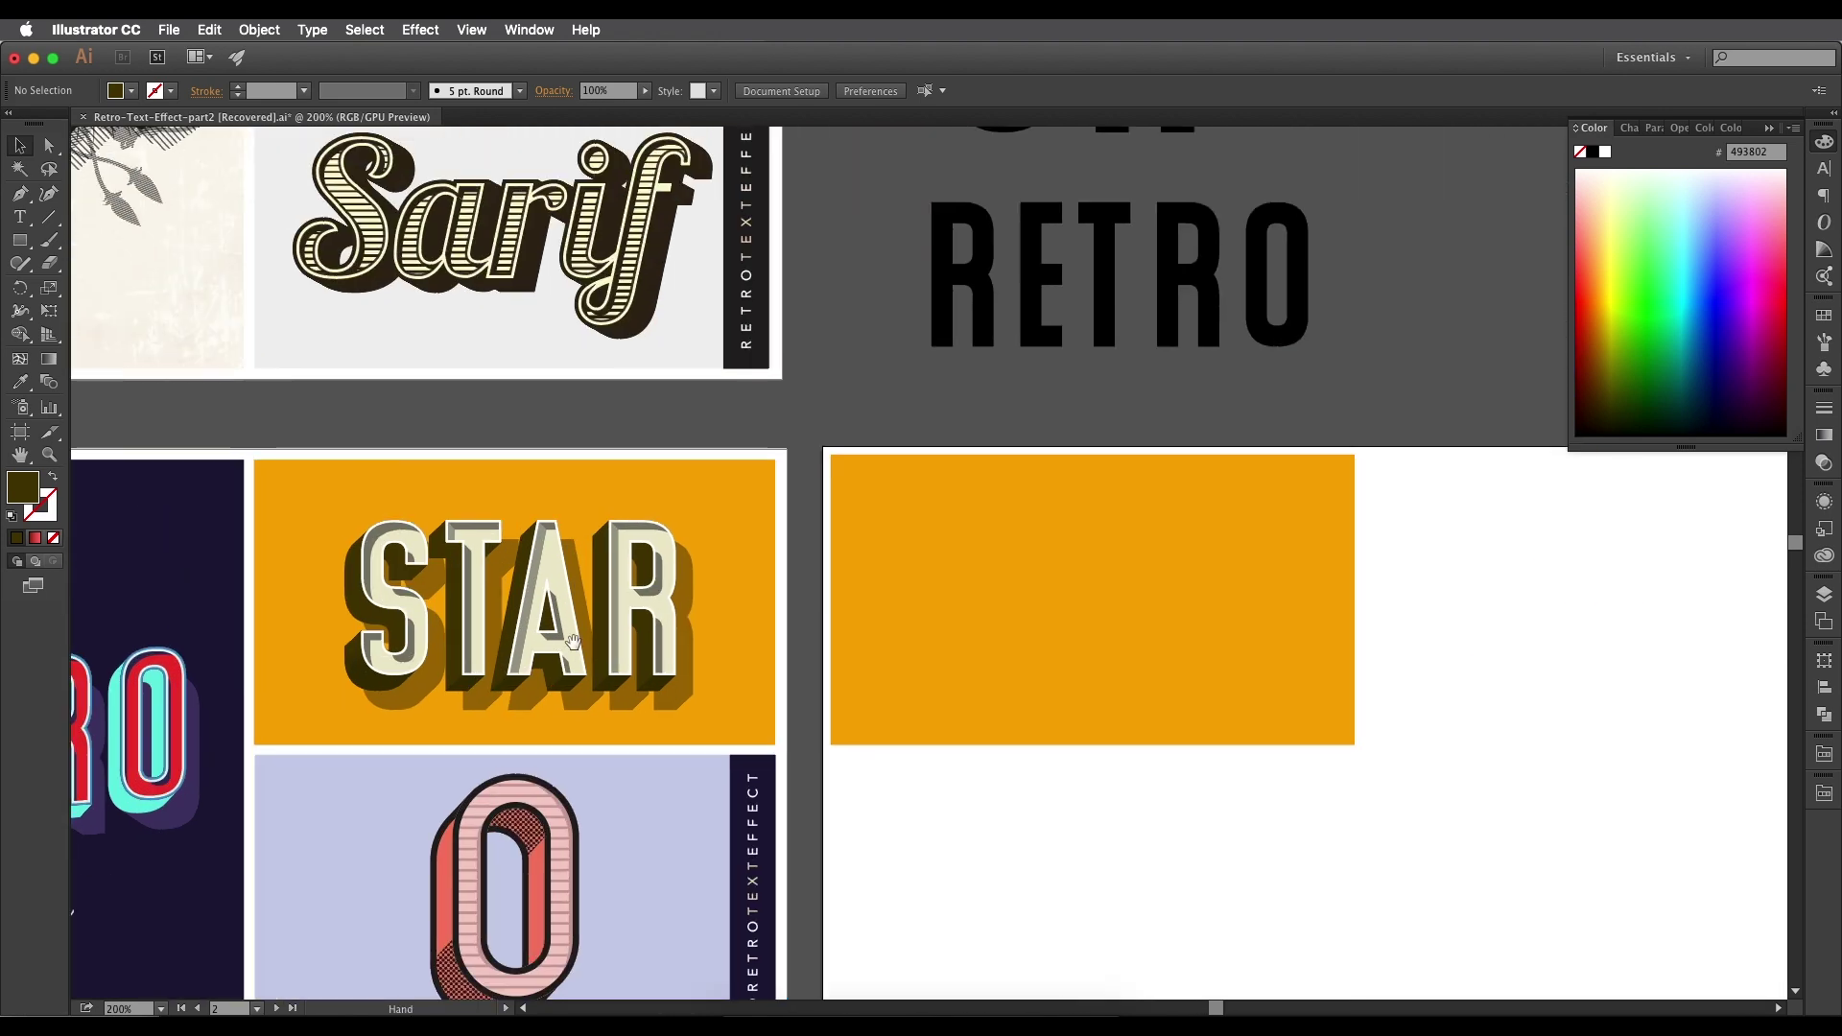
pyautogui.hscroll(-5, 589, 620)
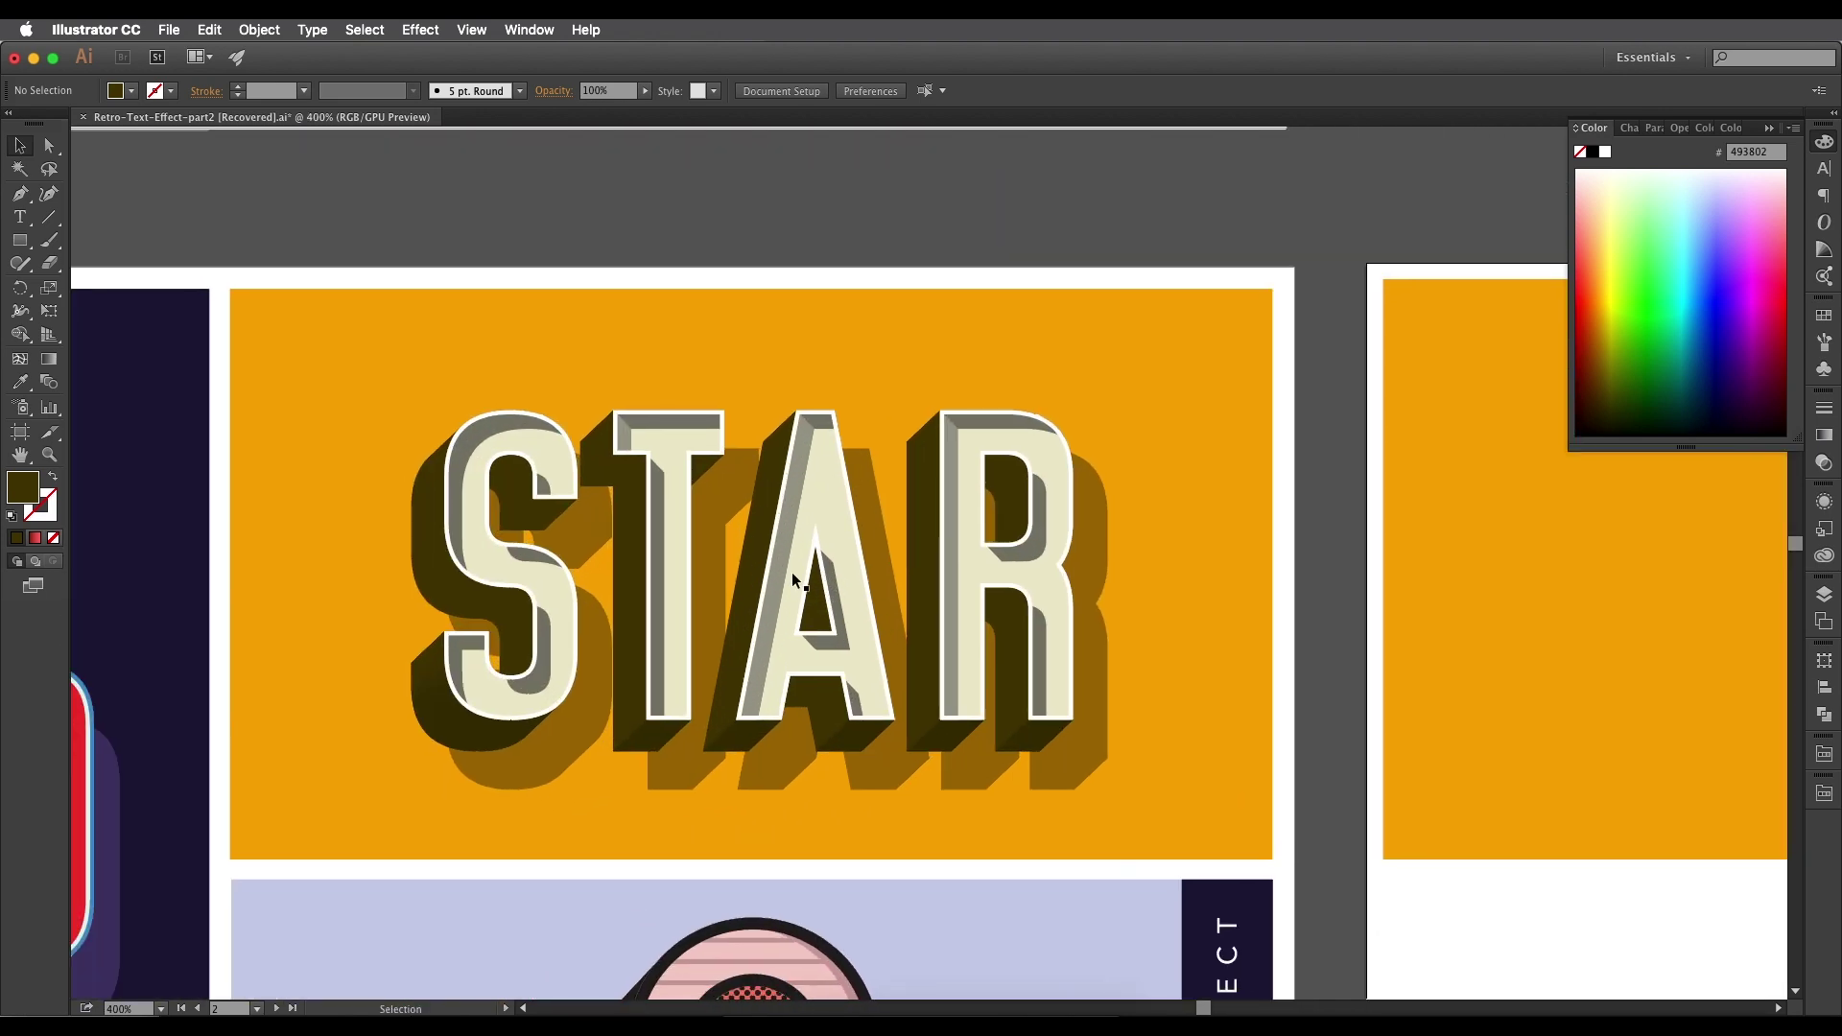
pyautogui.moveTo(735, 596); pyautogui.dragTo(793, 528)
pyautogui.scroll(-2, 838, 571)
pyautogui.moveTo(971, 601); pyautogui.dragTo(867, 616)
# Add the point text STAR on the empty orange rectangle beside the finished designs.
pyautogui.press('t')
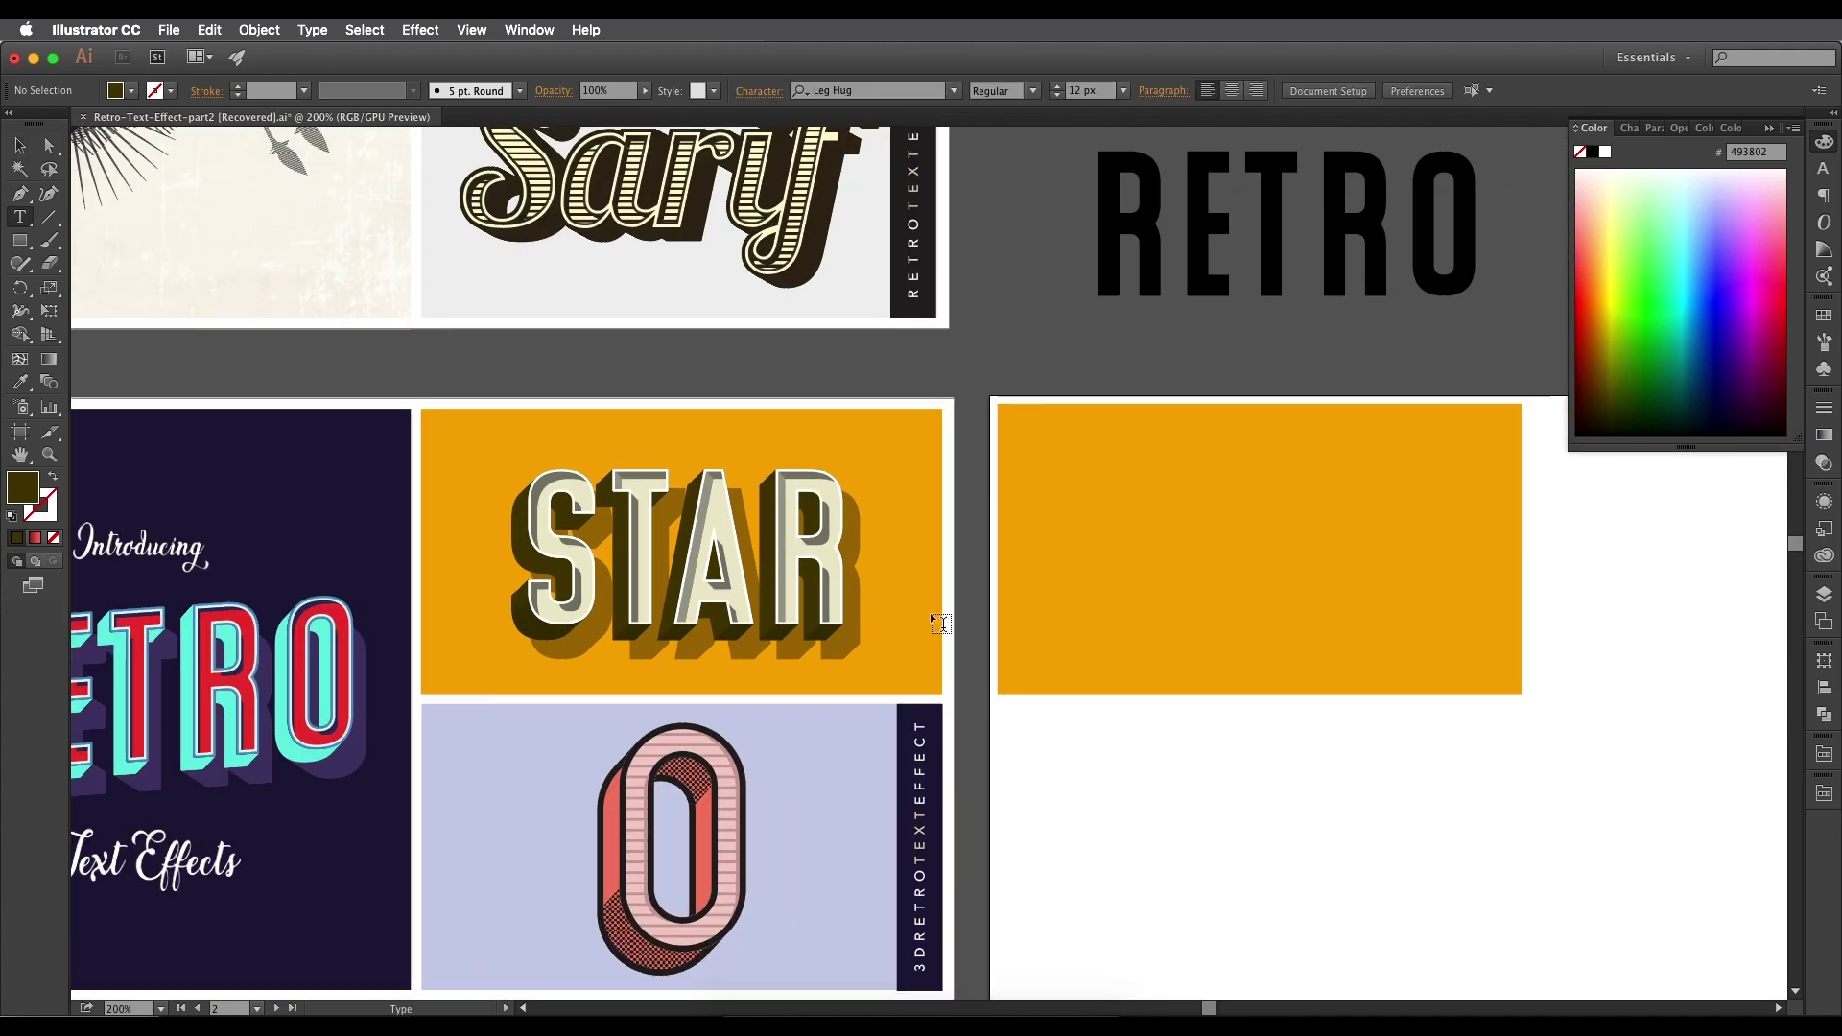
pyautogui.click(1116, 536)
pyautogui.write('STA')
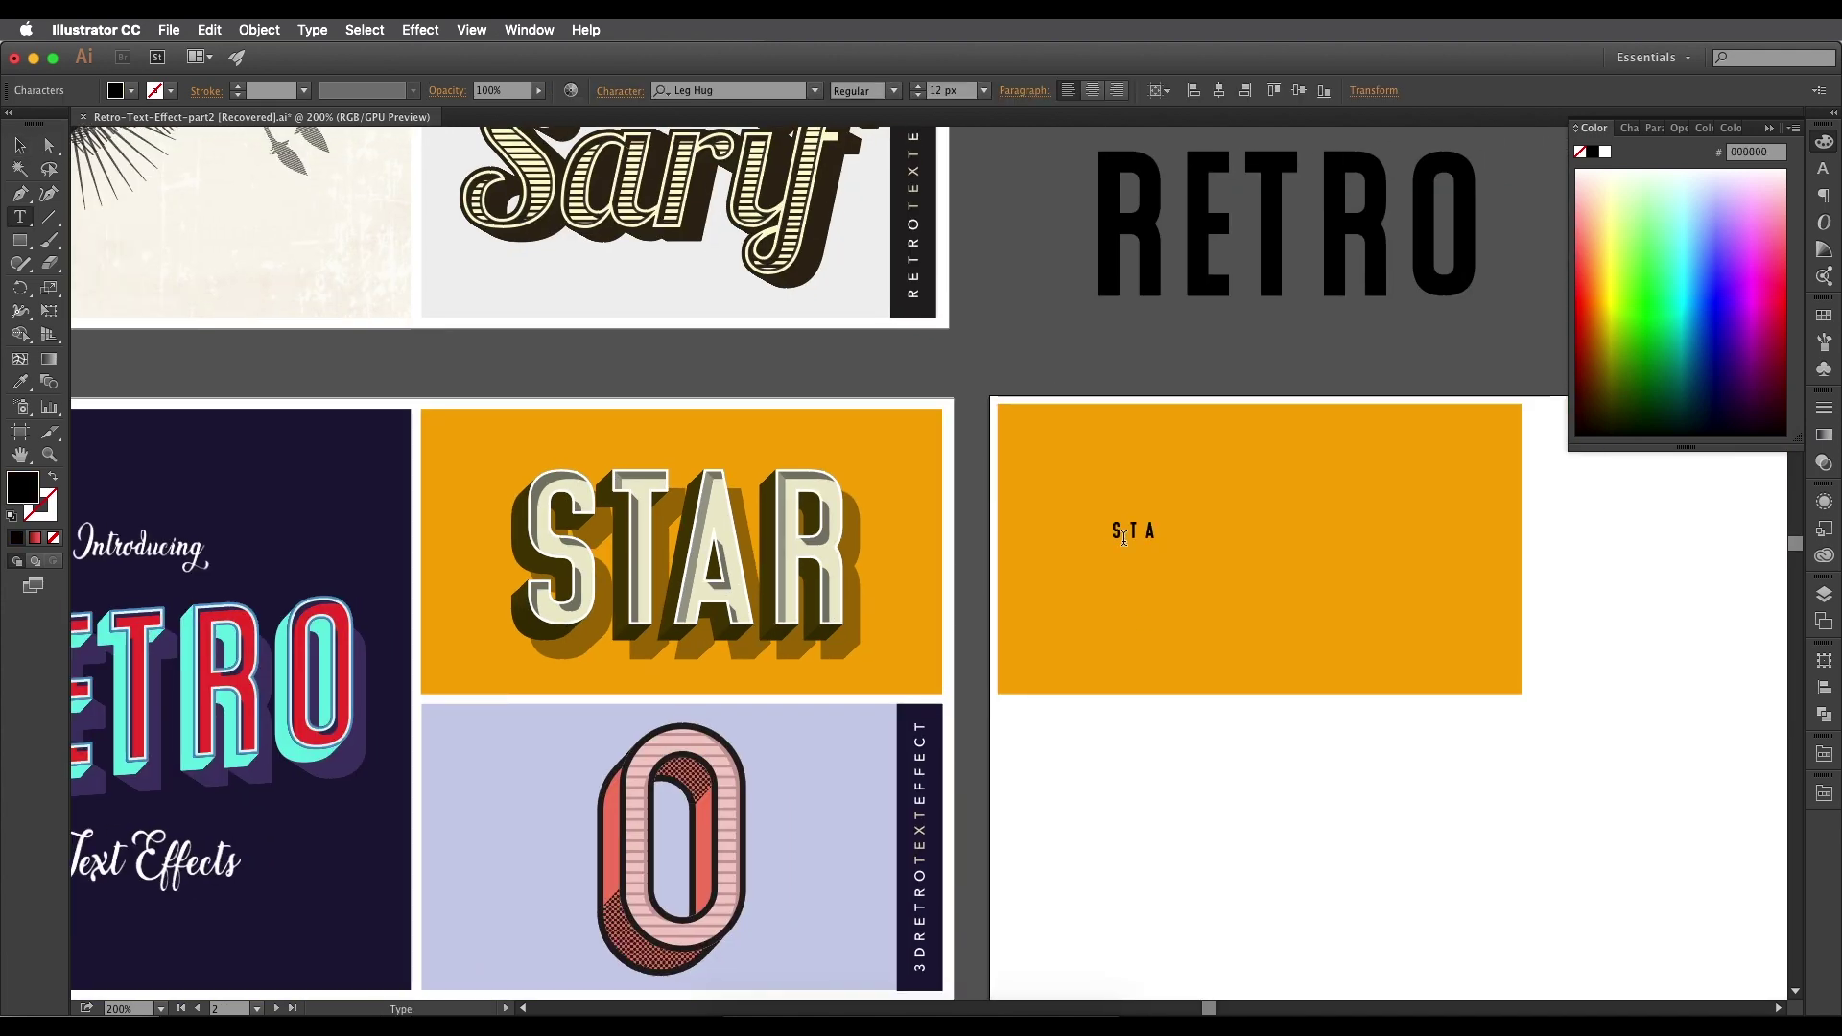
pyautogui.write('R')
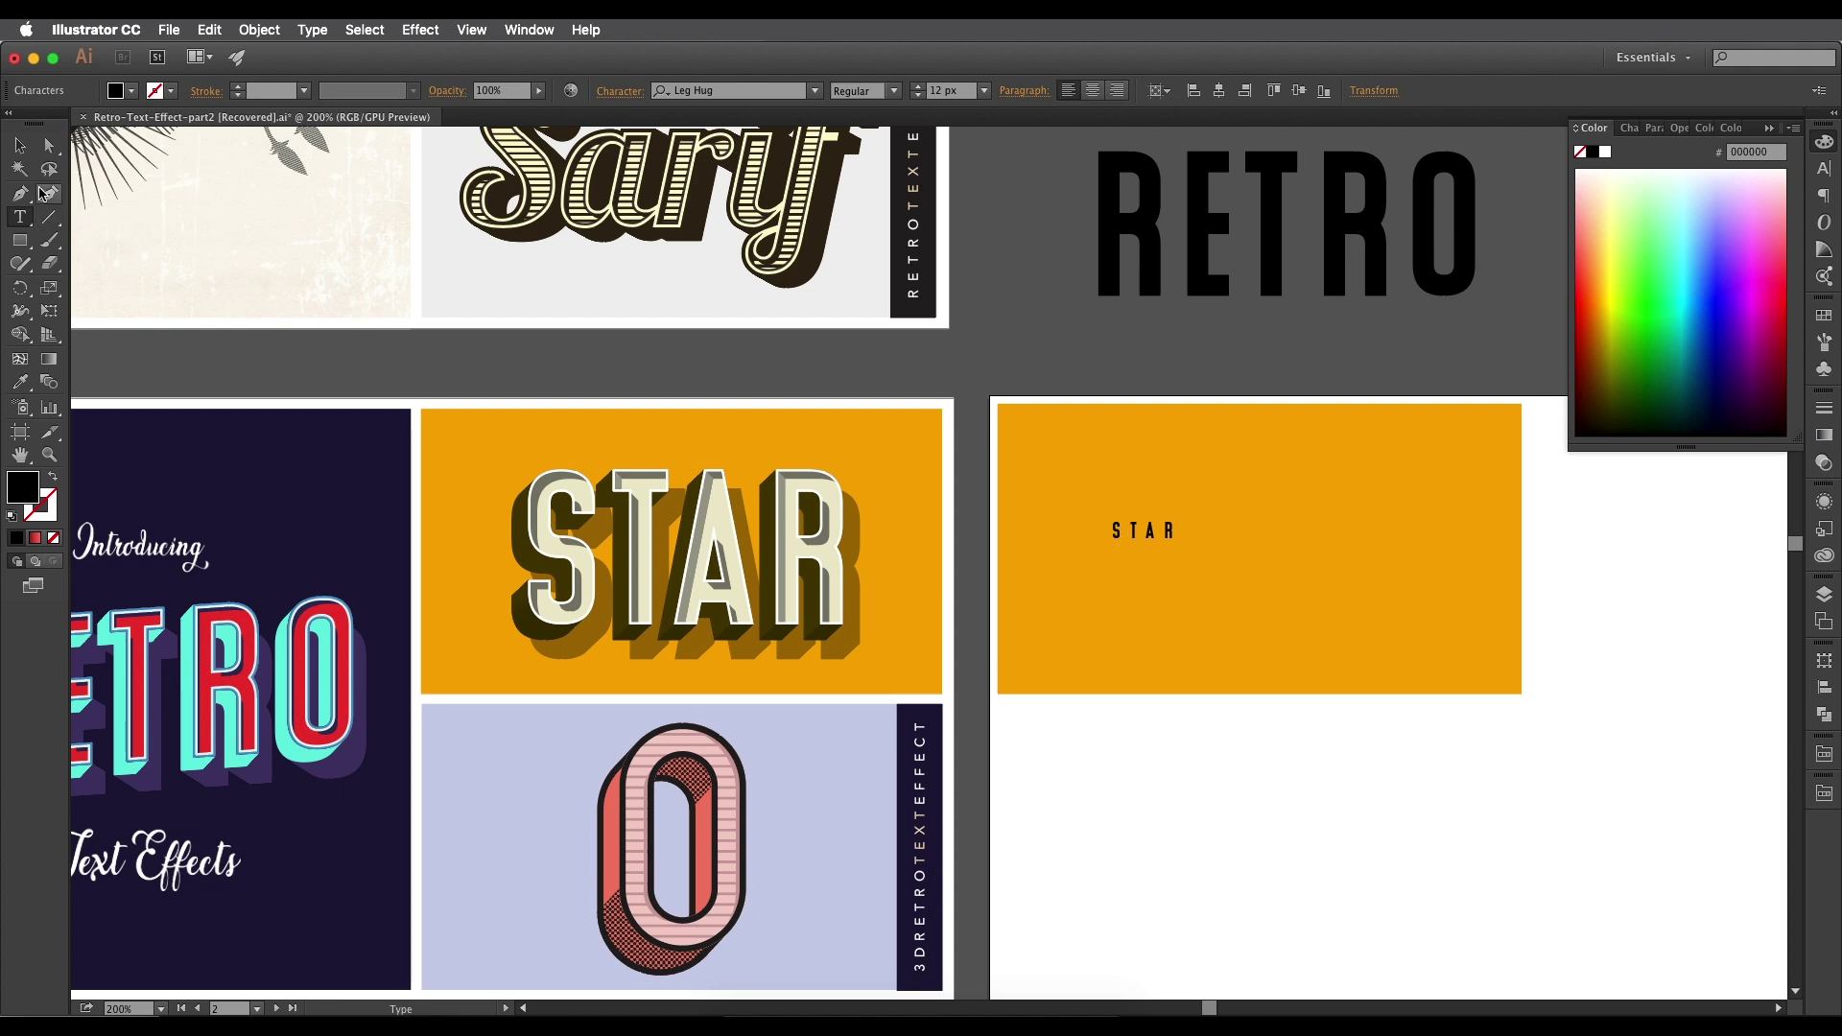
pyautogui.click(19, 145)
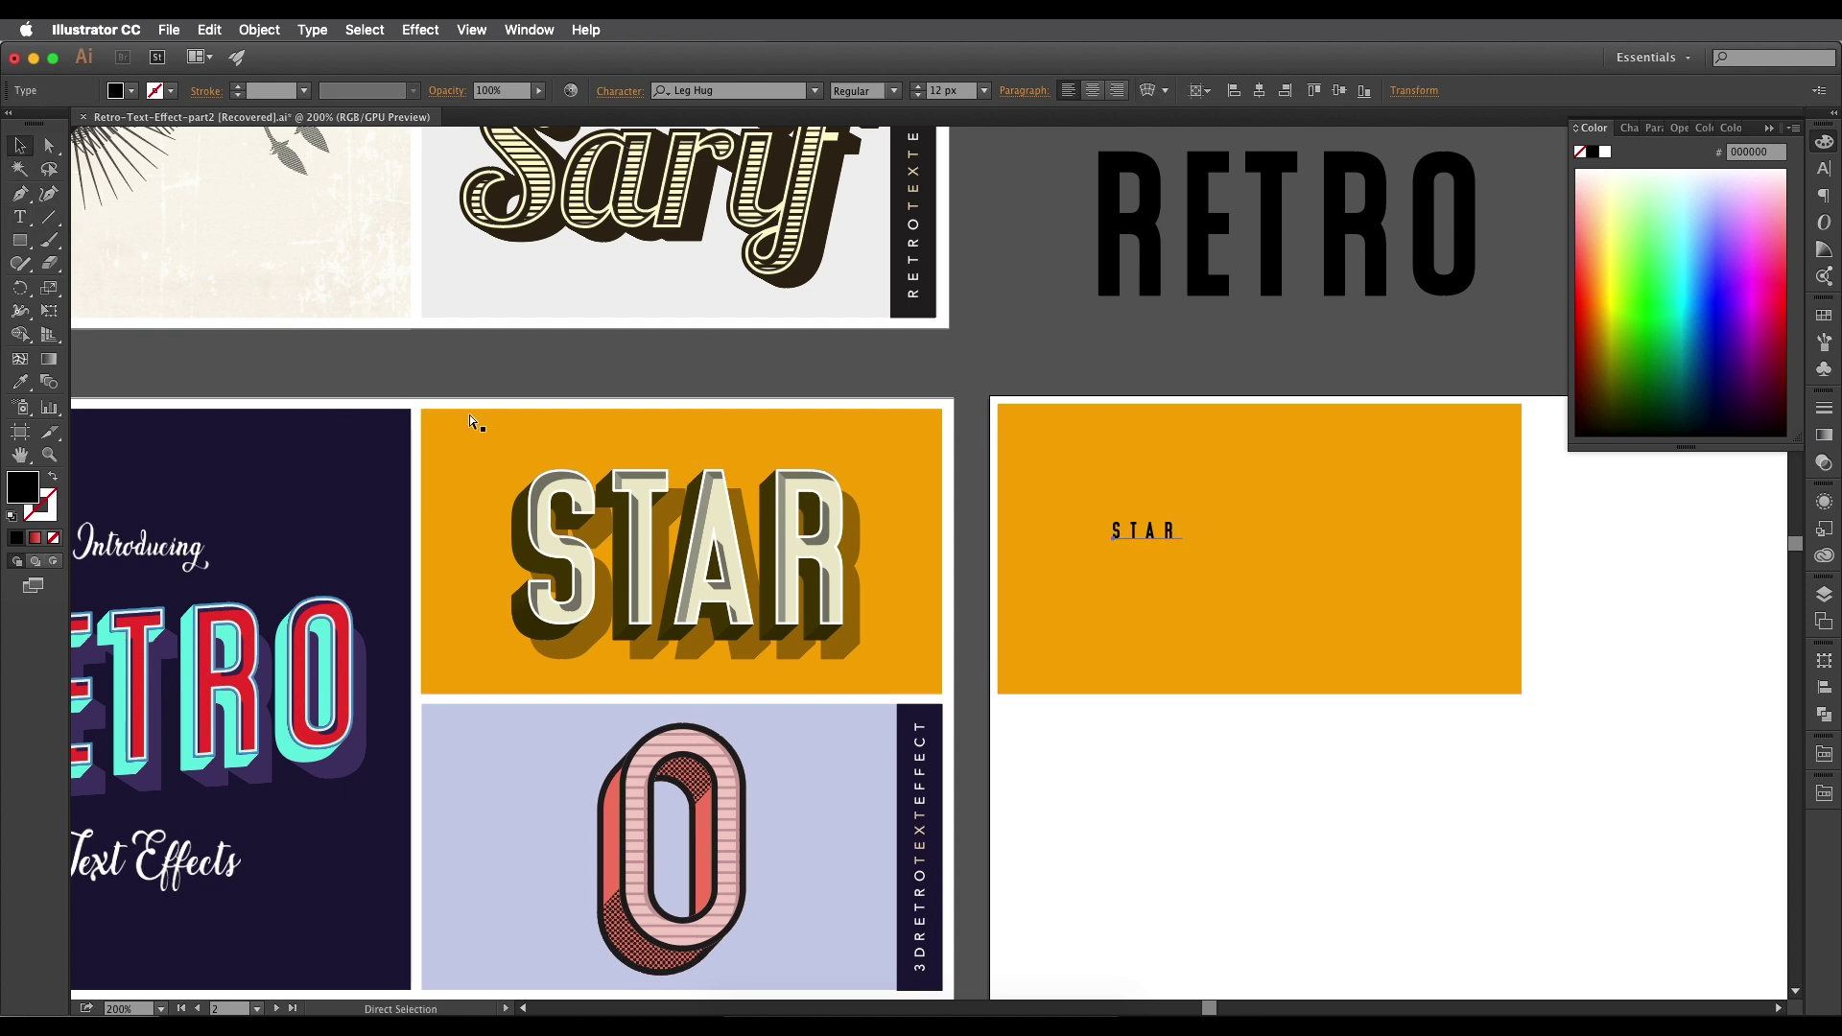
# Scale the new STAR text up to about 69 px and reposition it within the orange rectangle.
pyautogui.press('super+t')
pyautogui.moveTo(1184, 540); pyautogui.dragTo(1526, 763)
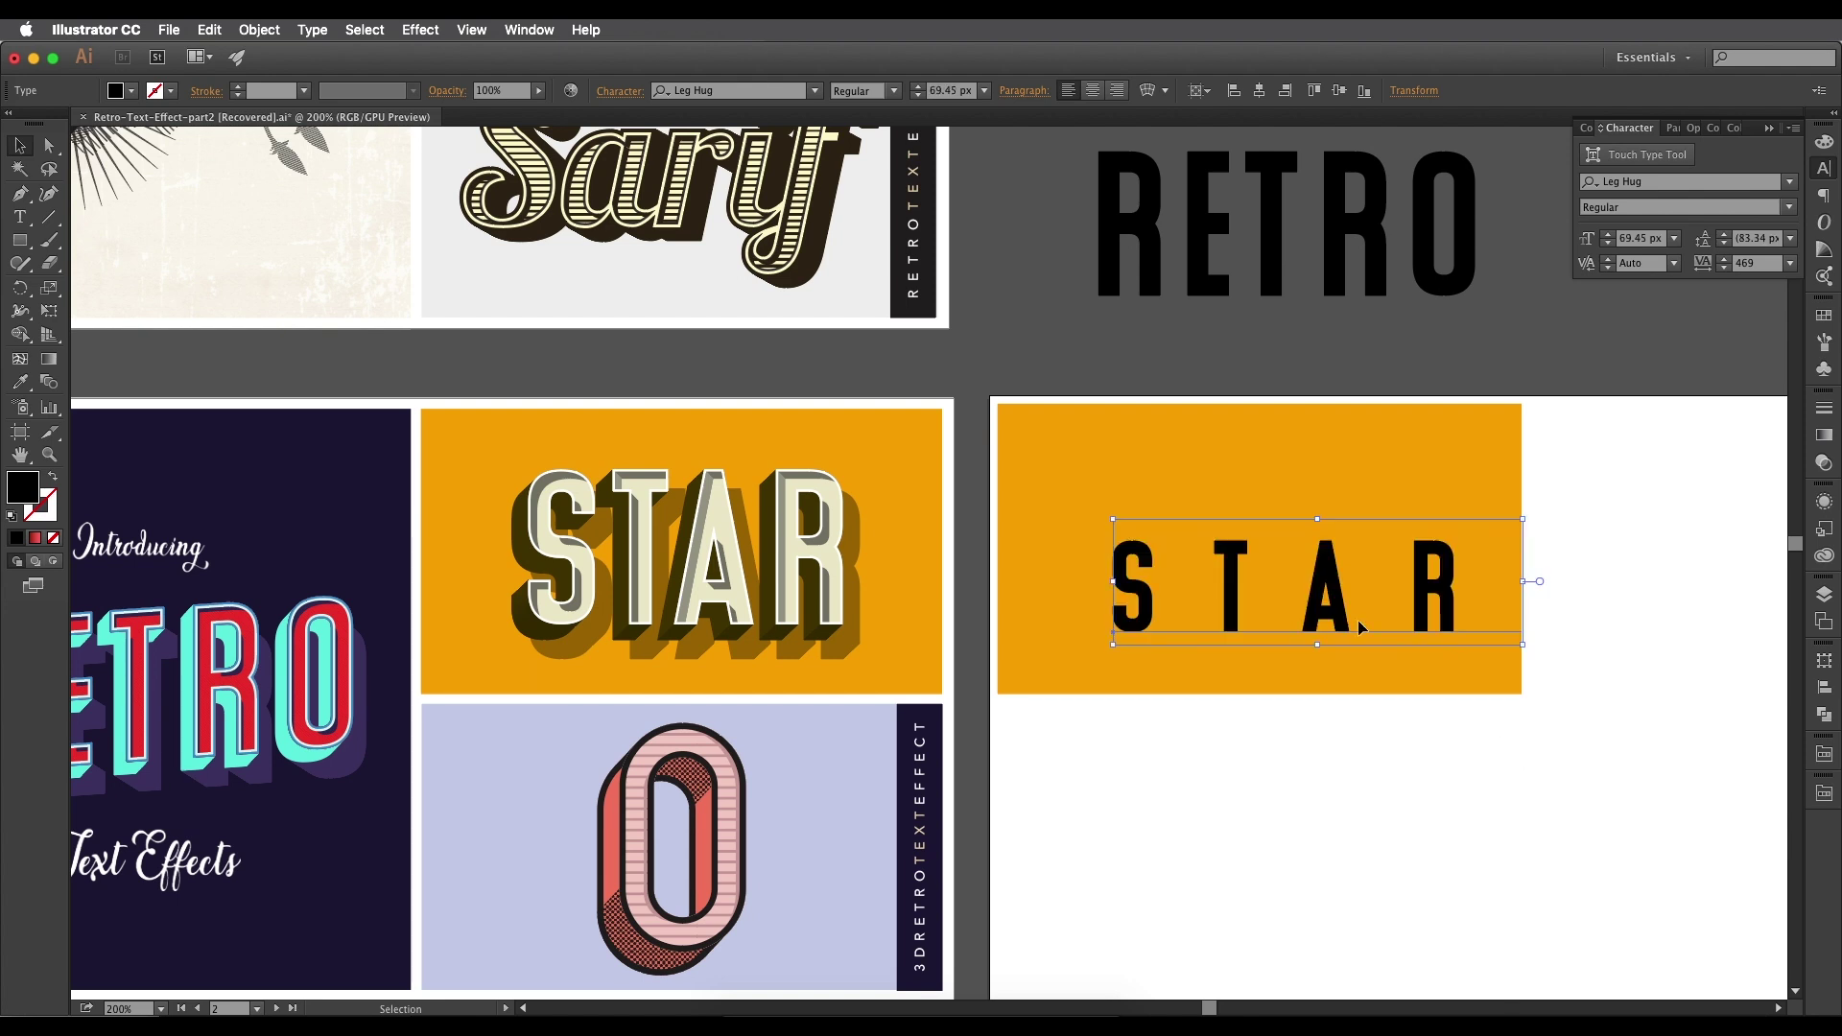
pyautogui.moveTo(1306, 614); pyautogui.dragTo(1290, 589)
pyautogui.press('space')
pyautogui.moveTo(1219, 643); pyautogui.dragTo(1074, 697)
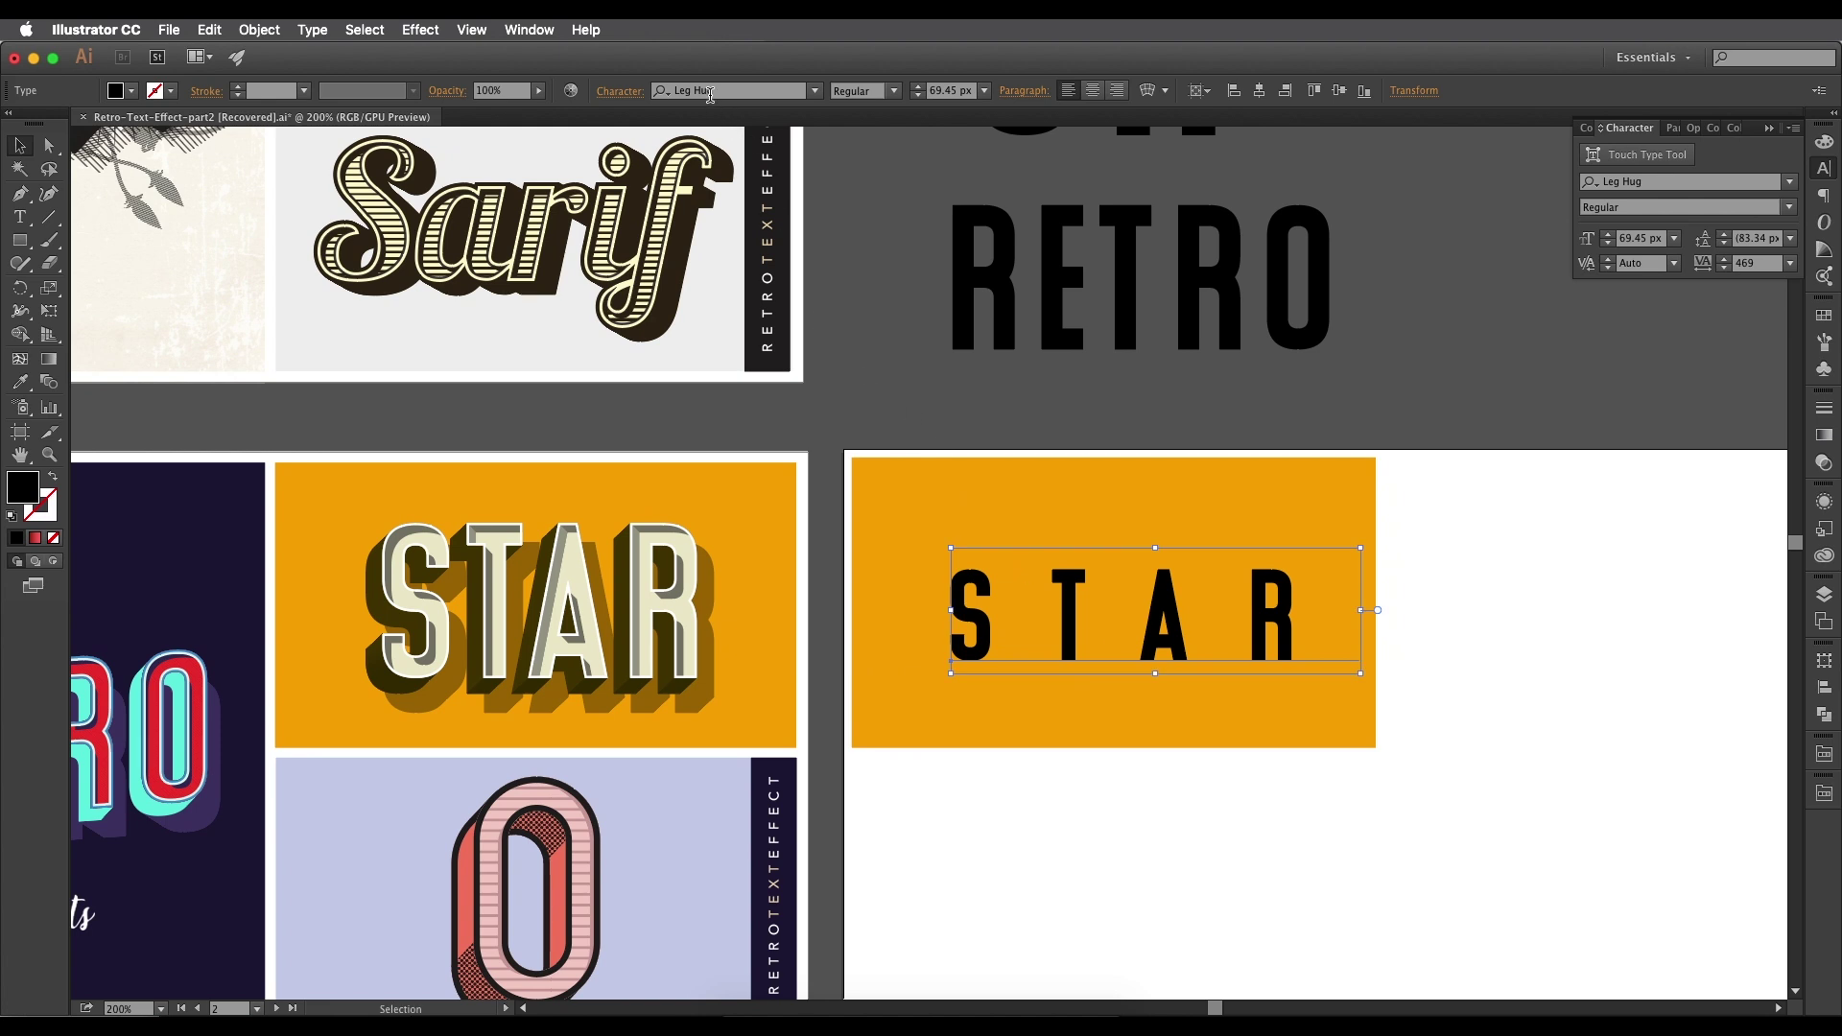
# Set the tracking of the new STAR text to 0, keeping the Leg Hug font.
pyautogui.click(815, 91)
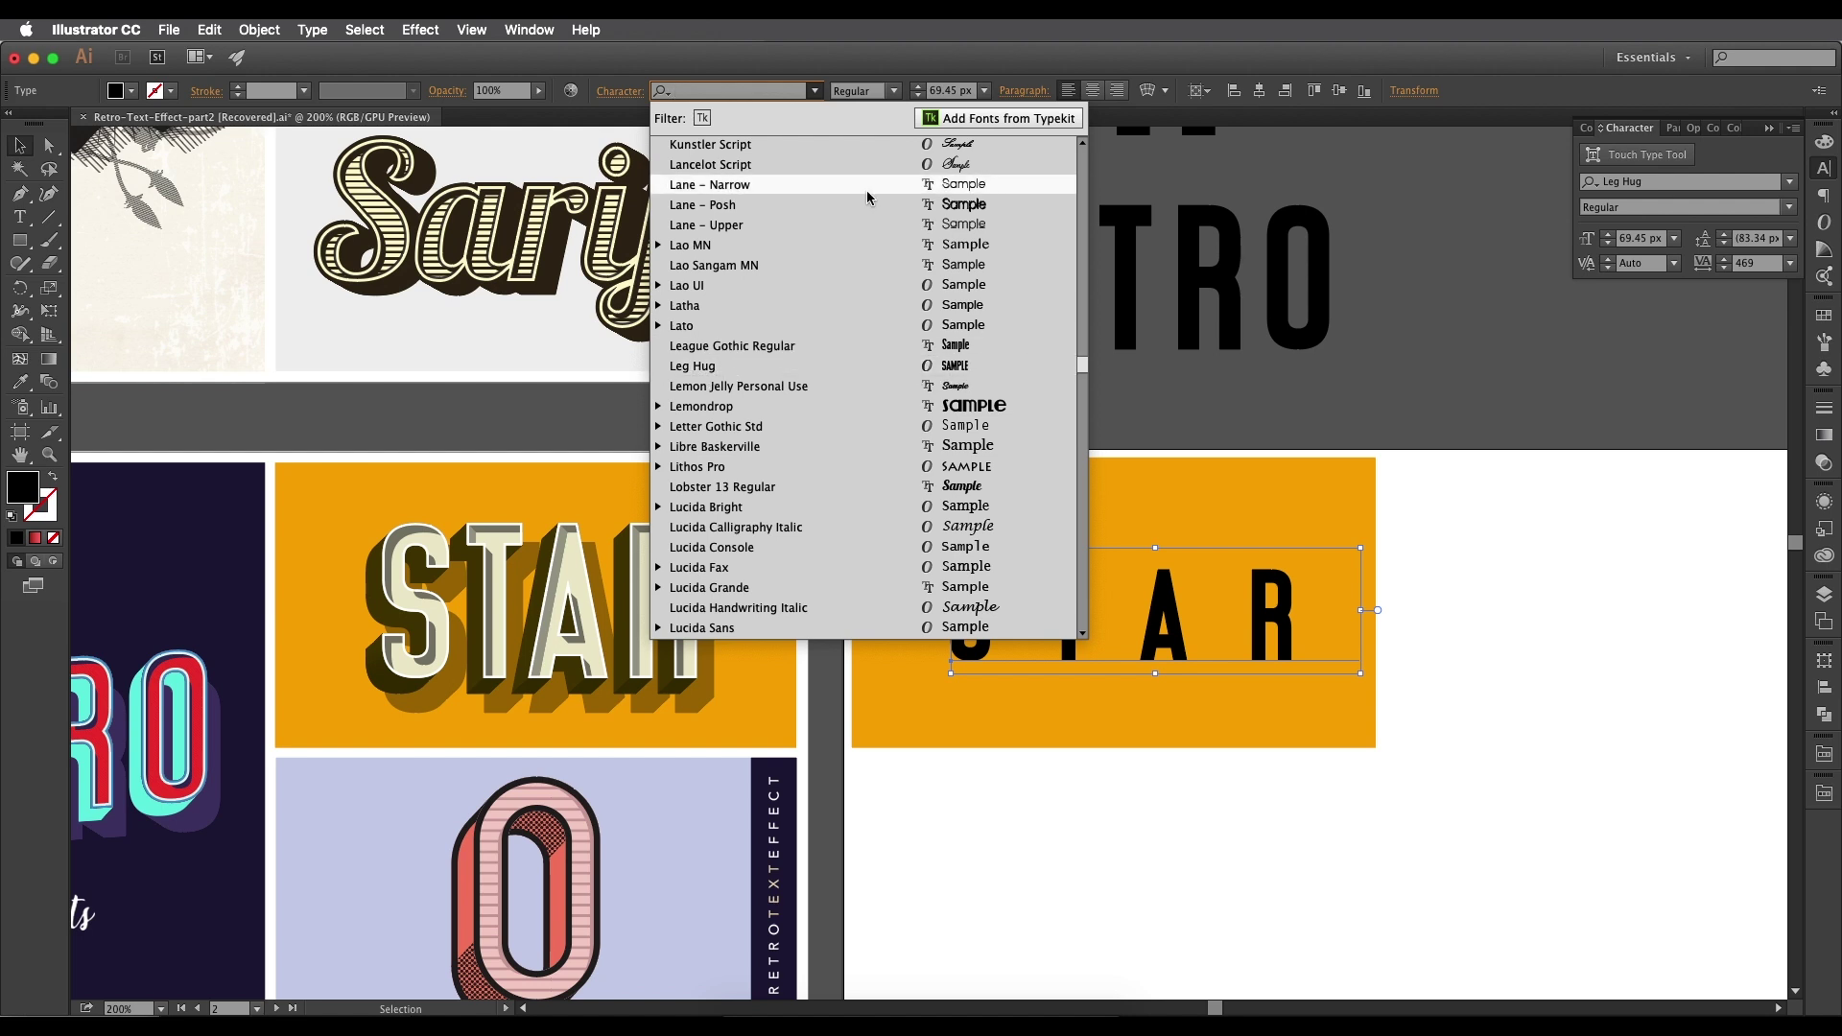
pyautogui.click(811, 74)
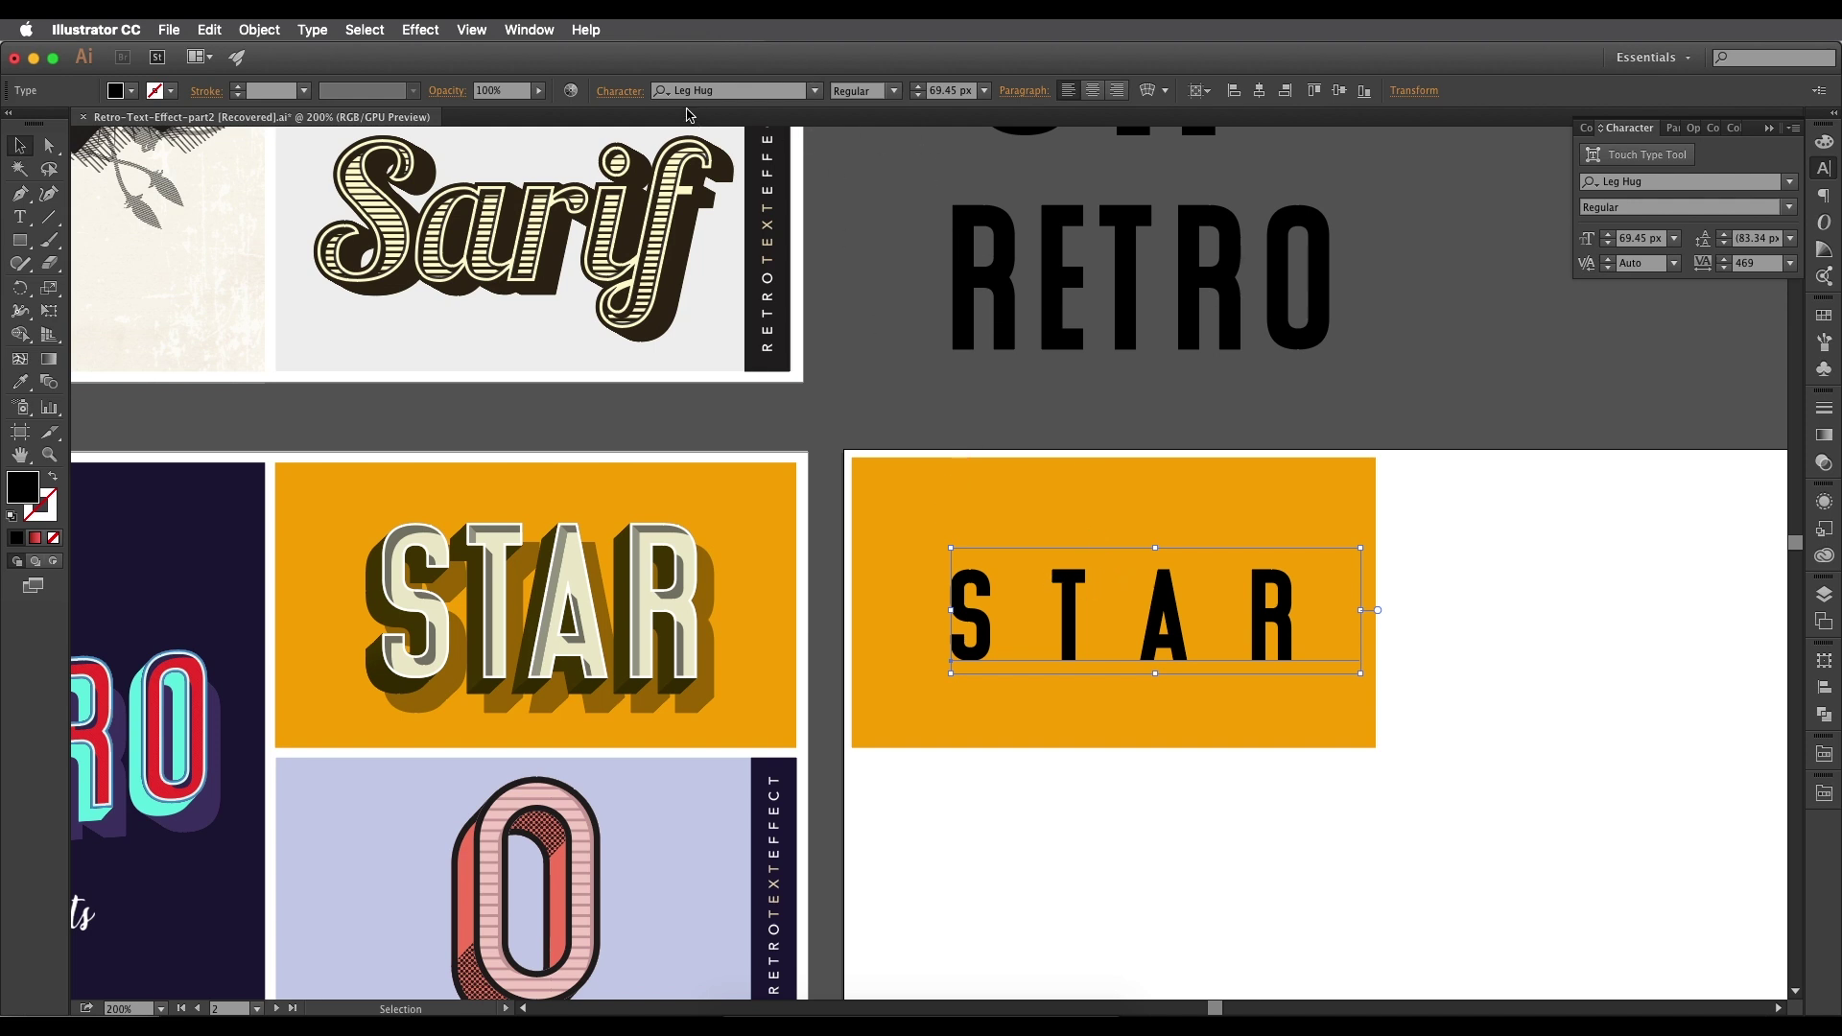
pyautogui.click(631, 96)
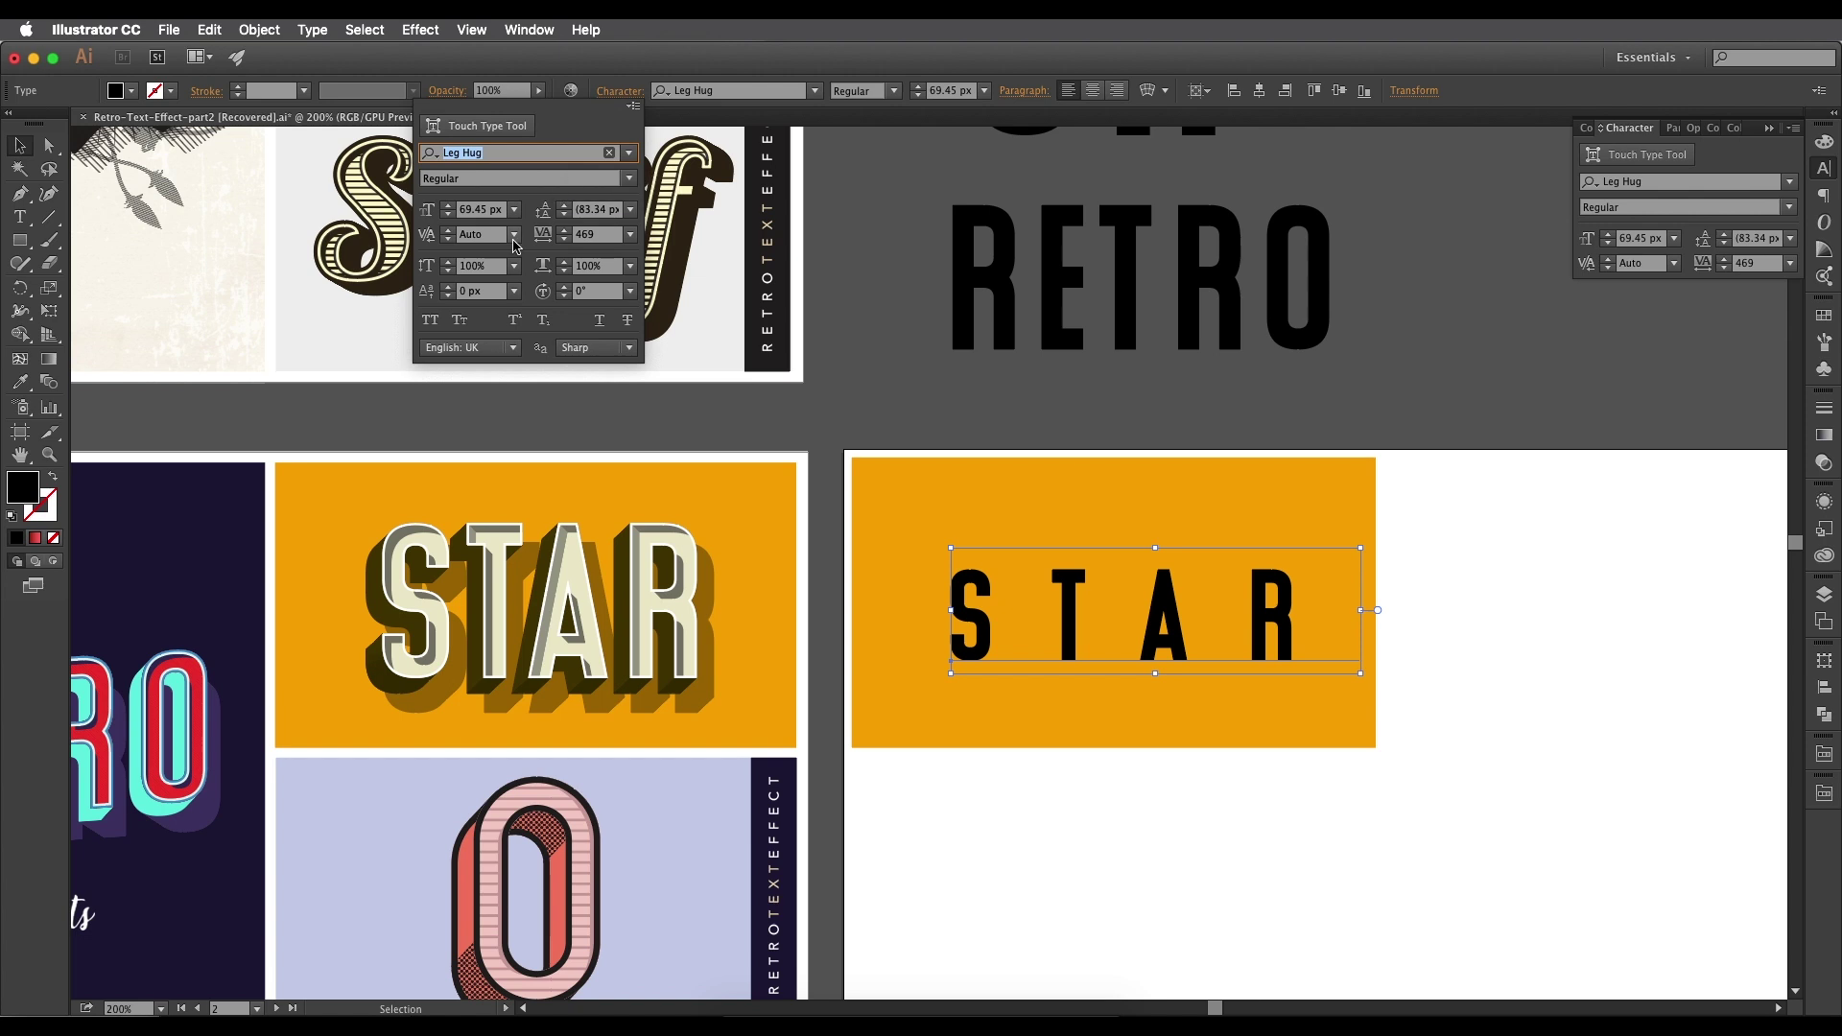
pyautogui.click(554, 232)
pyautogui.write('0')
pyautogui.press('Return')
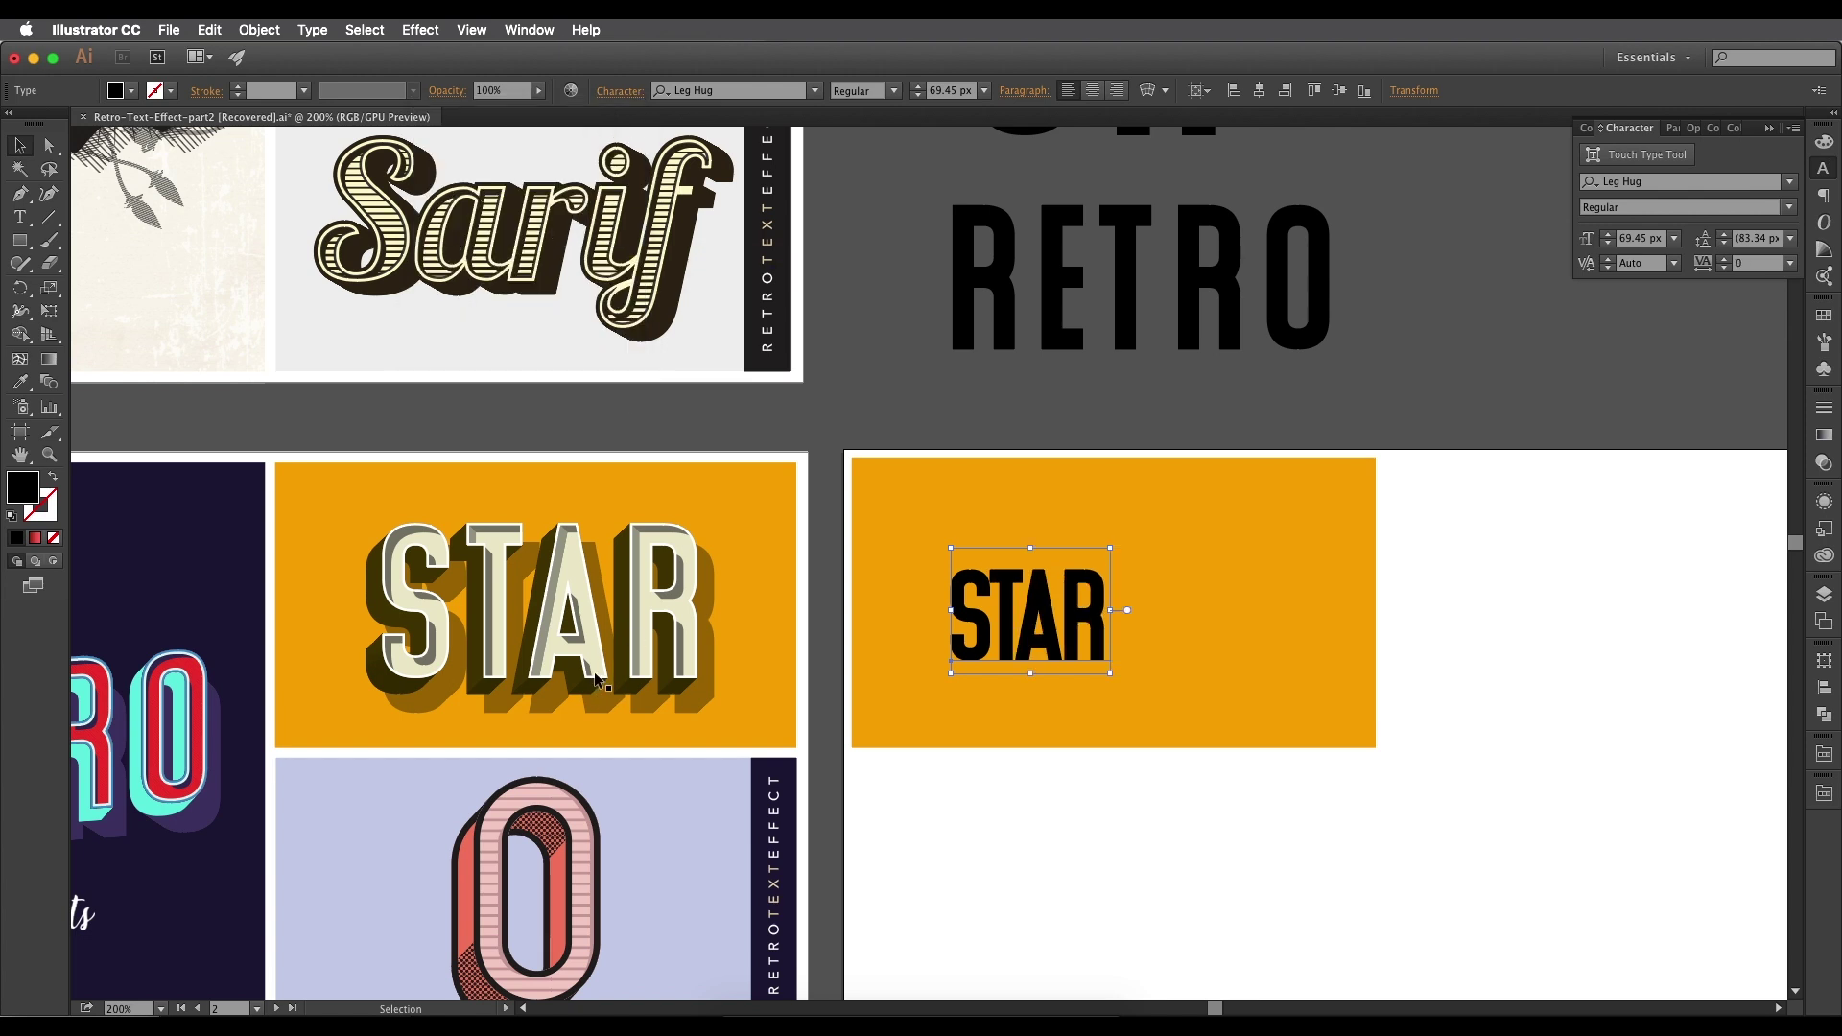
# Set the tracking of the new black STAR text to 100.
pyautogui.click(624, 96)
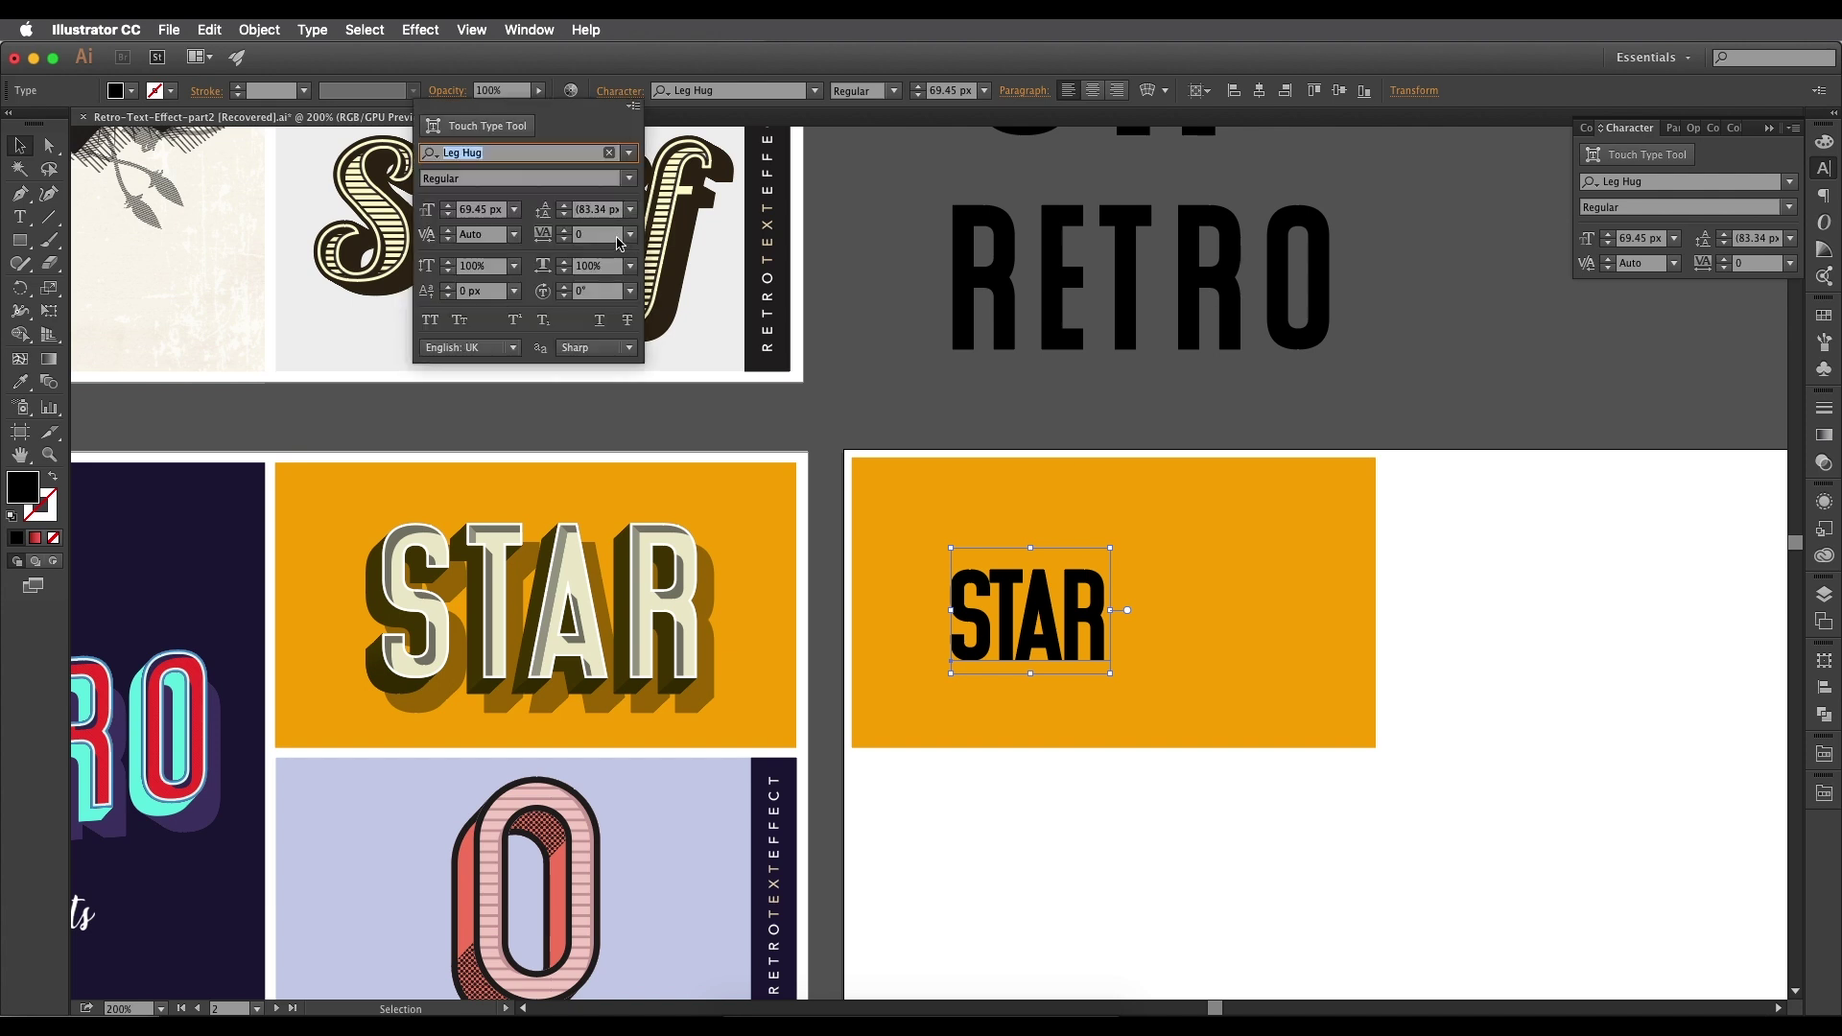
pyautogui.click(572, 234)
pyautogui.write('10')
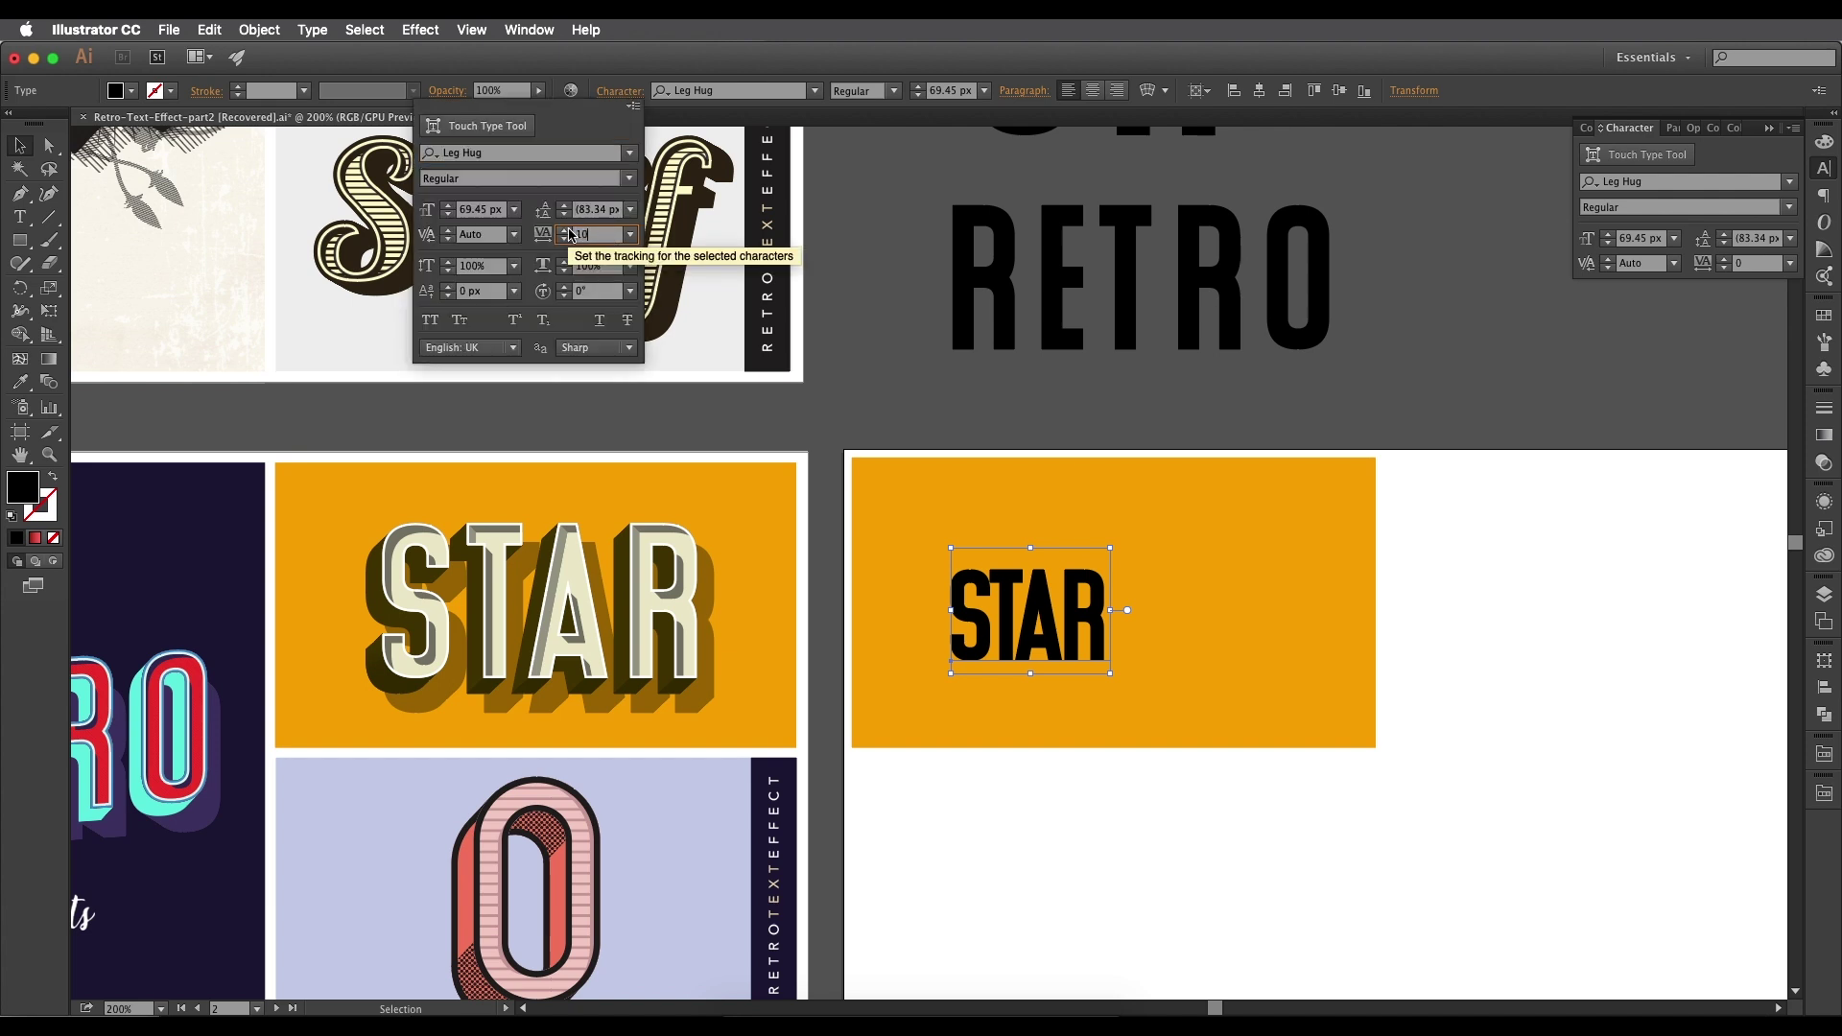
pyautogui.write('0')
pyautogui.press('Return')
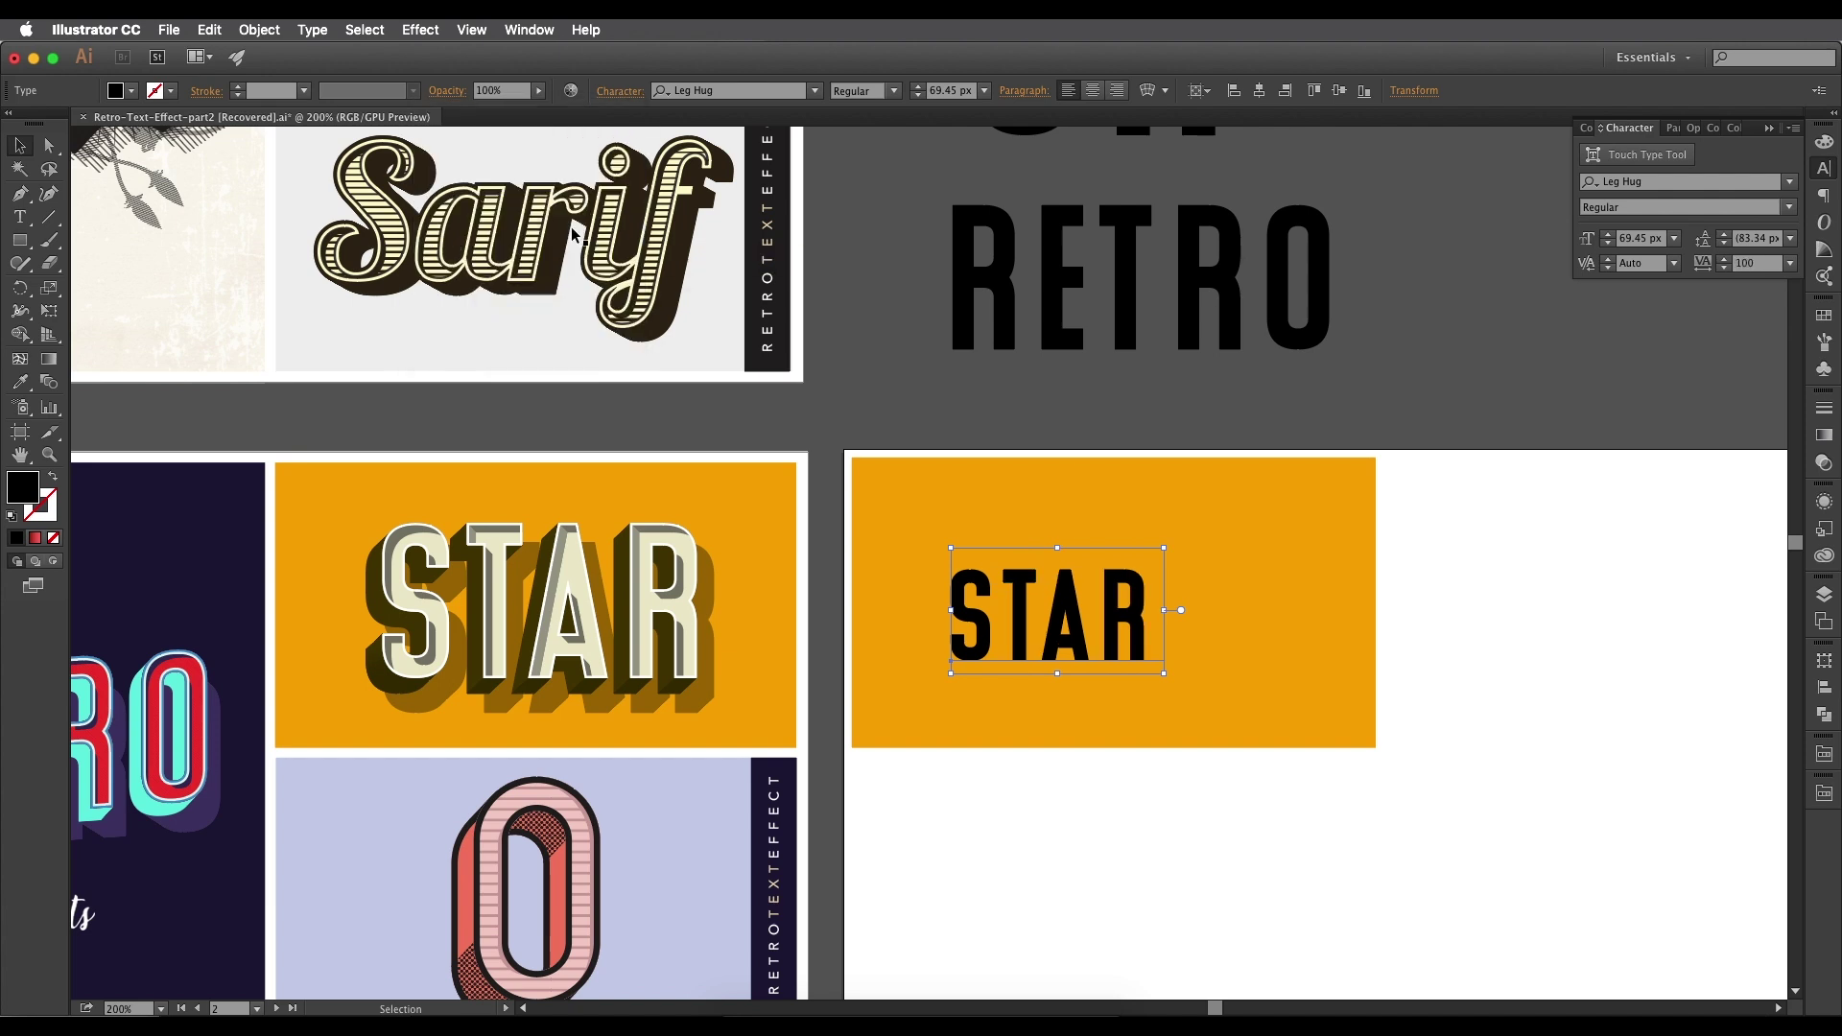
# Enlarge the new STAR text to about 120 px and reposition it around the middle of its orange rectangle.
pyautogui.moveTo(1100, 637); pyautogui.dragTo(1165, 637)
pyautogui.moveTo(1226, 547); pyautogui.dragTo(1302, 519)
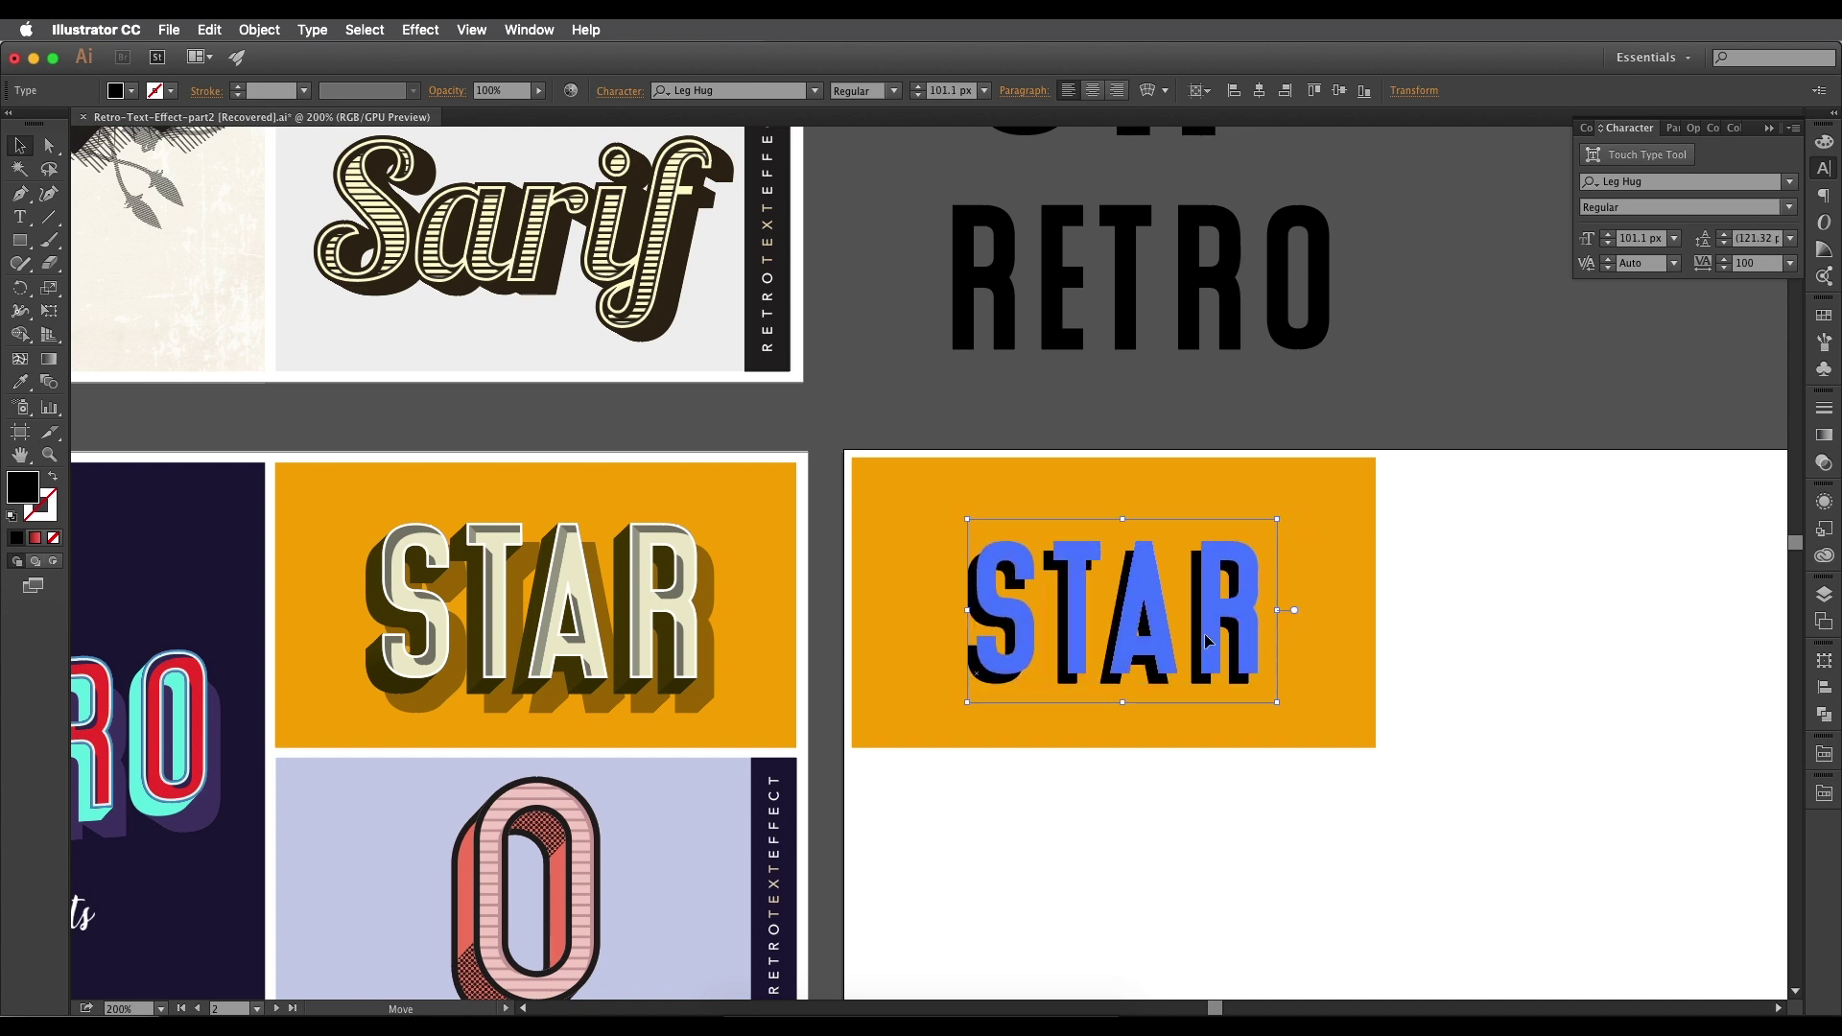
pyautogui.moveTo(1209, 641); pyautogui.dragTo(1210, 640)
pyautogui.moveTo(1291, 514); pyautogui.dragTo(1328, 521)
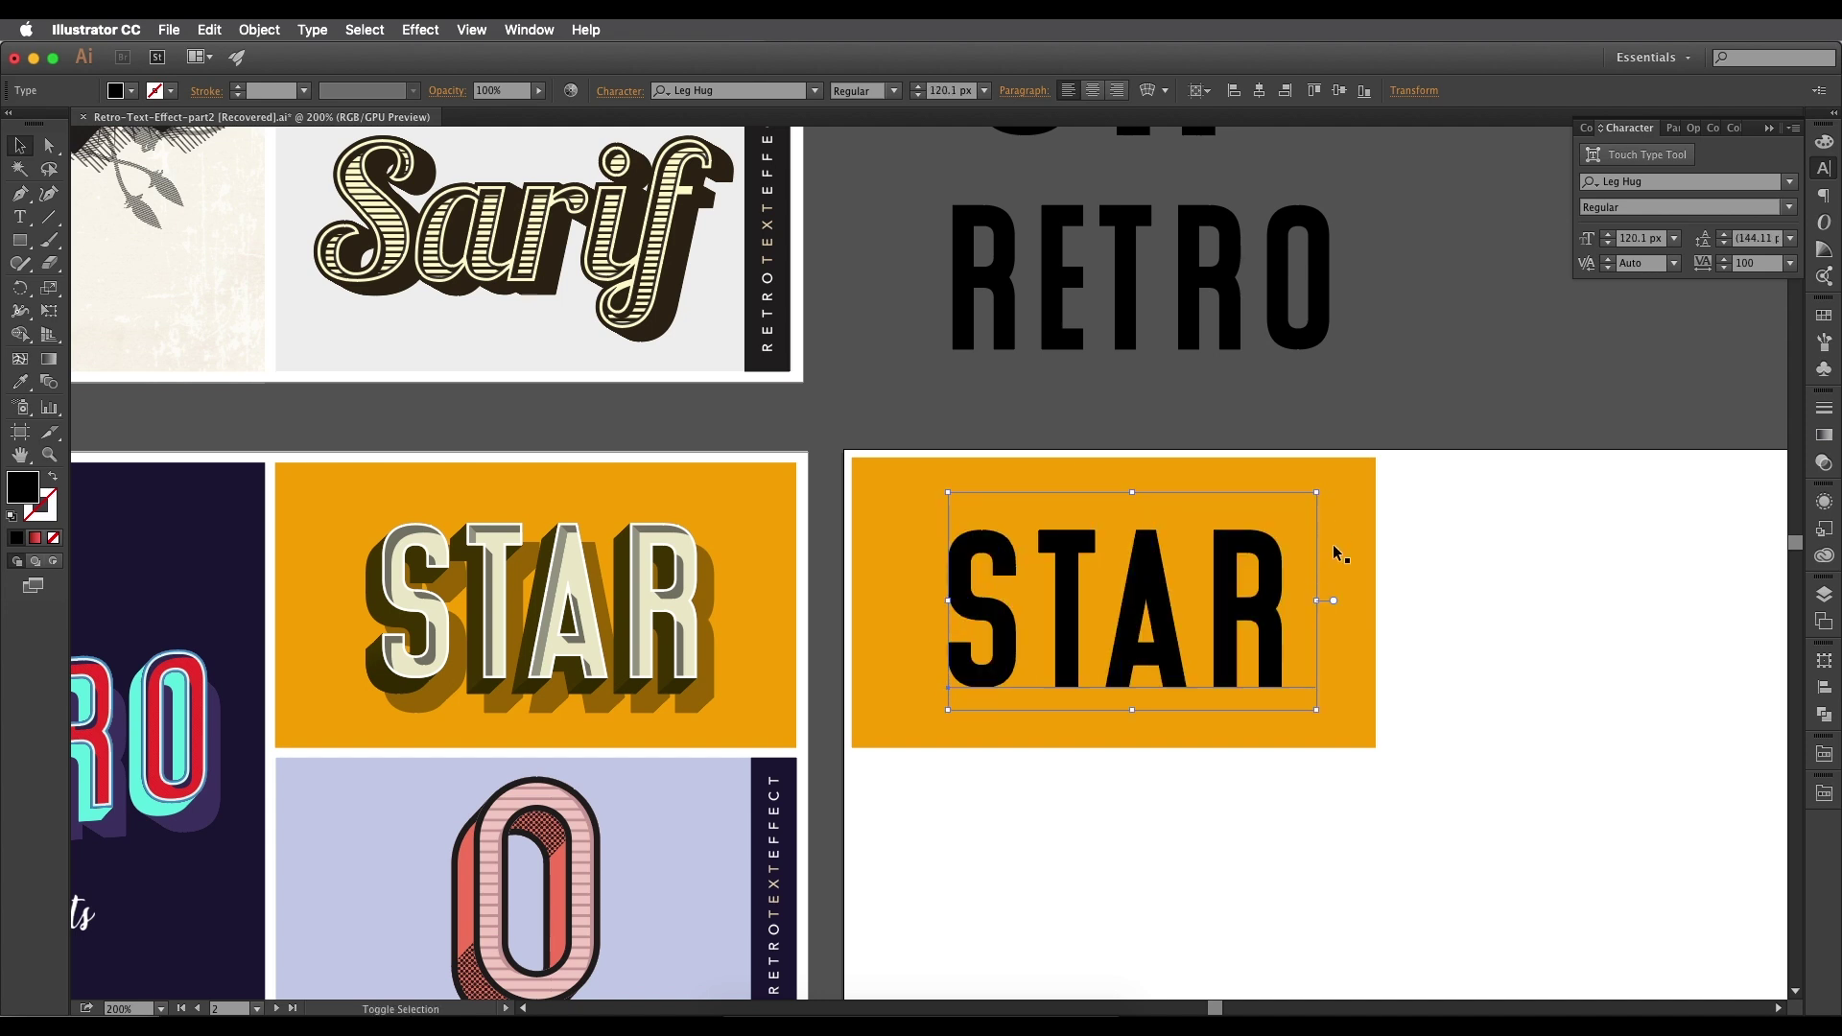
# Convert the enlarged black STAR text to outlines.
pyautogui.click(1298, 631)
pyautogui.scroll(-1, 1266, 618)
pyautogui.click(1267, 618)
pyautogui.hscroll(-2, 1210, 610)
pyautogui.scroll(-1, 1211, 610)
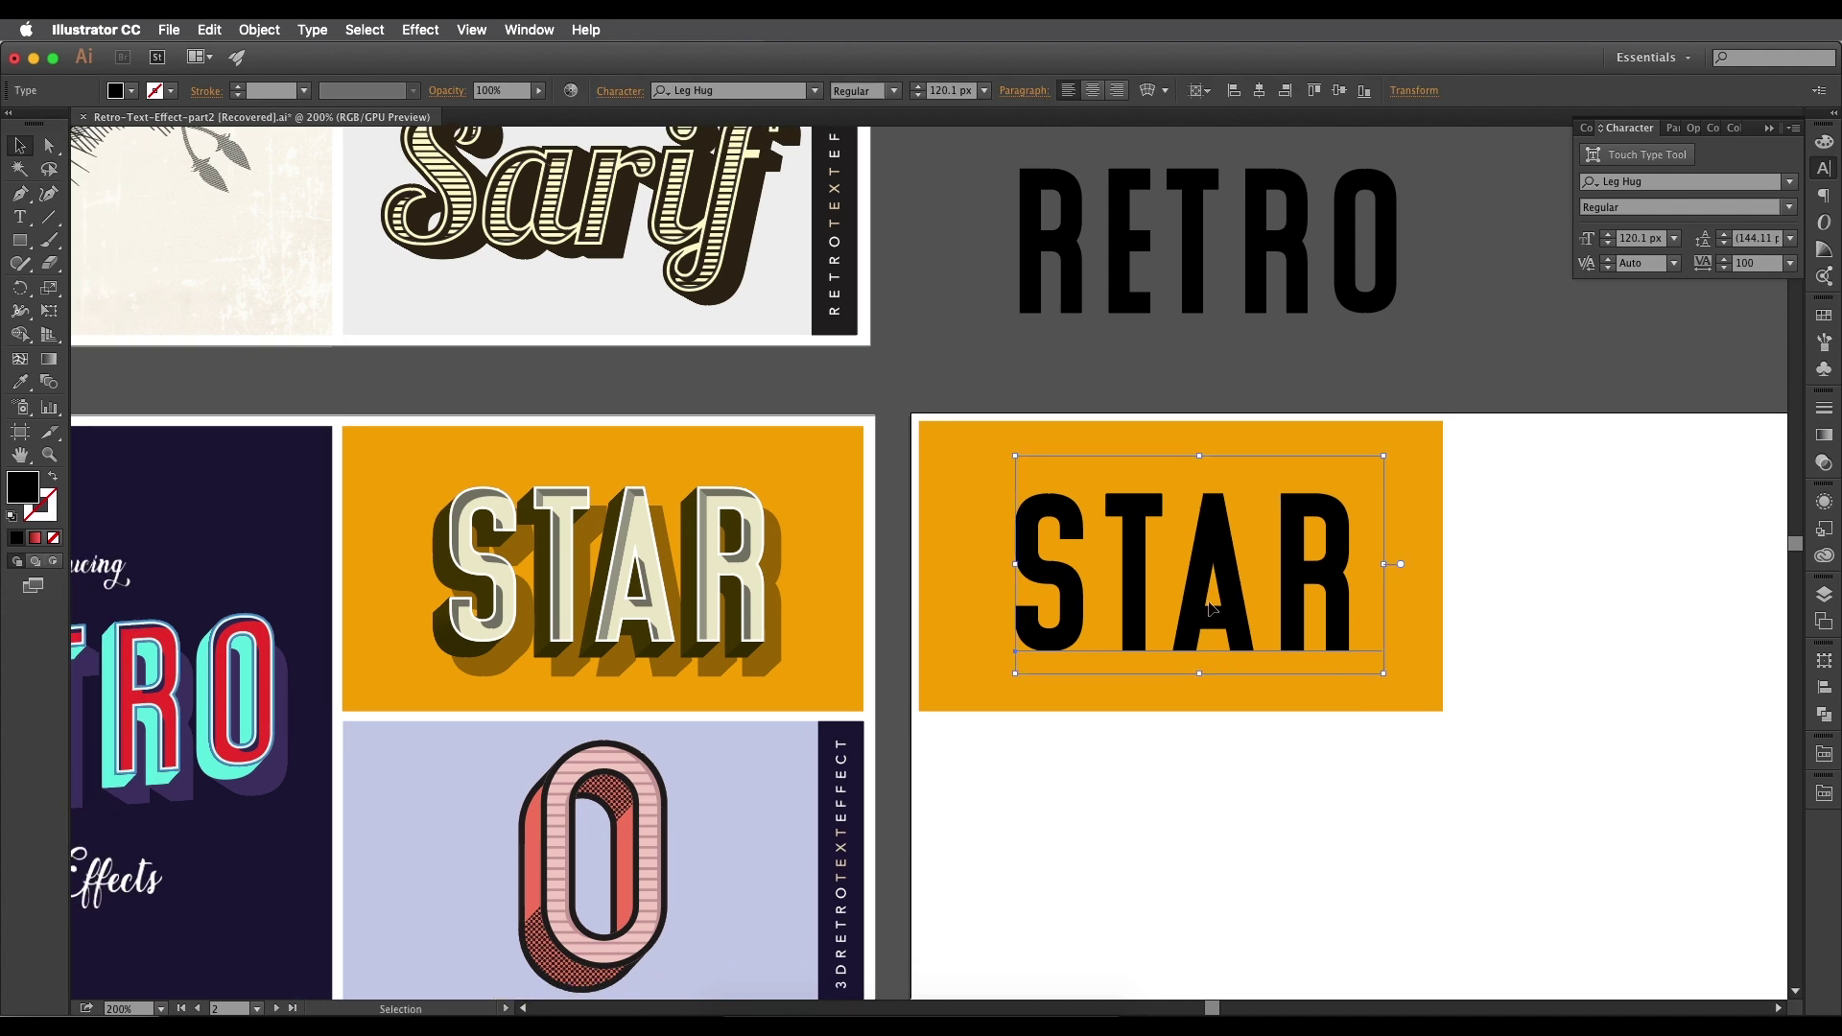
pyautogui.rightClick(1207, 587)
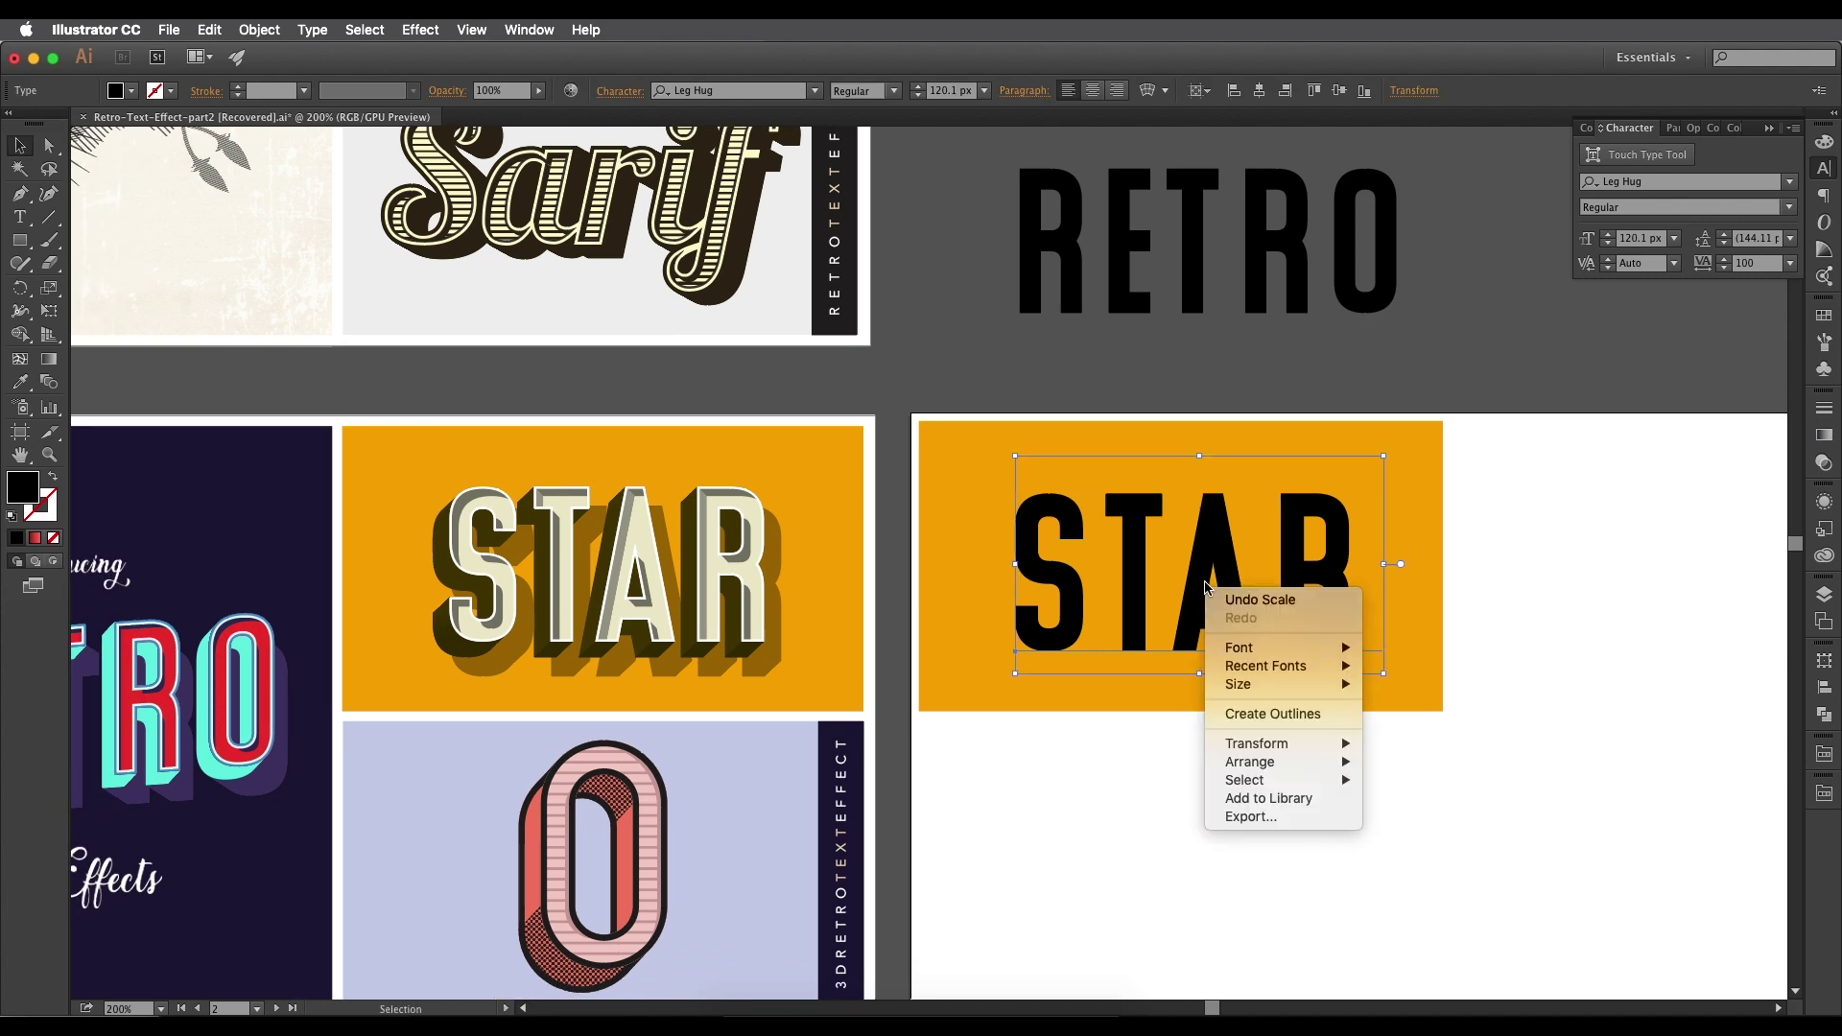
pyautogui.click(1247, 714)
pyautogui.hscroll(2, 1195, 712)
pyautogui.scroll(2, 1142, 590)
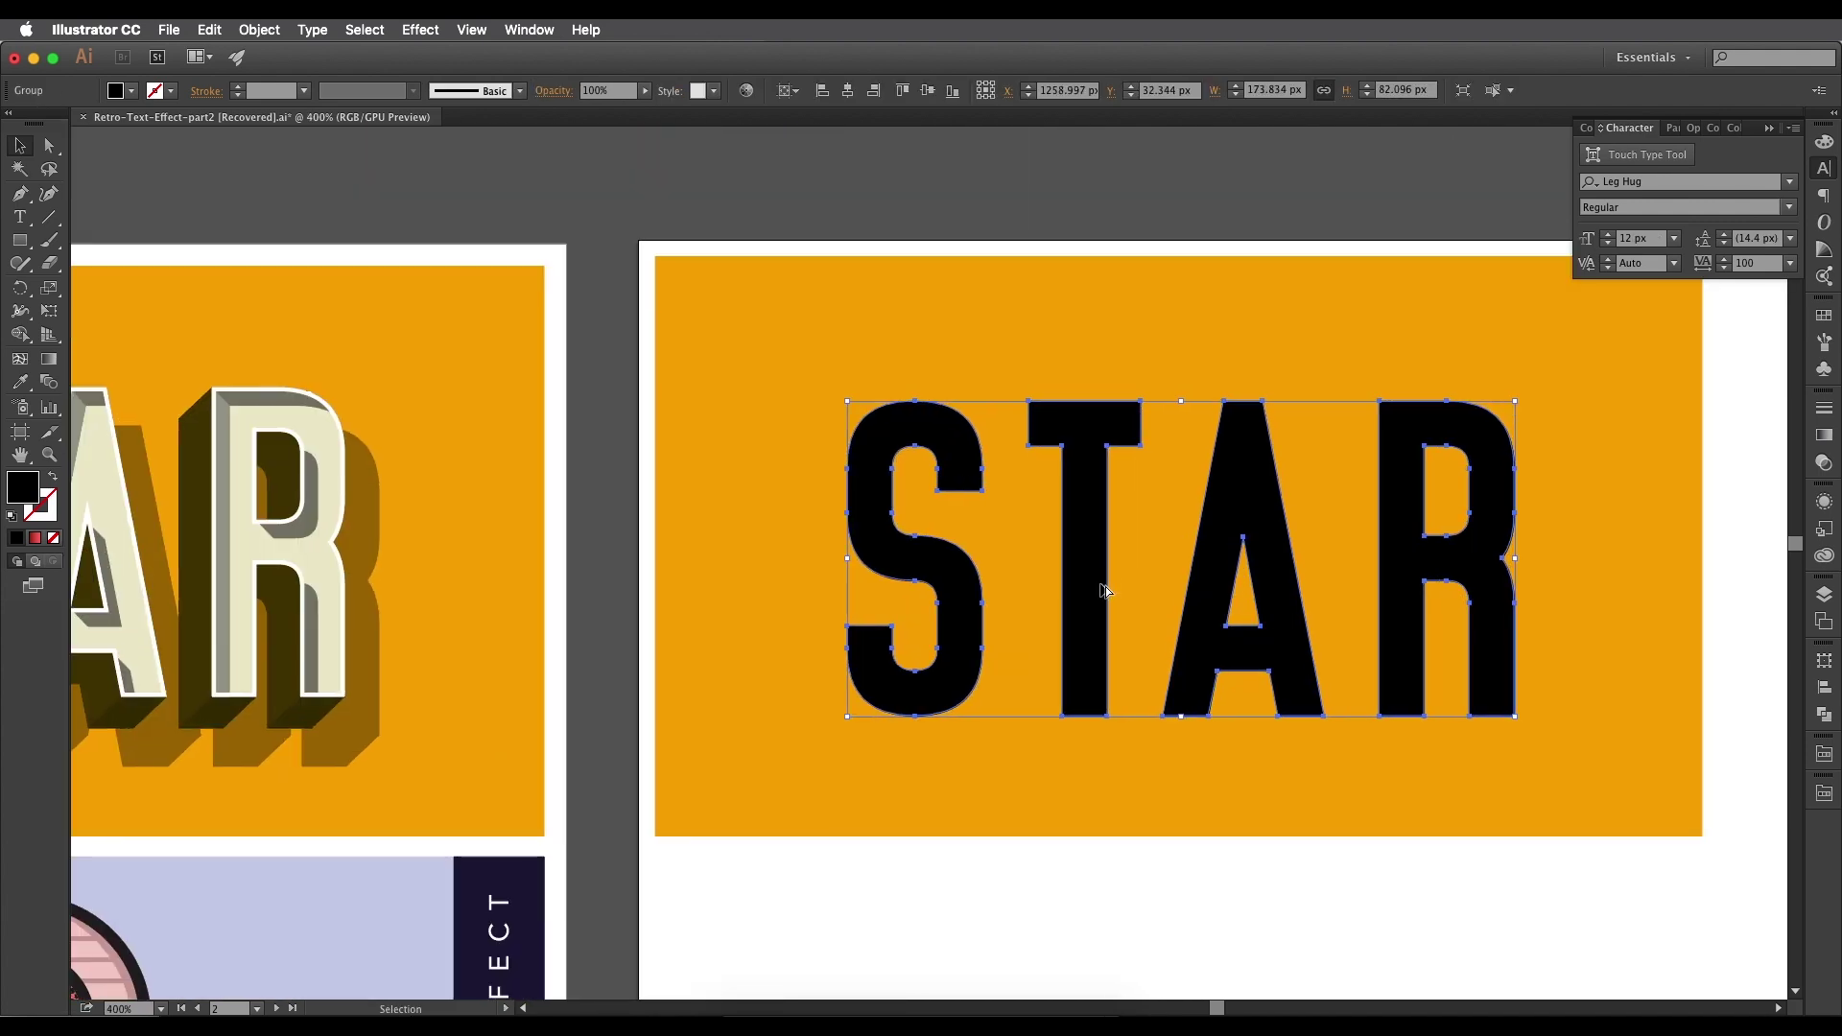
# Fill the outlined STAR letters with the cream colour ede9cc sampled from the finished STAR design.
pyautogui.hscroll(3, 1094, 579)
pyautogui.moveTo(1044, 609); pyautogui.dragTo(980, 648)
pyautogui.scroll(-3, 1017, 650)
pyautogui.scroll(1, 1002, 630)
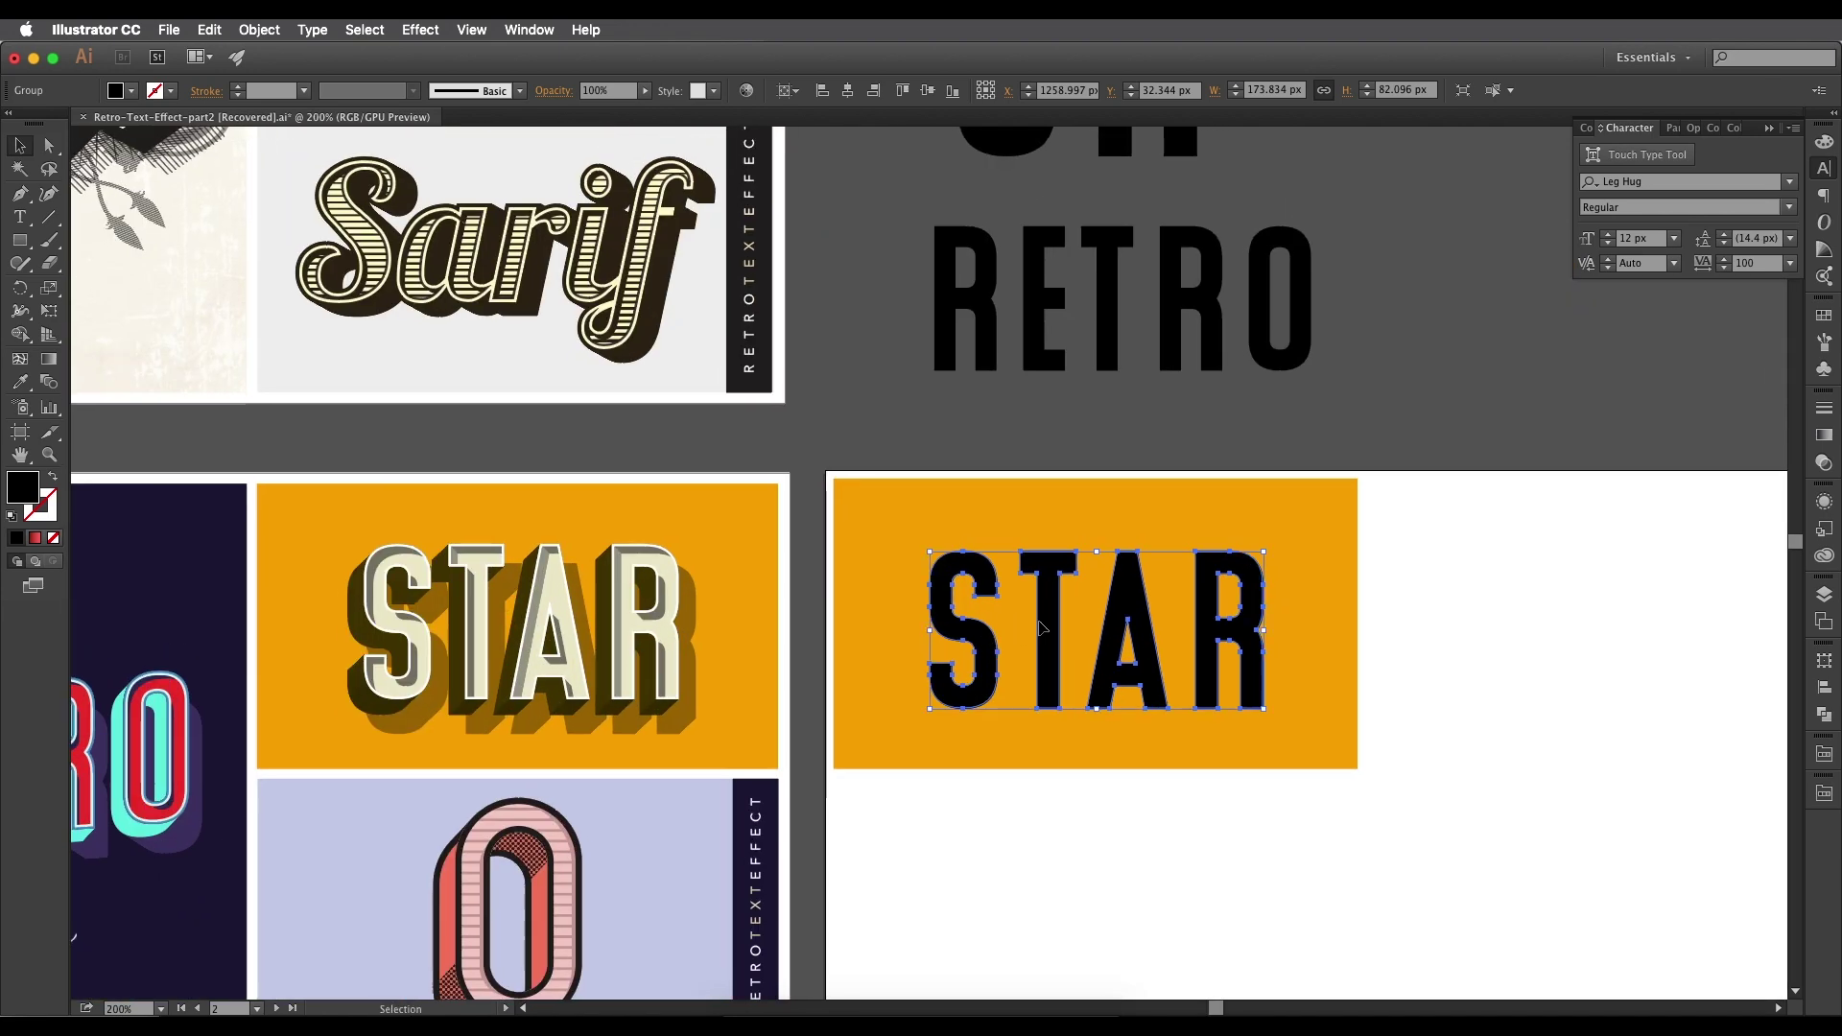
pyautogui.scroll(1, 806, 669)
pyautogui.moveTo(873, 672); pyautogui.dragTo(913, 646)
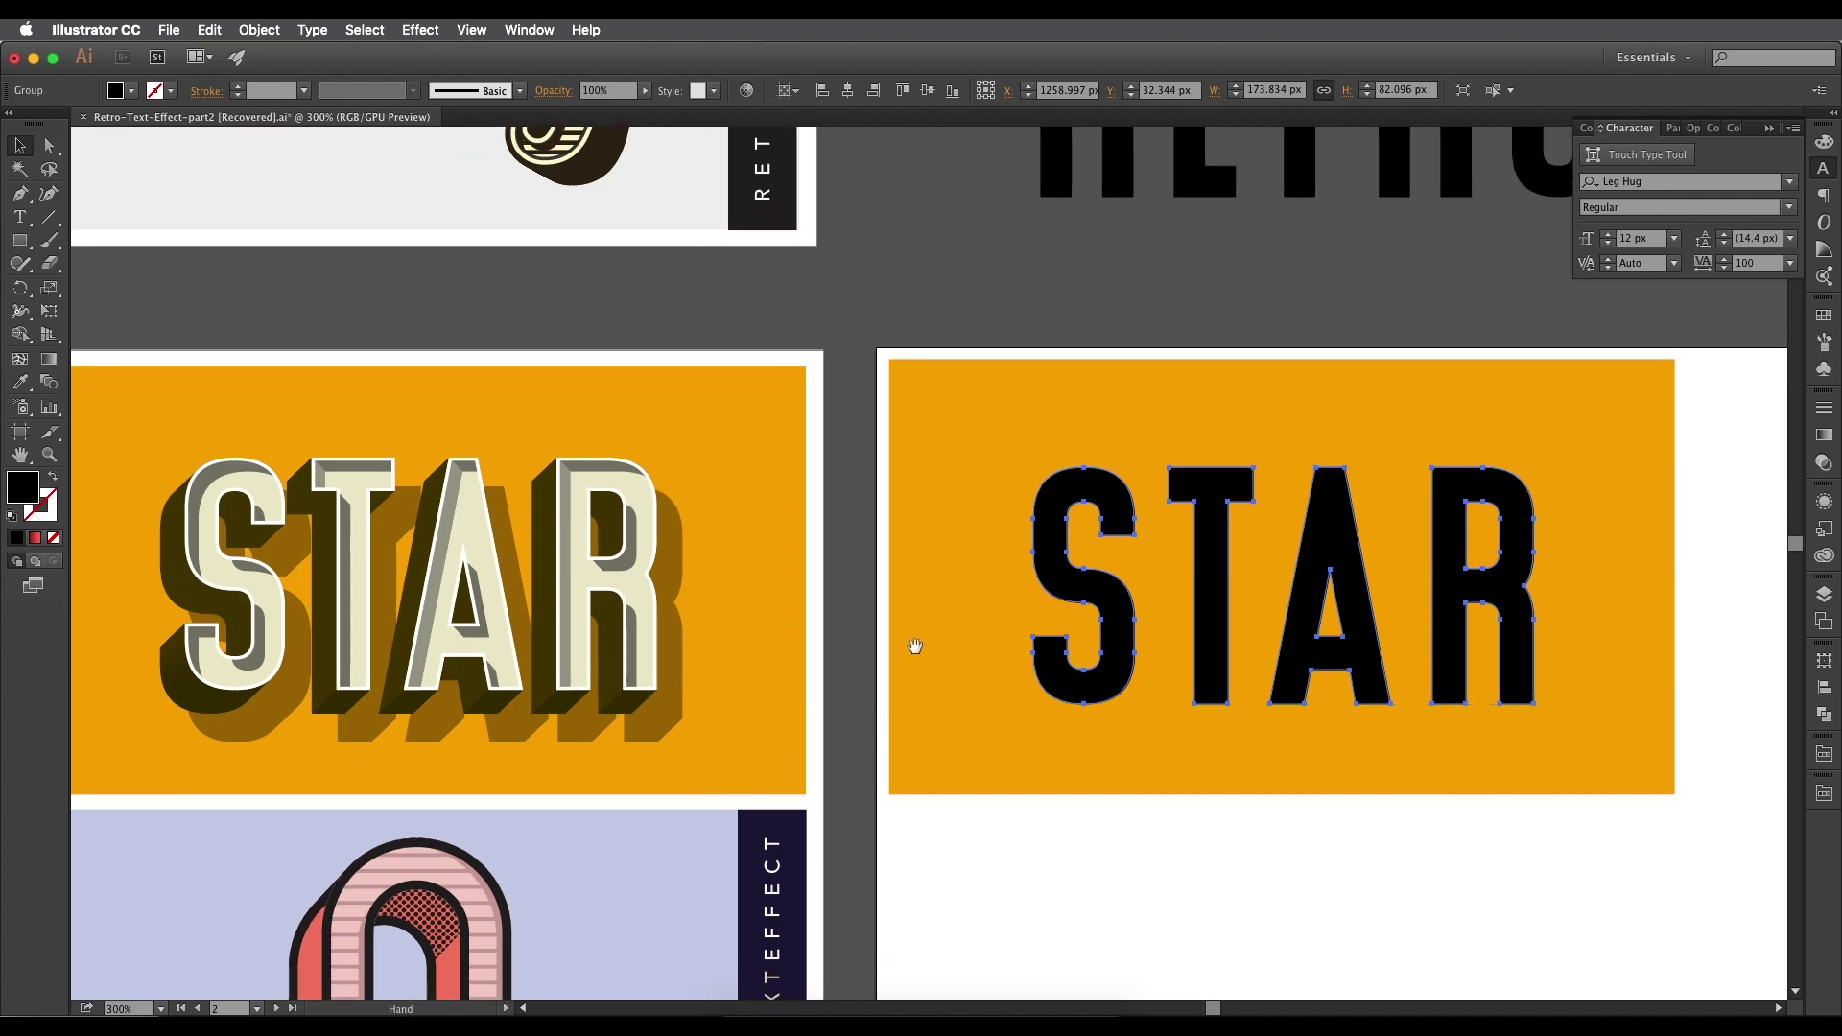
pyautogui.press('i')
pyautogui.click(638, 585)
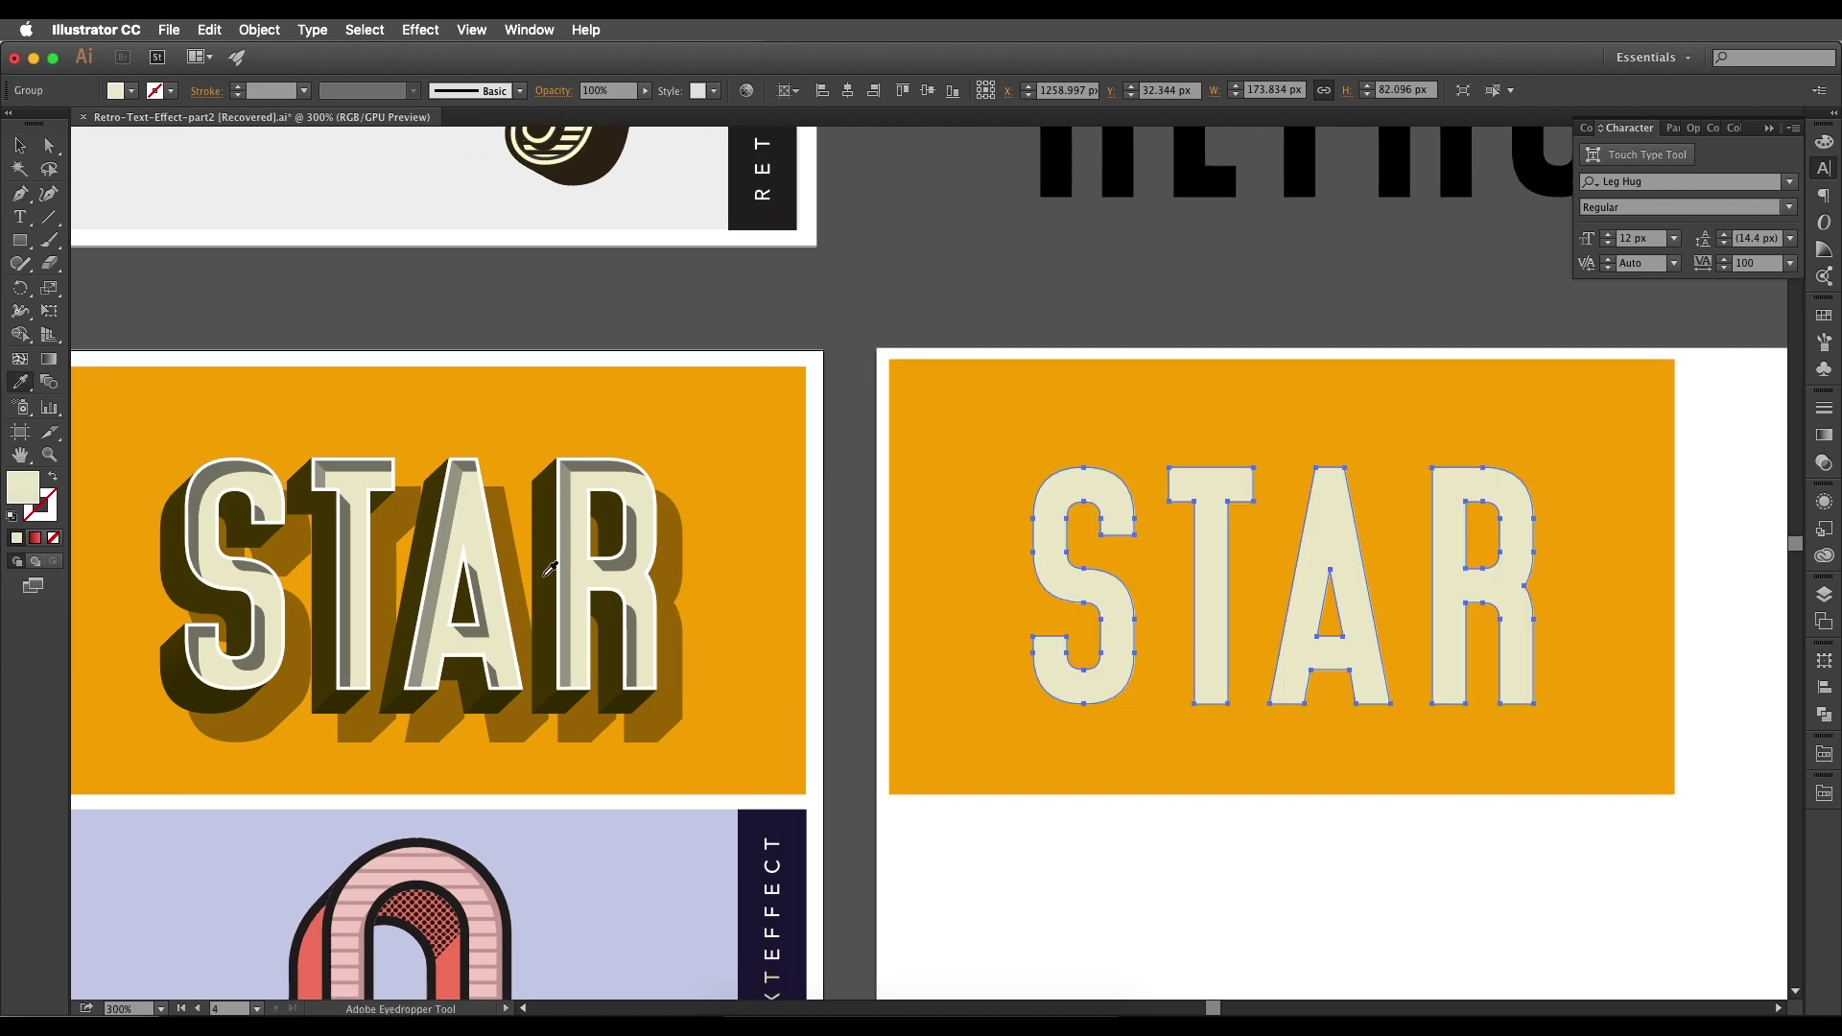
pyautogui.doubleClick(30, 501)
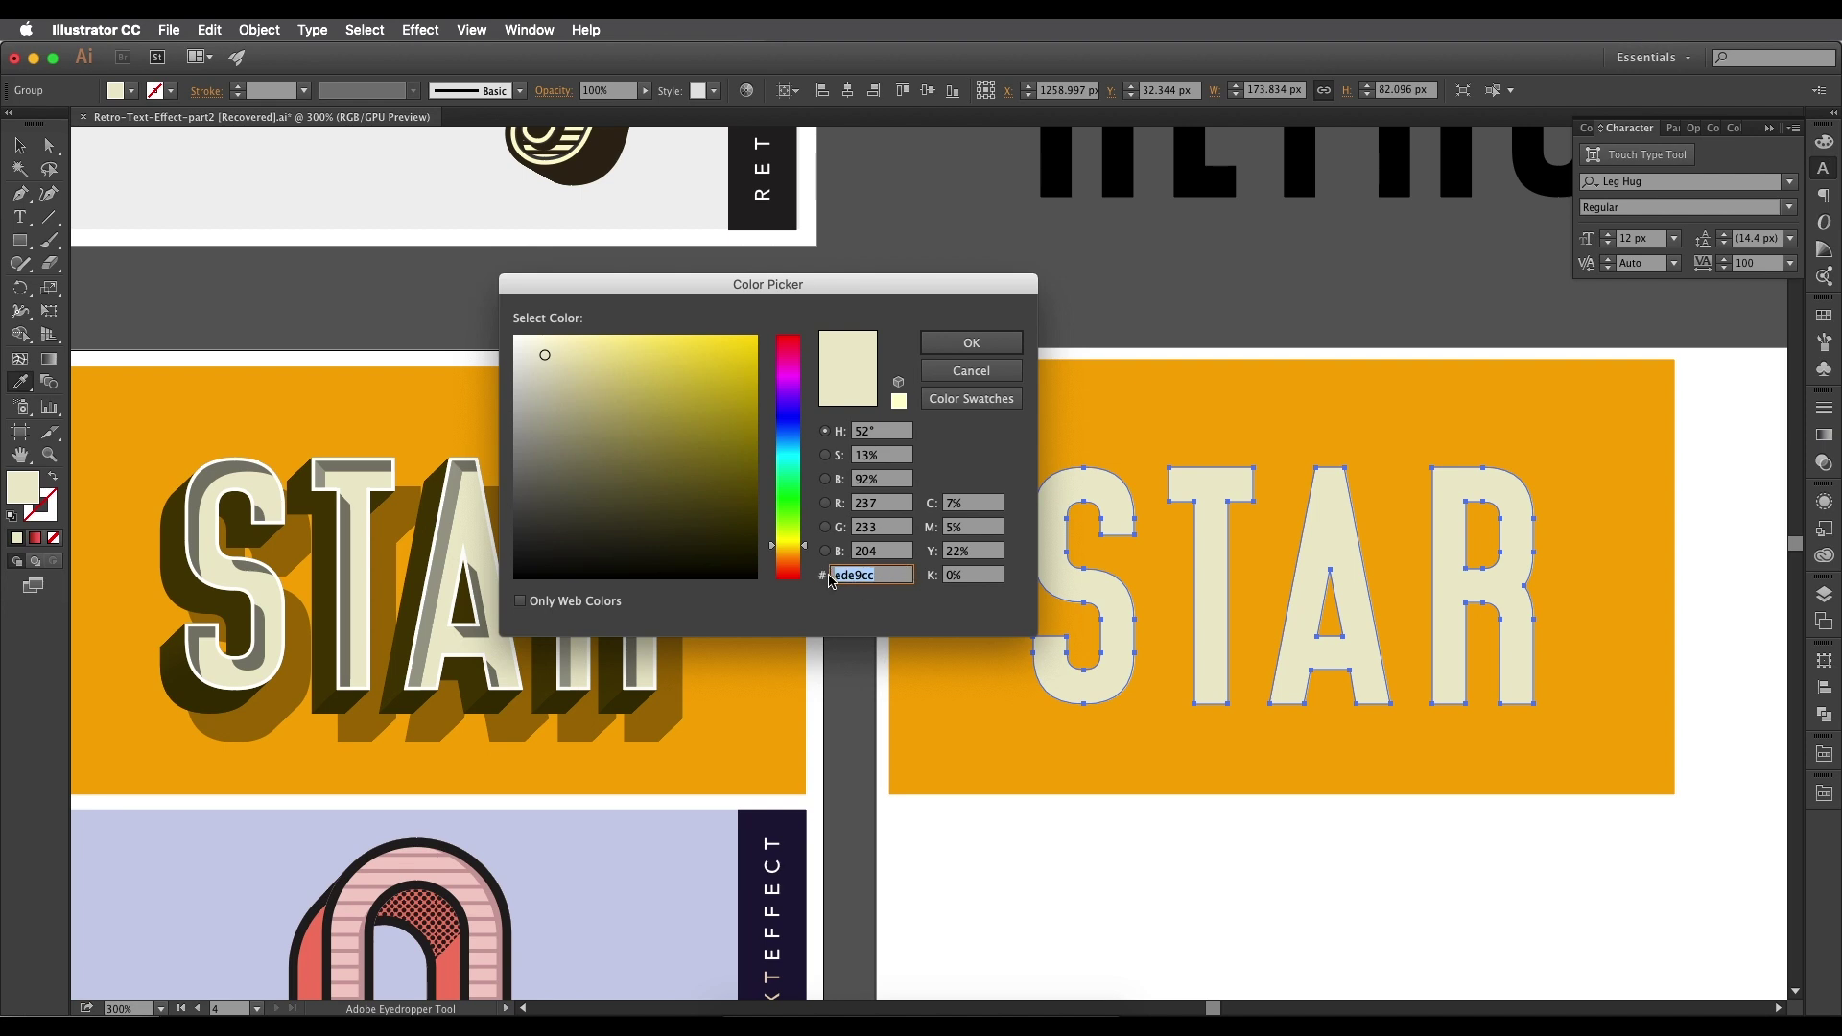
pyautogui.click(977, 355)
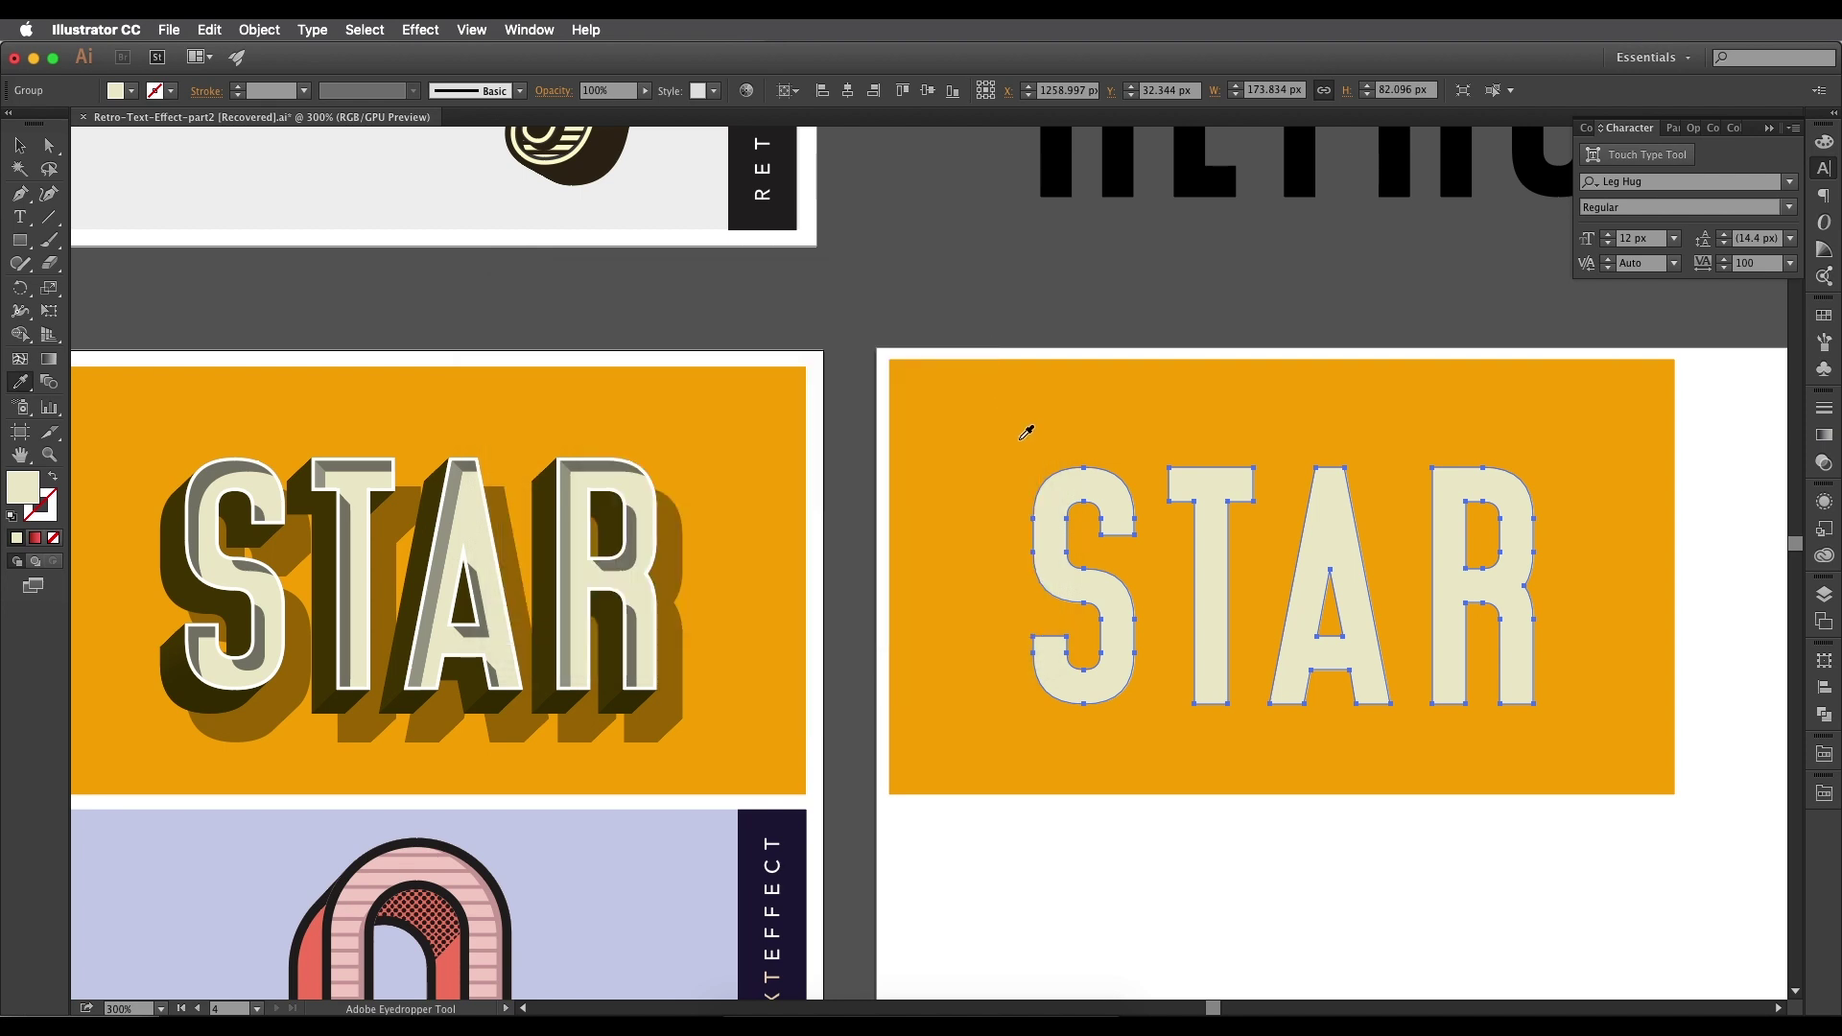
# Duplicate the cream STAR group, offsetting the copy about 9 px to the left and 8 px down from the original.
pyautogui.hscroll(3, 936, 413)
pyautogui.click(19, 144)
pyautogui.moveTo(367, 525); pyautogui.dragTo(666, 449)
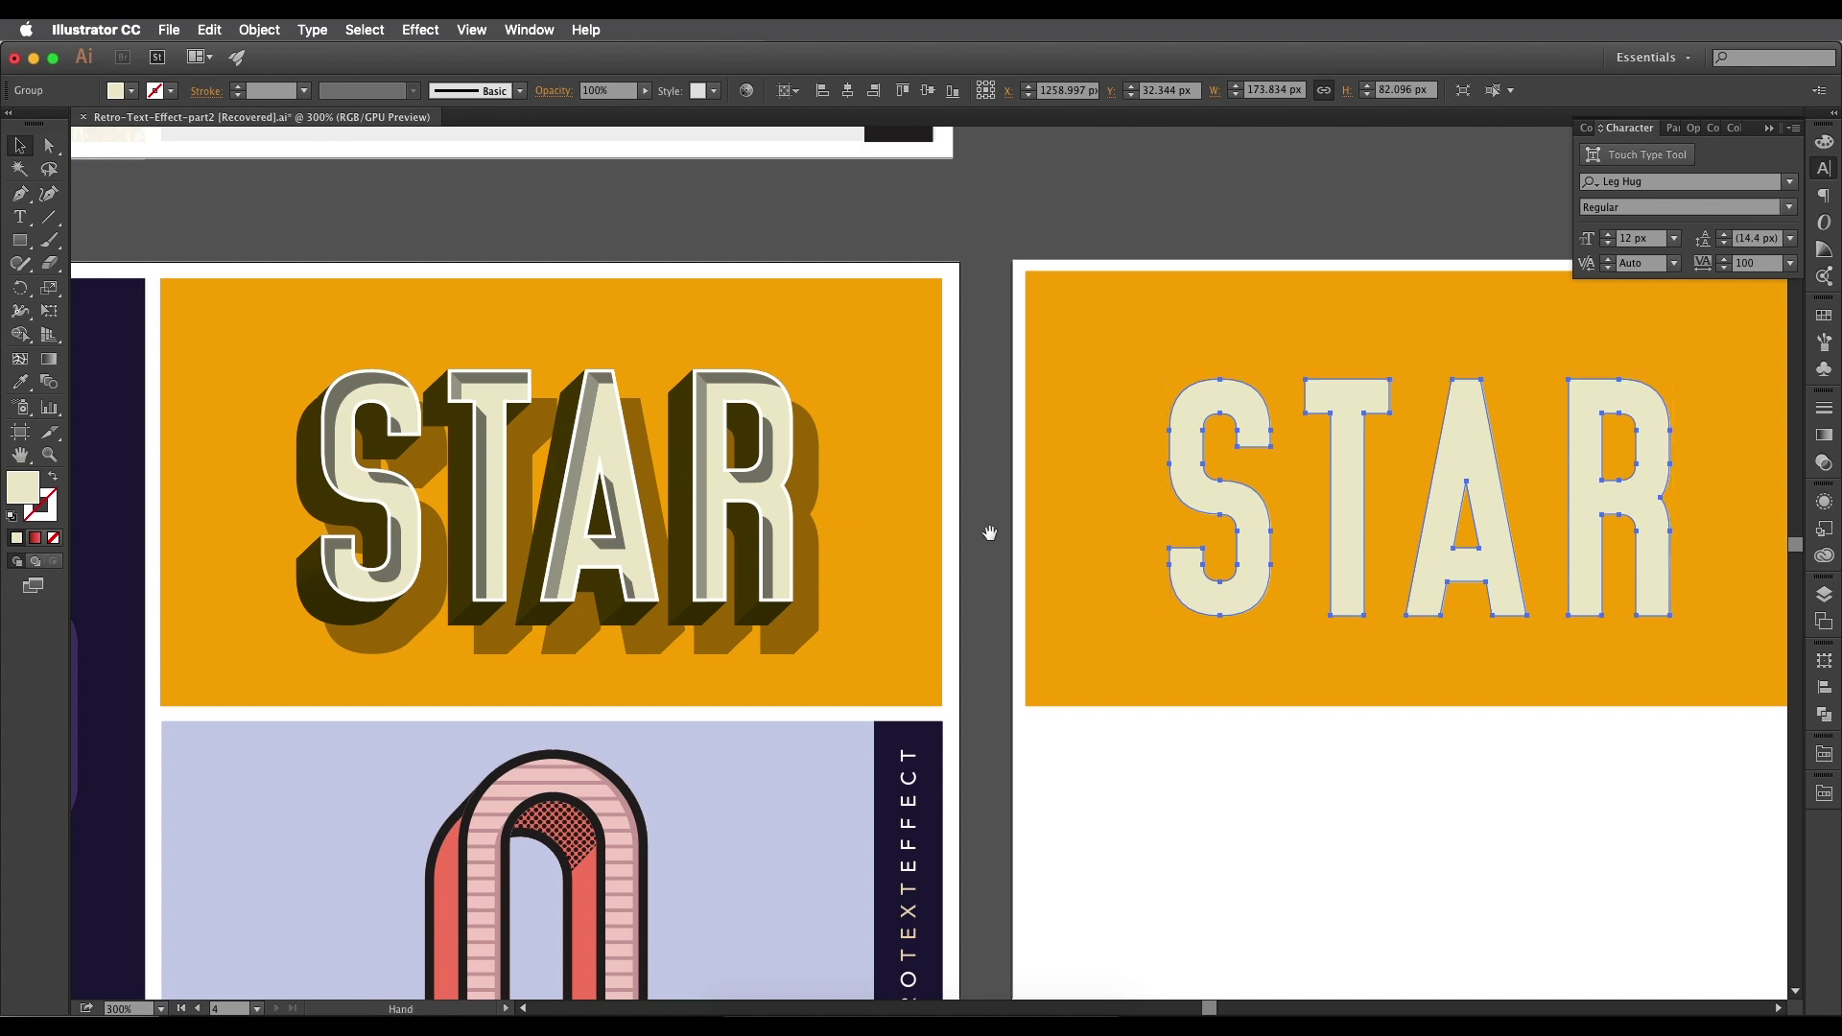
pyautogui.hscroll(3, 900, 525)
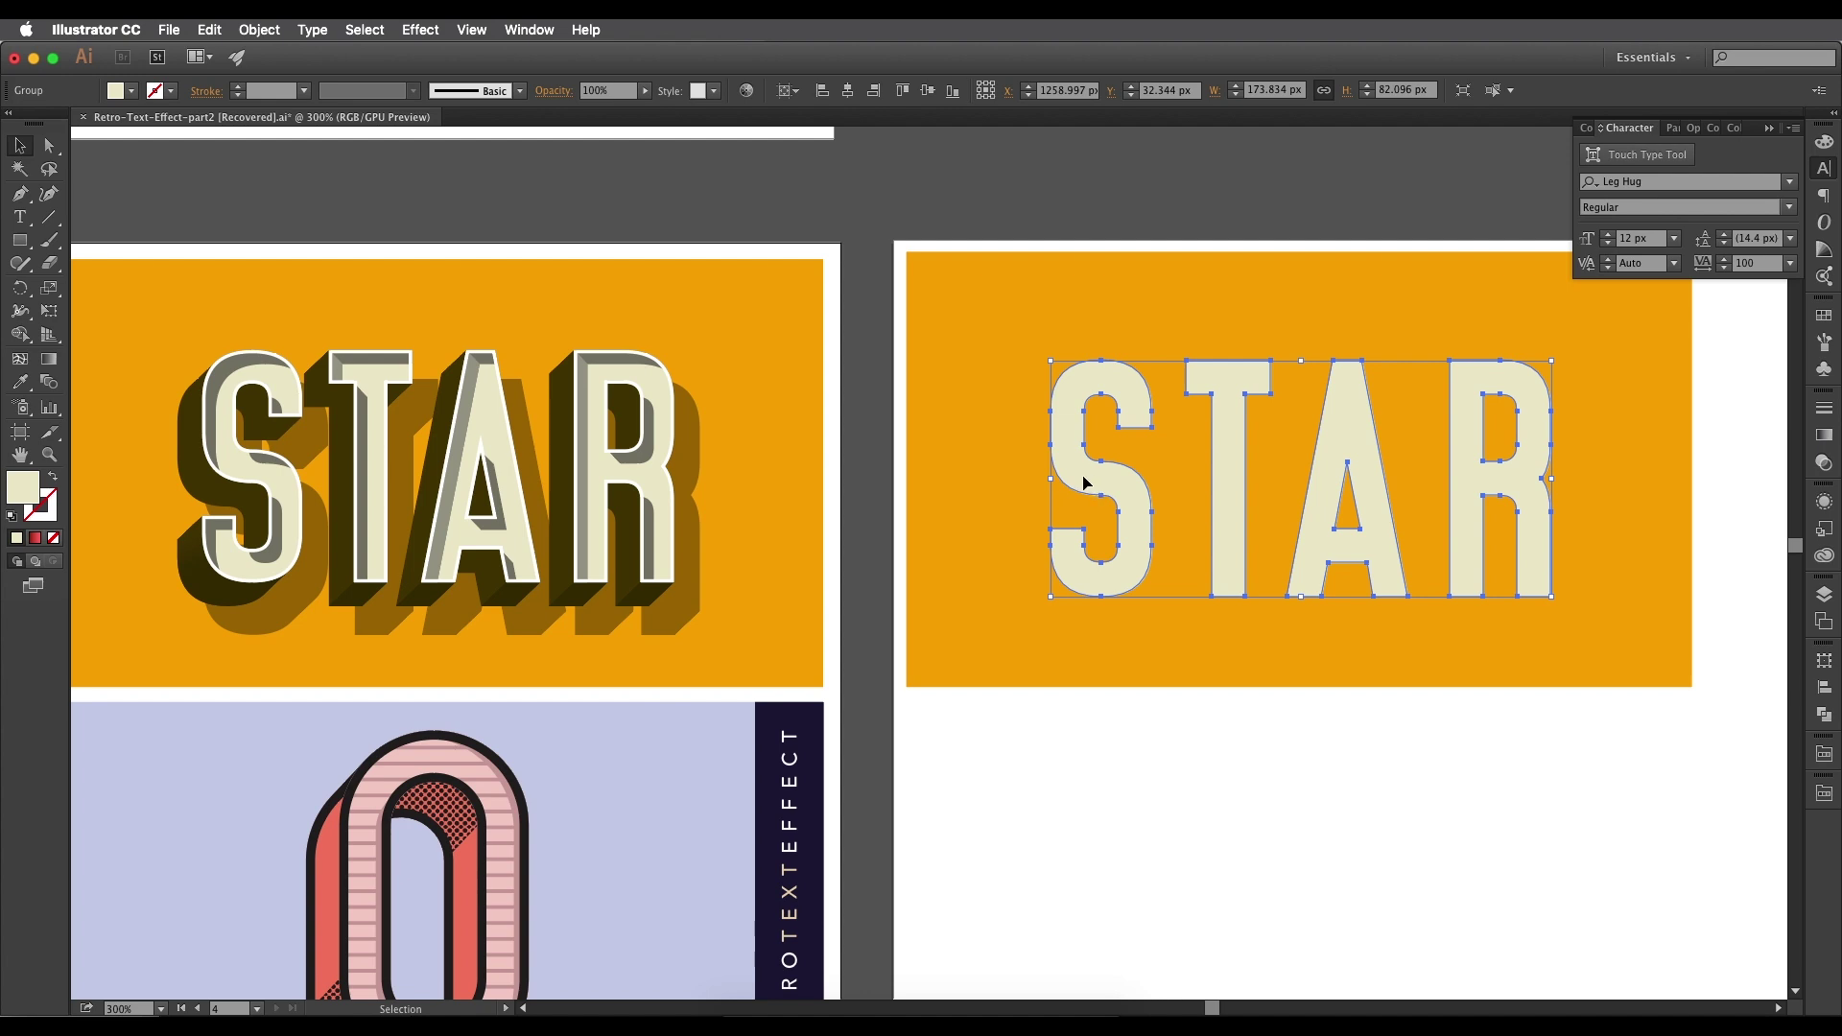
pyautogui.press('a')
pyautogui.press('v')
pyautogui.press('a')
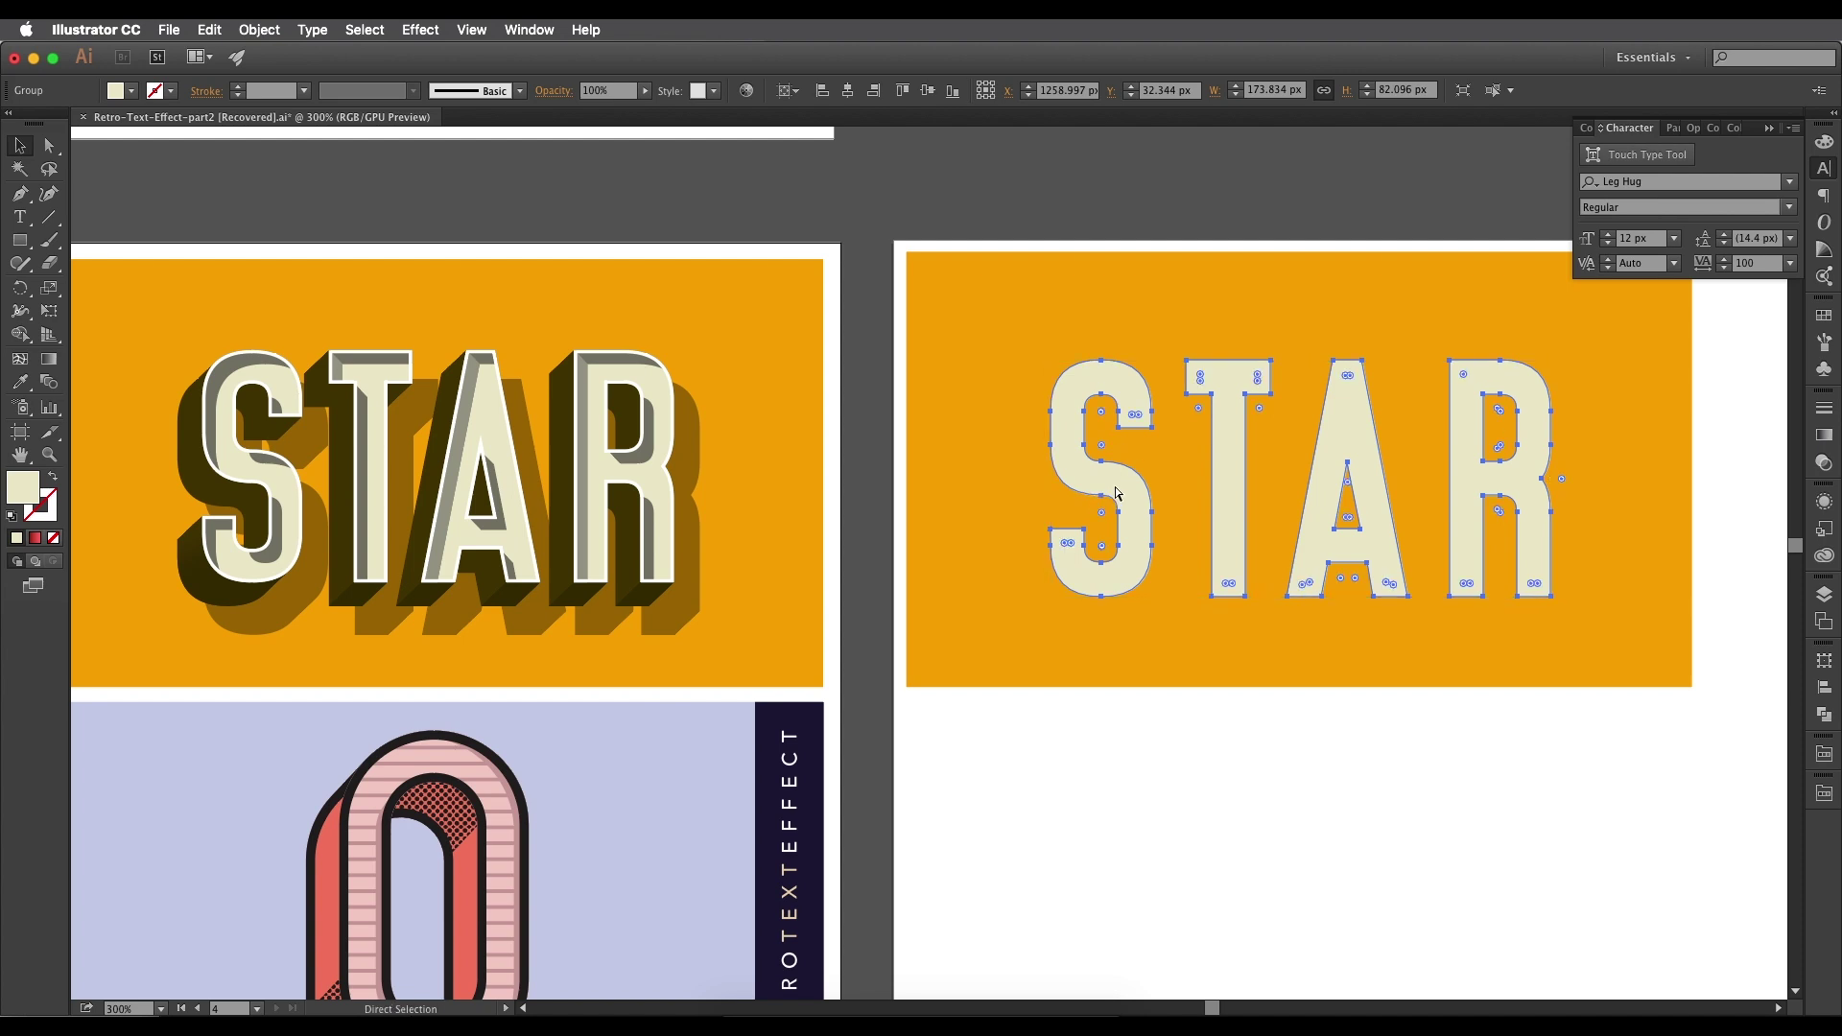
pyautogui.press('v')
pyautogui.moveTo(1118, 491); pyautogui.dragTo(1090, 508)
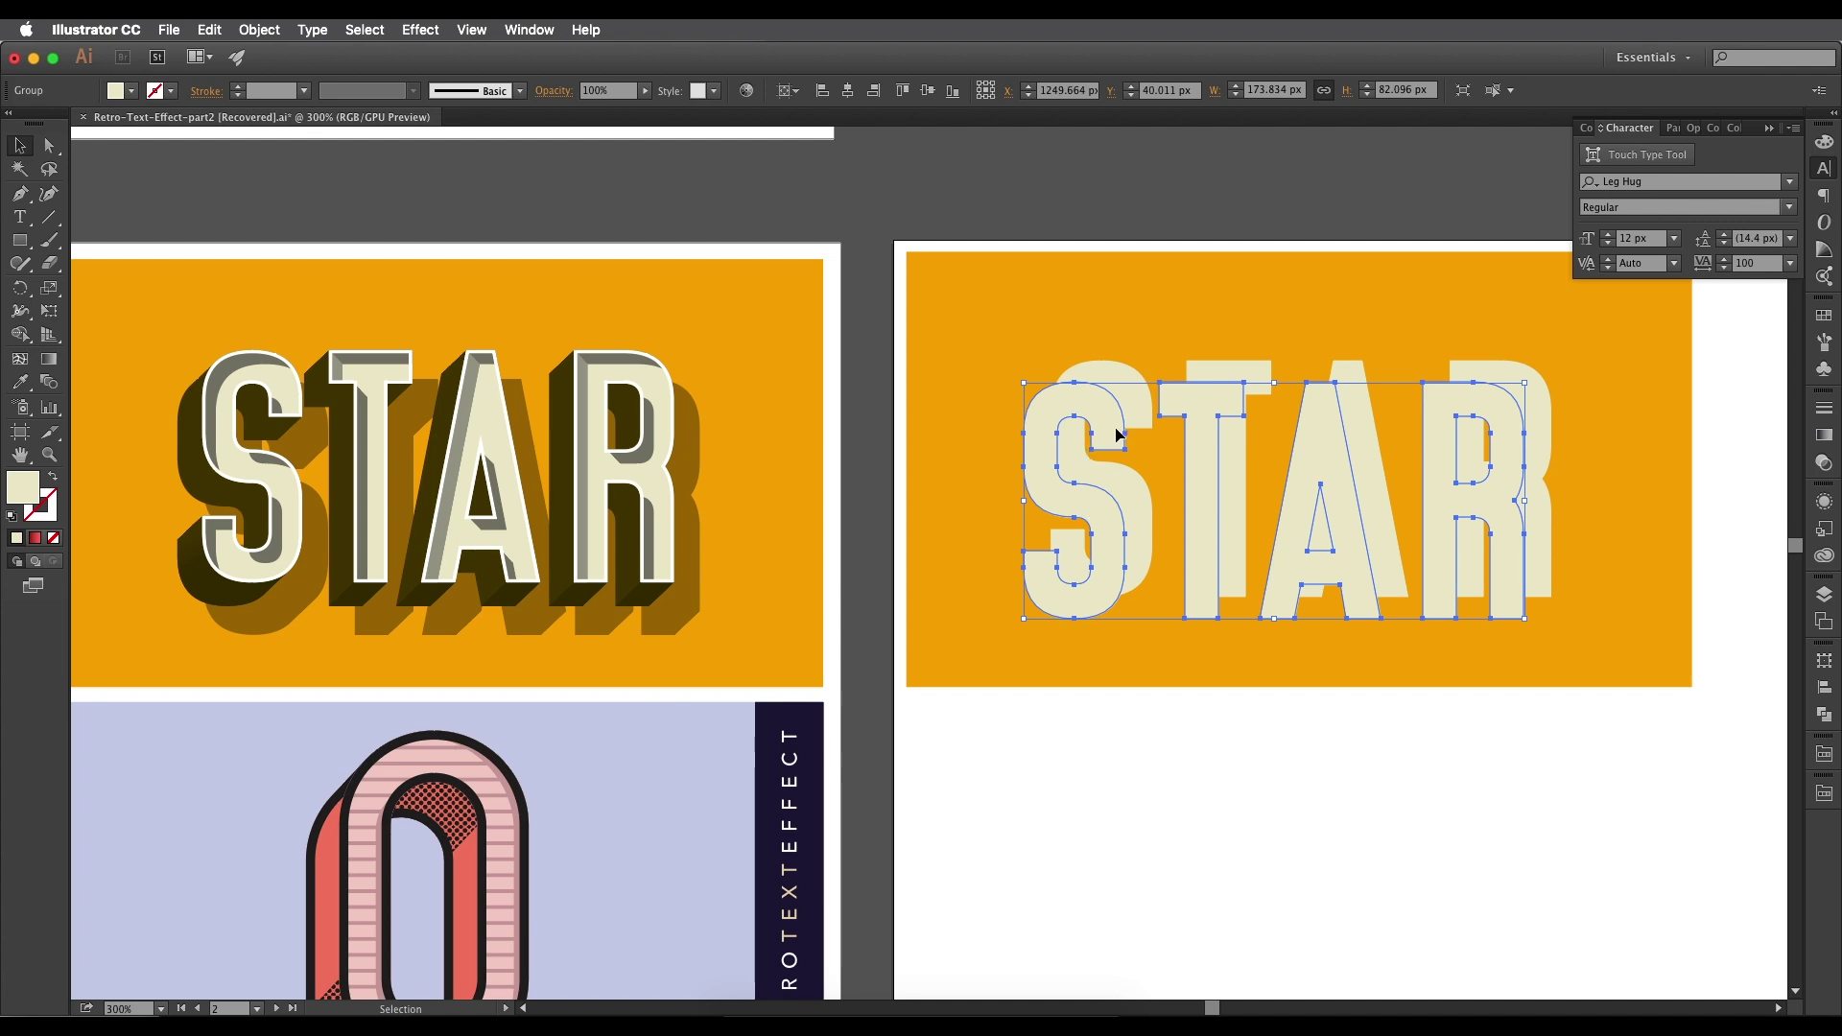
# Select both cream STAR groups and set the blend spacing to Specified Steps with 200 steps.
pyautogui.keyDown('shift'); pyautogui.click(1109, 378); pyautogui.keyUp('shift')
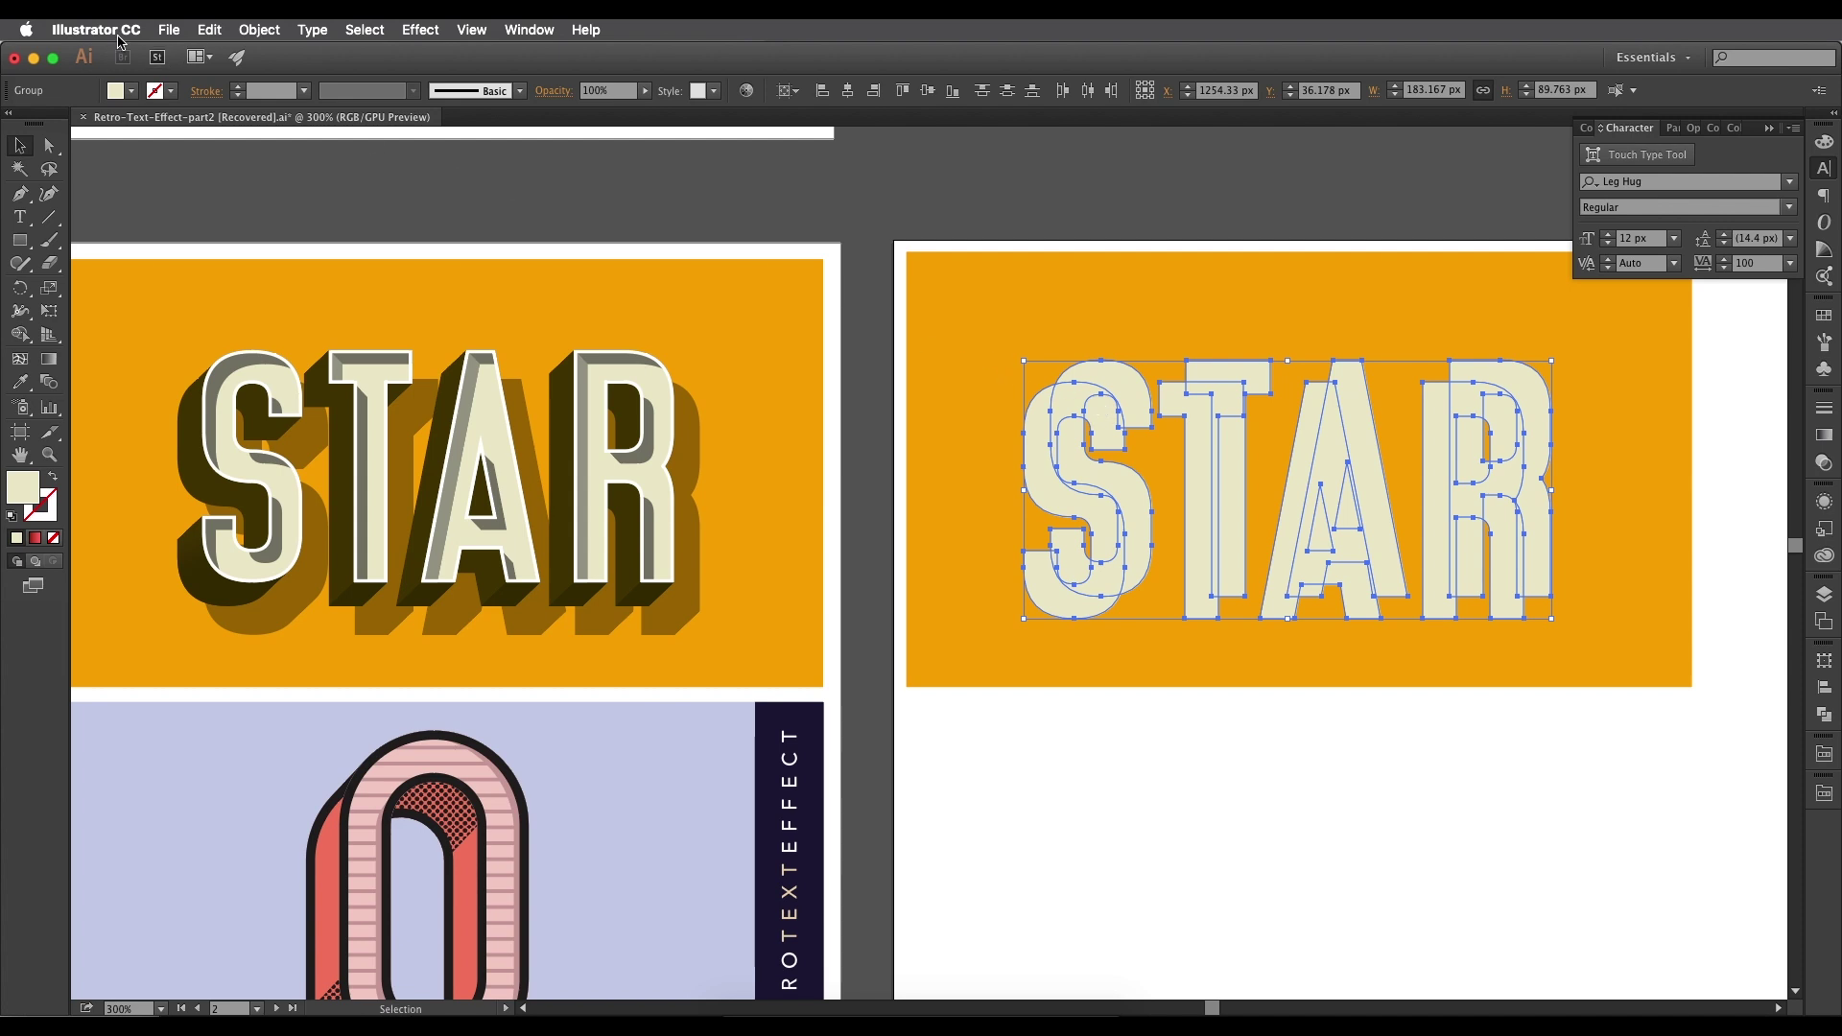
pyautogui.click(258, 35)
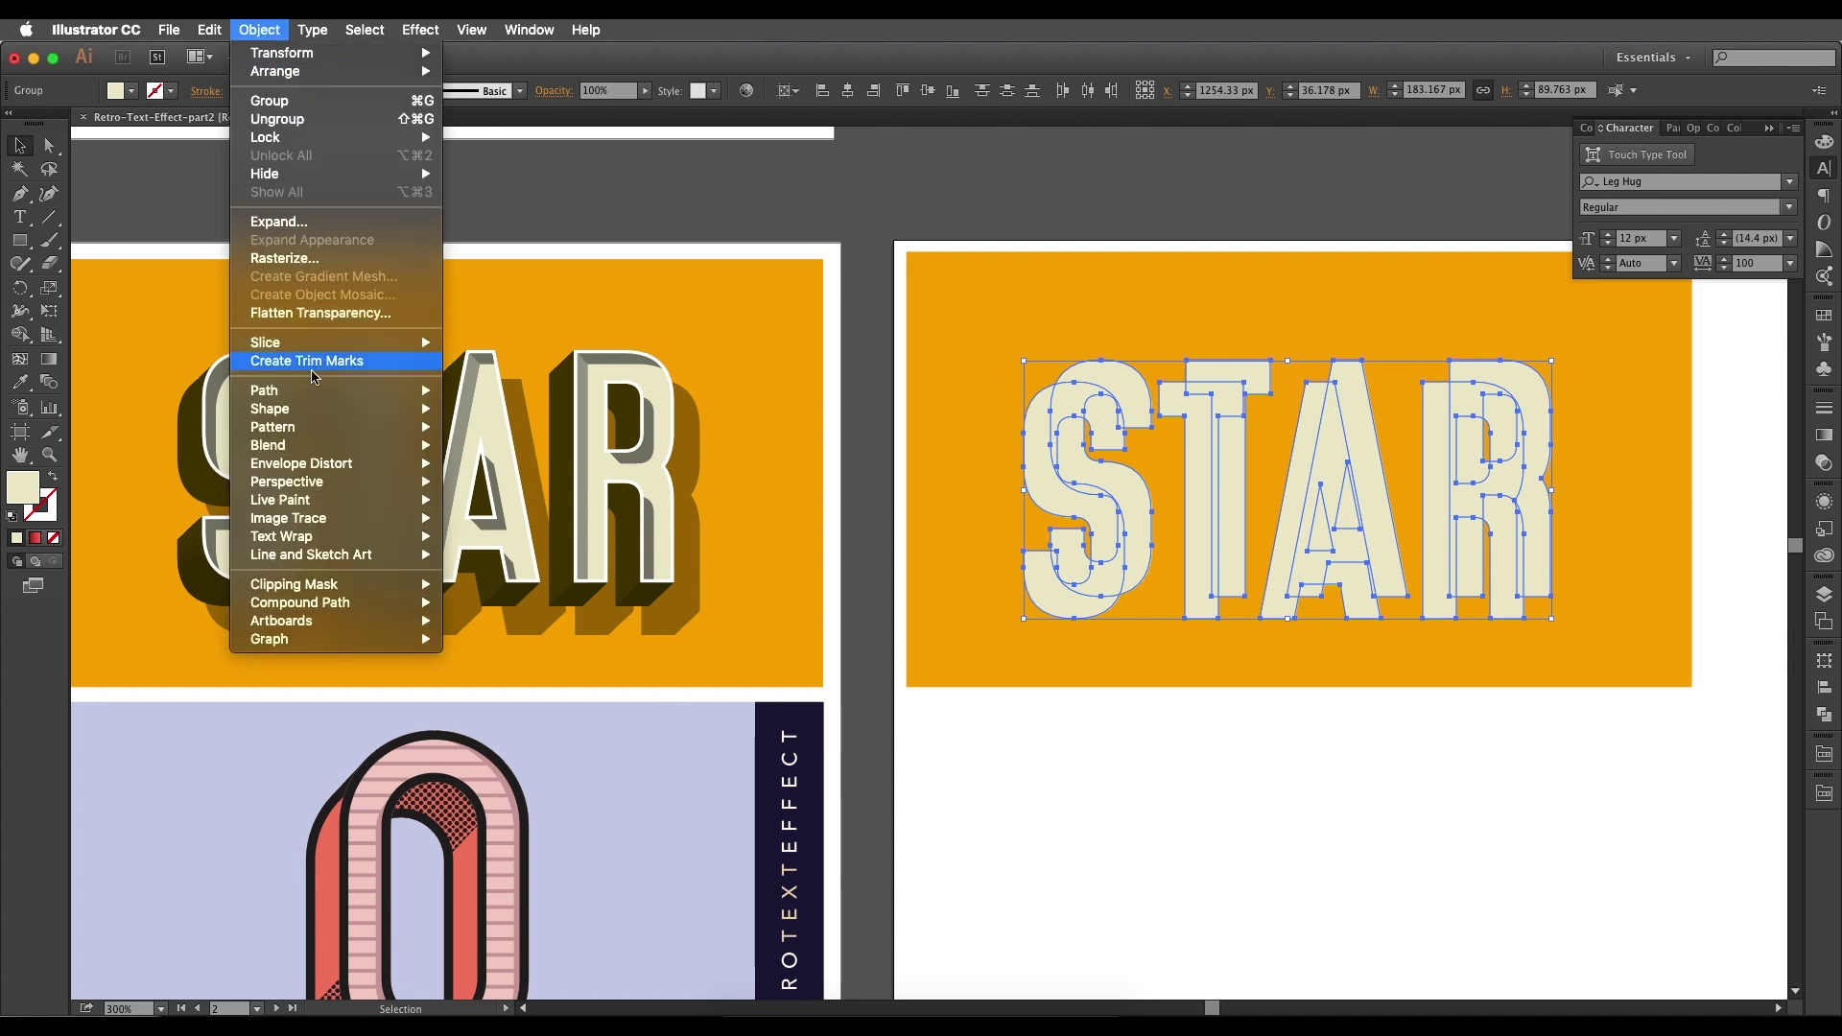
pyautogui.moveTo(324, 448)
pyautogui.click(526, 496)
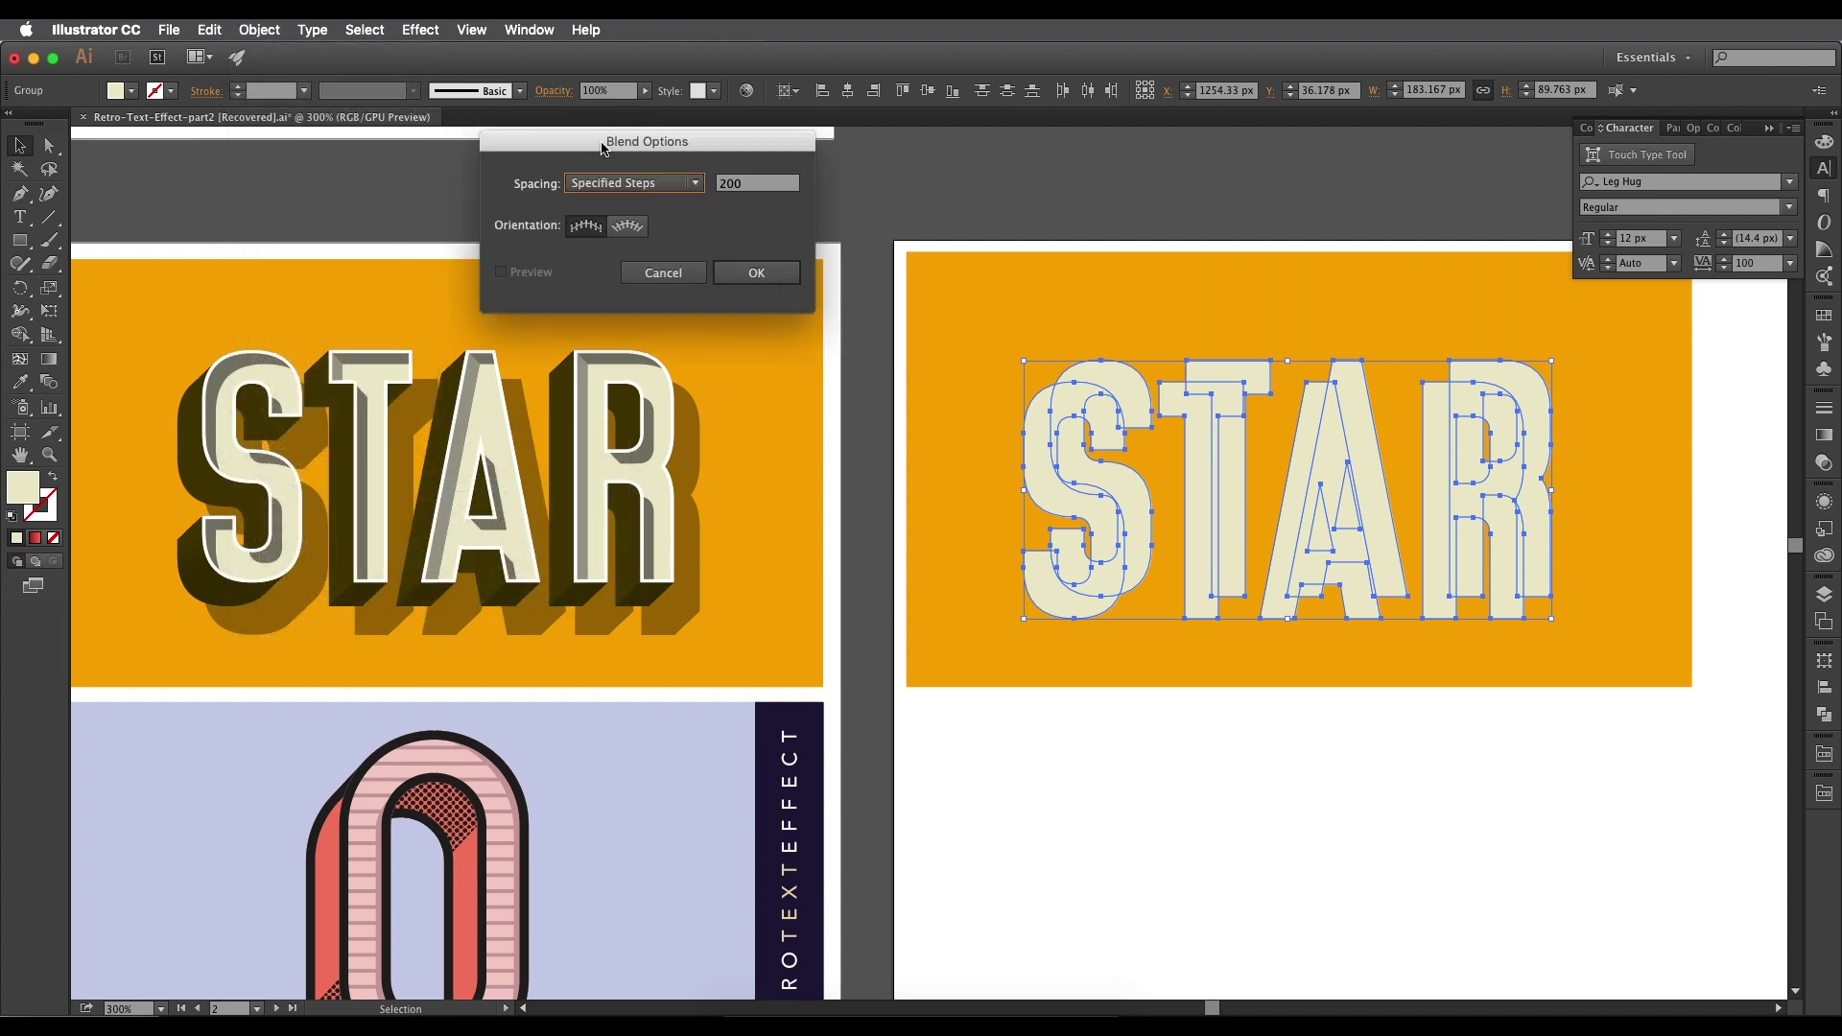
pyautogui.moveTo(612, 144); pyautogui.dragTo(650, 174)
pyautogui.click(720, 210)
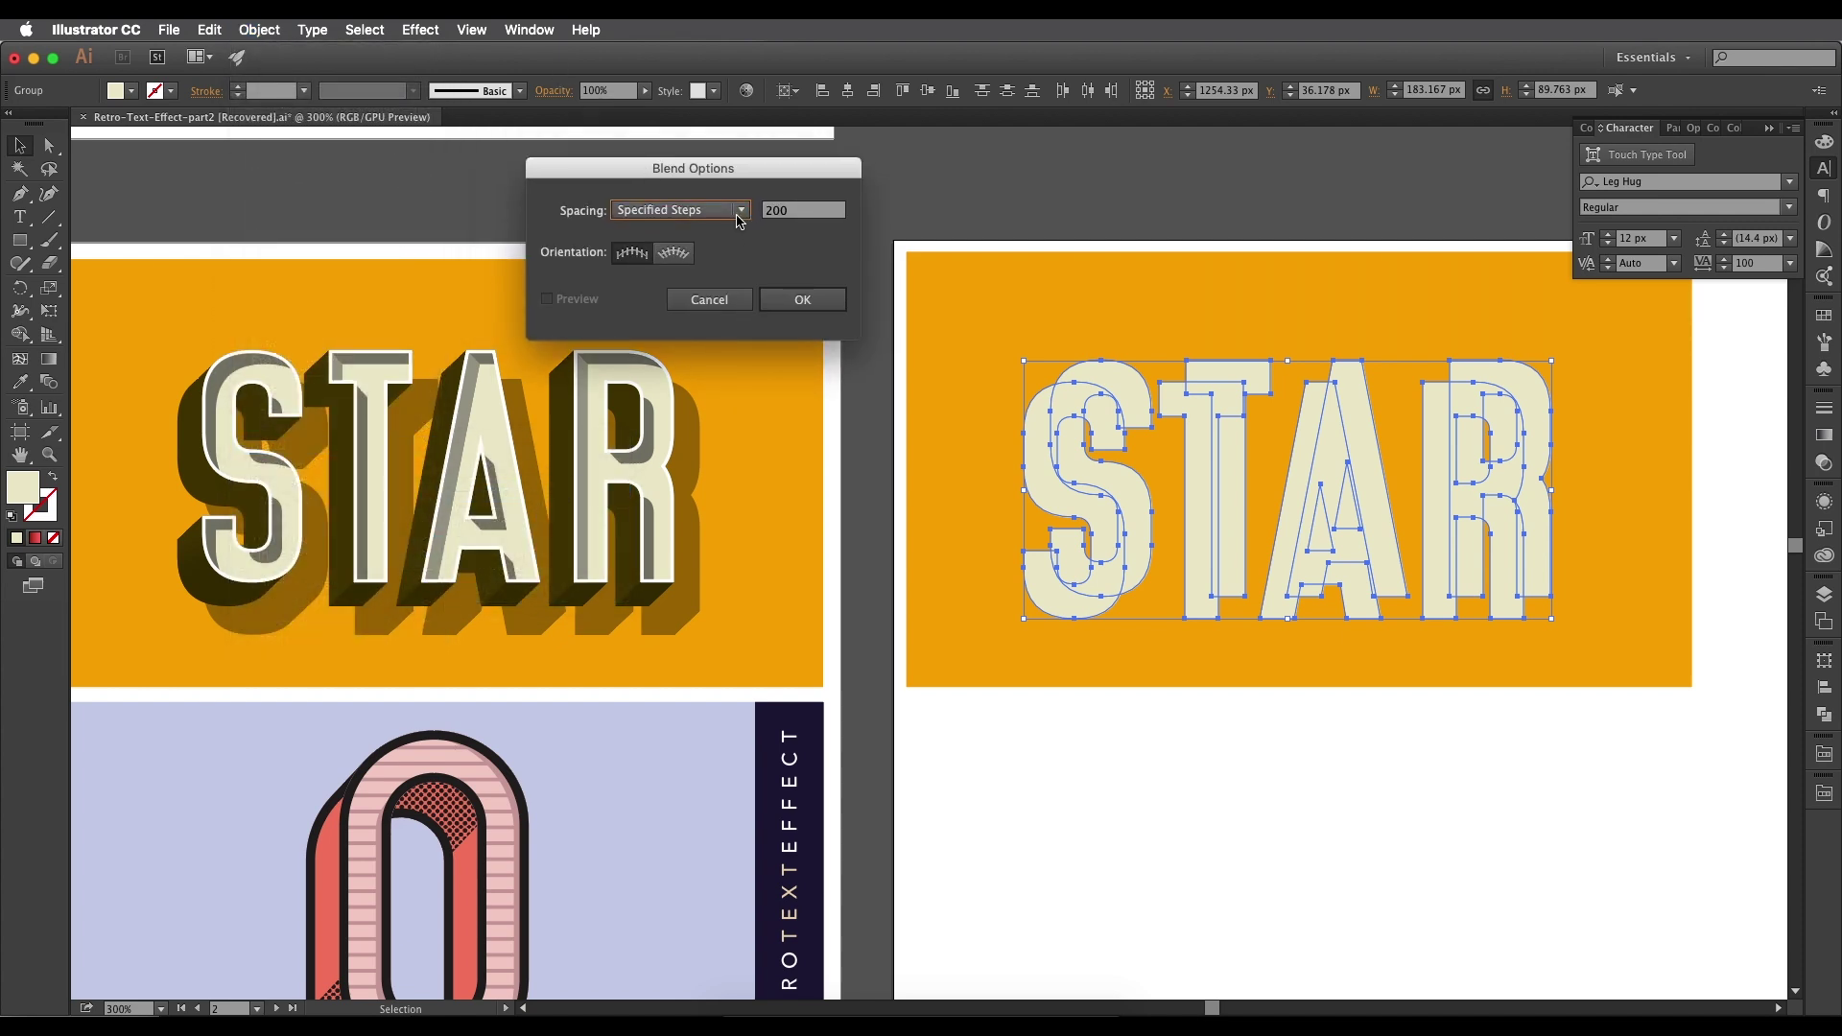
pyautogui.click(711, 256)
pyautogui.click(777, 211)
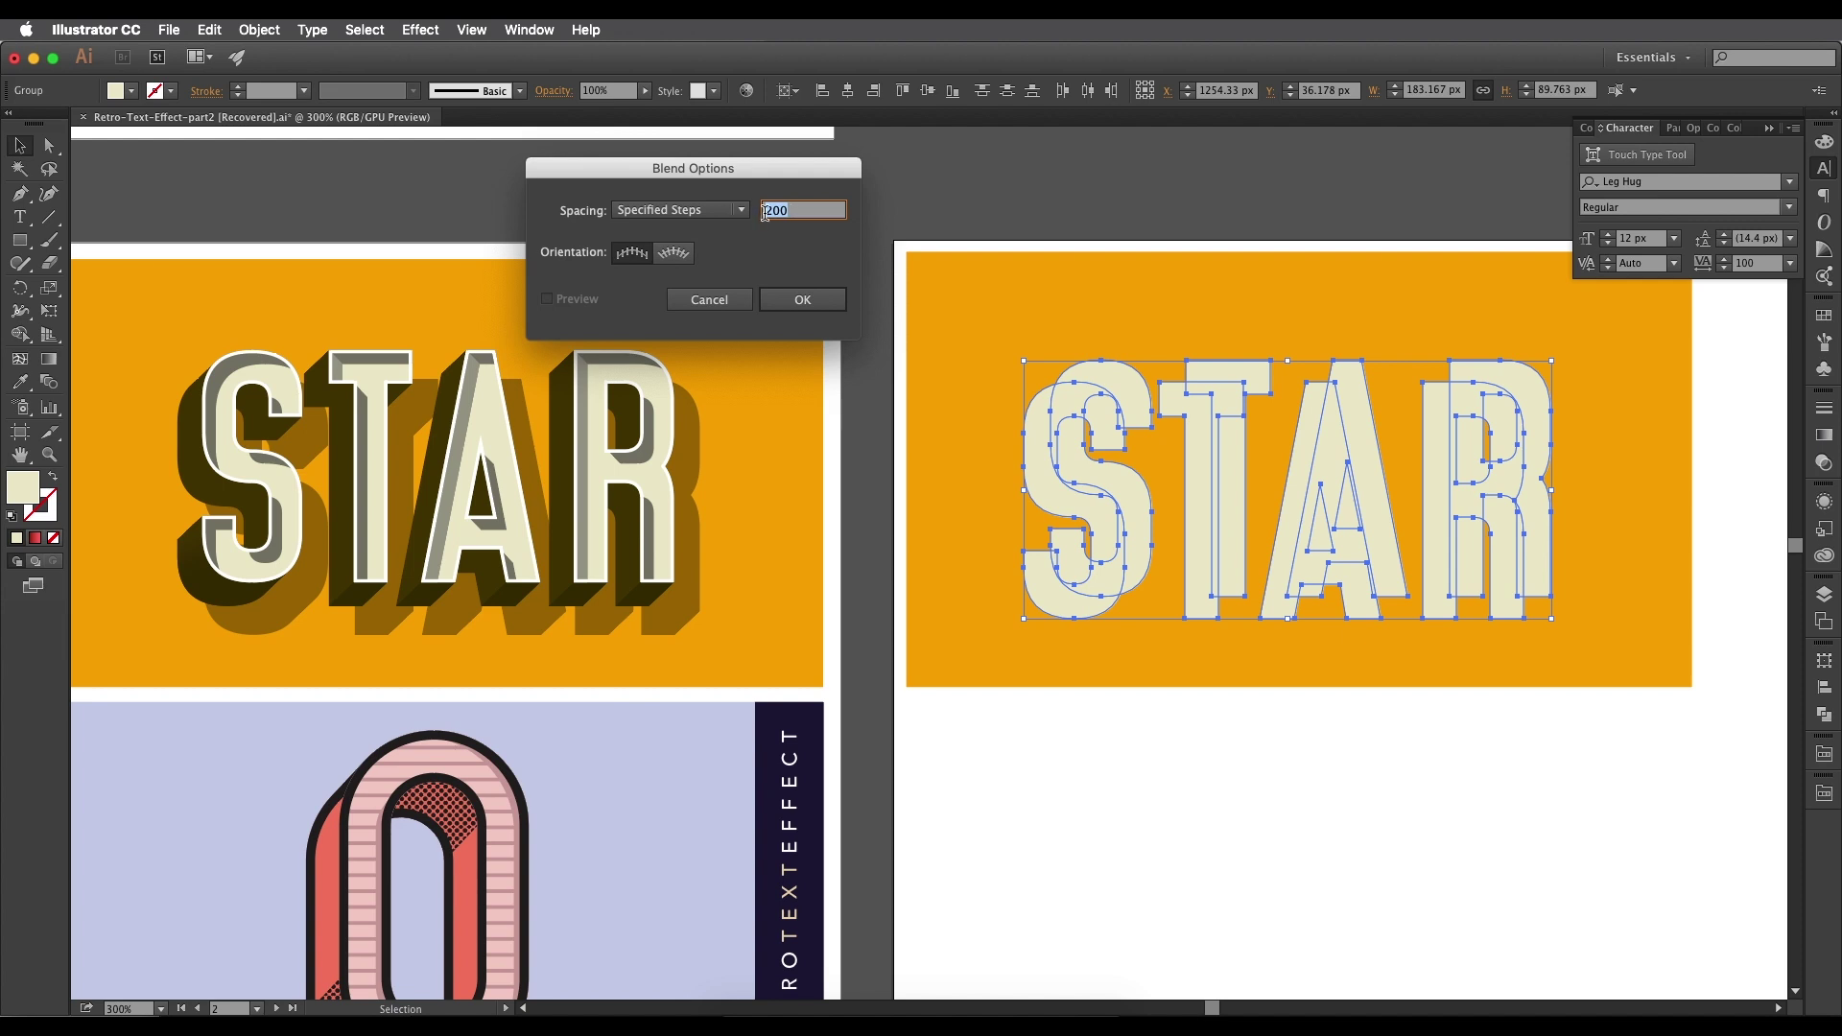
pyautogui.write('2')
pyautogui.write('0')
pyautogui.click(809, 295)
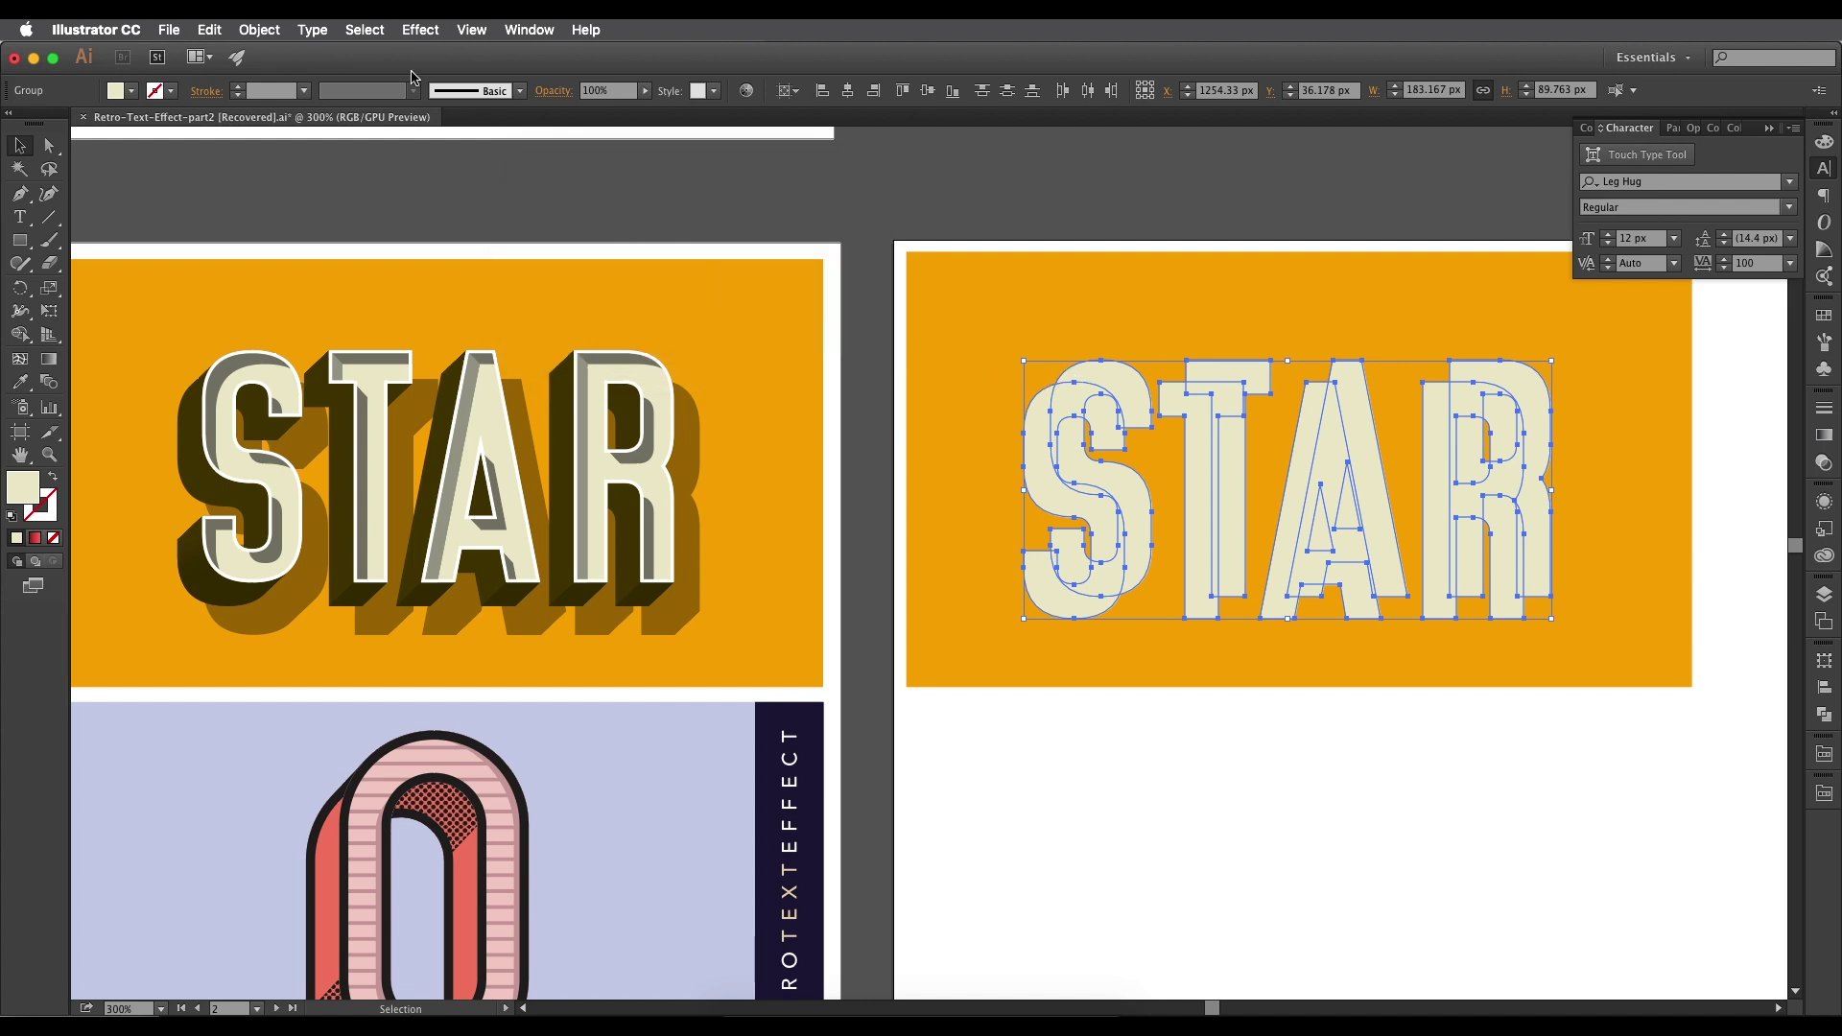
# Make a blend between the two offset STAR groups and check its edges up close.
pyautogui.click(275, 32)
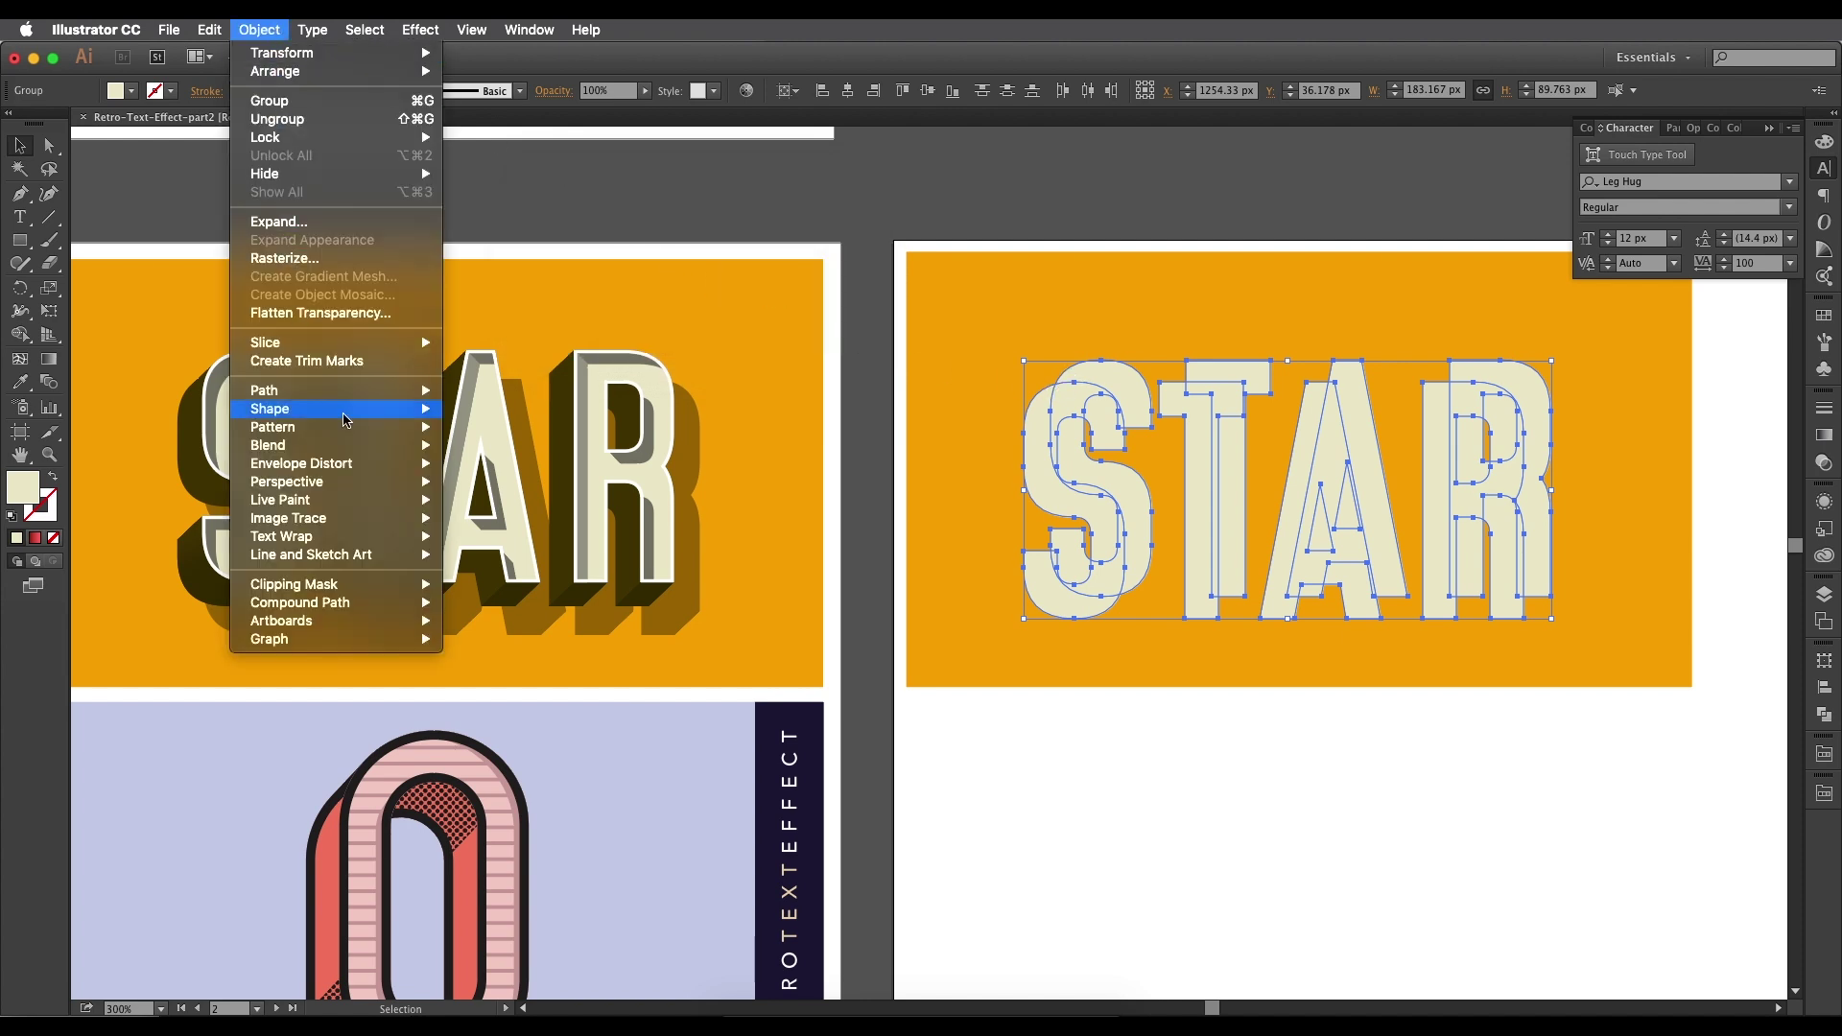
pyautogui.moveTo(368, 431)
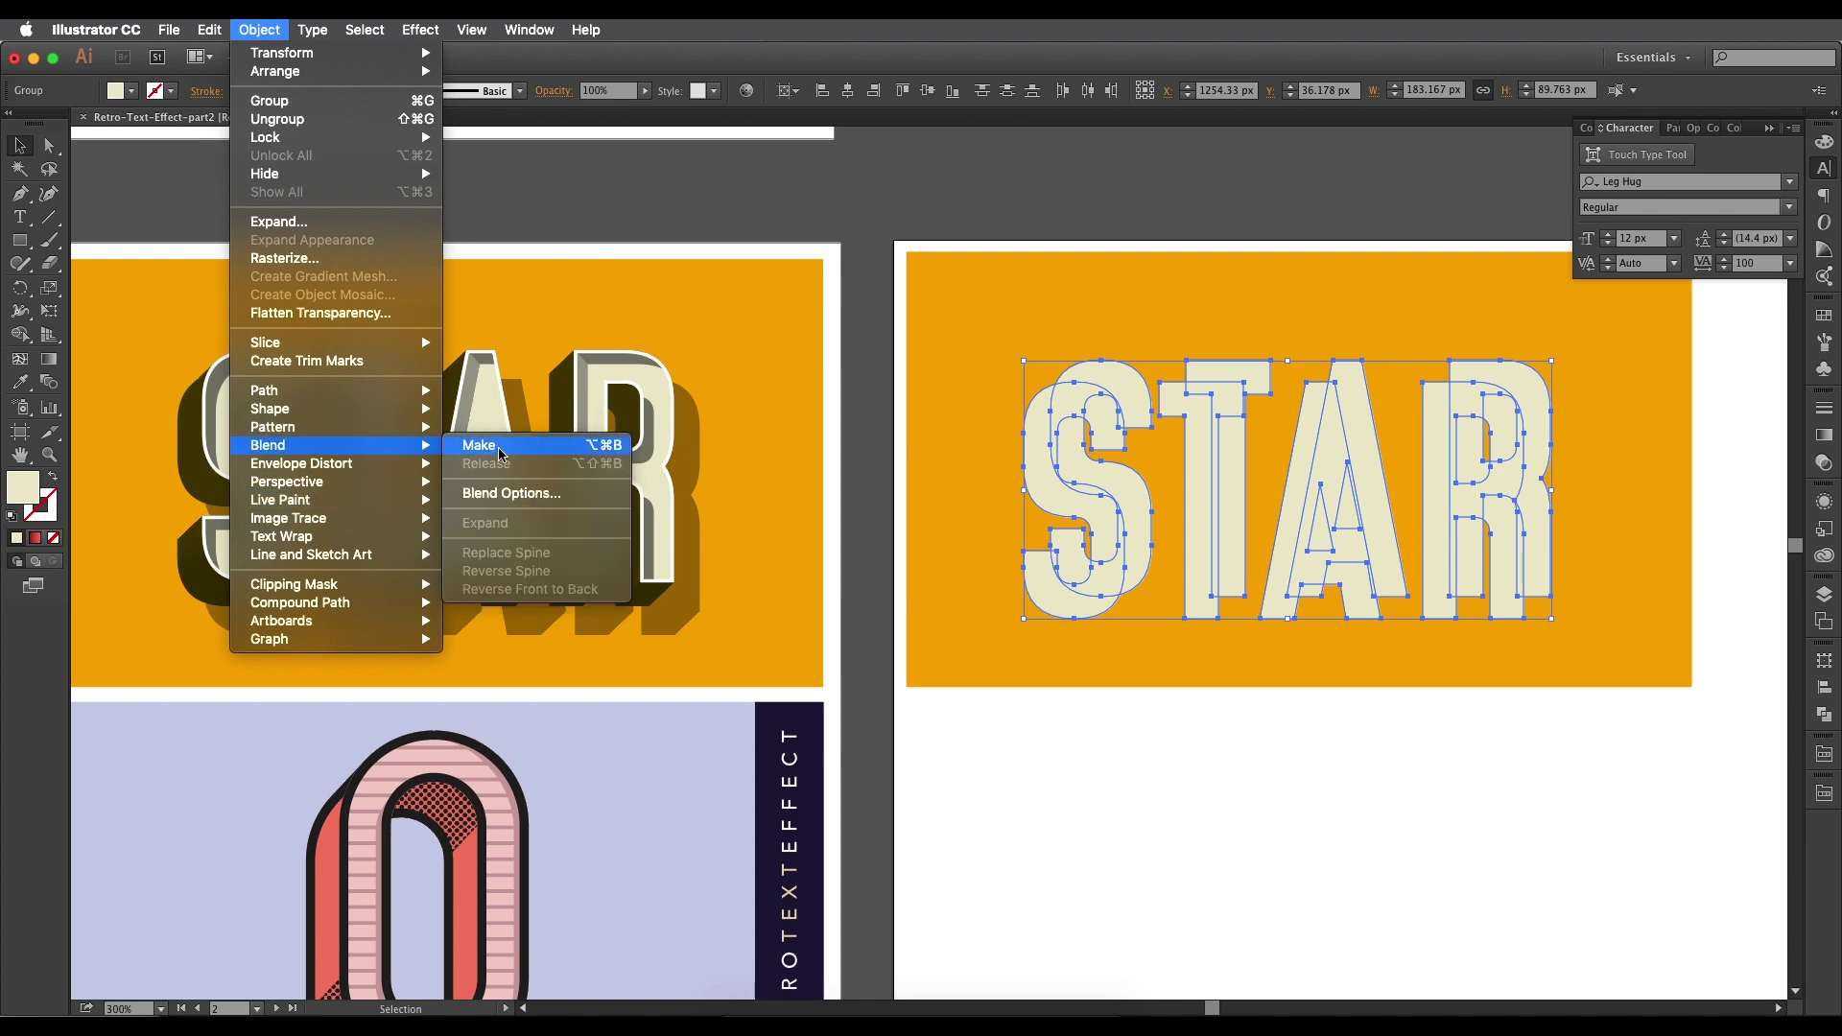
pyautogui.click(498, 447)
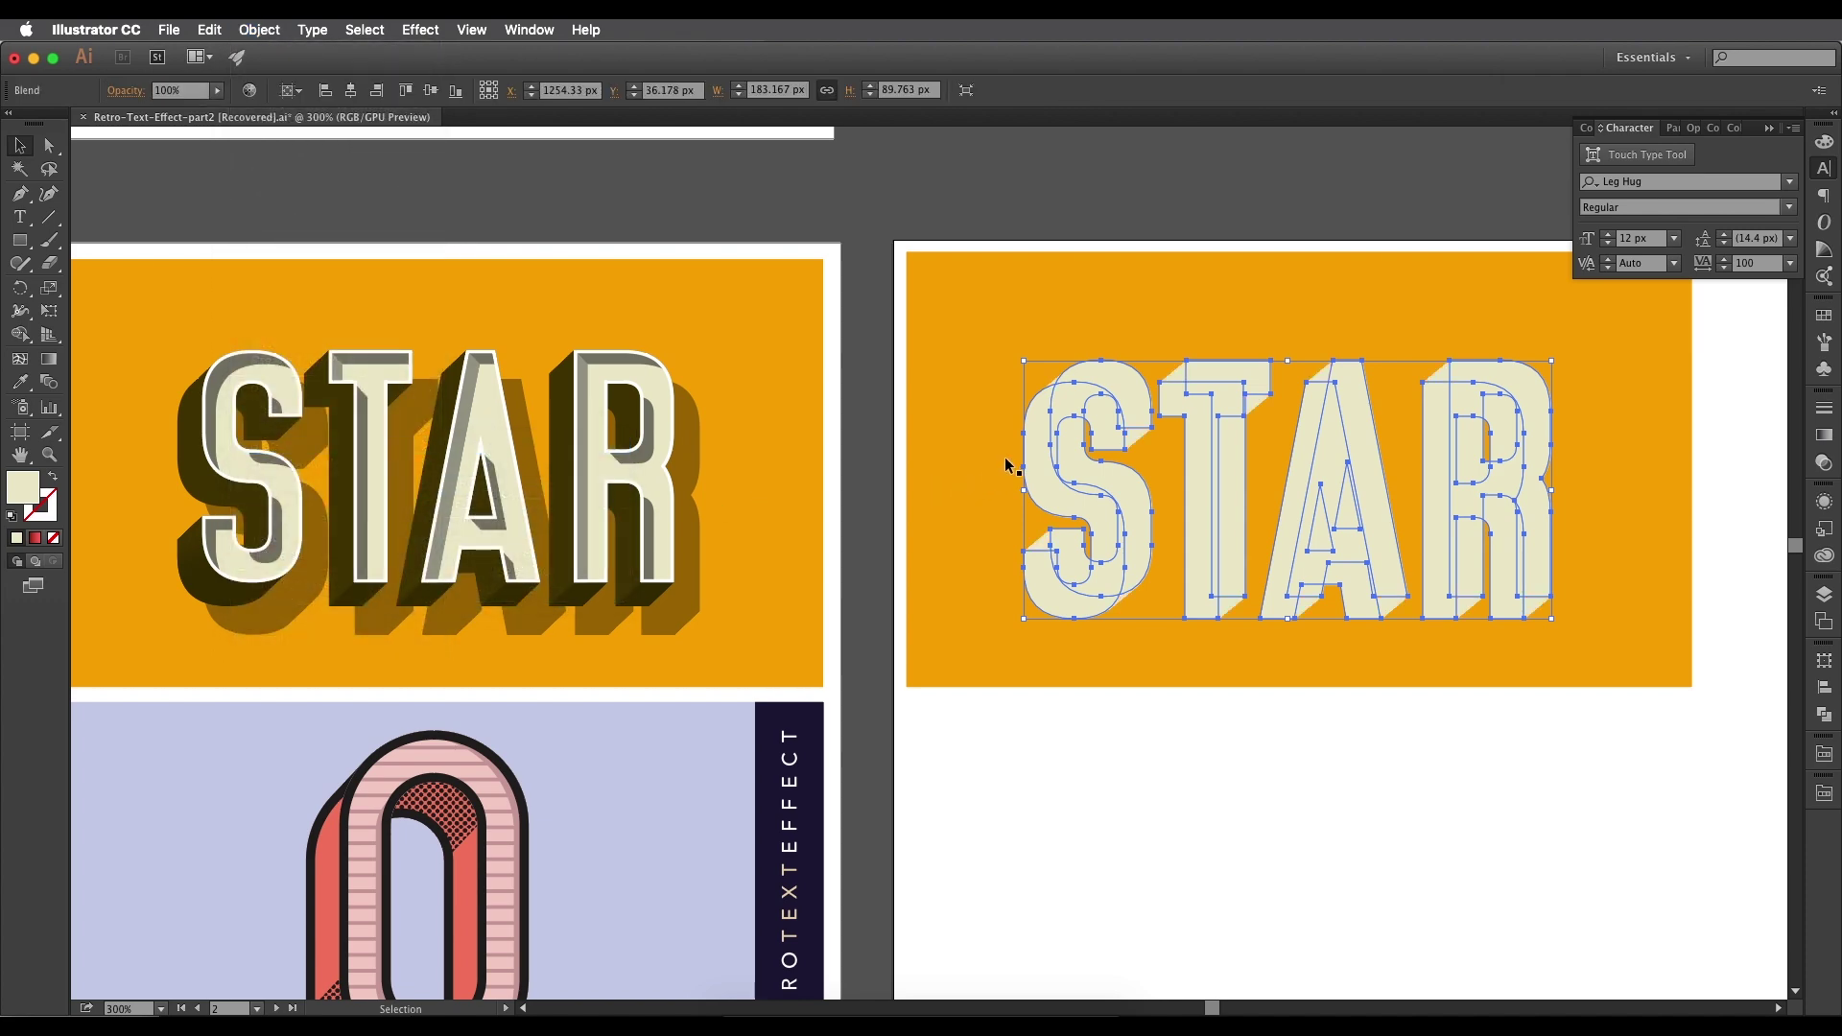
pyautogui.scroll(7, 1010, 467)
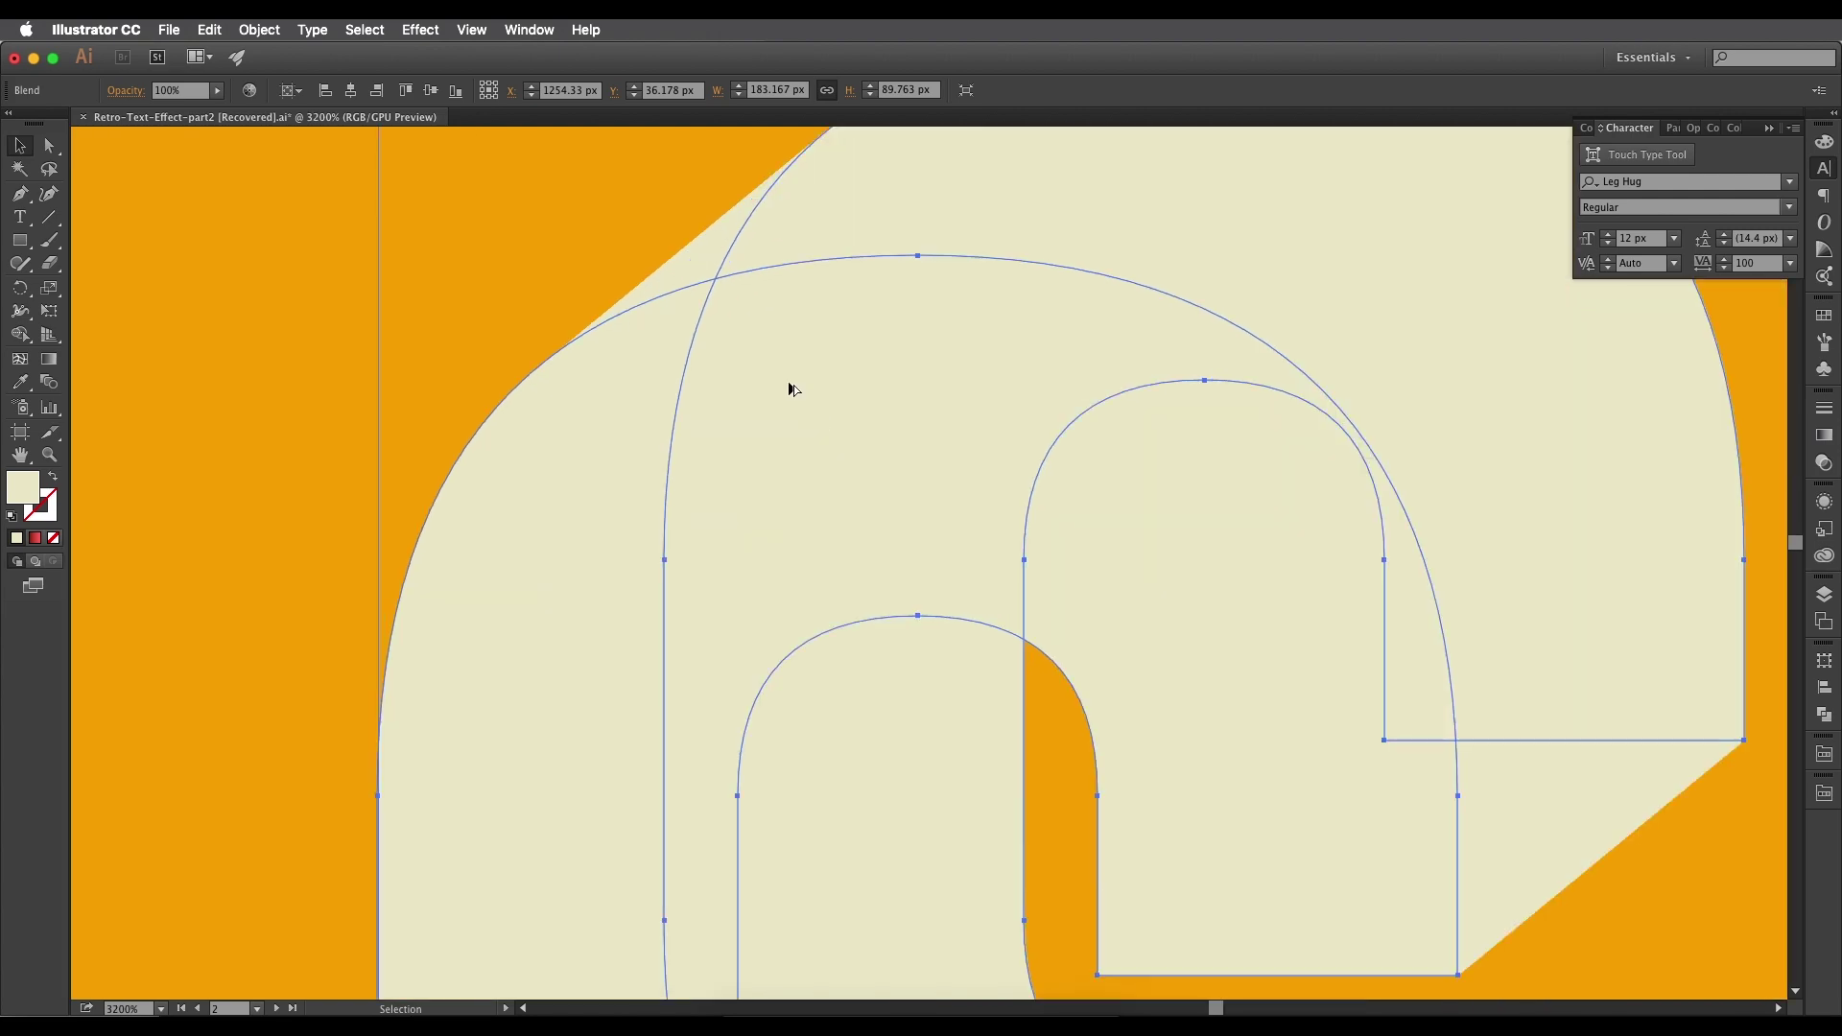
pyautogui.scroll(-6, 662, 300)
pyautogui.scroll(-1, 756, 378)
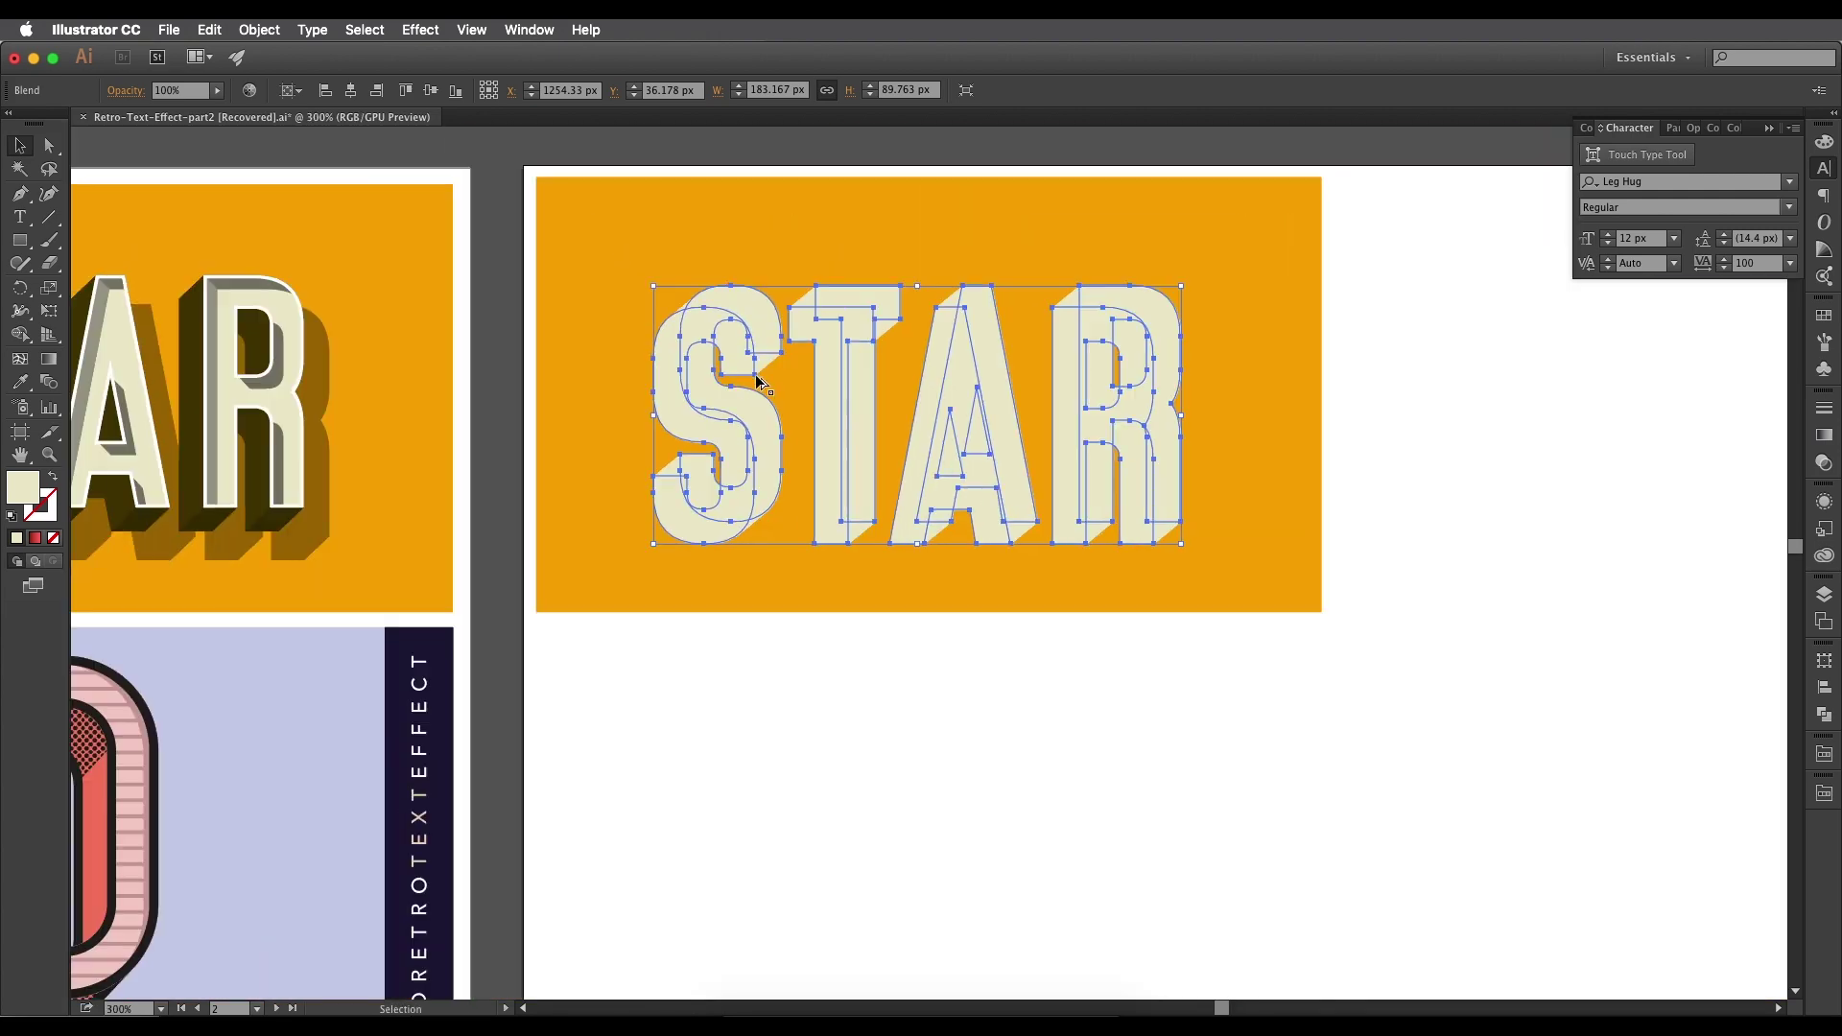
# Colour the whole STAR blend with the dark brown 493802 sampled from the extrusion of the finished STAR design.
pyautogui.click(757, 585)
pyautogui.press('space')
pyautogui.moveTo(752, 595); pyautogui.dragTo(833, 608)
pyautogui.click(812, 480)
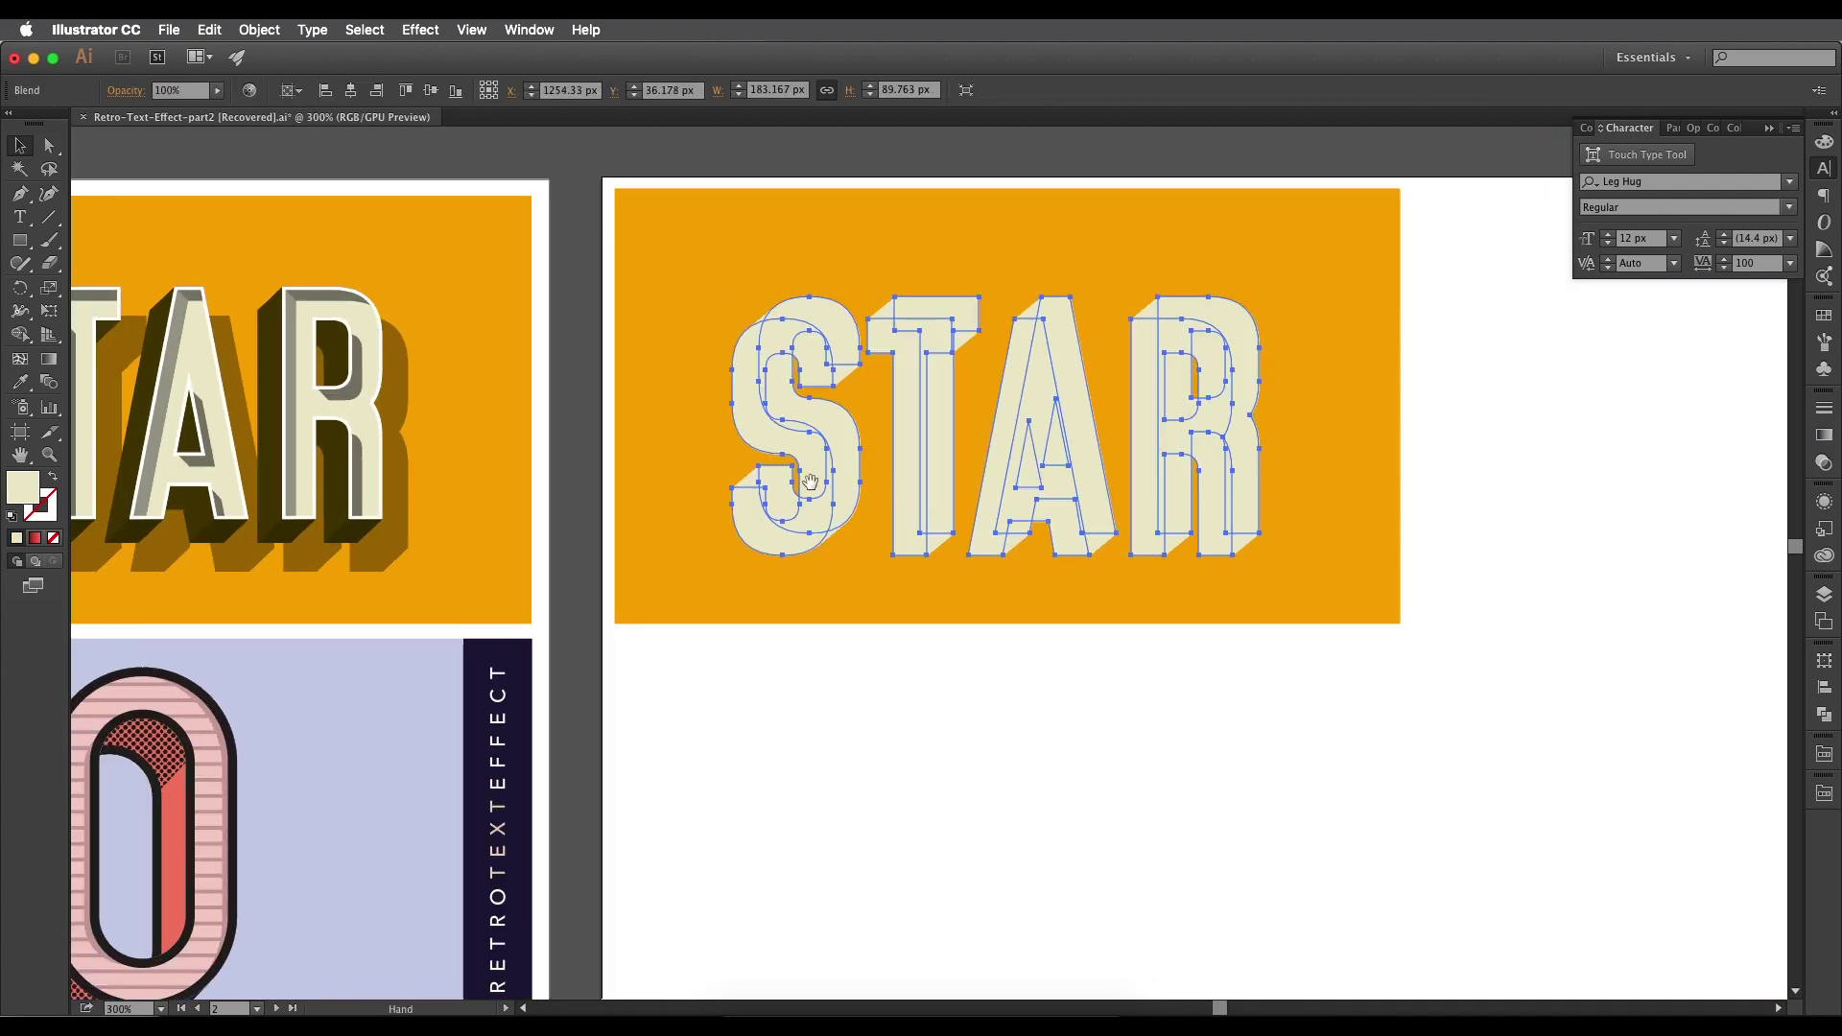
pyautogui.press('space')
pyautogui.moveTo(806, 481); pyautogui.dragTo(902, 489)
pyautogui.press('i')
pyautogui.press('space')
pyautogui.moveTo(625, 423); pyautogui.dragTo(1024, 474)
pyautogui.scroll(2, 794, 449)
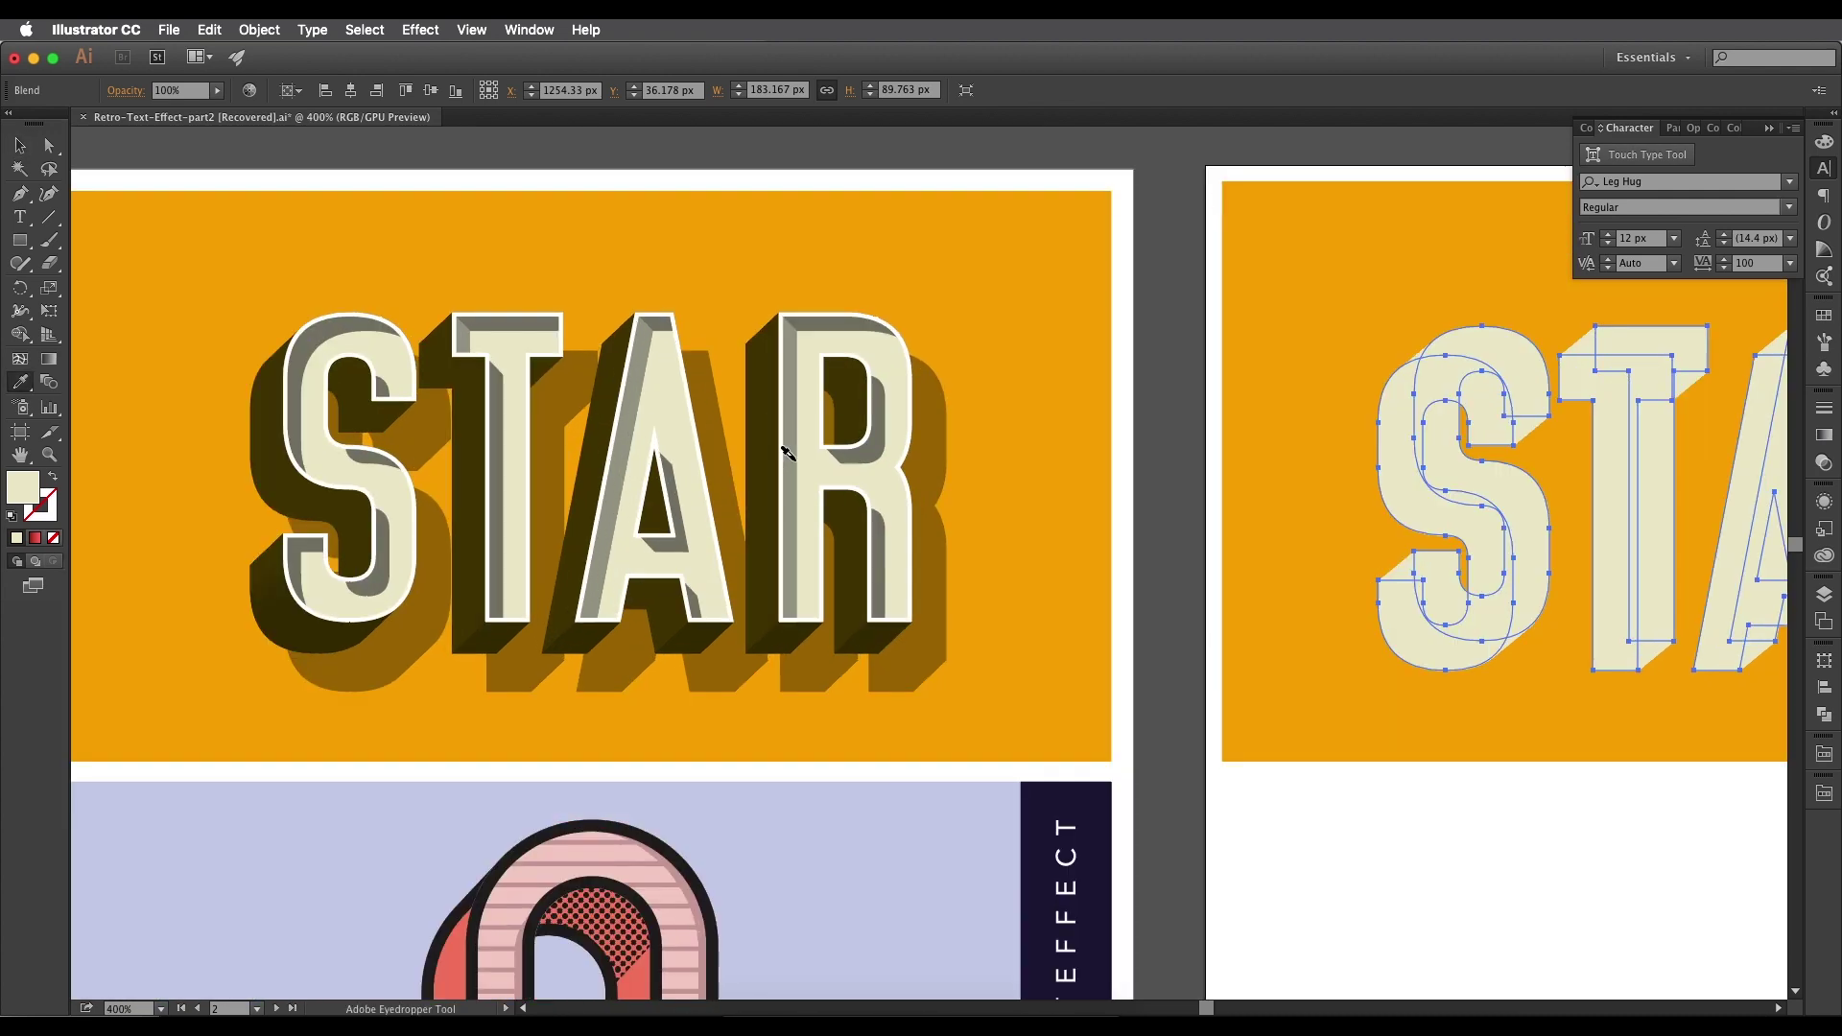
pyautogui.click(755, 431)
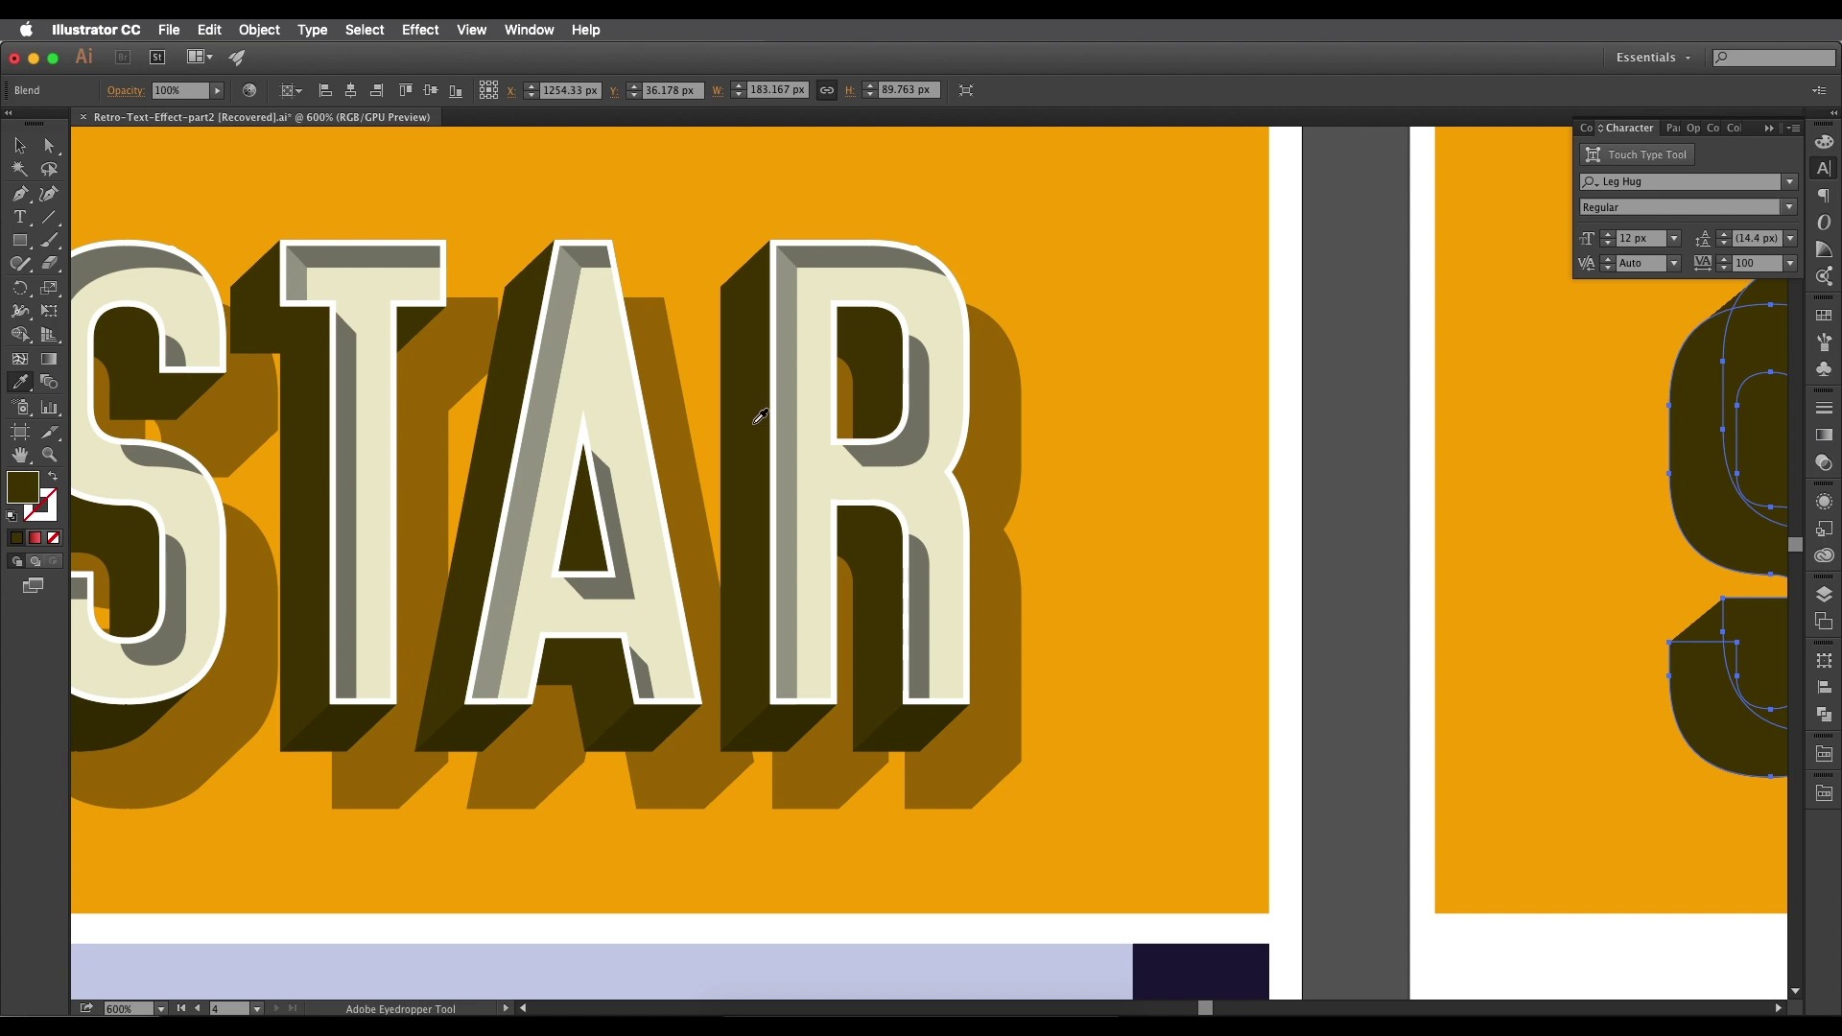
pyautogui.doubleClick(28, 499)
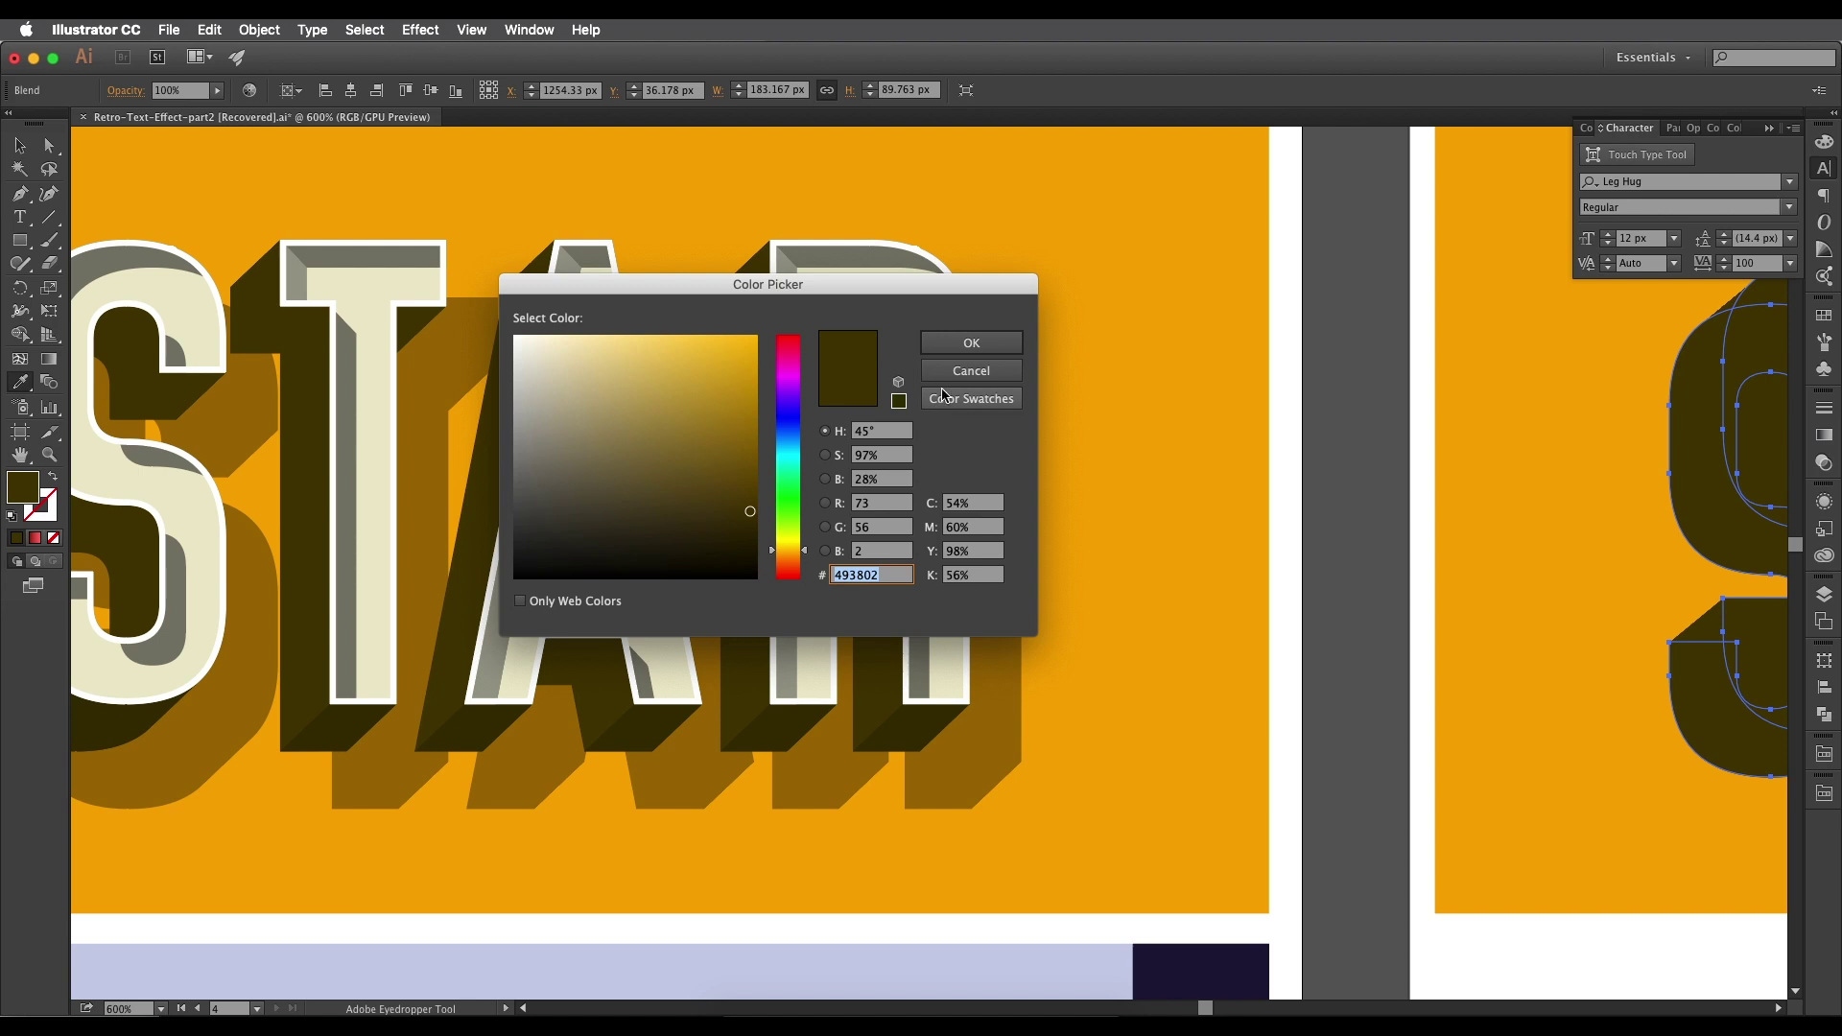
pyautogui.click(967, 345)
# Place the cream STAR lettering in front of the dark brown blend, aligned with its upper-right end.
pyautogui.press('super+minus')
pyautogui.moveTo(1157, 458); pyautogui.dragTo(884, 452)
pyautogui.moveTo(1236, 447); pyautogui.dragTo(1031, 482)
pyautogui.press('super+minus')
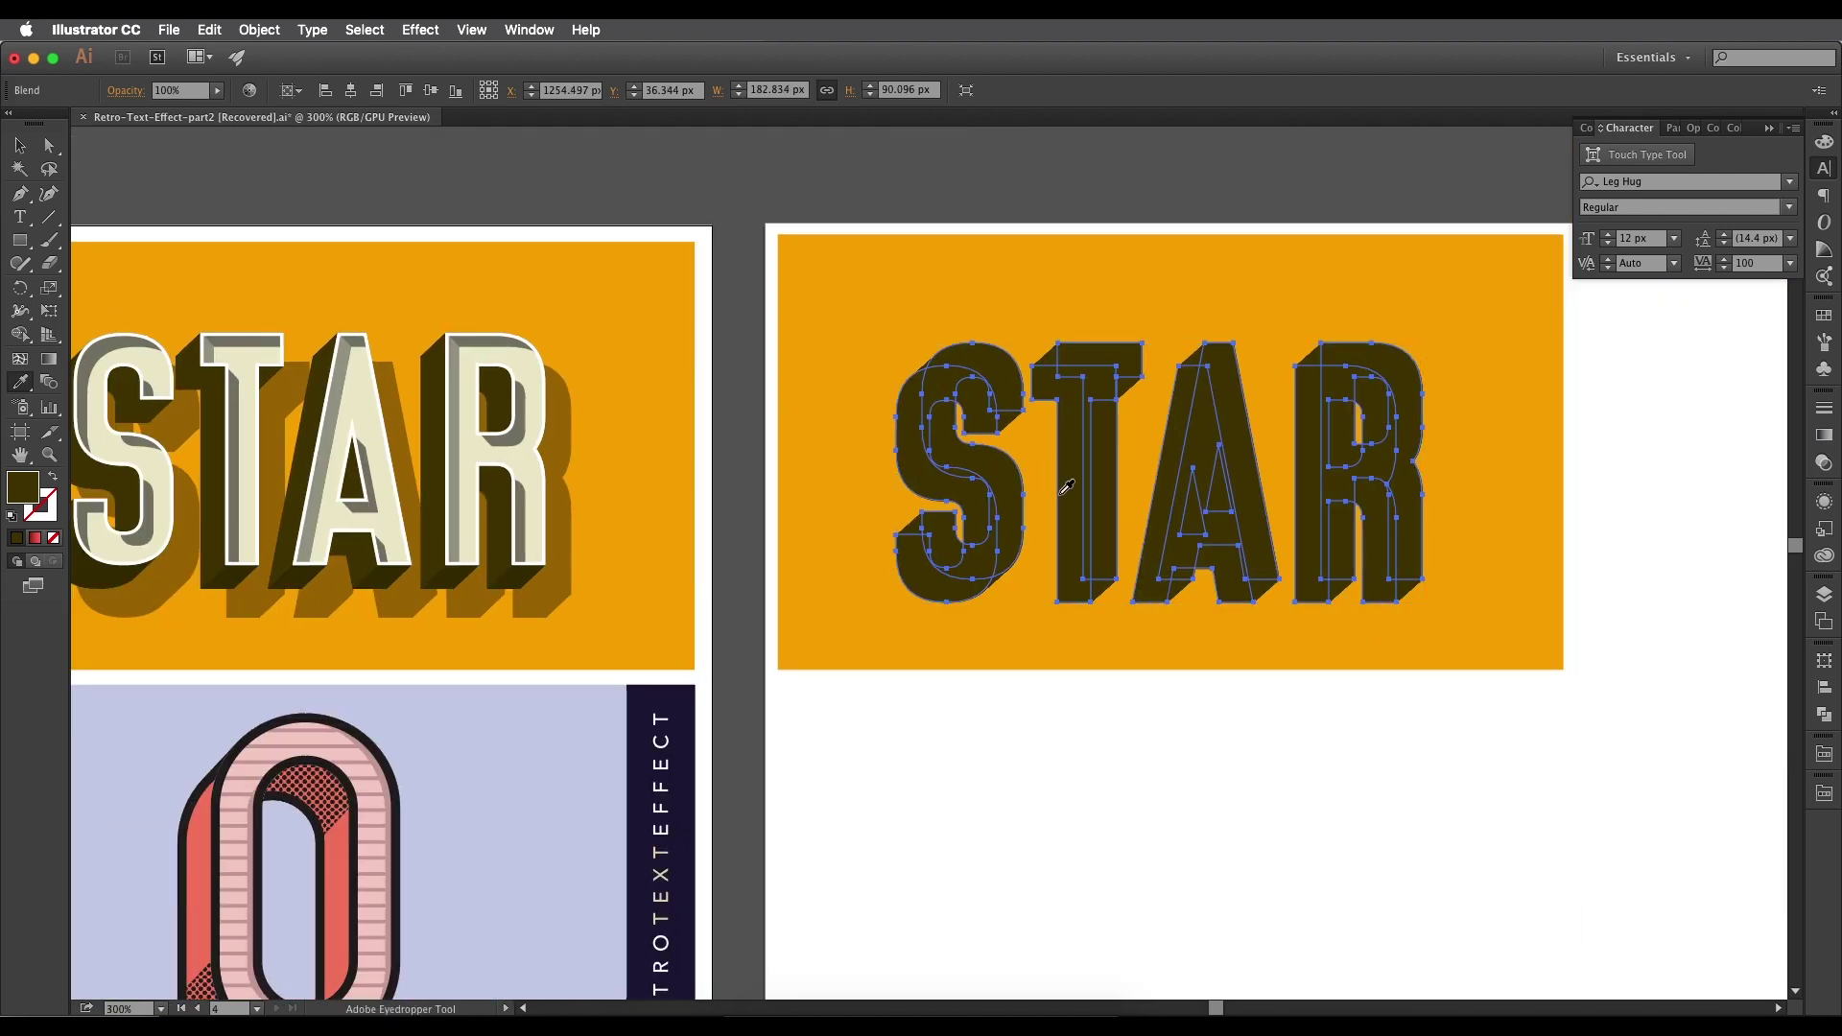
pyautogui.hscroll(1, 1046, 491)
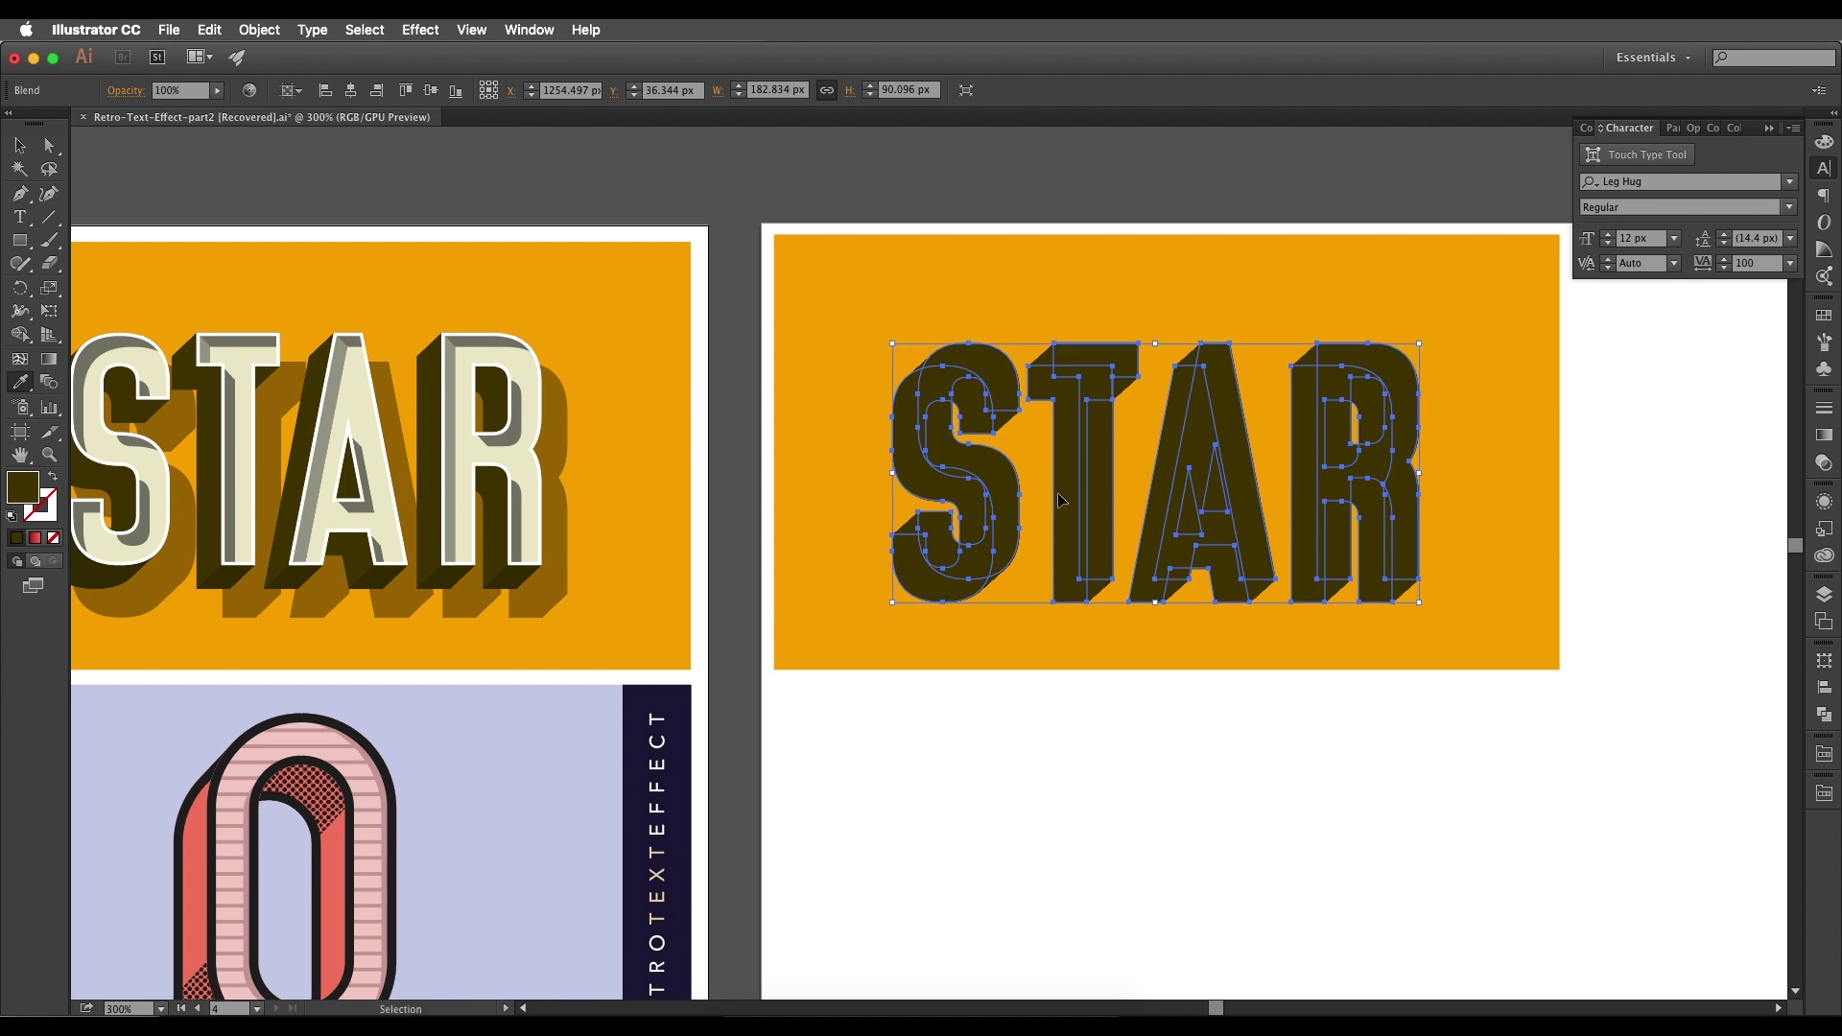
pyautogui.press('i')
pyautogui.click(1061, 493)
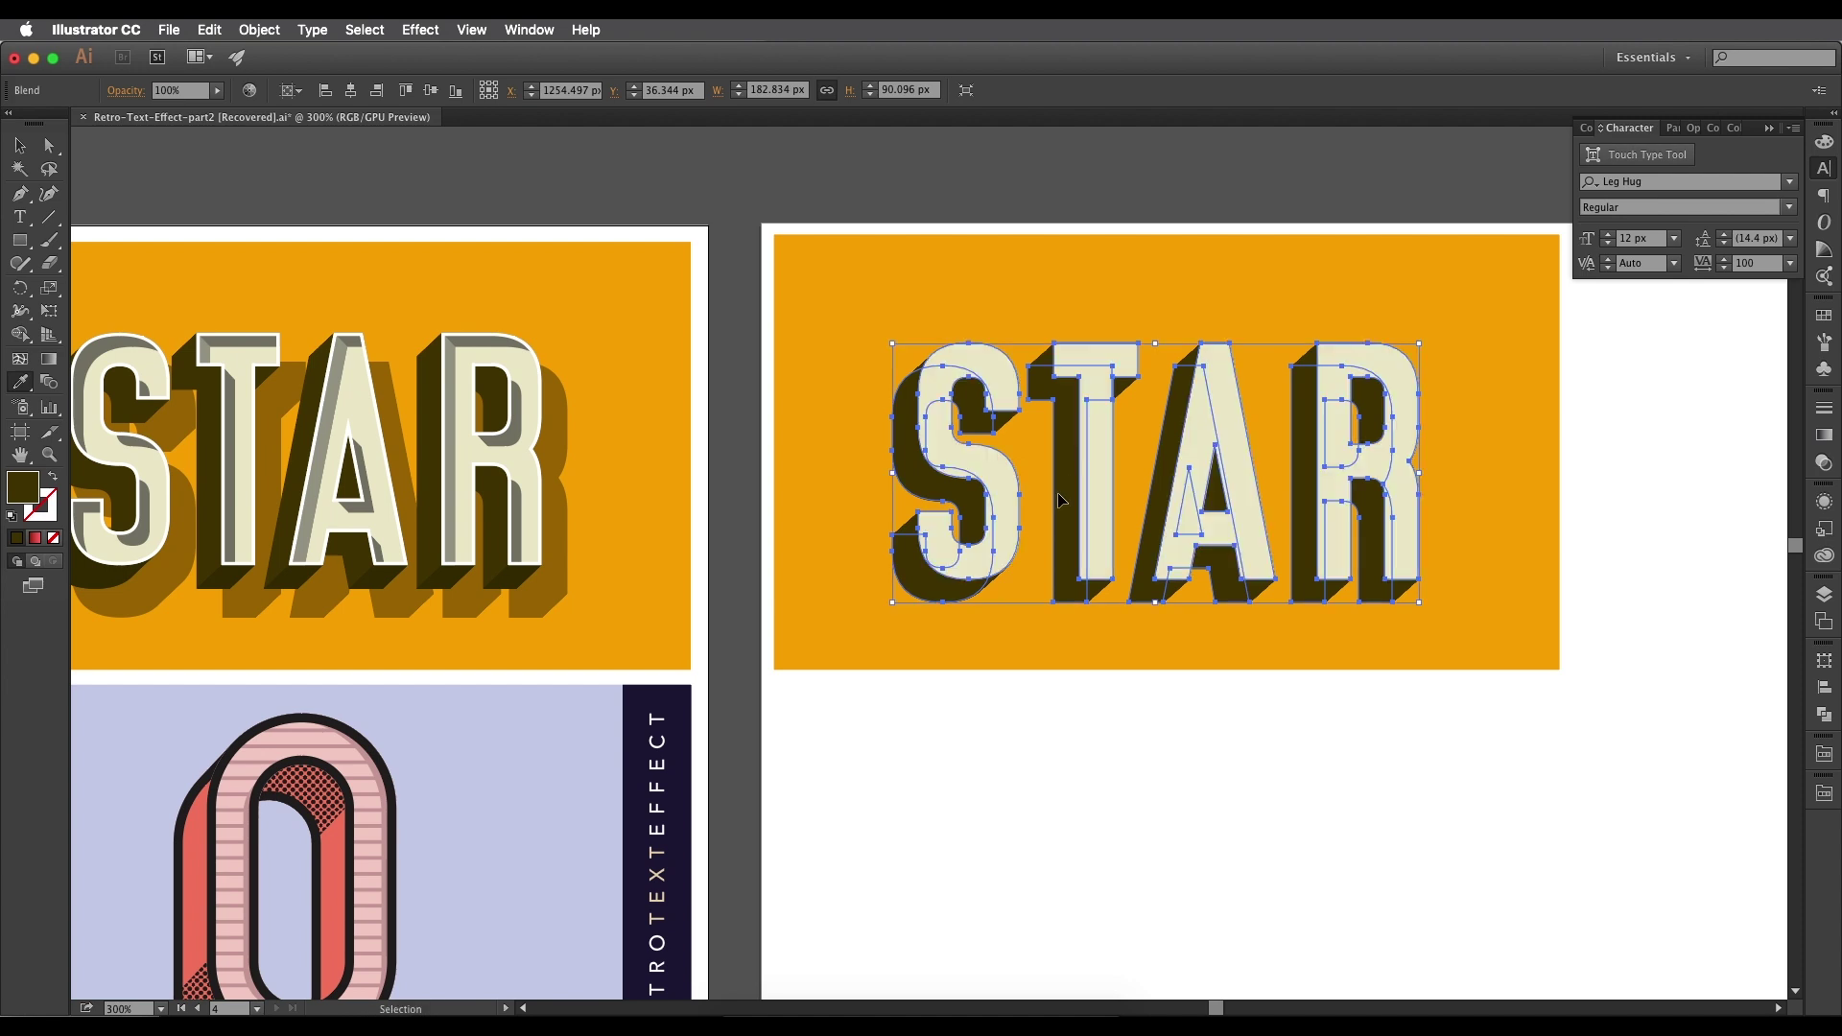
# Check up close how the cream STAR lettering meets the dark brown blend, and clear the selection.
pyautogui.scroll(3, 1060, 493)
pyautogui.moveTo(1048, 489); pyautogui.dragTo(900, 628)
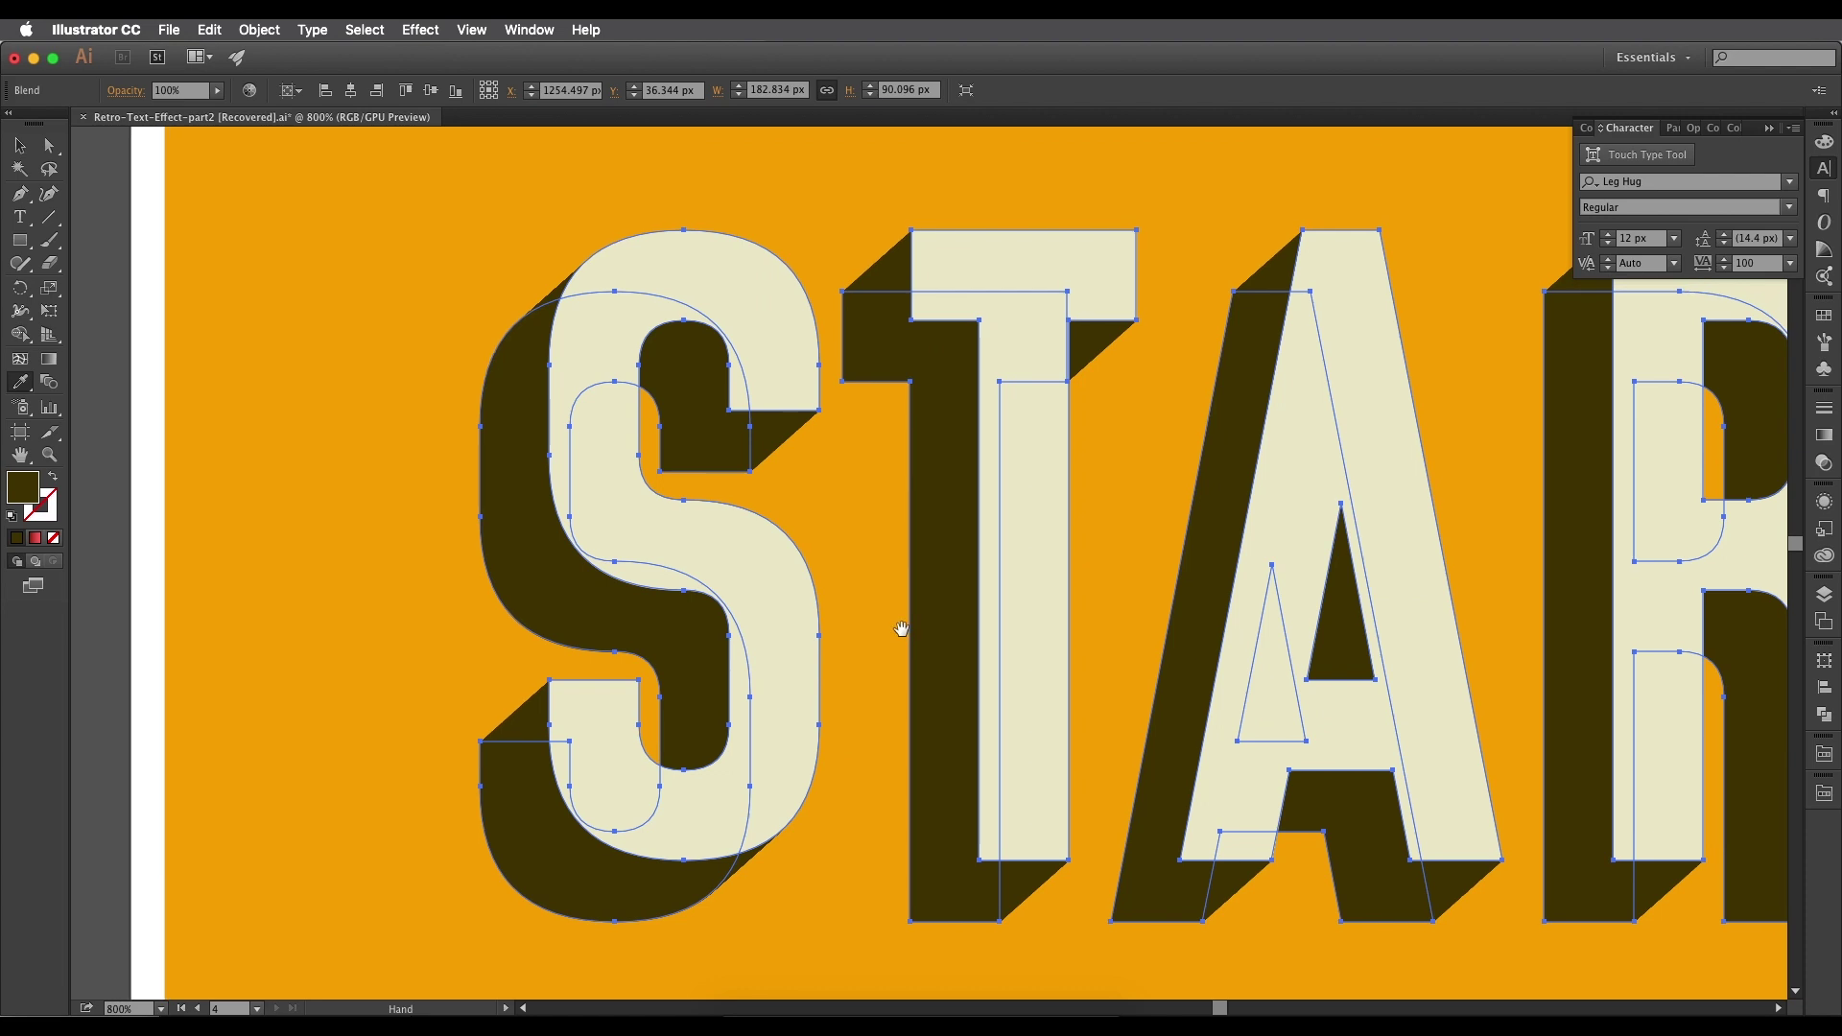
pyautogui.scroll(-2, 890, 619)
pyautogui.click(18, 148)
pyautogui.click(355, 225)
pyautogui.scroll(-2, 356, 225)
pyautogui.moveTo(508, 386); pyautogui.dragTo(835, 354)
pyautogui.click(889, 604)
pyautogui.moveTo(887, 449); pyautogui.dragTo(1024, 546)
pyautogui.scroll(1, 948, 486)
pyautogui.hscroll(-5, 960, 480)
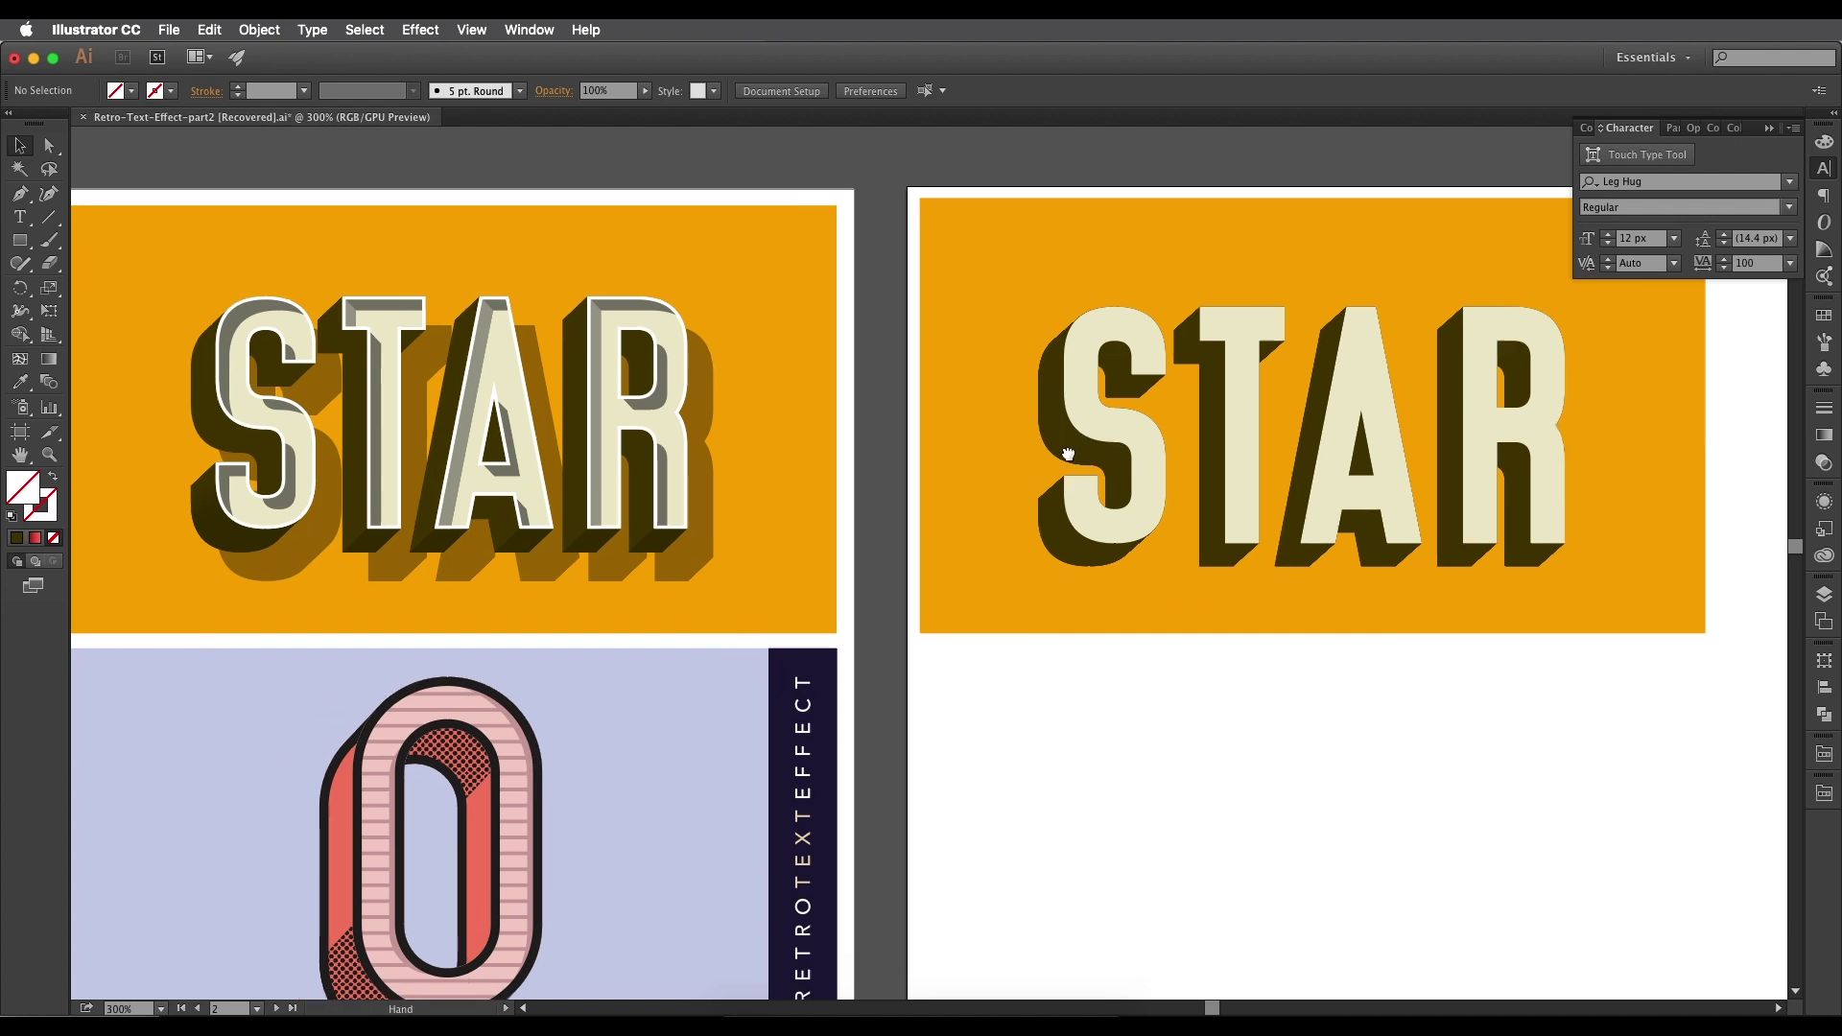
# Examine the white outline and grey inner shading of the finished STAR design against the new version.
pyautogui.scroll(2, 880, 499)
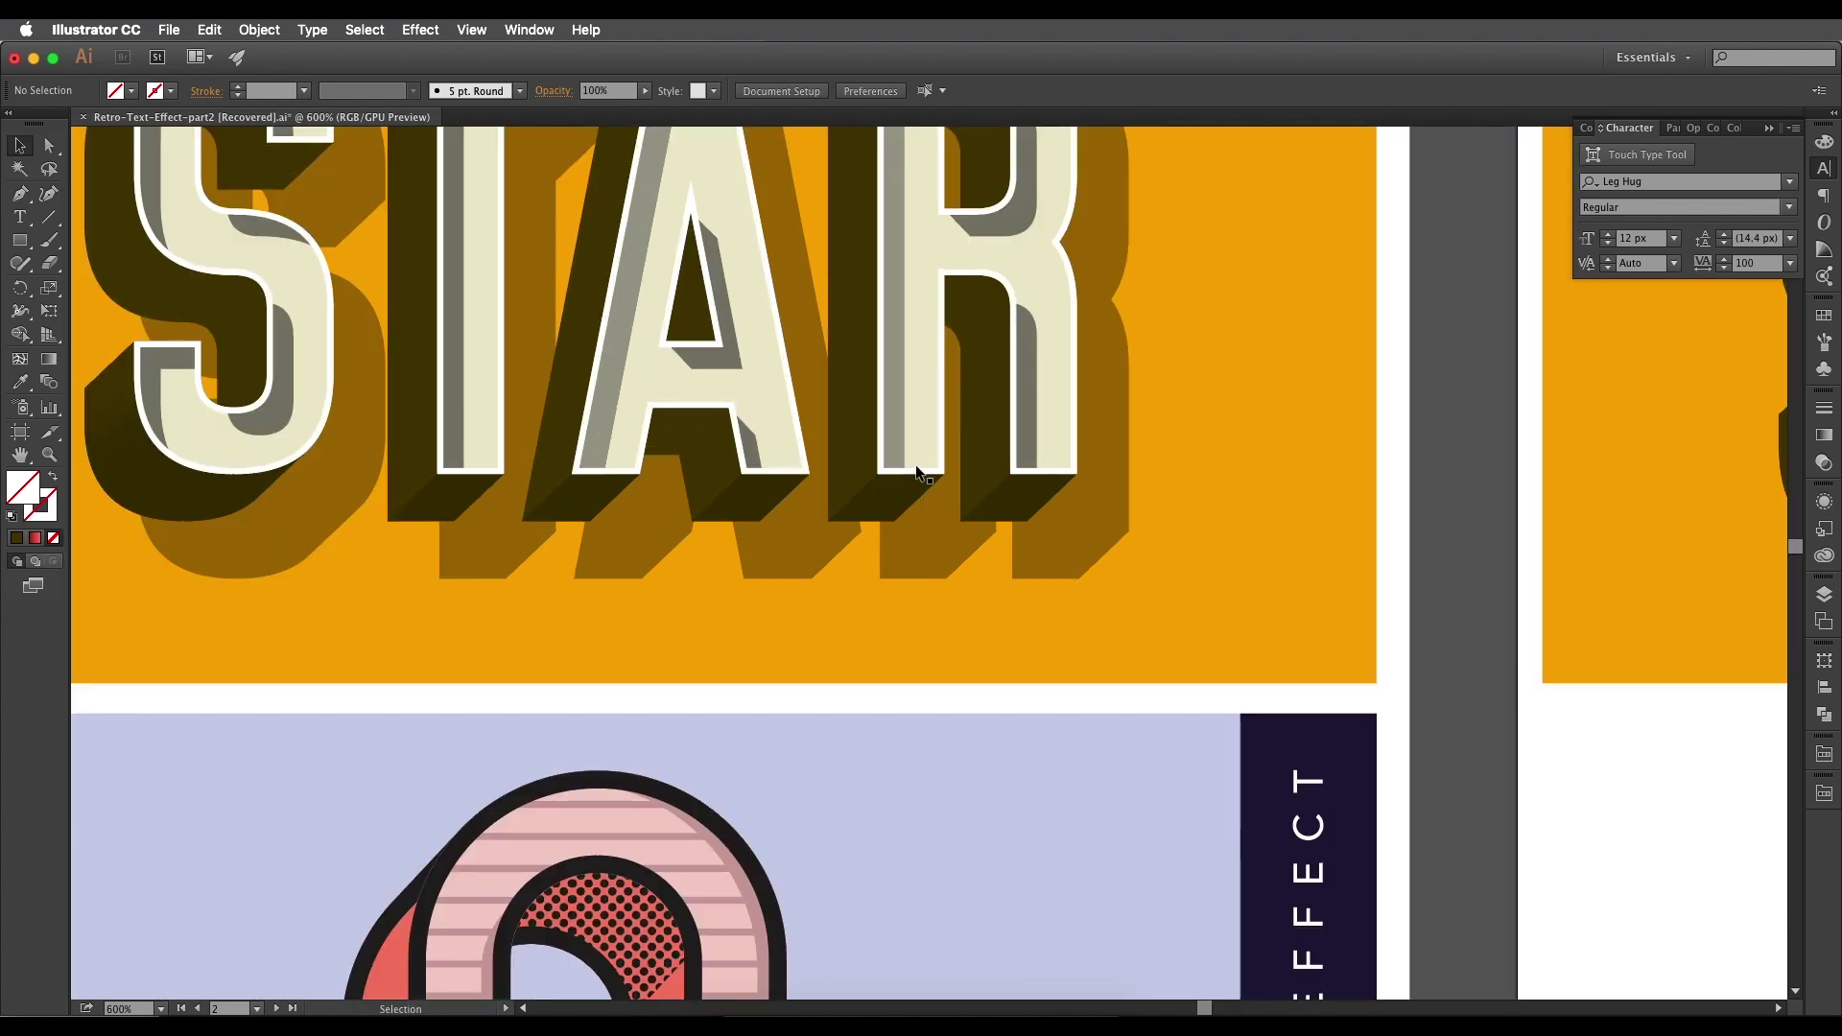
pyautogui.scroll(-1, 916, 470)
pyautogui.scroll(1, 873, 423)
pyautogui.hscroll(3, 786, 384)
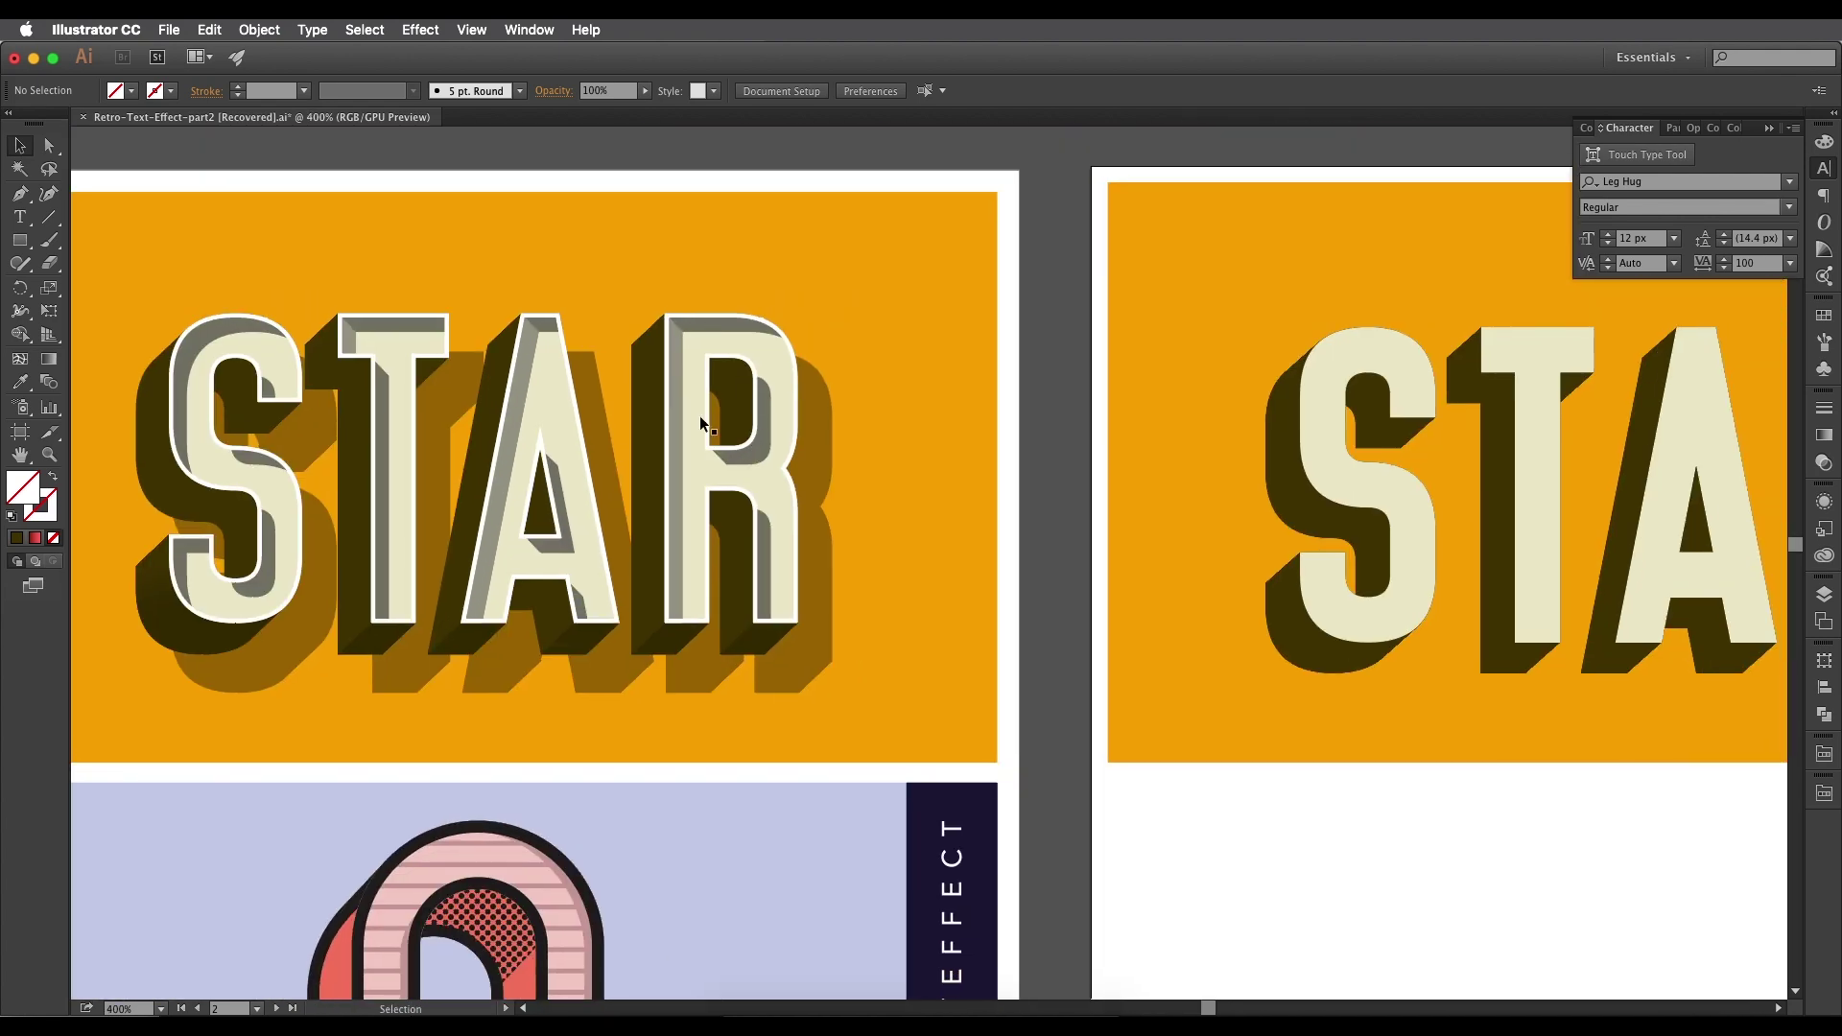
pyautogui.hscroll(3, 710, 394)
pyautogui.scroll(-1, 710, 394)
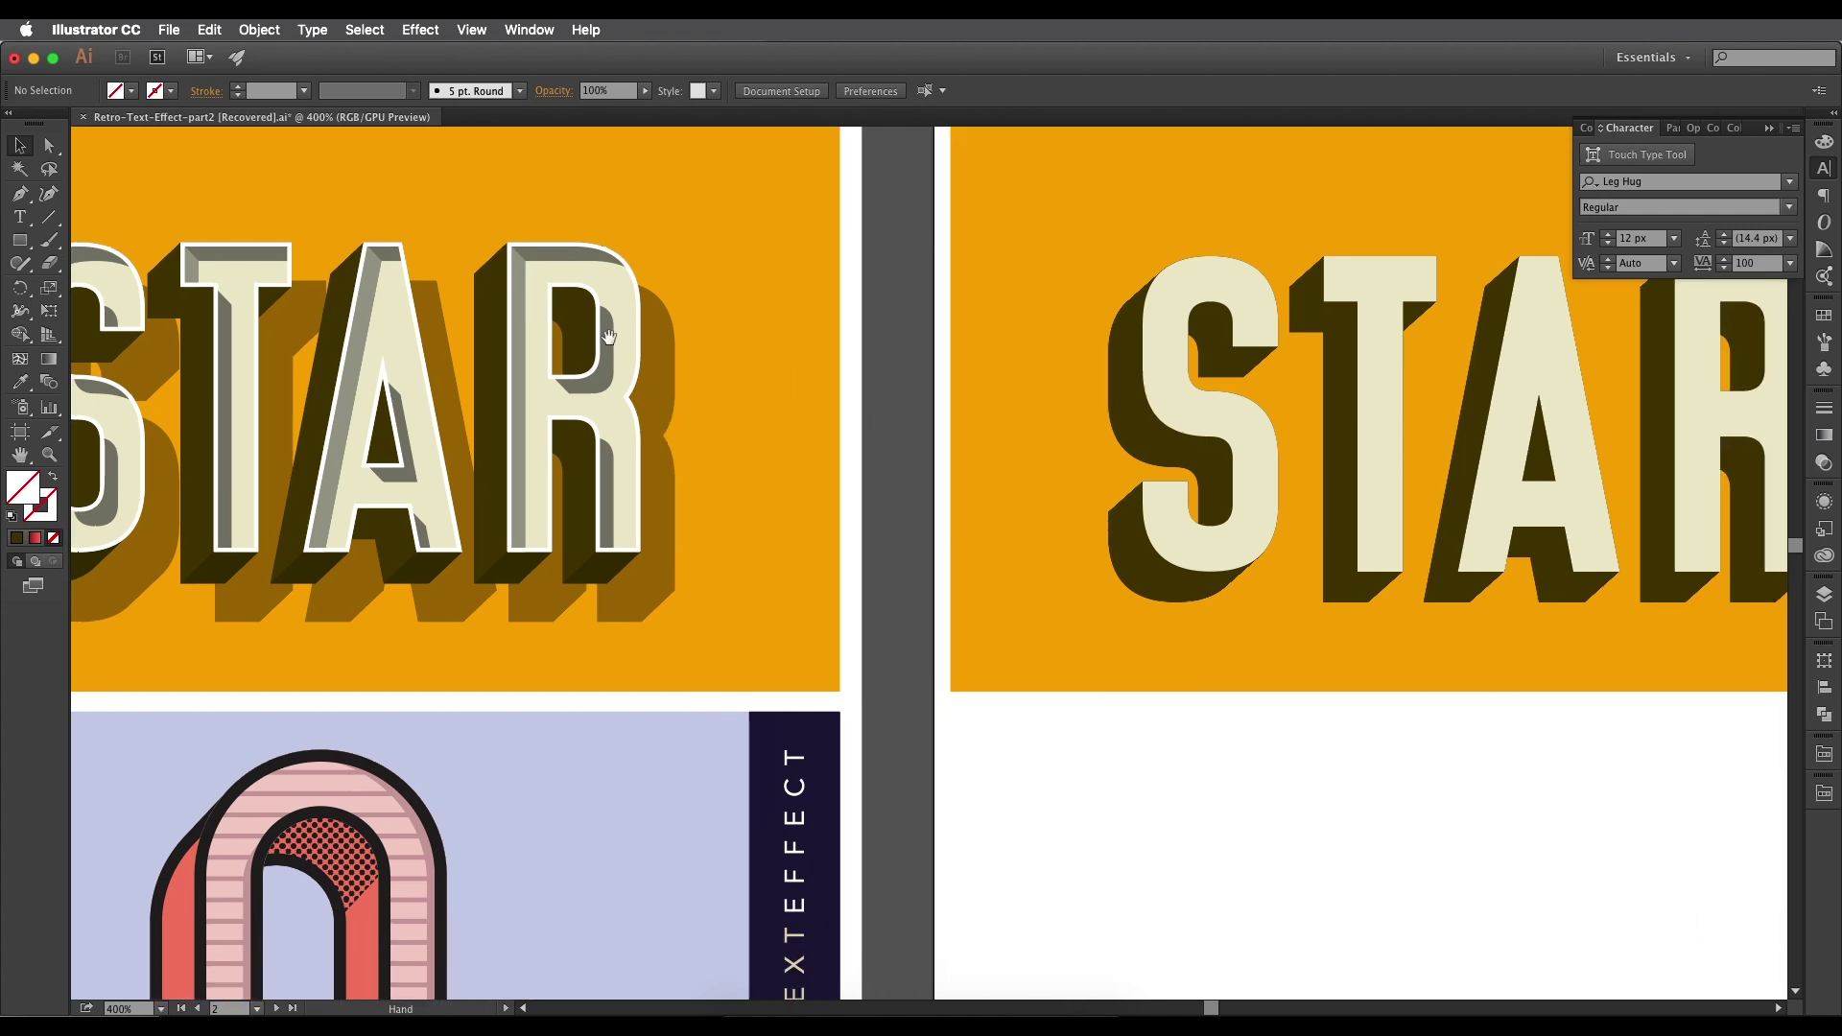
pyautogui.hscroll(3, 749, 365)
# Duplicate the cream STAR lettering in place and give the copy no fill and a 1 px white (ffffff) stroke.
pyautogui.click(950, 333)
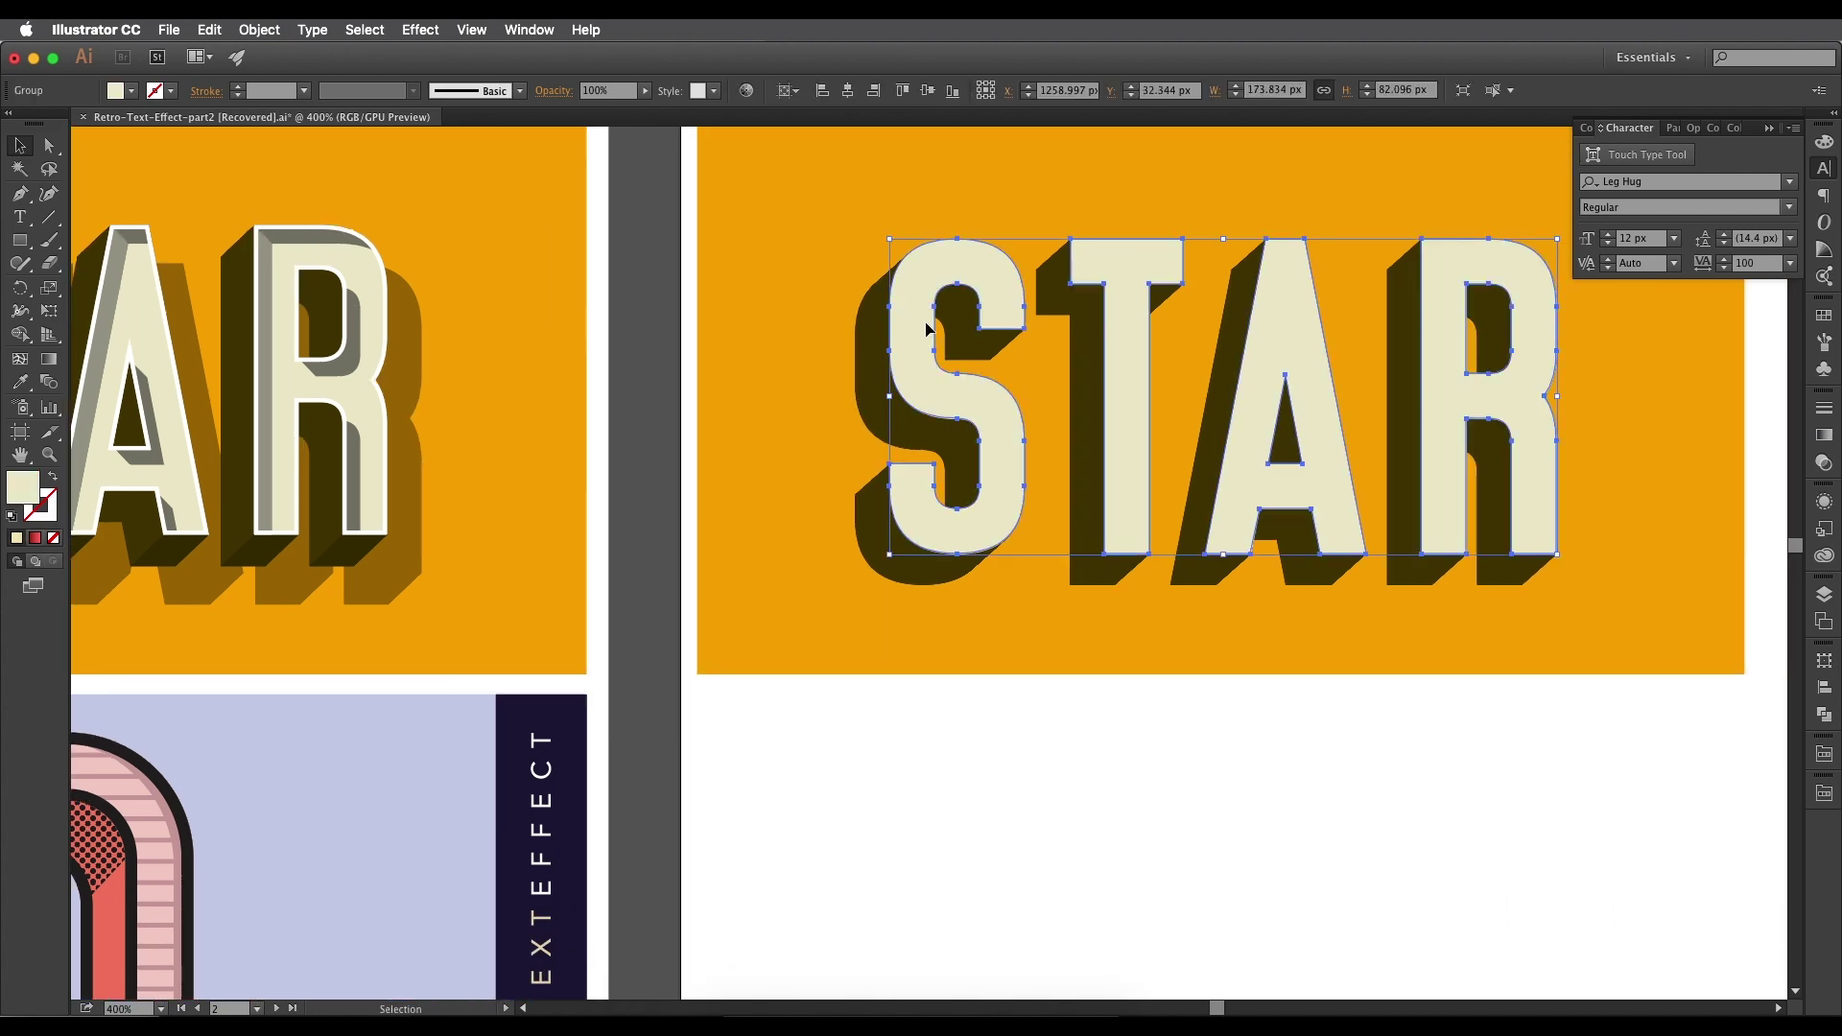
pyautogui.press('a')
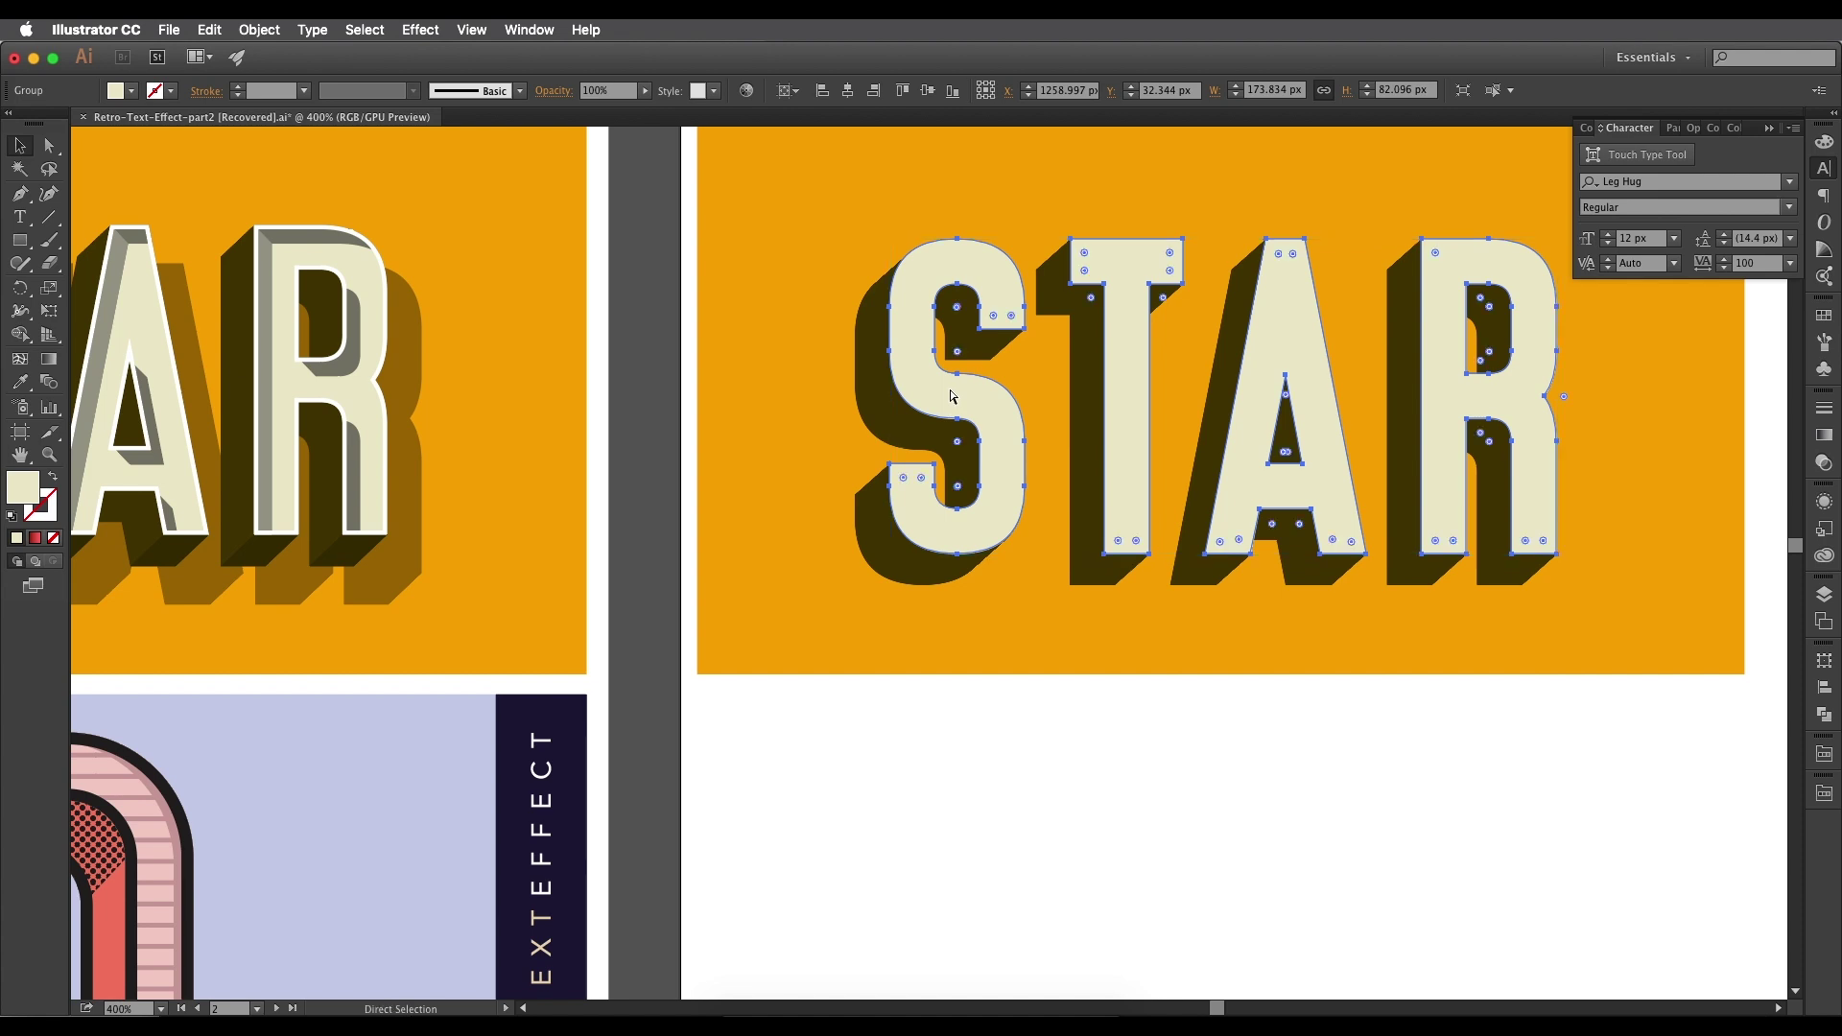
pyautogui.press('v')
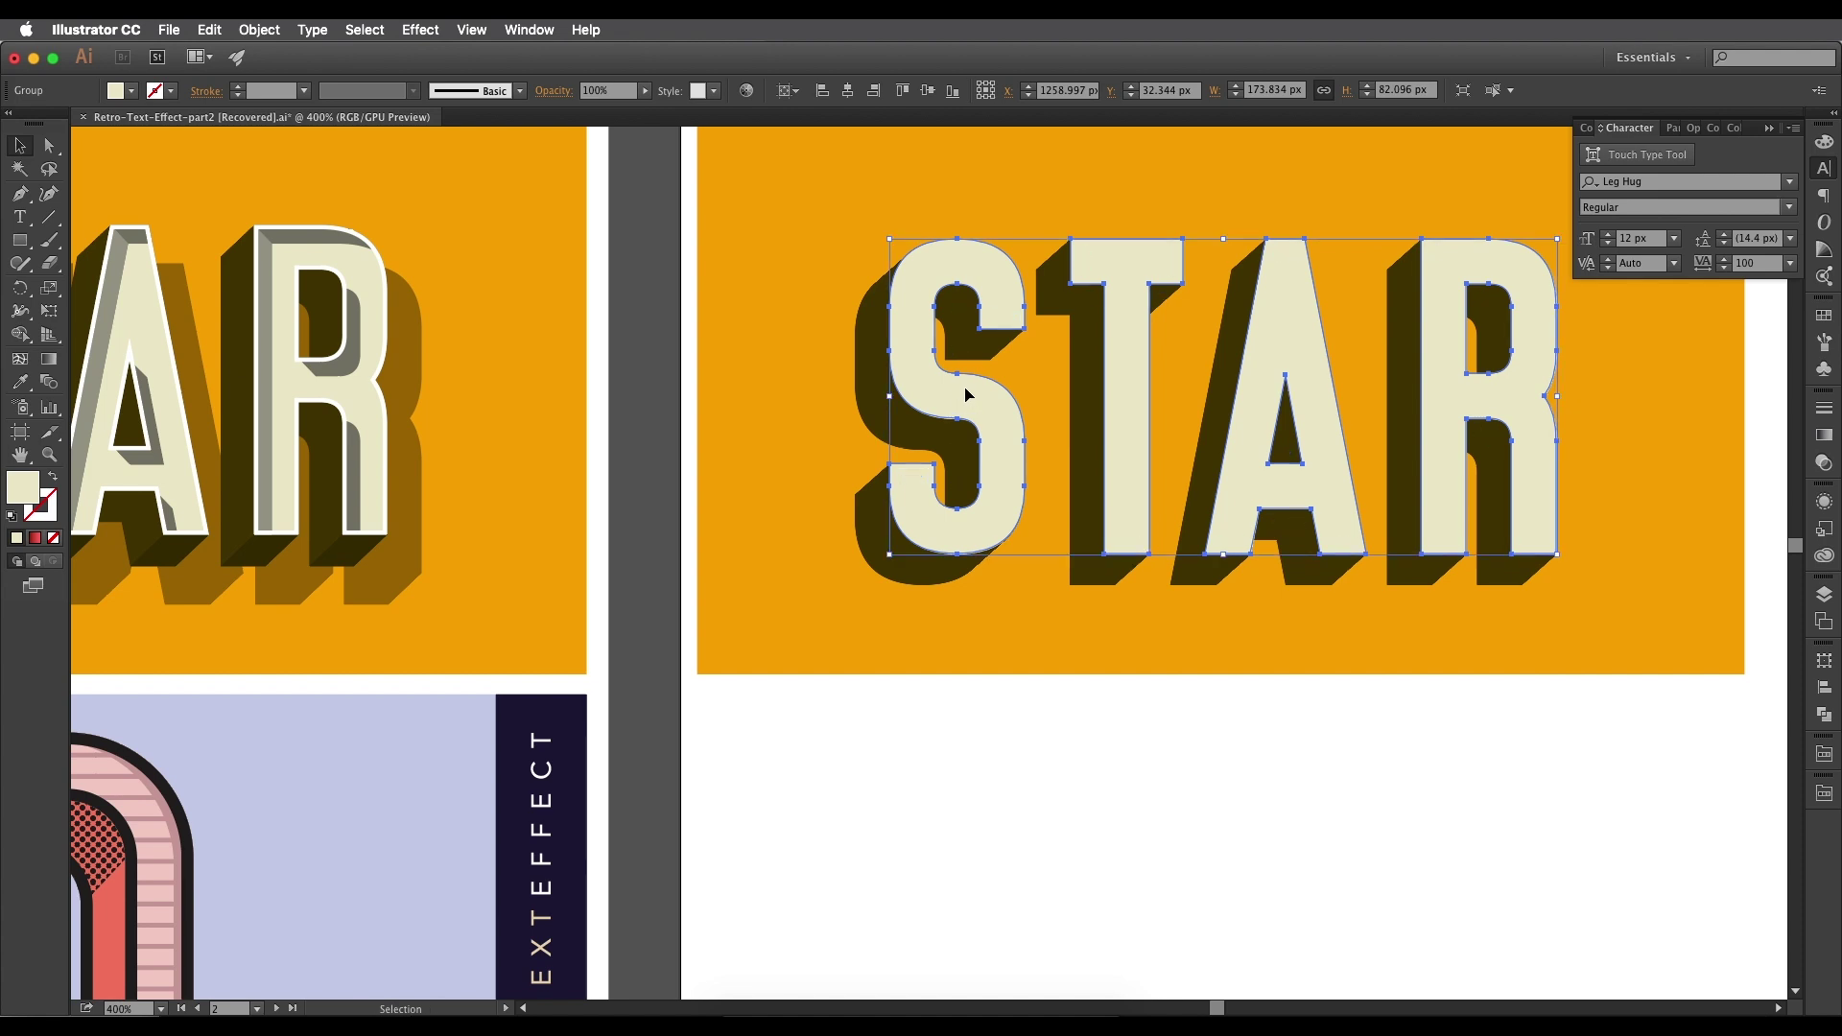
pyautogui.hscroll(-3, 972, 393)
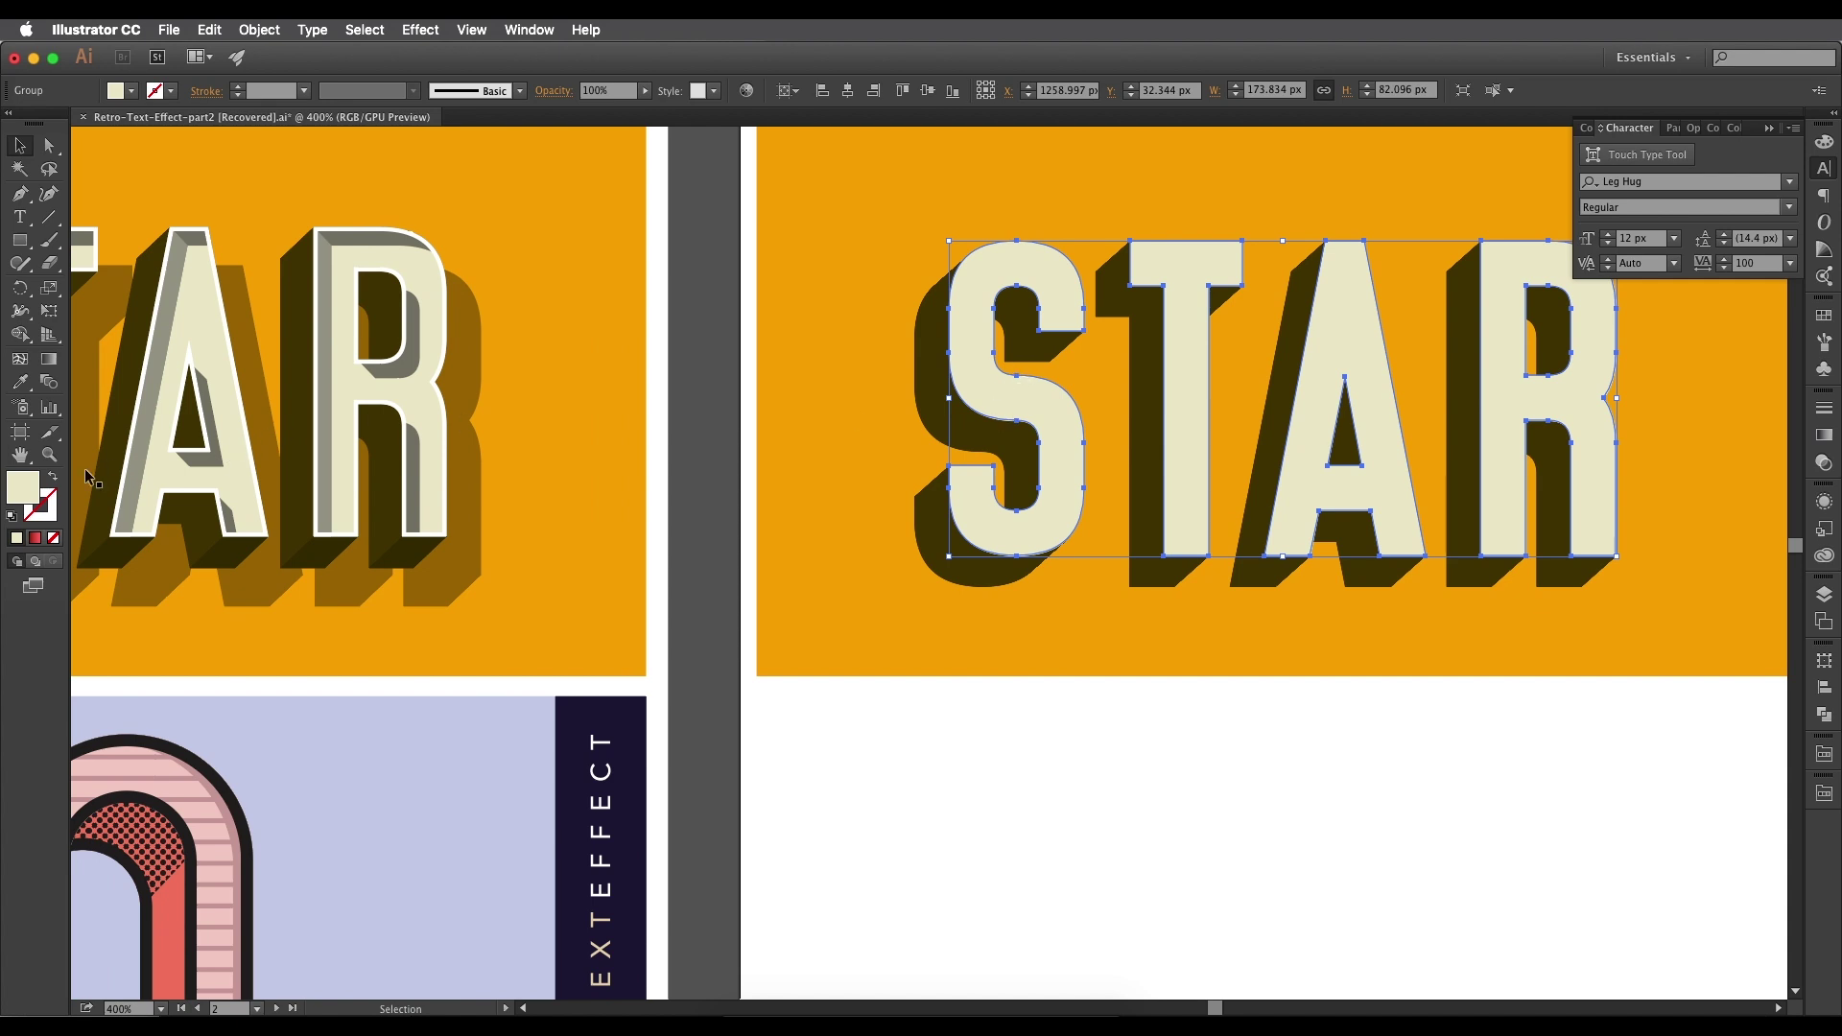
pyautogui.click(54, 483)
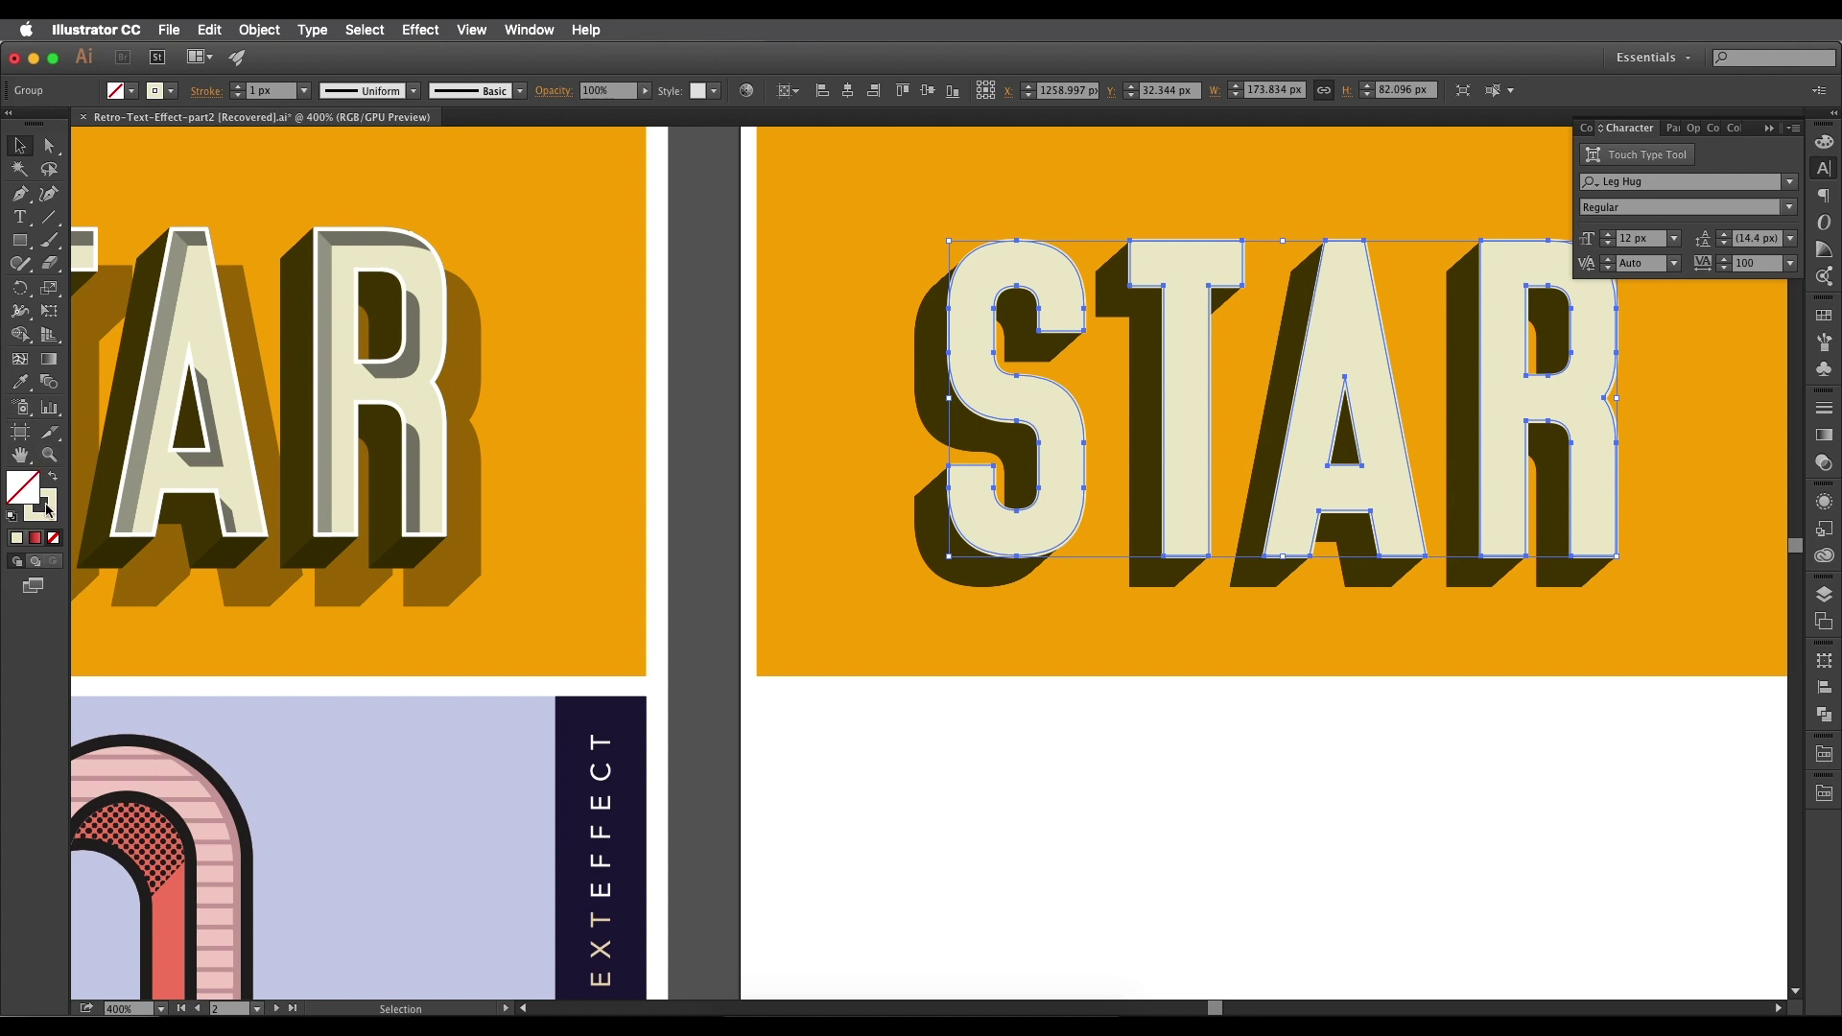
pyautogui.doubleClick(44, 507)
pyautogui.moveTo(565, 345); pyautogui.dragTo(513, 326)
pyautogui.click(971, 342)
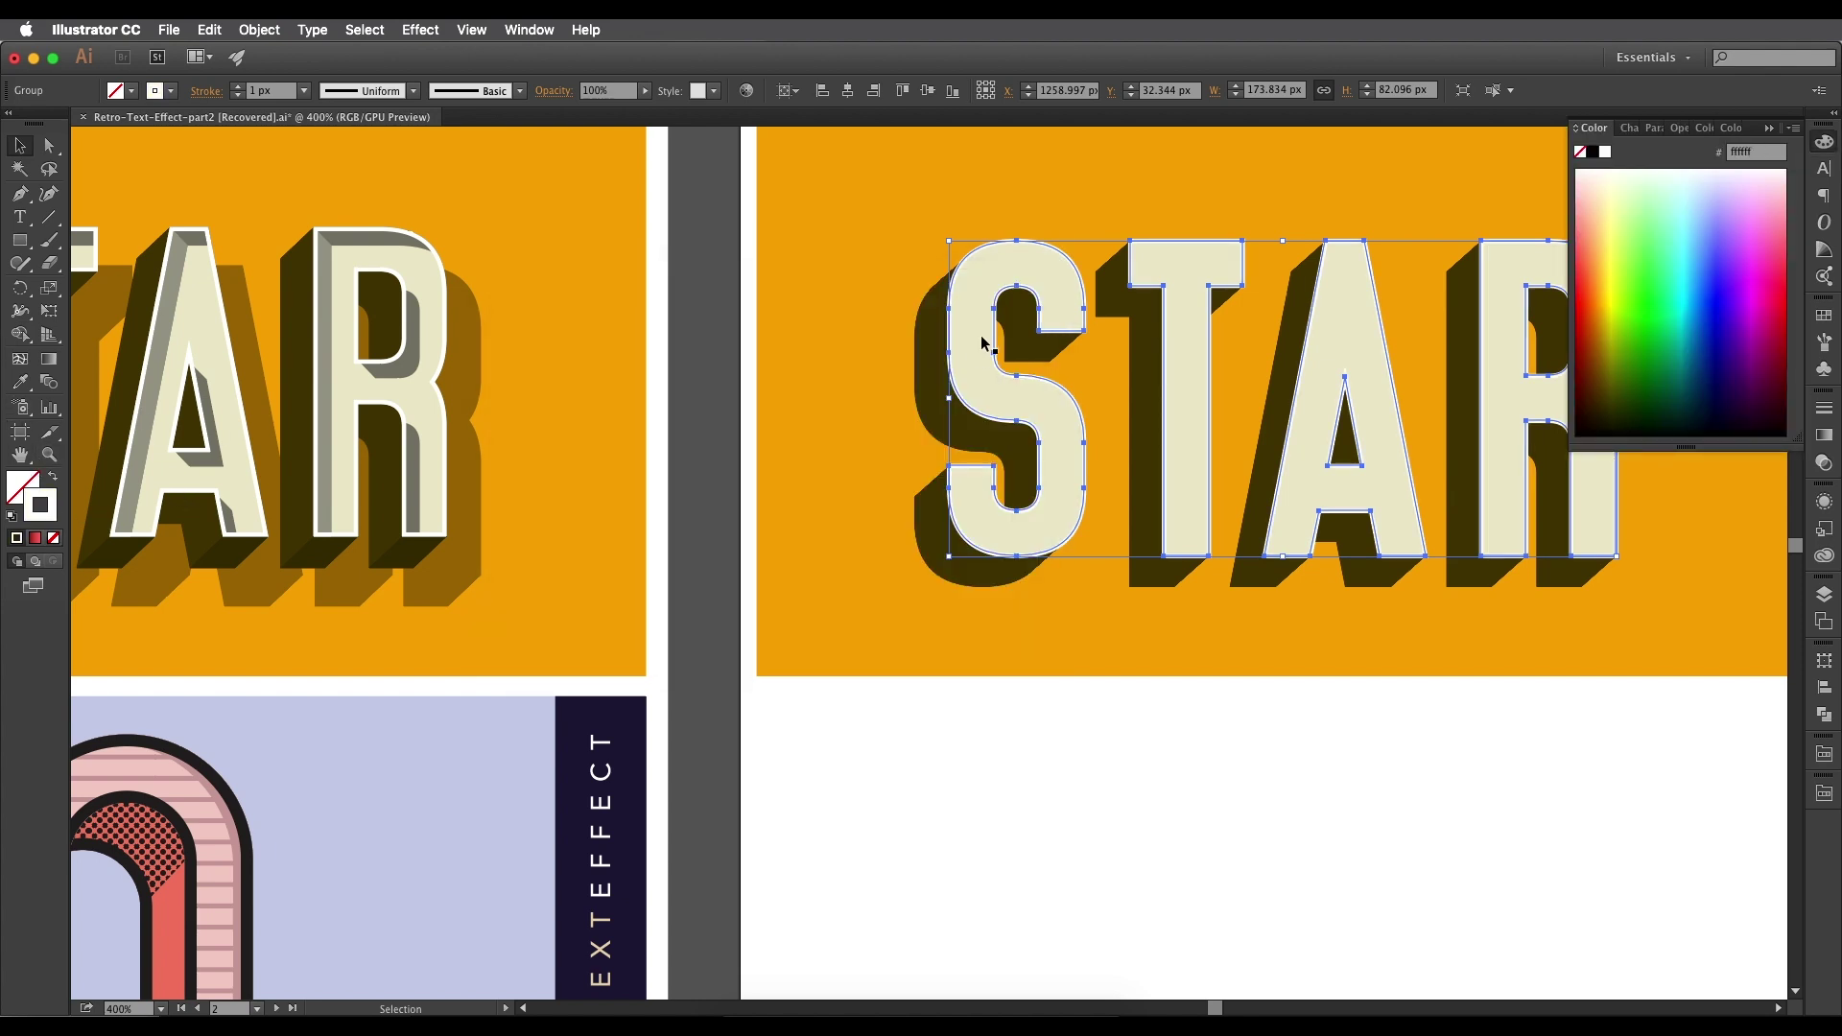
# Align the white STAR outline's stroke to the inside of the letters and deselect it.
pyautogui.scroll(4, 983, 353)
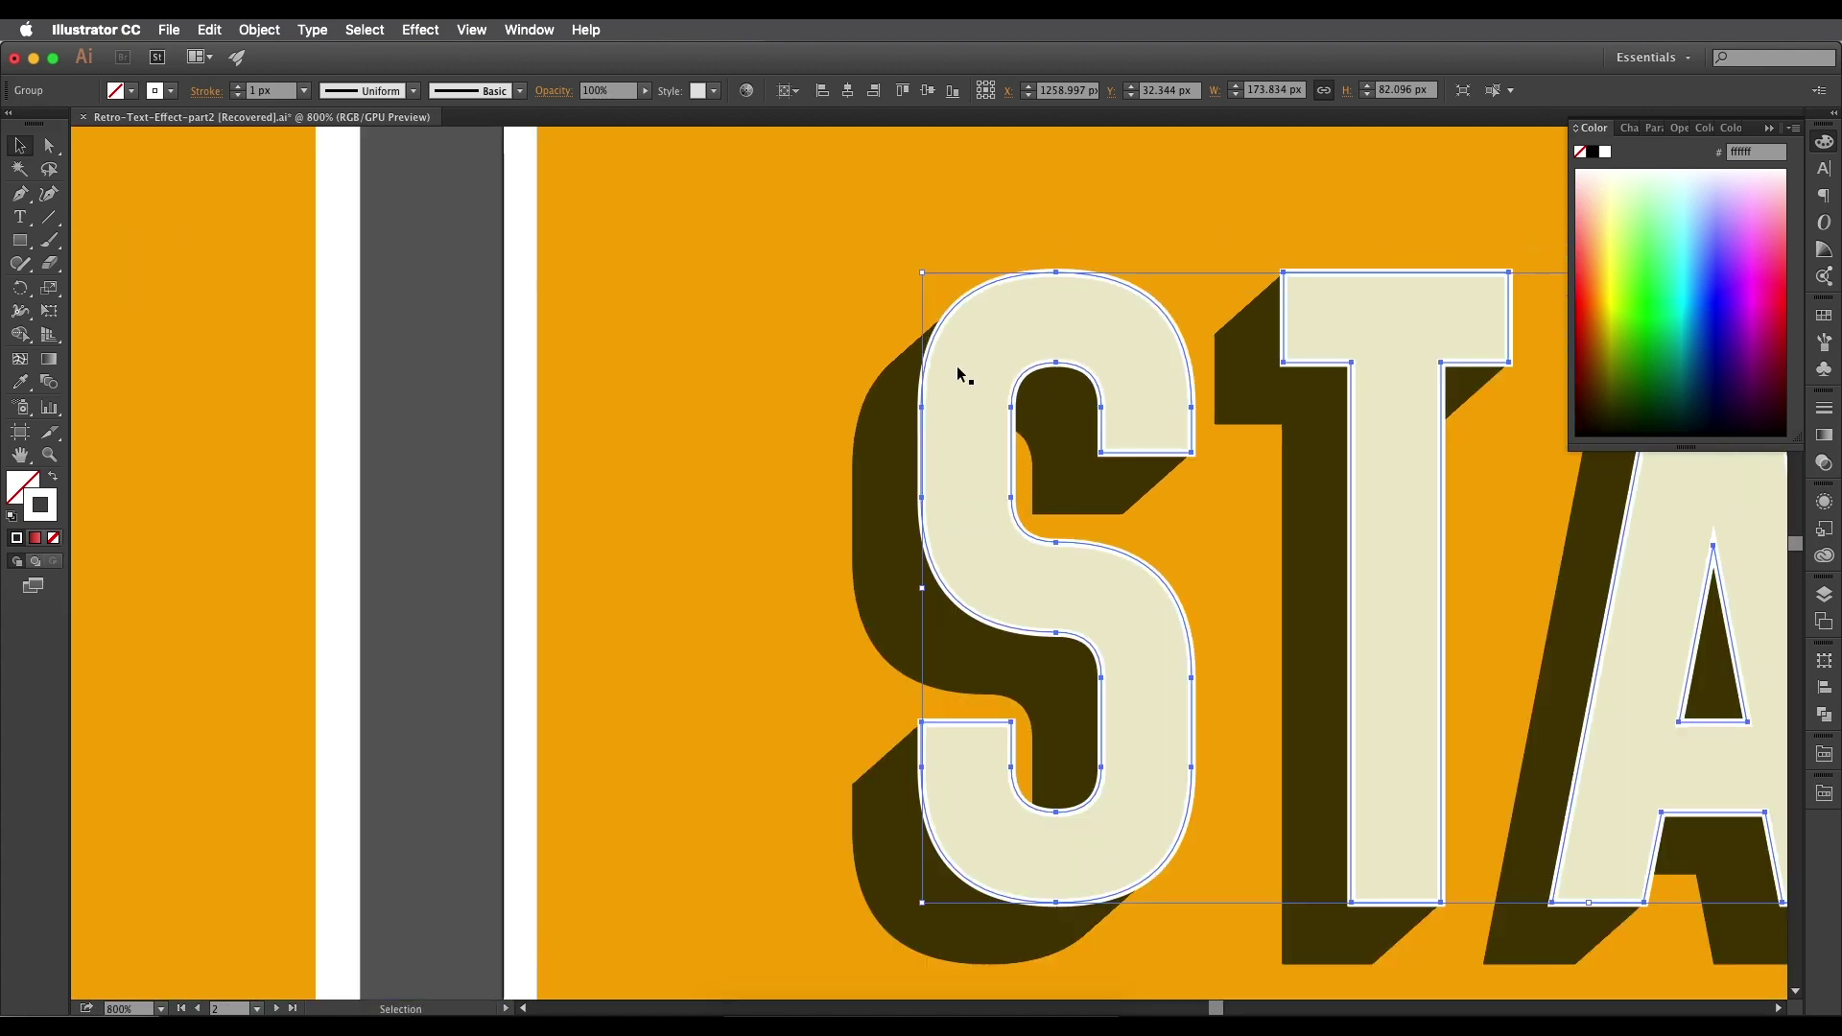
pyautogui.scroll(2, 959, 374)
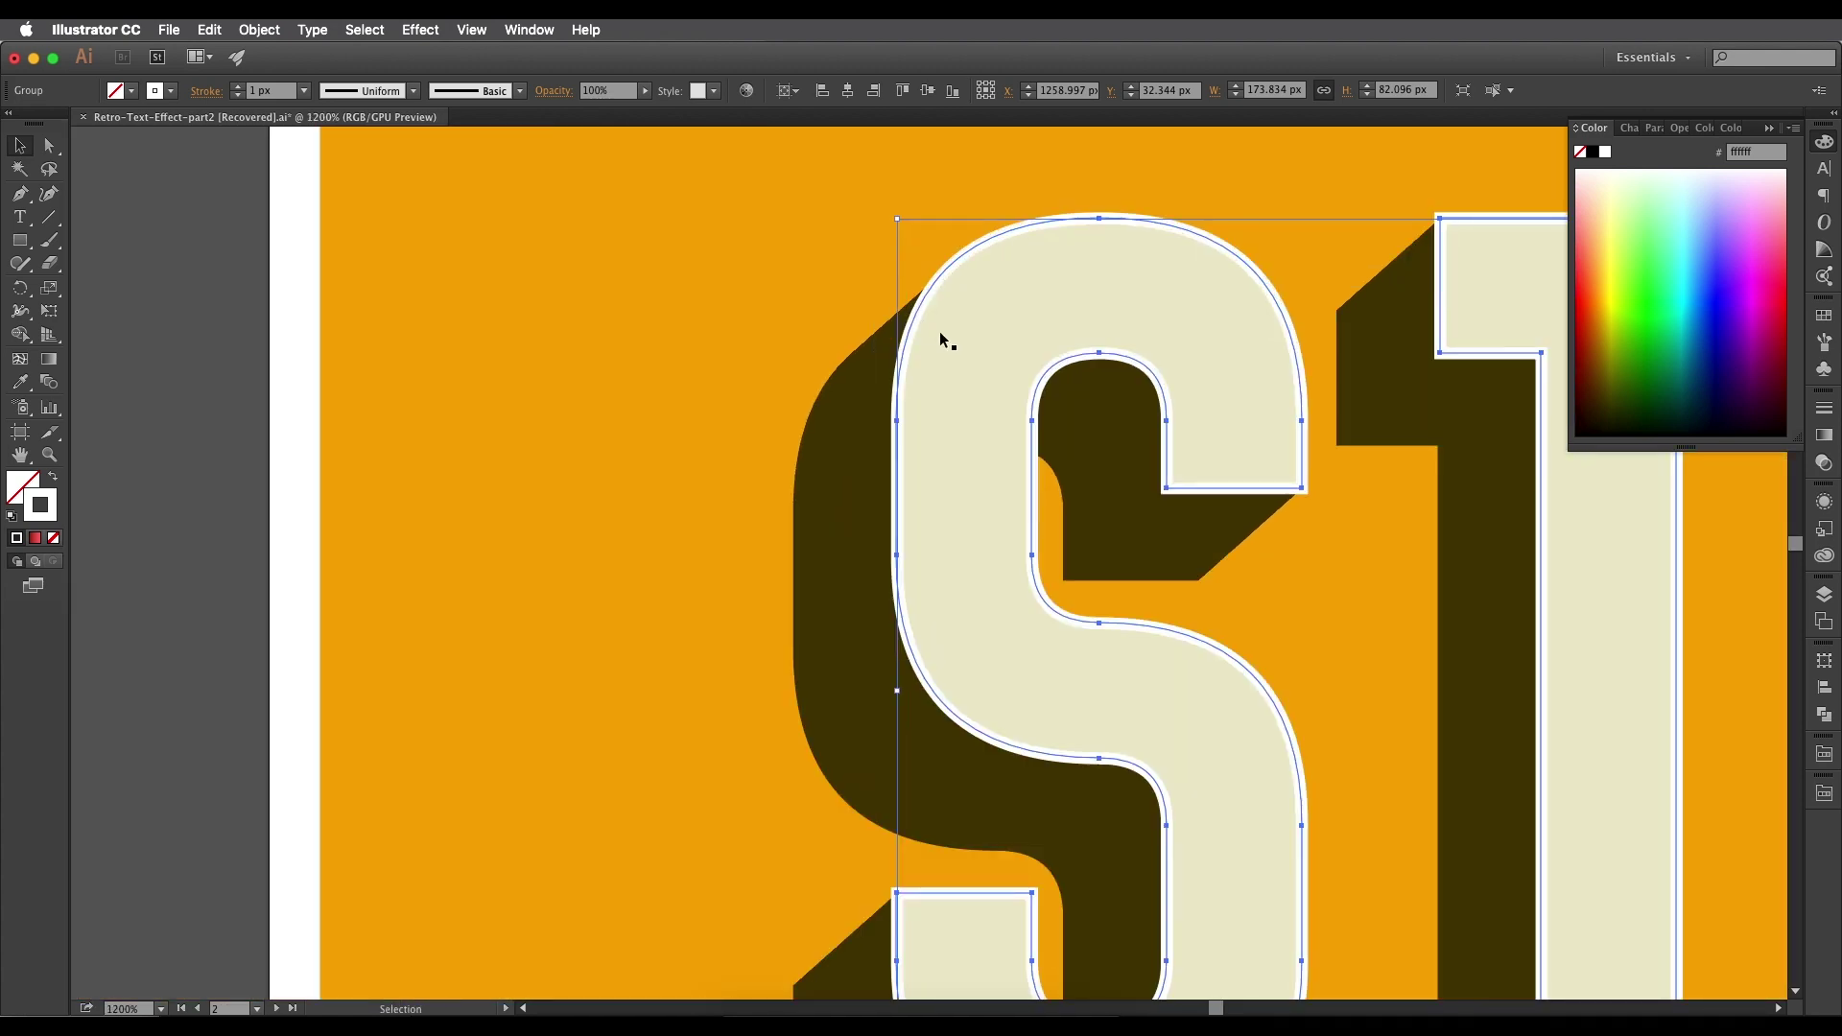
pyautogui.hscroll(3, 946, 341)
pyautogui.click(196, 92)
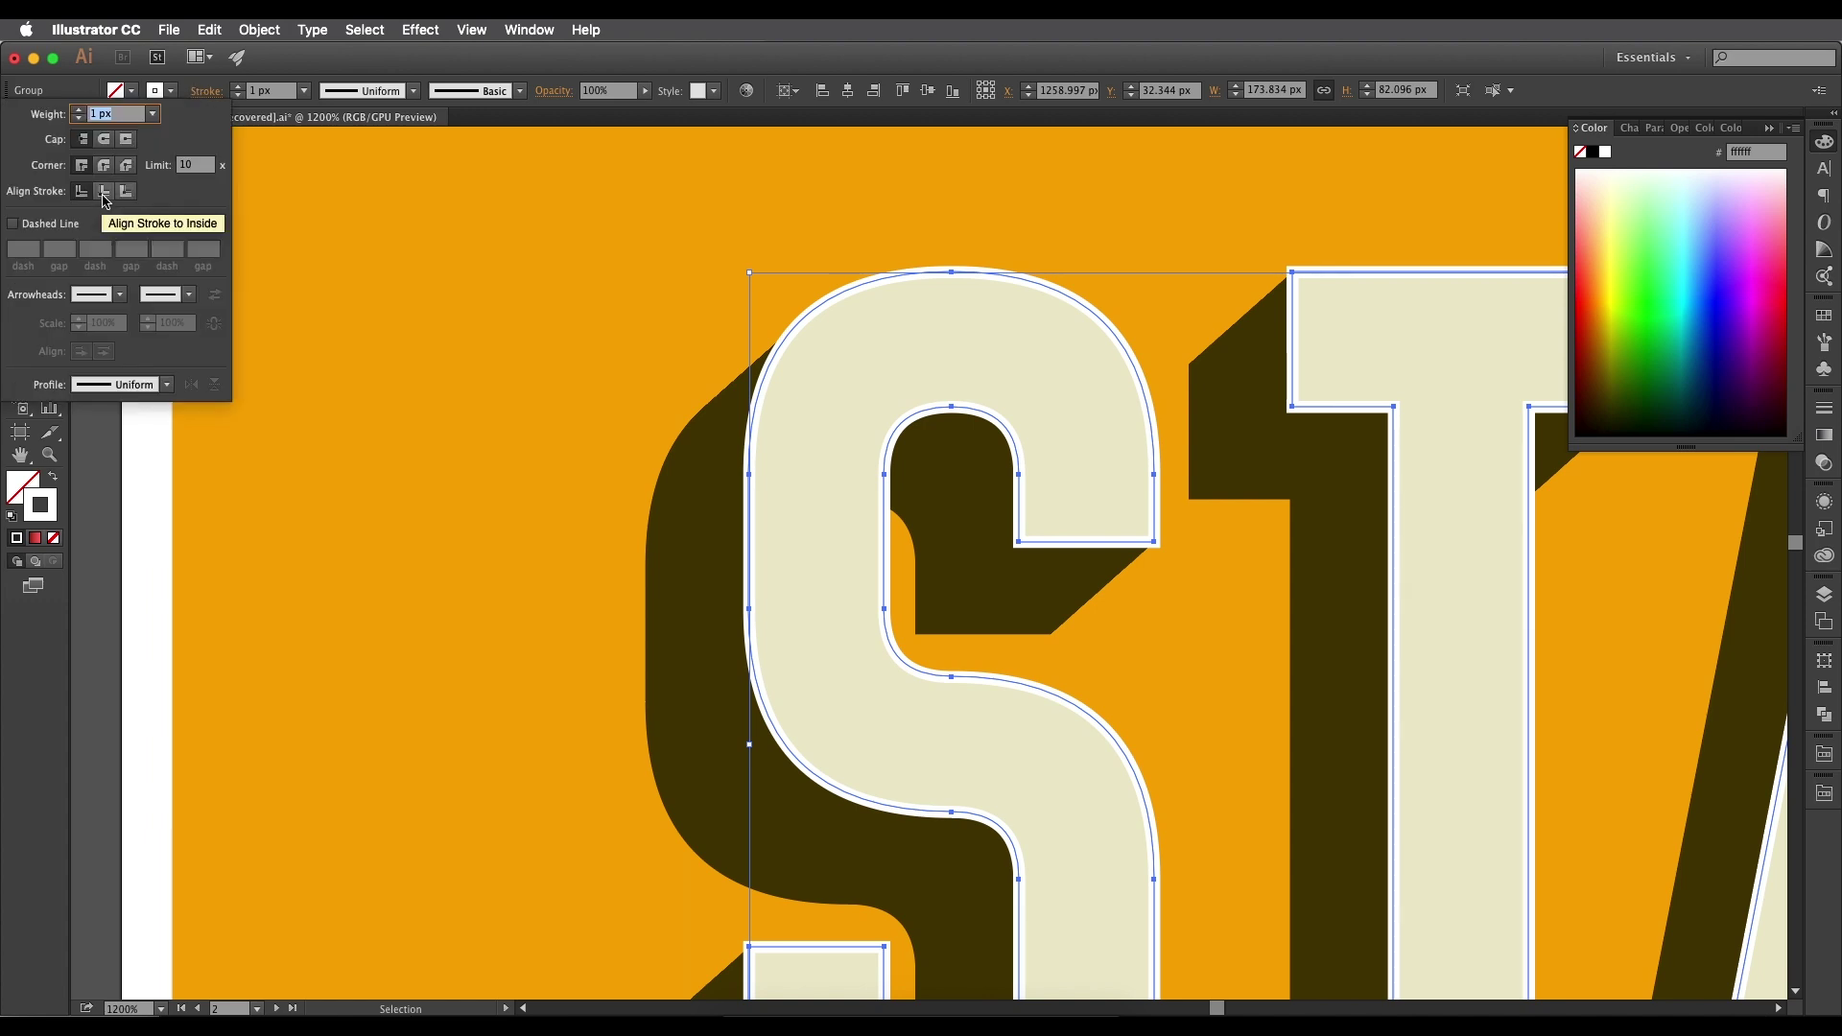
pyautogui.click(105, 193)
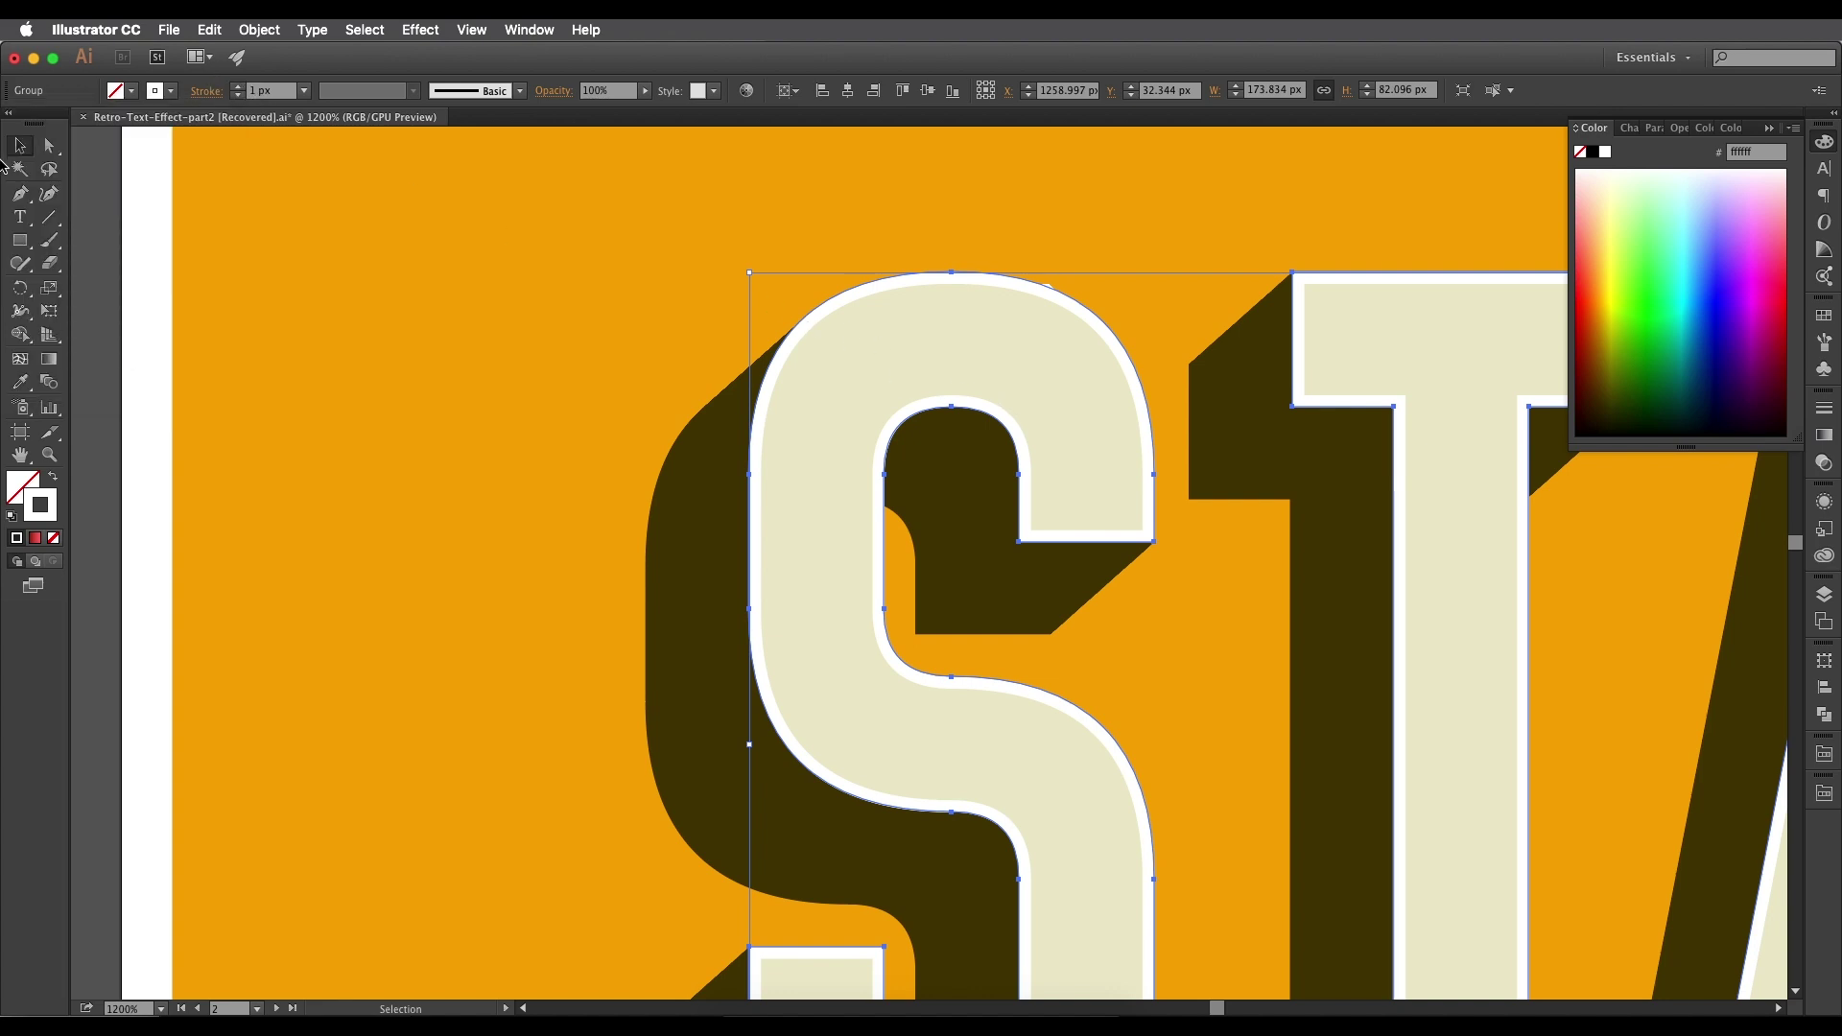
pyautogui.click(150, 215)
# Compare the outlined STAR lettering with the inner shading of the finished STAR design.
pyautogui.scroll(-3, 309, 265)
pyautogui.moveTo(399, 414); pyautogui.dragTo(939, 402)
pyautogui.scroll(1, 934, 340)
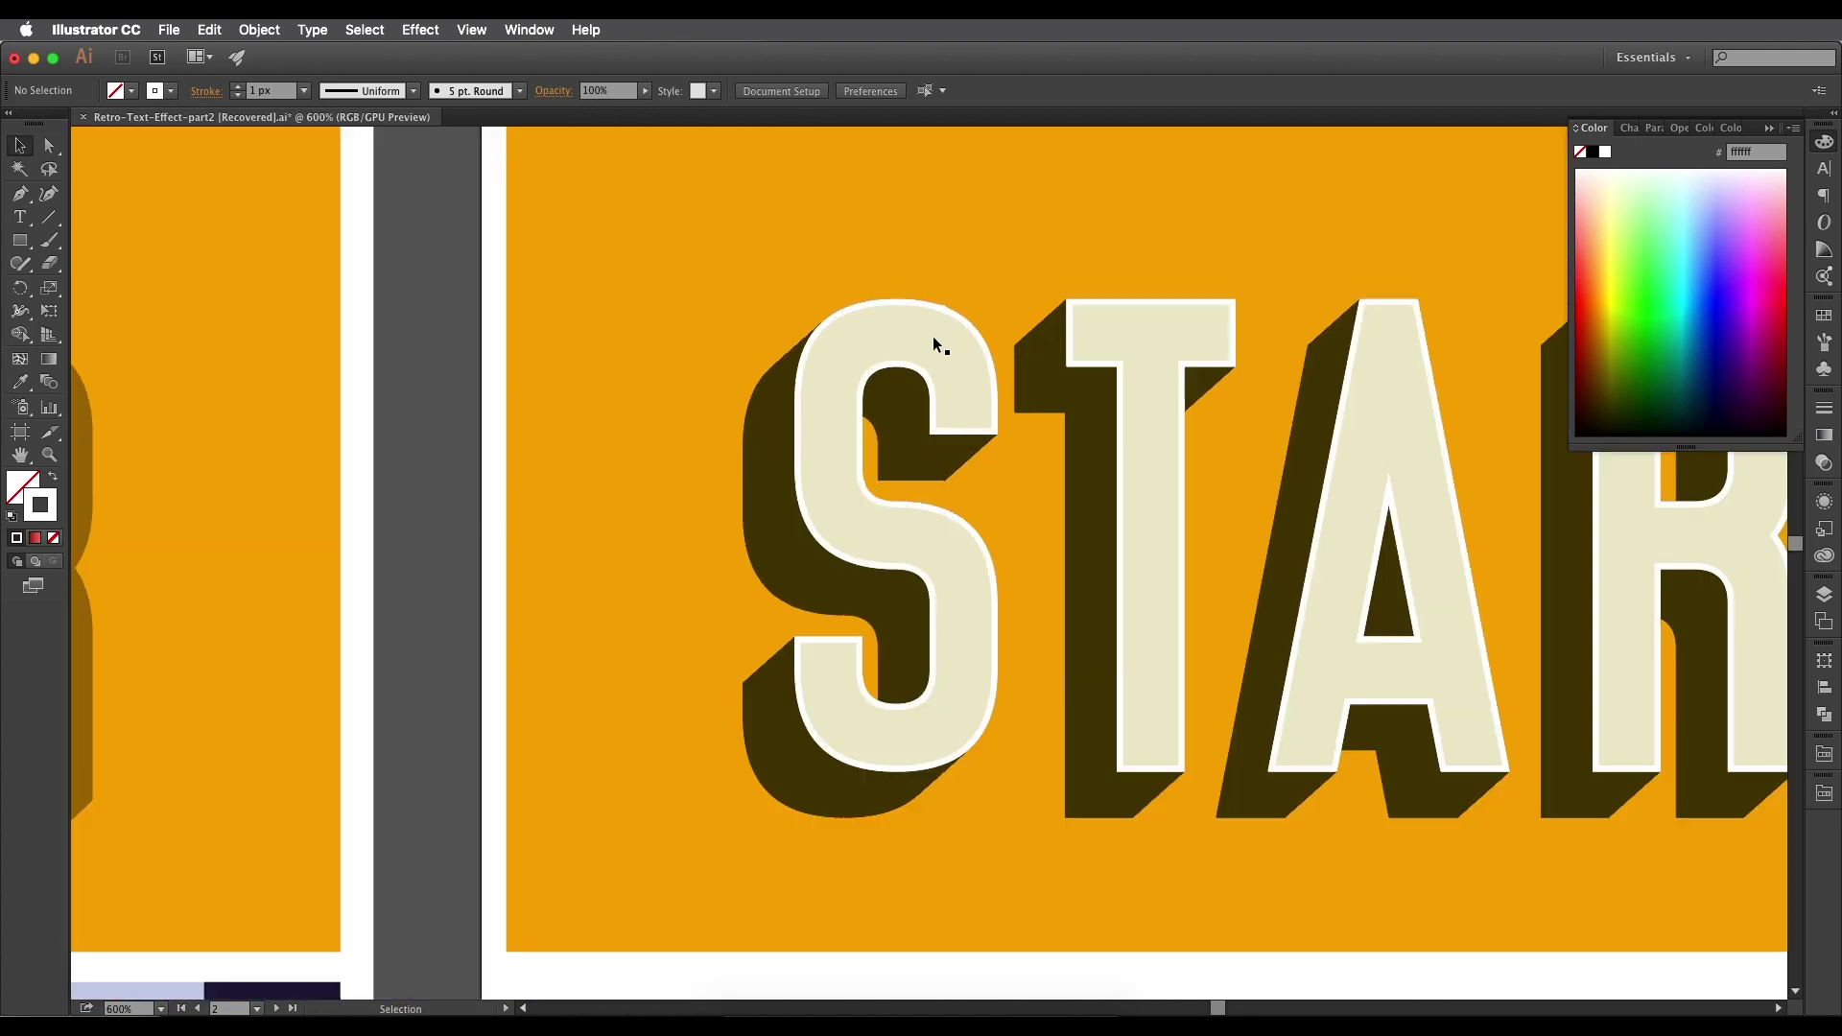
pyautogui.scroll(-1, 808, 394)
pyautogui.moveTo(890, 447); pyautogui.dragTo(1063, 440)
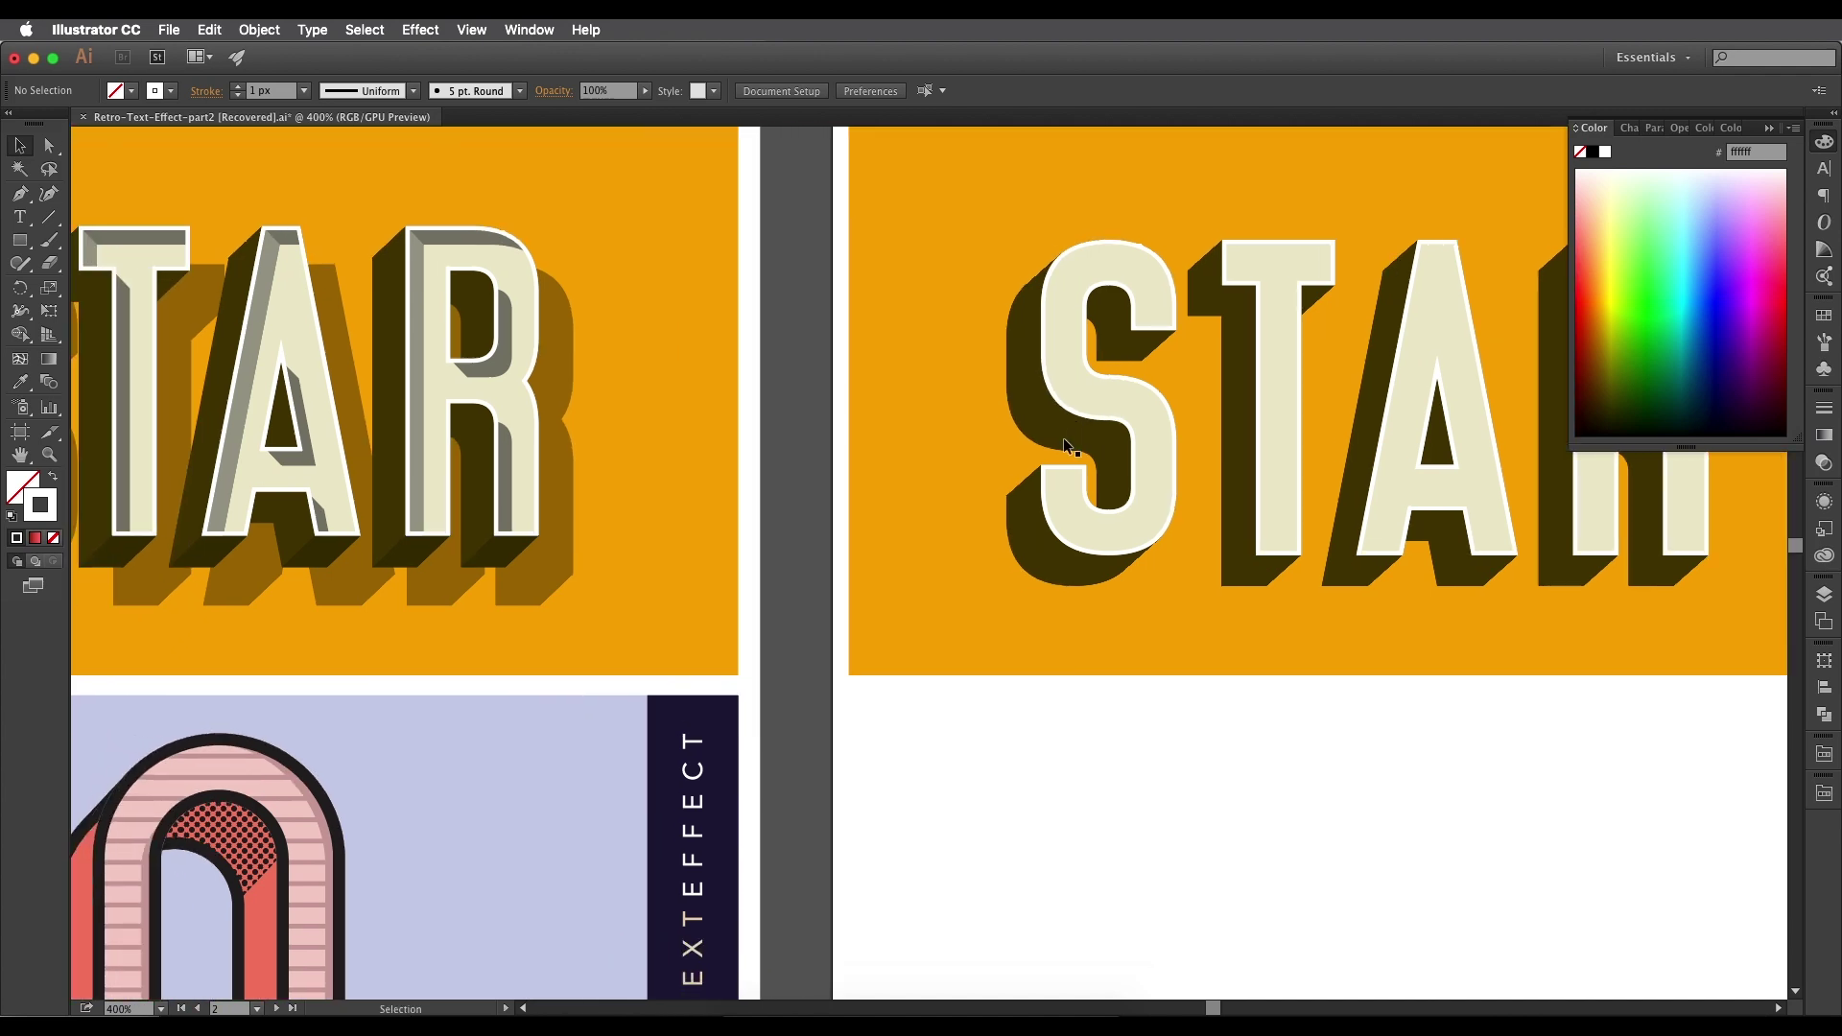
pyautogui.press('super+minus')
pyautogui.press('super+equal')
pyautogui.press('super+equal')
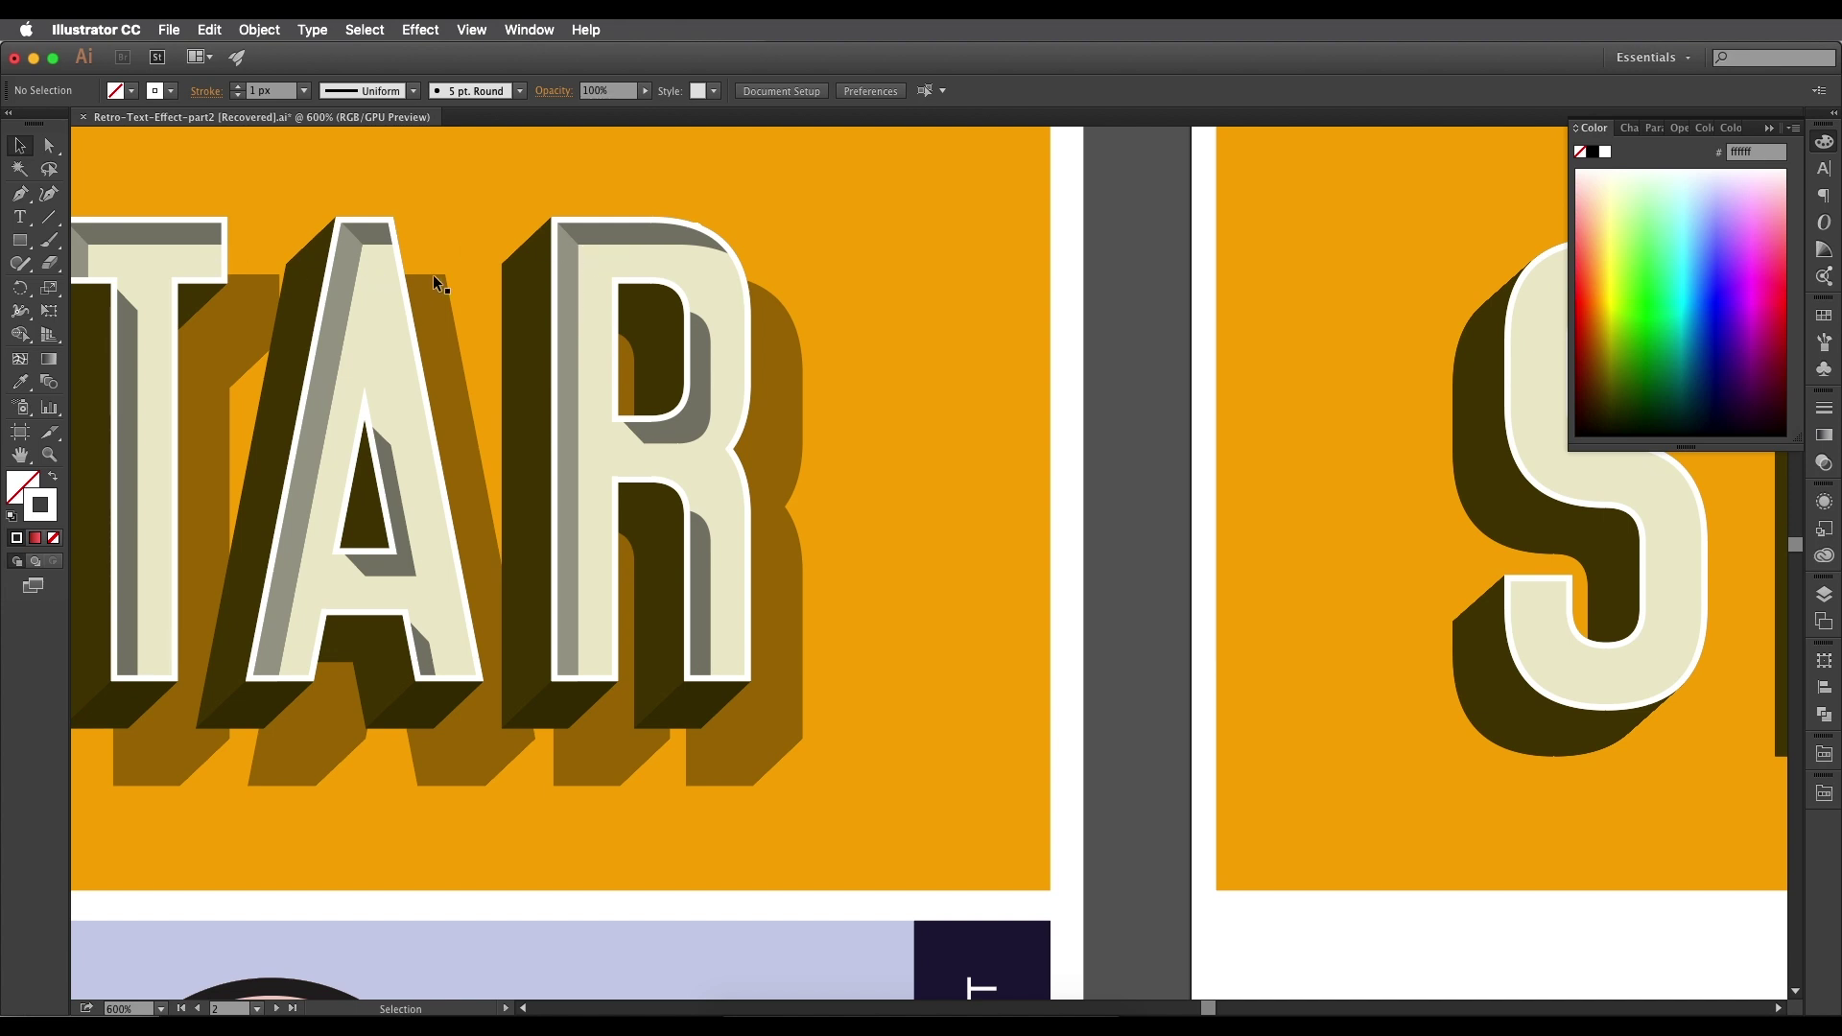
pyautogui.scroll(-4, 423, 273)
pyautogui.moveTo(1015, 444); pyautogui.dragTo(797, 493)
pyautogui.scroll(3, 620, 409)
pyautogui.moveTo(535, 399); pyautogui.dragTo(712, 472)
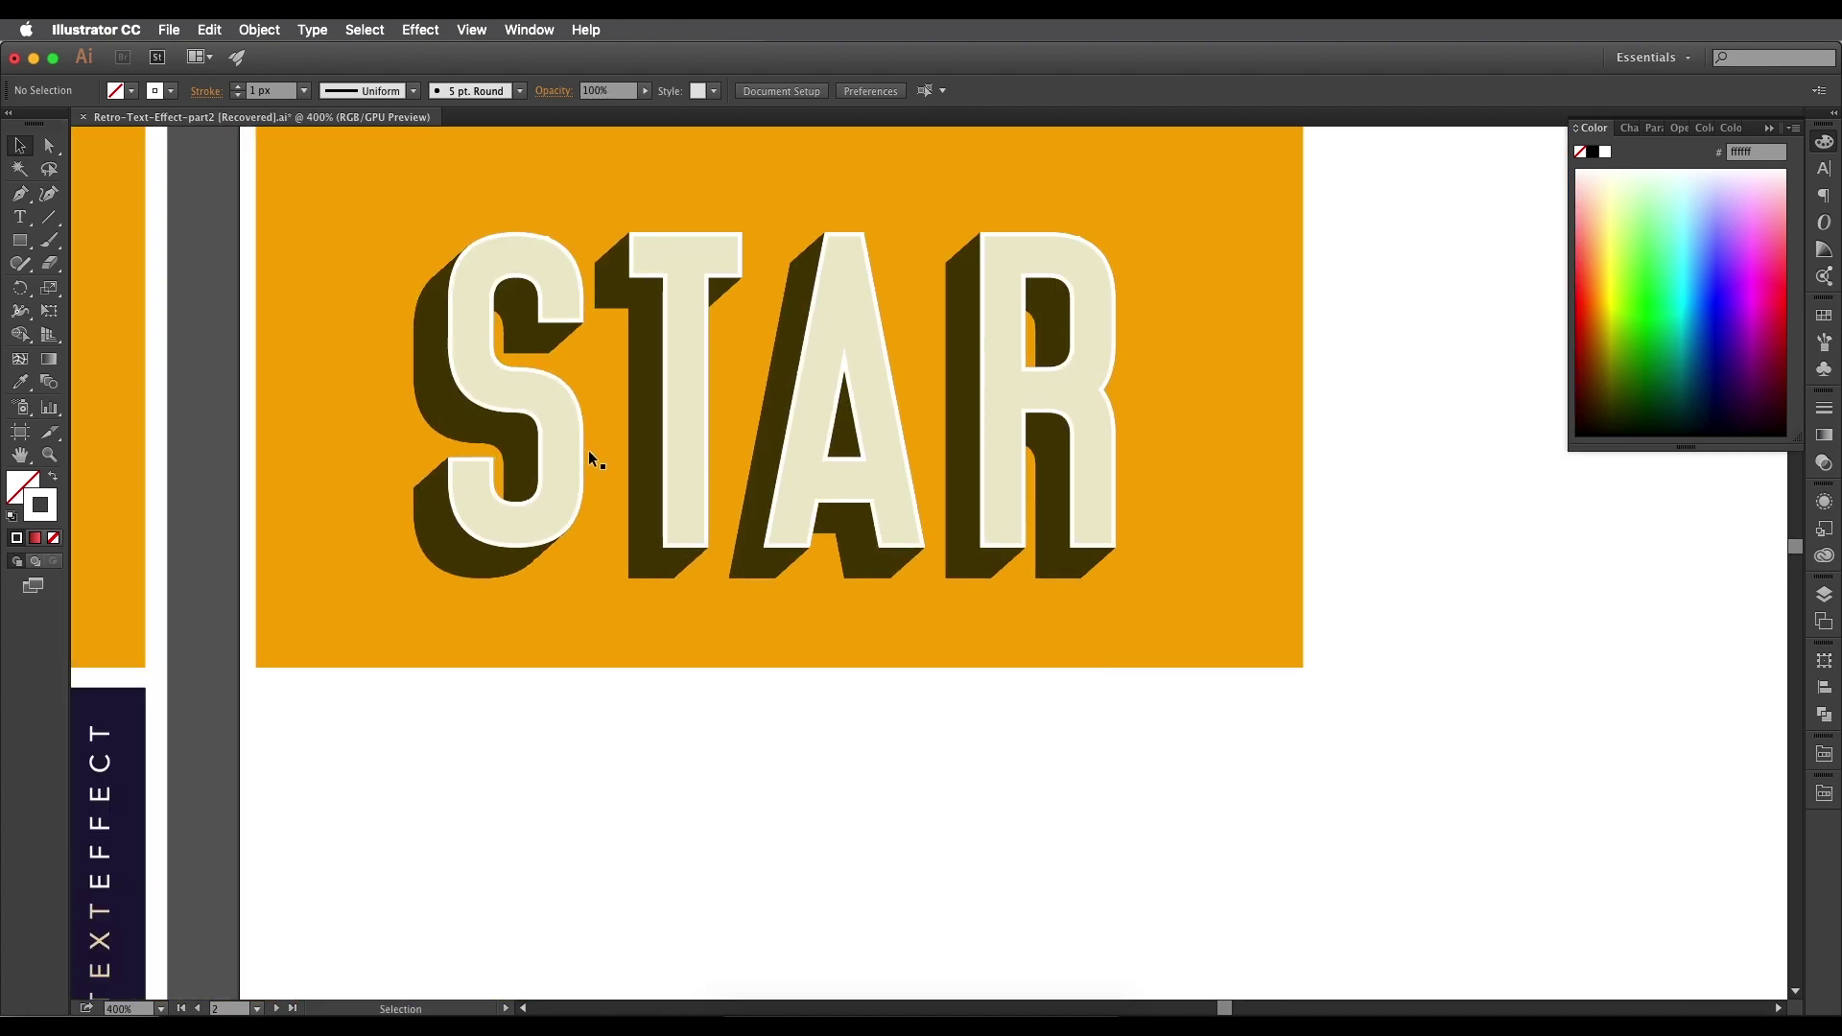
# Duplicate the cream STAR group beneath the white outline and offset the copy 5 px to the right and 5 px down.
pyautogui.press('super+equal')
pyautogui.click(623, 453)
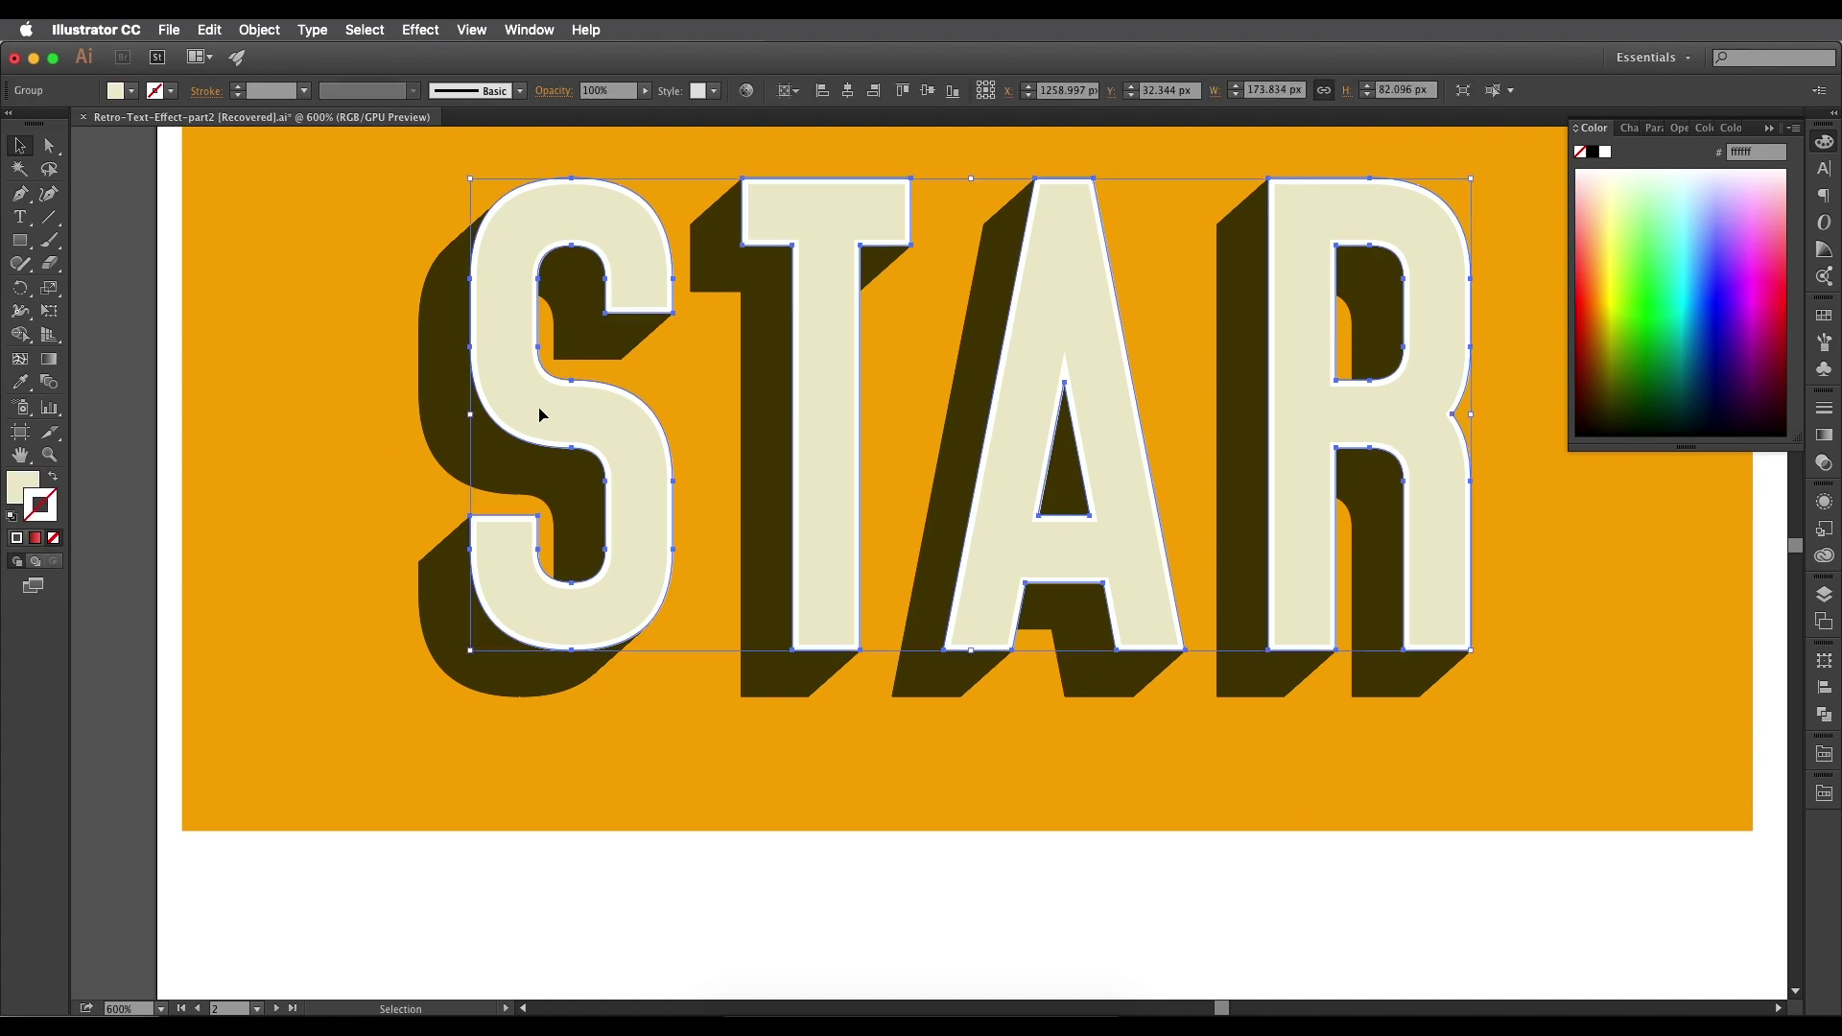
pyautogui.press('a')
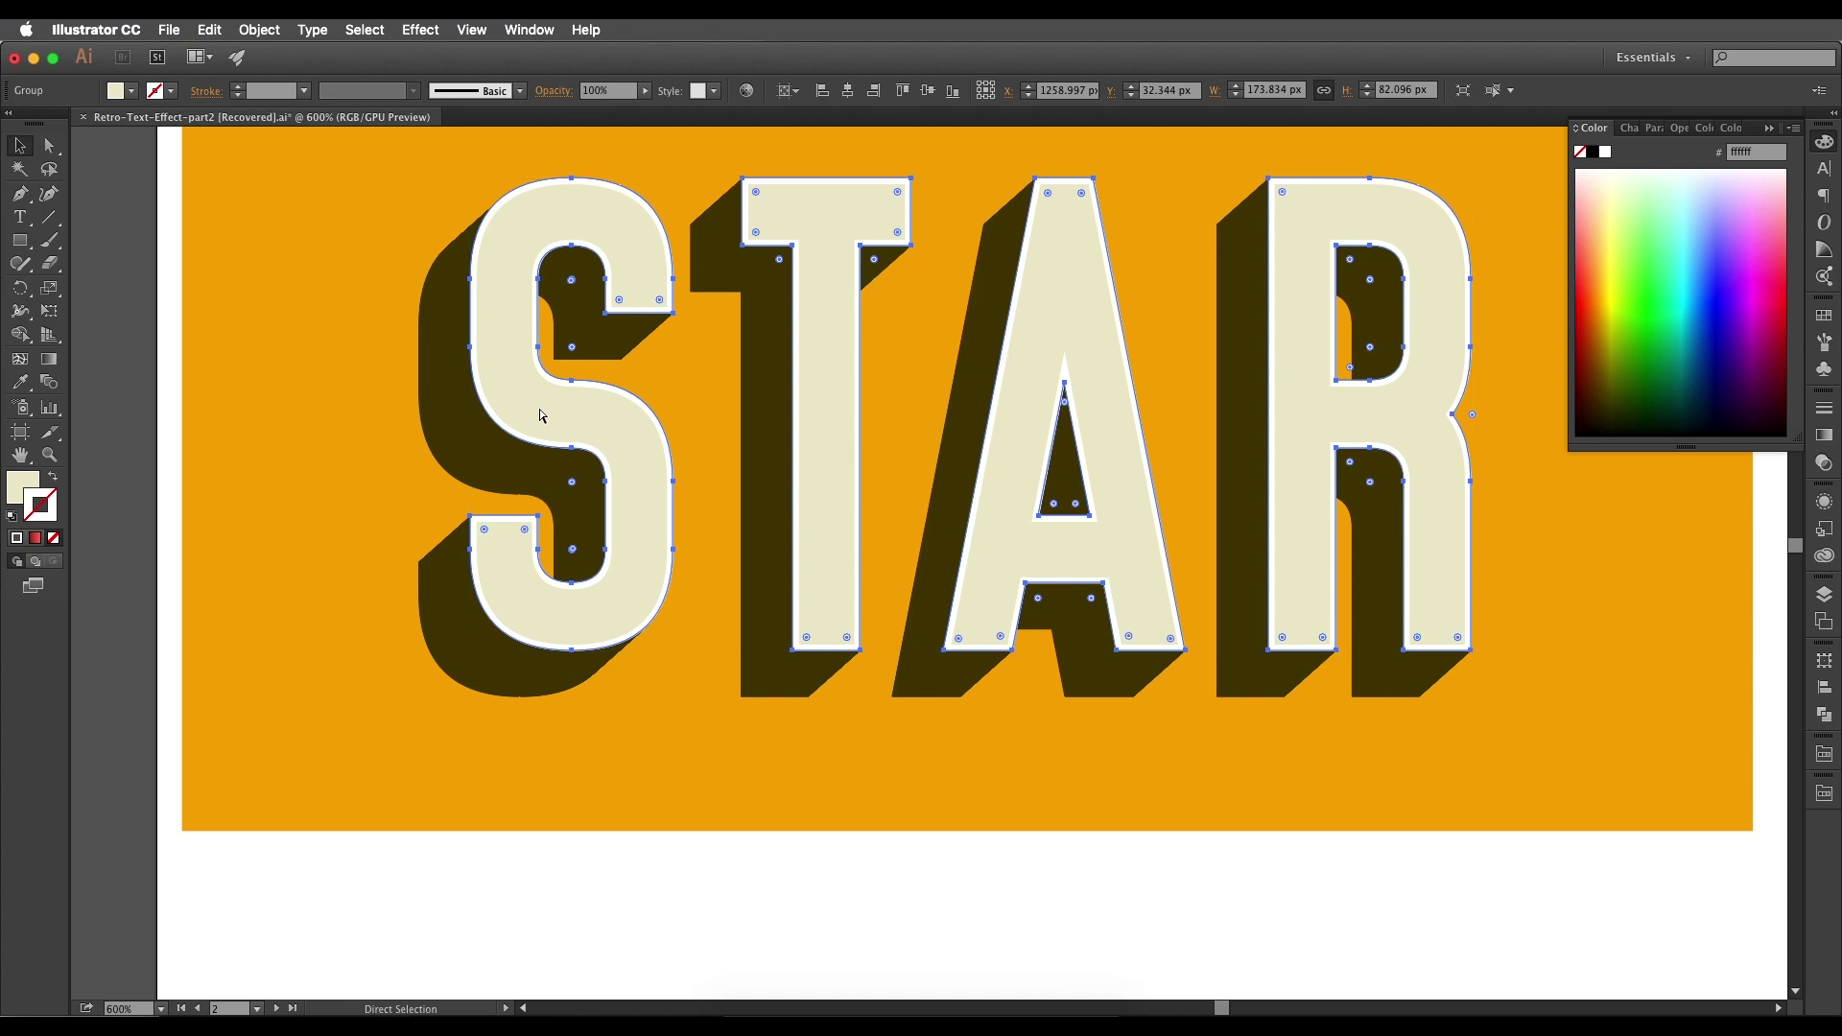
pyautogui.press('v')
pyautogui.moveTo(587, 383); pyautogui.dragTo(482, 560)
pyautogui.press('super+z')
pyautogui.press('space')
pyautogui.moveTo(554, 432); pyautogui.dragTo(622, 504)
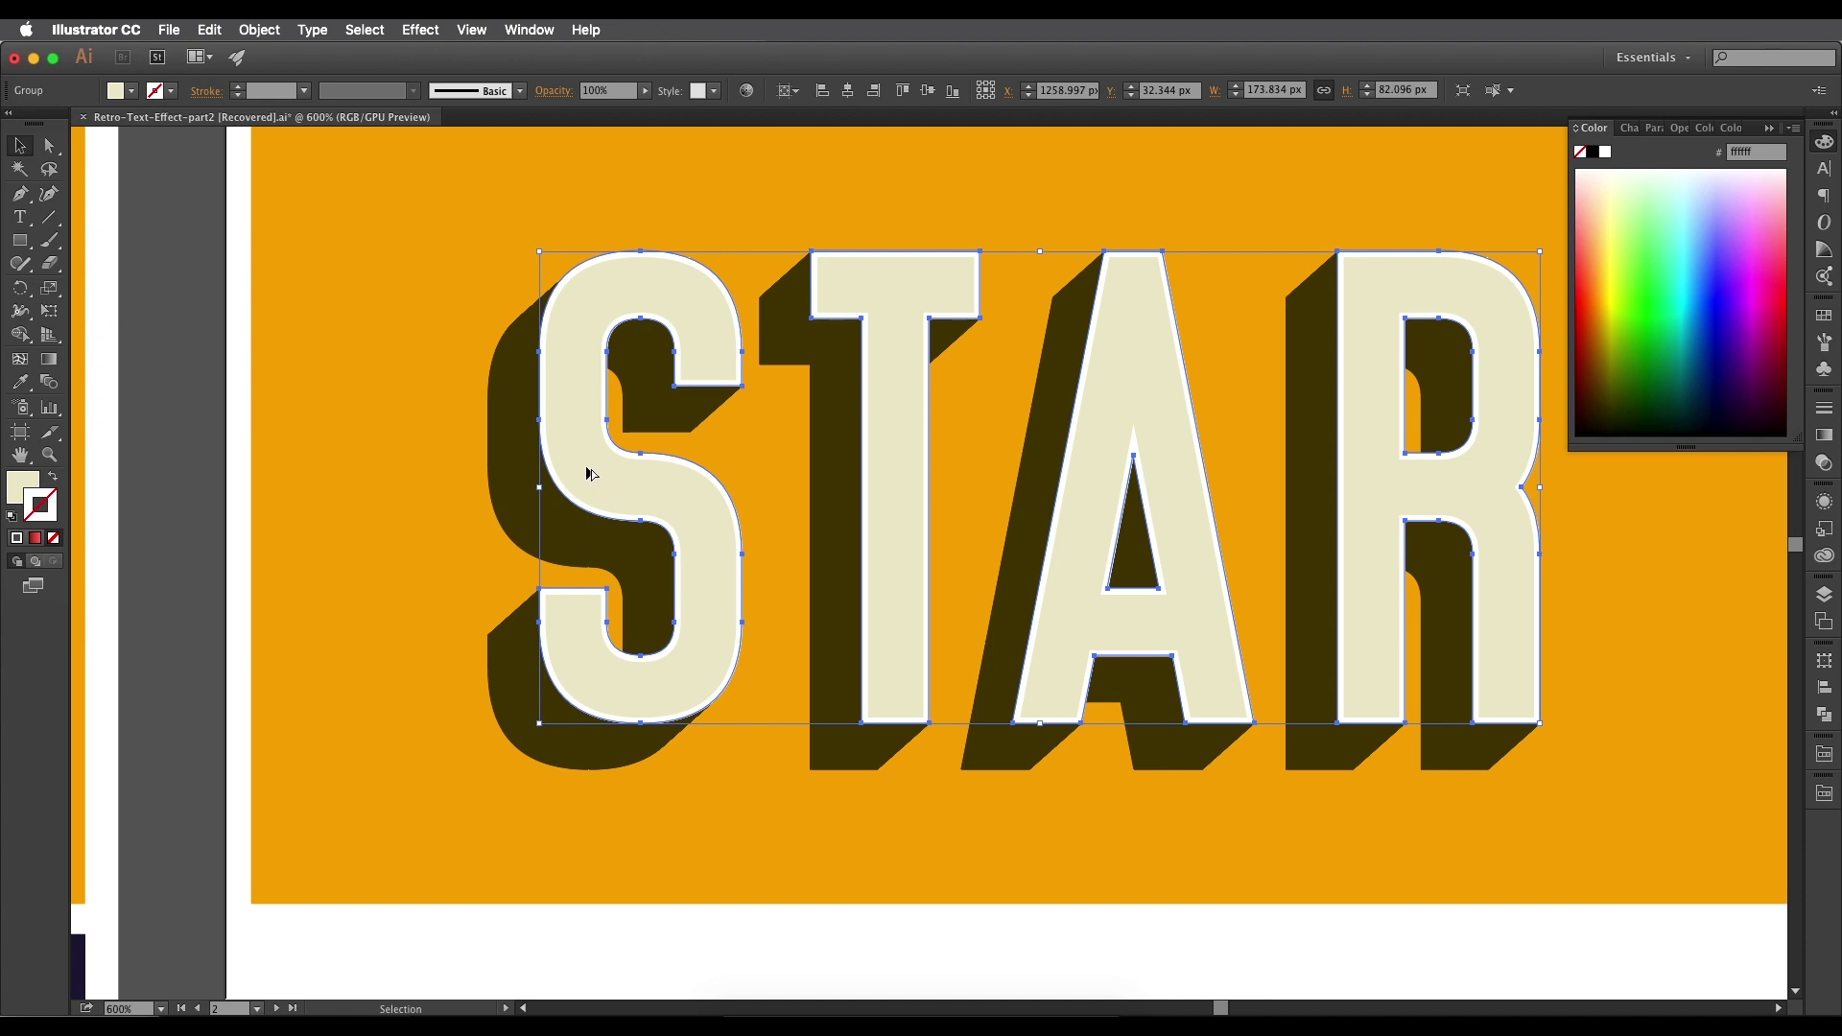
pyautogui.moveTo(589, 473); pyautogui.dragTo(959, 548)
pyautogui.scroll(-1, 699, 492)
pyautogui.scroll(1, 938, 465)
pyautogui.moveTo(938, 465); pyautogui.dragTo(703, 508)
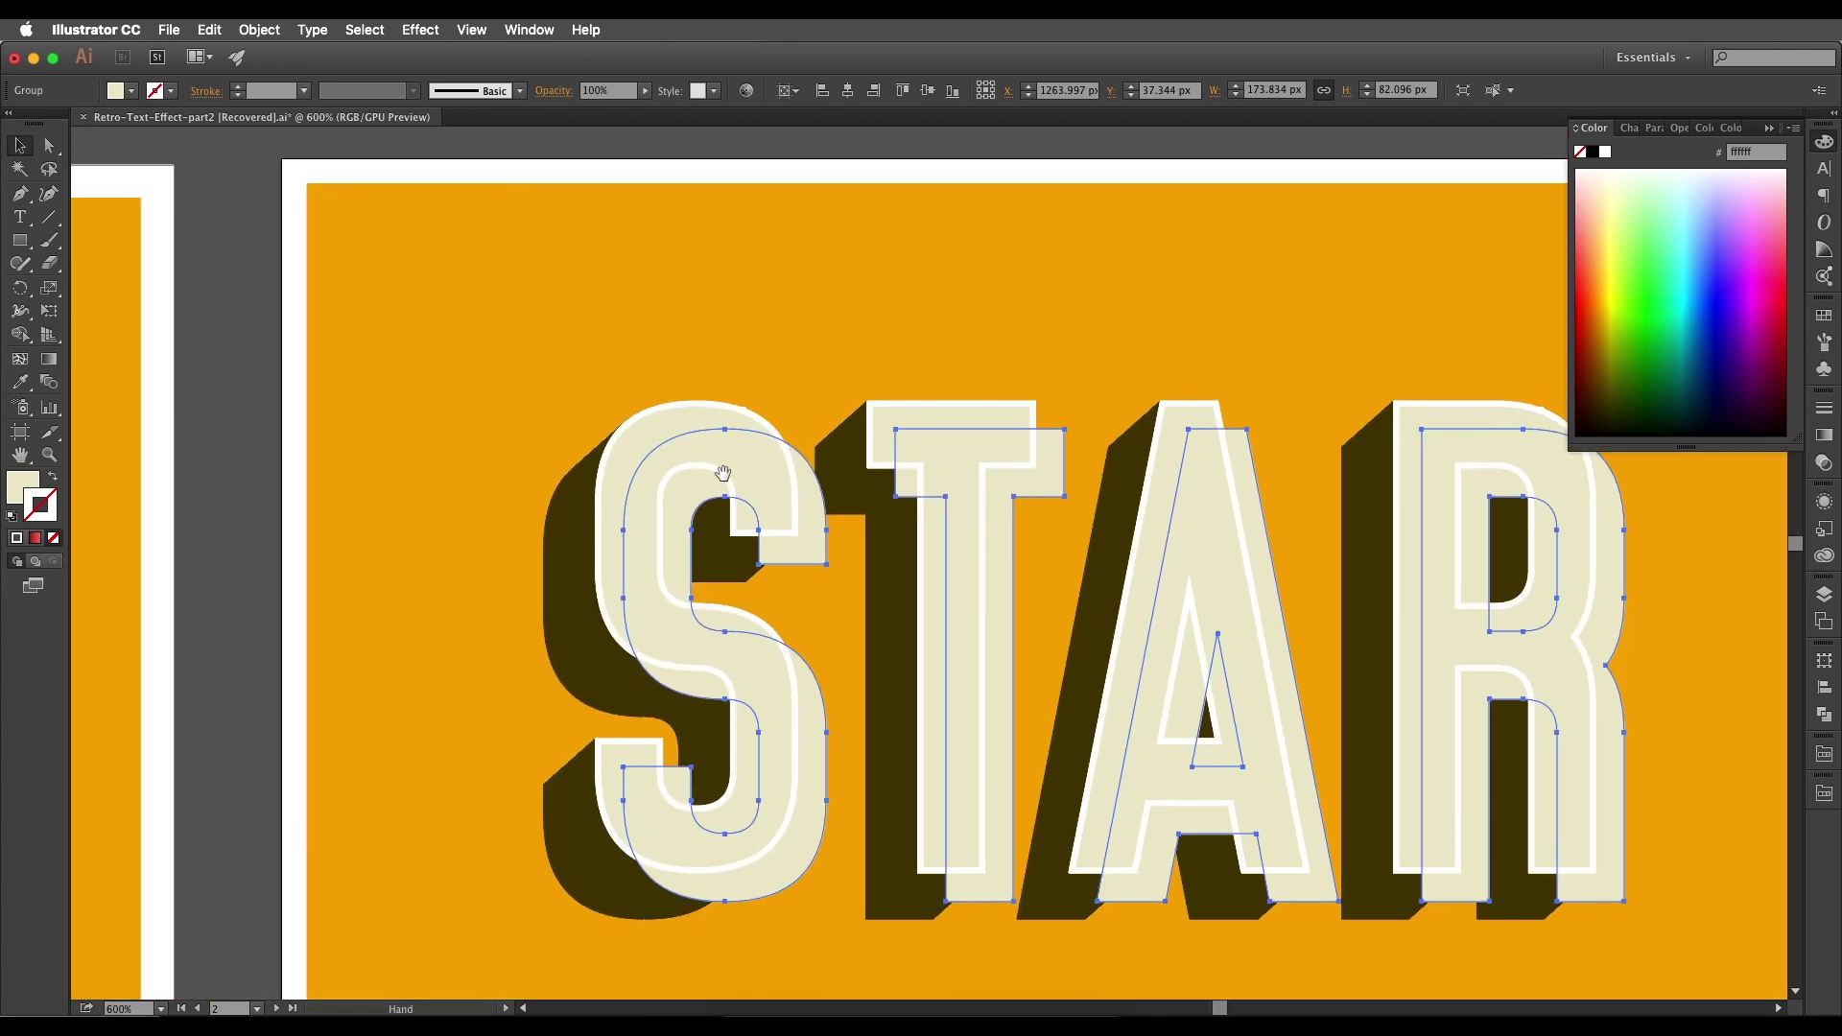
# Select the original cream STAR group with its offset copy and try subtracting the copy with the Pathfinder Minus Front operation.
pyautogui.click(645, 434)
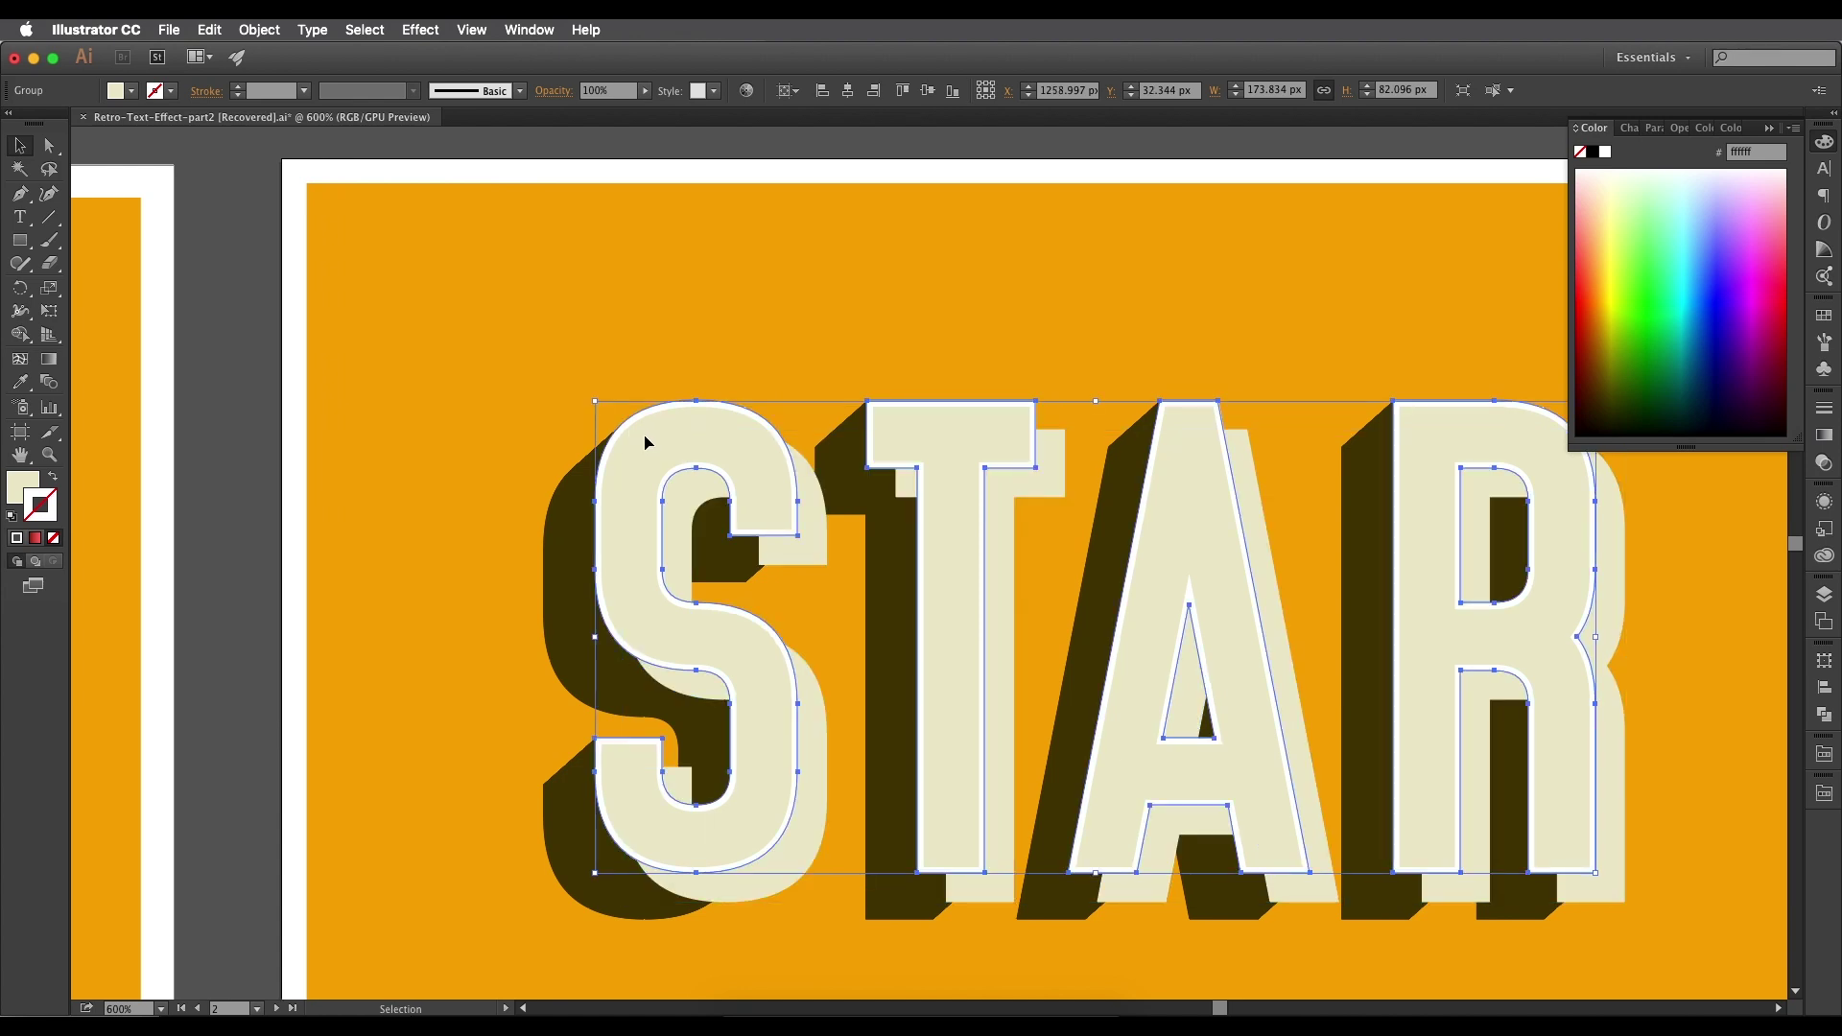
pyautogui.keyDown('shift'); pyautogui.click(822, 522); pyautogui.keyUp('shift')
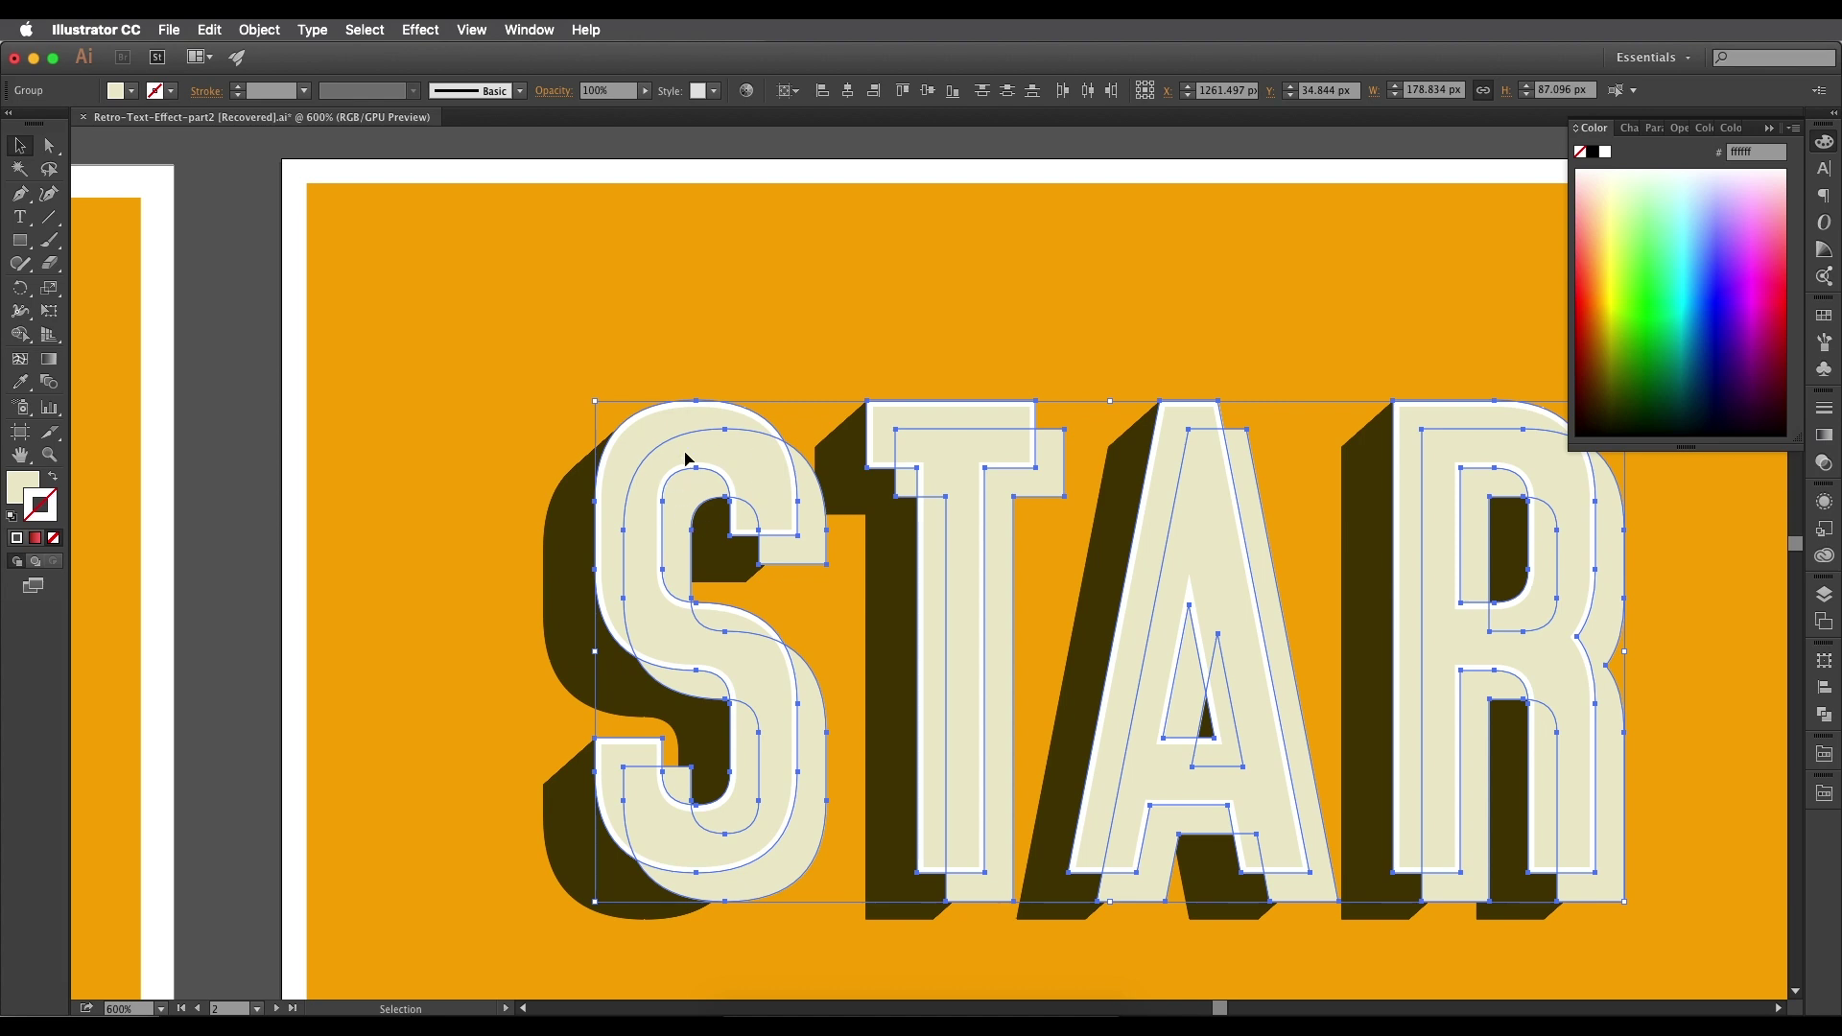
pyautogui.press('super+minus')
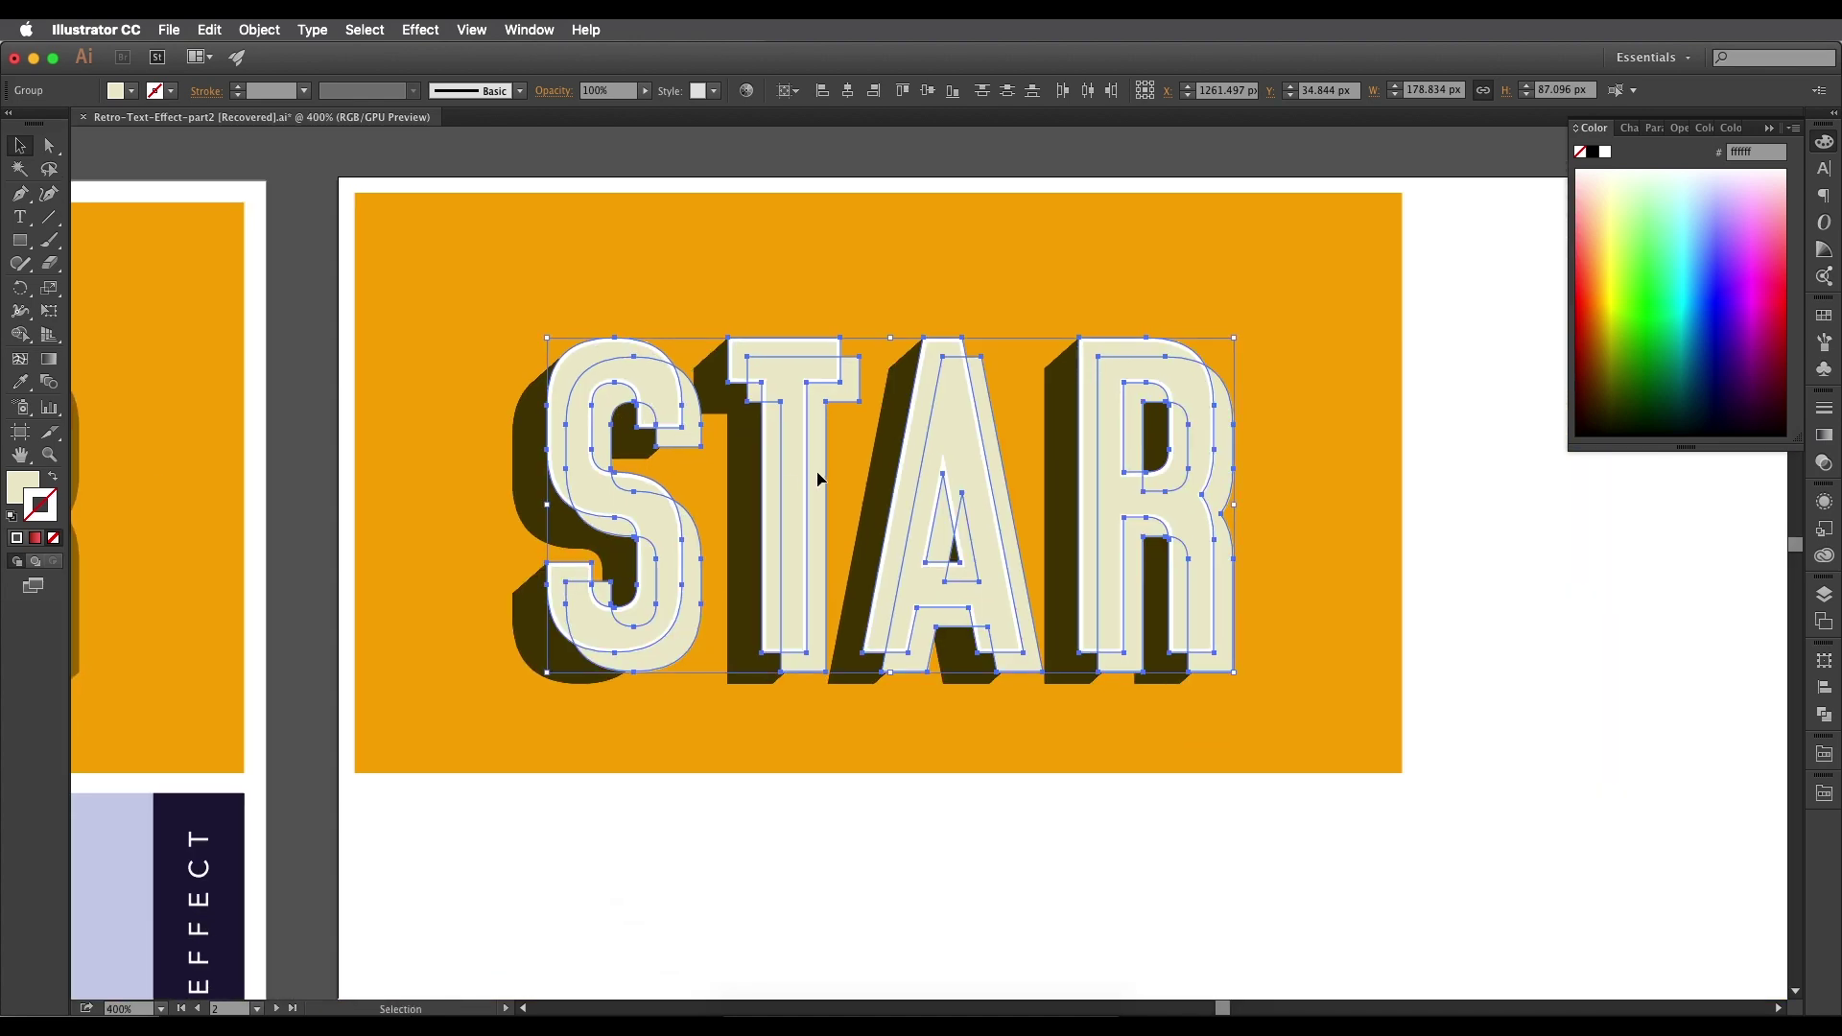
pyautogui.scroll(2, 1095, 564)
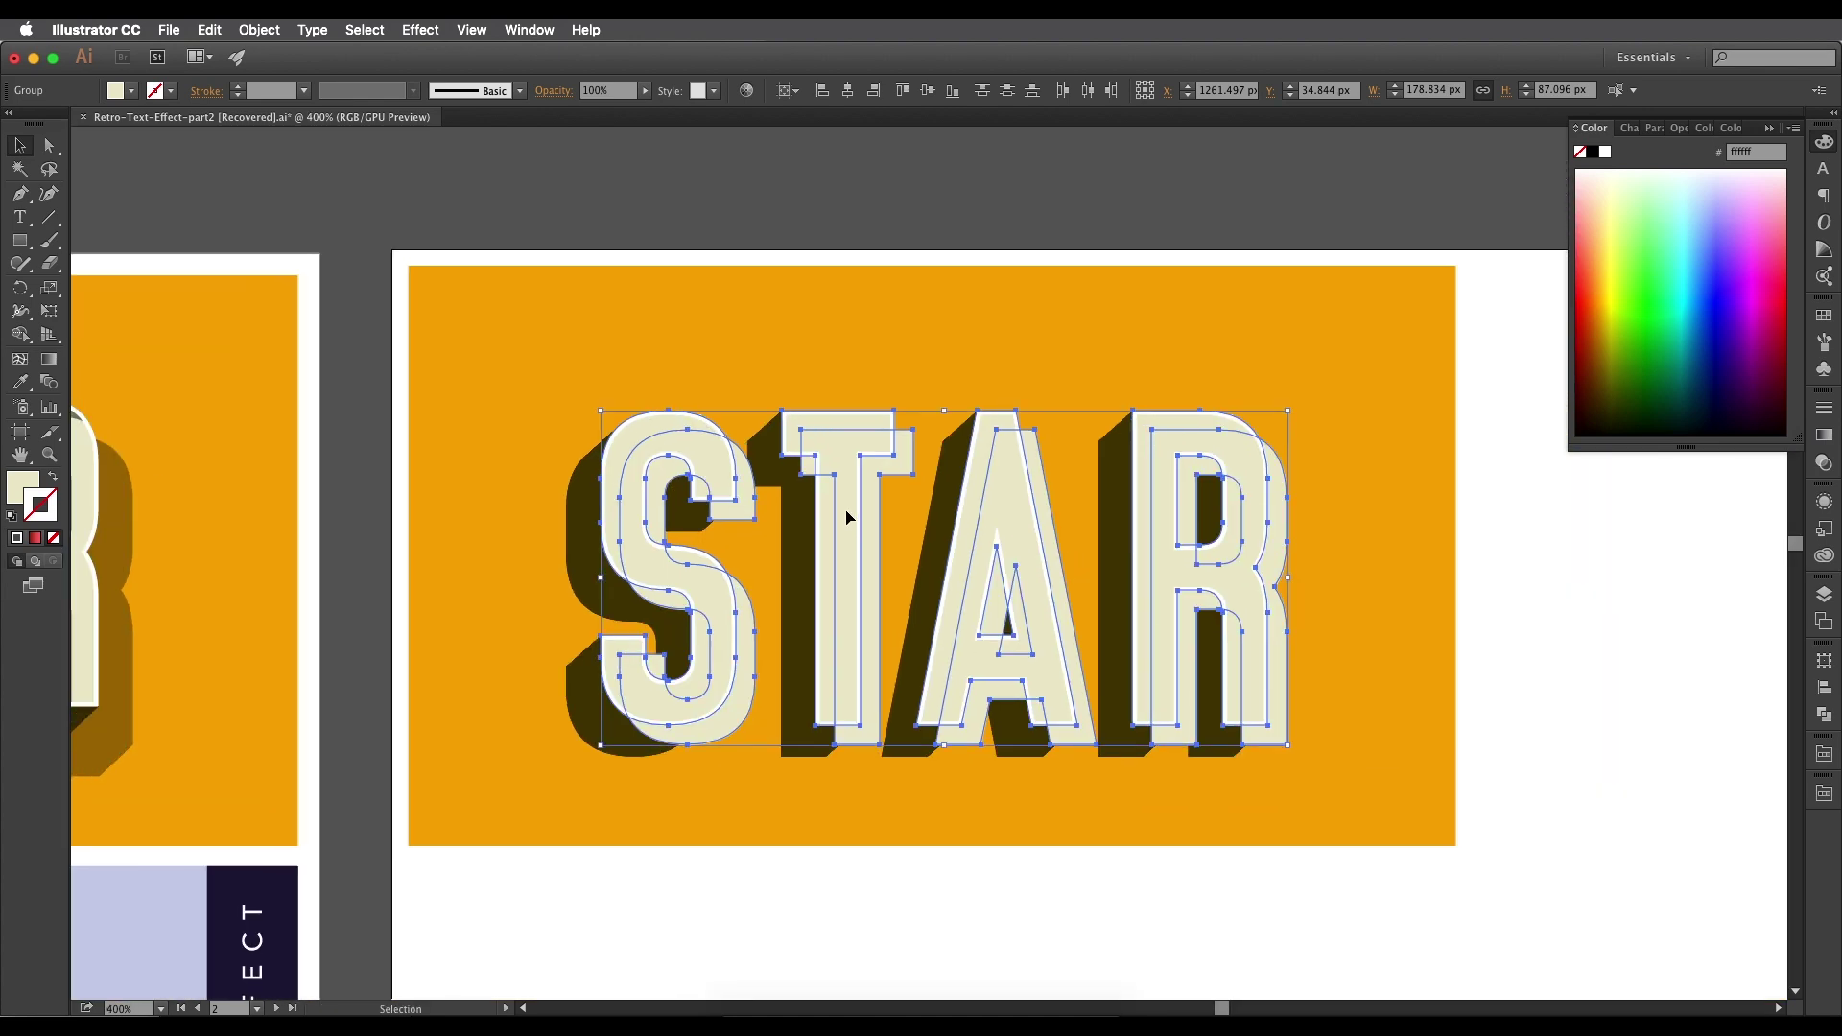
pyautogui.scroll(-1, 918, 597)
pyautogui.hscroll(2, 918, 597)
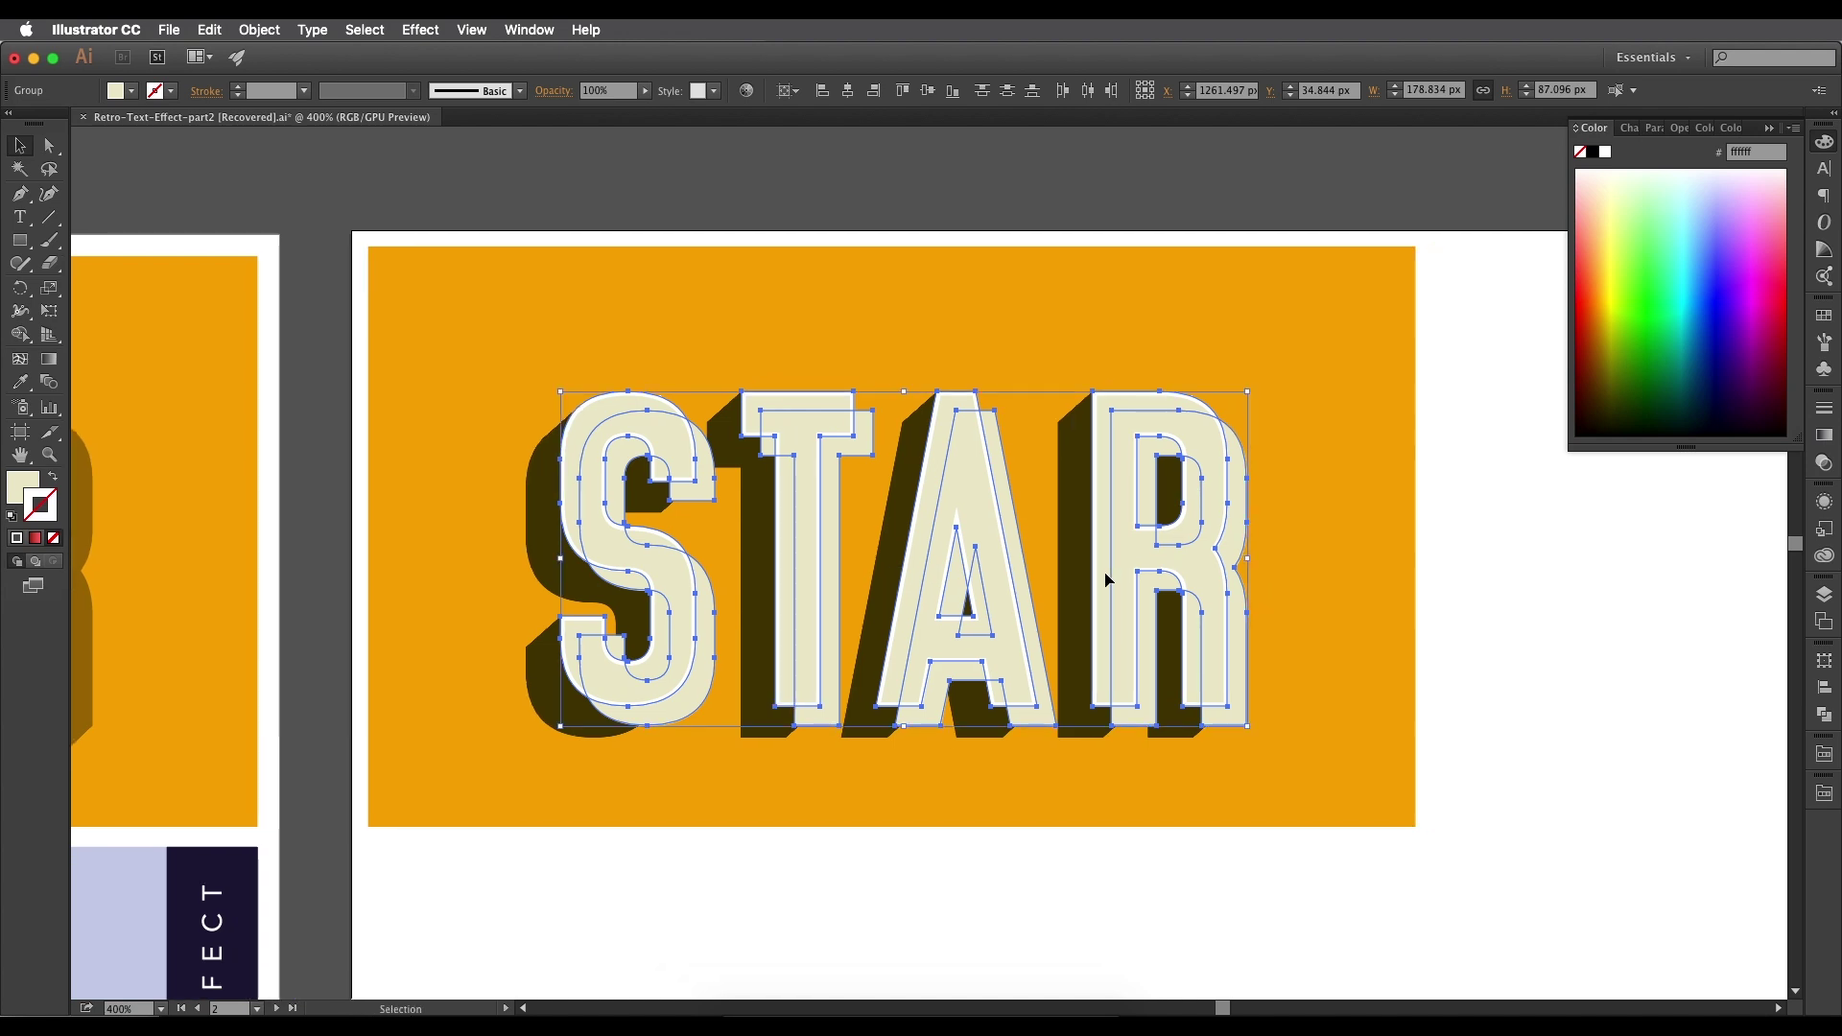
pyautogui.click(1825, 715)
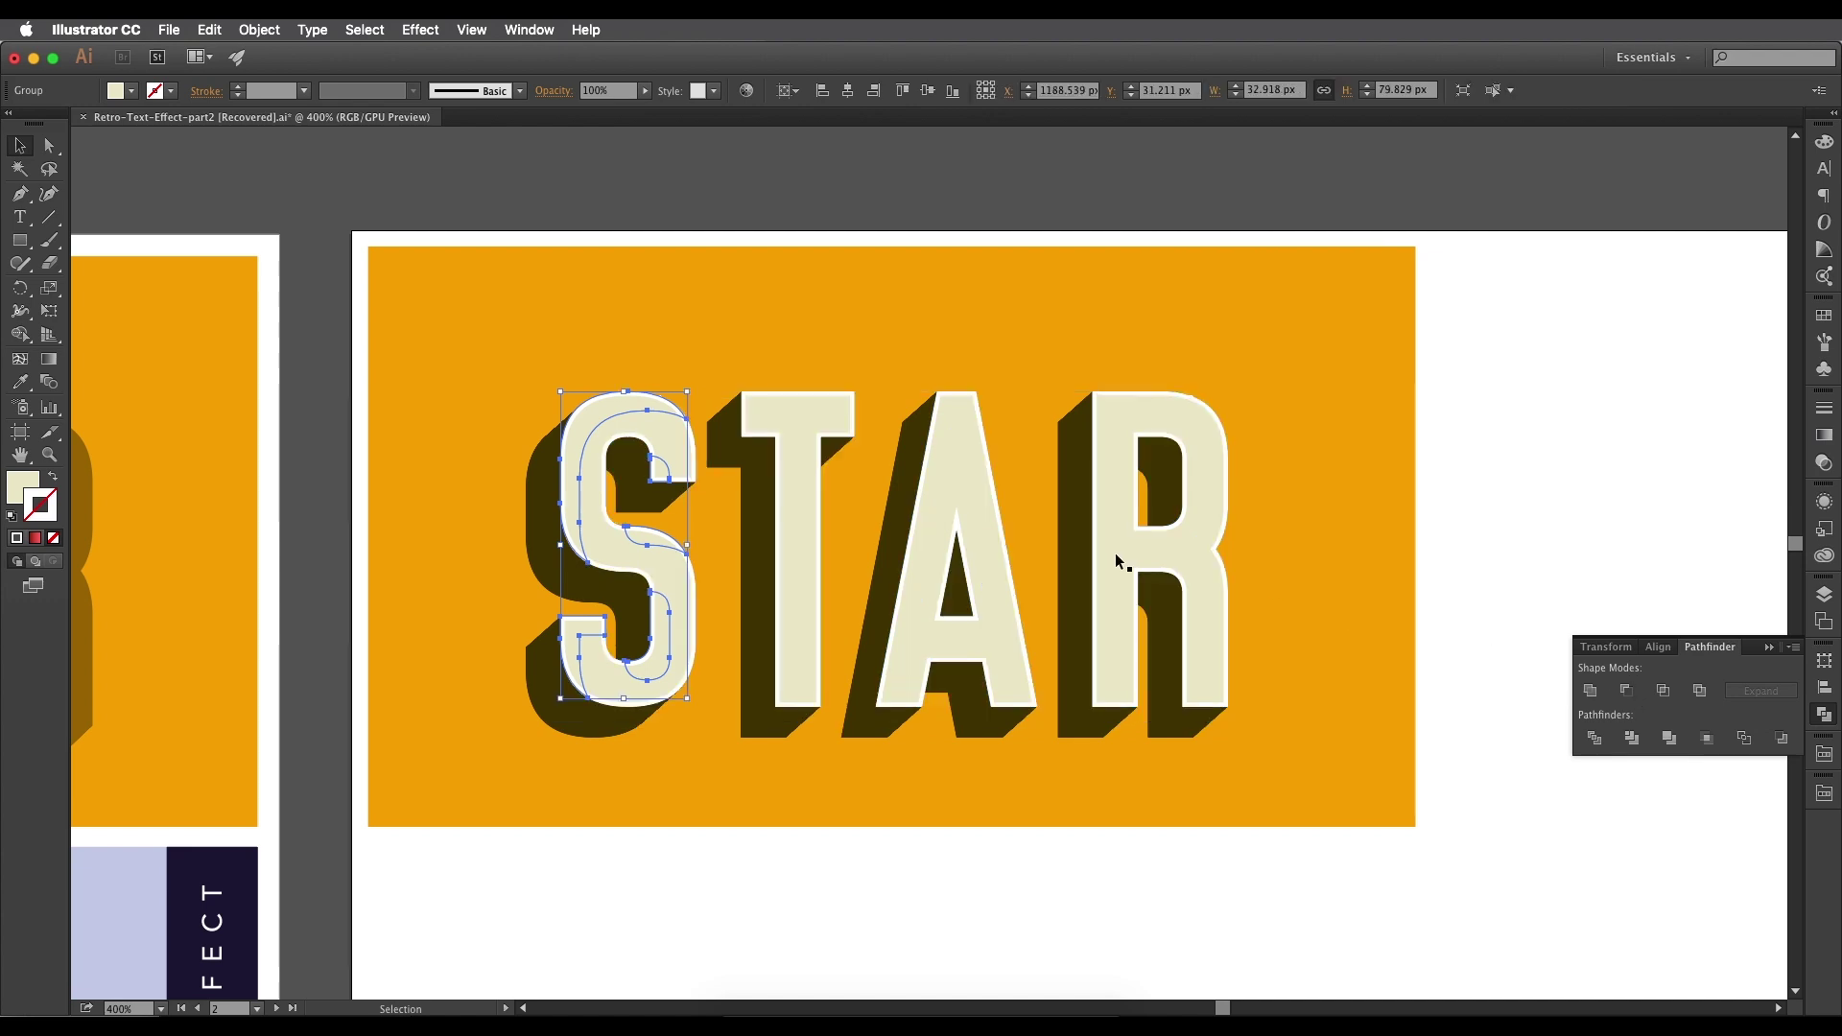
pyautogui.moveTo(910, 509); pyautogui.dragTo(1024, 538)
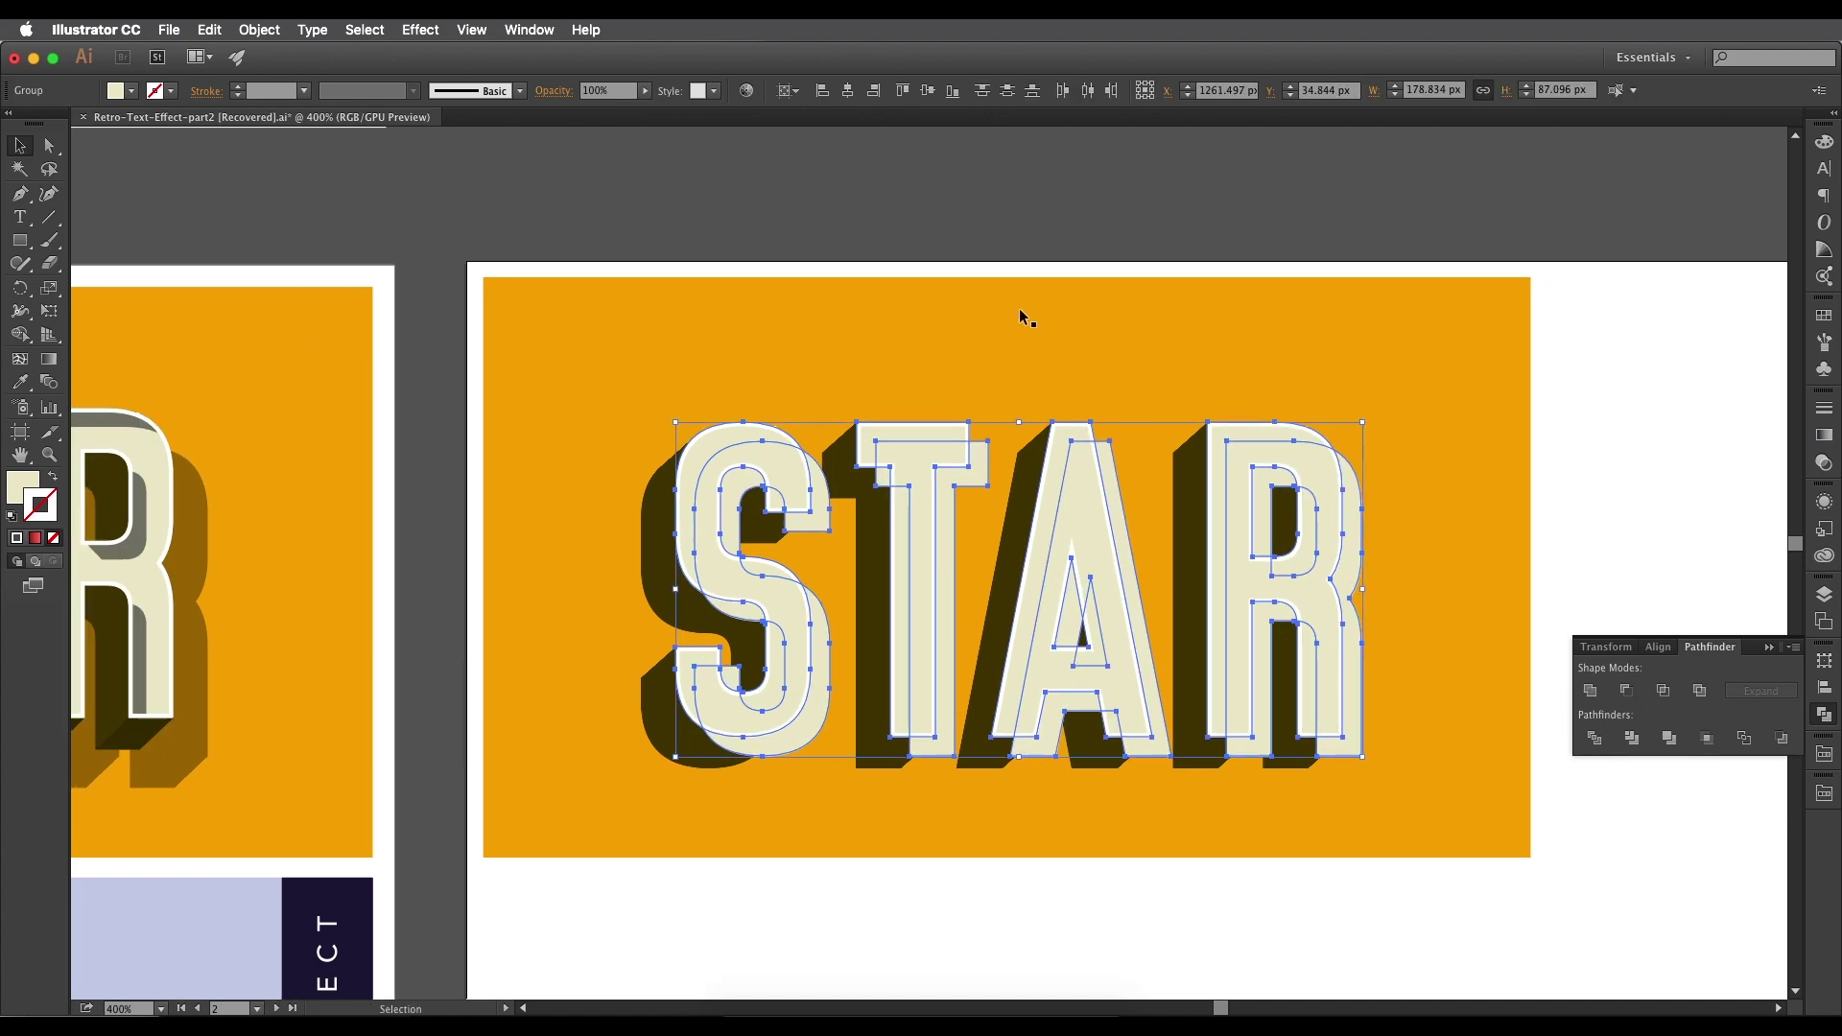
# Ungroup the original cream STAR lettering and combine its letters into a single compound path.
pyautogui.click(1022, 234)
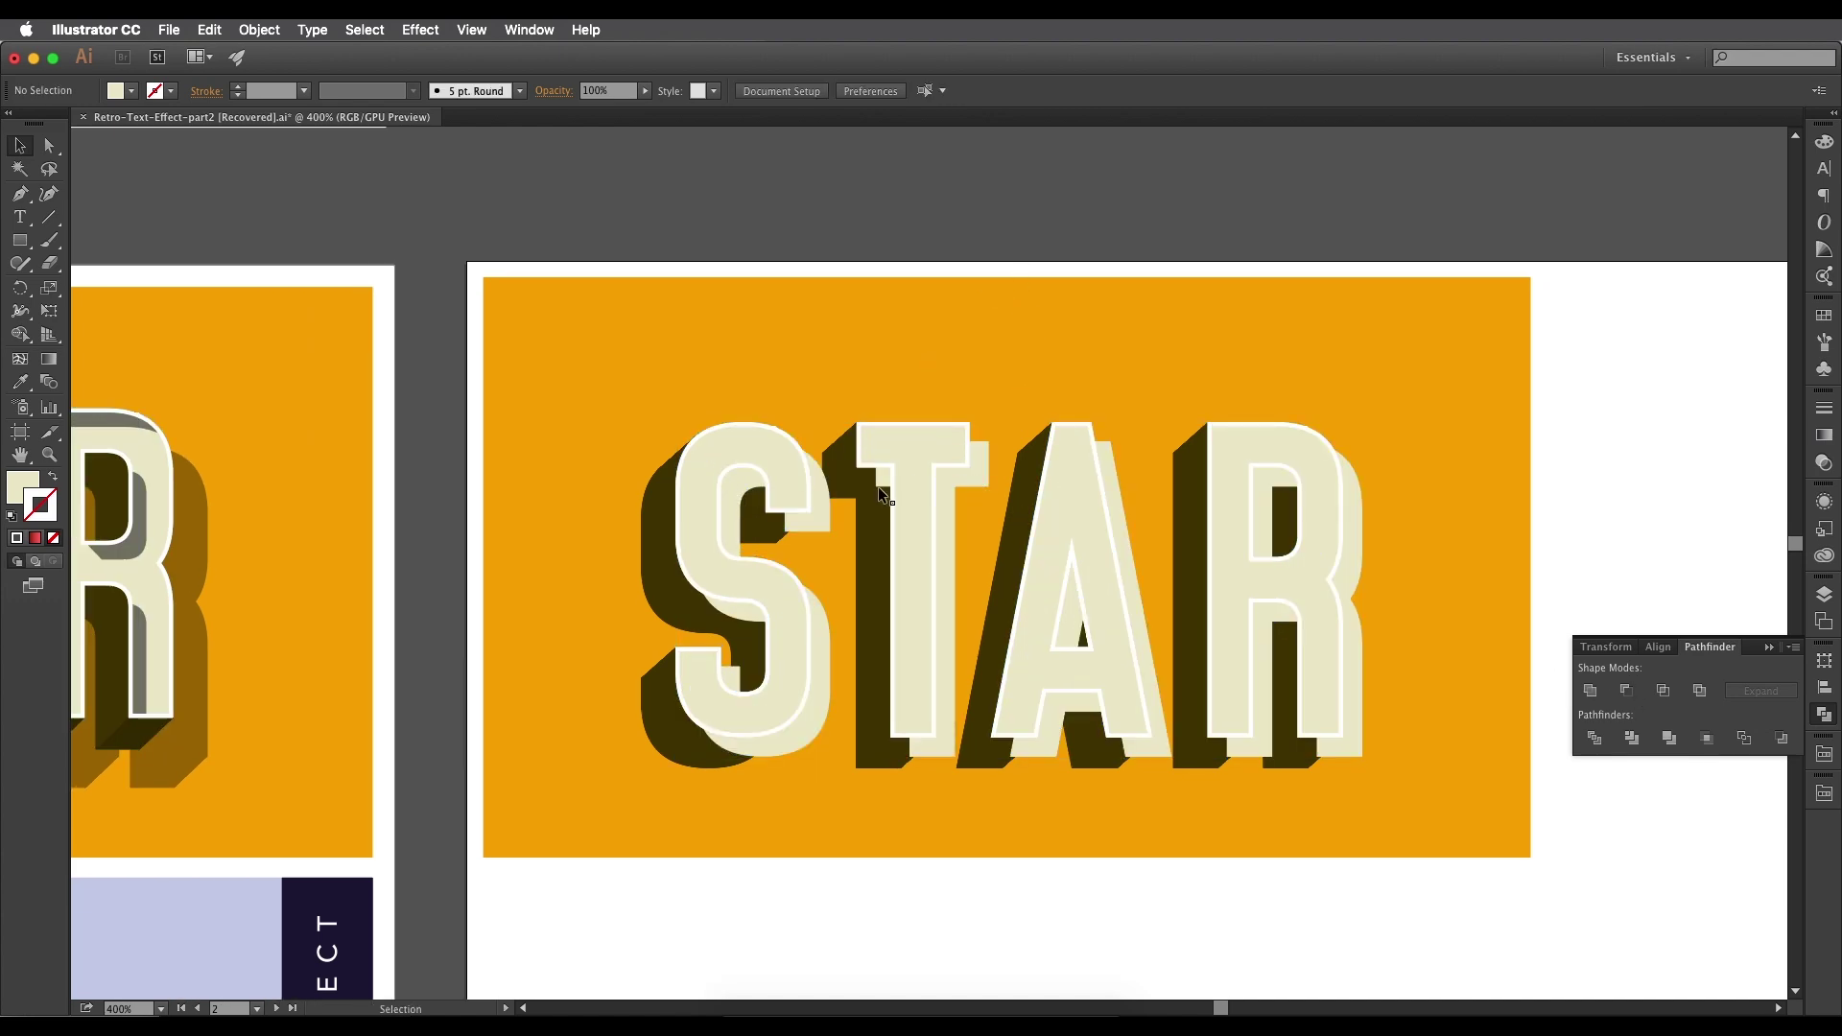
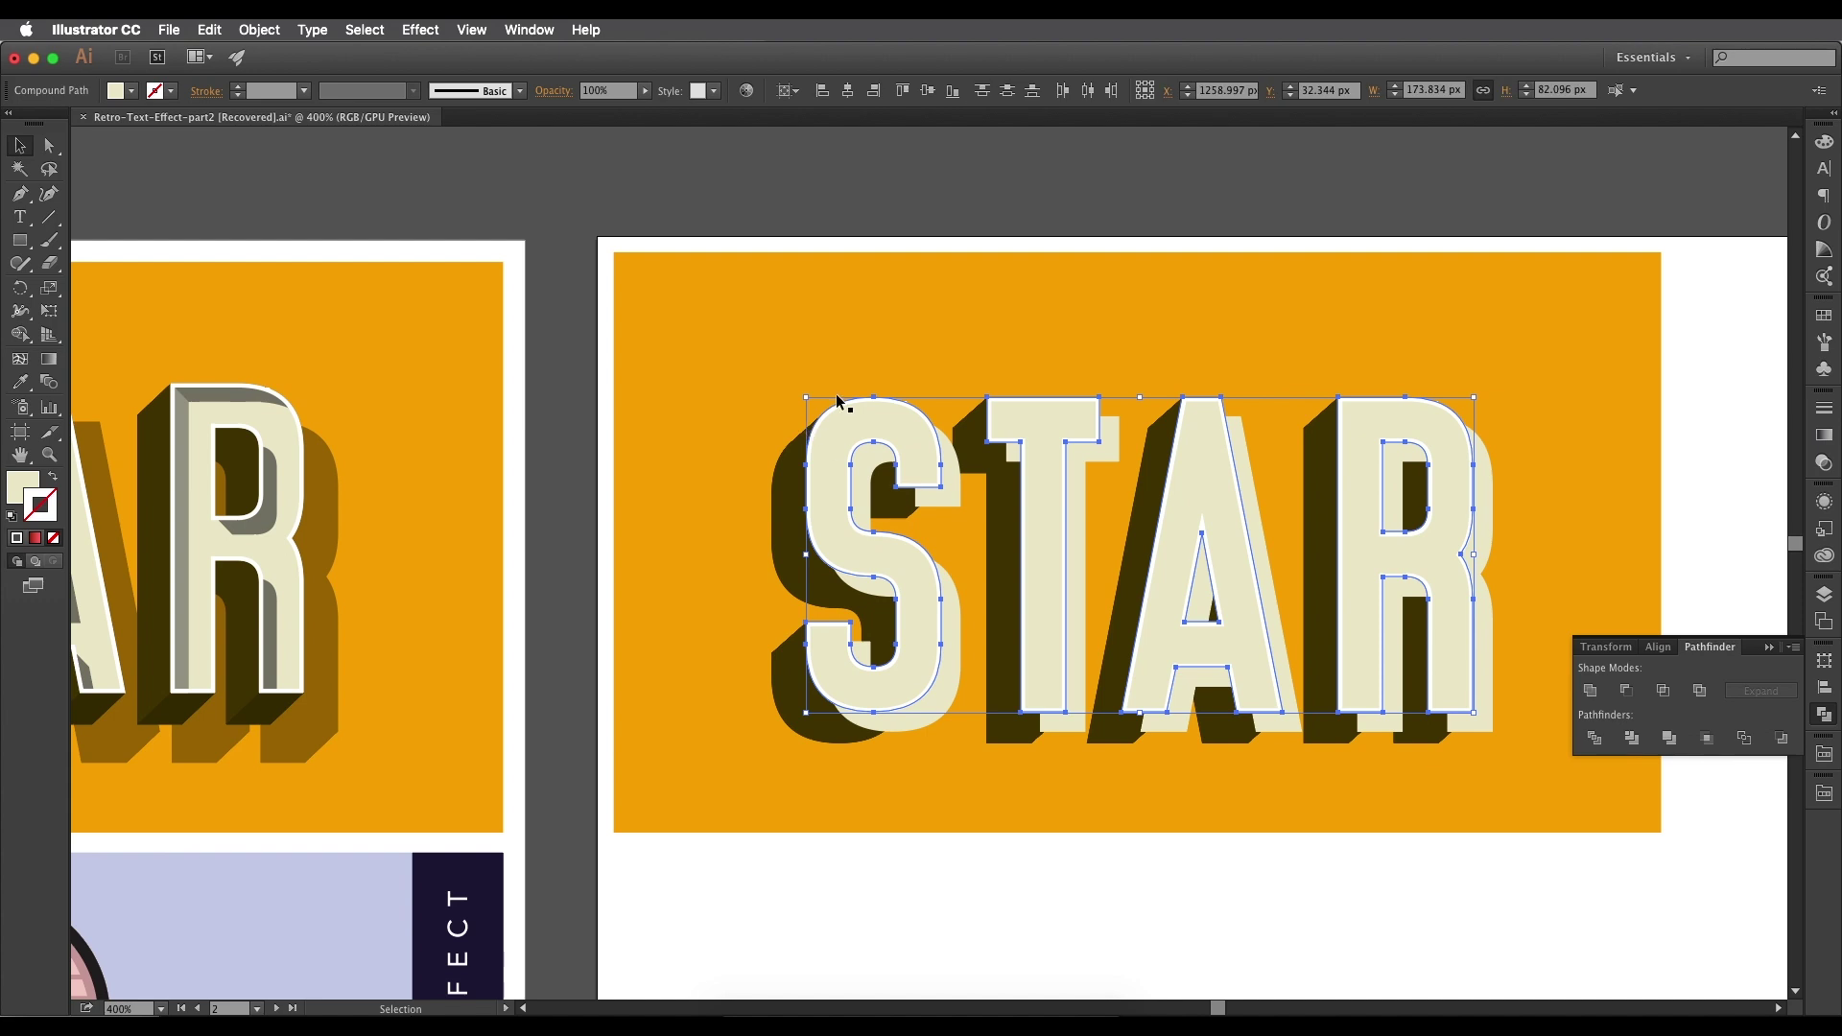
pyautogui.click(261, 30)
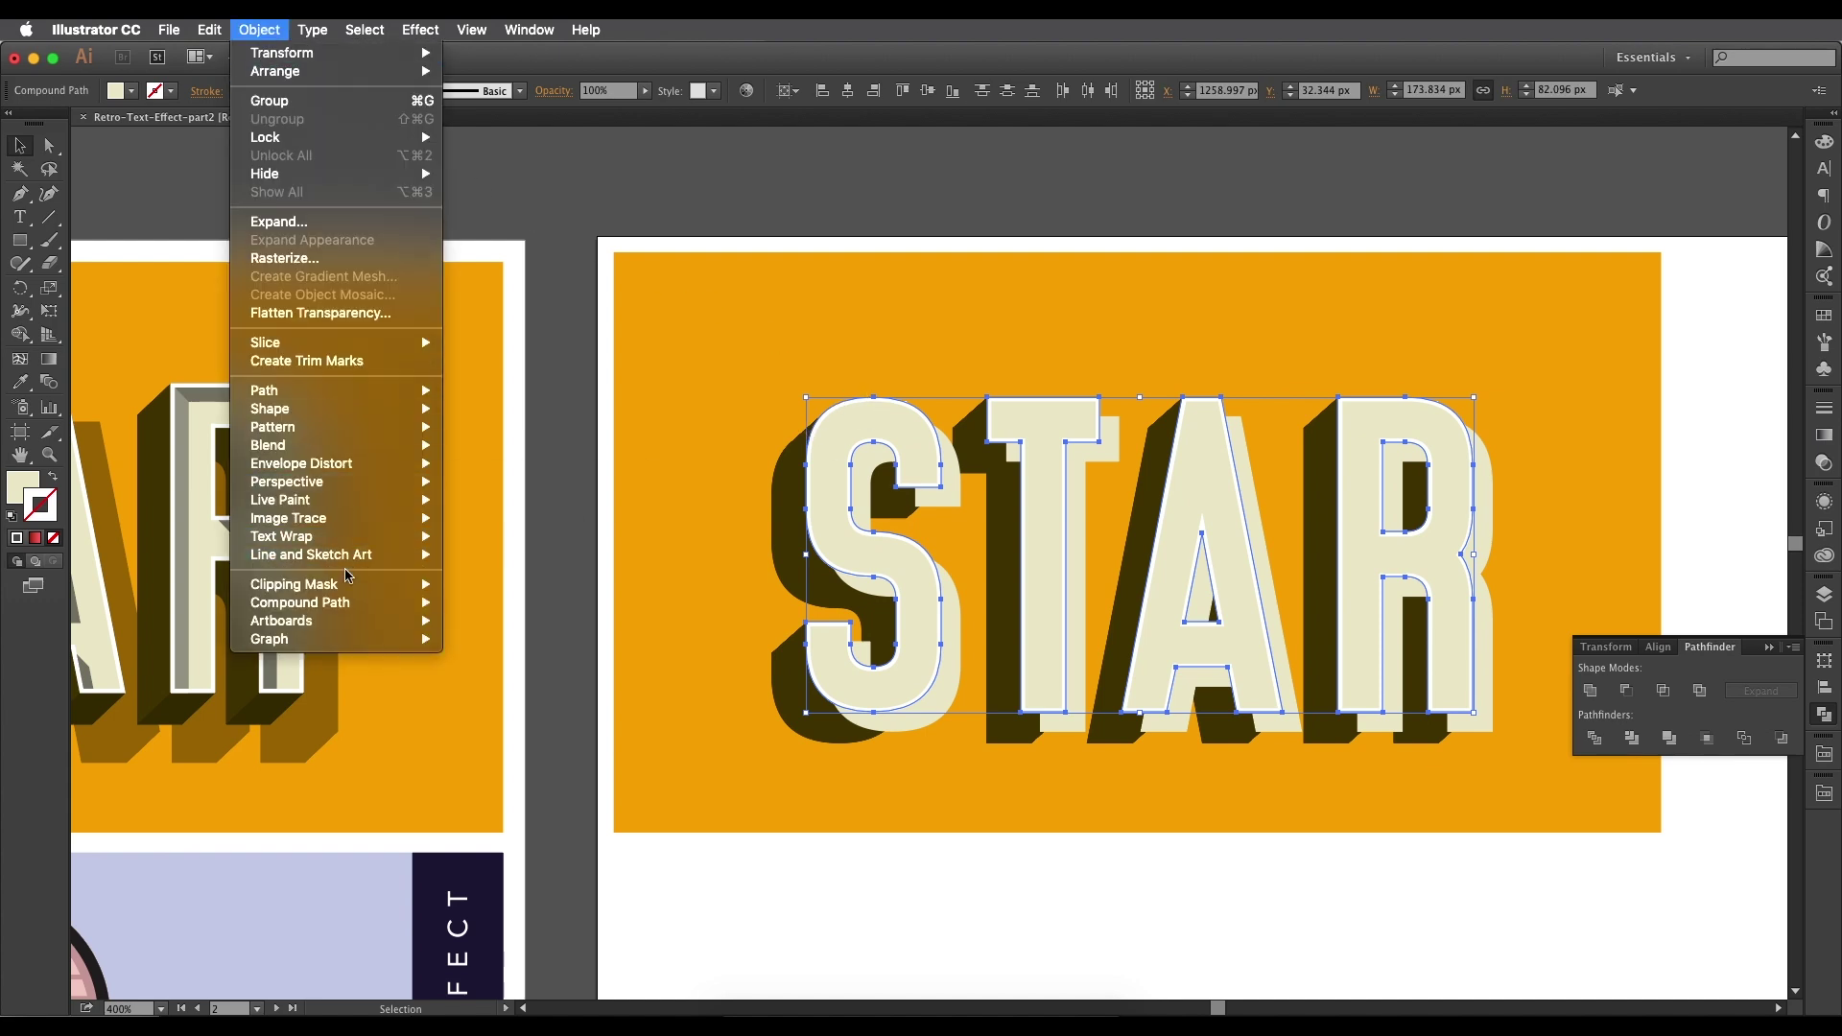
pyautogui.moveTo(350, 604)
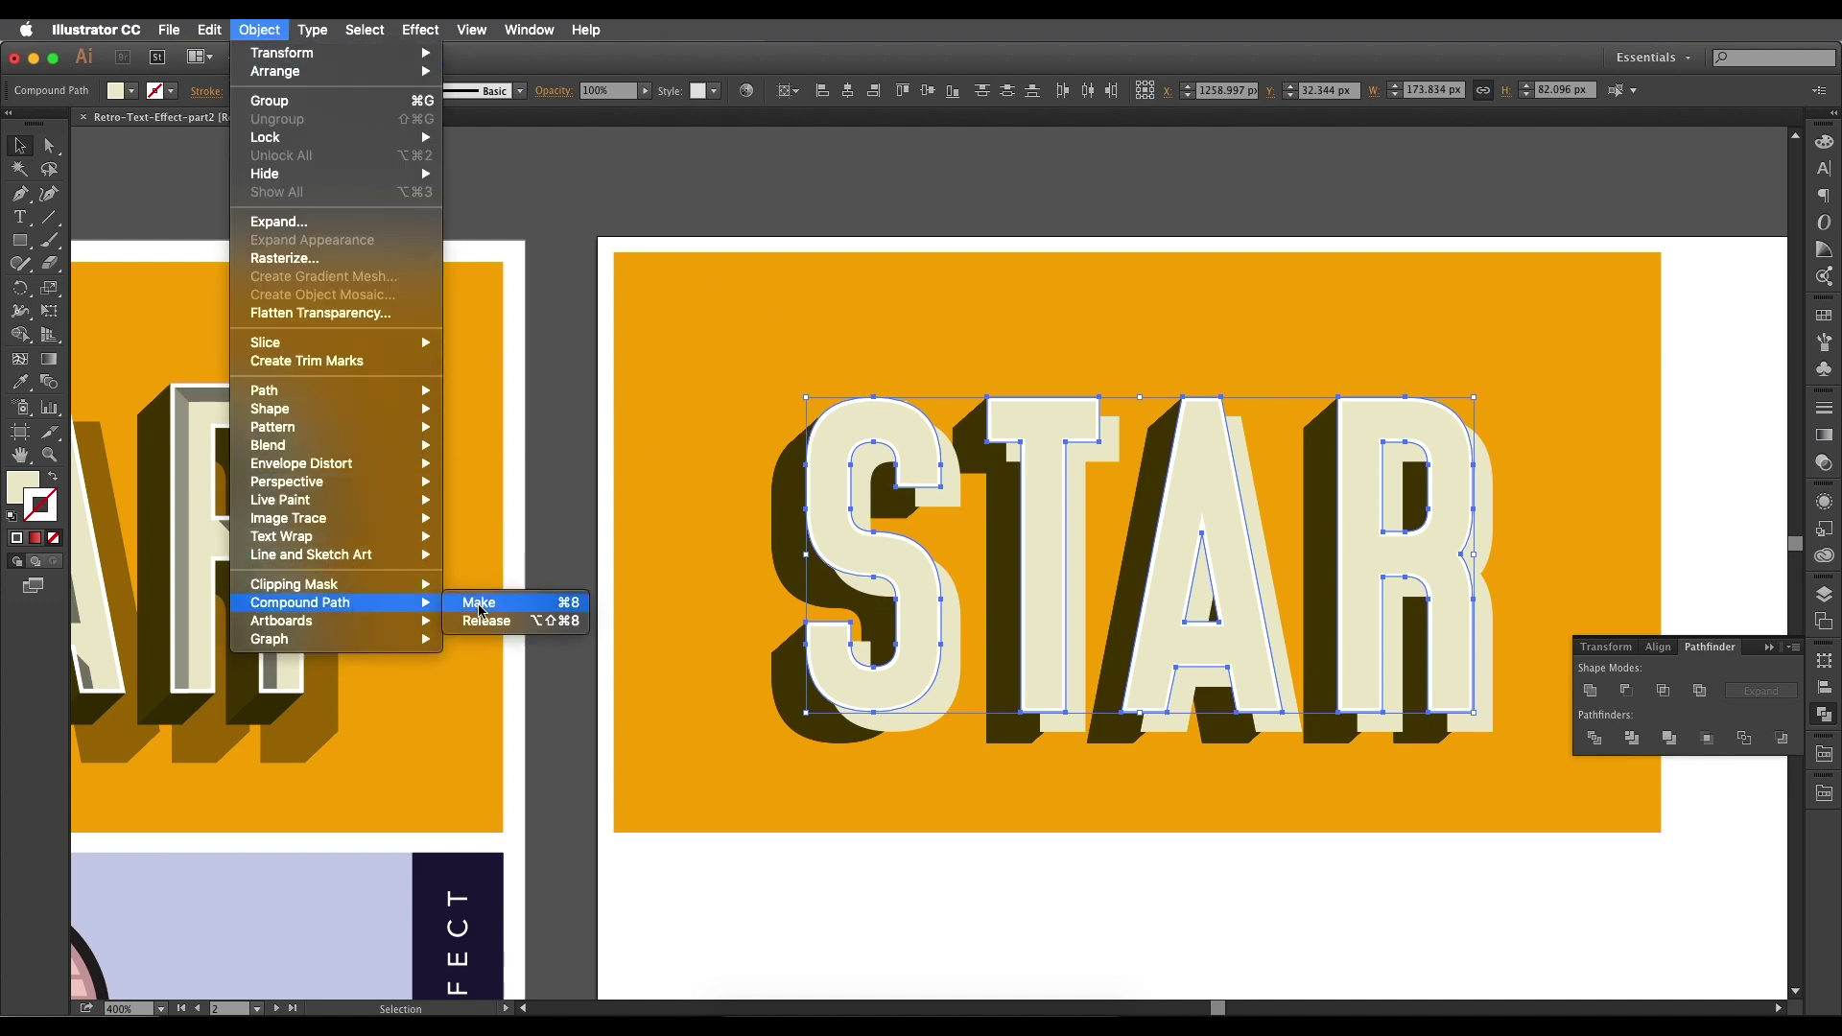
pyautogui.click(478, 603)
pyautogui.hscroll(5, 600, 617)
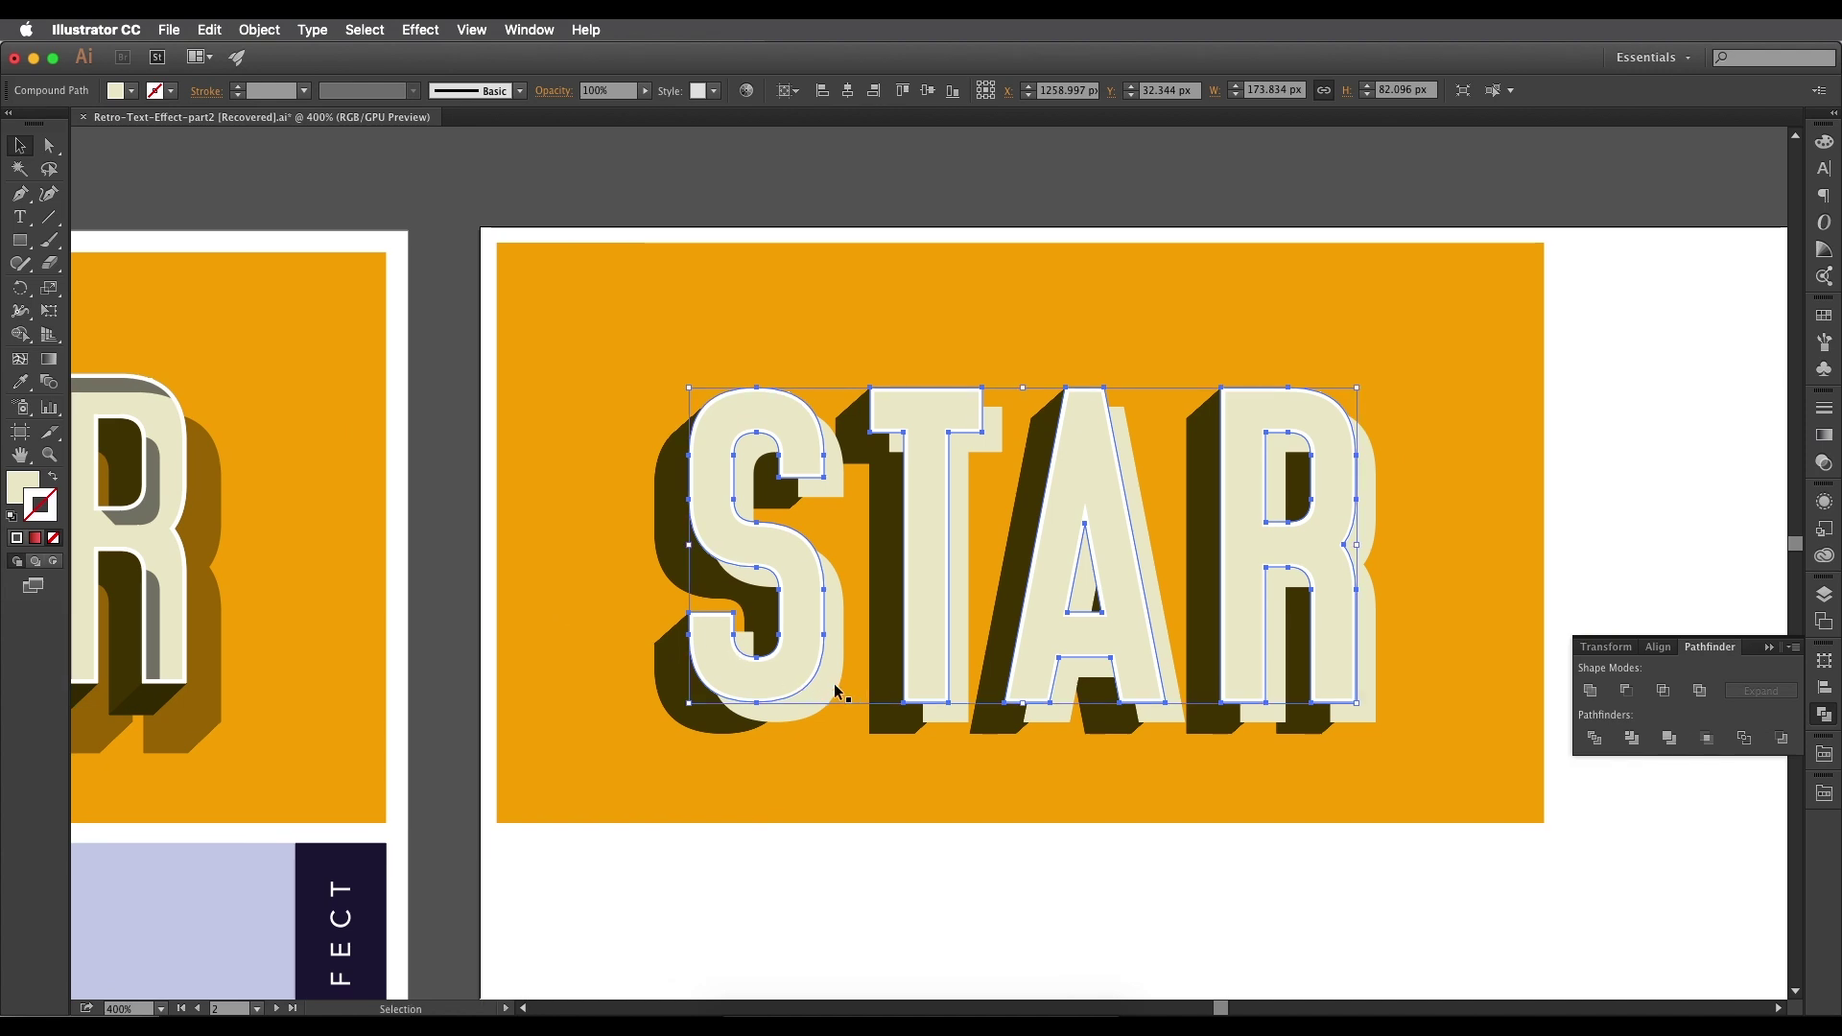
# Ungroup the offset copy of the cream STAR lettering and combine its letters into a single compound path.
pyautogui.click(817, 673)
pyautogui.rightClick(817, 658)
pyautogui.moveTo(859, 803)
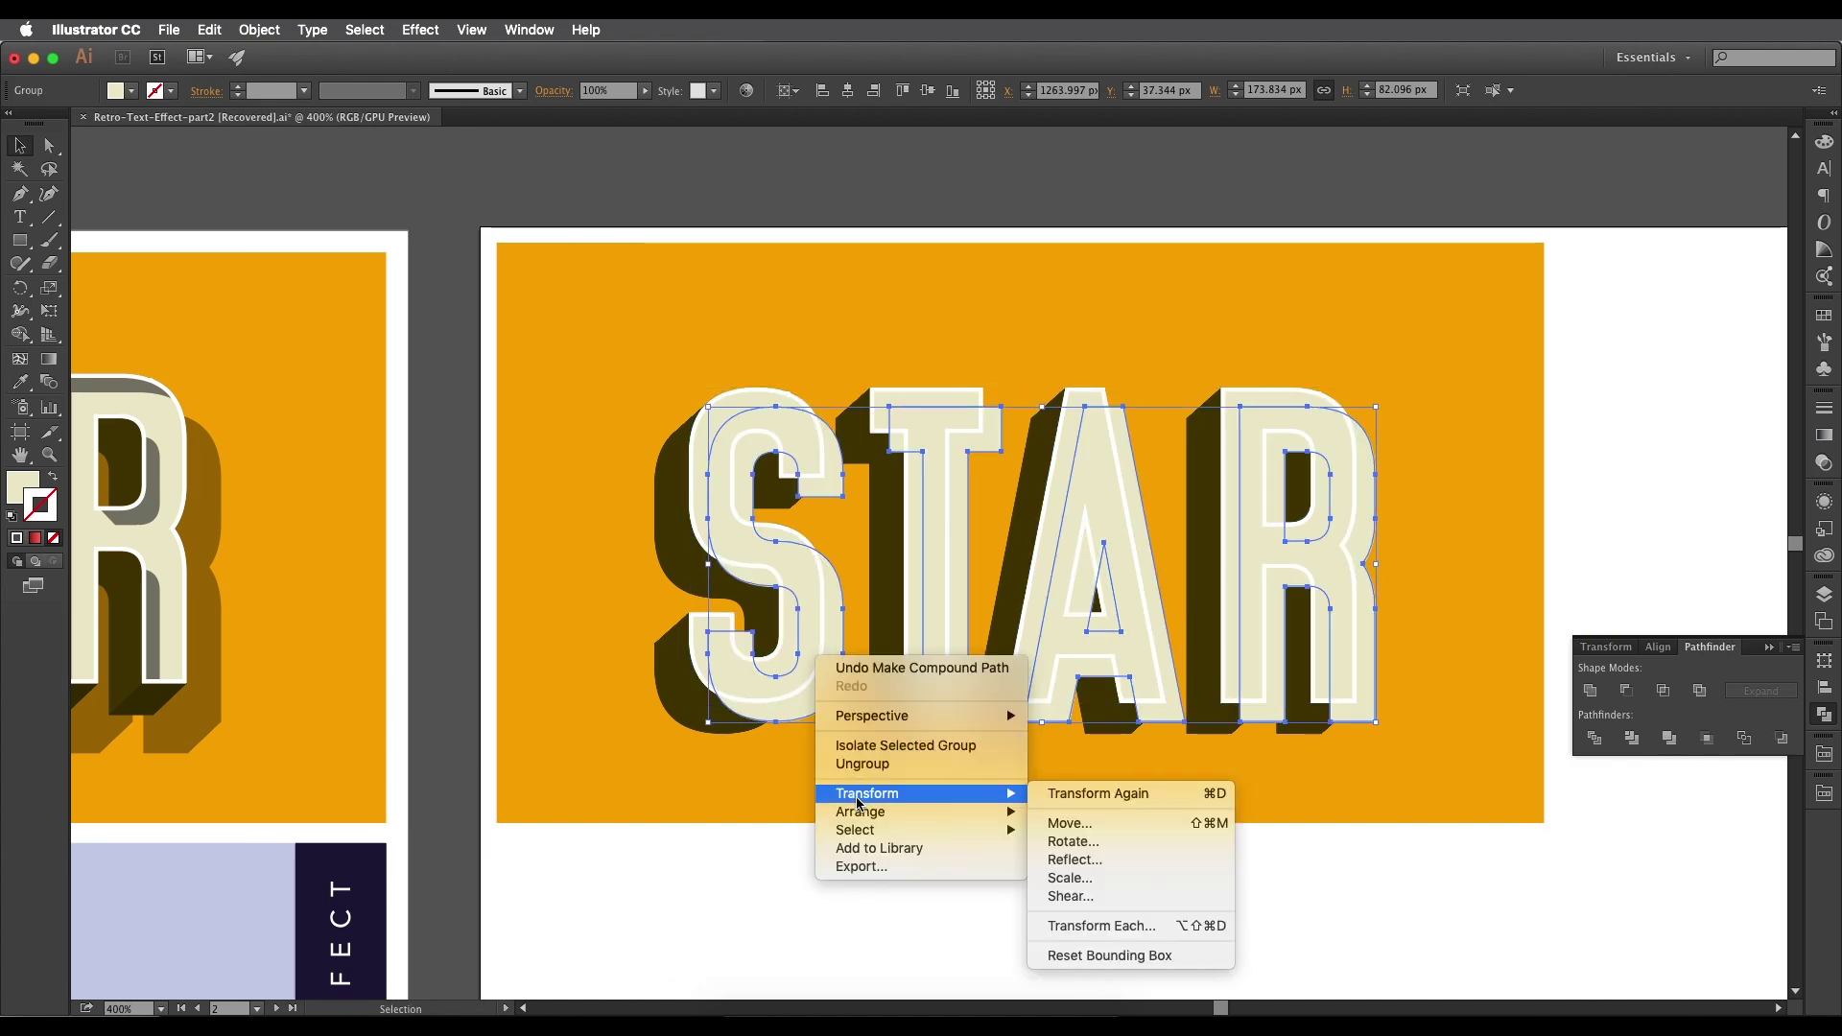
pyautogui.click(863, 764)
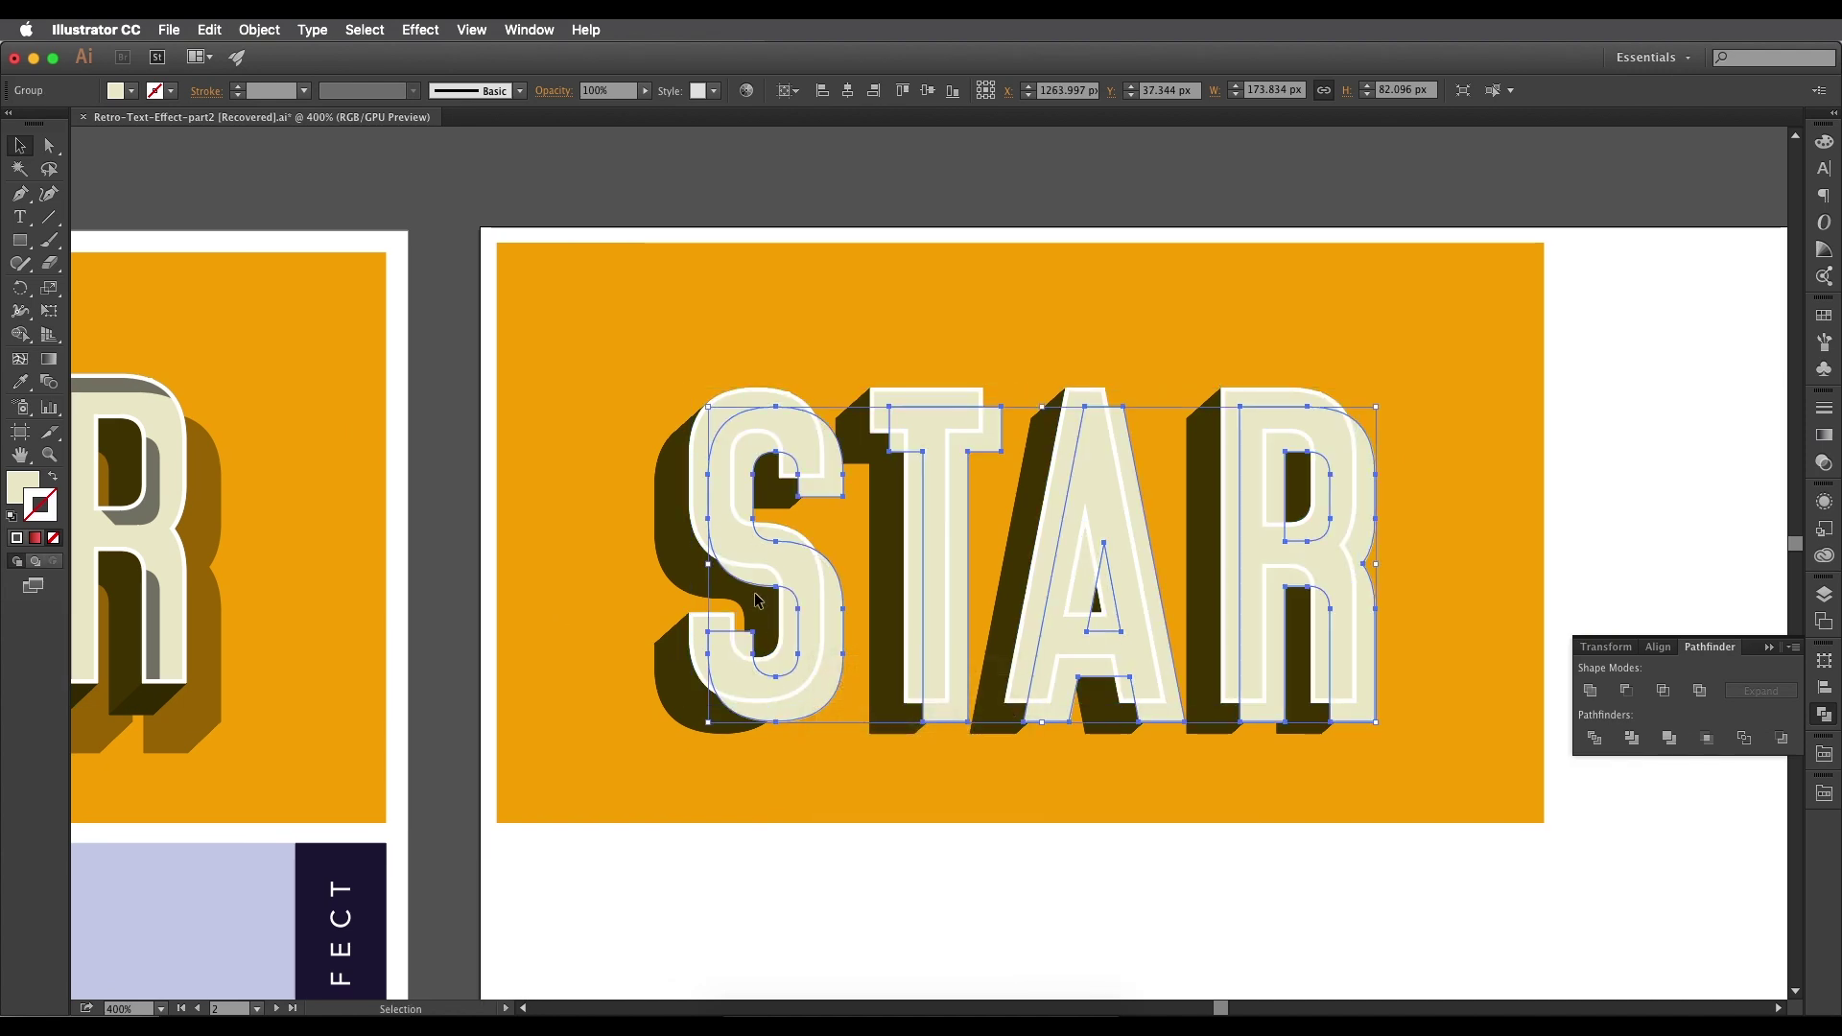
pyautogui.click(260, 30)
pyautogui.moveTo(343, 605)
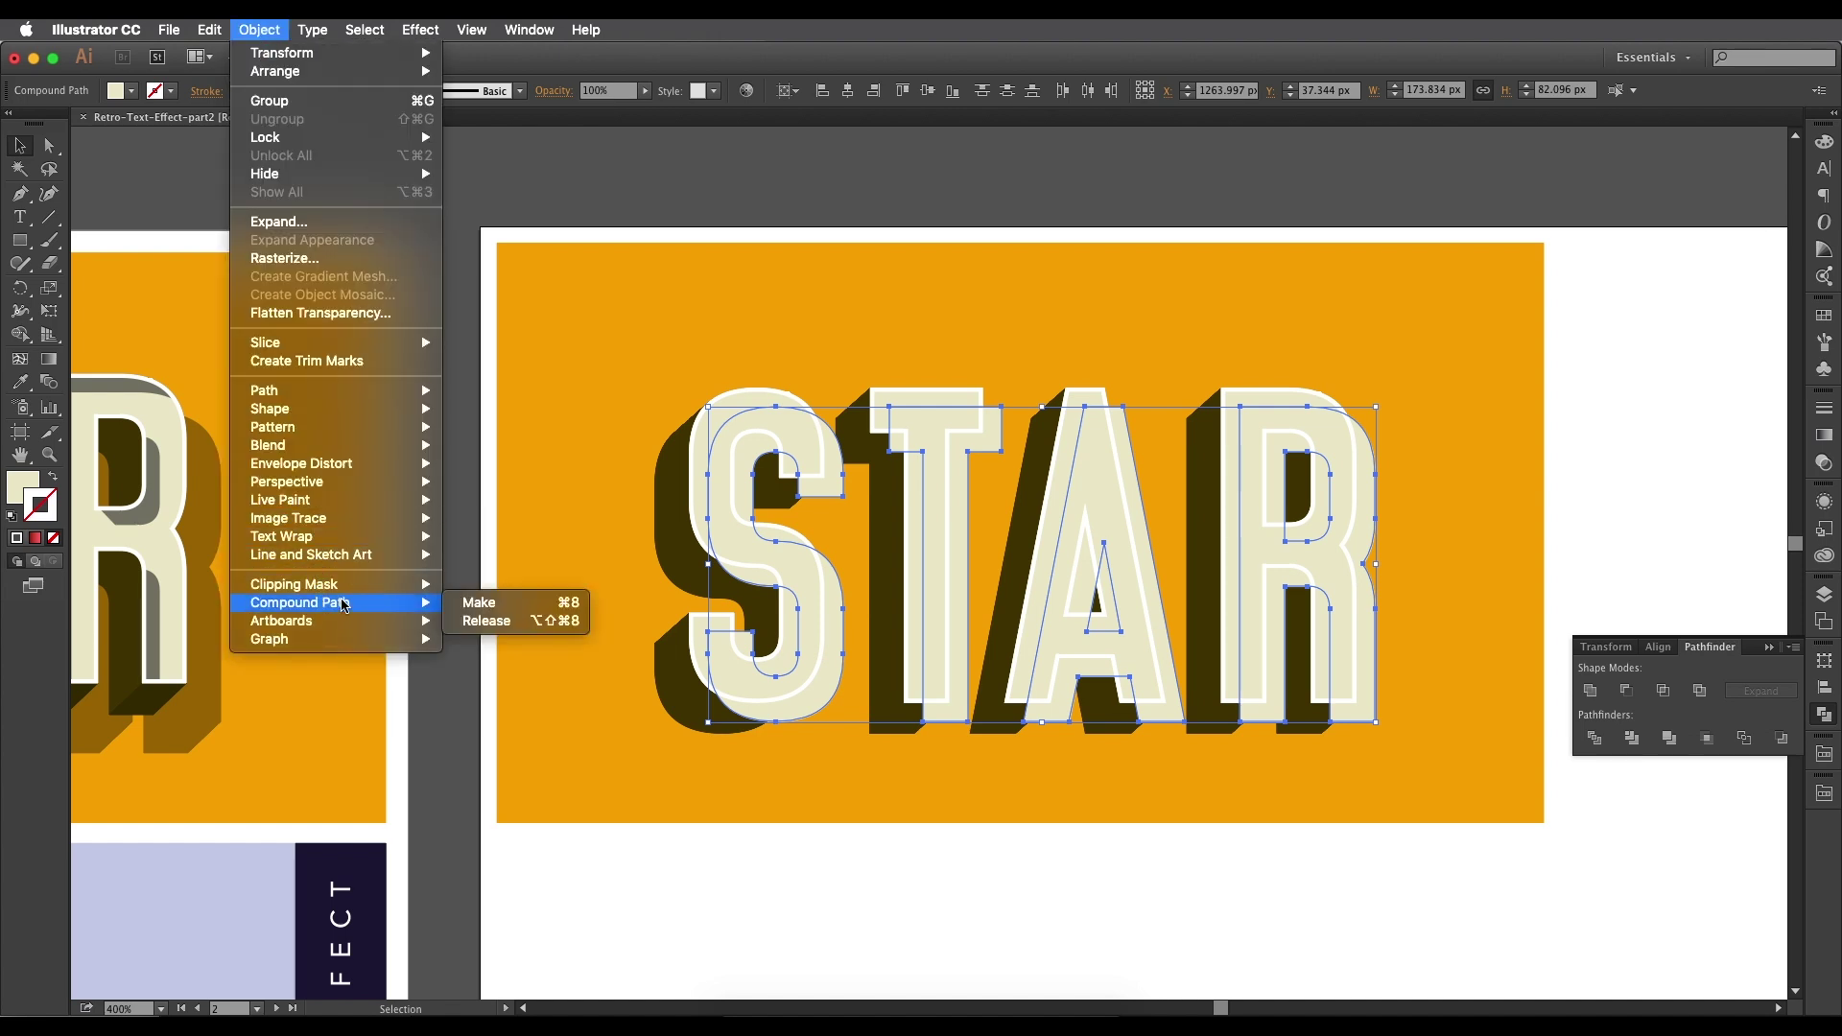
pyautogui.click(481, 608)
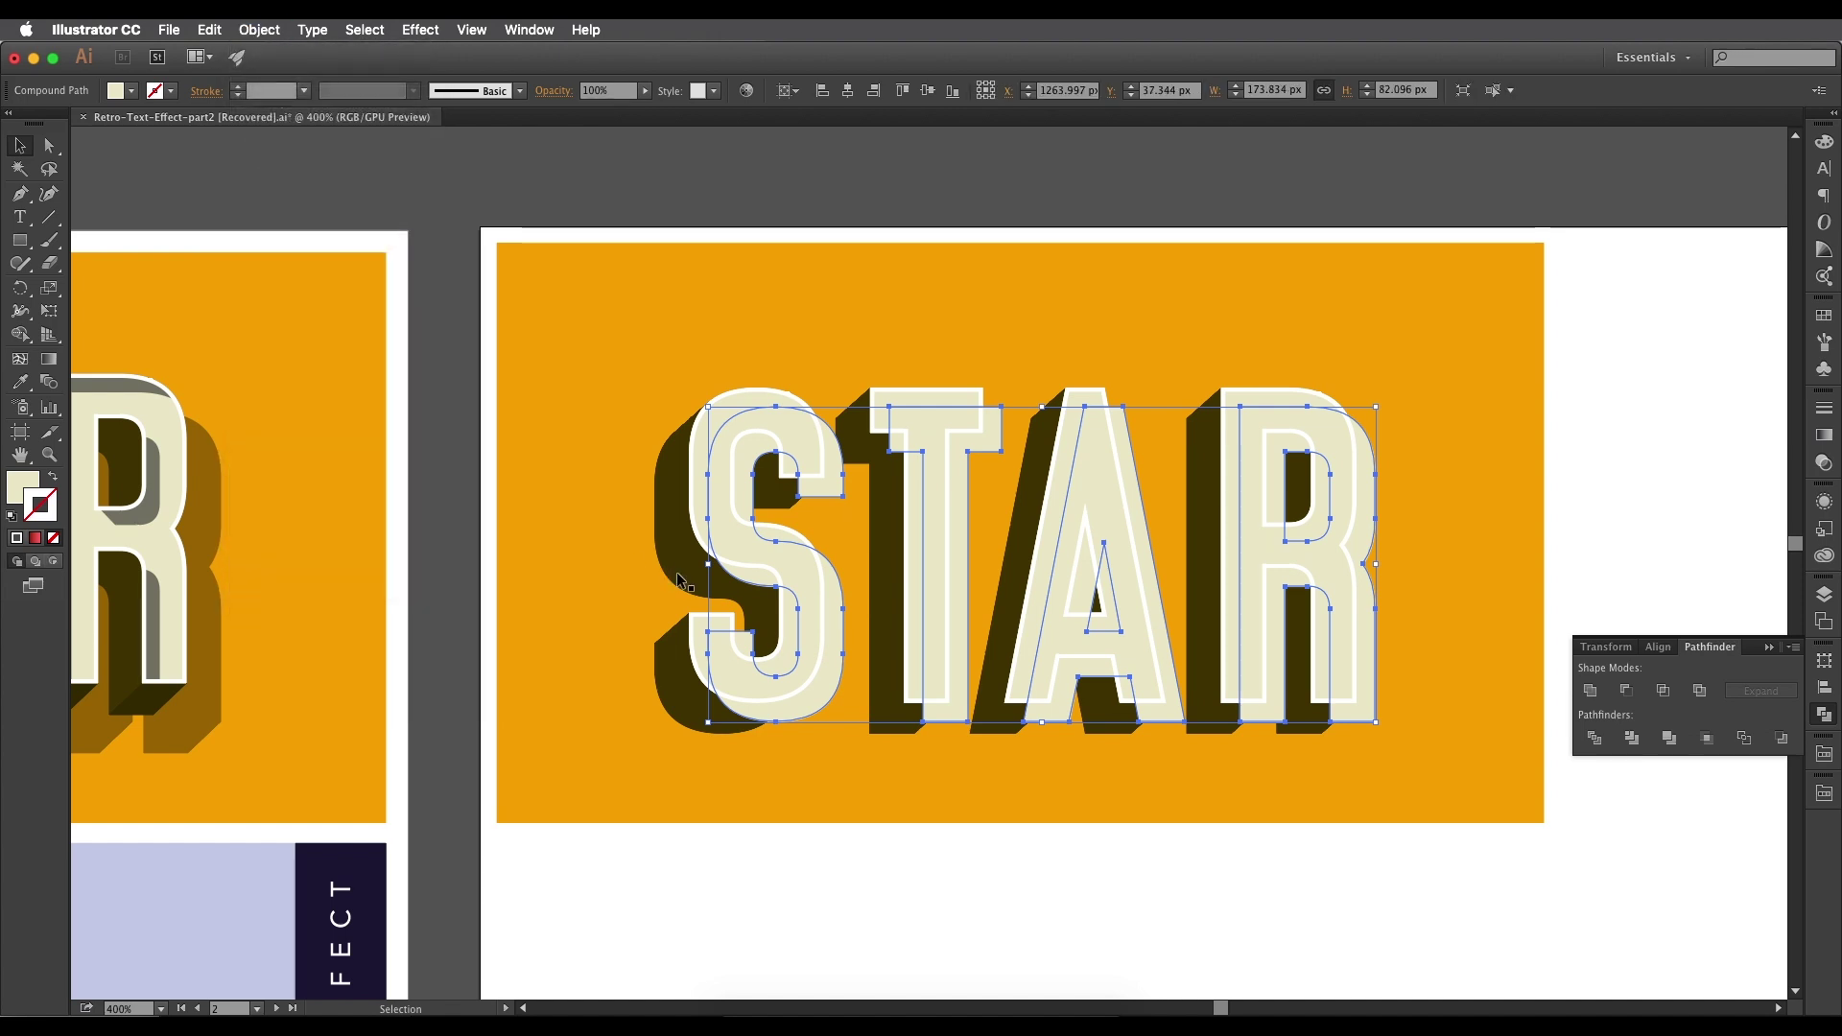
# Subtract the offset STAR compound path from the original cream one with the Pathfinder Minus Front operation.
pyautogui.keyDown('shift'); pyautogui.click(754, 404); pyautogui.keyUp('shift')
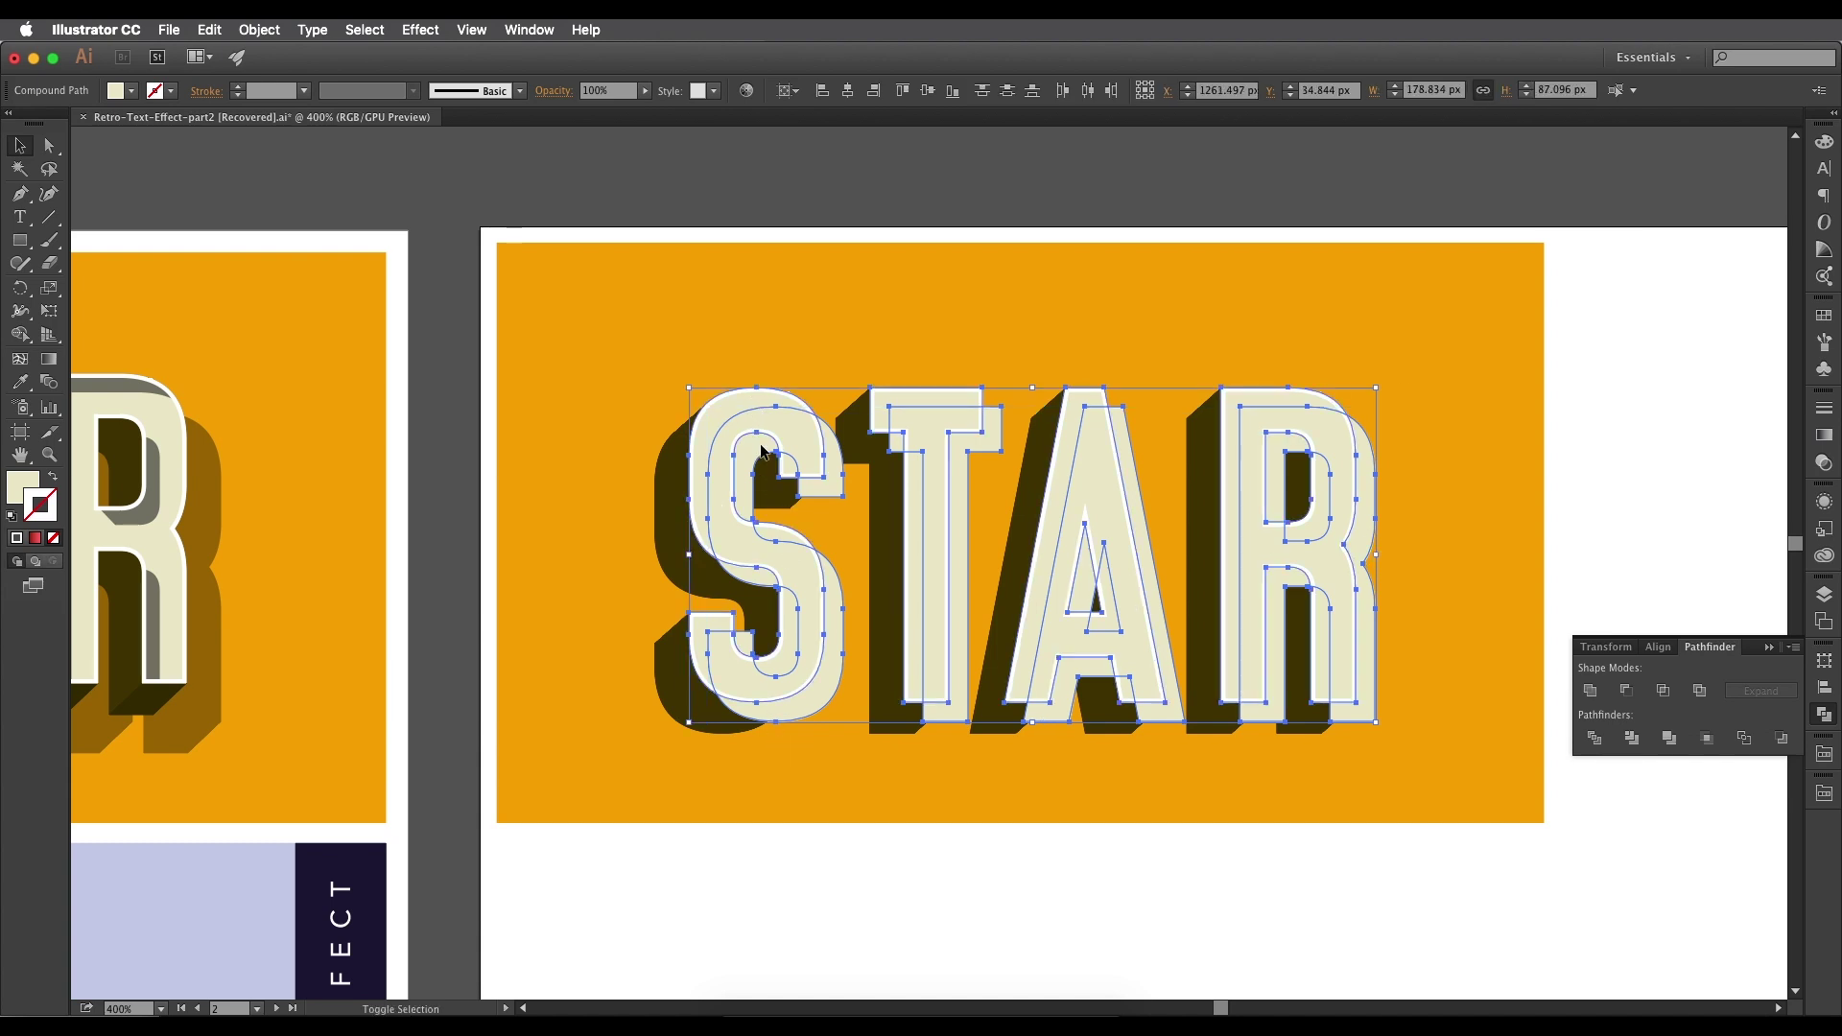
pyautogui.click(1628, 693)
pyautogui.press('super+equal')
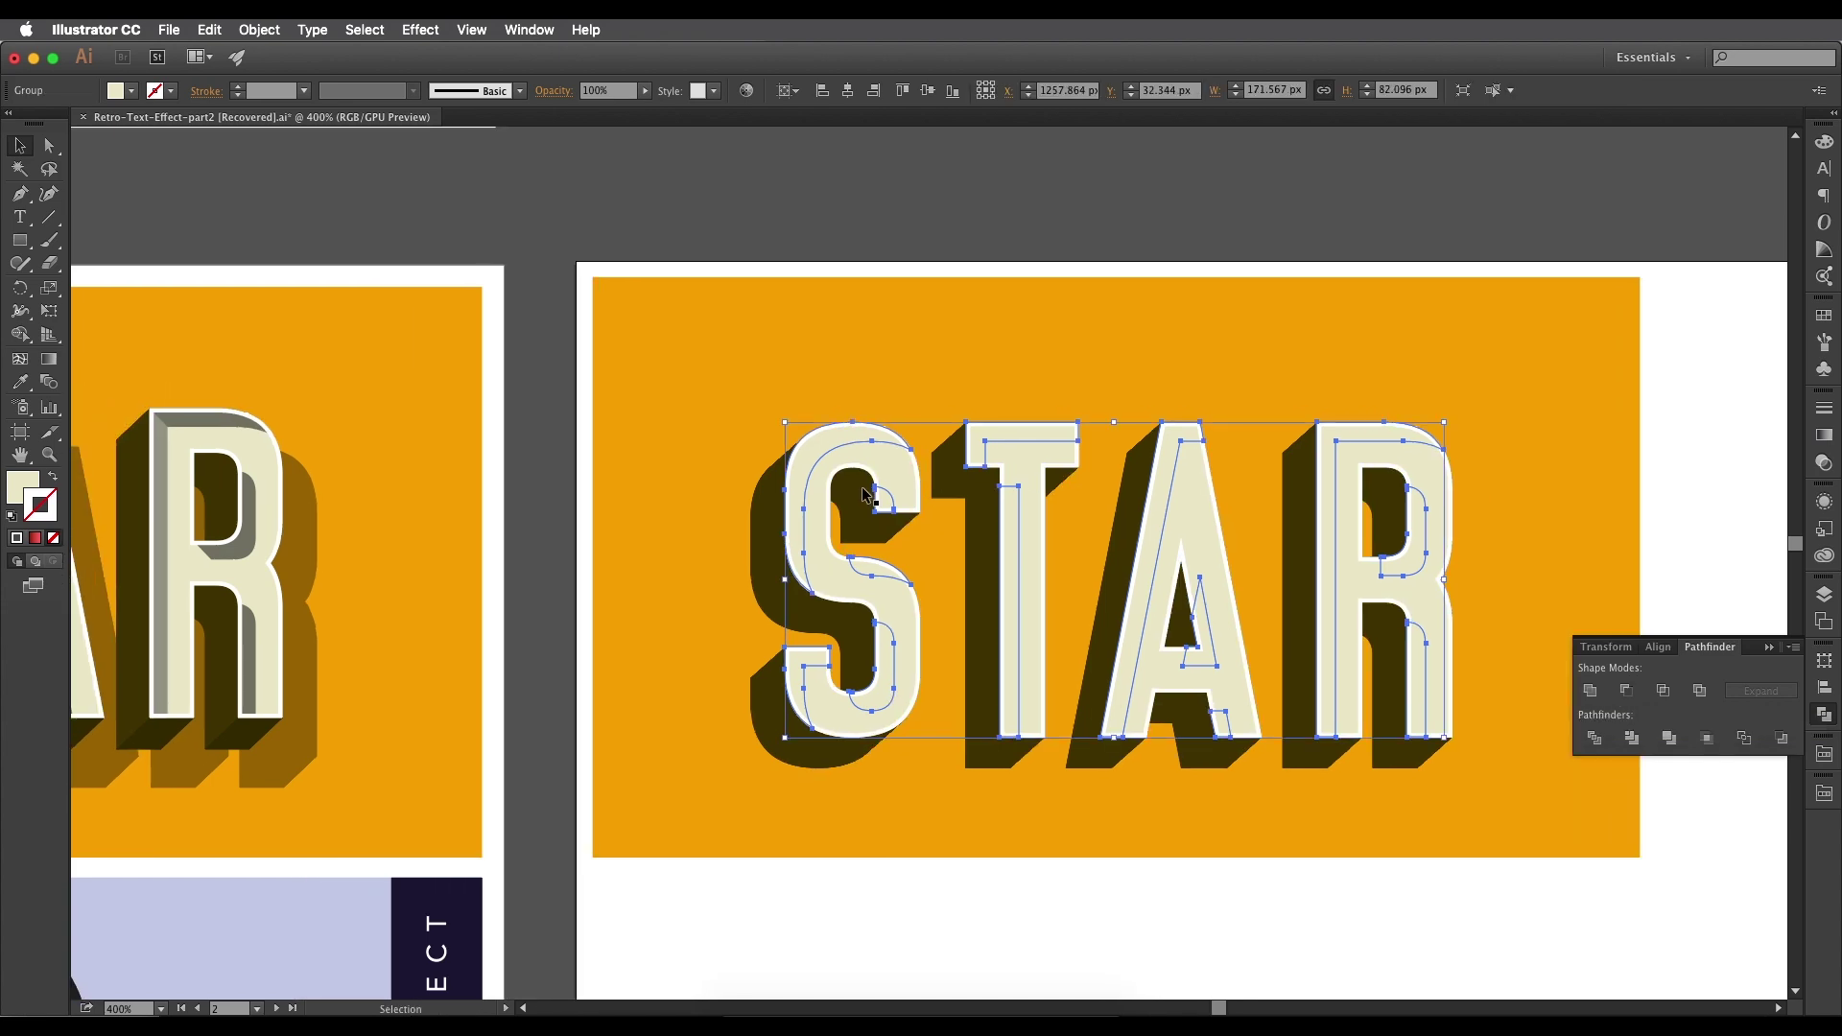
pyautogui.press('super+minus')
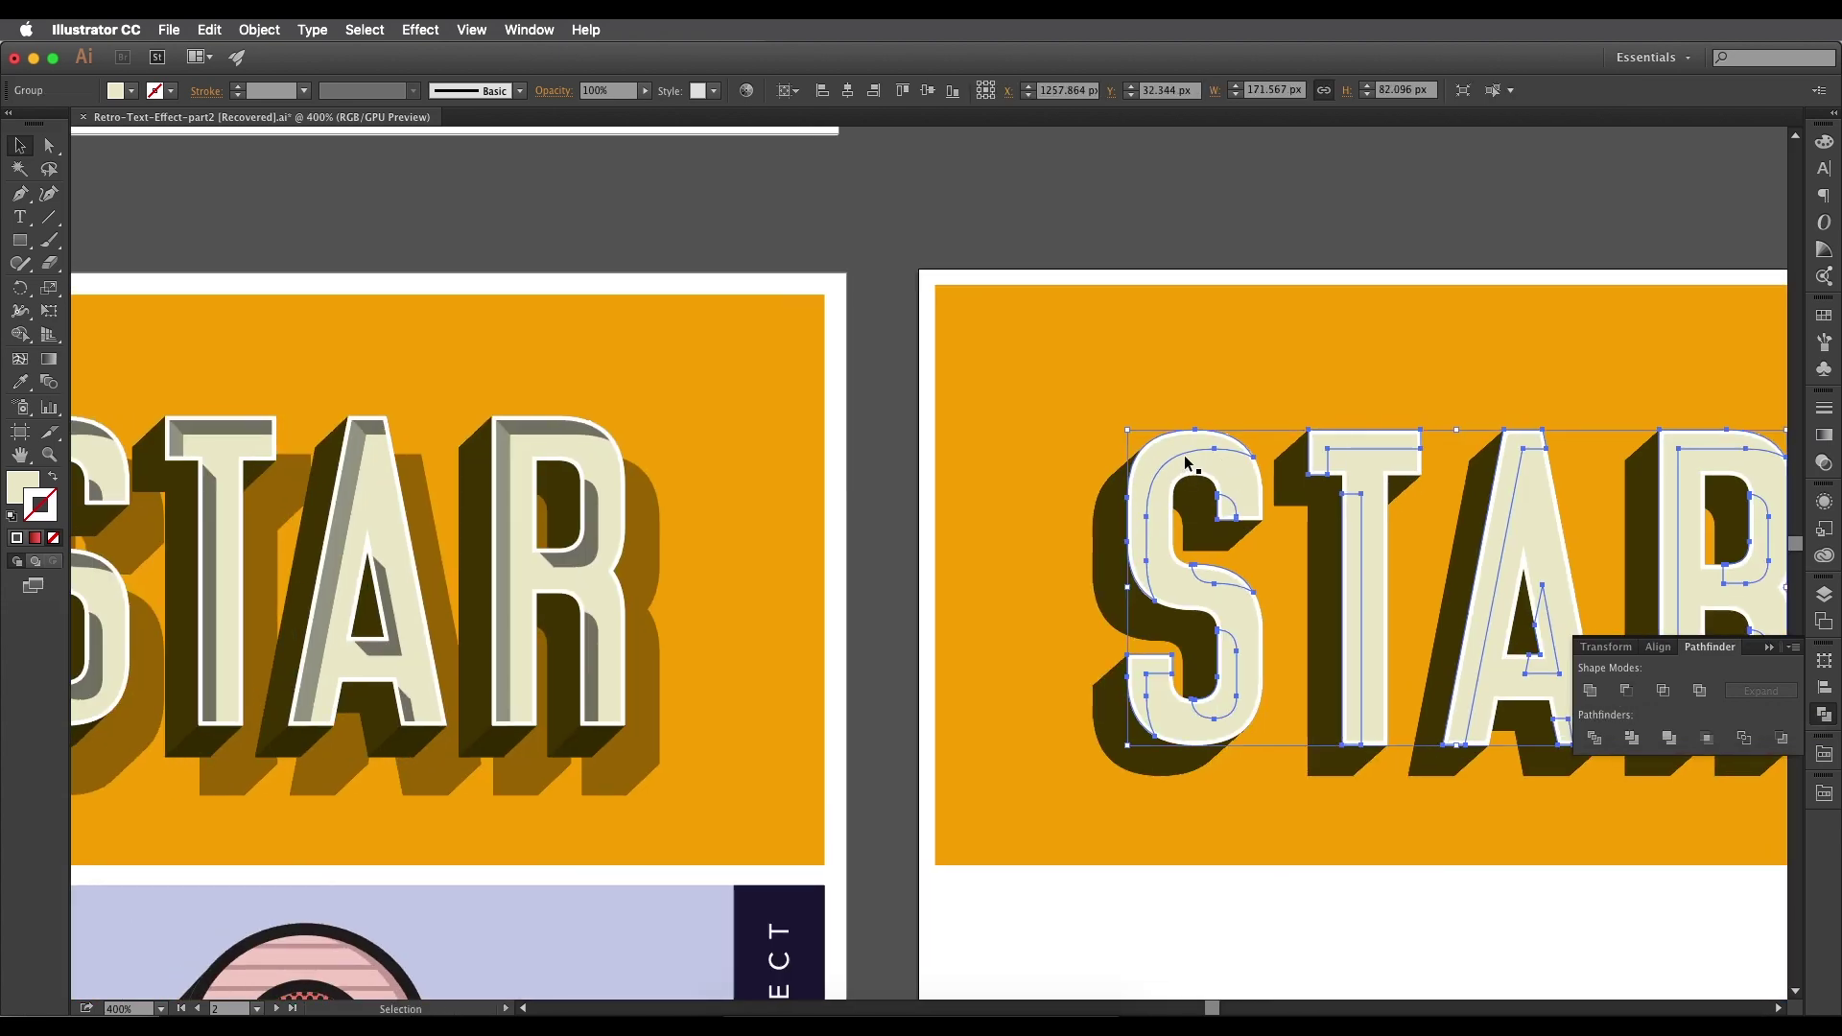
# Fill the subtracted inner shading shapes with the grey 7c7a6d sampled from the finished STAR design's shading.
pyautogui.hscroll(-3, 1187, 463)
pyautogui.hscroll(-6, 1165, 472)
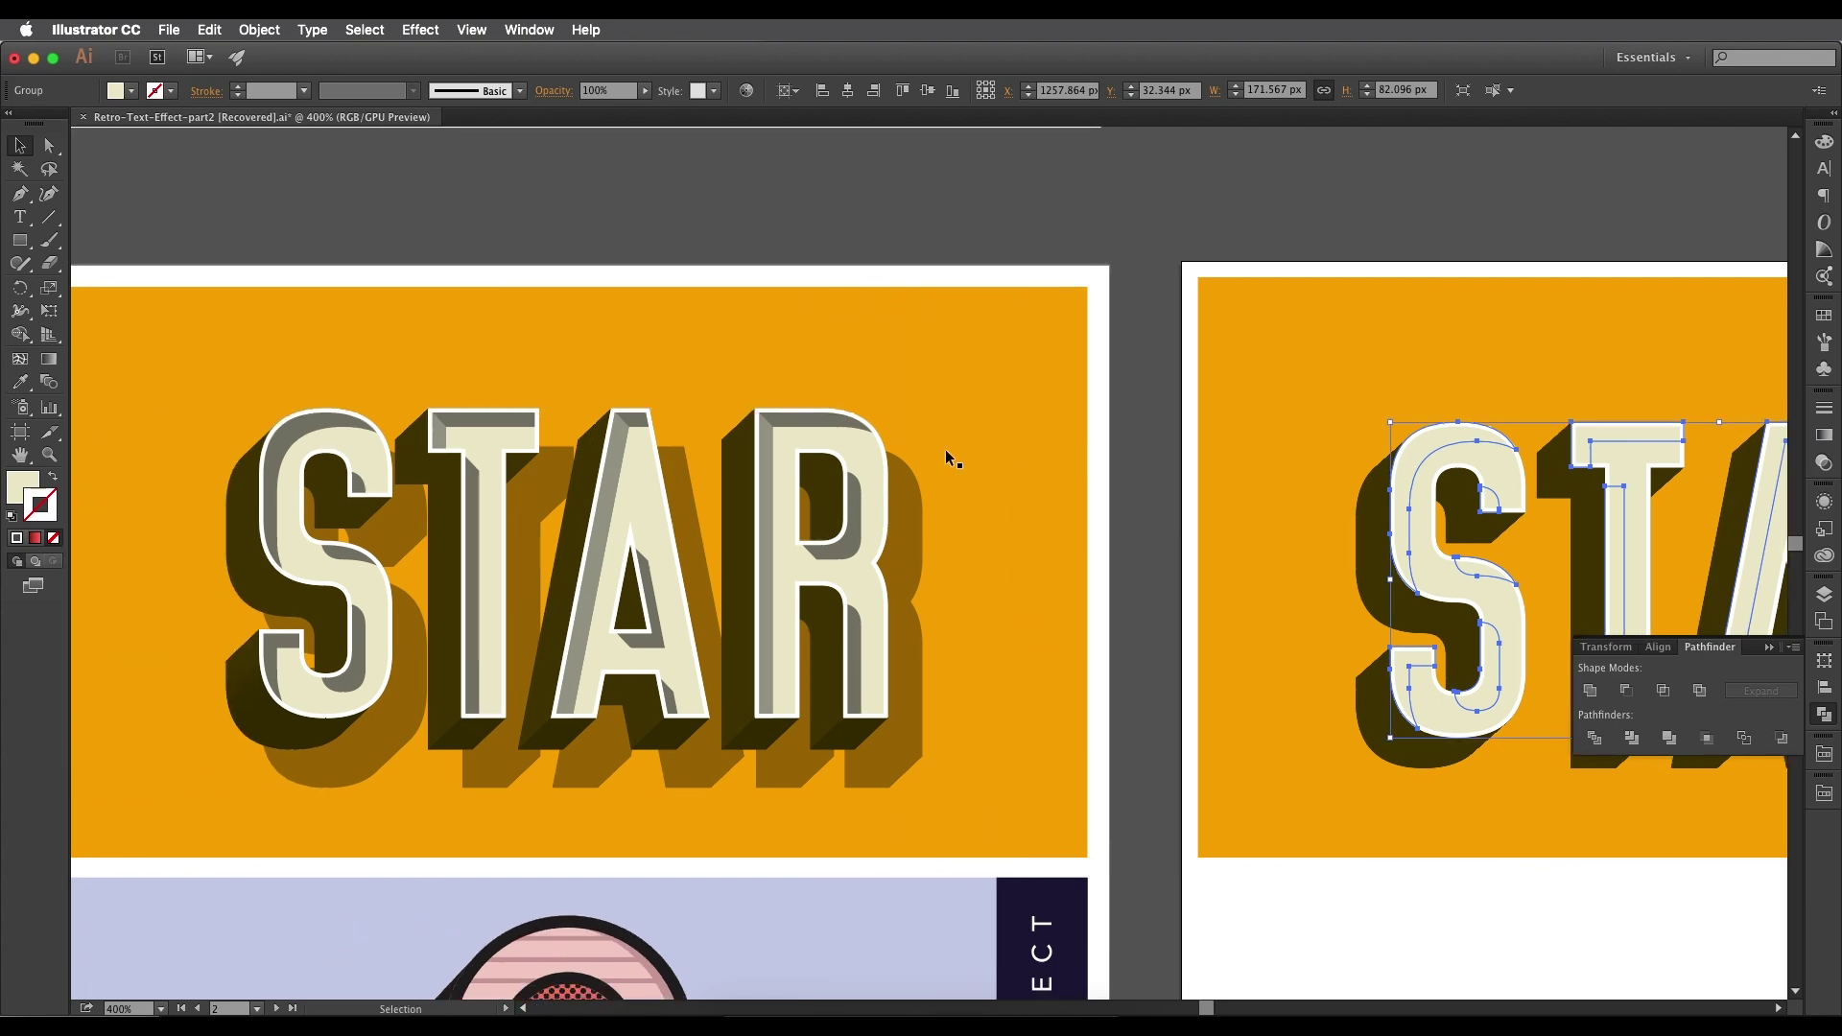
pyautogui.press('i')
pyautogui.click(801, 410)
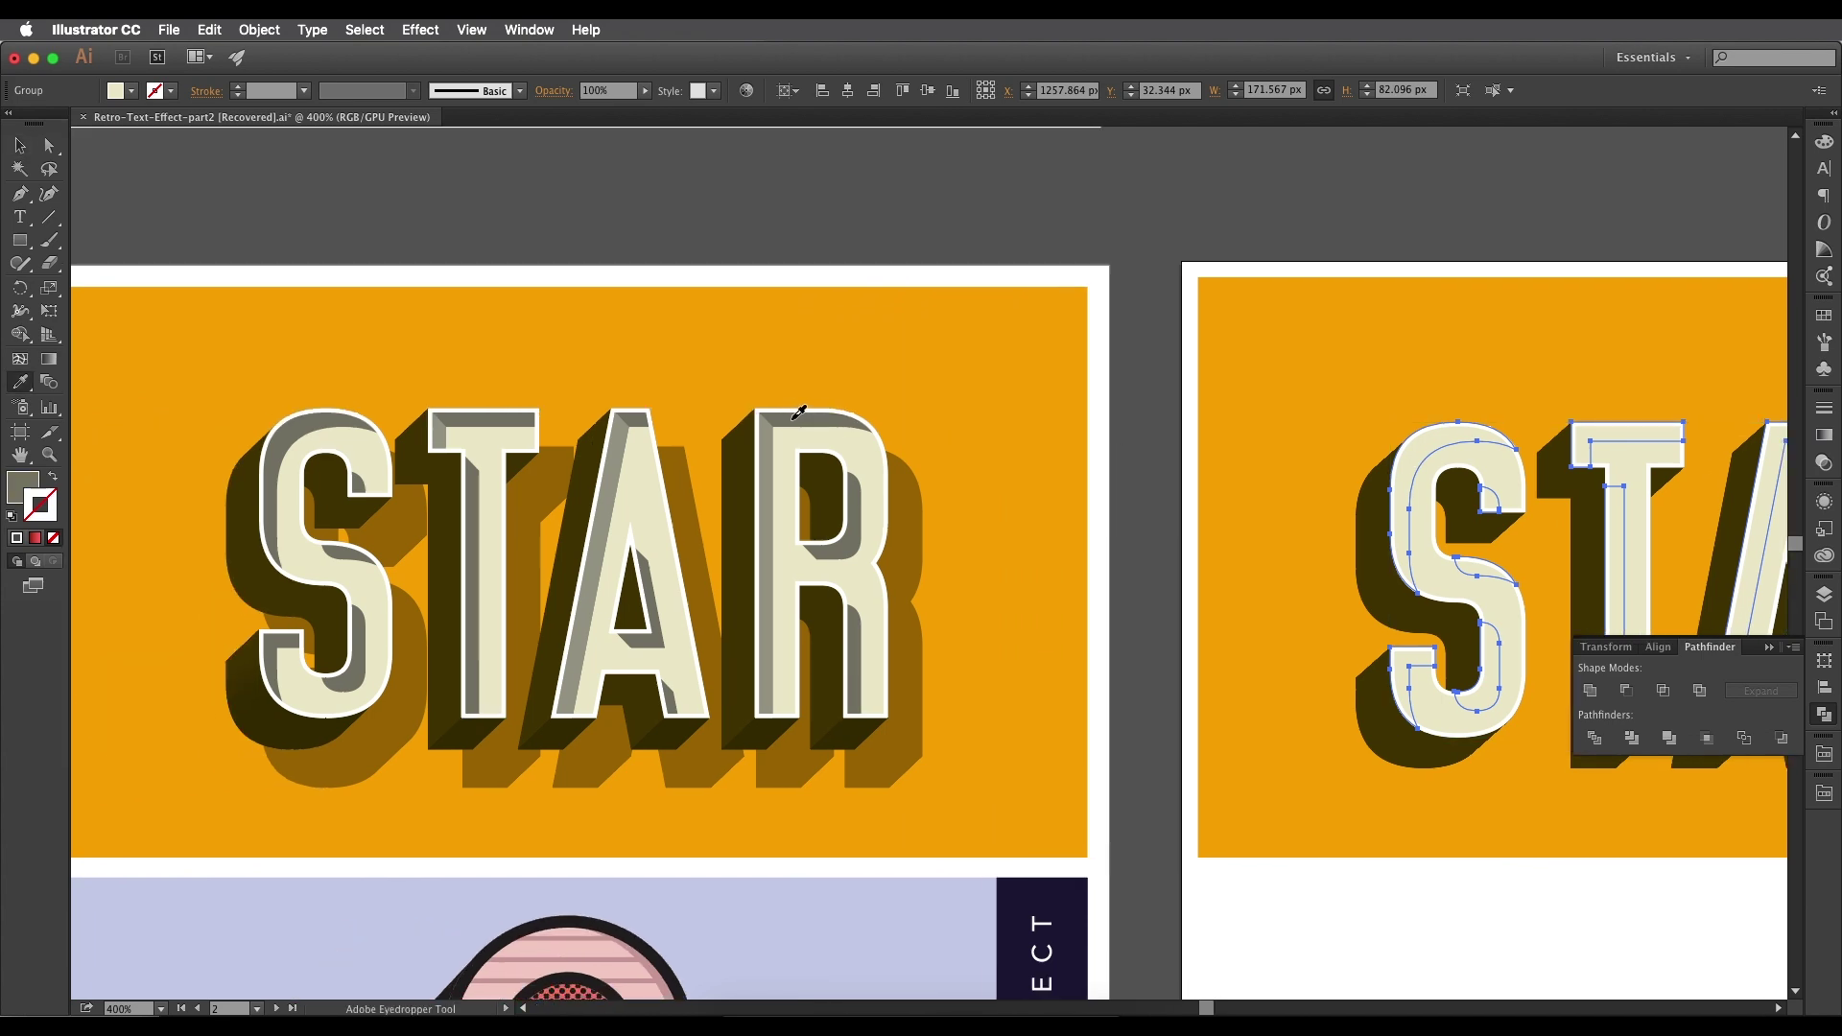
pyautogui.scroll(-2, 1305, 490)
pyautogui.hscroll(2, 1305, 490)
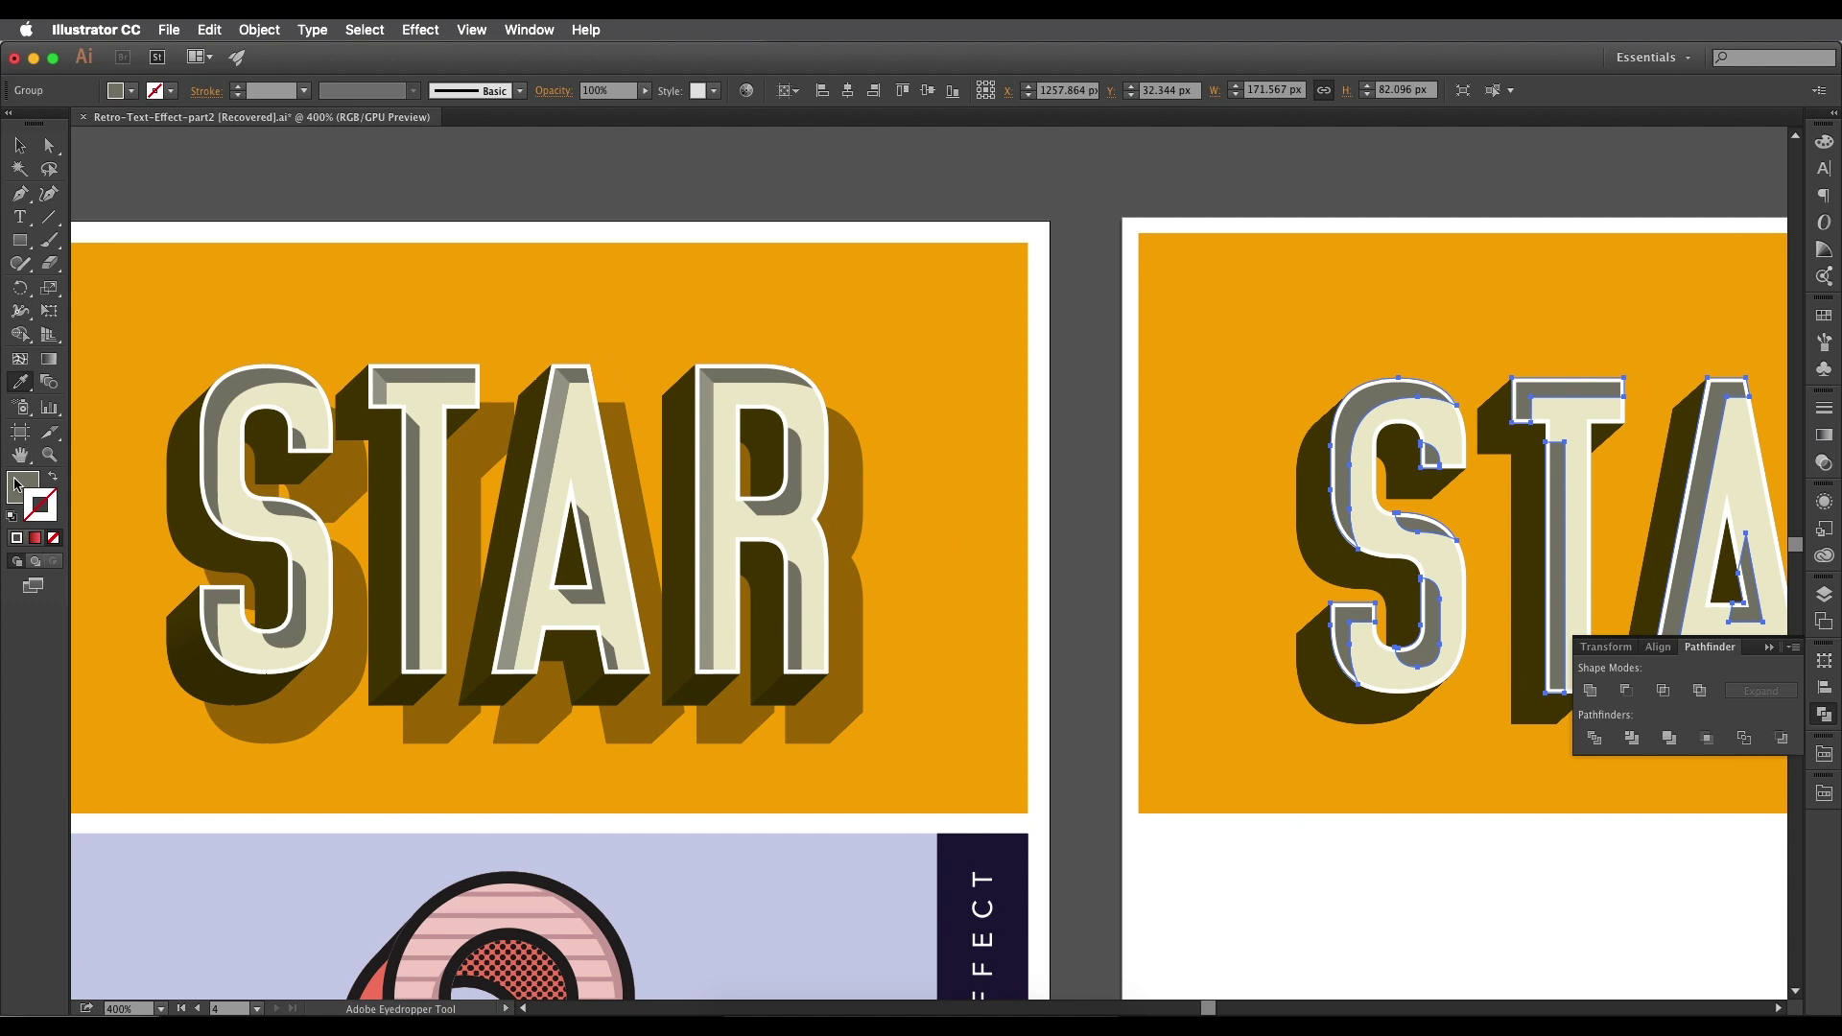
pyautogui.doubleClick(19, 487)
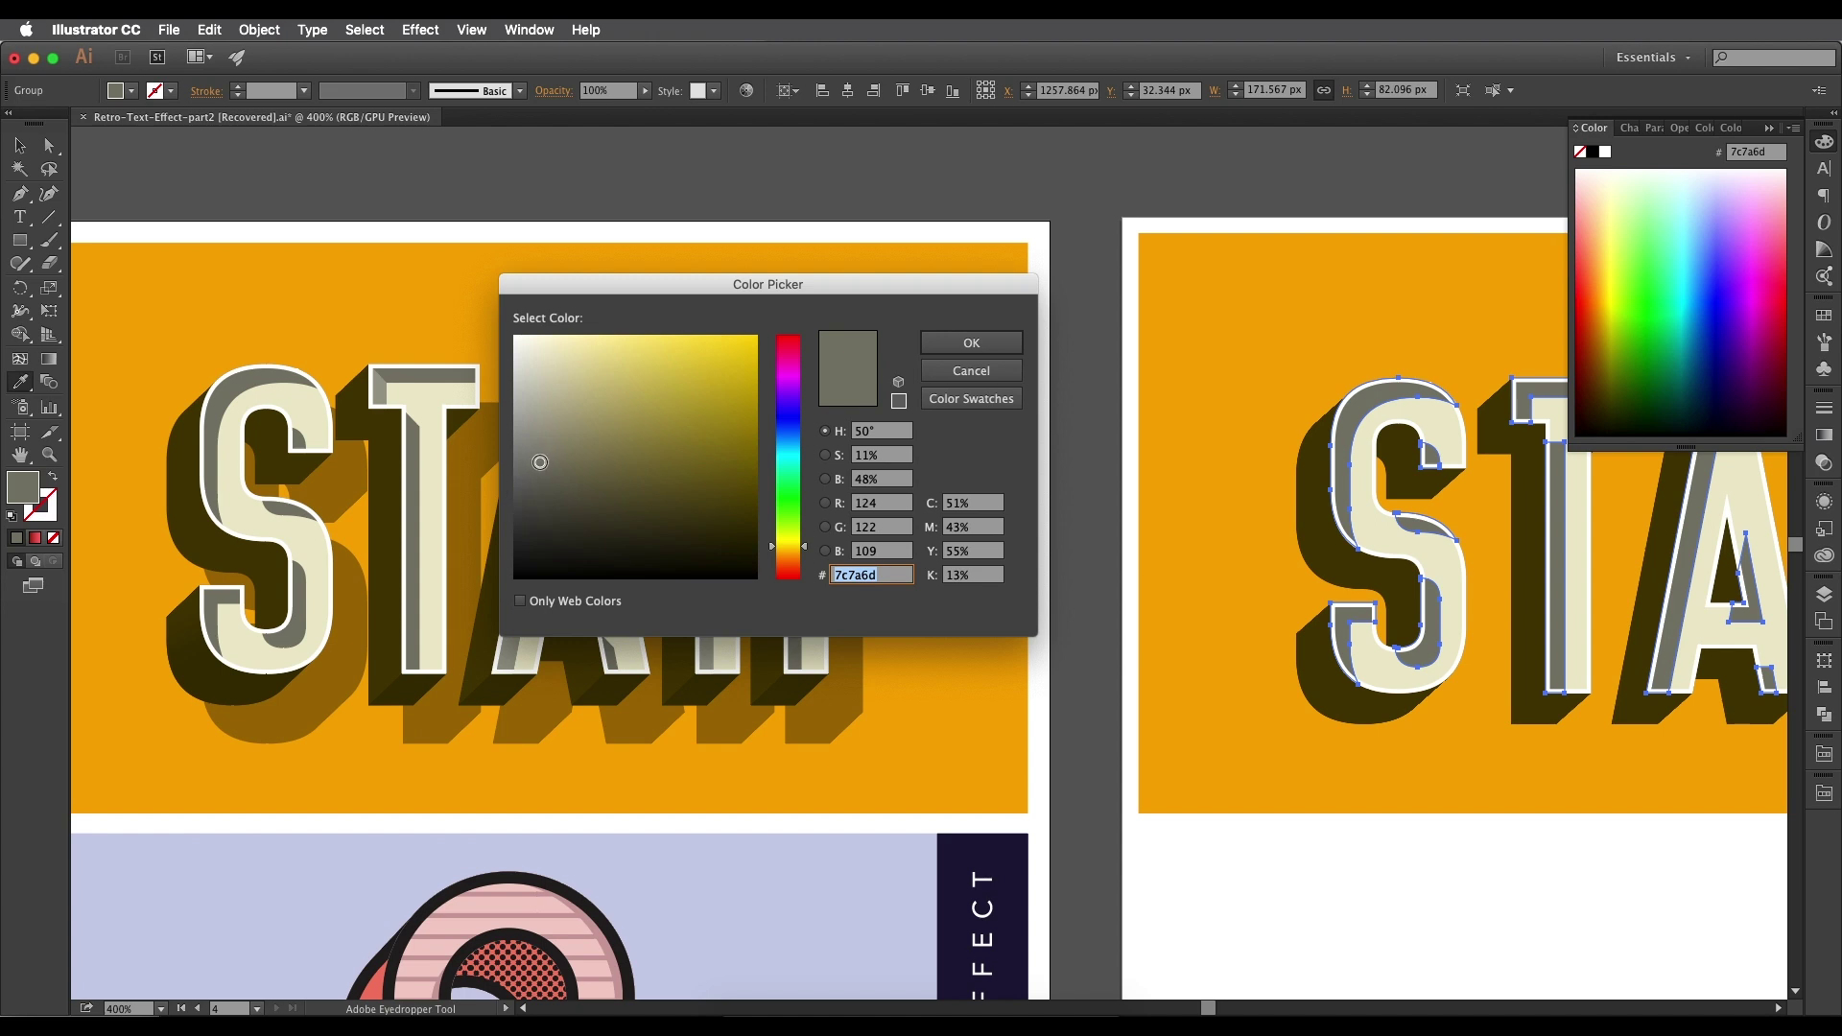
pyautogui.click(971, 342)
# Compare the new inner shading with the angled corners and two grey tones of the finished STAR design.
pyautogui.hscroll(5, 1155, 533)
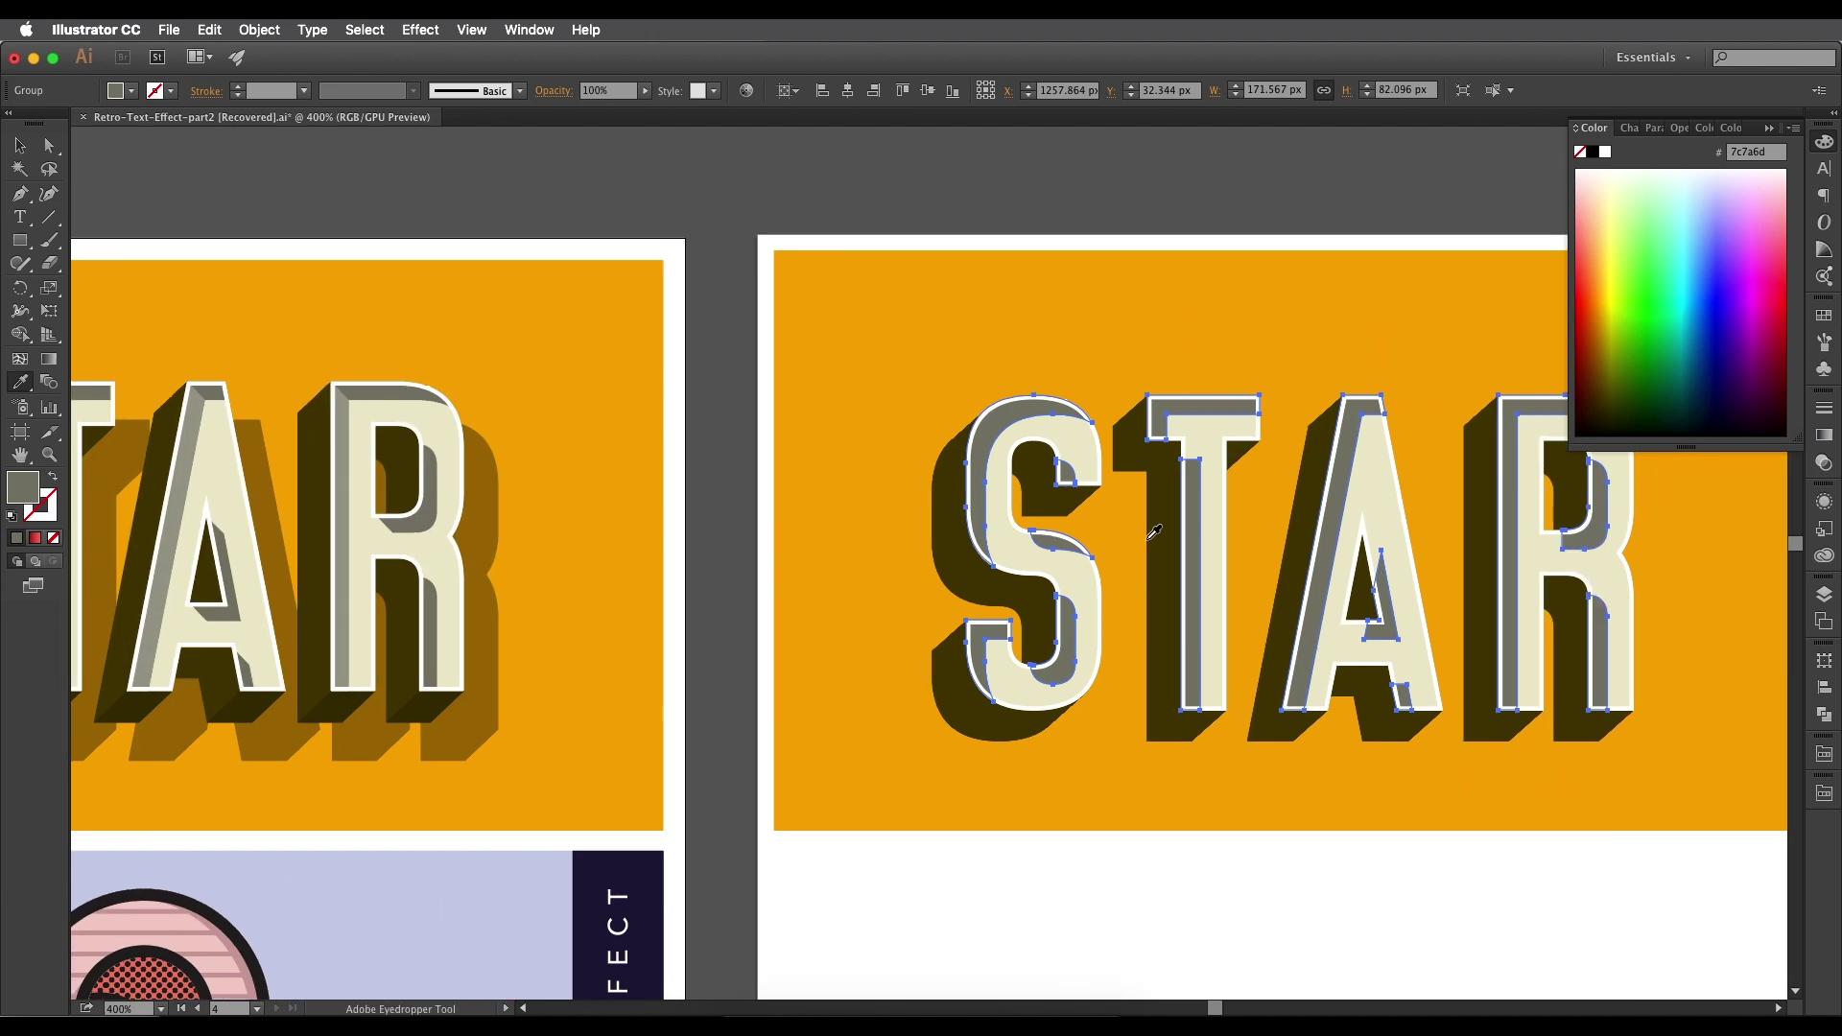
pyautogui.scroll(1, 1154, 533)
pyautogui.click(20, 145)
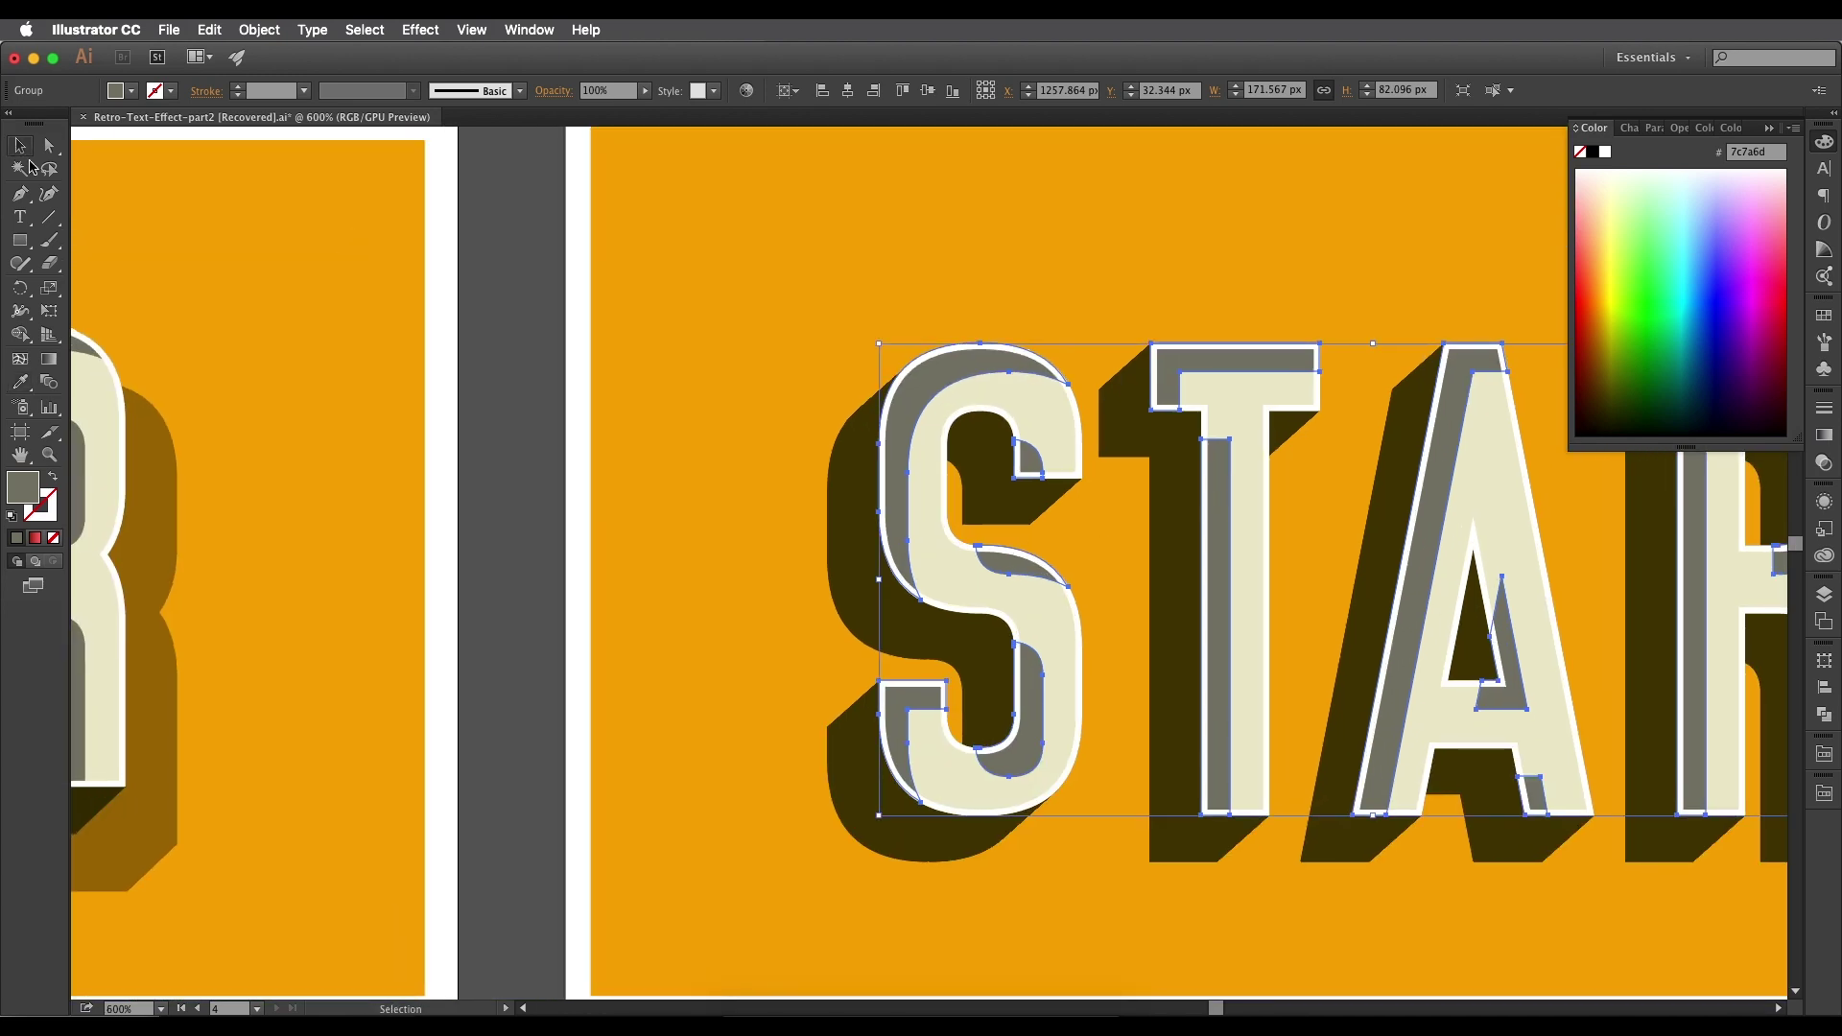
pyautogui.hscroll(-13, 595, 399)
pyautogui.scroll(1, 892, 398)
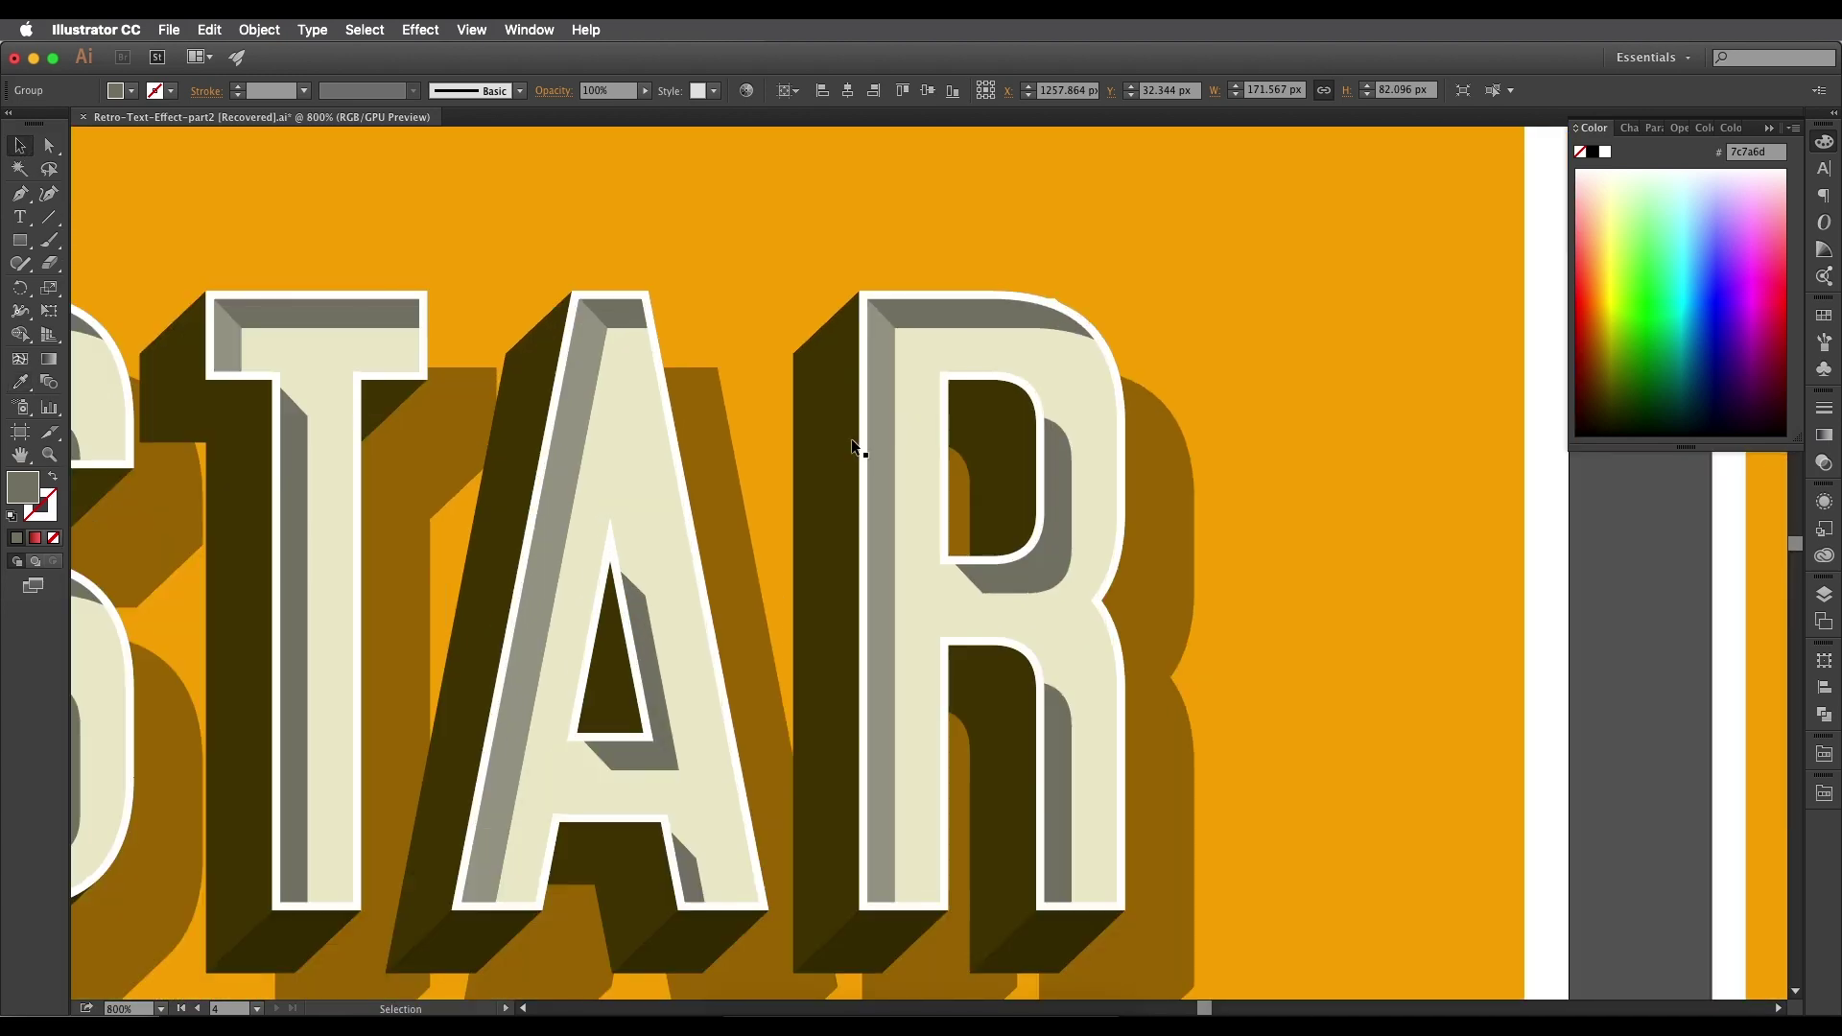
pyautogui.moveTo(859, 444); pyautogui.dragTo(1106, 435)
pyautogui.scroll(1, 879, 377)
pyautogui.scroll(3, 888, 432)
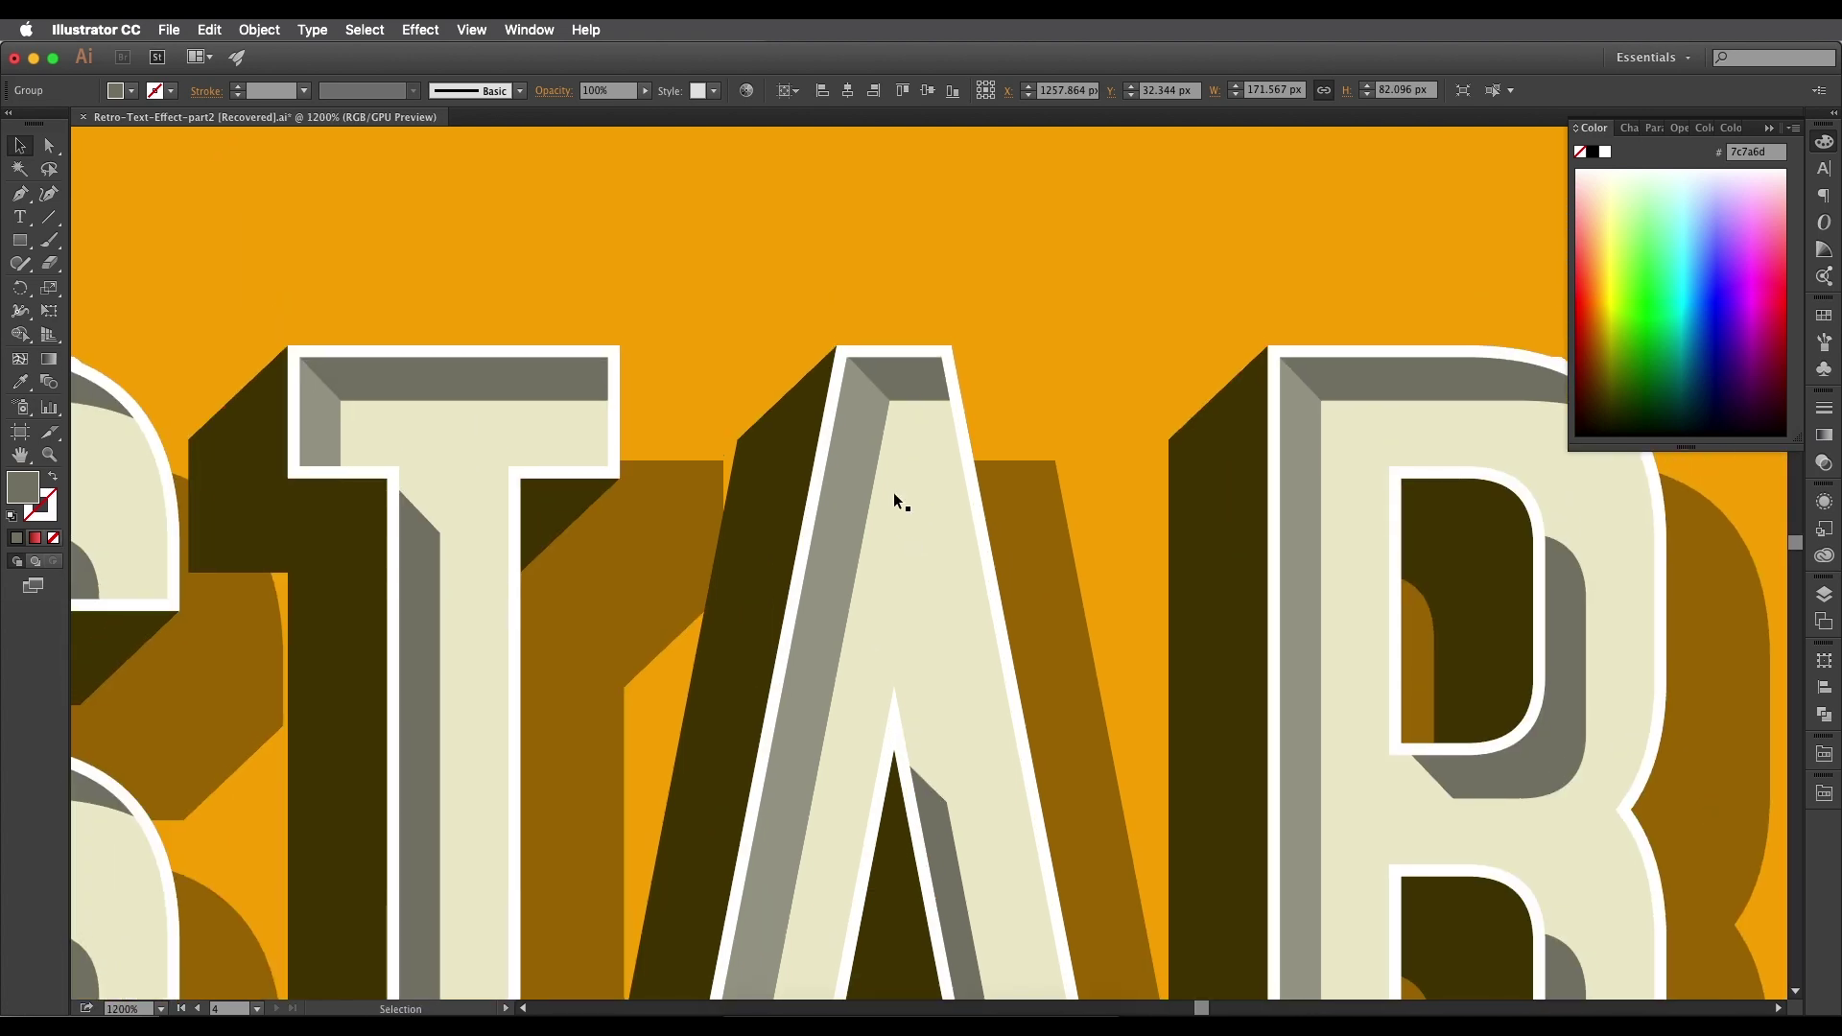
pyautogui.scroll(-2, 866, 377)
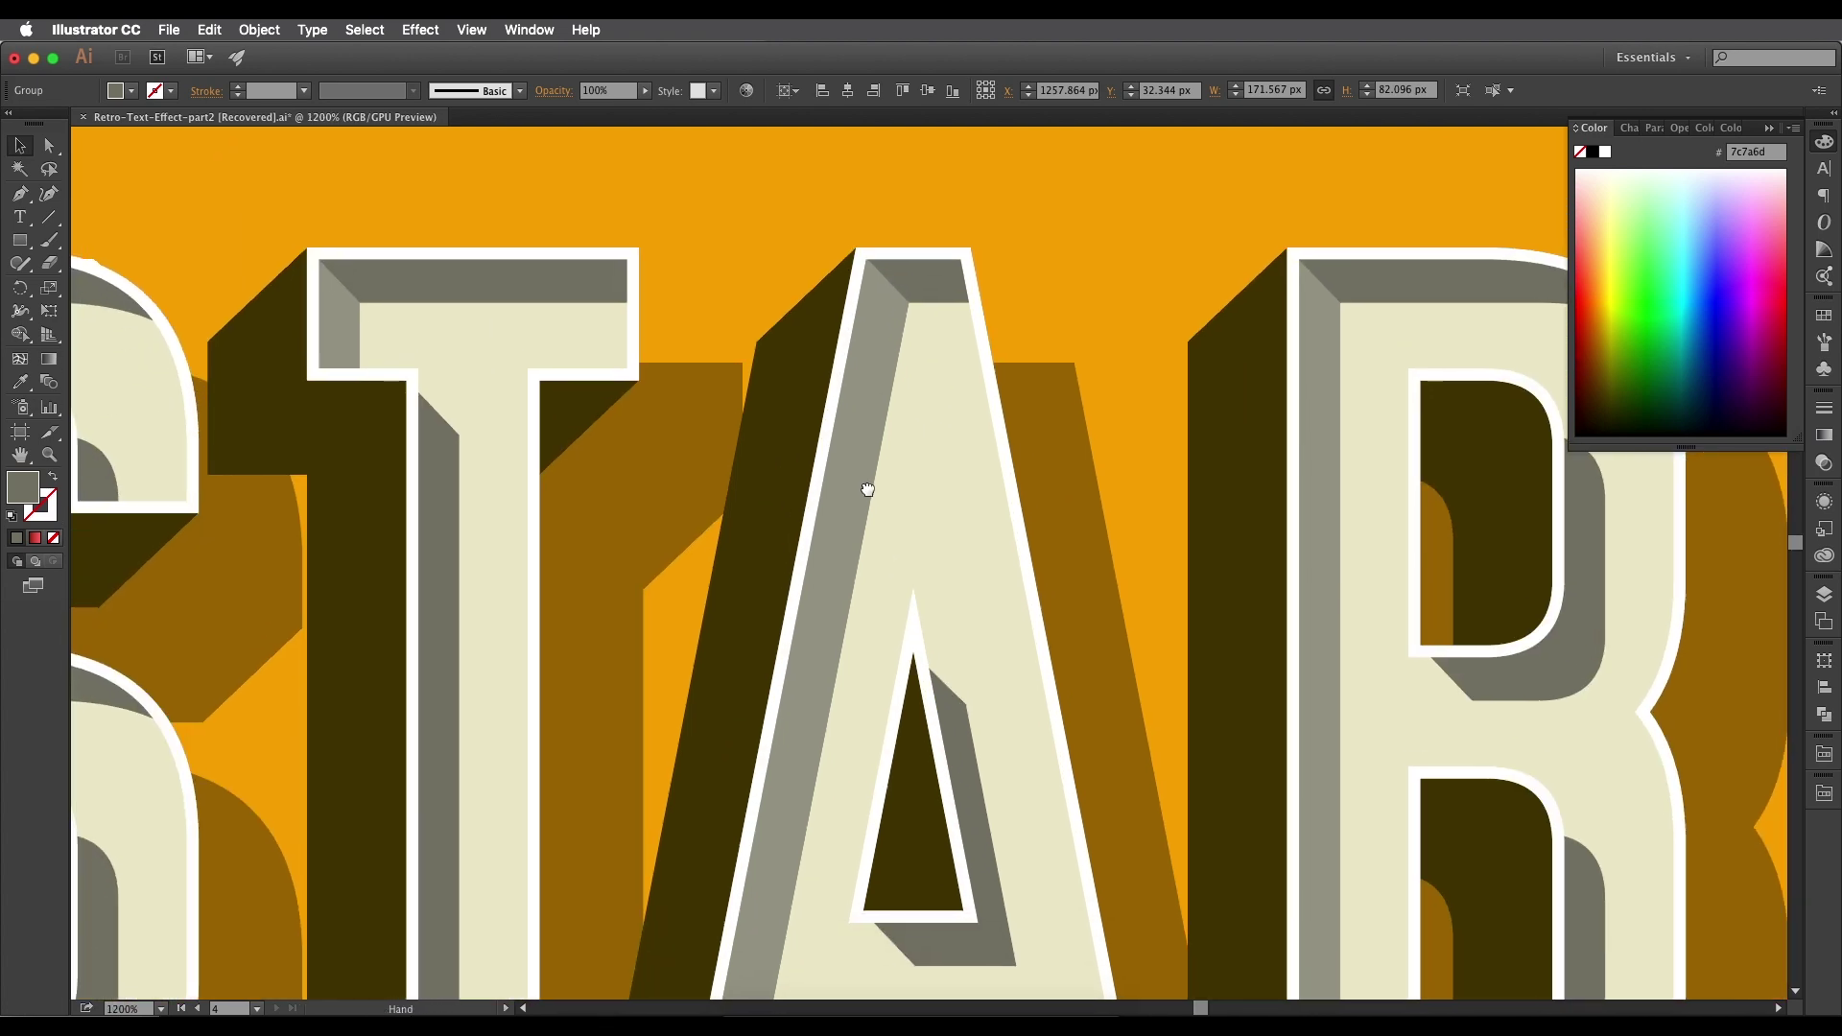
pyautogui.hscroll(-4, 867, 377)
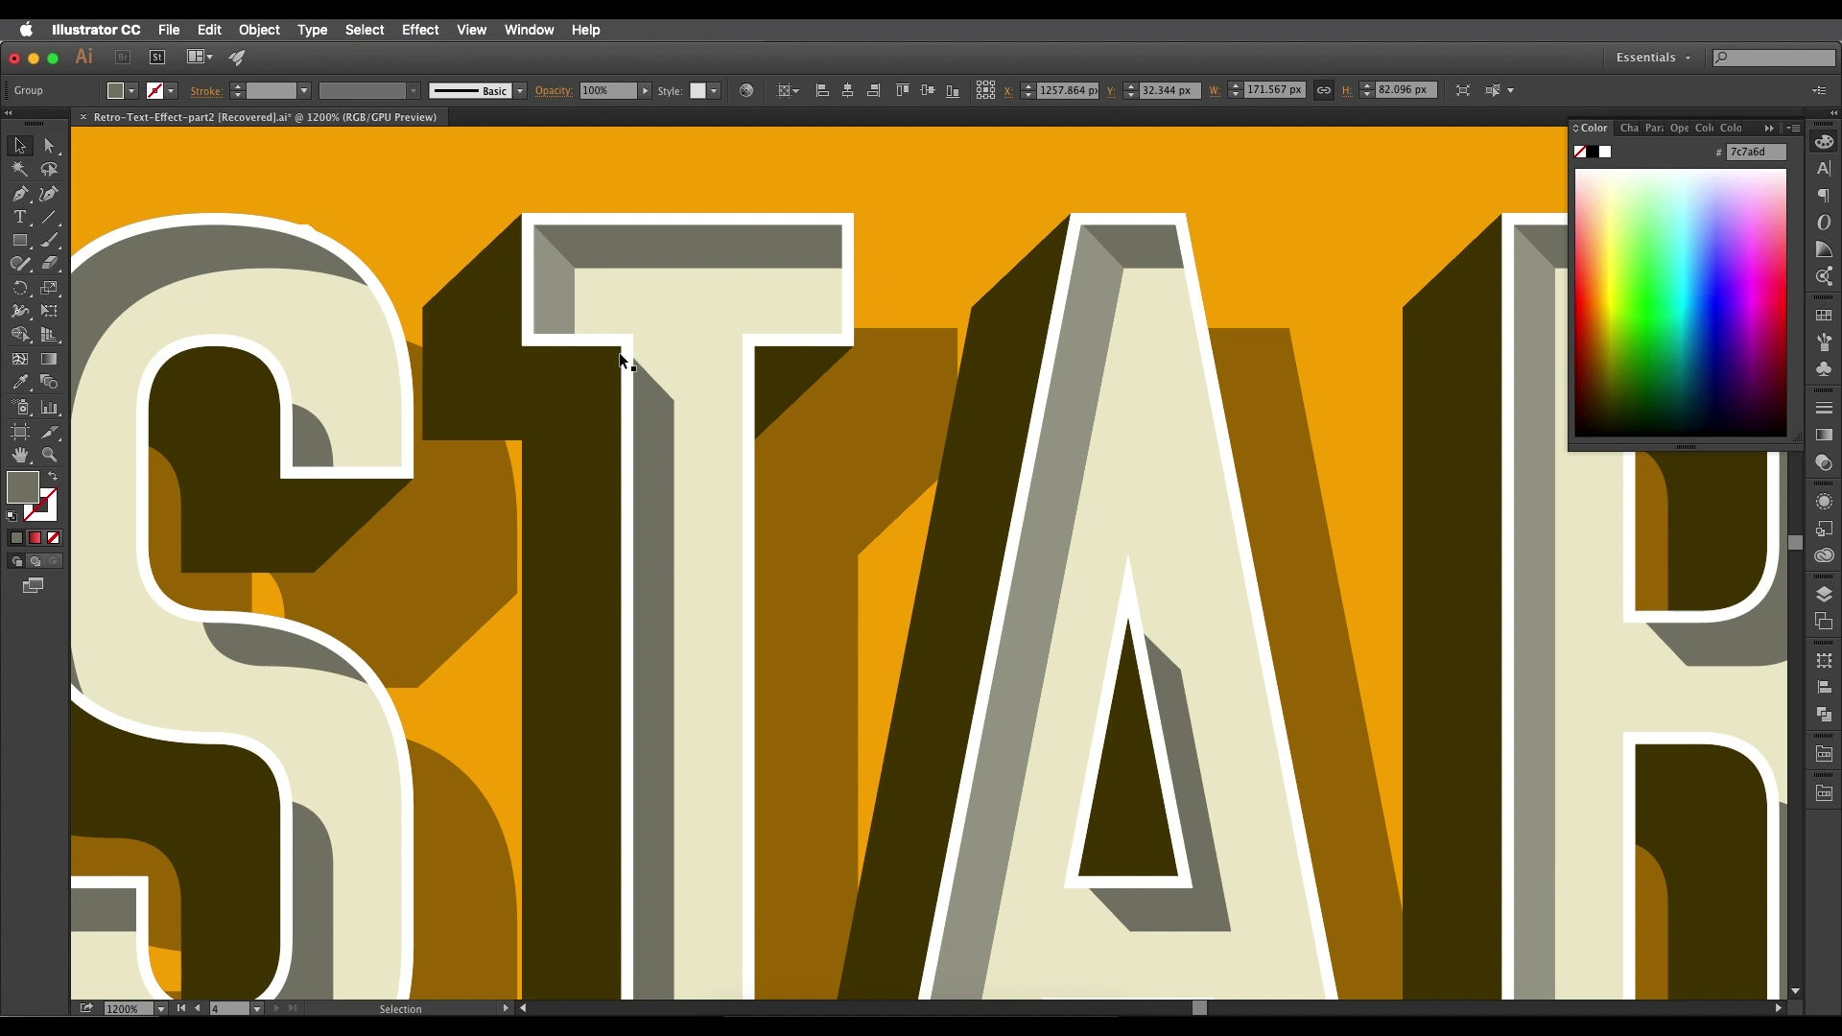
pyautogui.hscroll(-2, 507, 573)
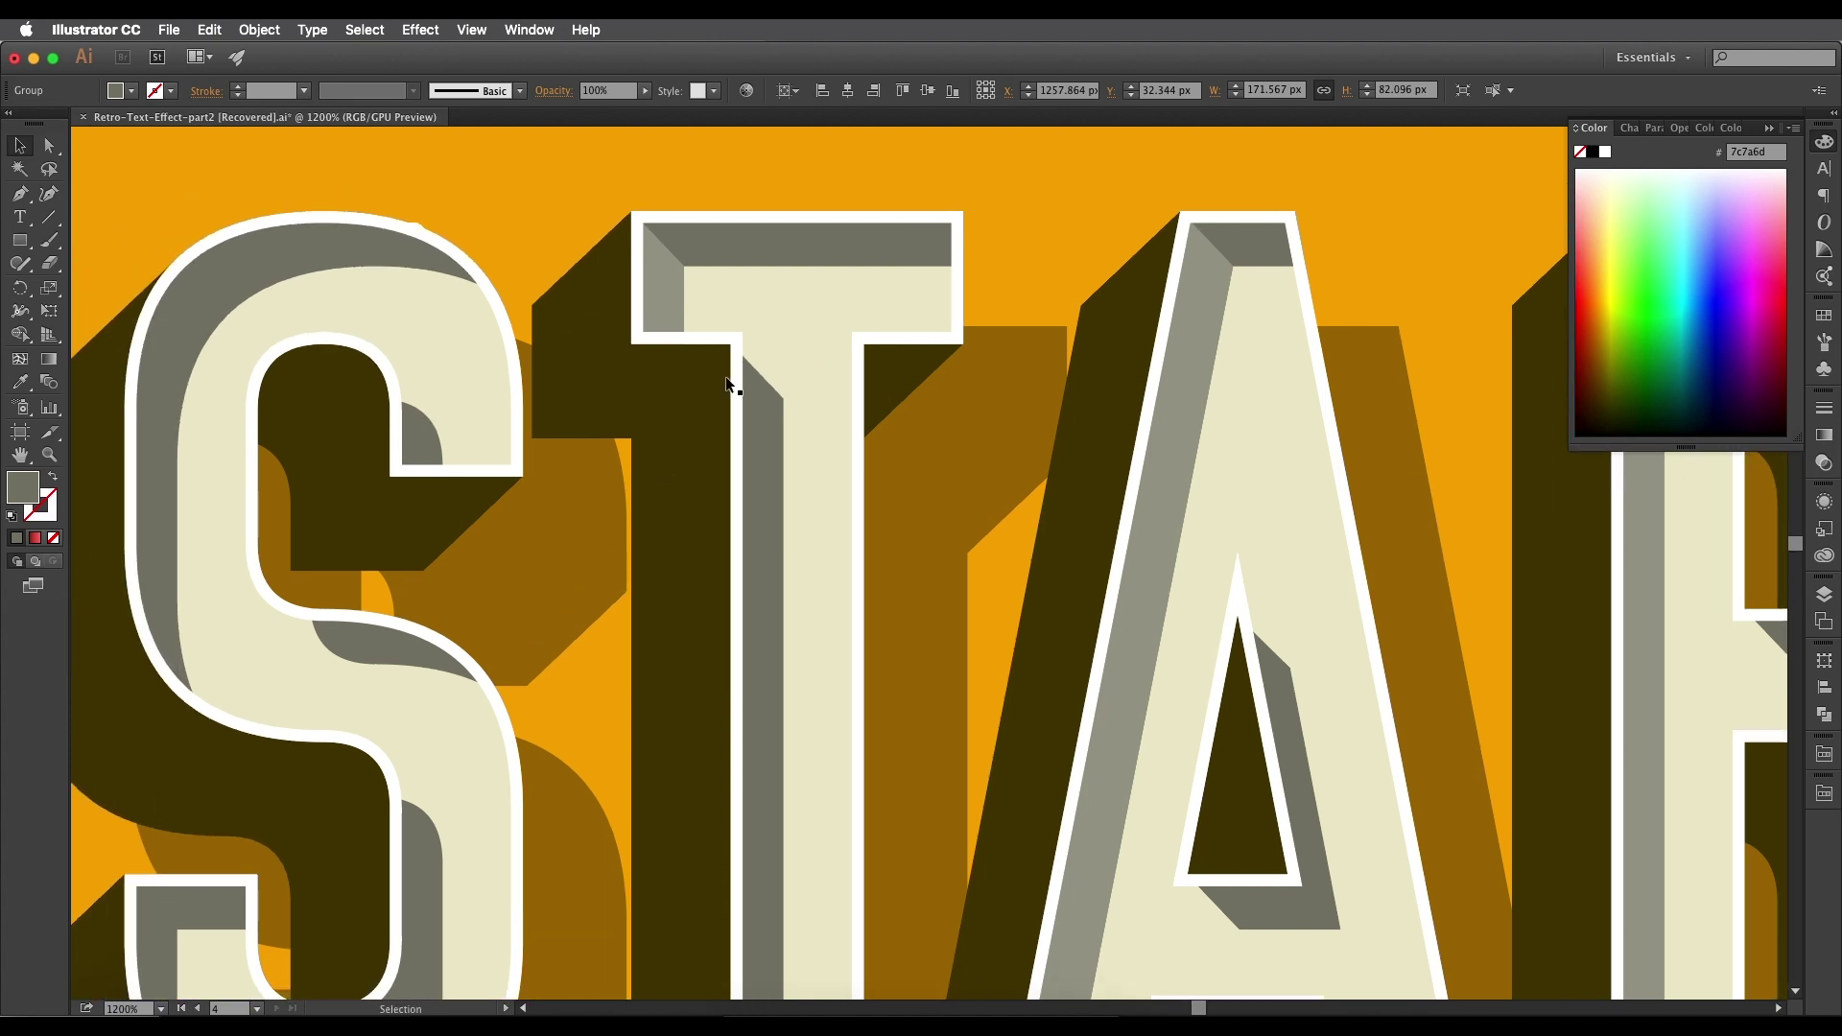
# Examine the darker underside faces of the extrusion below the letters of the finished STAR design.
pyautogui.scroll(-7, 719, 399)
pyautogui.hscroll(-5, 787, 544)
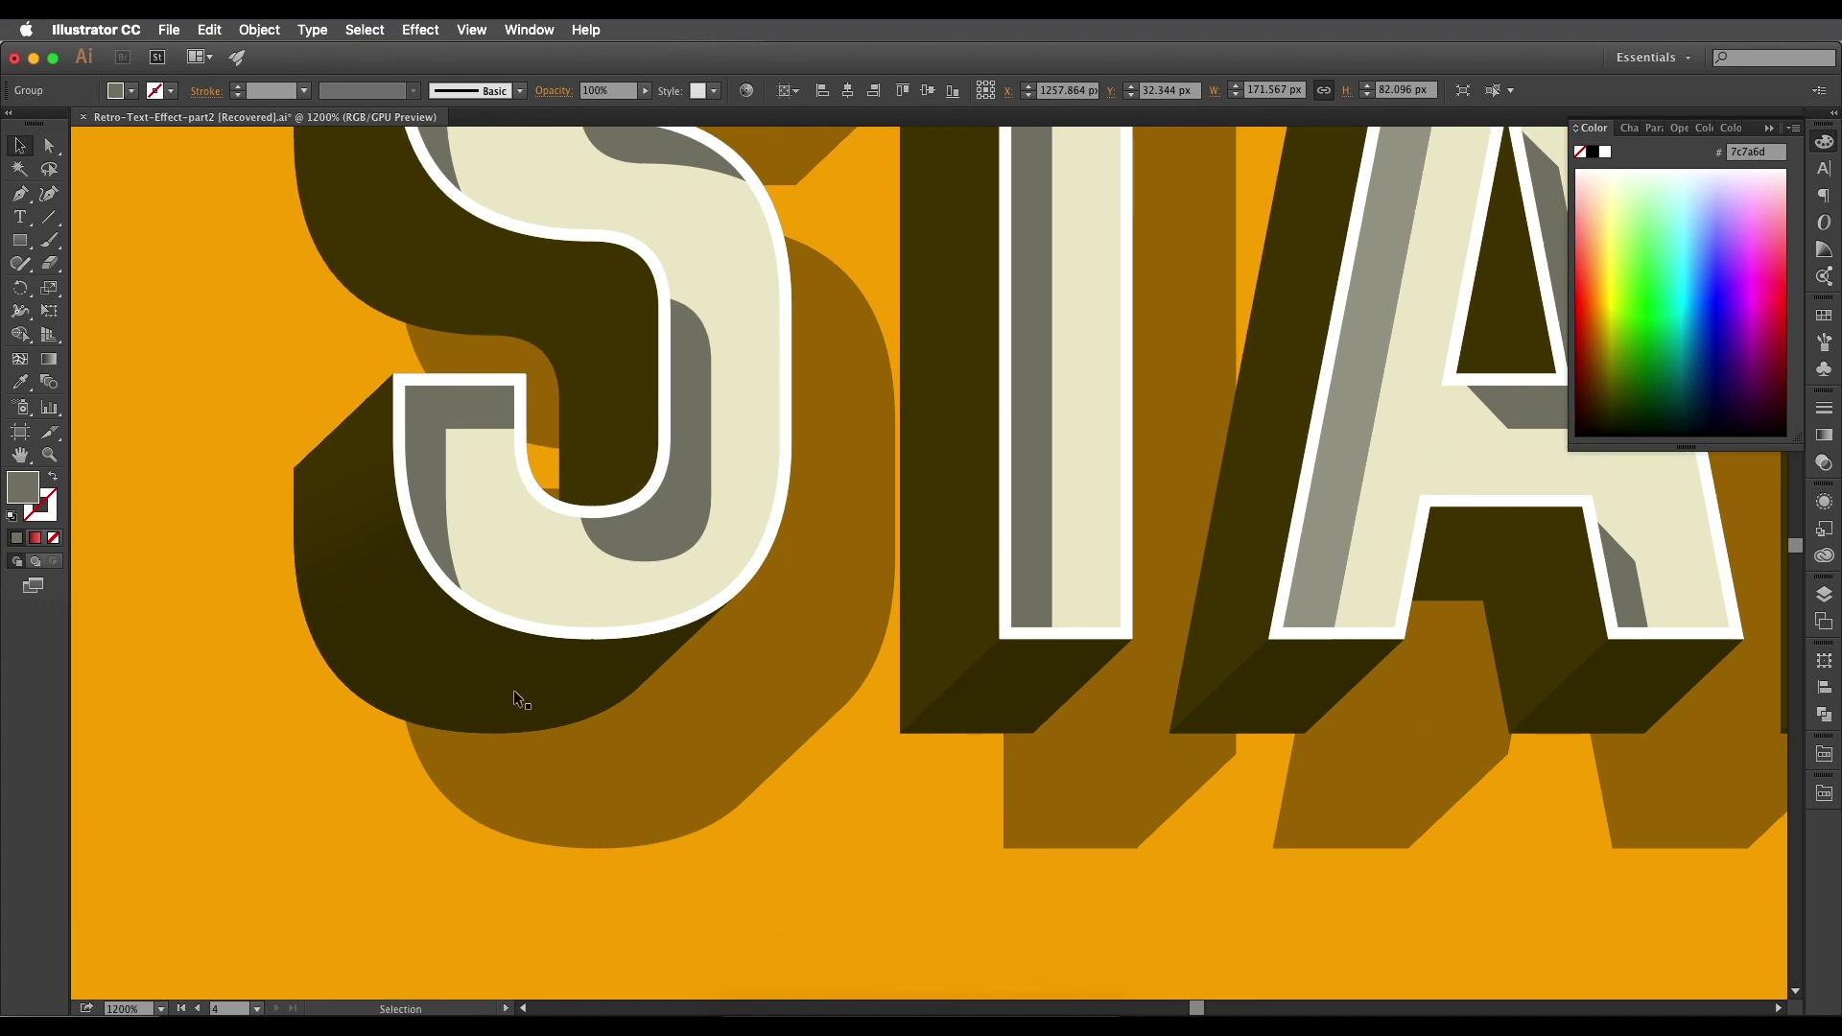
pyautogui.hscroll(3, 621, 702)
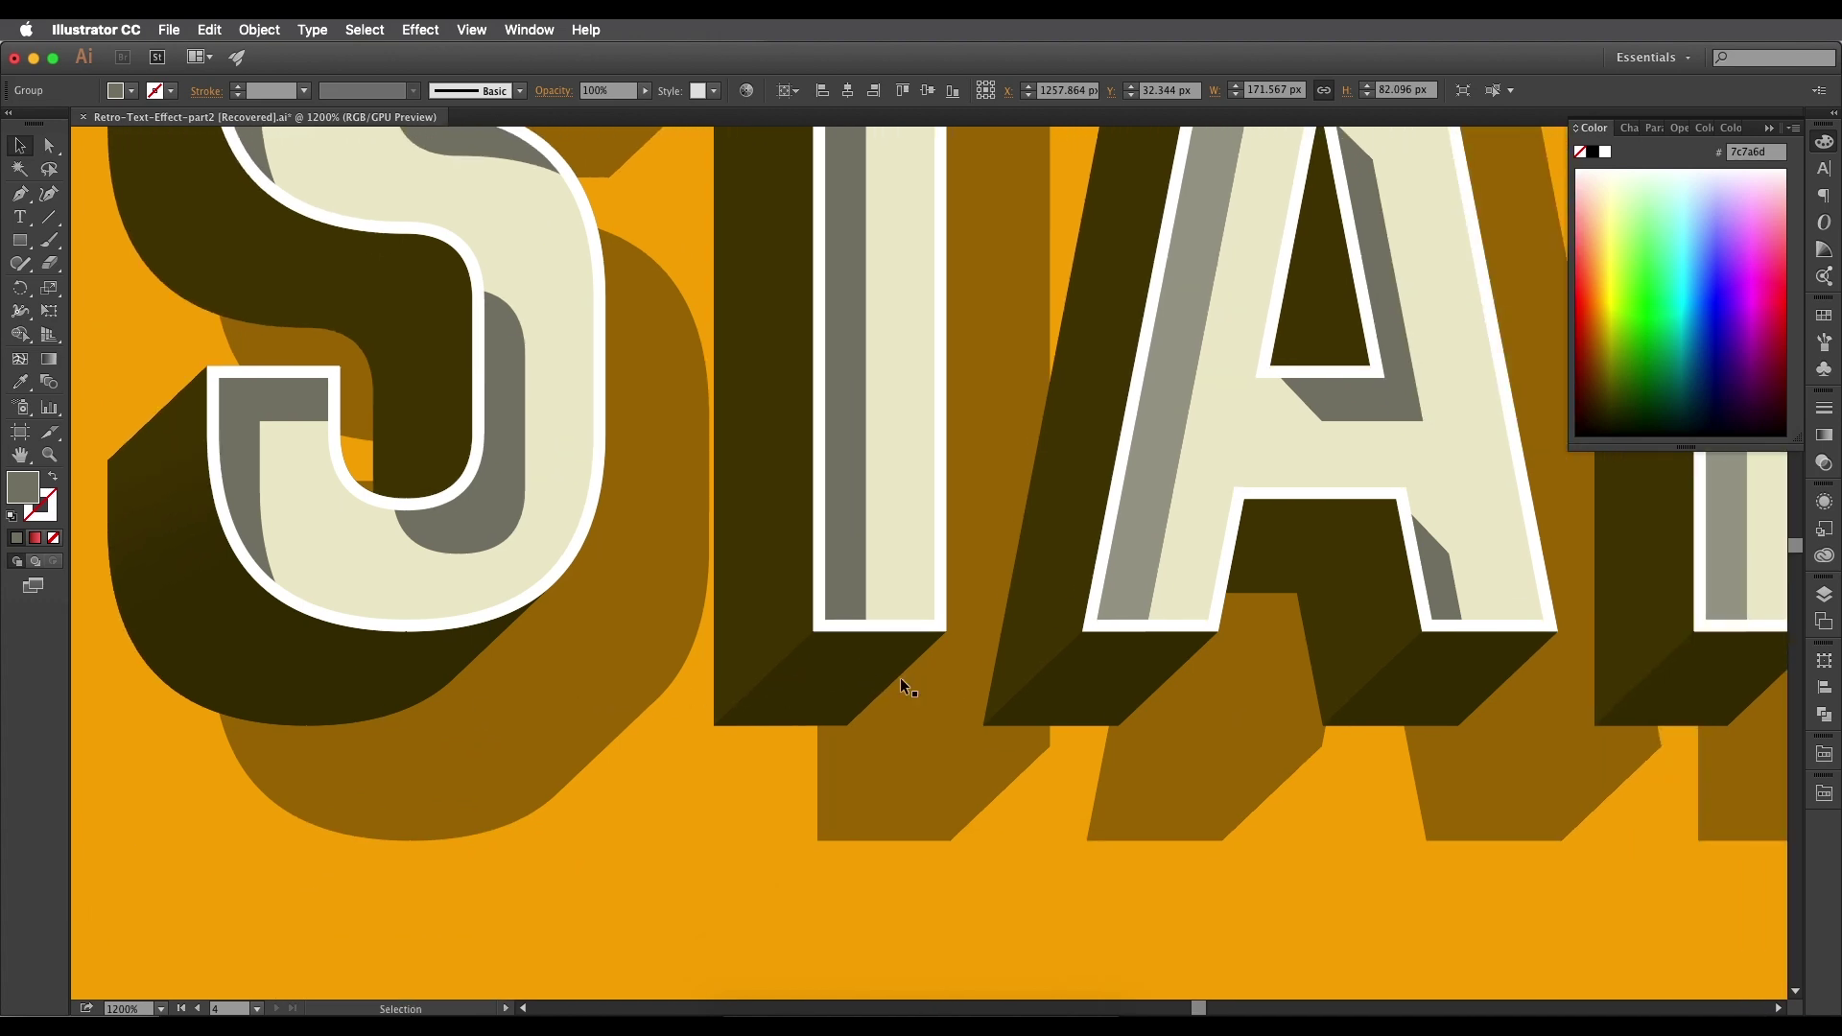
pyautogui.hscroll(5, 721, 692)
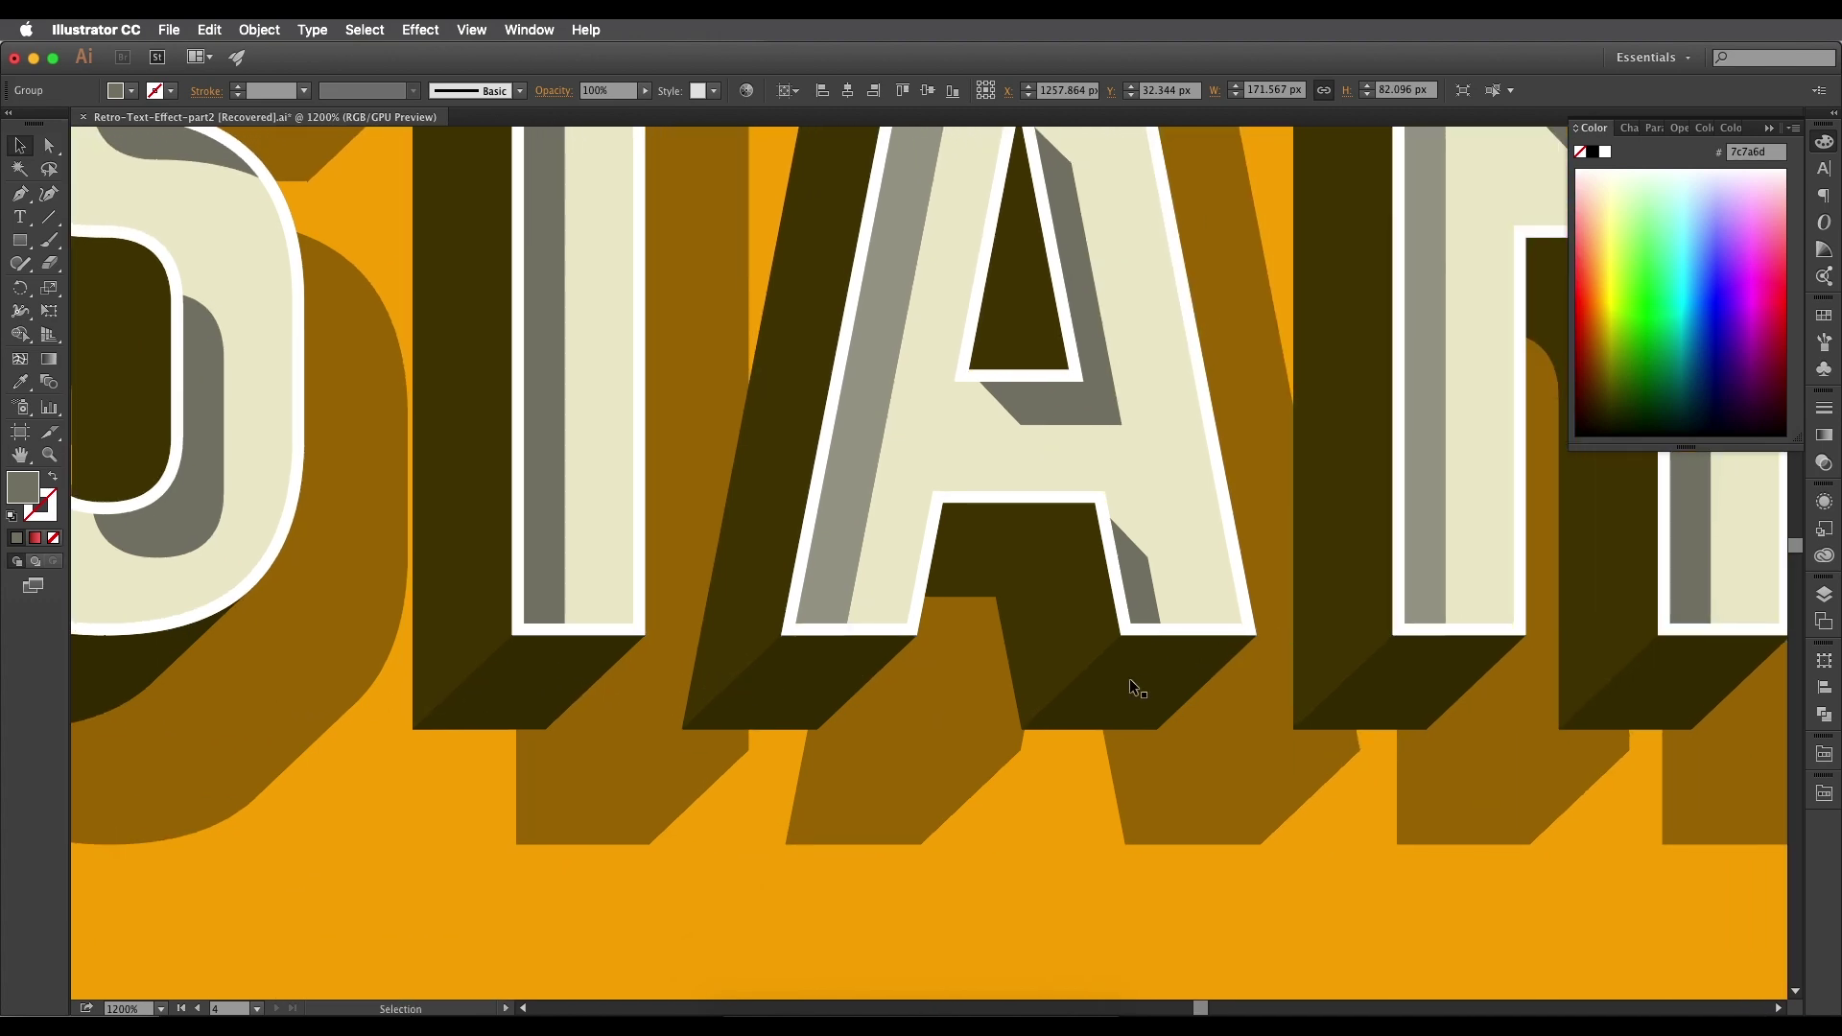
pyautogui.scroll(-8, 1308, 693)
pyautogui.scroll(3, 830, 564)
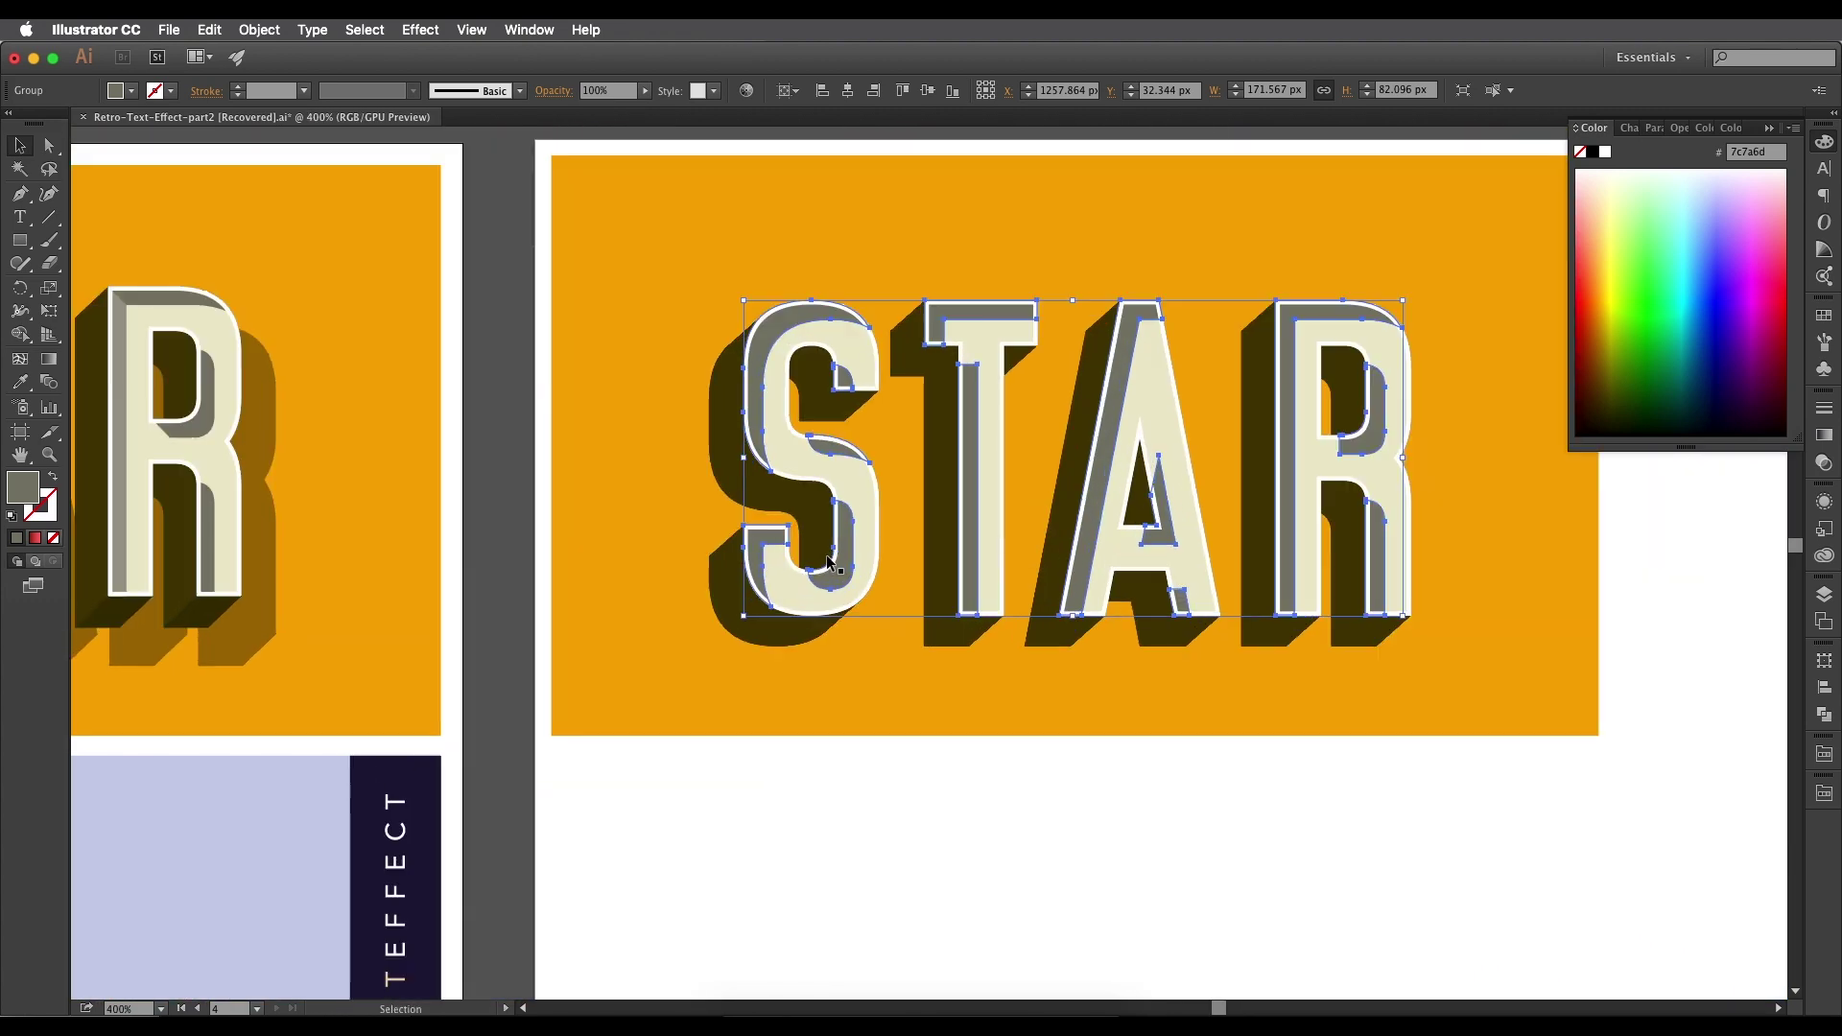
# Draw a closed four-point shape with the Pen tool over the underside of the T's extrusion, following its corners.
pyautogui.click(901, 731)
pyautogui.scroll(2, 804, 625)
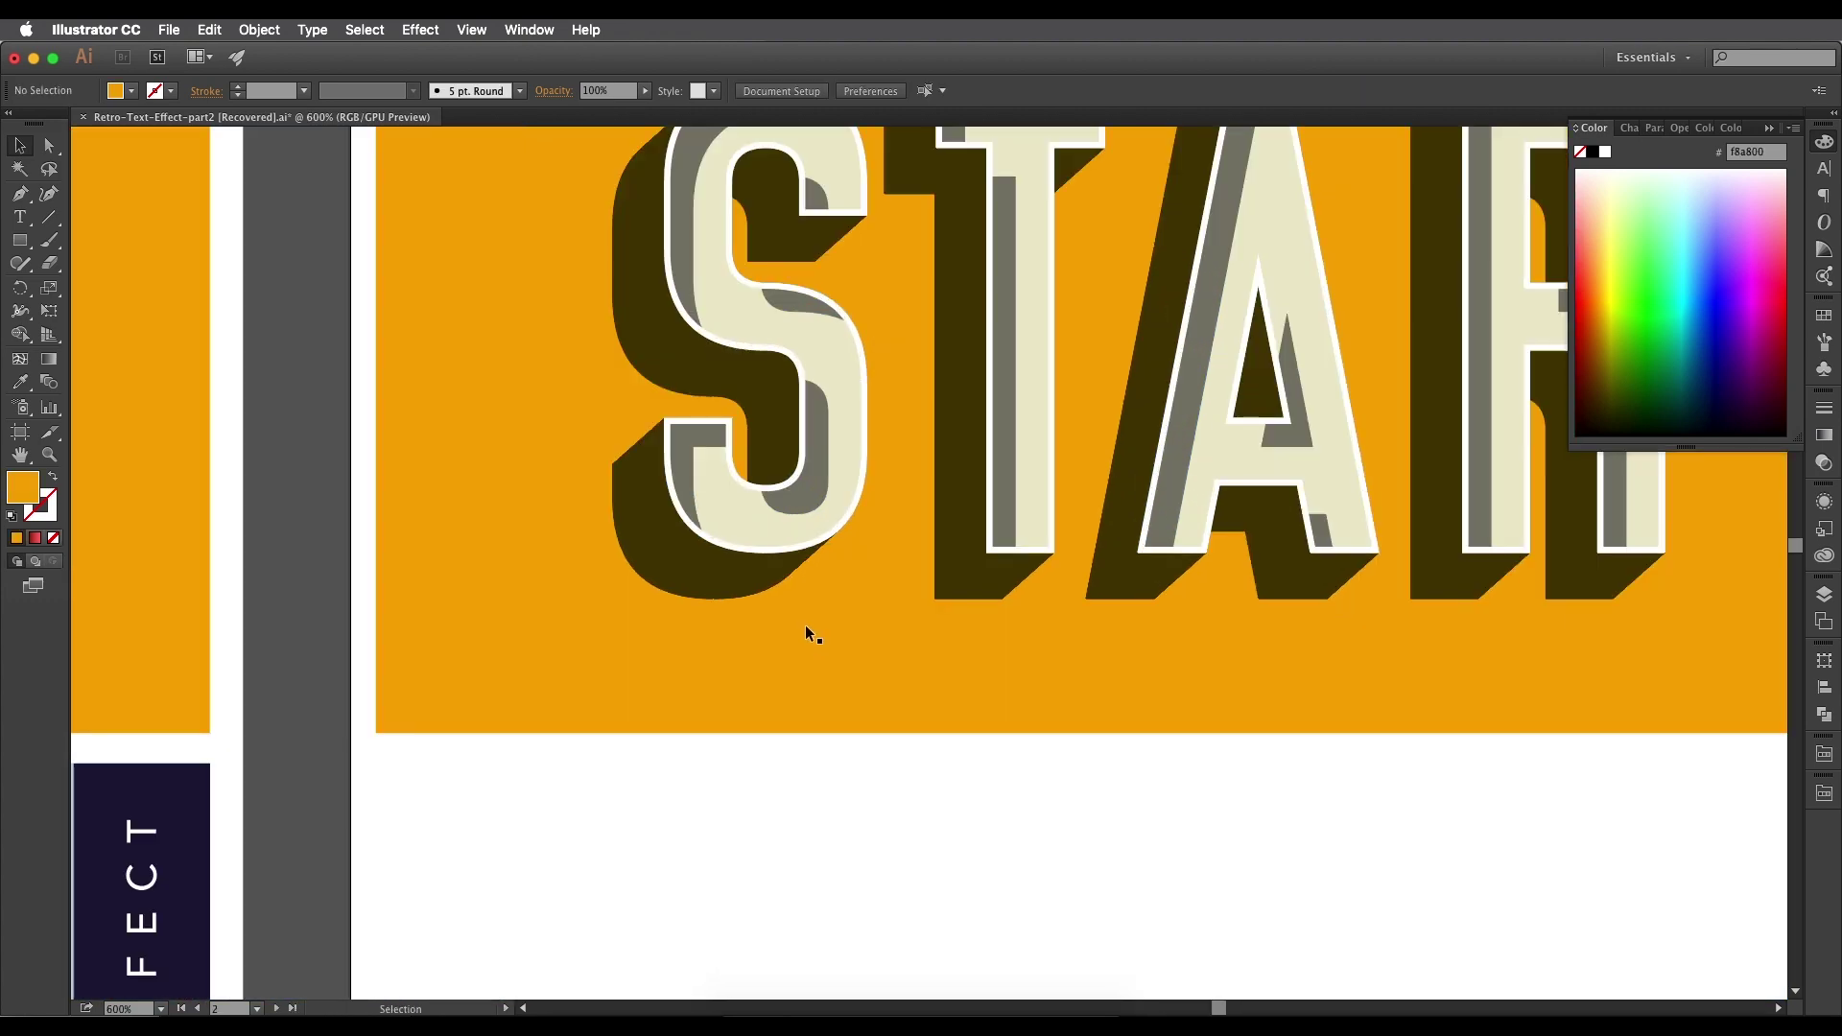
pyautogui.press('p')
pyautogui.hscroll(5, 748, 548)
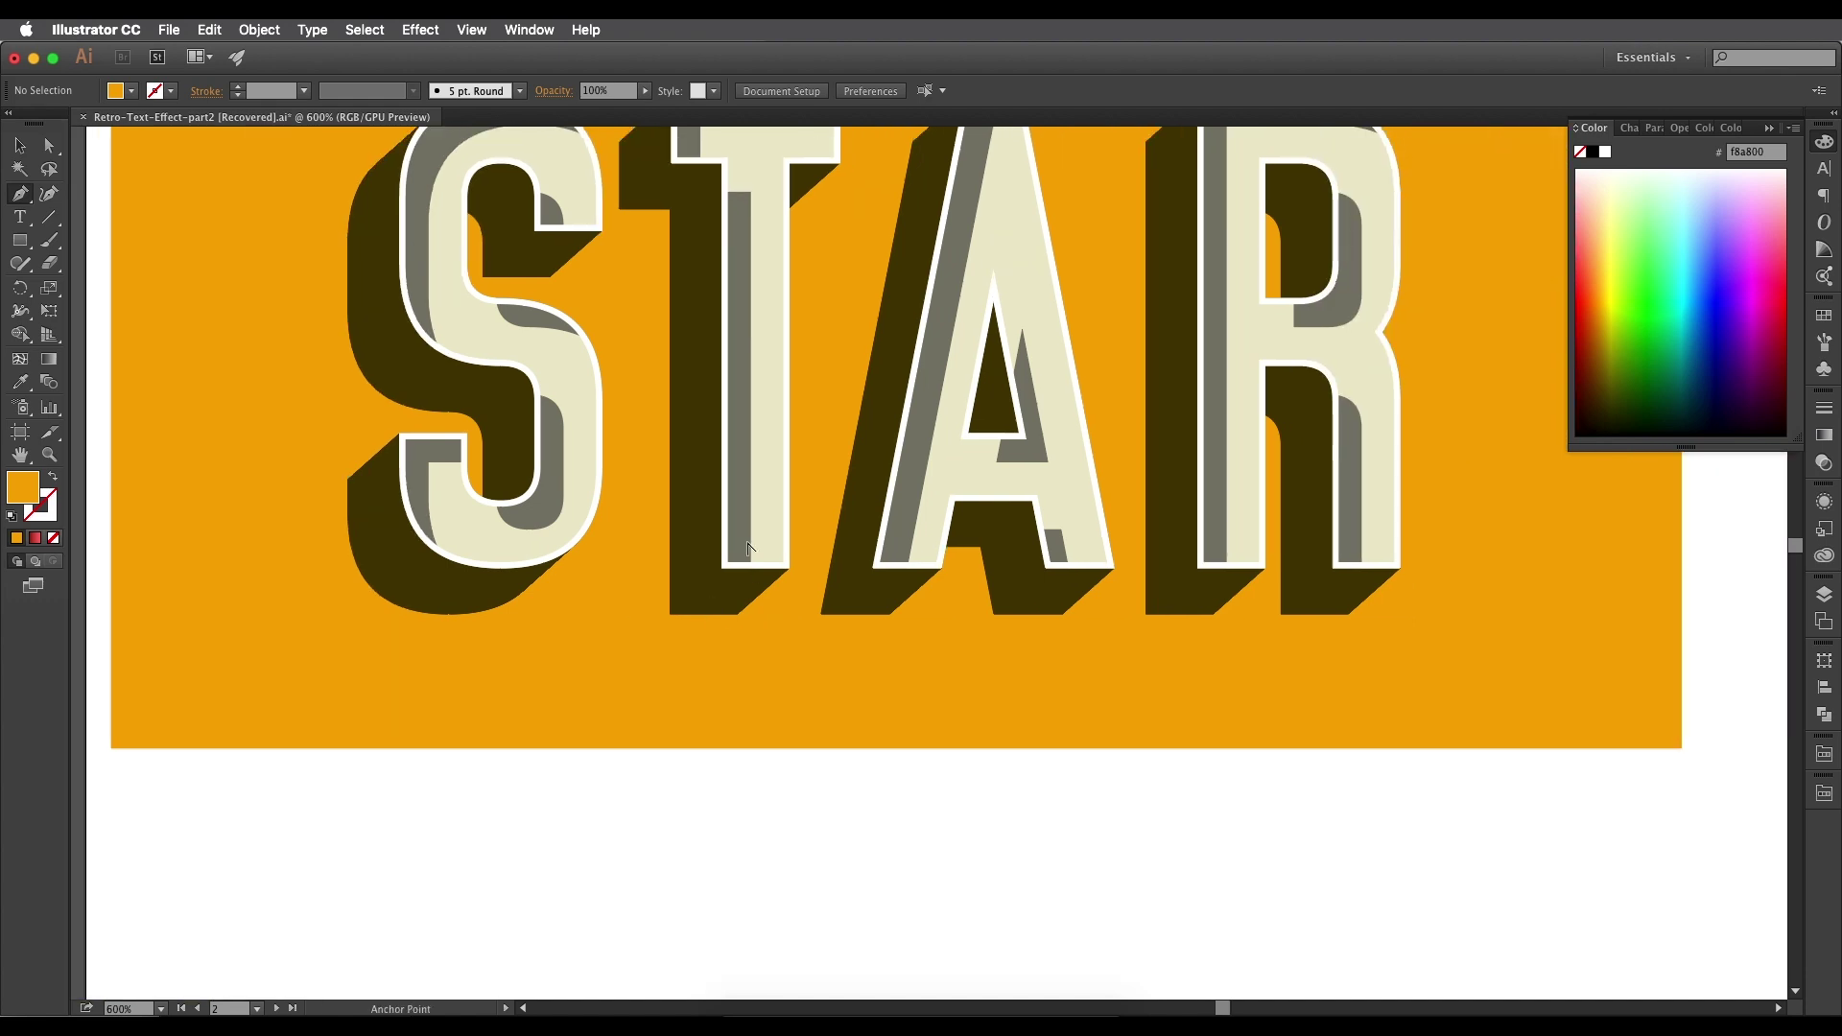
pyautogui.scroll(3, 748, 548)
pyautogui.moveTo(748, 556); pyautogui.dragTo(748, 450)
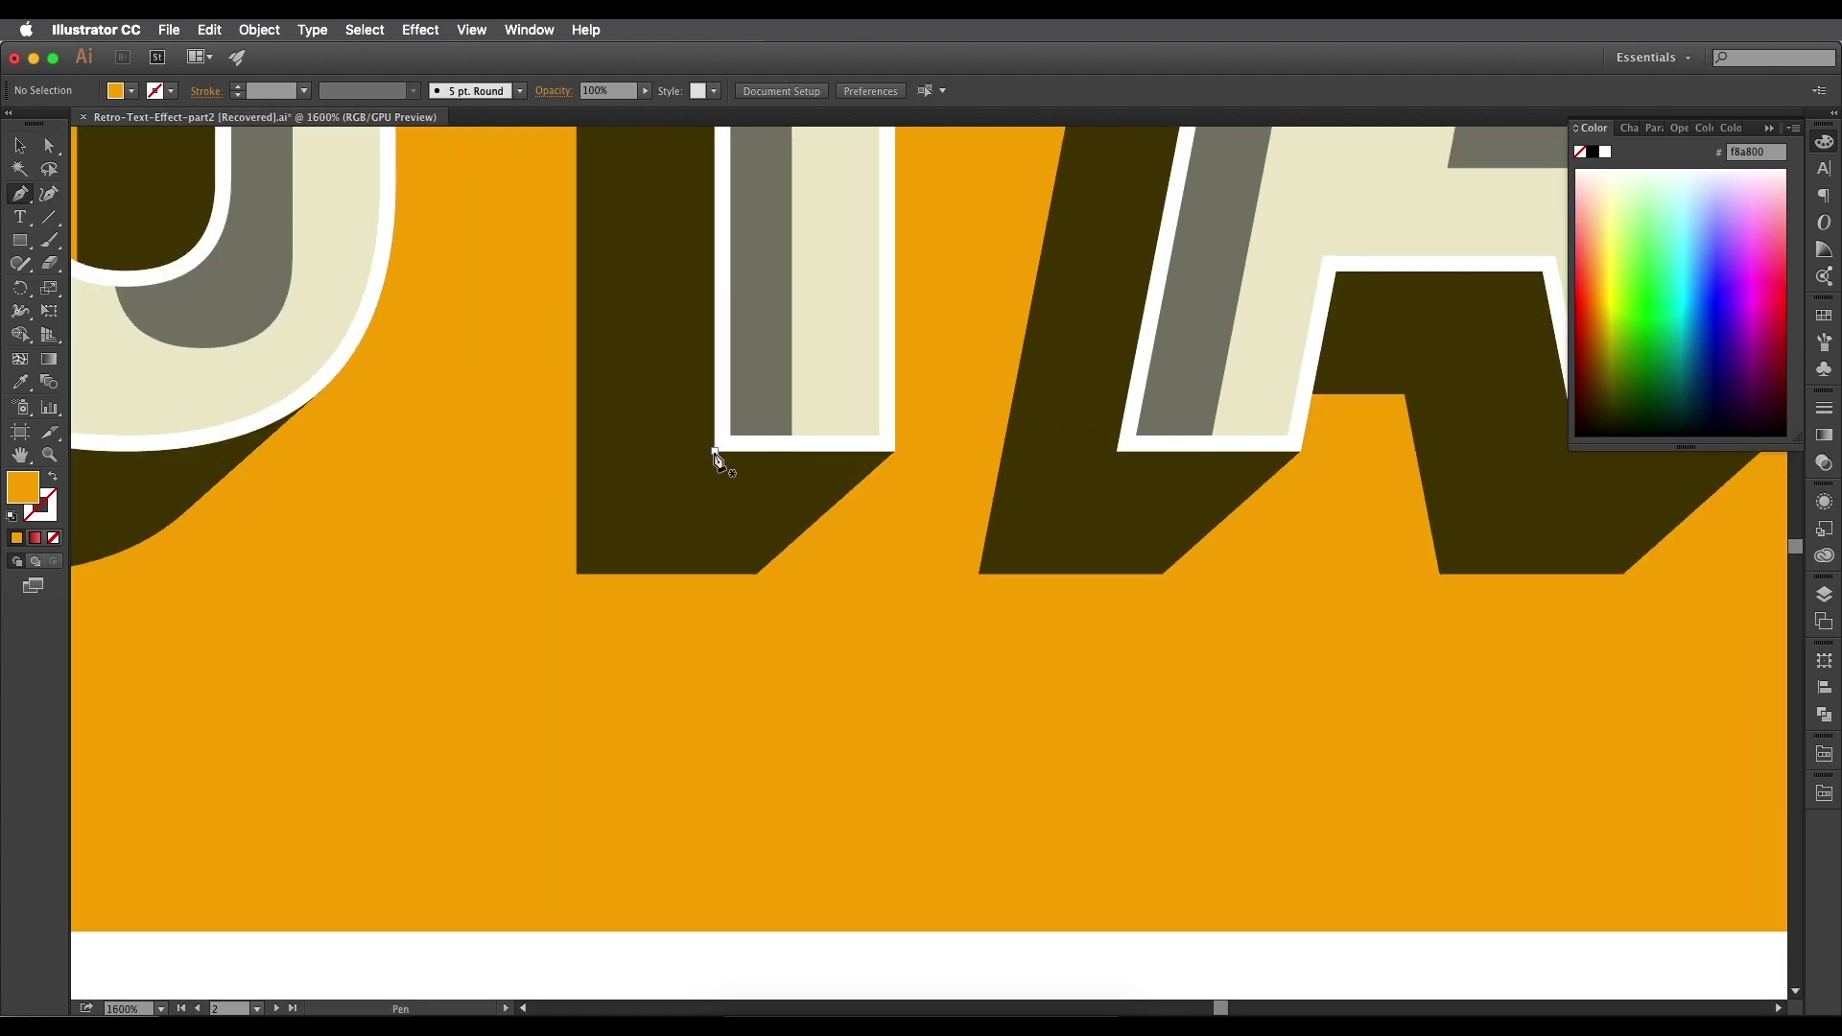
pyautogui.click(714, 450)
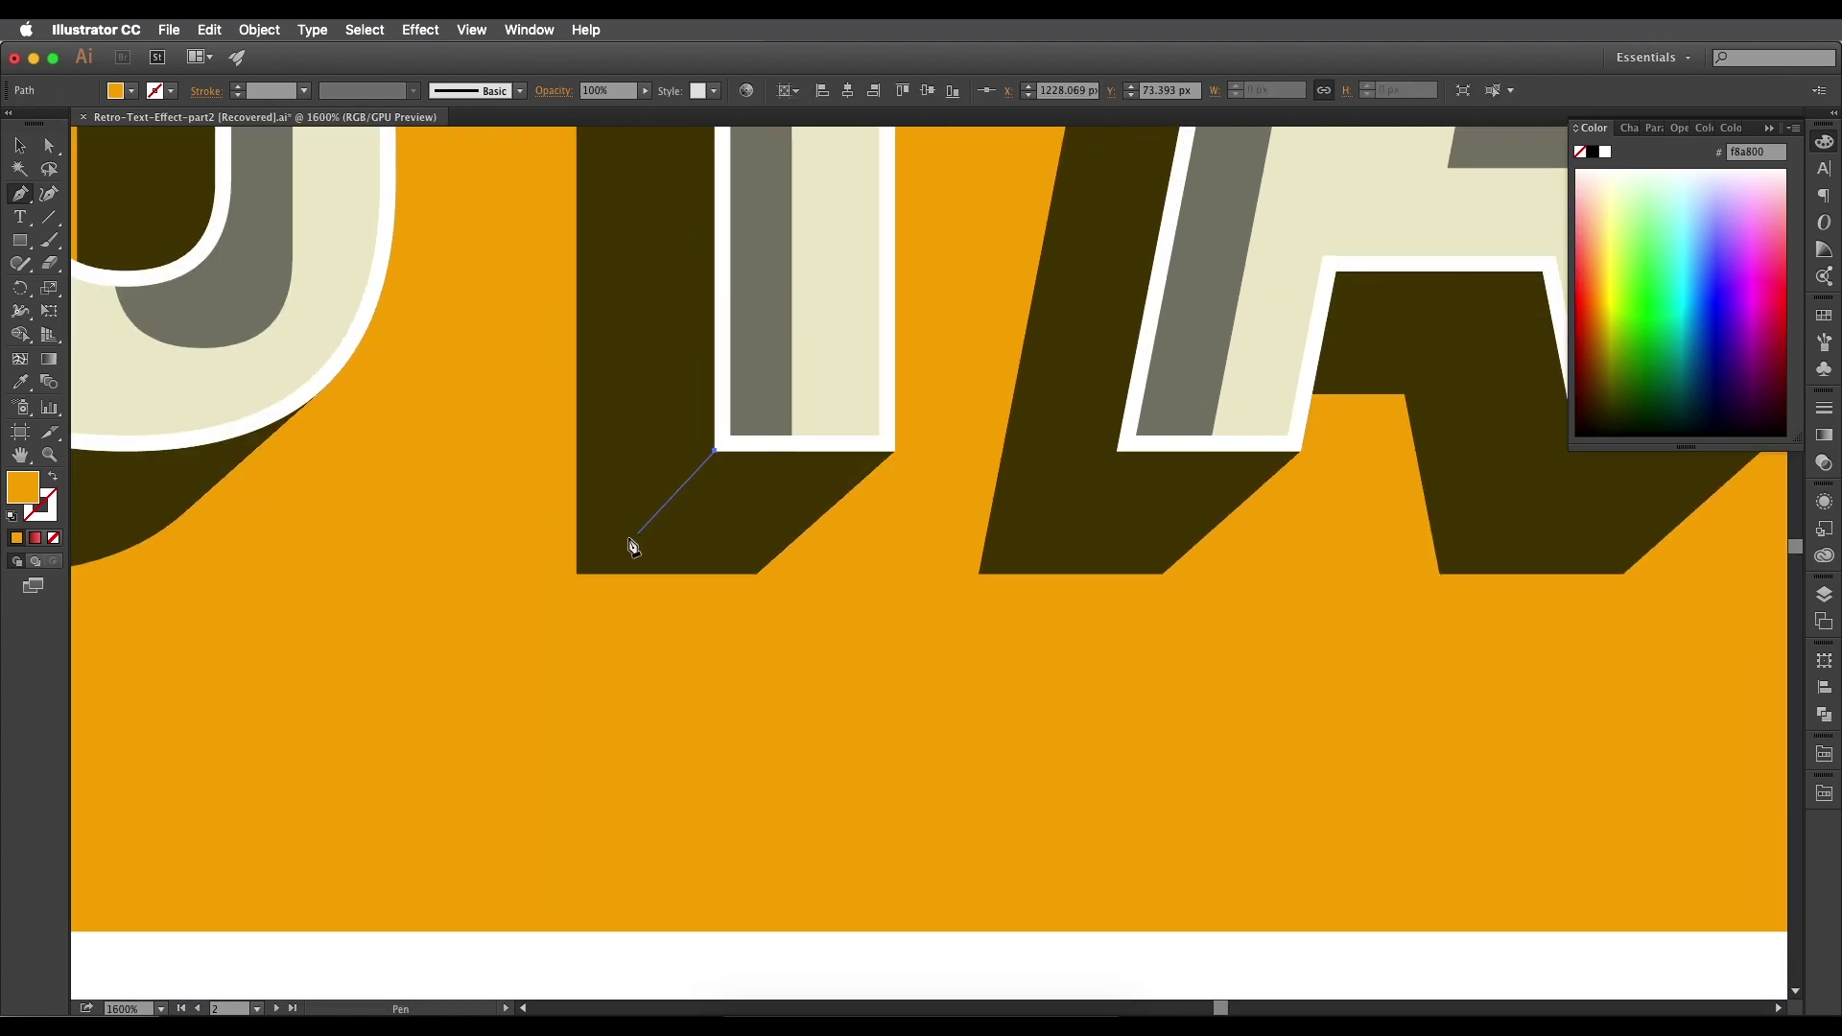
pyautogui.click(576, 575)
pyautogui.click(577, 574)
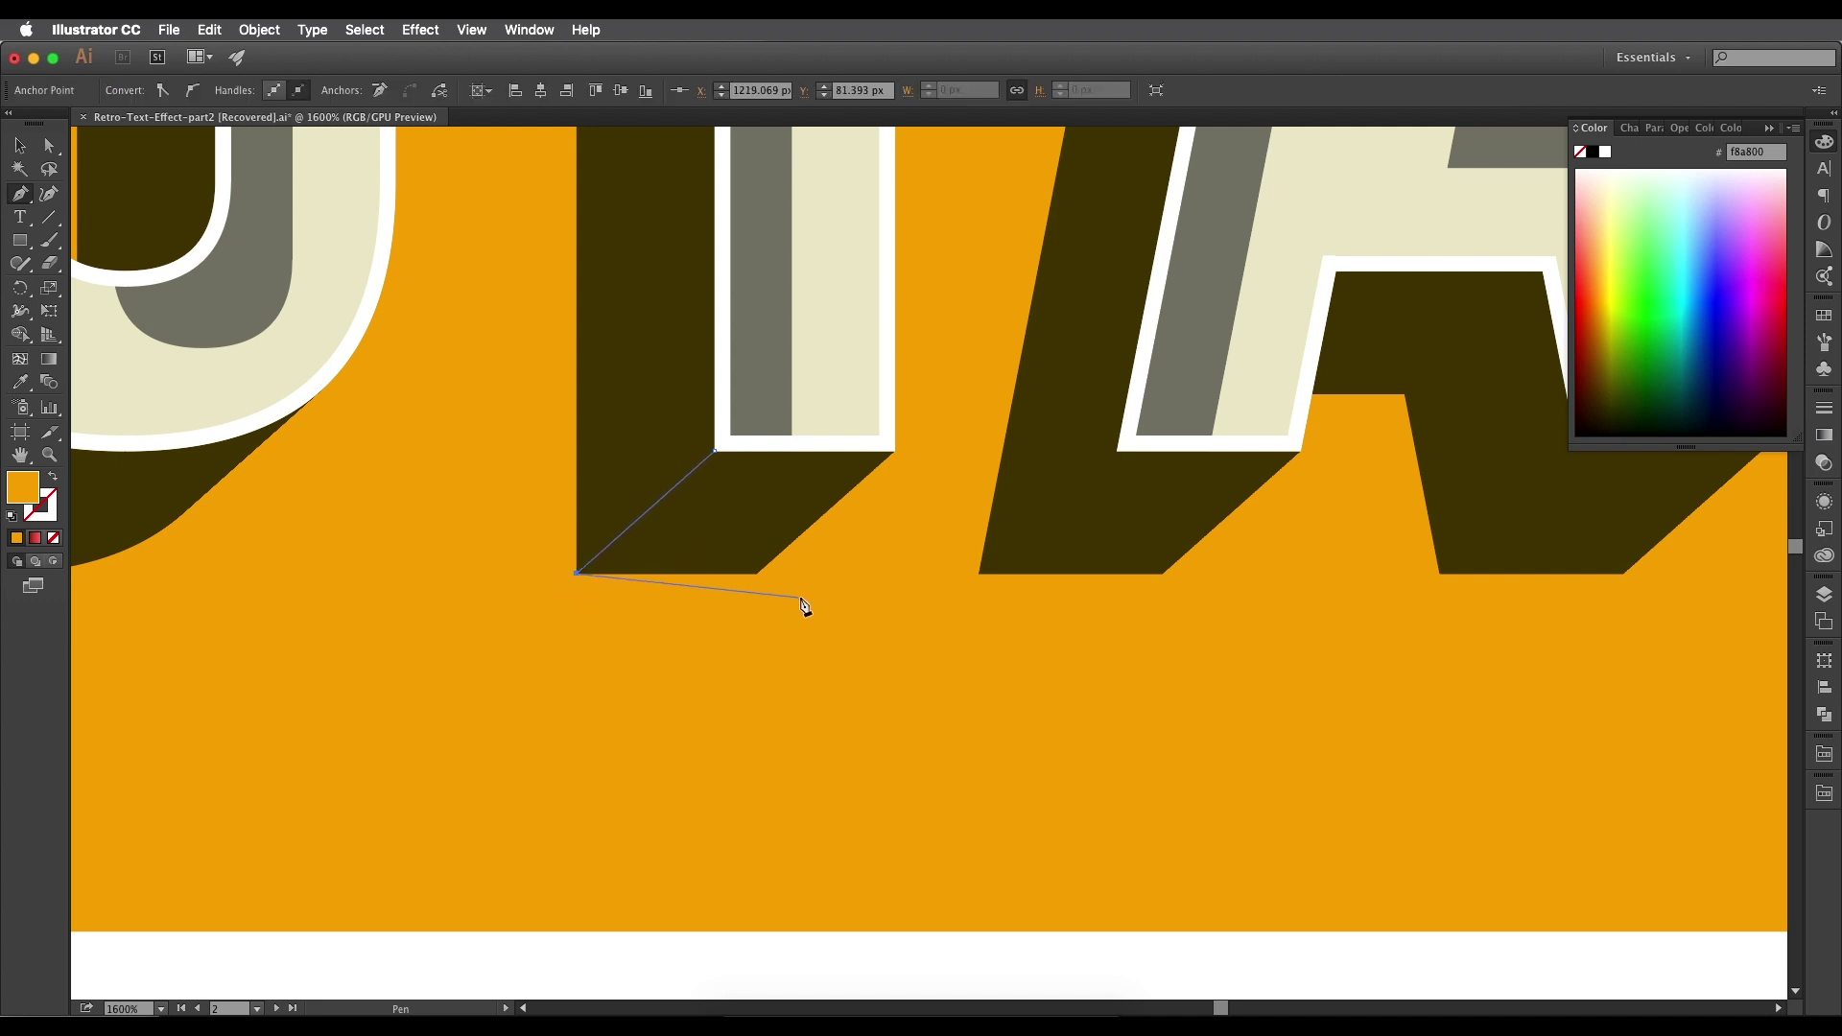
pyautogui.click(757, 575)
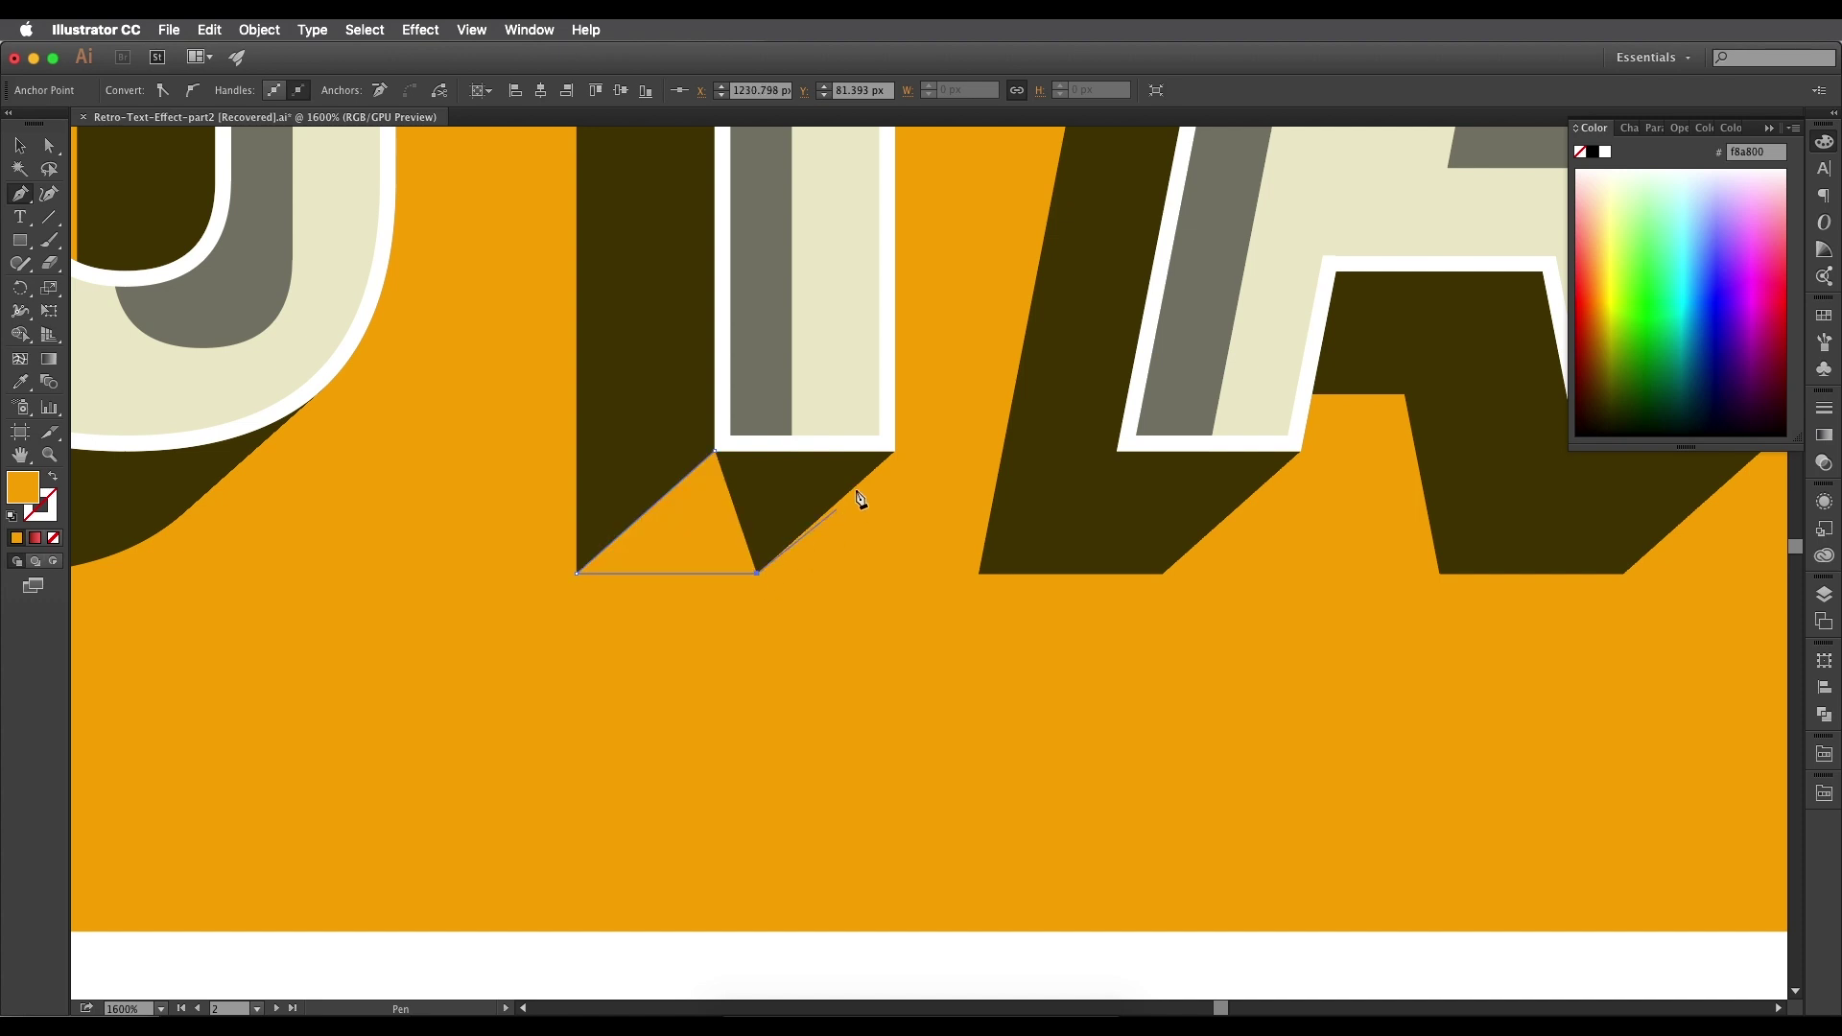
pyautogui.click(895, 451)
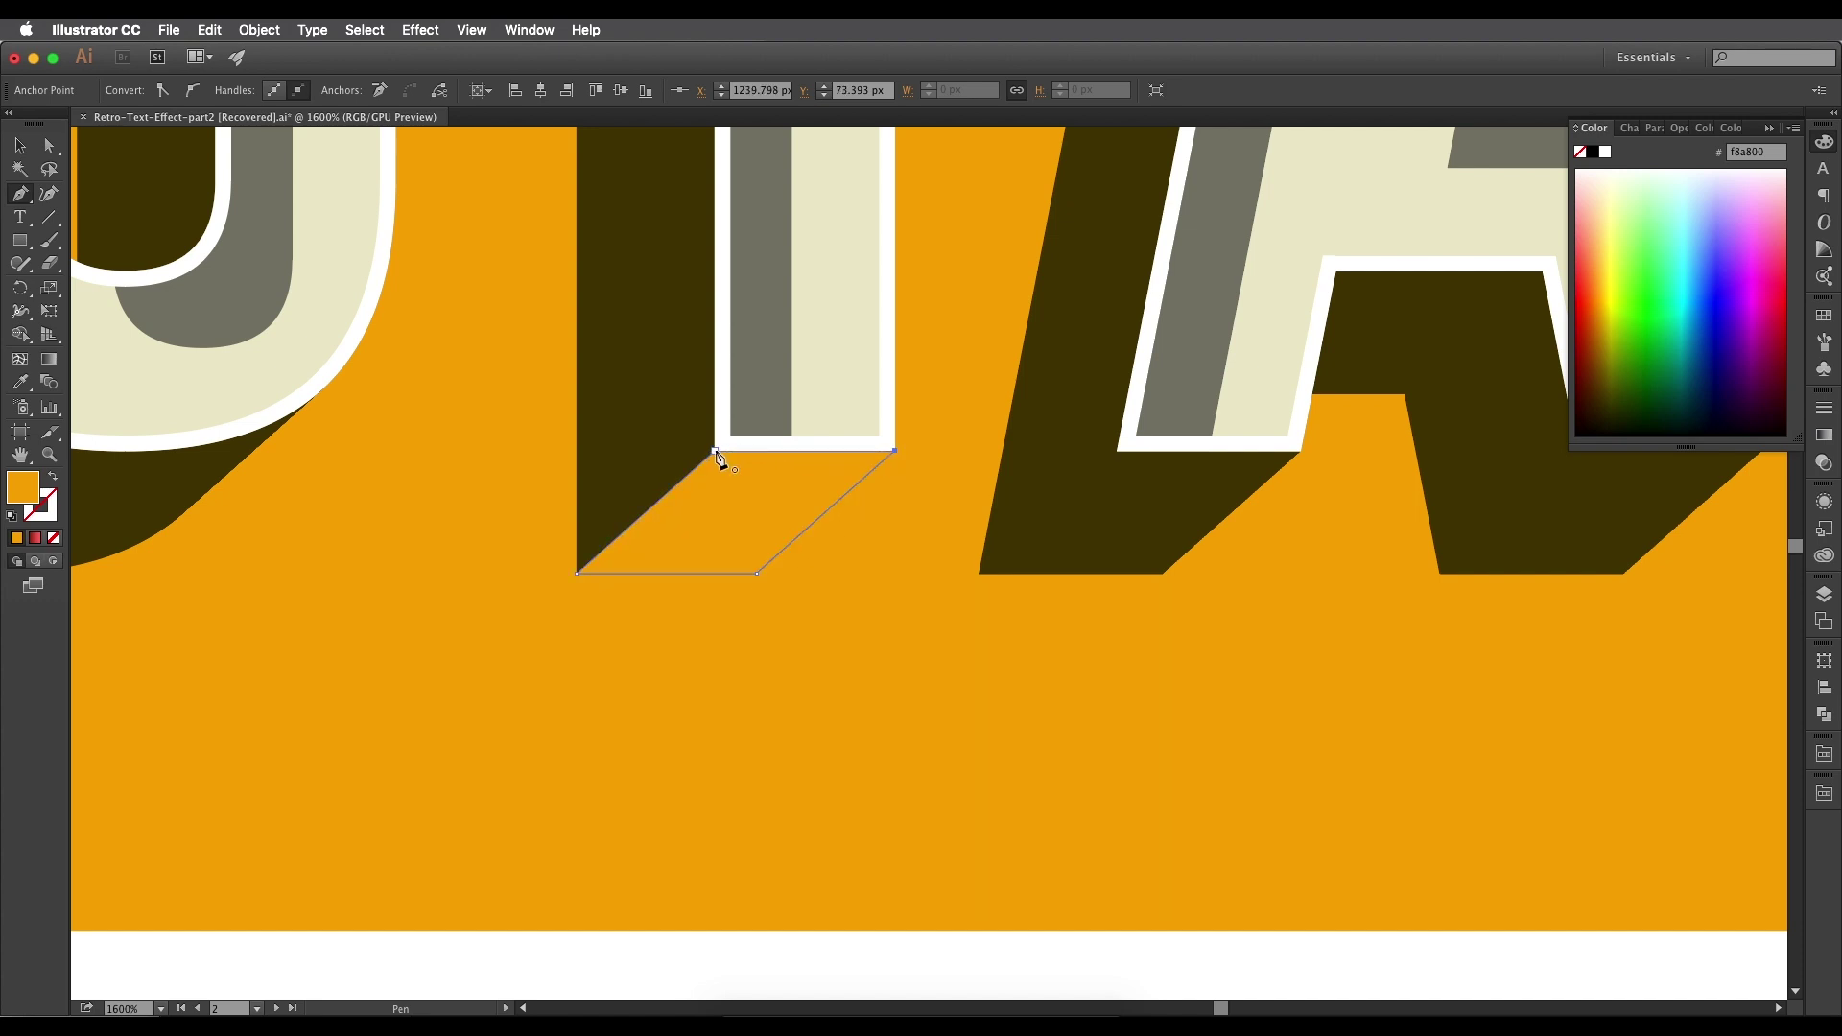
pyautogui.click(716, 451)
# Fill the T's underside shape with the darker brown 392d01 sampled from the finished STAR design's extrusion.
pyautogui.press('i')
pyautogui.click(685, 401)
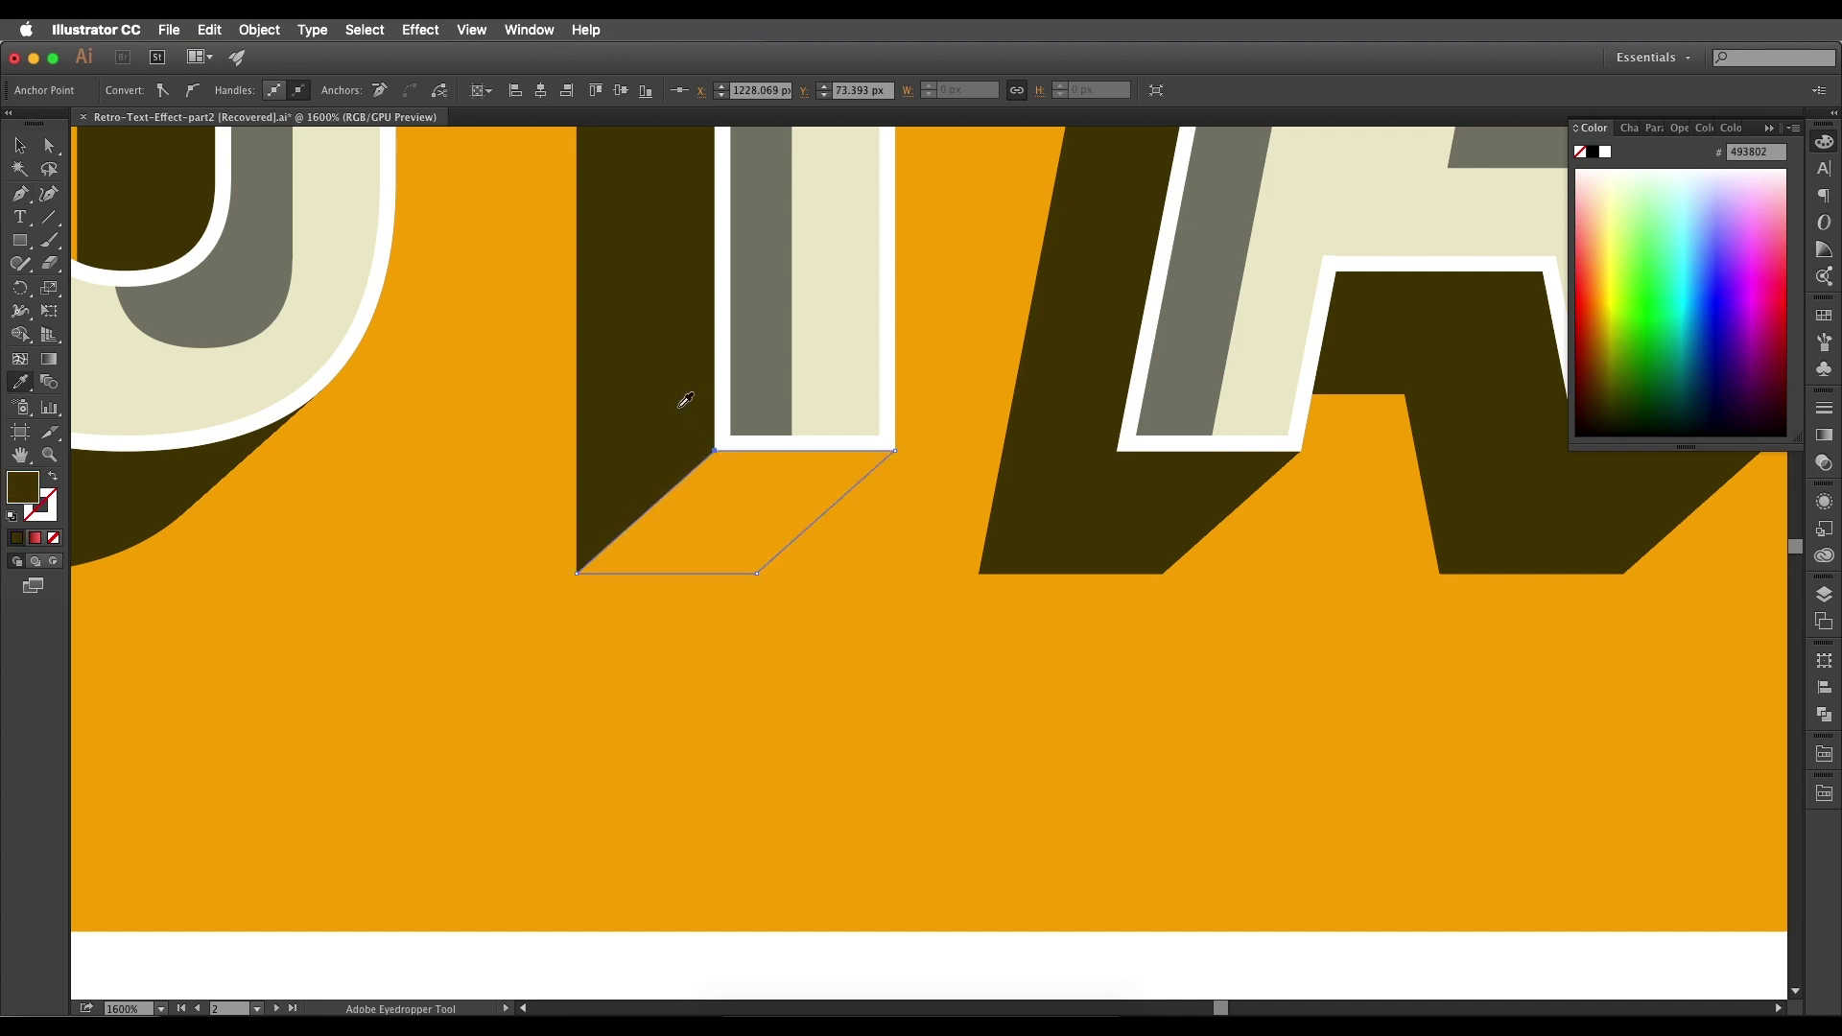
pyautogui.press('super+minus')
pyautogui.scroll(-3, 665, 425)
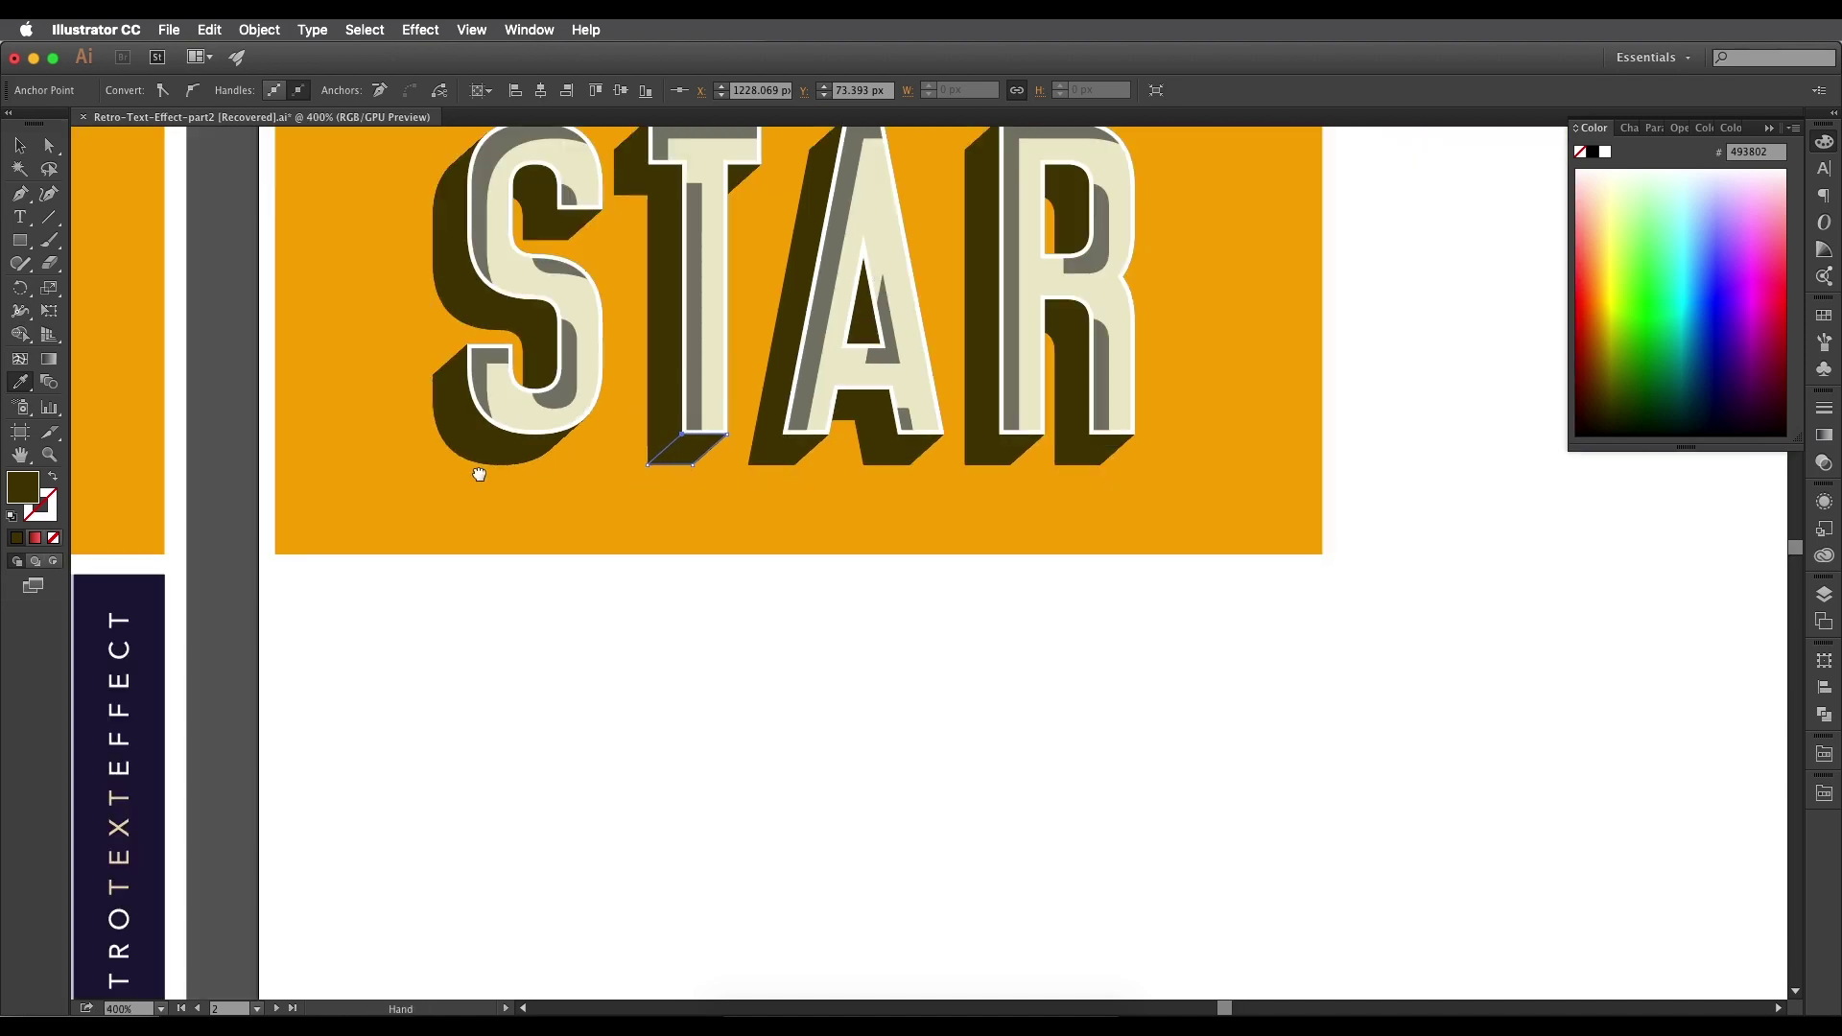
pyautogui.moveTo(249, 490); pyautogui.dragTo(909, 493)
pyautogui.scroll(1, 657, 449)
pyautogui.click(568, 413)
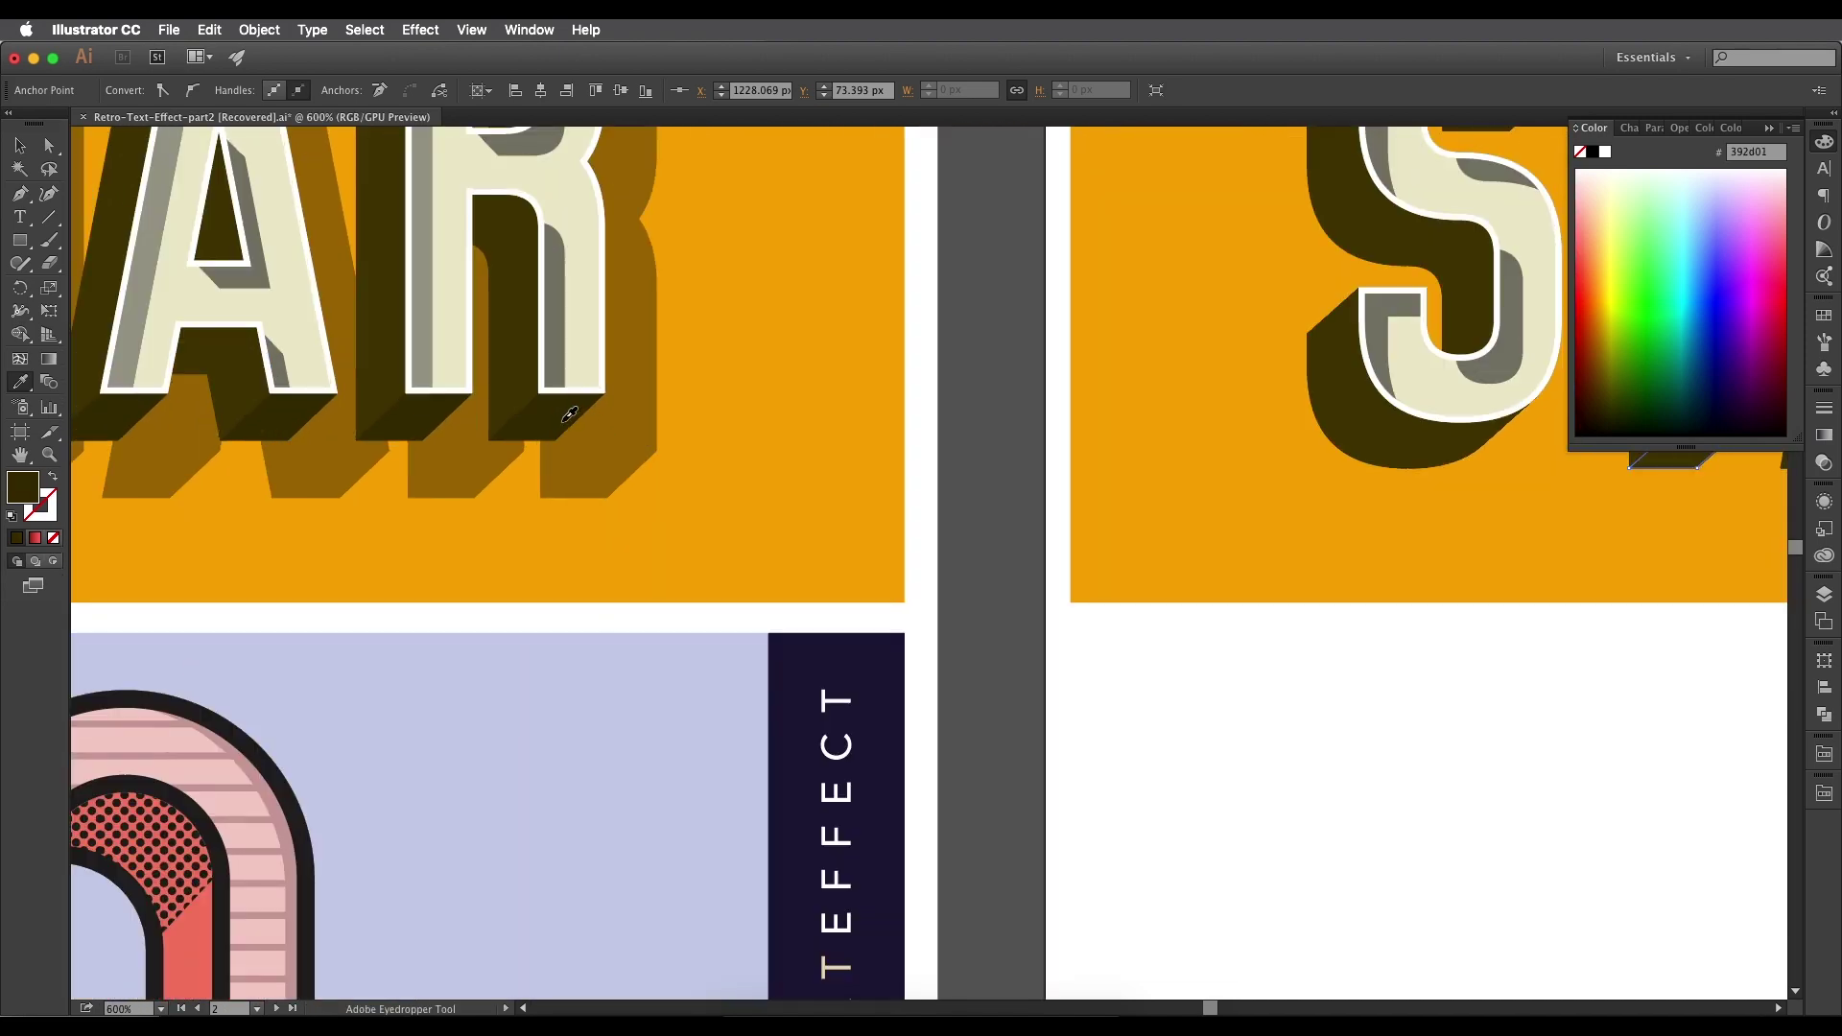
# Draw a closed four-point dark brown shape with the Pen tool over the extrusion's underside below the A's left leg.
pyautogui.moveTo(1405, 413); pyautogui.dragTo(894, 425)
pyautogui.hscroll(10, 782, 399)
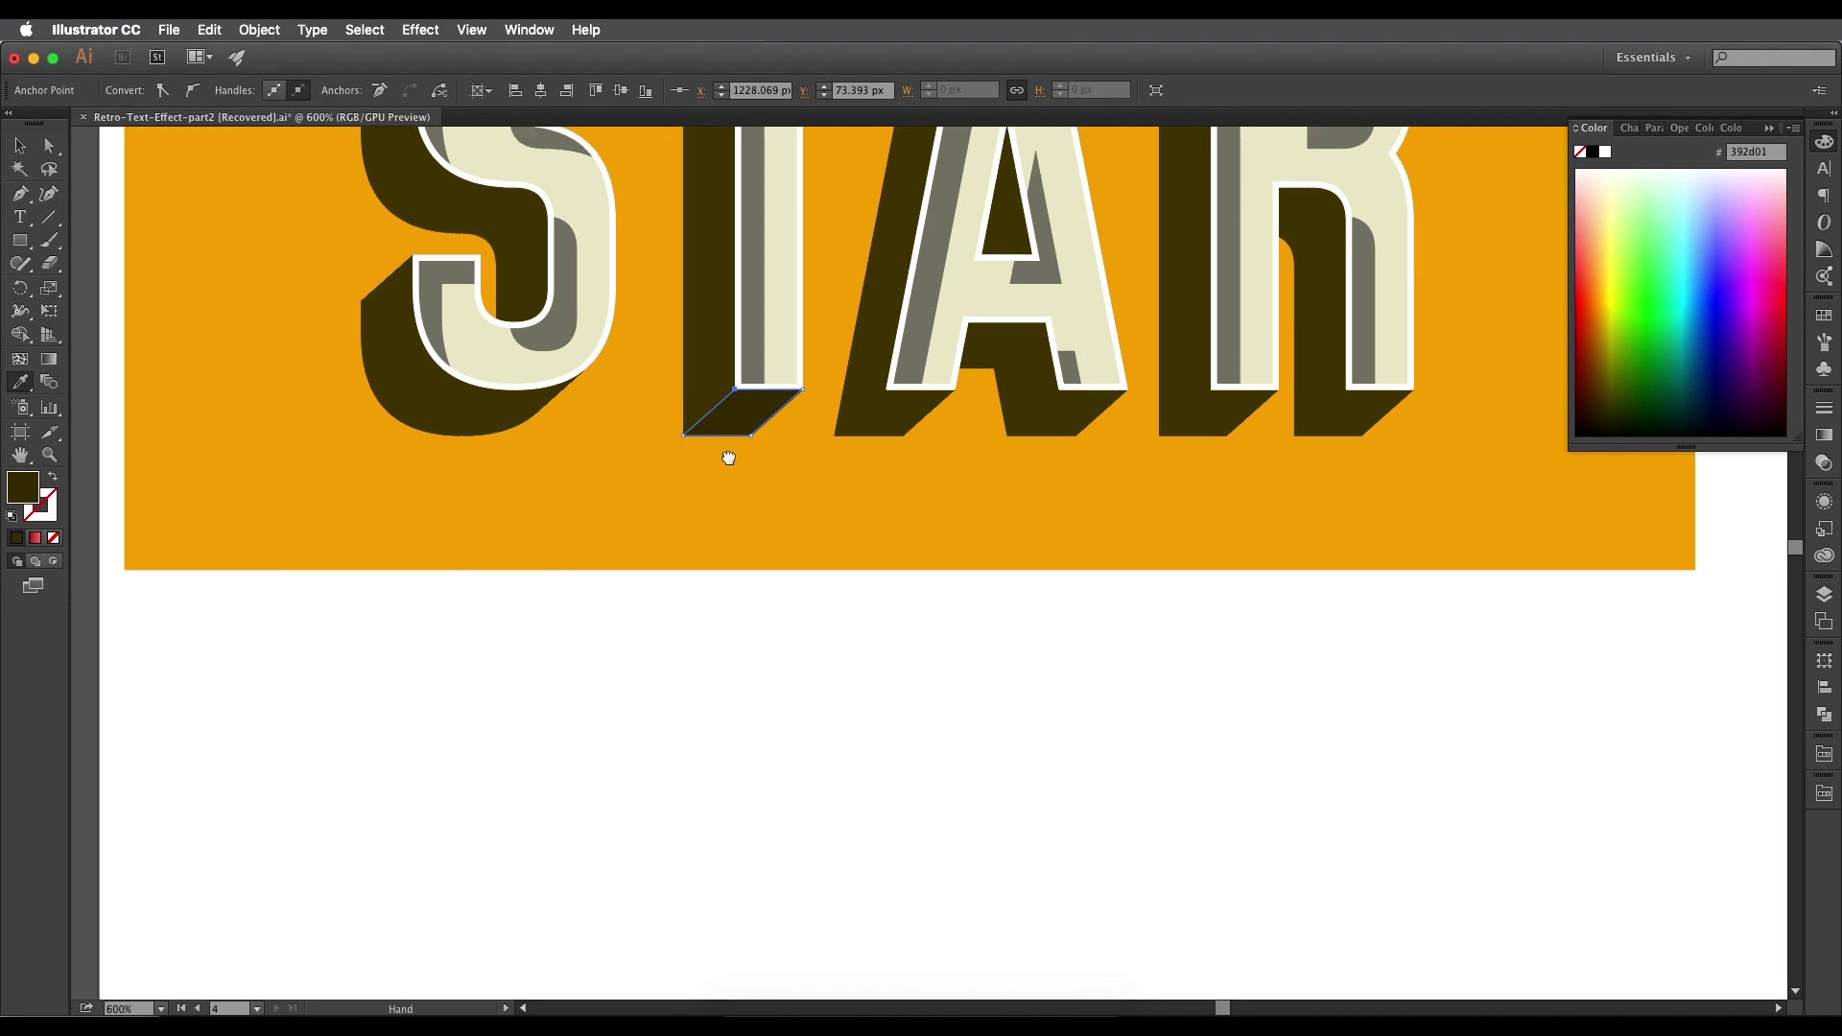
pyautogui.scroll(2, 765, 374)
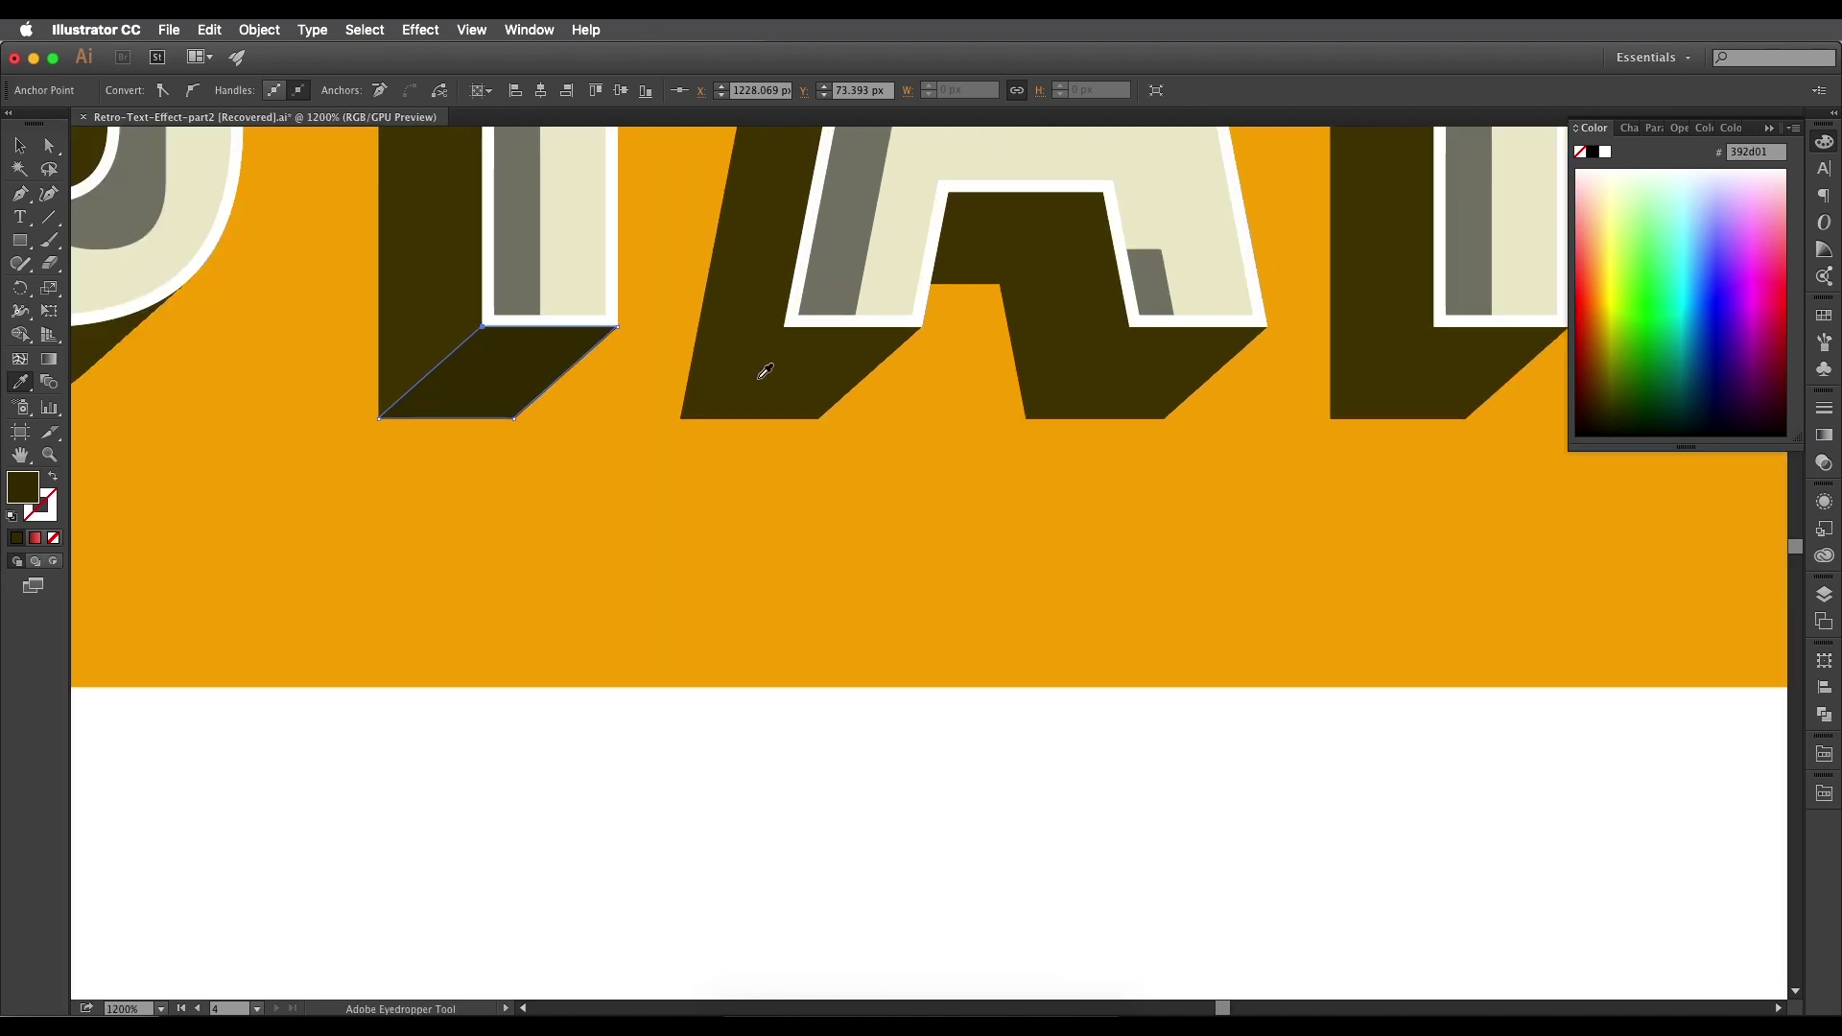
pyautogui.press('p')
pyautogui.click(785, 328)
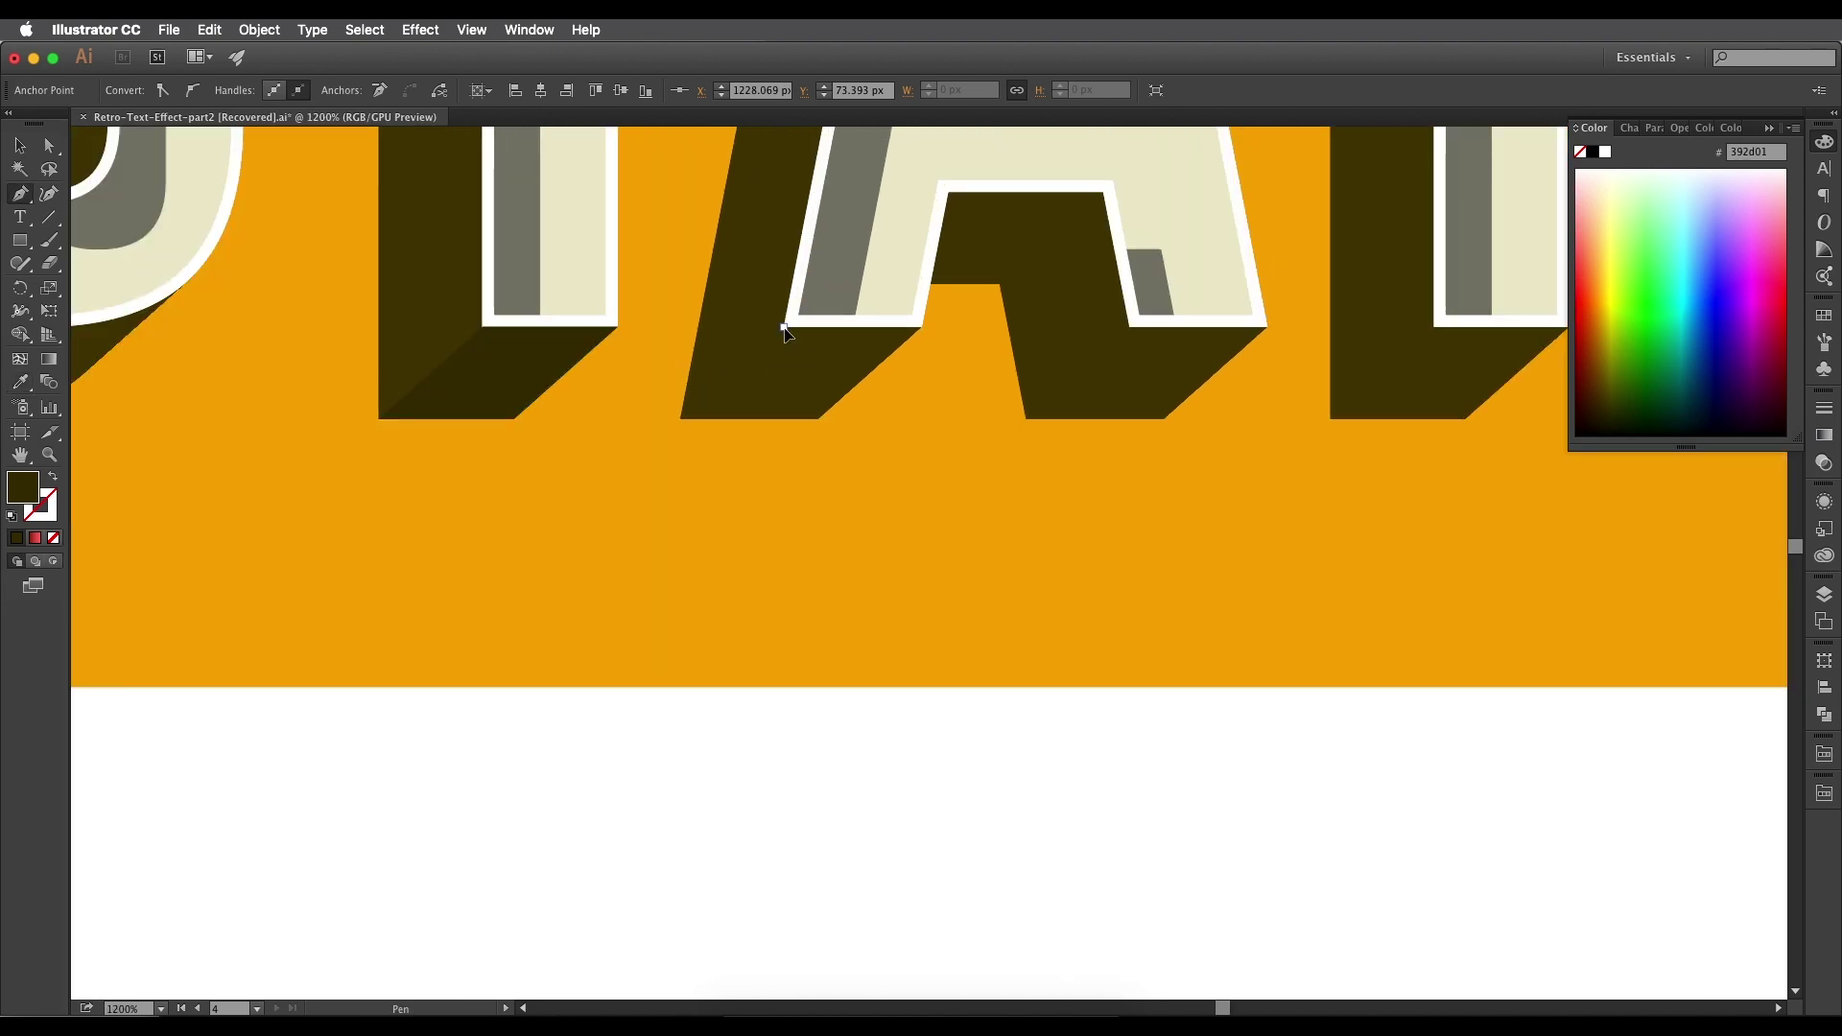
pyautogui.click(680, 419)
pyautogui.click(819, 419)
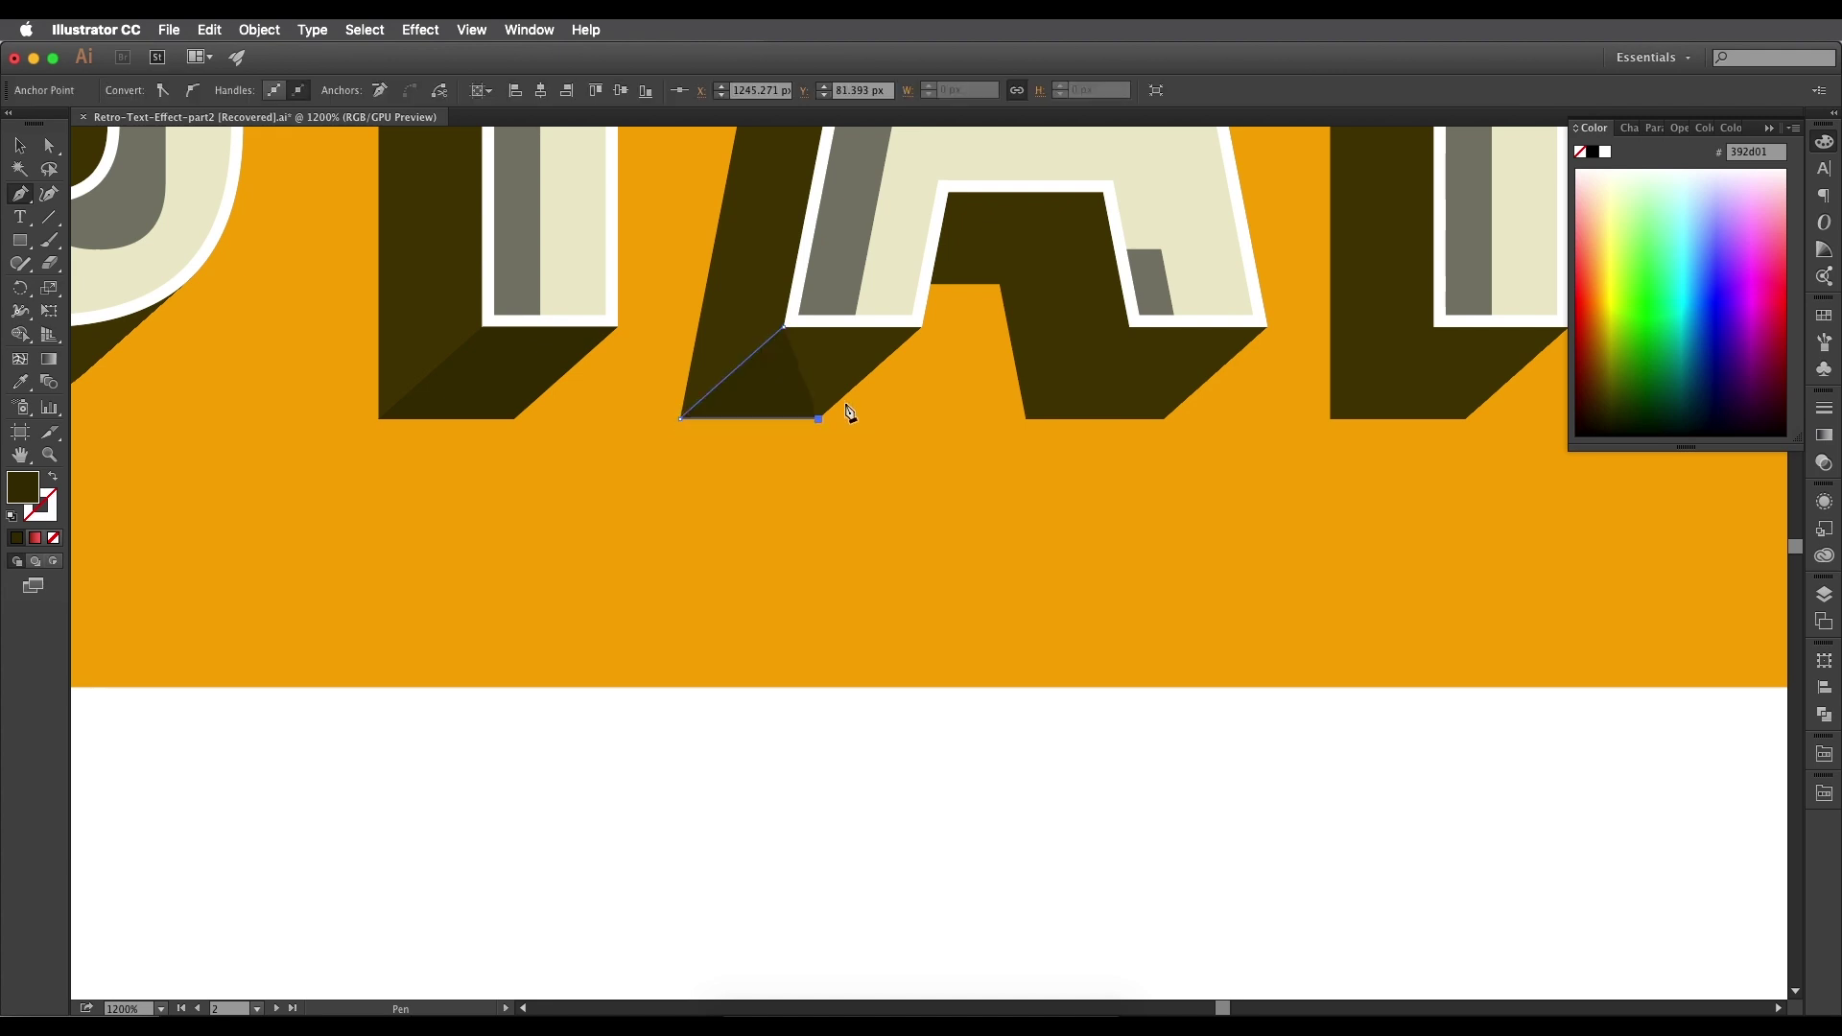
pyautogui.click(922, 329)
pyautogui.click(785, 328)
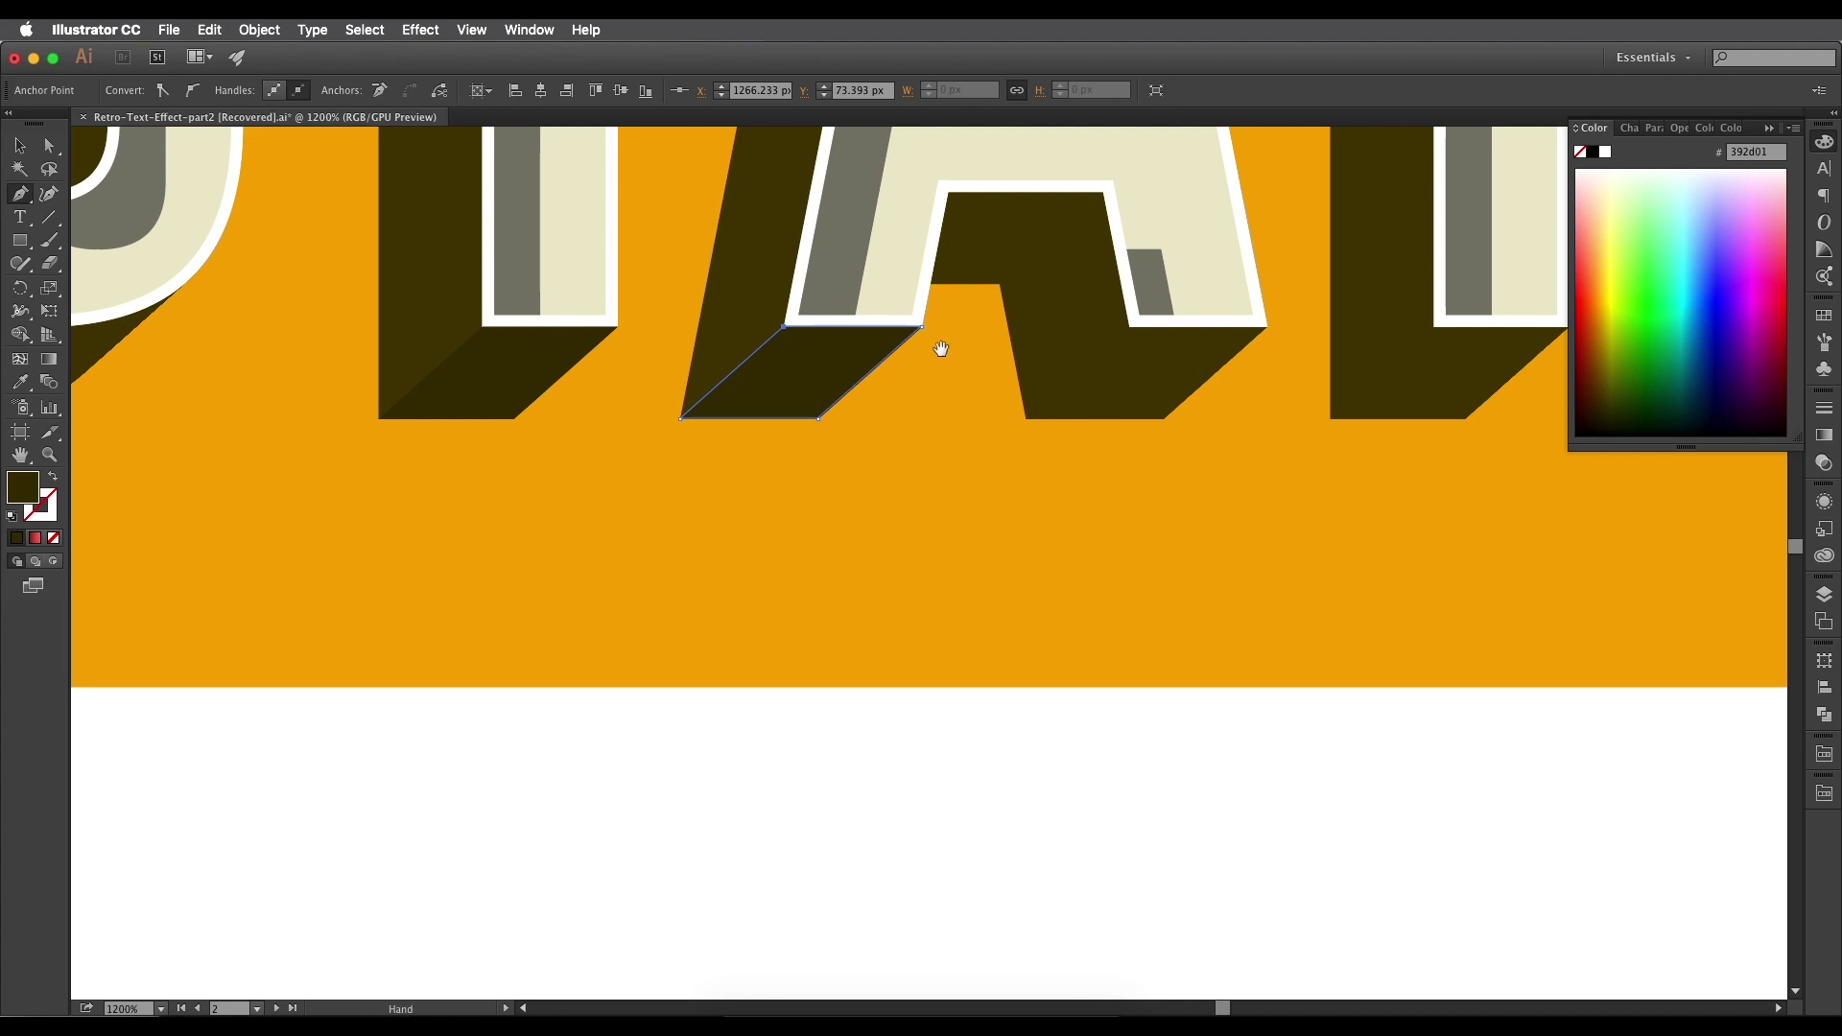
# Draw a closed four-point dark brown shape over the extrusion's underside below the A's right leg.
pyautogui.moveTo(938, 350); pyautogui.dragTo(690, 376)
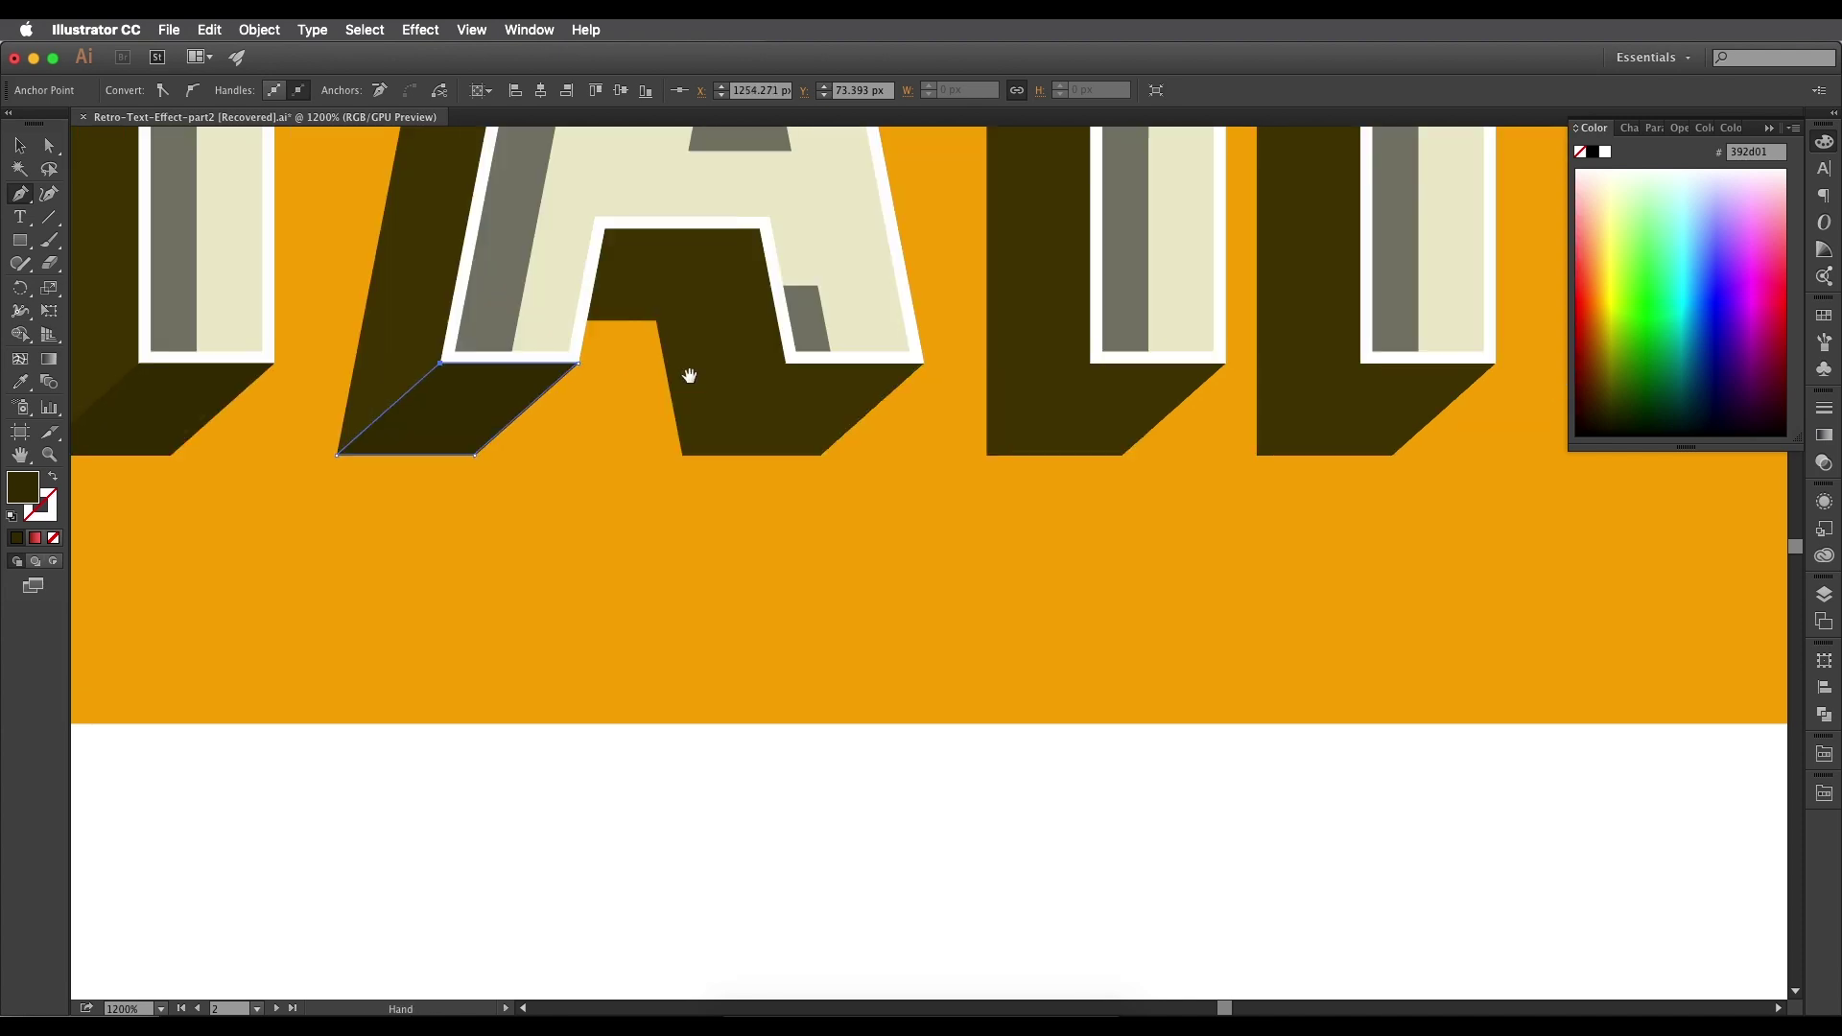
pyautogui.click(787, 363)
pyautogui.click(683, 455)
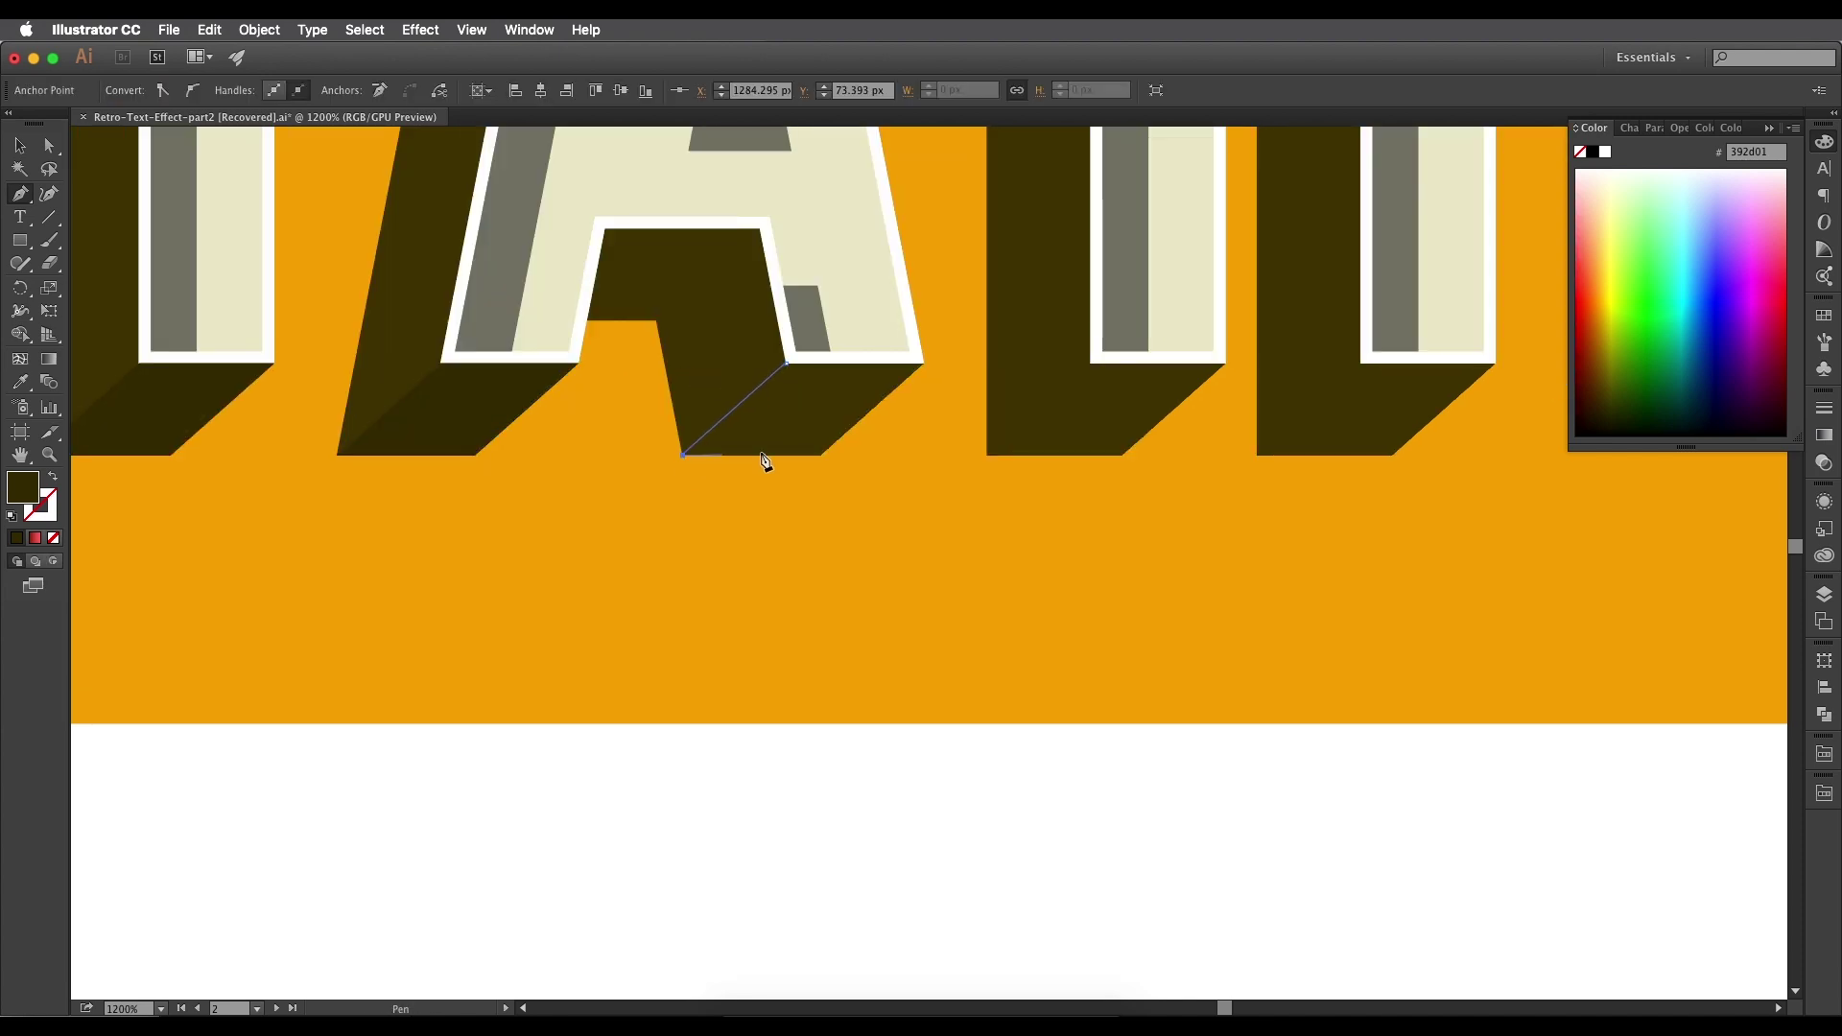
pyautogui.click(821, 455)
pyautogui.click(923, 364)
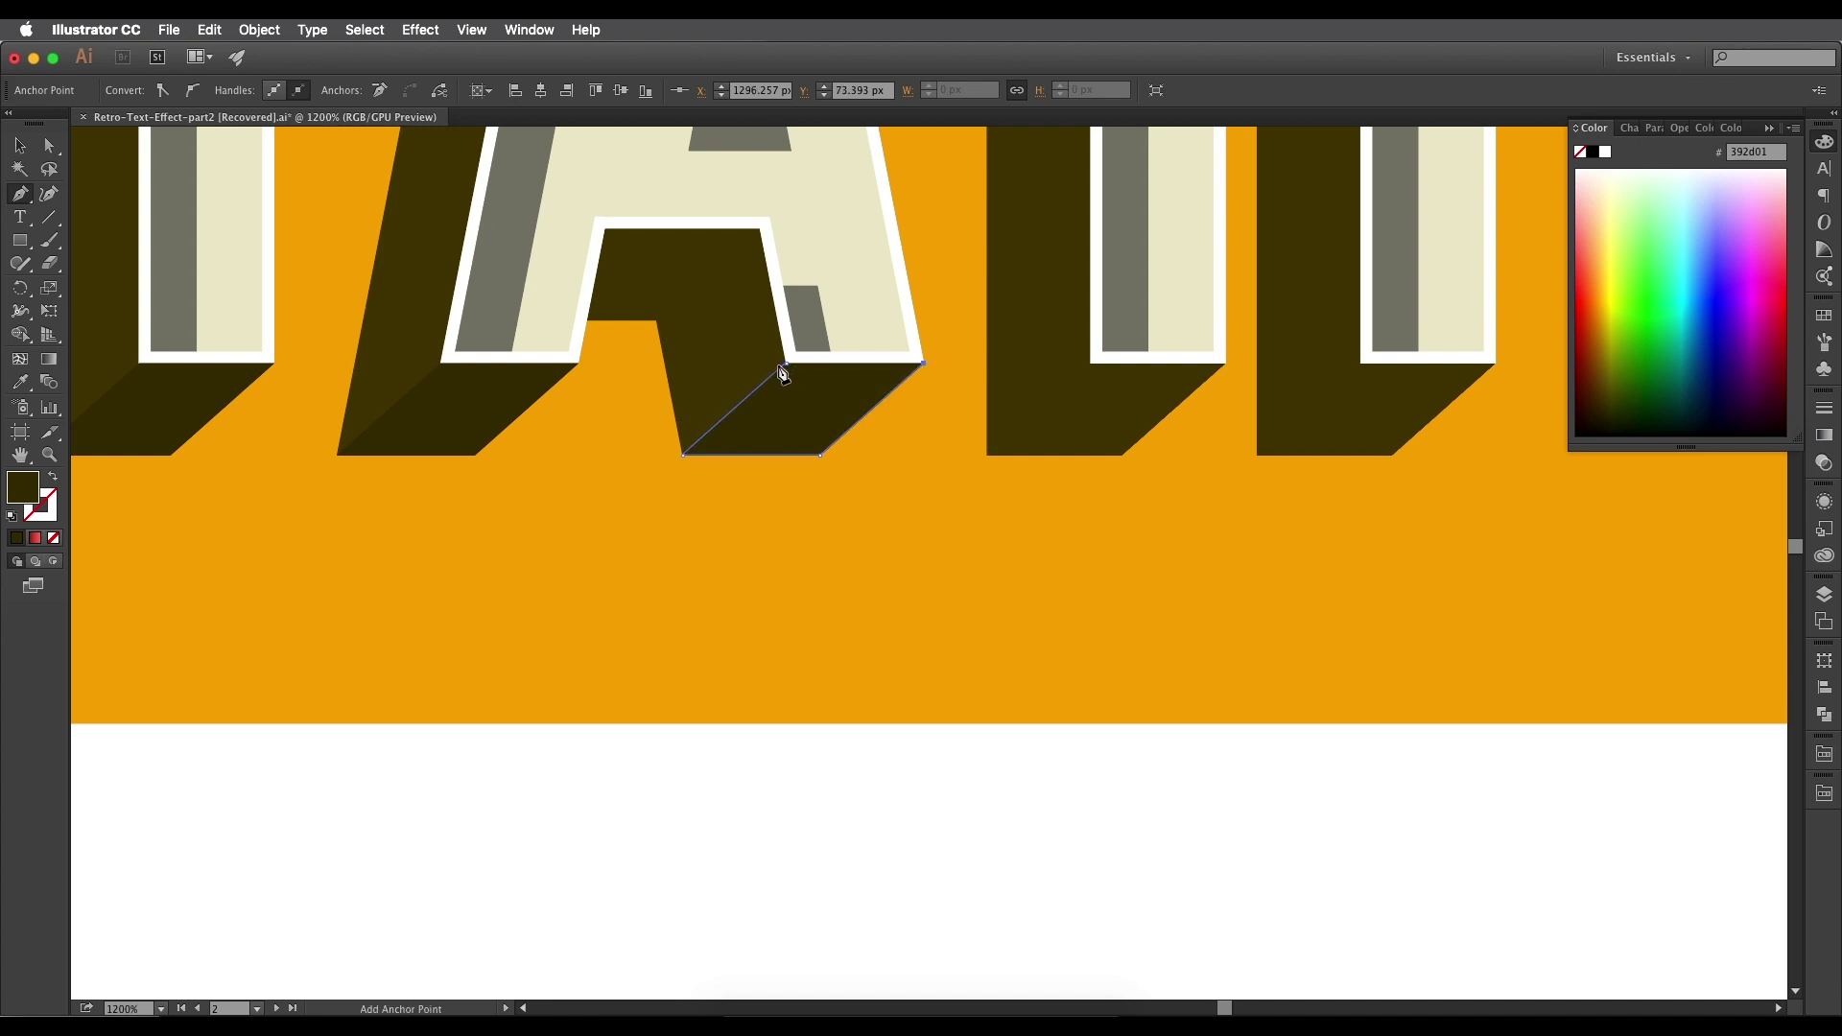
pyautogui.click(787, 364)
# Draw a closed four-point dark brown shape over the extrusion's underside below the R's left stem.
pyautogui.moveTo(1113, 421); pyautogui.dragTo(781, 525)
pyautogui.scroll(1, 781, 526)
pyautogui.click(768, 504)
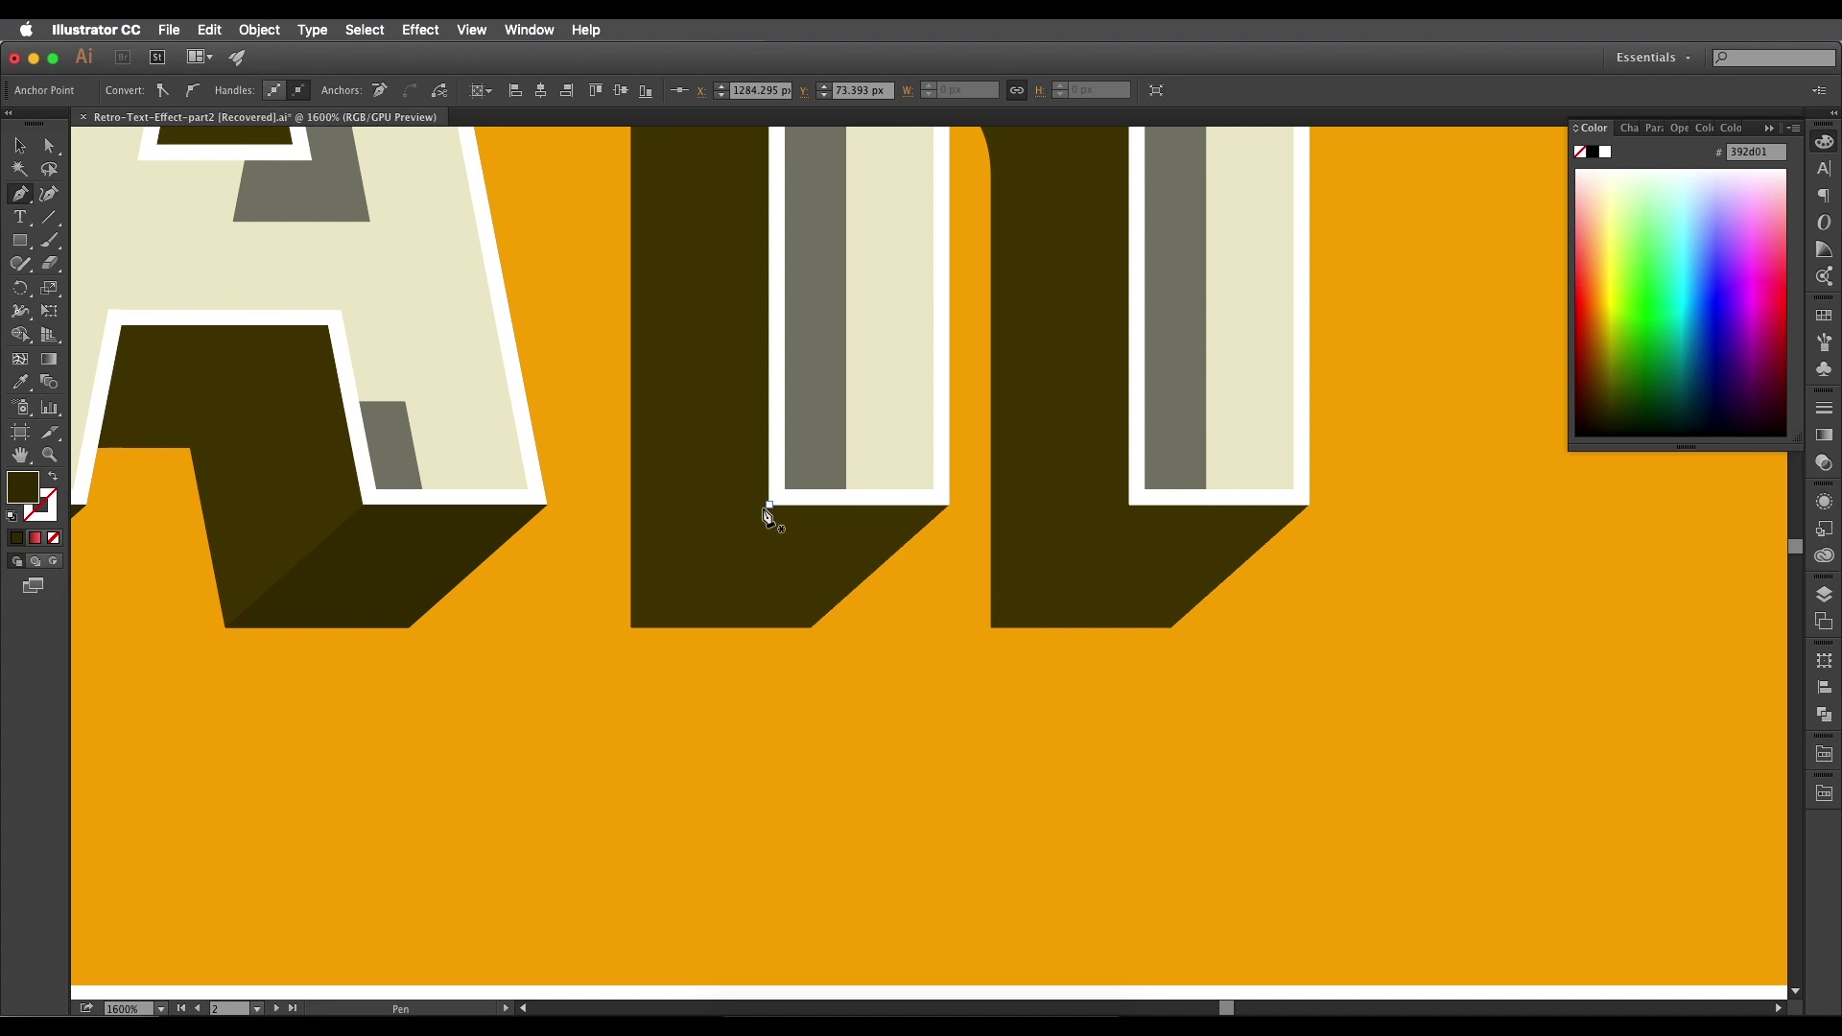
pyautogui.click(631, 627)
pyautogui.click(811, 628)
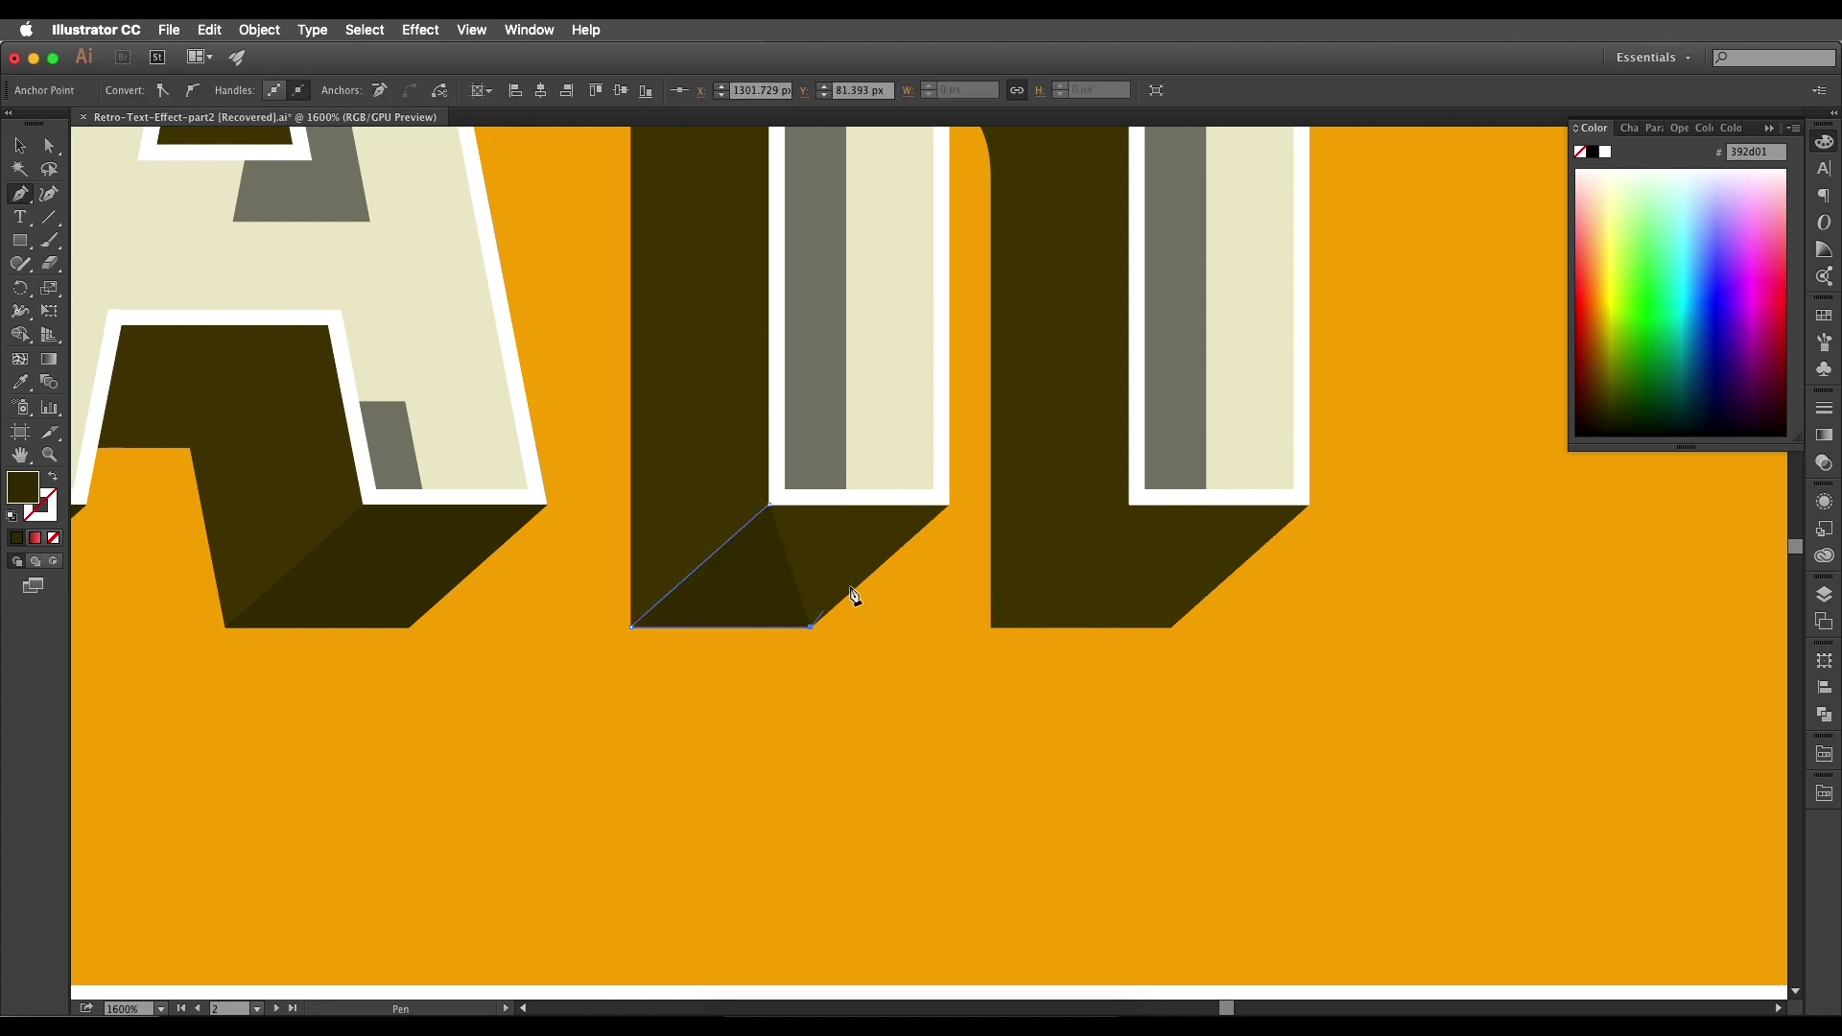
pyautogui.click(948, 504)
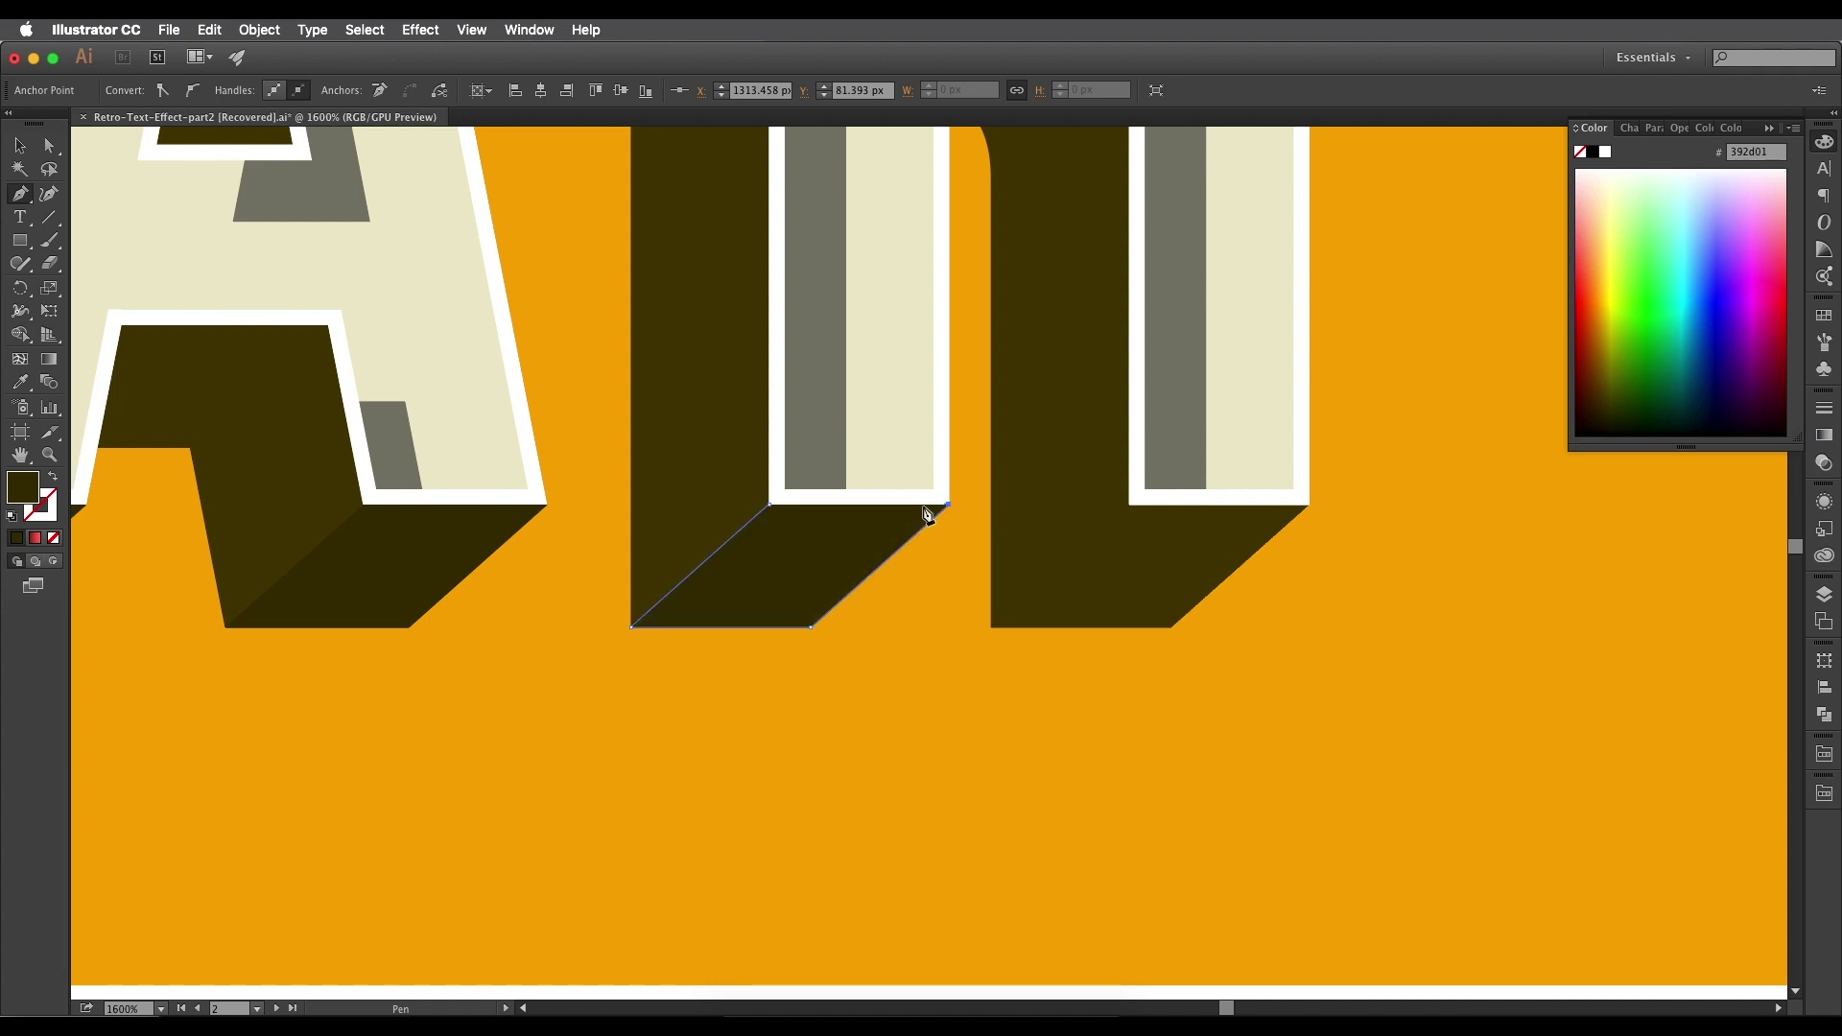
pyautogui.click(771, 505)
# Draw a closed four-point dark brown shape over the extrusion's underside below the R's right leg.
pyautogui.moveTo(1024, 529); pyautogui.dragTo(807, 517)
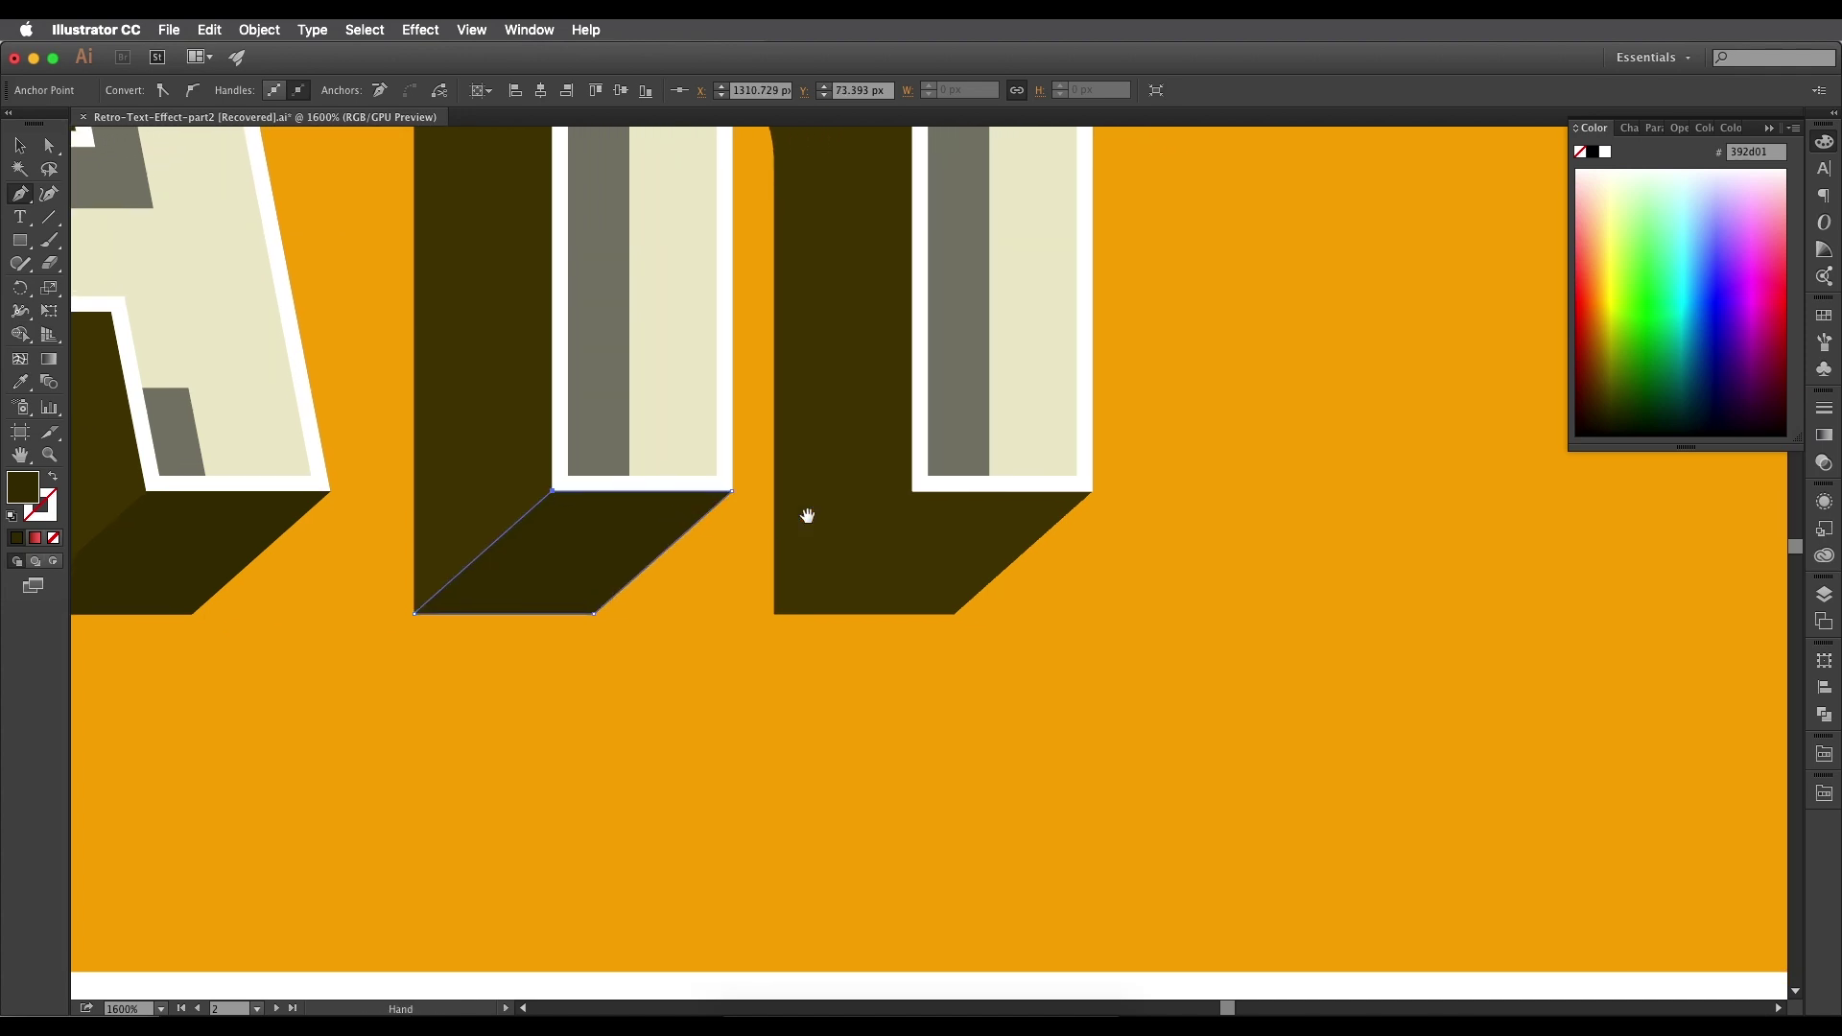
pyautogui.click(911, 491)
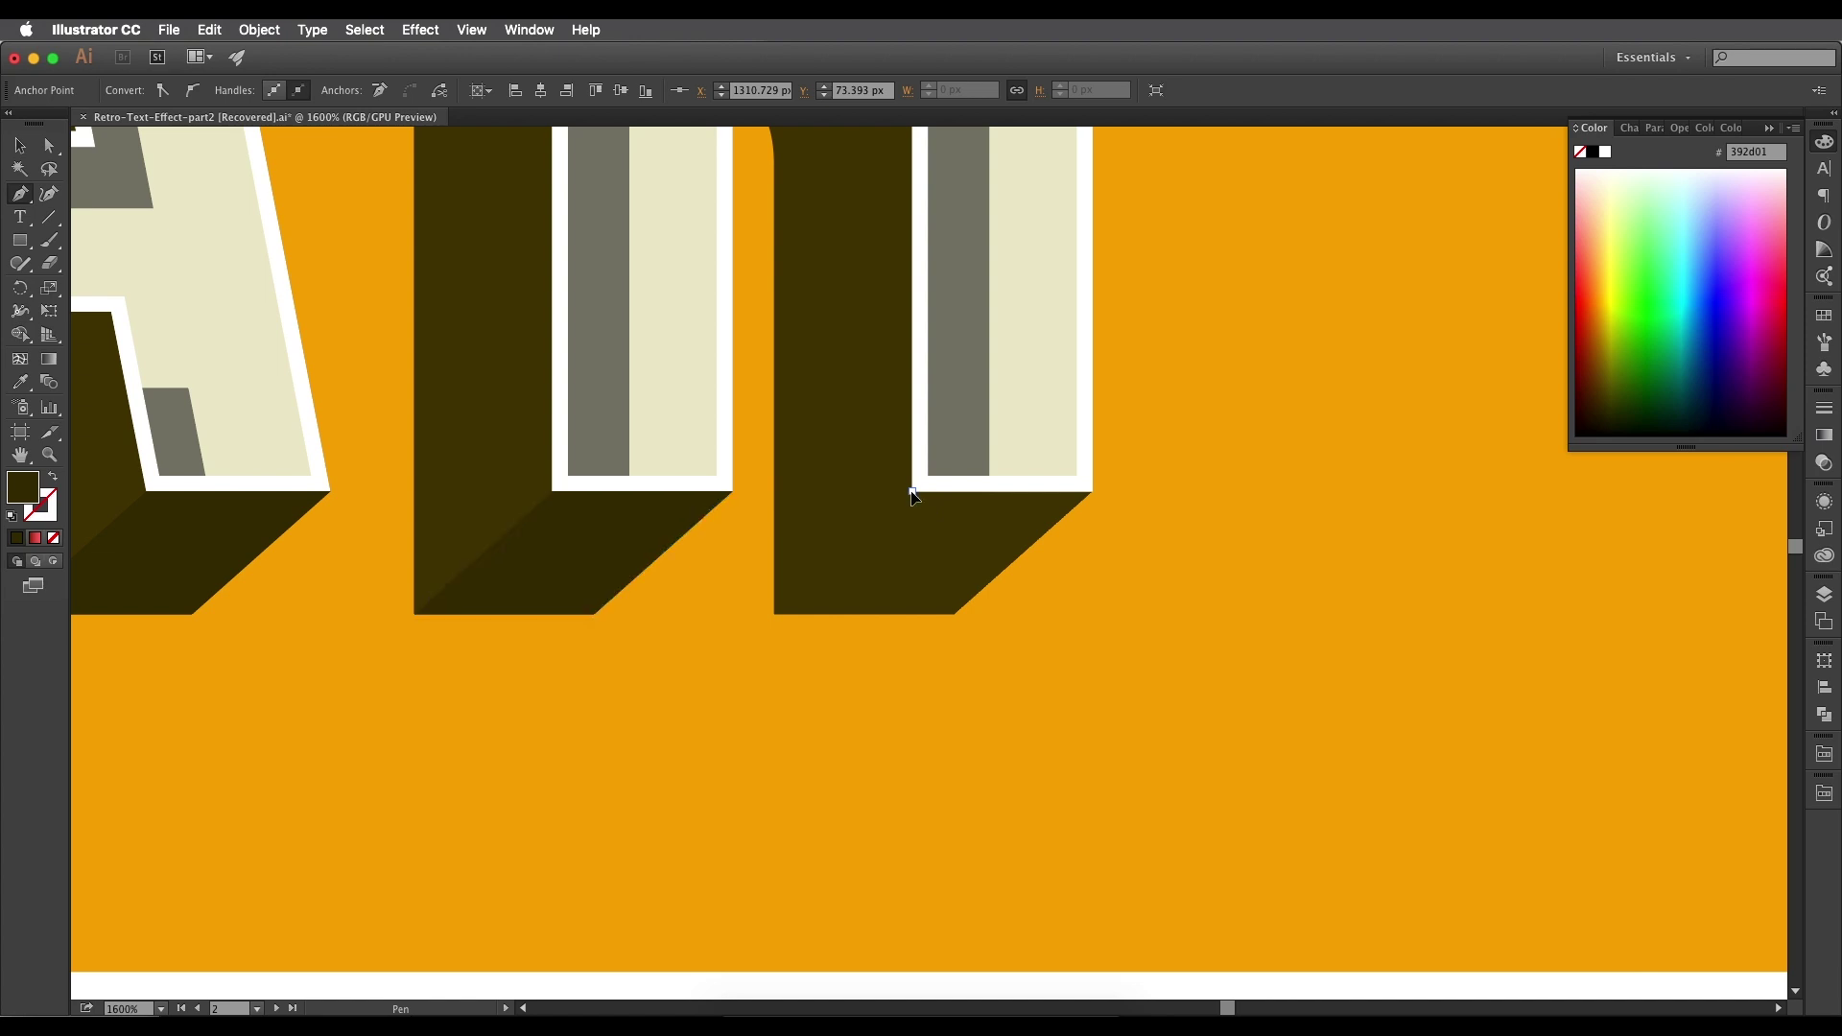
pyautogui.click(775, 614)
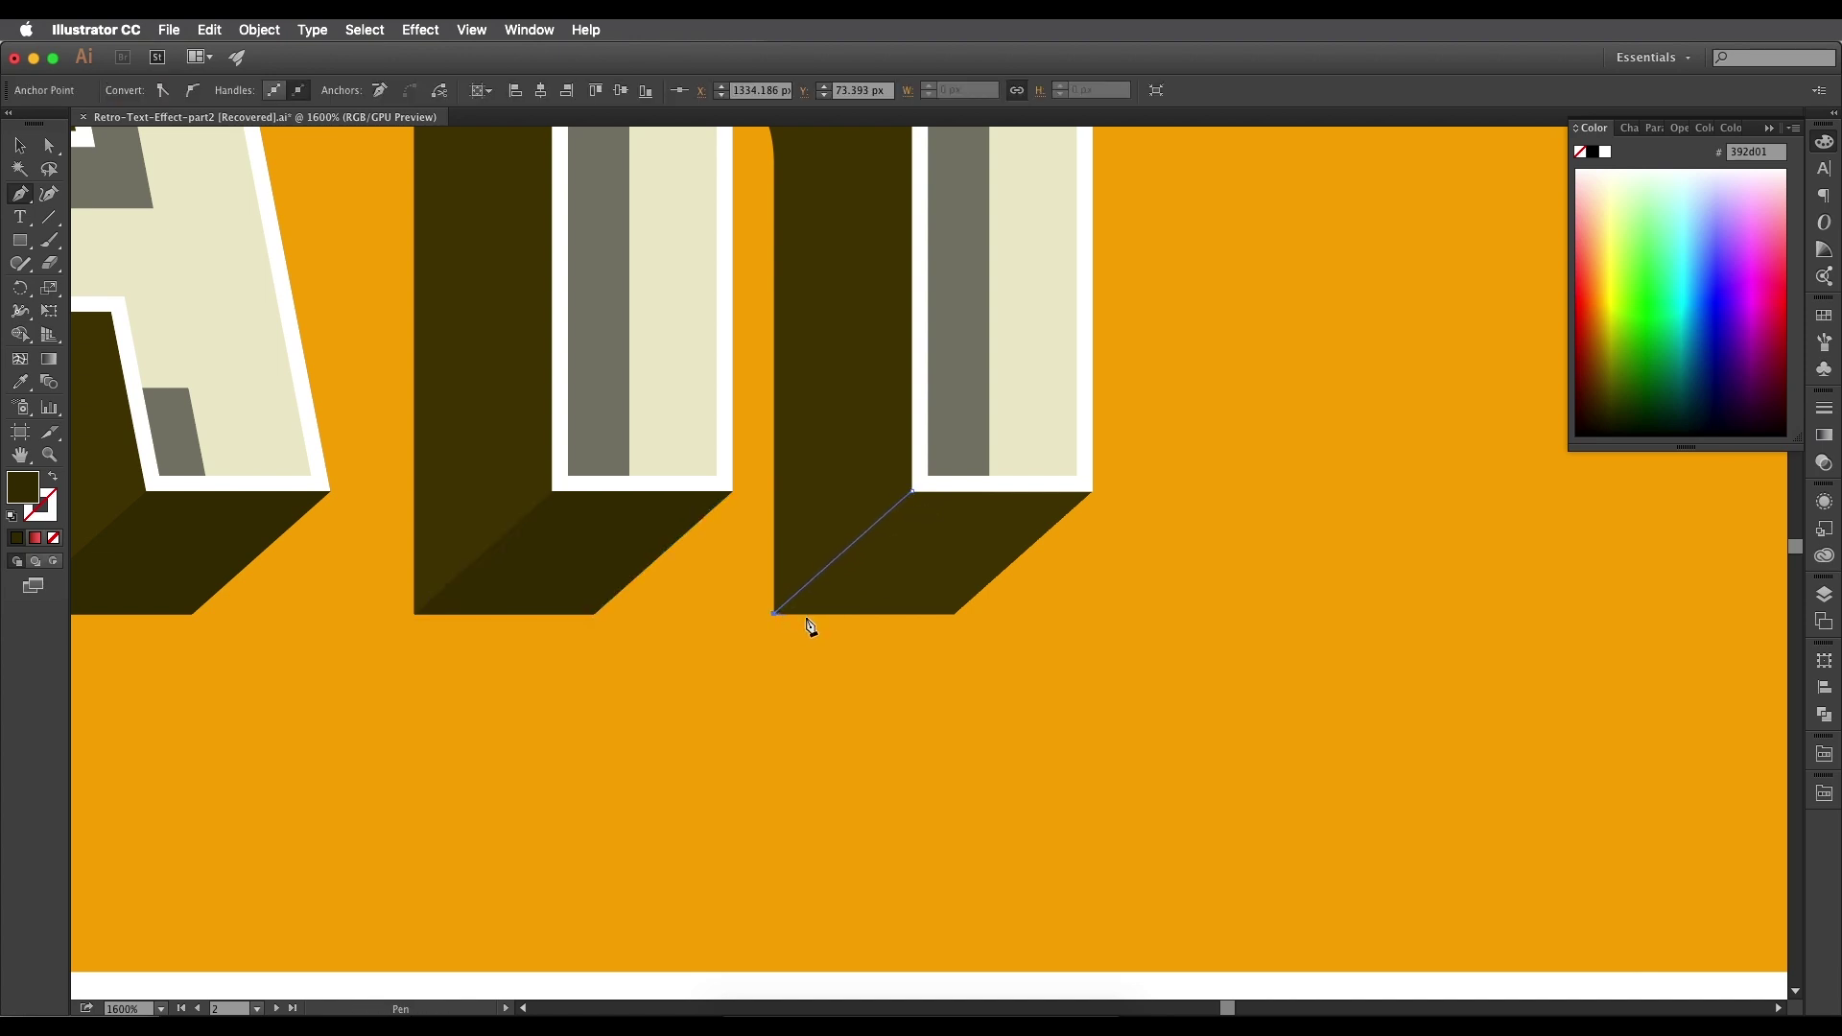
pyautogui.click(955, 614)
pyautogui.click(1092, 491)
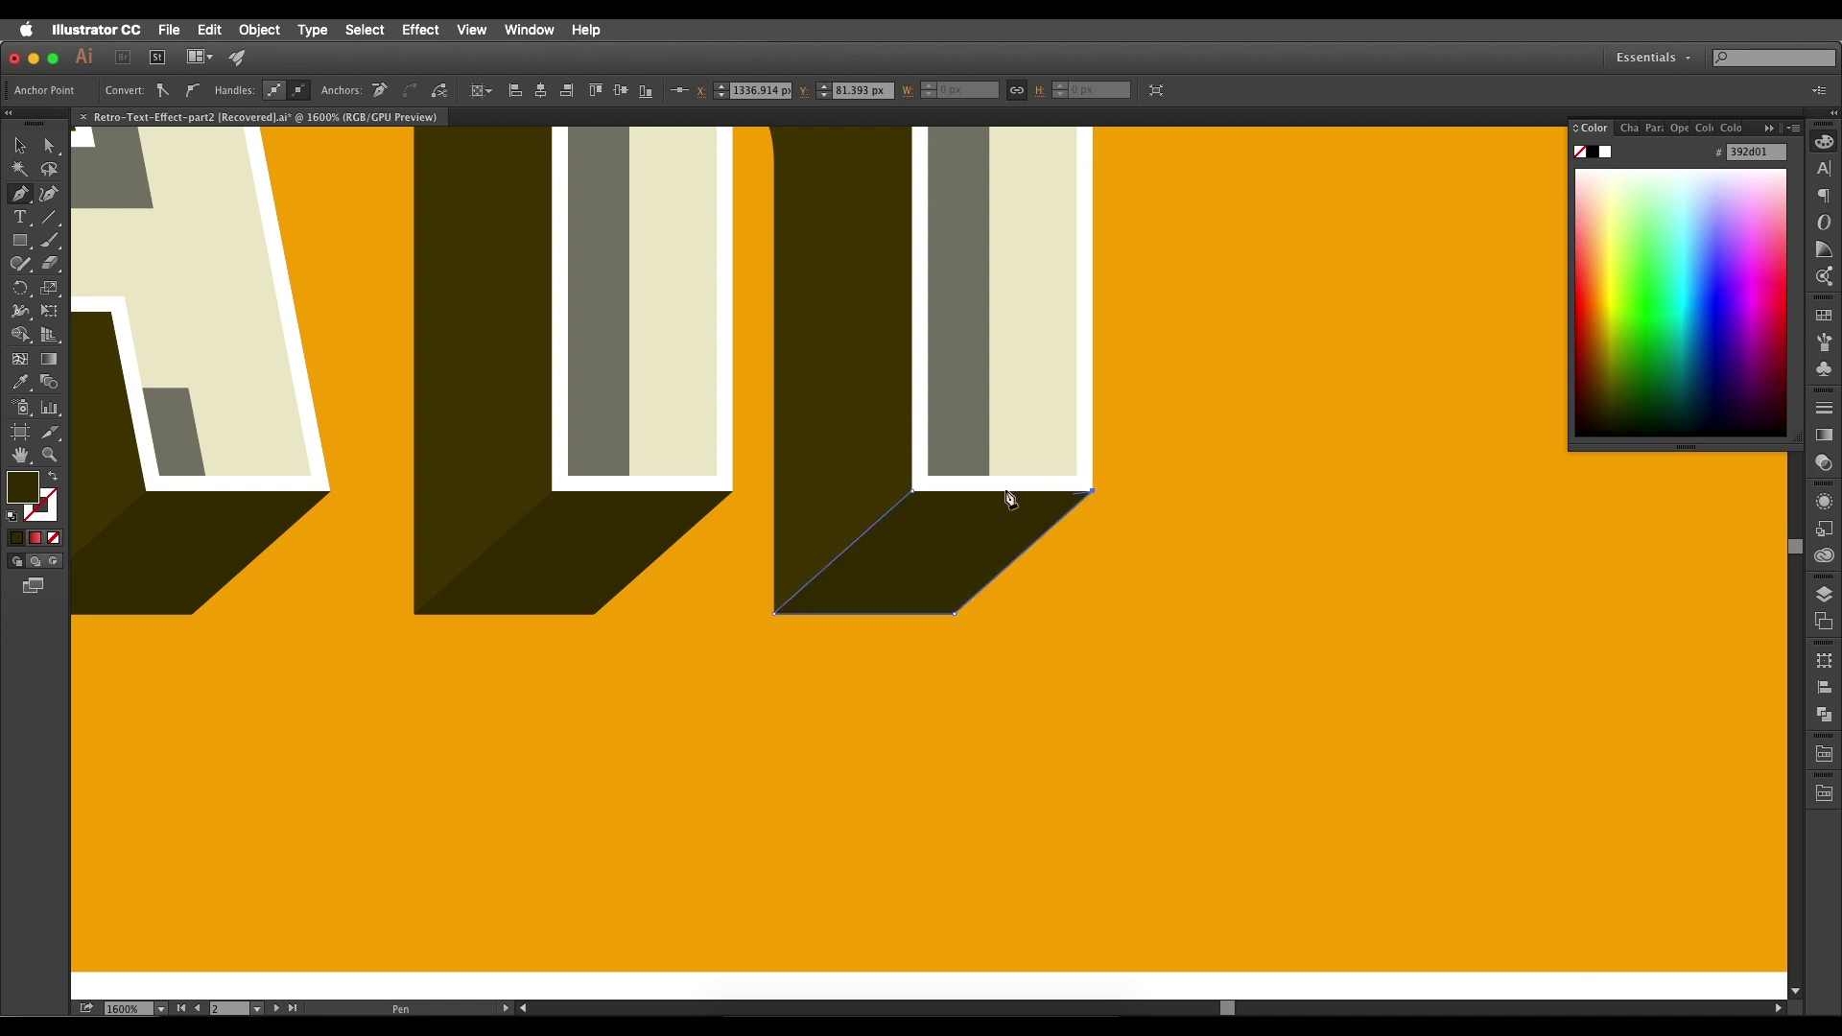
pyautogui.click(913, 492)
# Draw a rough closed polygon with the Pen tool around the S's lower curve, extending past the outer edges of its extrusion.
pyautogui.hscroll(-2, 844, 518)
pyautogui.scroll(1, 844, 518)
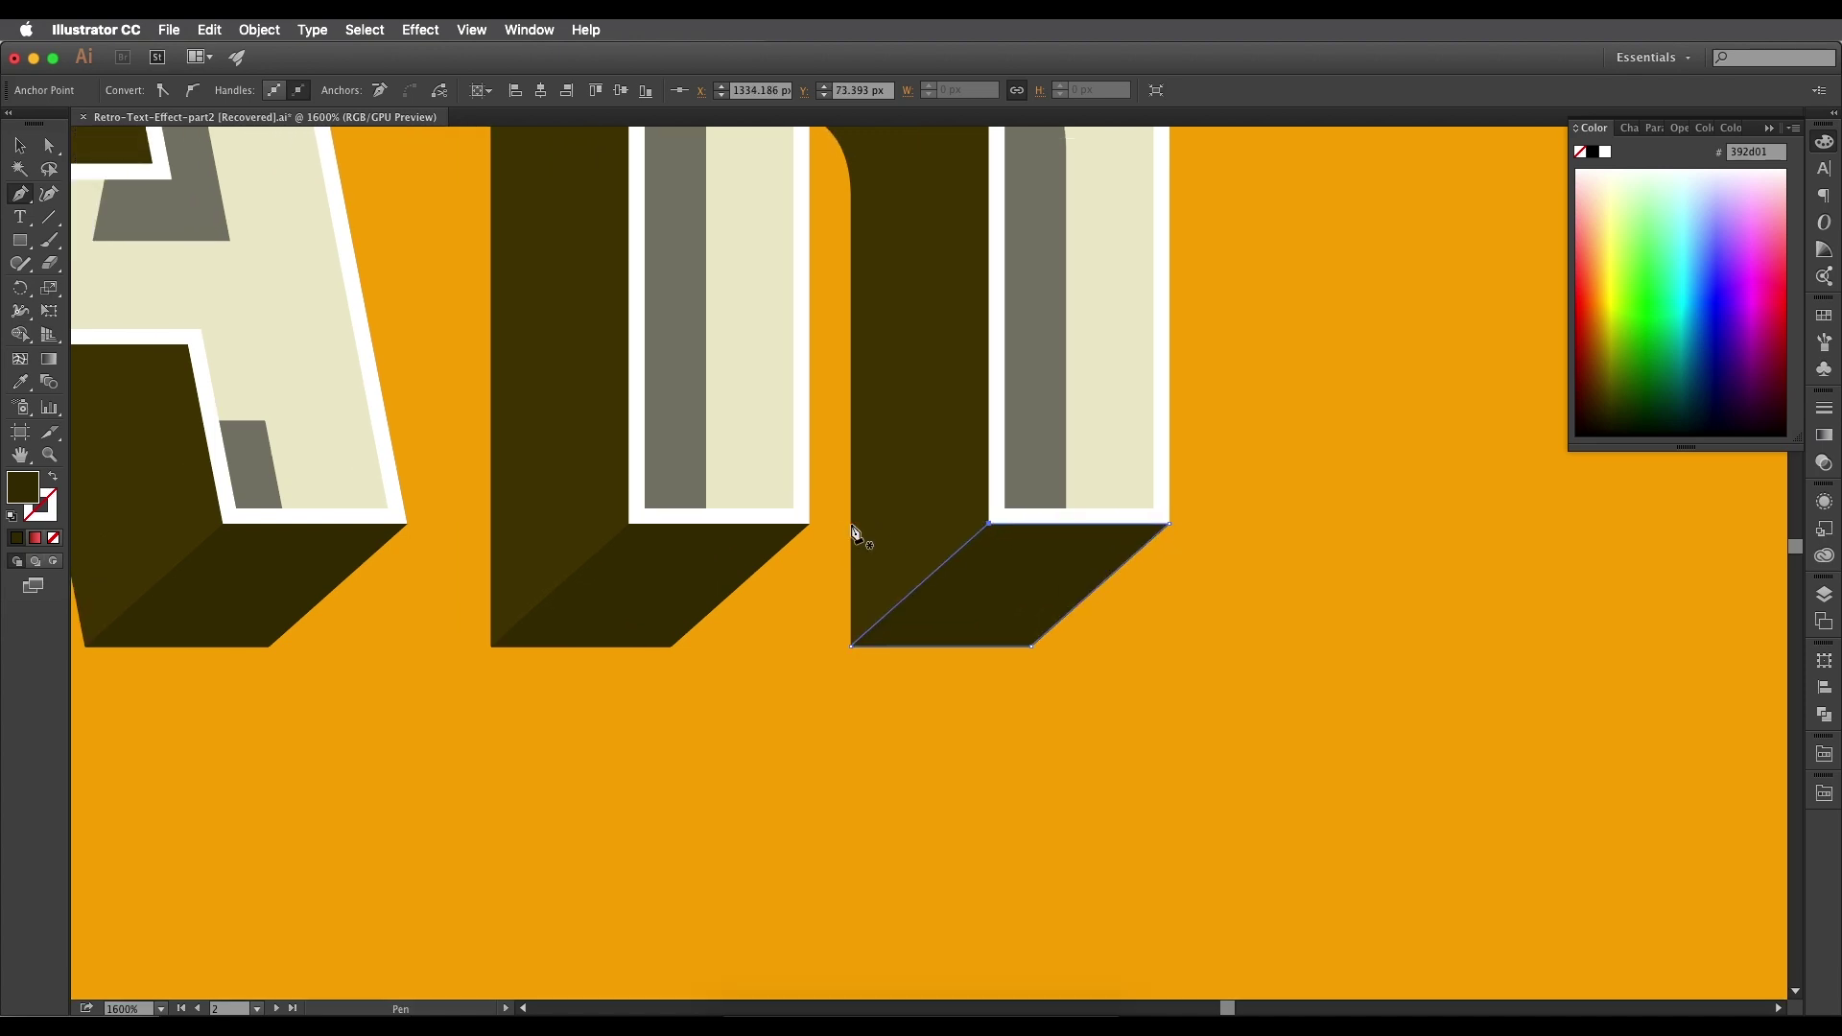
pyautogui.scroll(-2, 851, 526)
pyautogui.moveTo(821, 412); pyautogui.dragTo(1574, 443)
pyautogui.scroll(2, 649, 480)
pyautogui.moveTo(650, 480); pyautogui.dragTo(615, 455)
pyautogui.scroll(-1, 655, 525)
pyautogui.moveTo(651, 525); pyautogui.dragTo(739, 487)
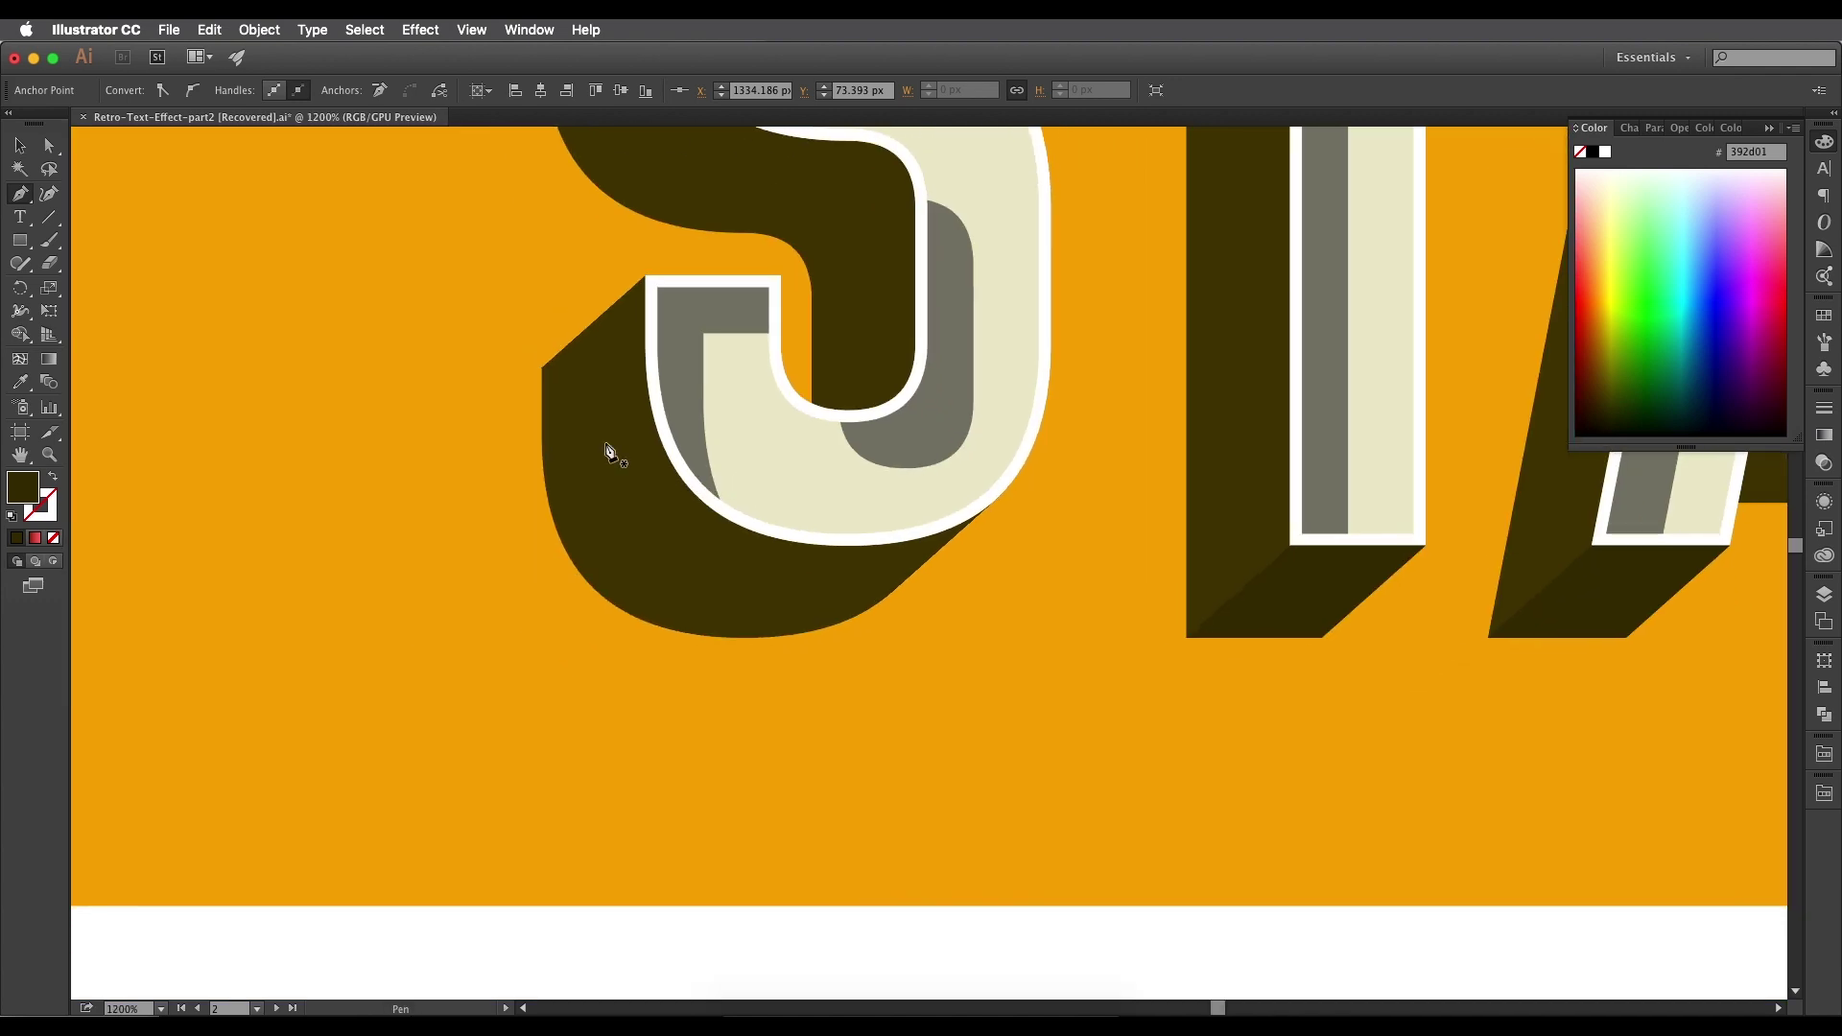
pyautogui.moveTo(654, 414); pyautogui.dragTo(595, 523)
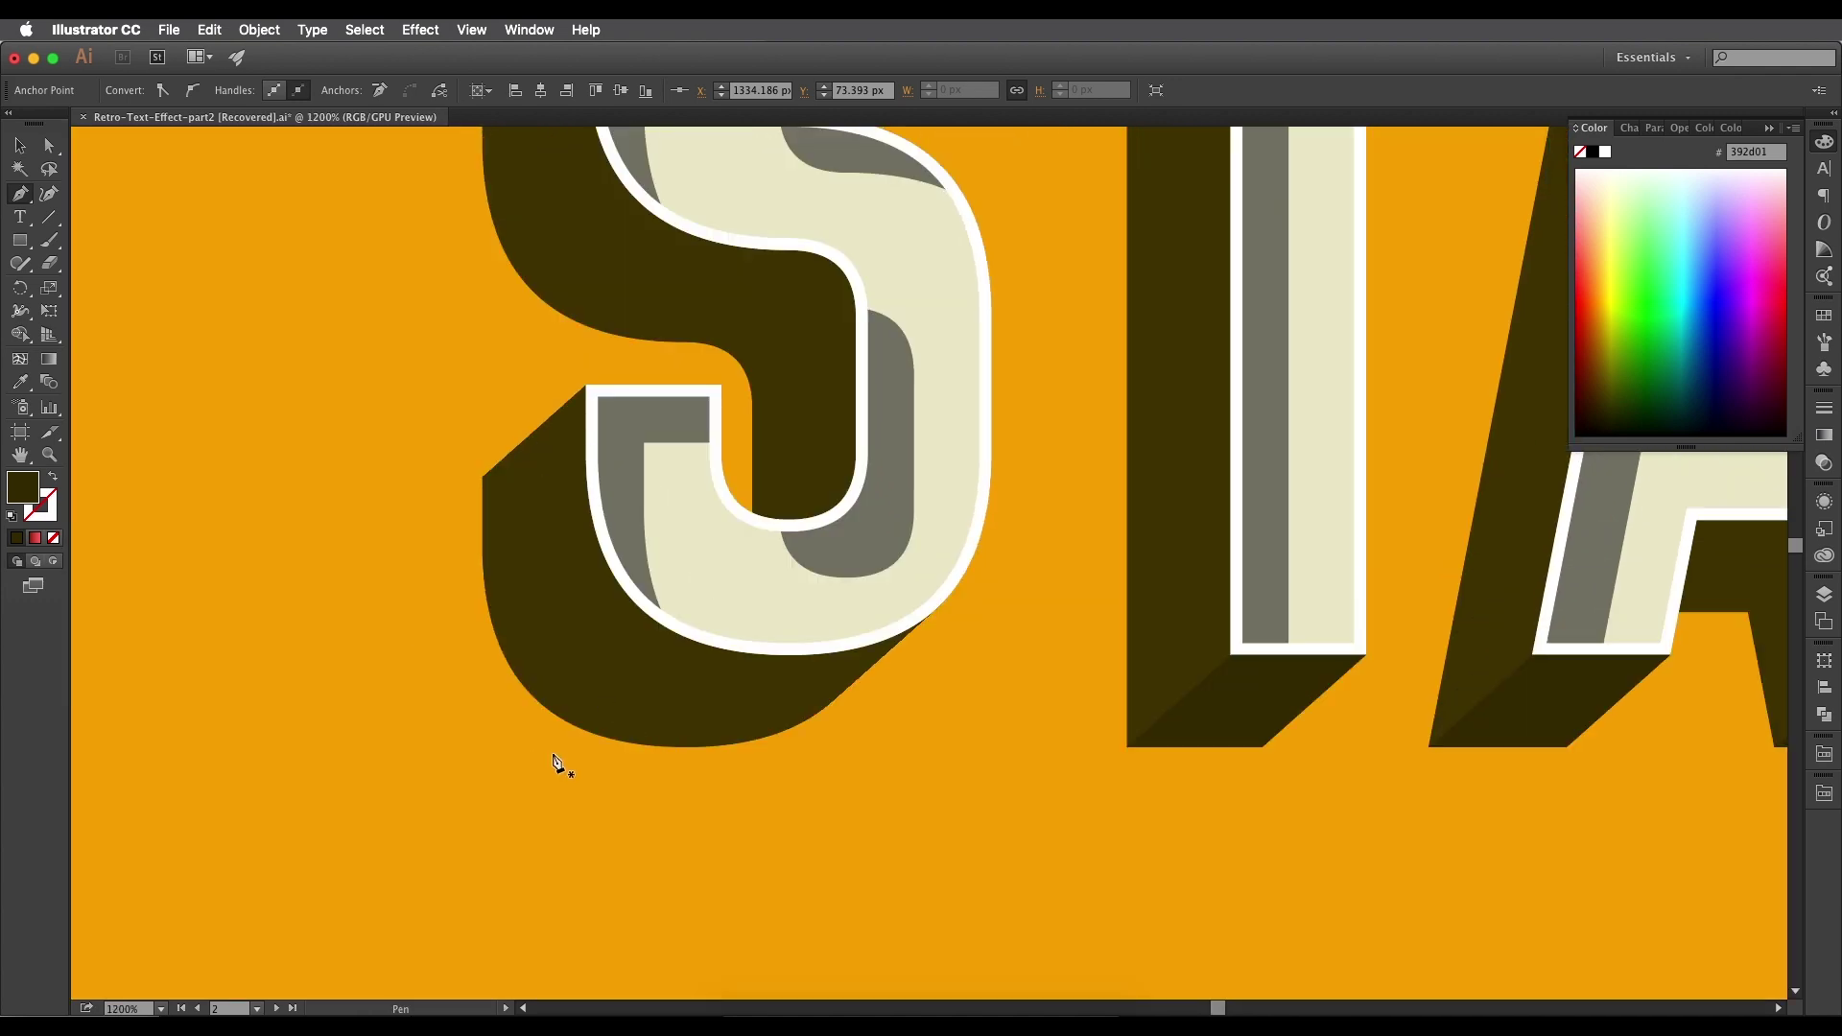
pyautogui.click(387, 457)
pyautogui.click(480, 374)
pyautogui.click(580, 364)
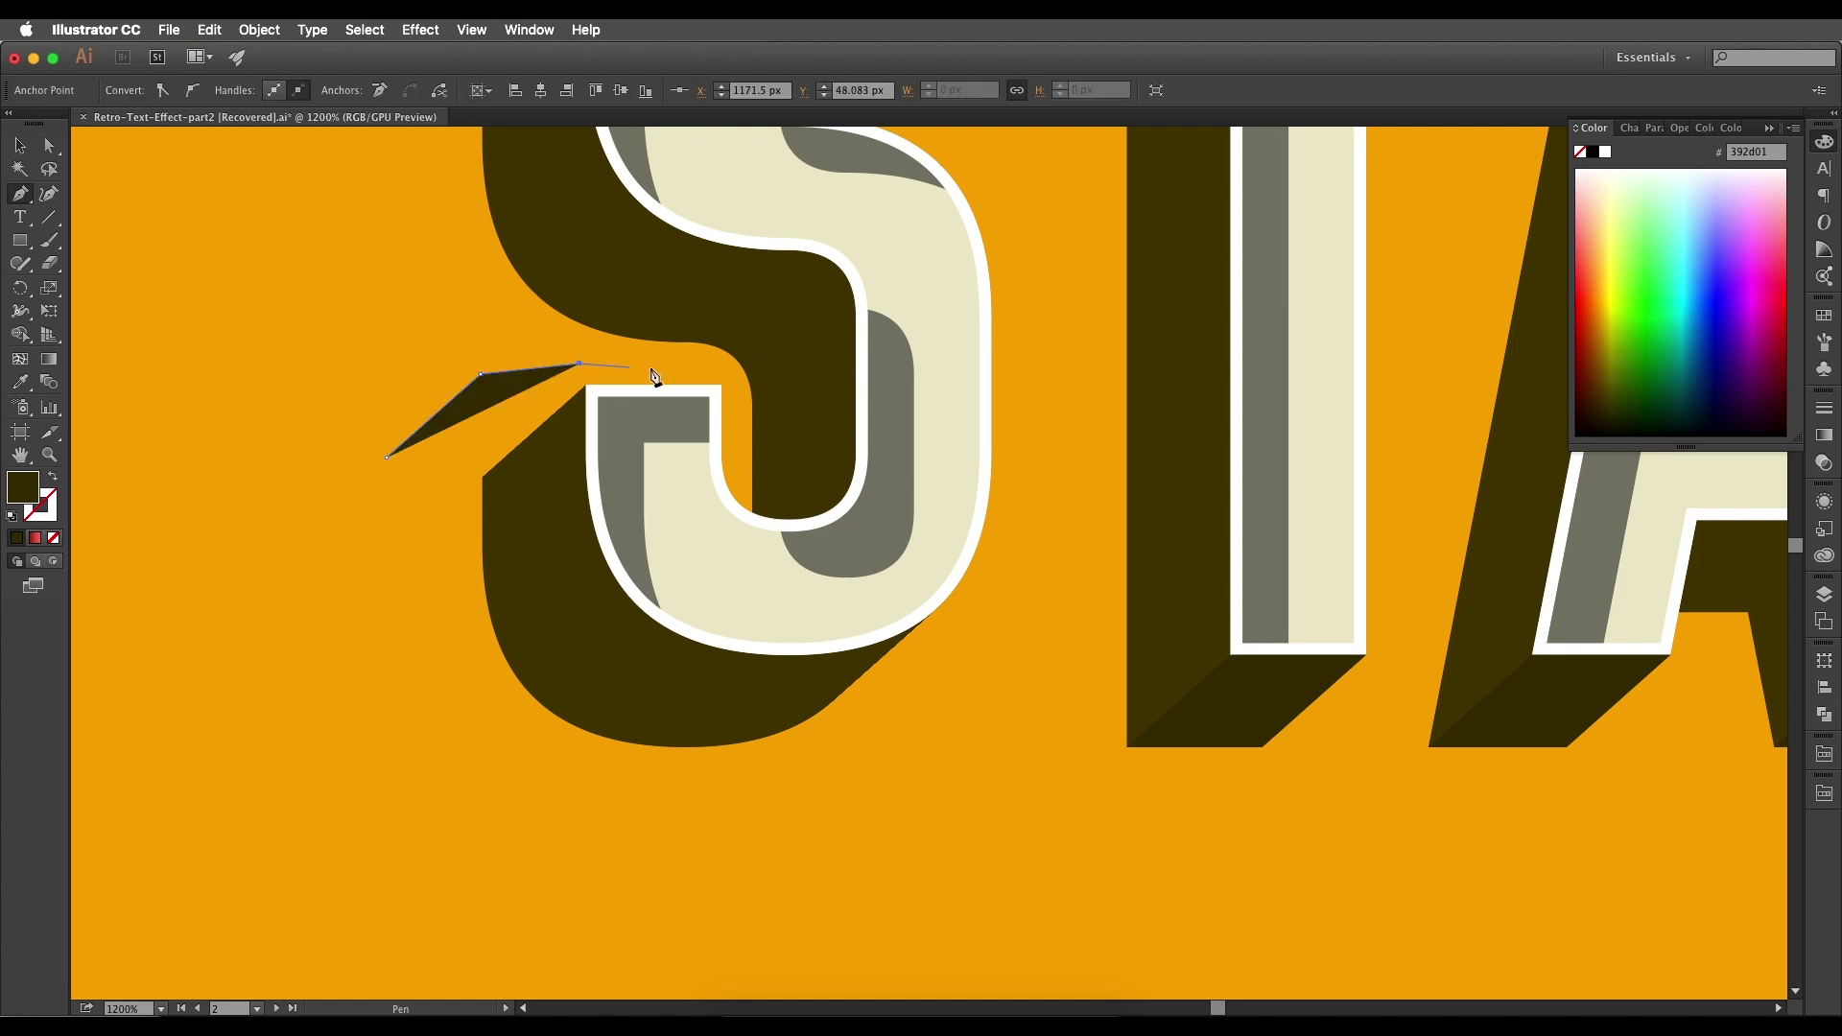
pyautogui.click(665, 391)
pyautogui.click(669, 480)
pyautogui.click(720, 564)
pyautogui.click(965, 542)
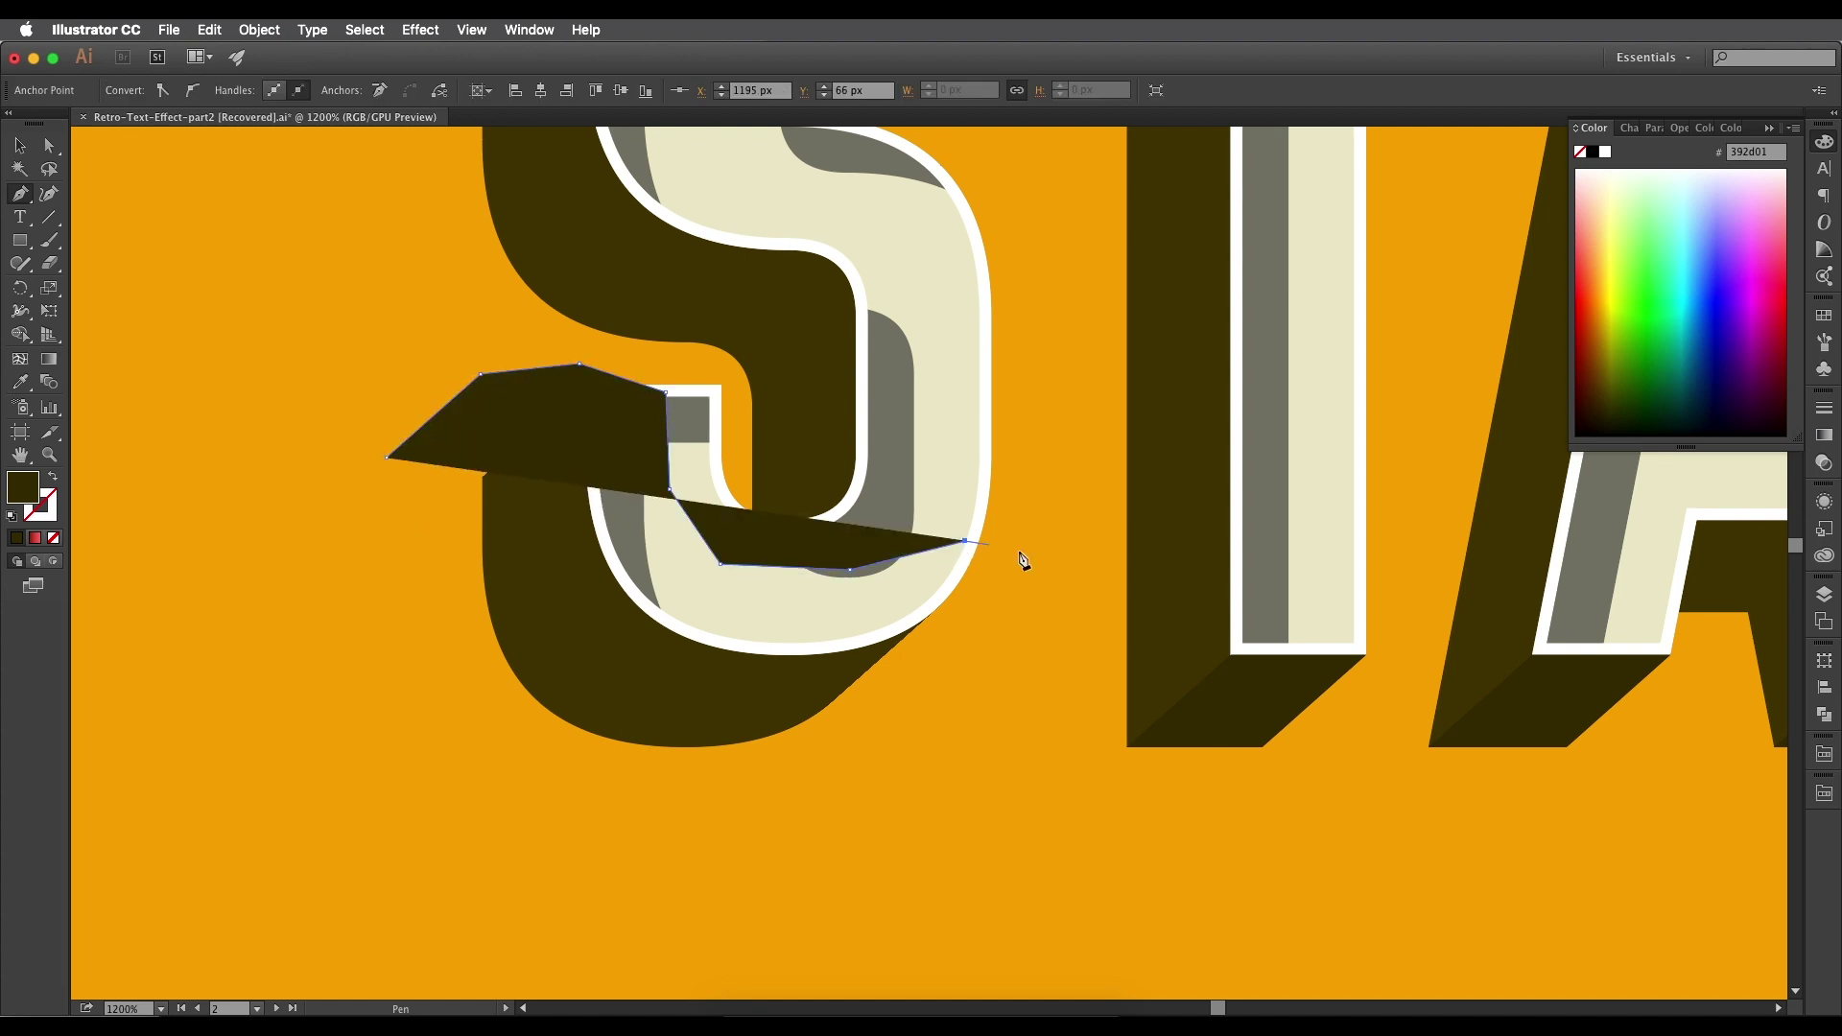
pyautogui.click(1031, 569)
pyautogui.click(1018, 770)
pyautogui.click(879, 799)
pyautogui.click(675, 829)
pyautogui.click(569, 764)
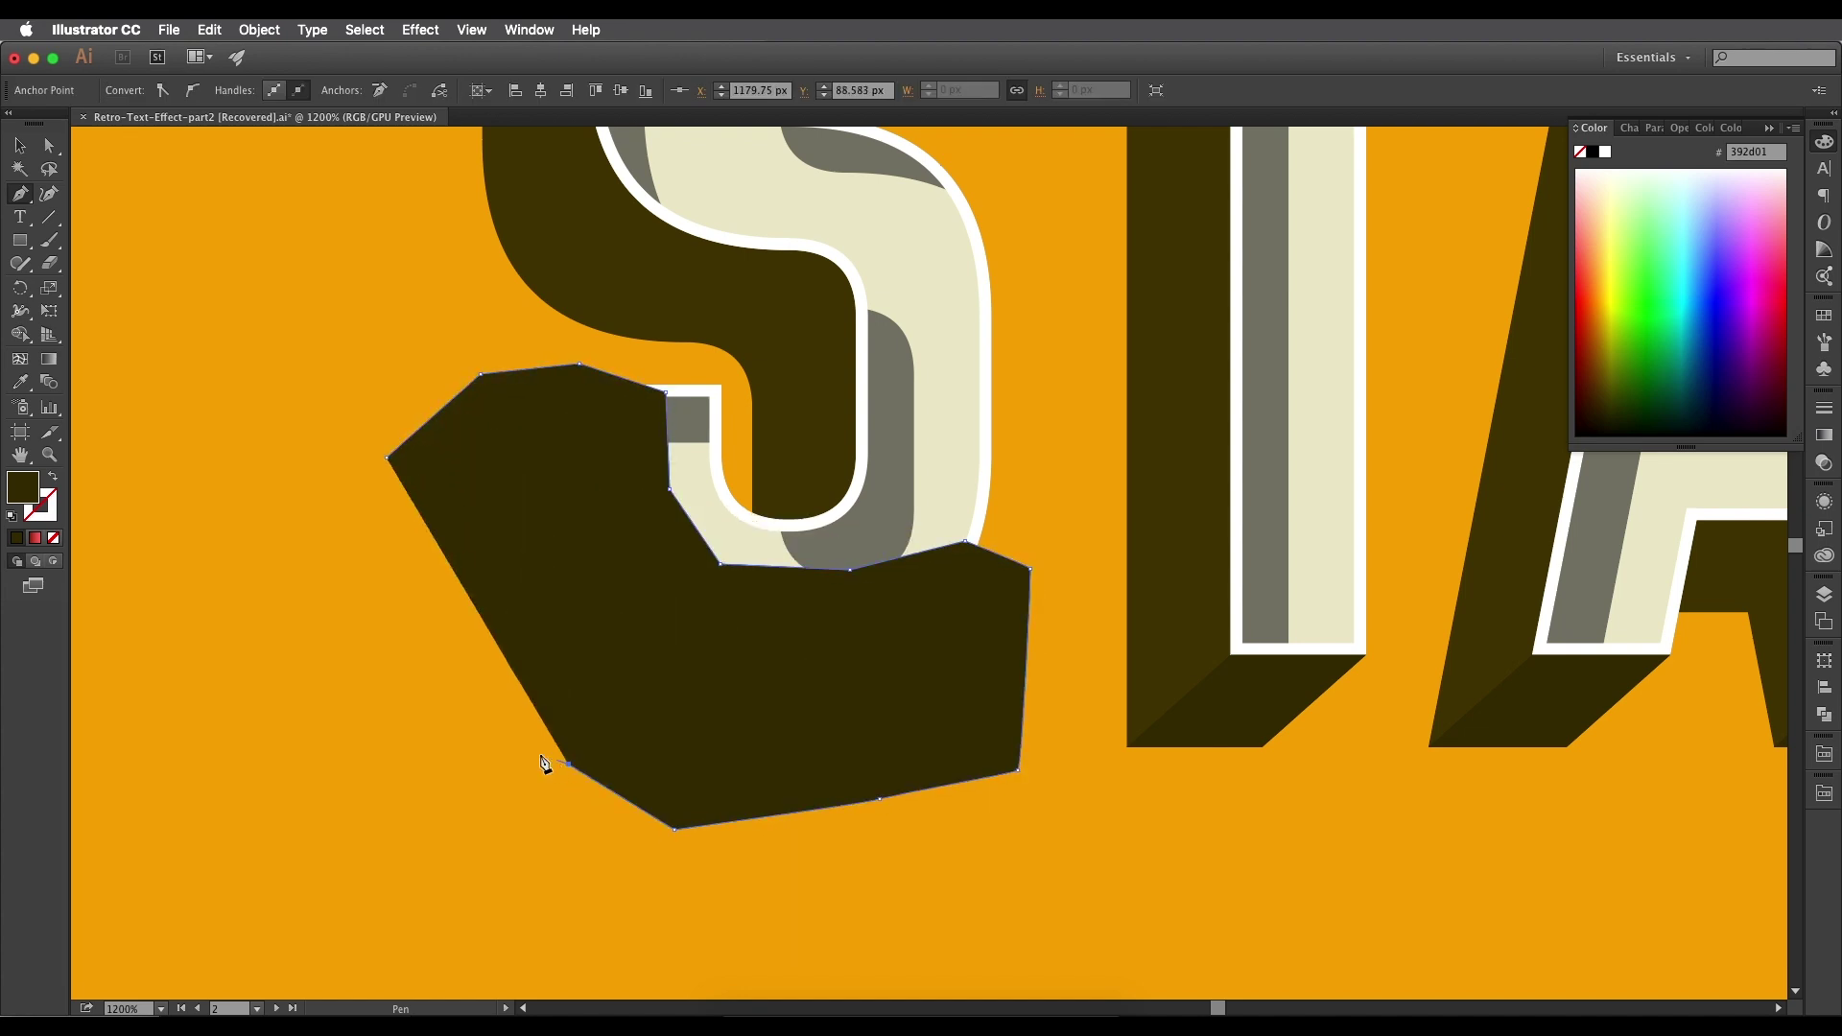
pyautogui.click(483, 712)
pyautogui.click(387, 457)
pyautogui.click(391, 526)
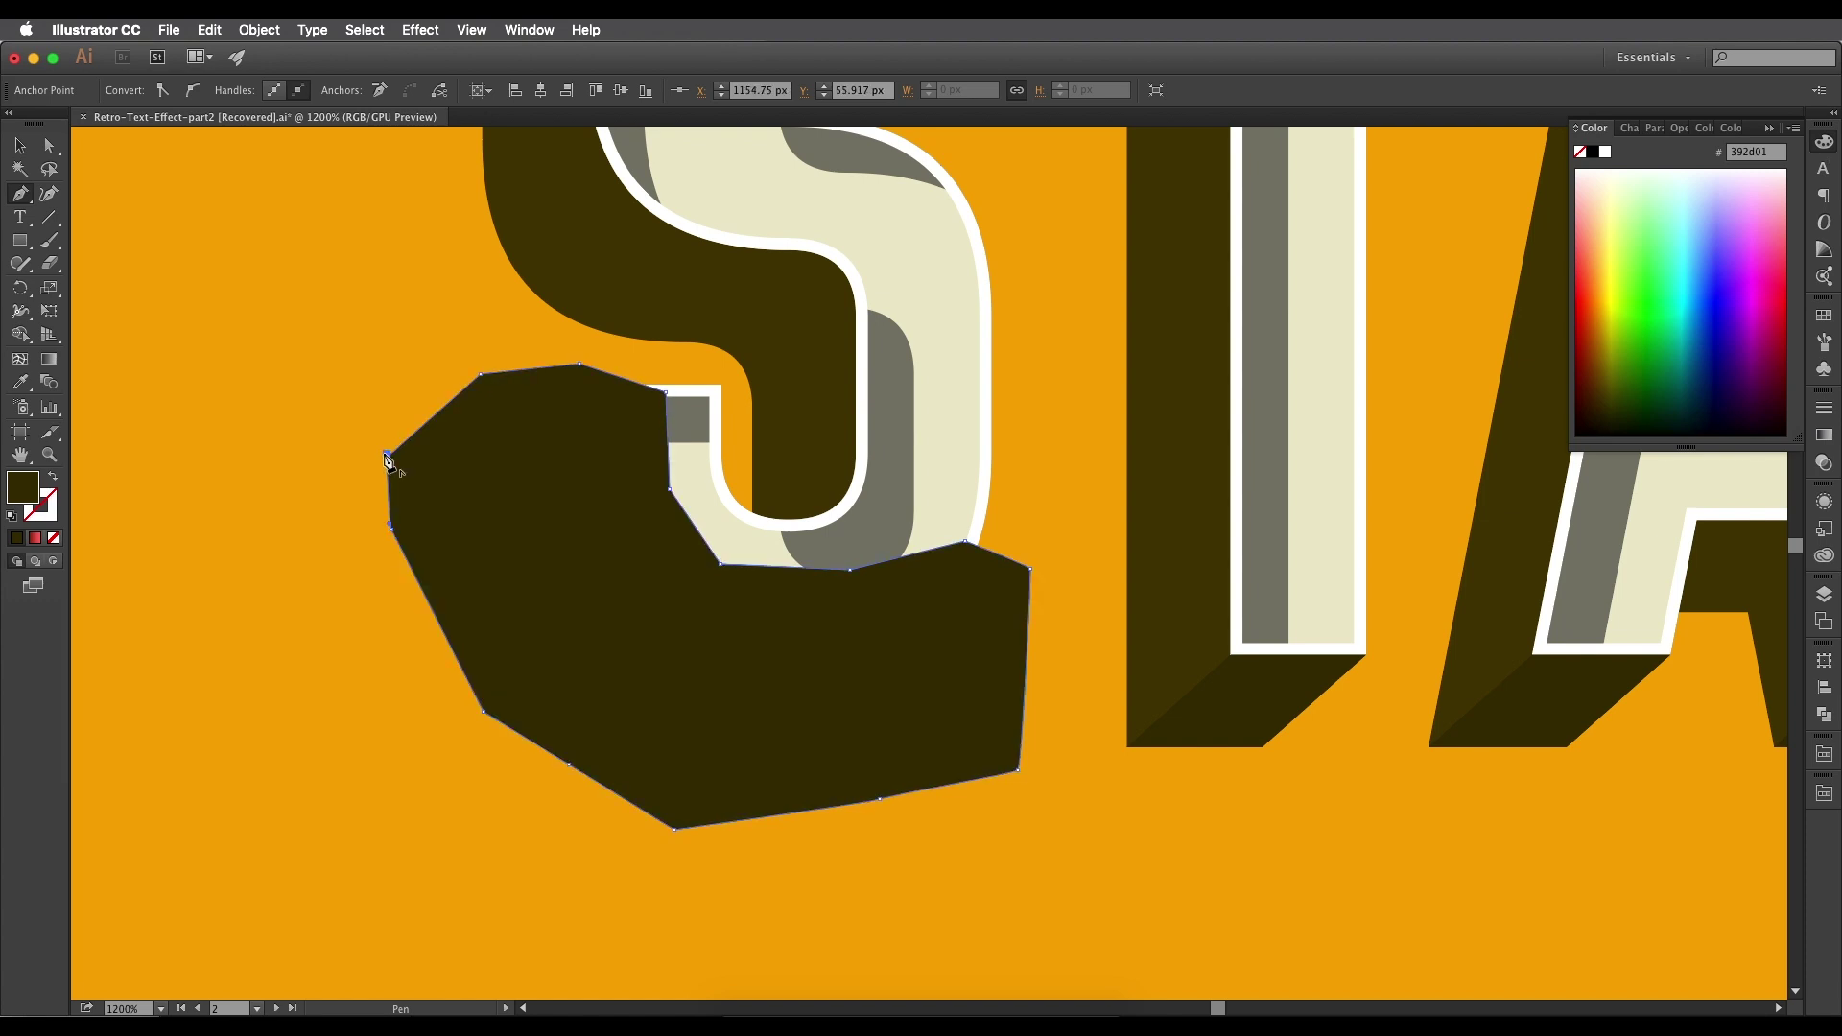
# Try to intersect the rough polygon over the S with the STAR extrusion blend using Pathfinder Intersect.
pyautogui.click(20, 145)
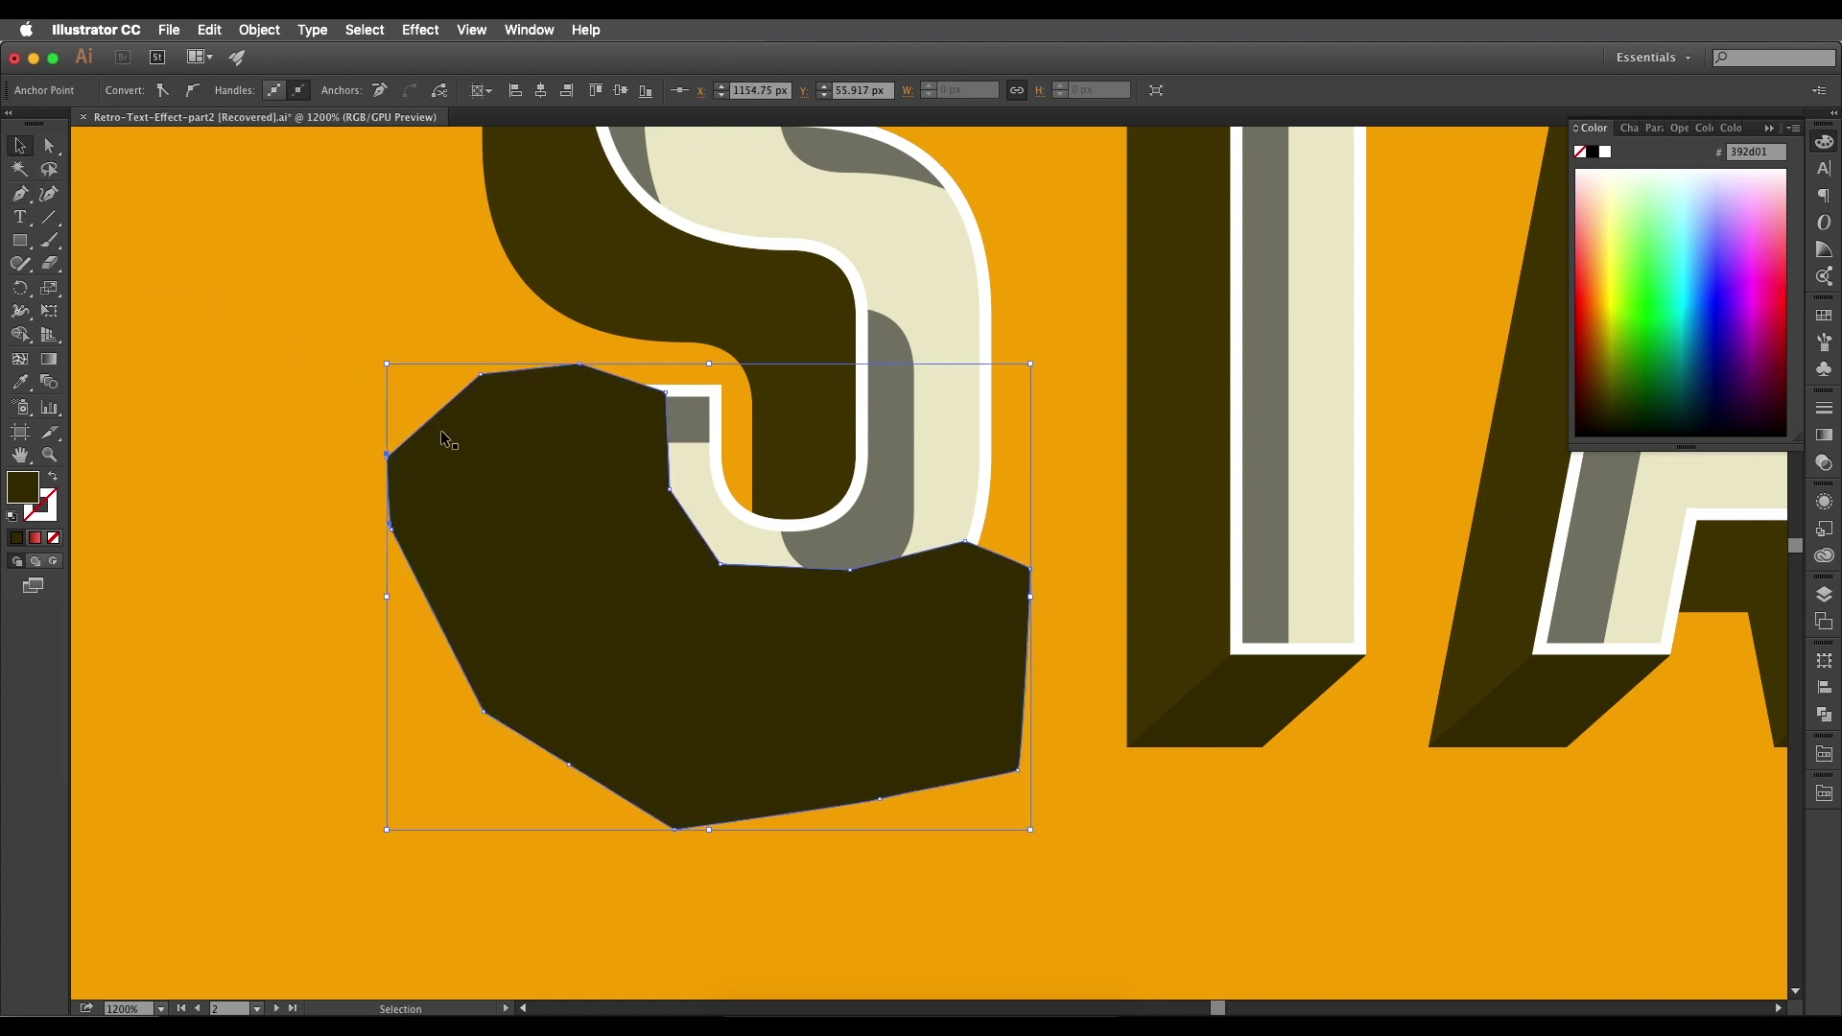
pyautogui.click(782, 429)
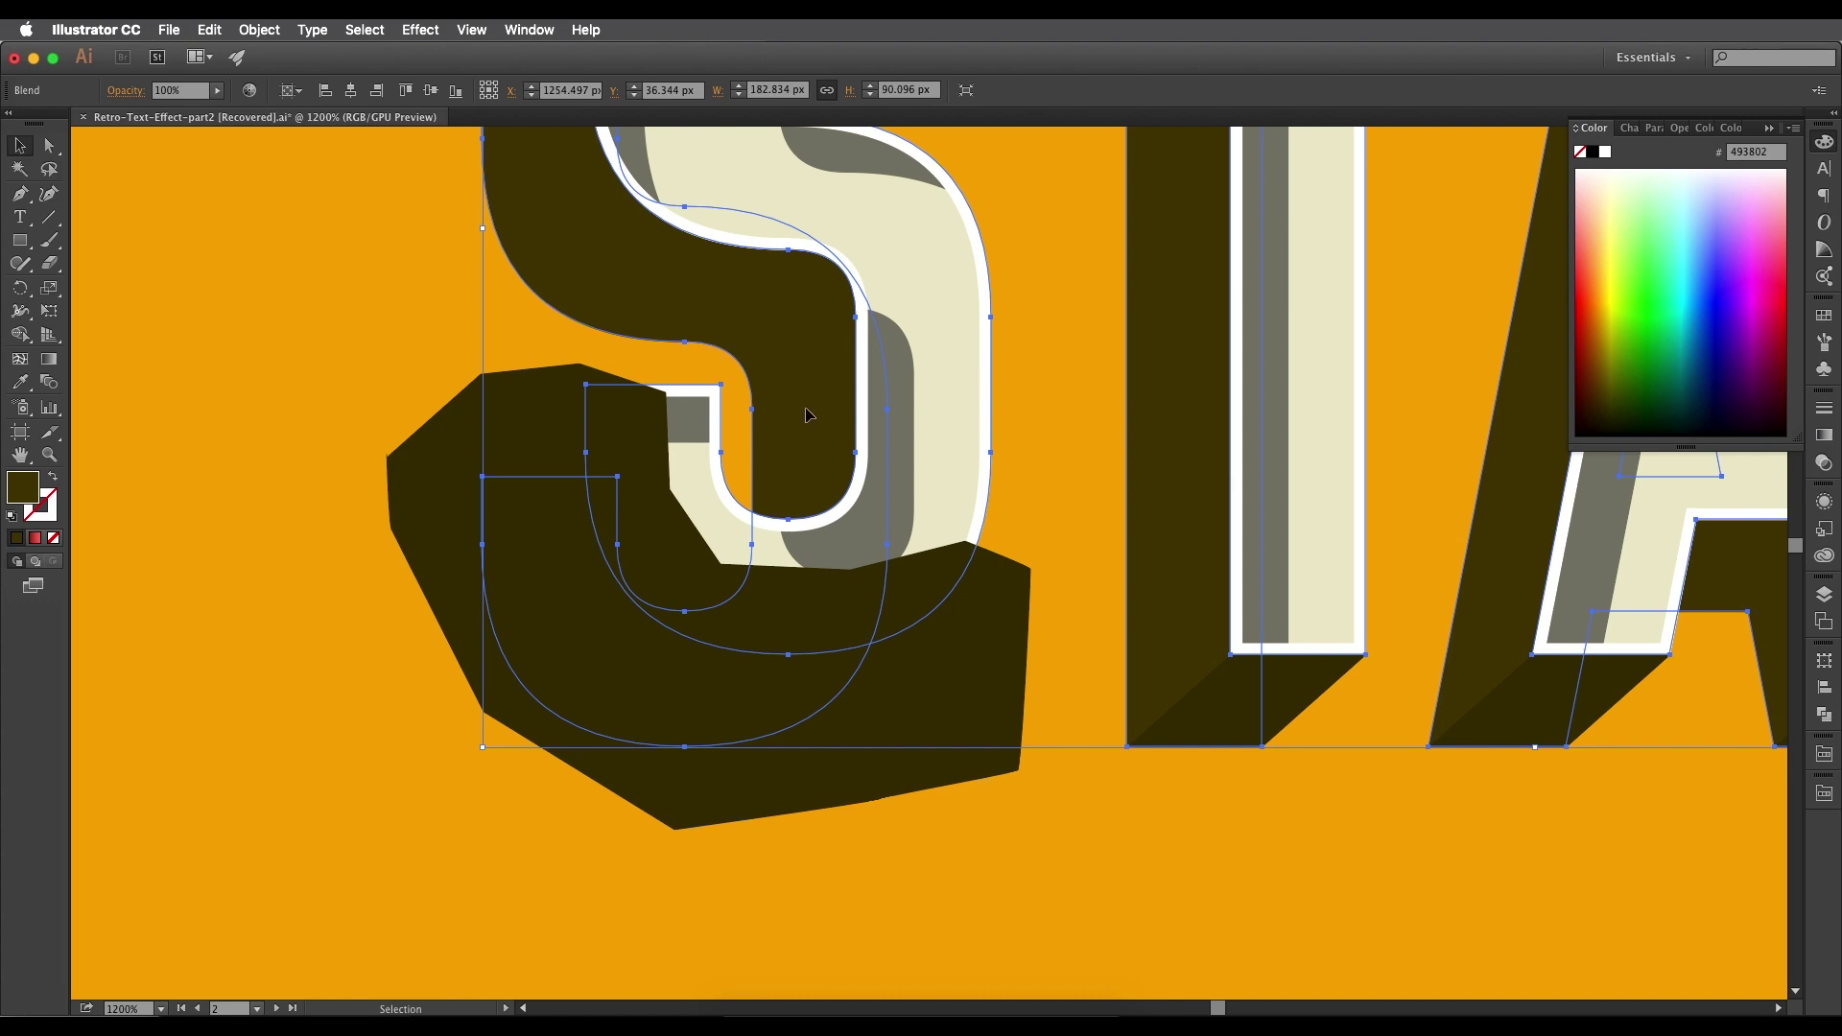
pyautogui.press('a')
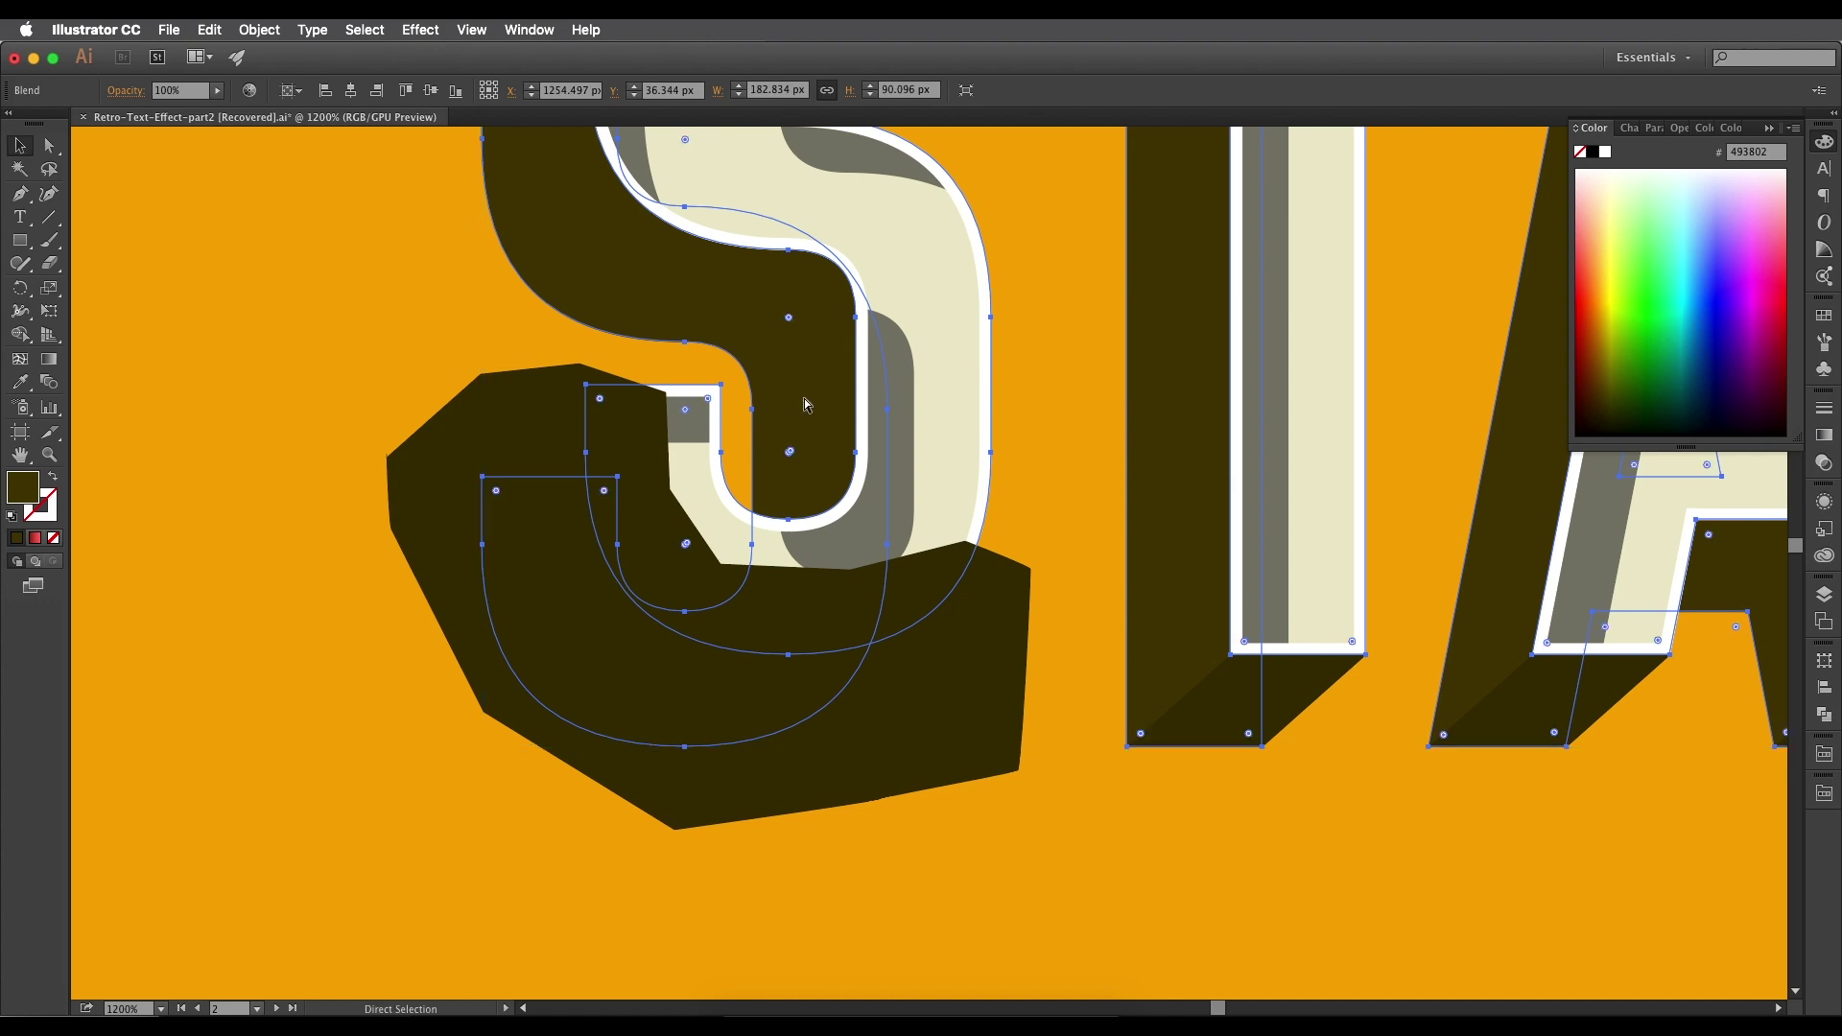
pyautogui.press('v')
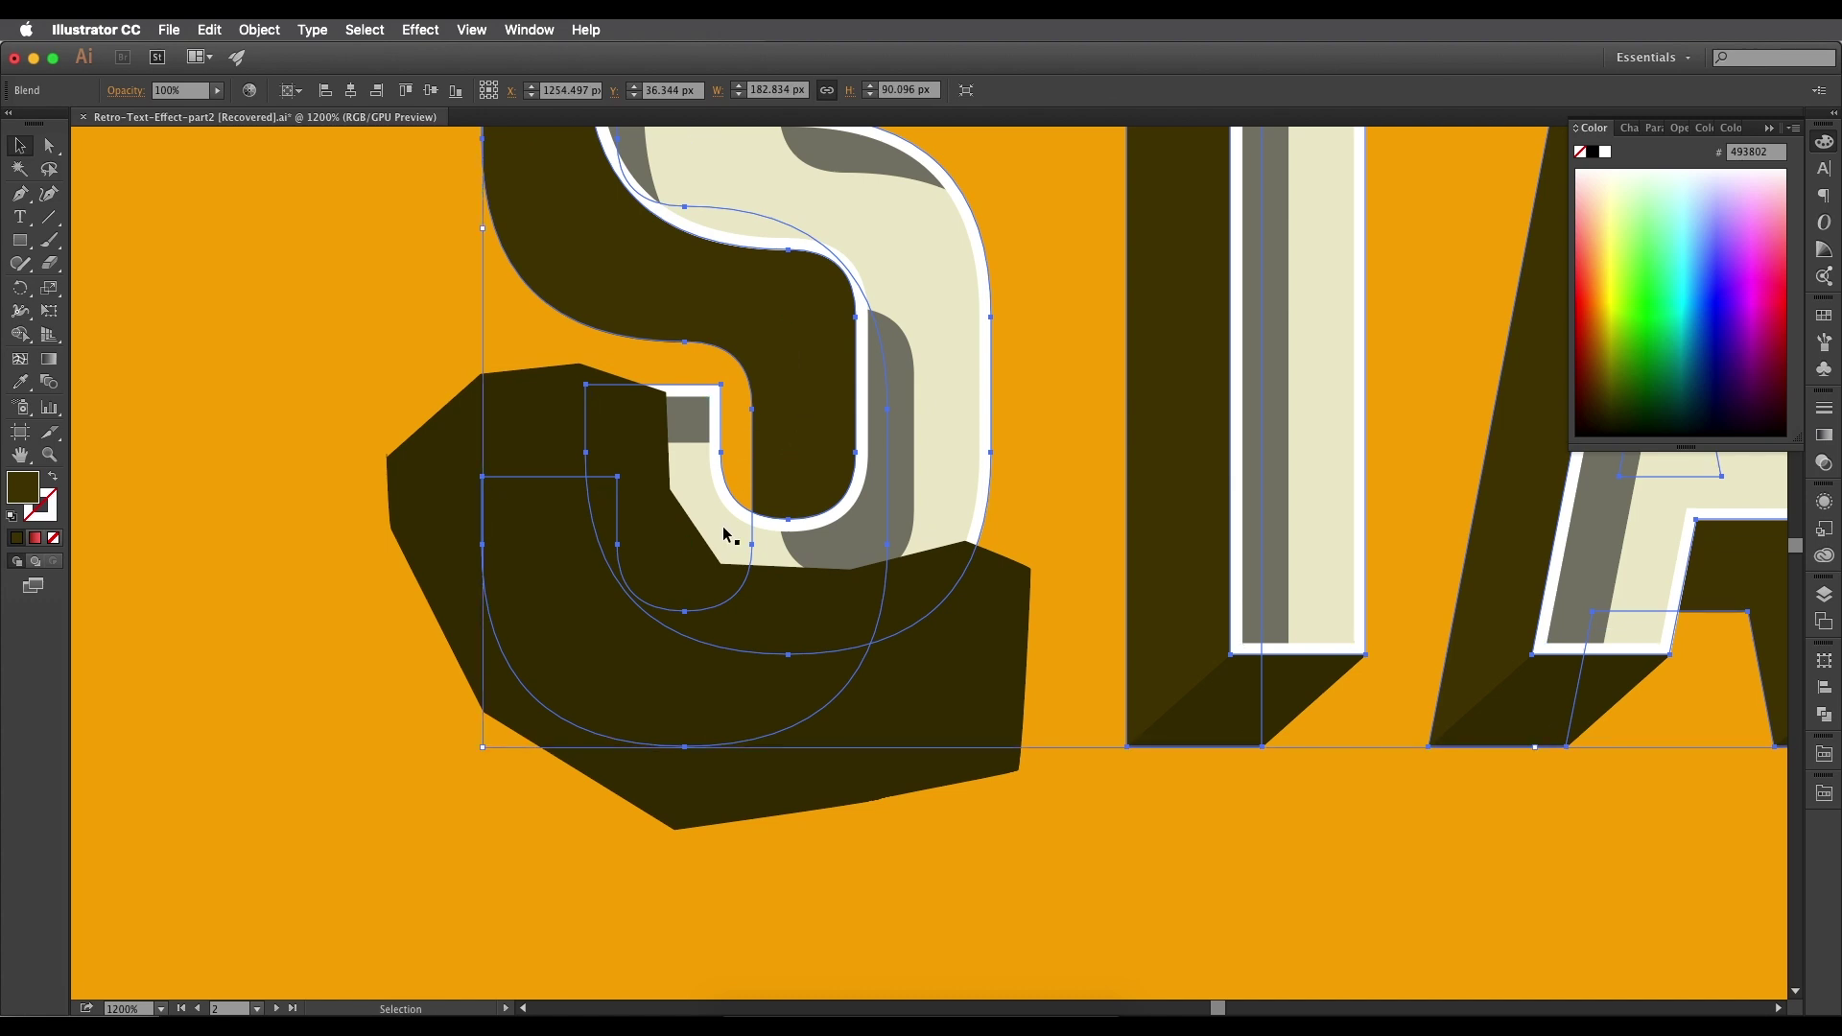
pyautogui.keyDown('shift'); pyautogui.click(986, 727); pyautogui.keyUp('shift')
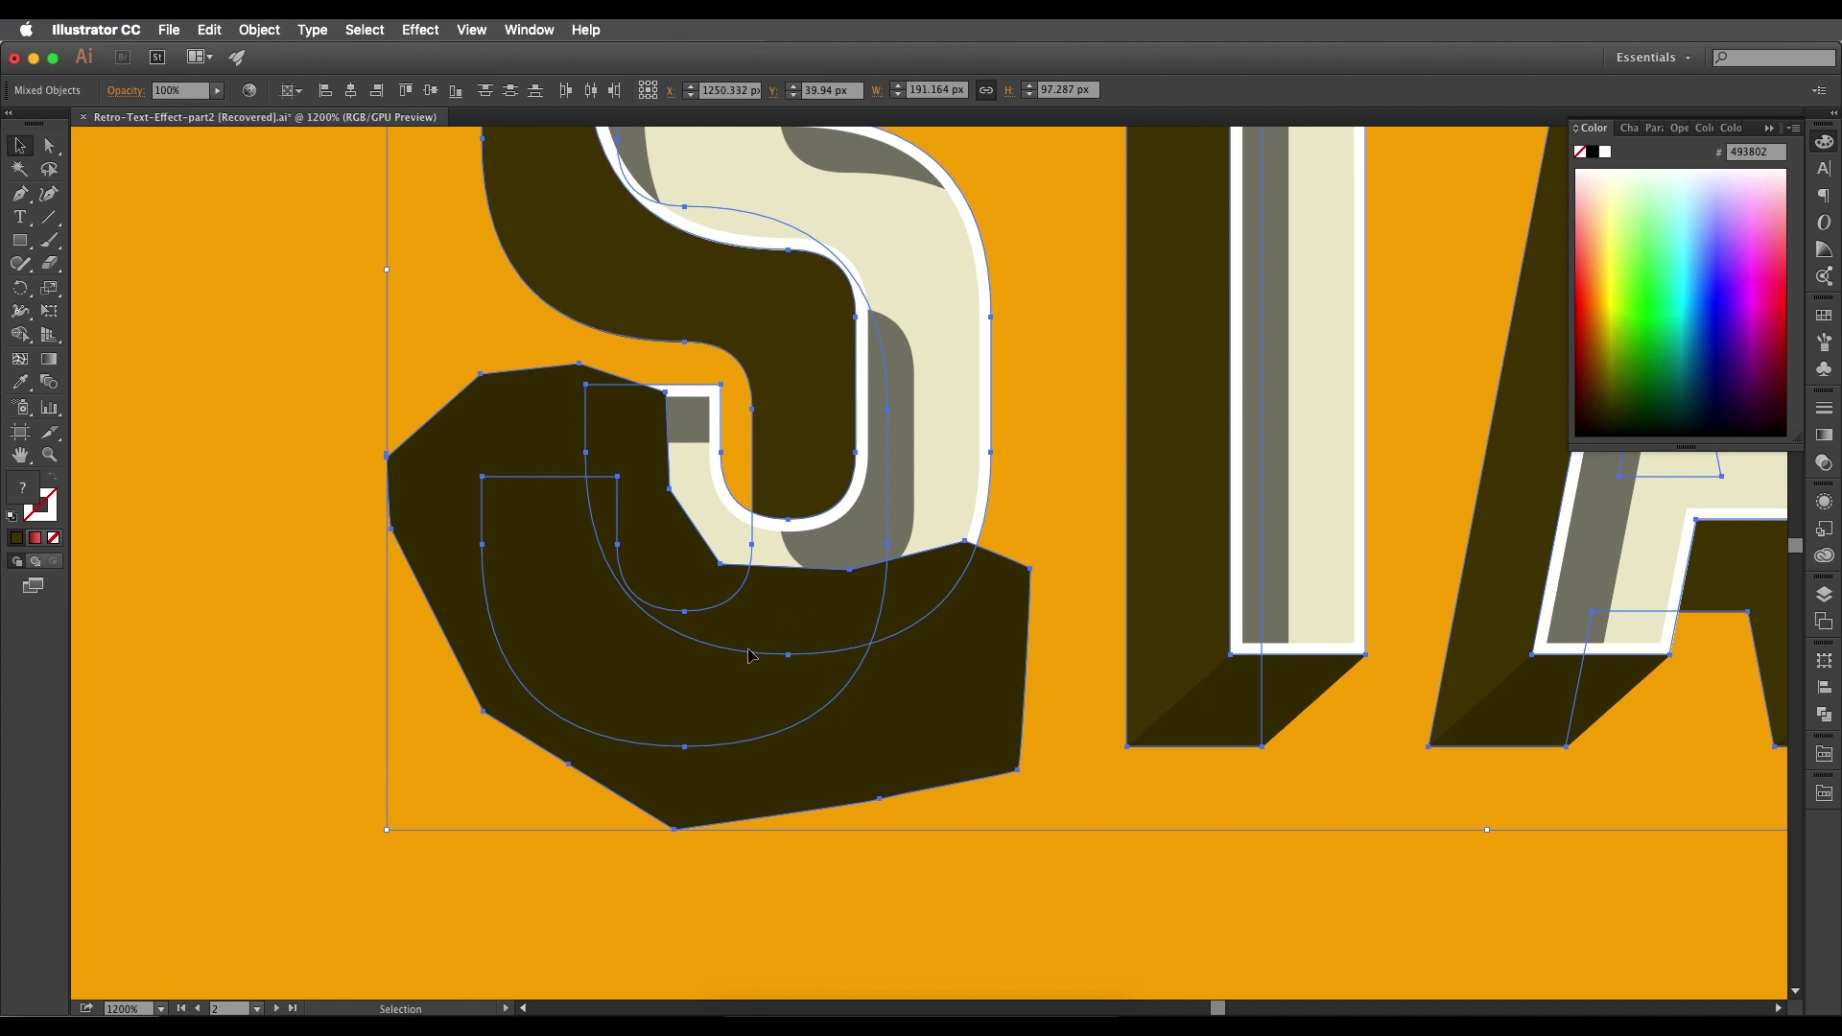
pyautogui.click(1823, 717)
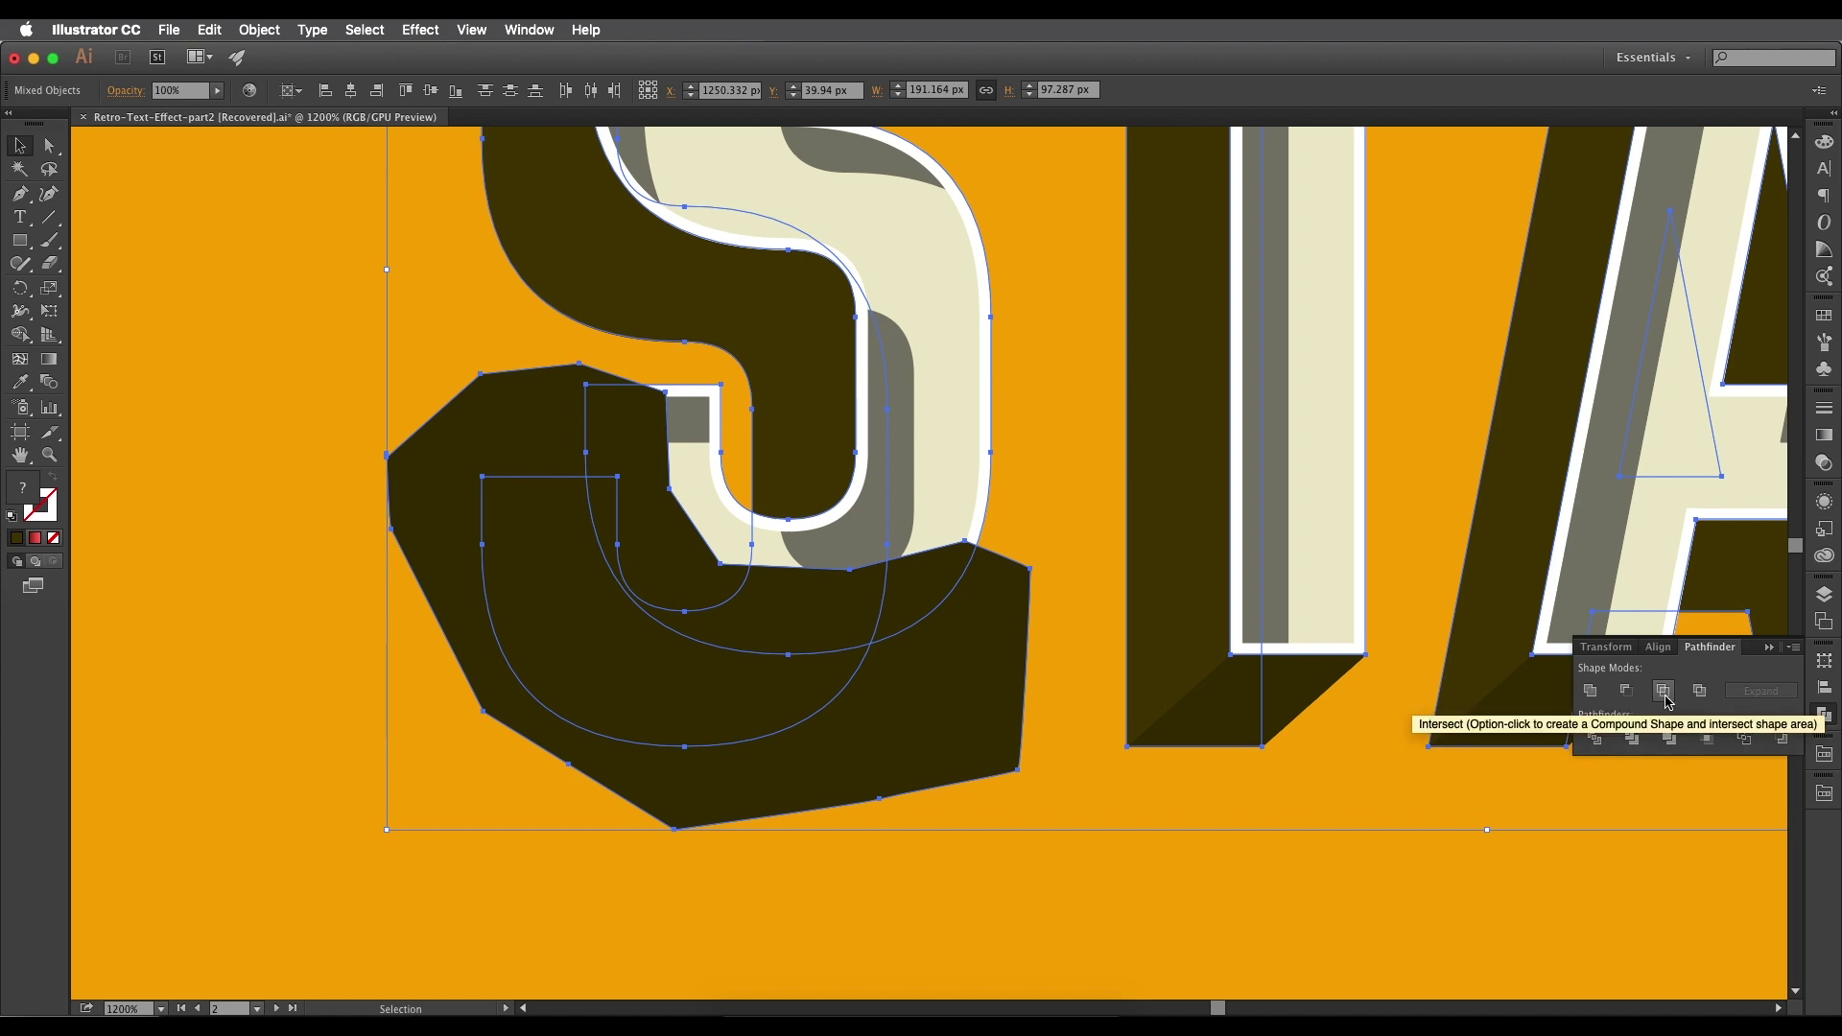
pyautogui.click(1664, 692)
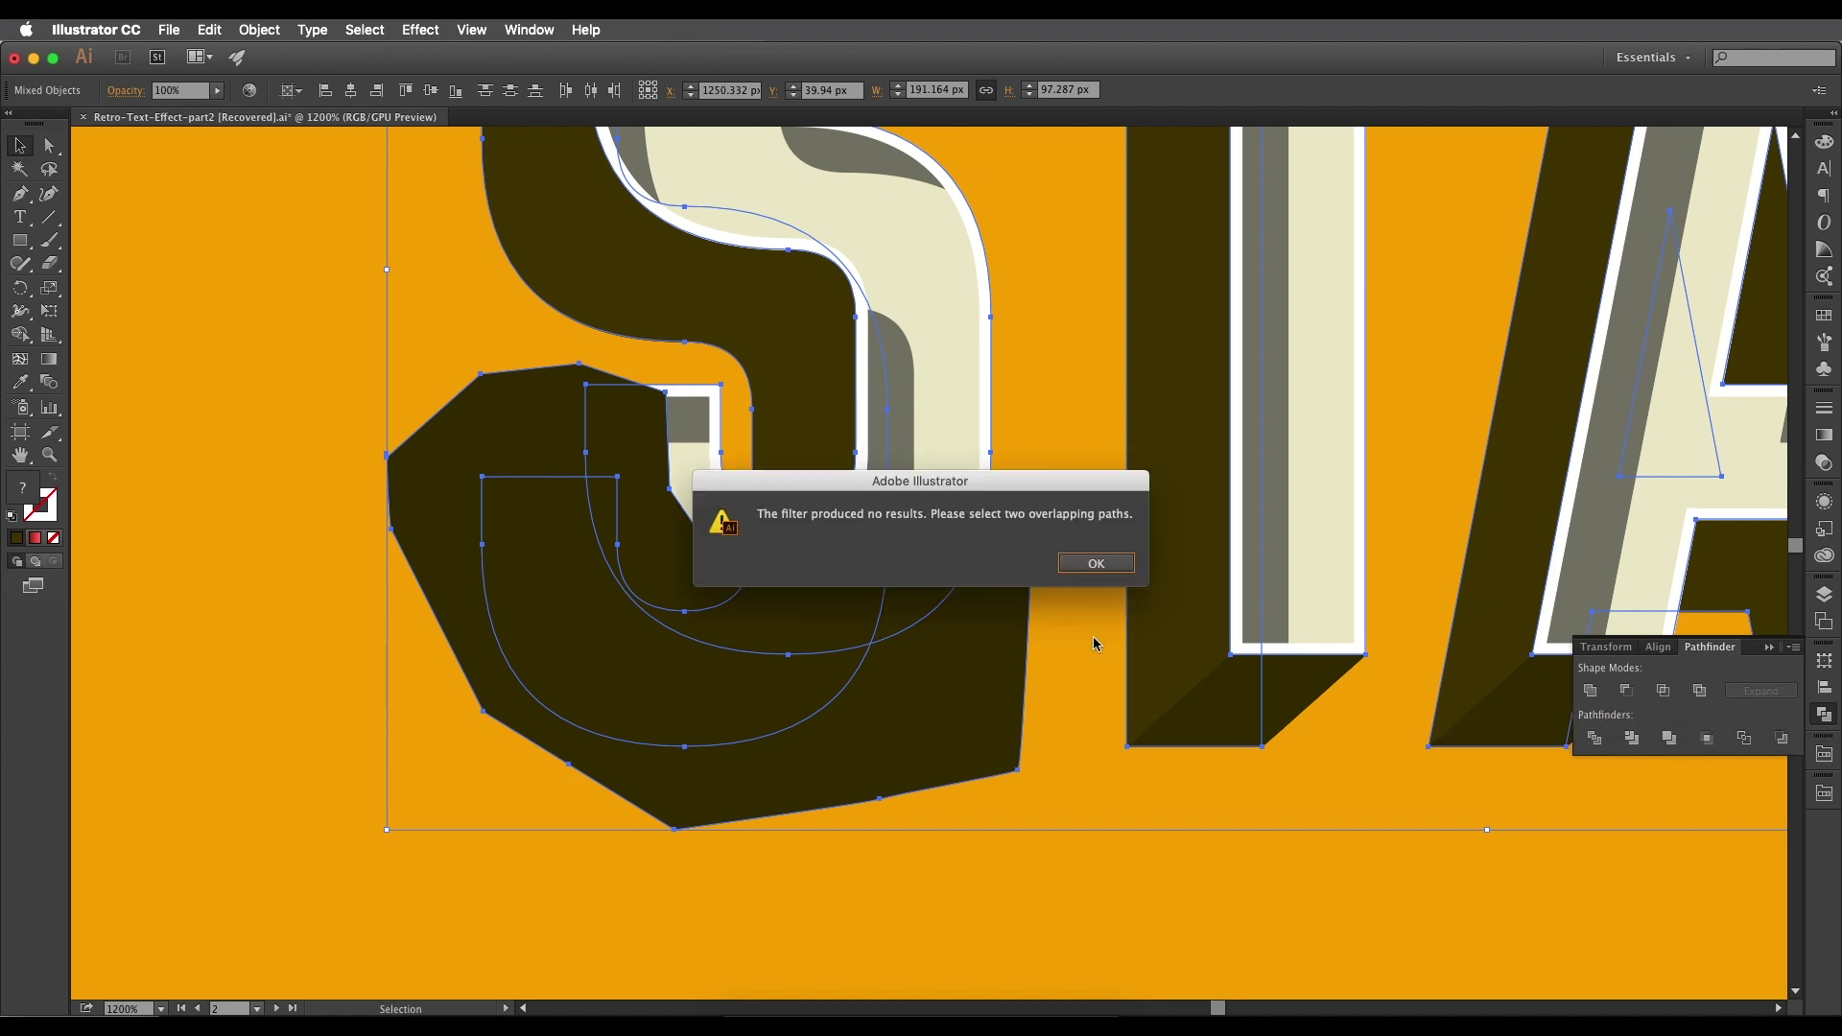
pyautogui.click(1096, 564)
# Expand the STAR extrusion blend with the Object and Fill options enabled.
pyautogui.scroll(-2, 969, 606)
pyautogui.click(767, 418)
pyautogui.click(656, 425)
pyautogui.moveTo(753, 512); pyautogui.dragTo(737, 370)
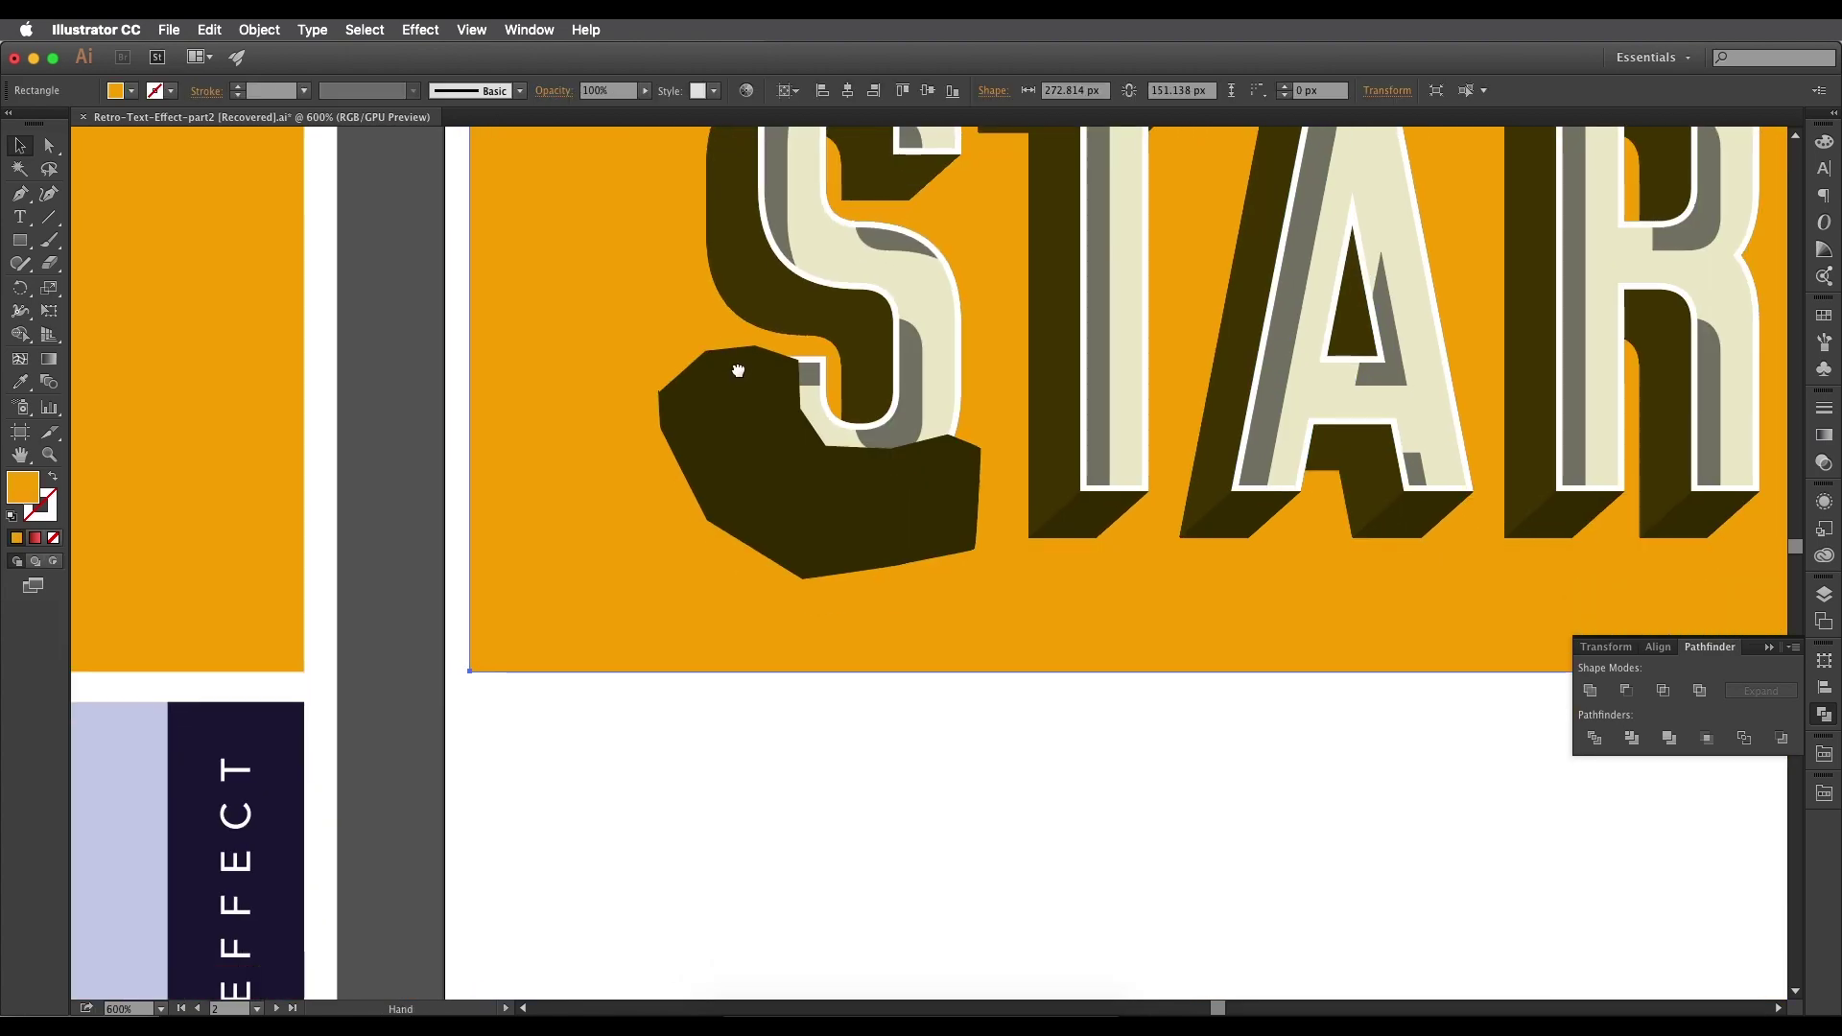
pyautogui.scroll(2, 787, 454)
pyautogui.moveTo(763, 436); pyautogui.dragTo(729, 505)
pyautogui.moveTo(700, 349); pyautogui.dragTo(543, 693)
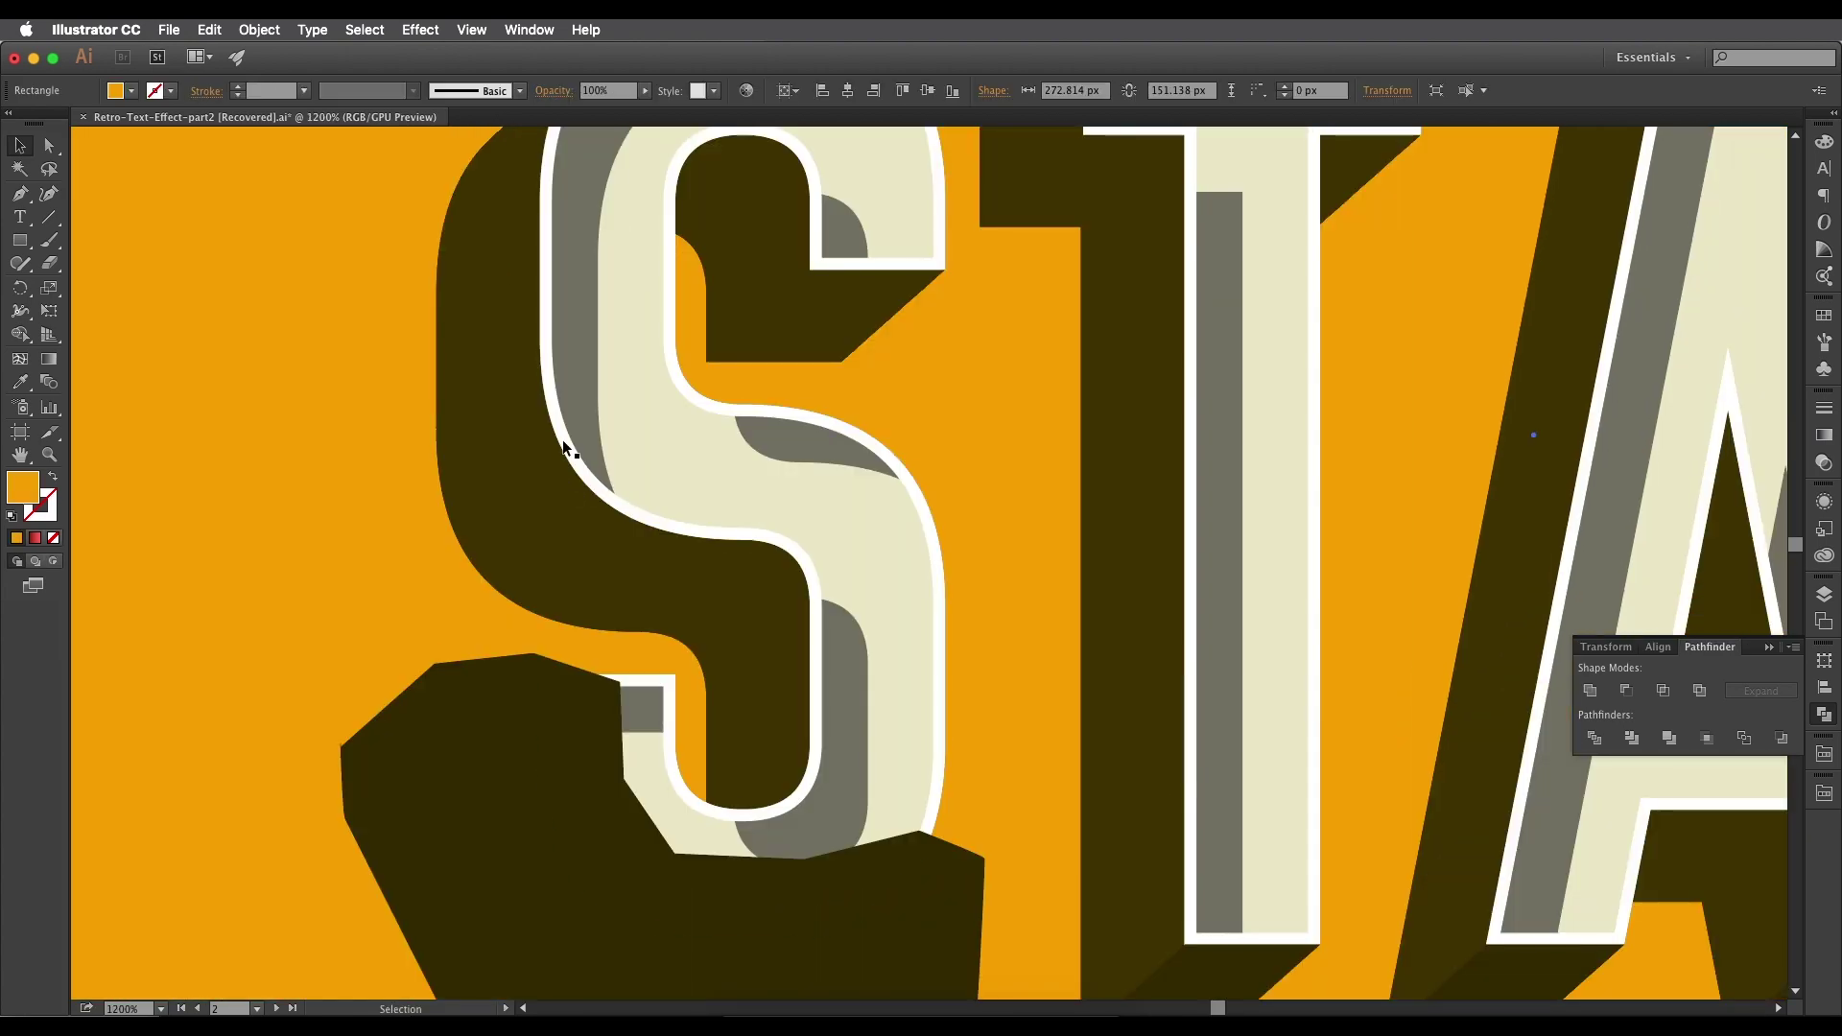
pyautogui.click(563, 439)
pyautogui.click(488, 425)
pyautogui.moveTo(511, 427); pyautogui.dragTo(531, 464)
pyautogui.moveTo(474, 357); pyautogui.dragTo(656, 409)
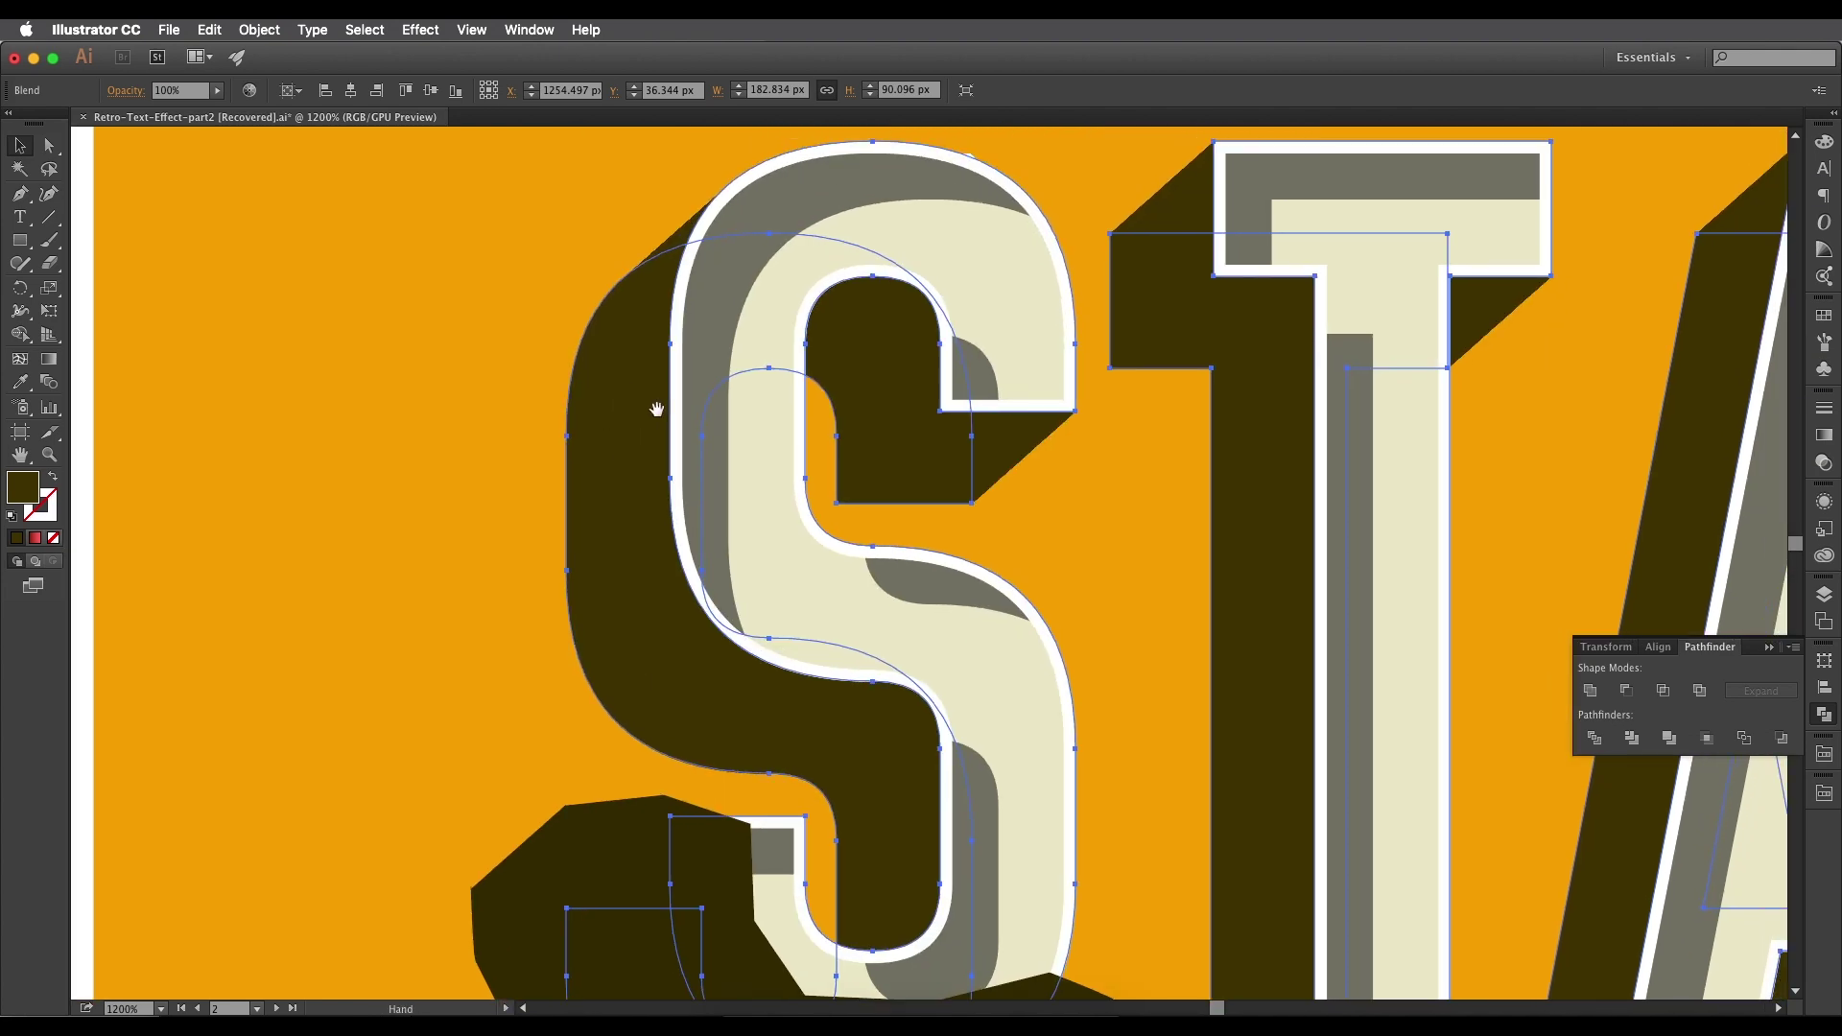
pyautogui.click(260, 30)
pyautogui.click(280, 222)
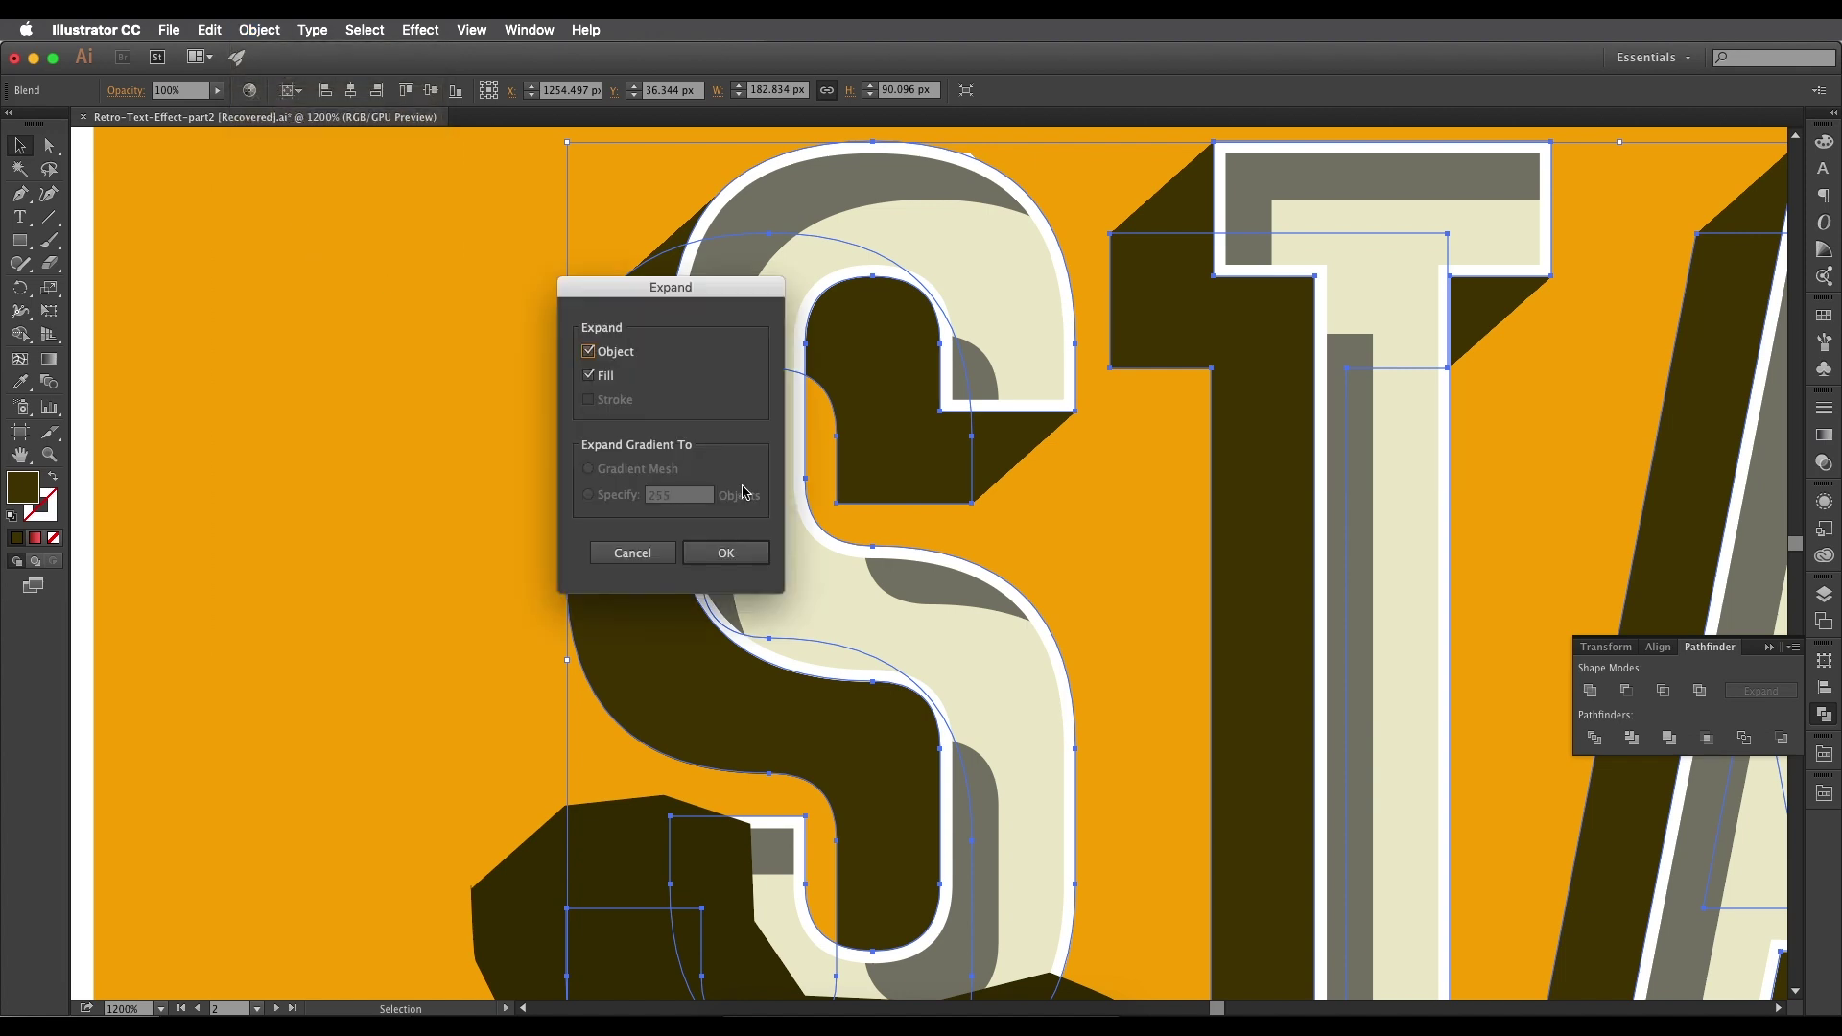
pyautogui.click(722, 548)
# Merge the expanded extrusion pieces of the STAR lettering with Pathfinder Unite.
pyautogui.scroll(-5, 669, 481)
pyautogui.hscroll(4, 669, 481)
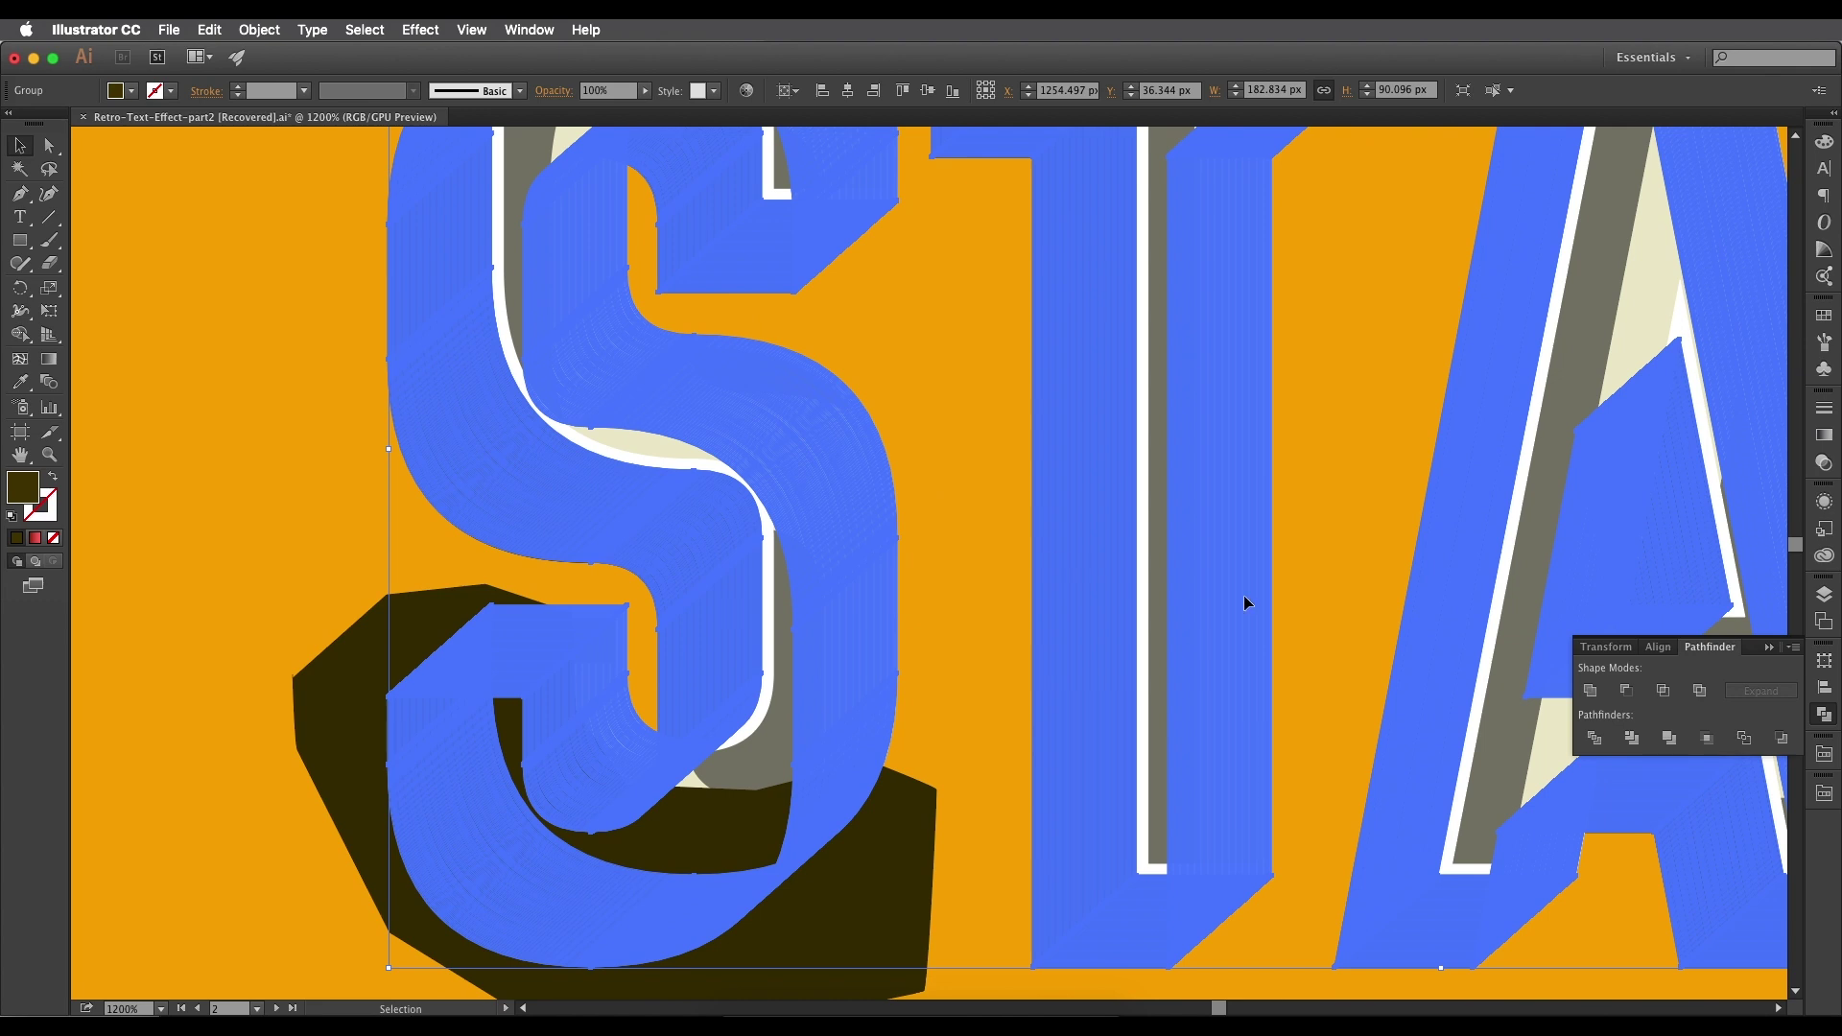
pyautogui.click(1593, 695)
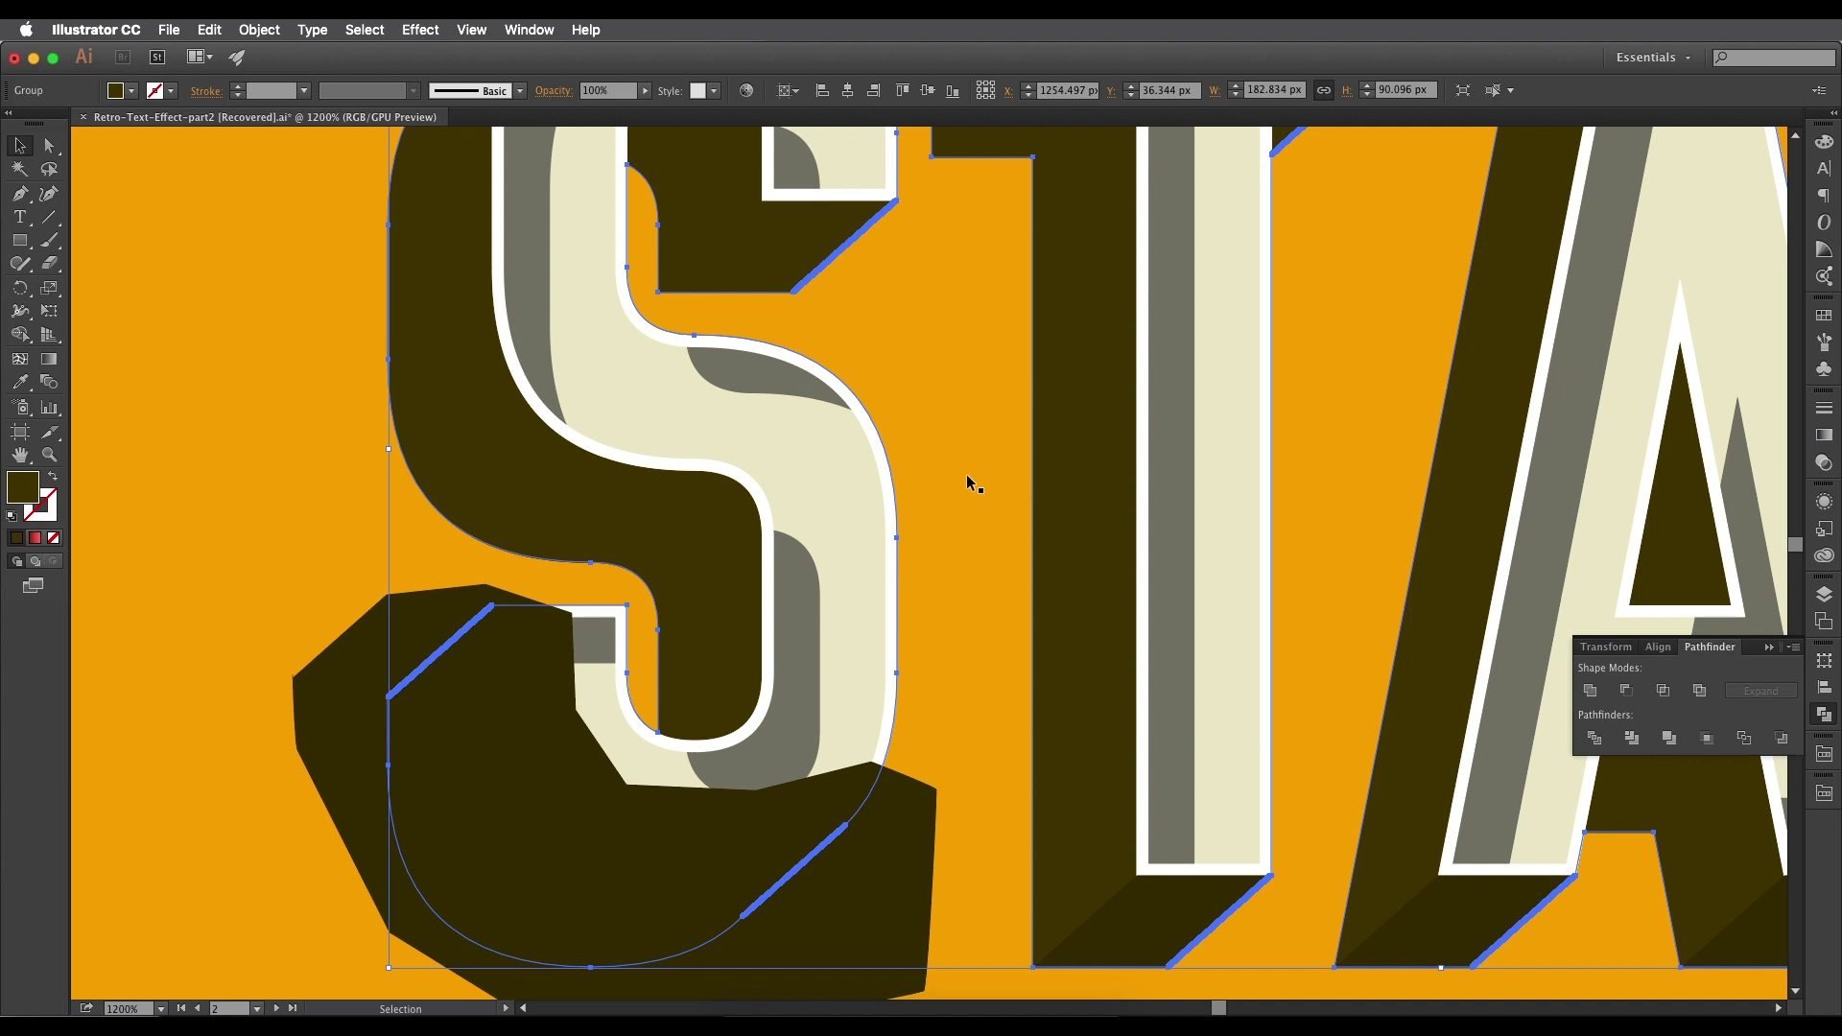
# Ungroup the merged STAR extrusion so the S's extrusion becomes a separate shape.
pyautogui.scroll(-2, 921, 524)
pyautogui.moveTo(867, 553); pyautogui.dragTo(992, 485)
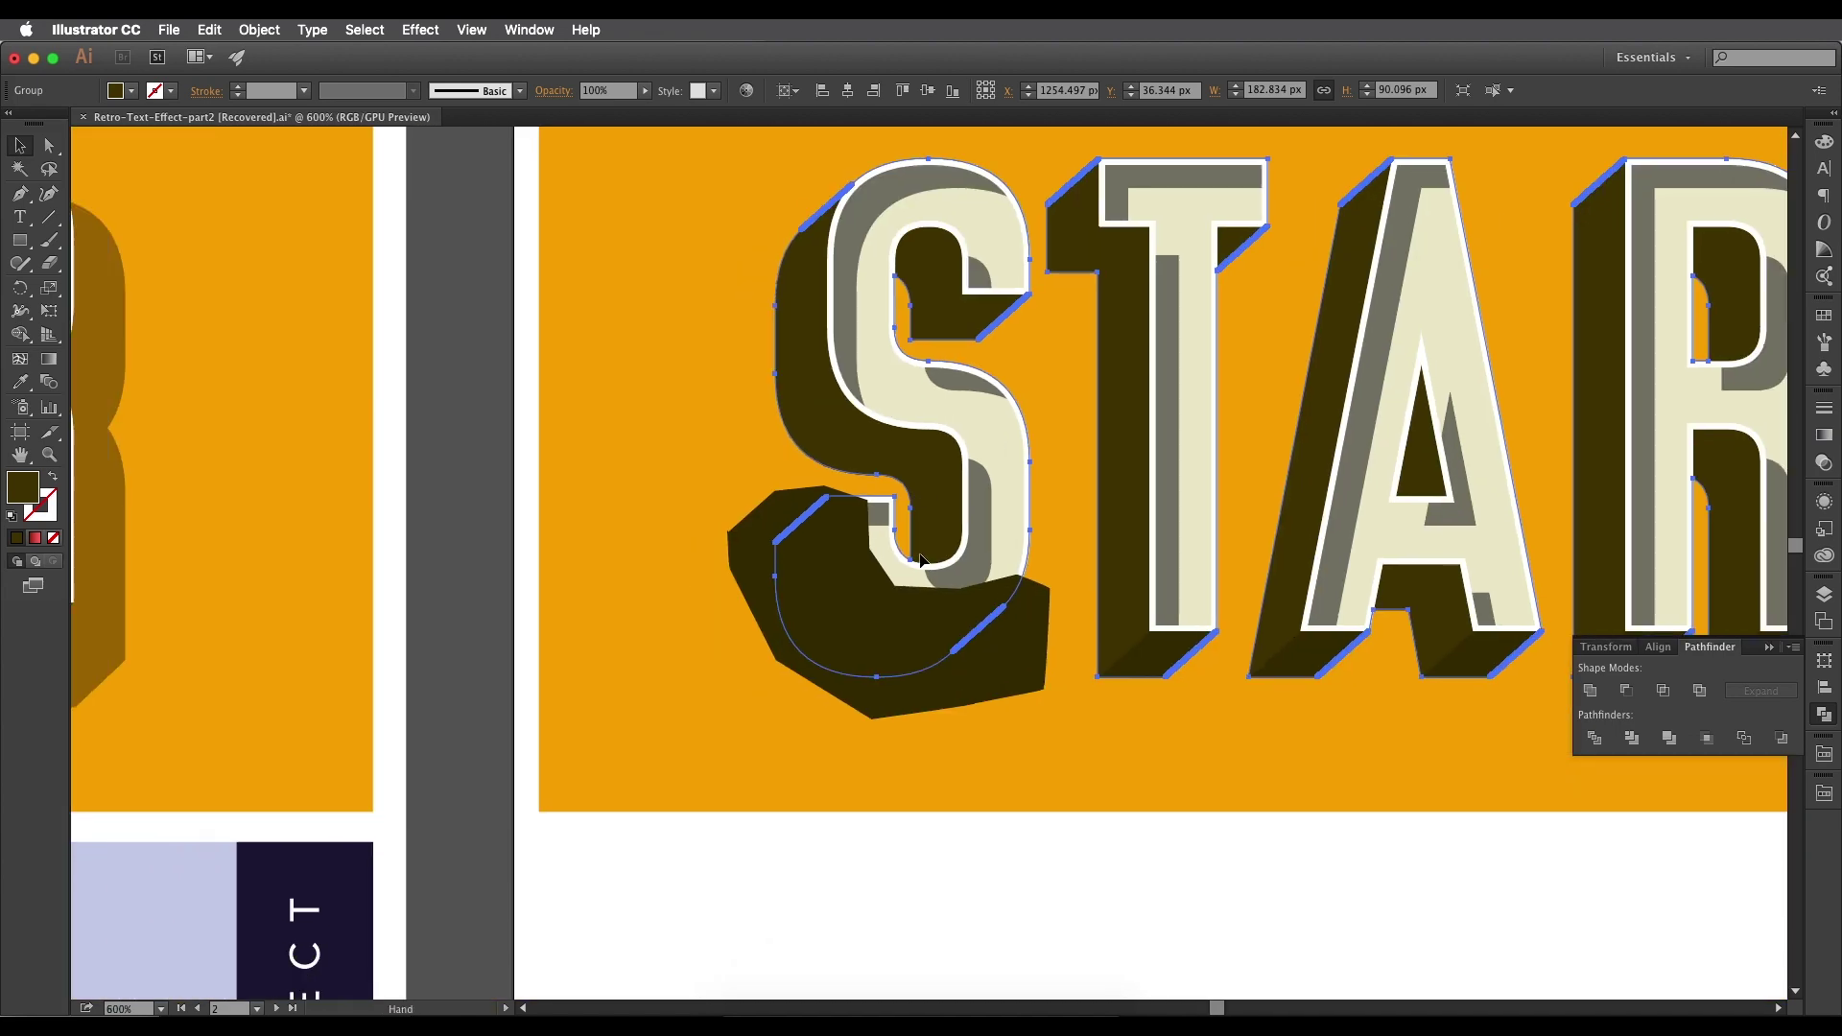
pyautogui.click(917, 842)
pyautogui.click(939, 558)
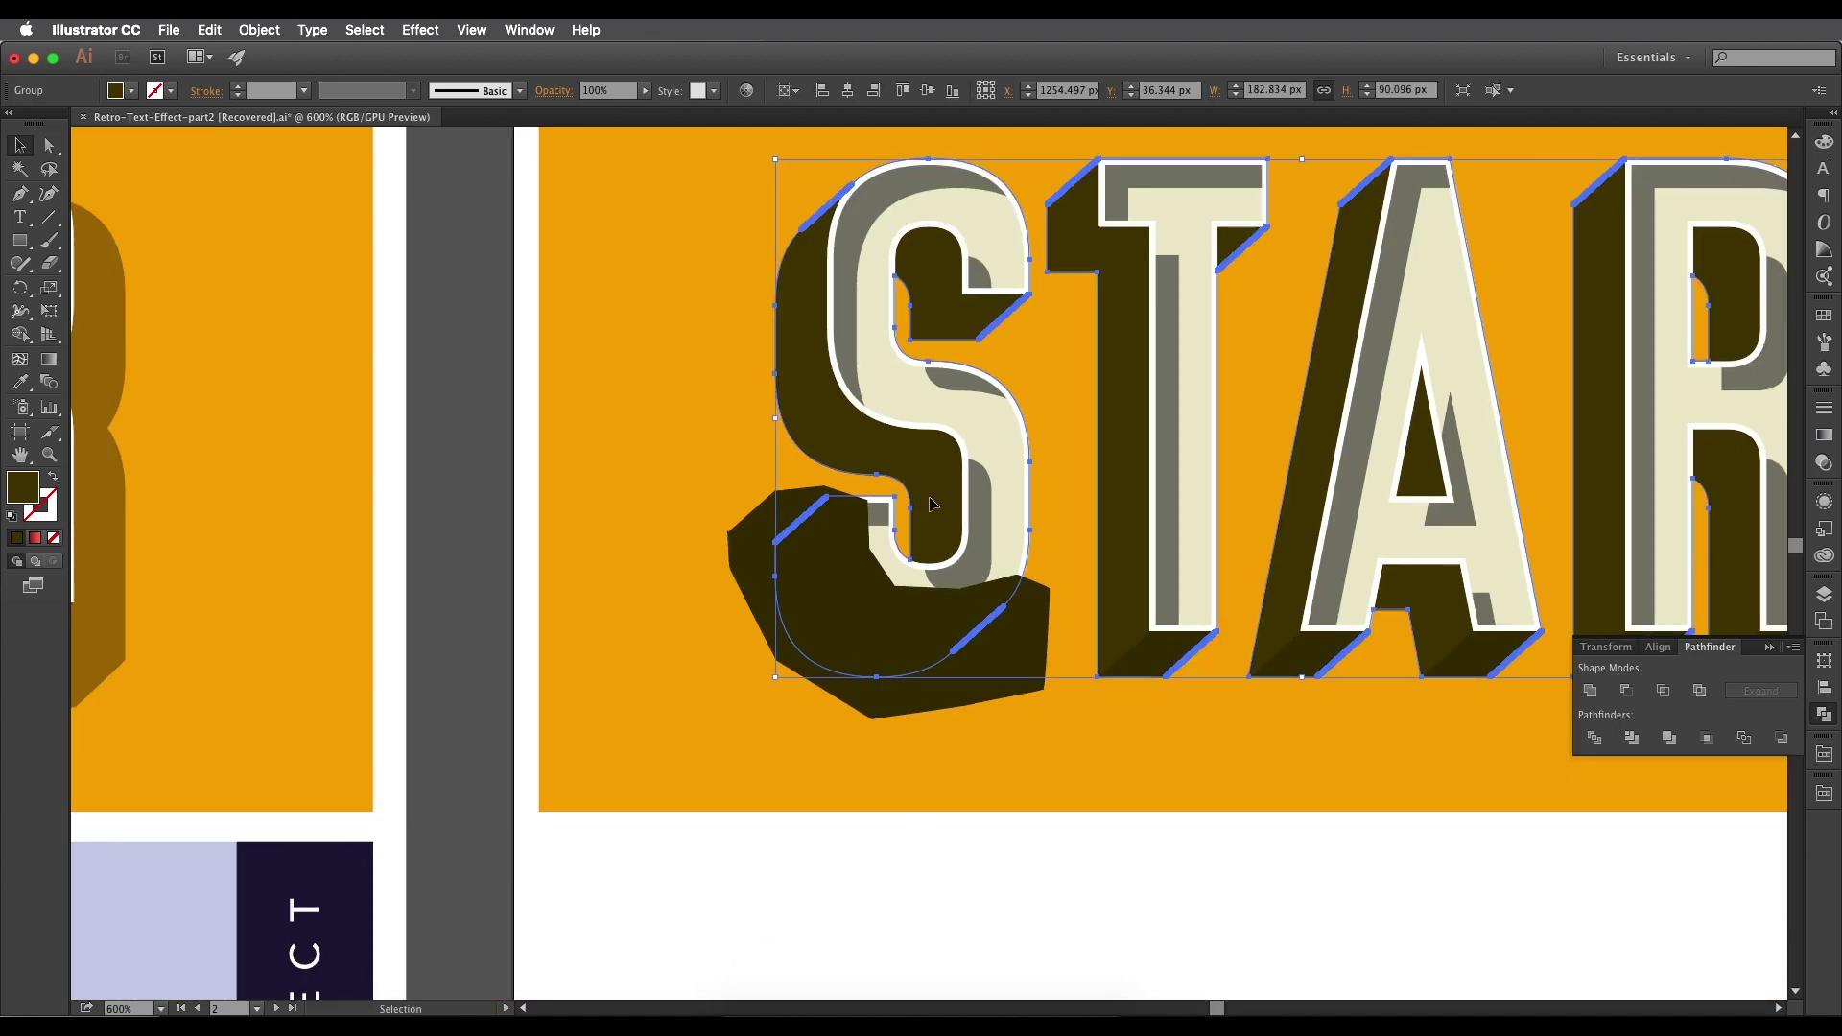
pyautogui.keyDown('shift'); pyautogui.click(879, 610); pyautogui.keyUp('shift')
pyautogui.scroll(1, 877, 607)
pyautogui.scroll(-1, 810, 475)
pyautogui.scroll(5, 810, 475)
pyautogui.scroll(-2, 852, 407)
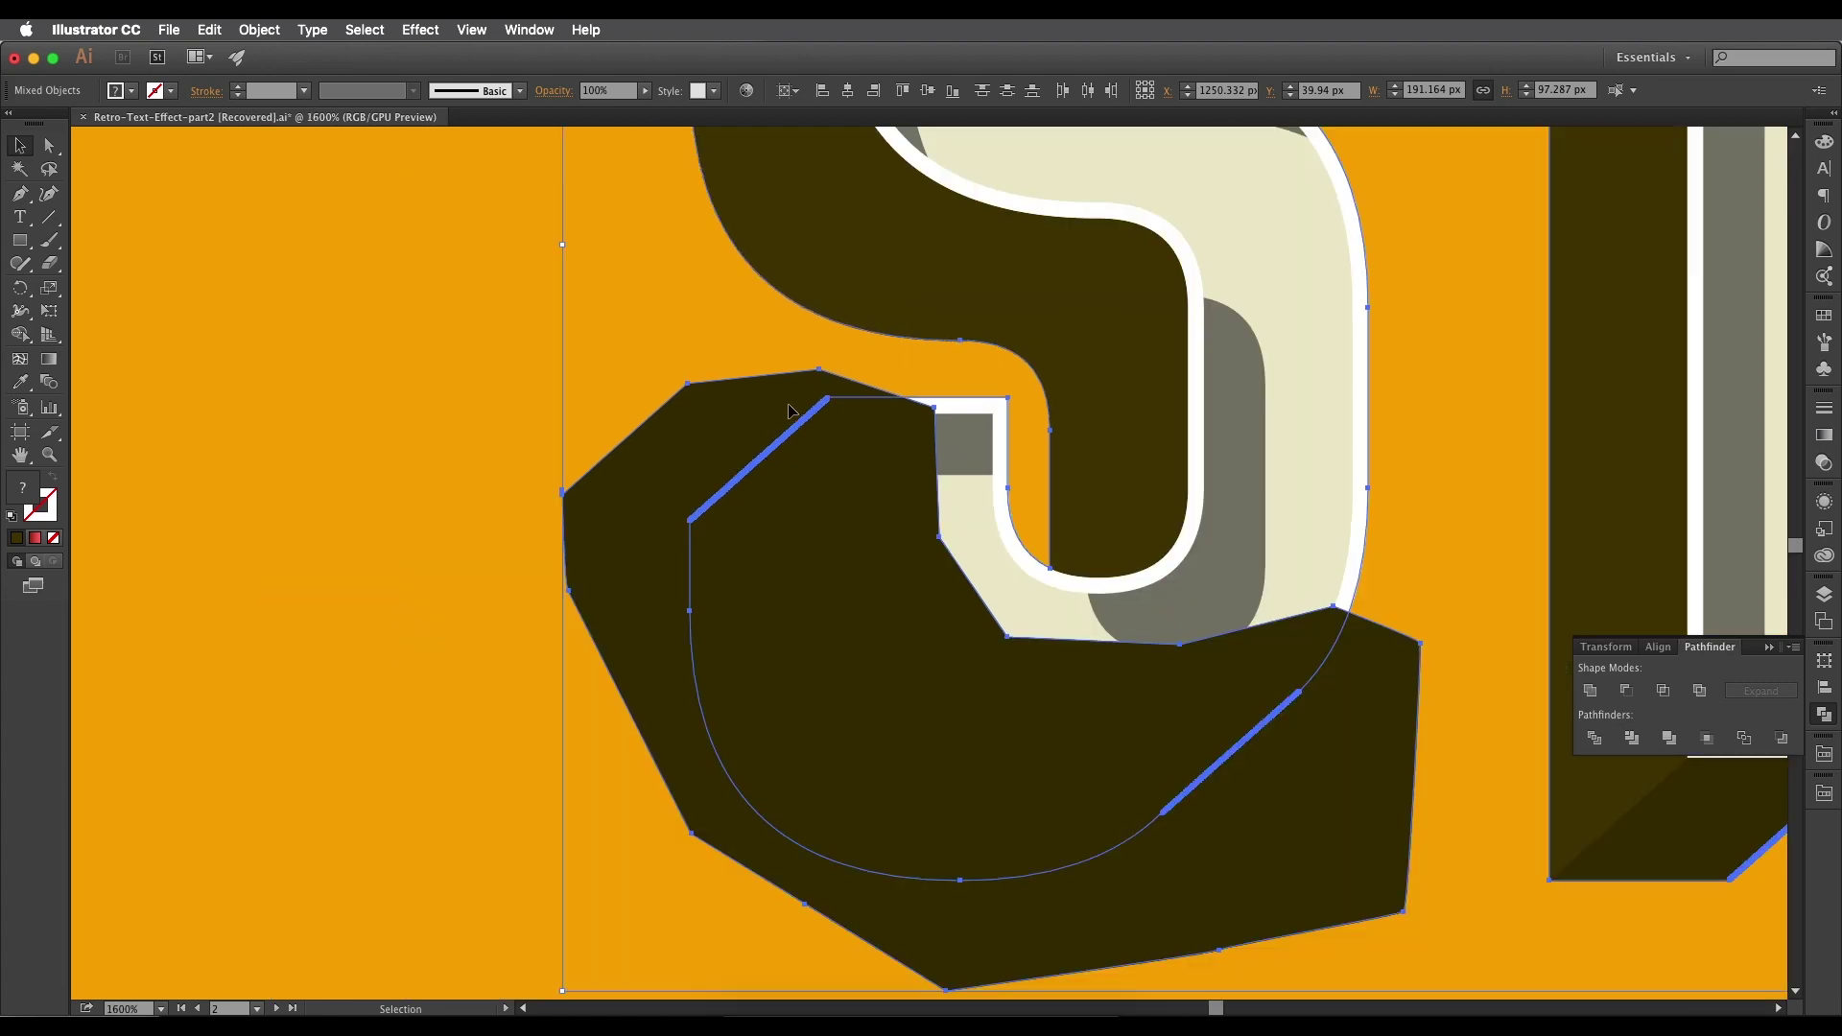
pyautogui.click(802, 337)
pyautogui.click(821, 280)
pyautogui.rightClick(931, 281)
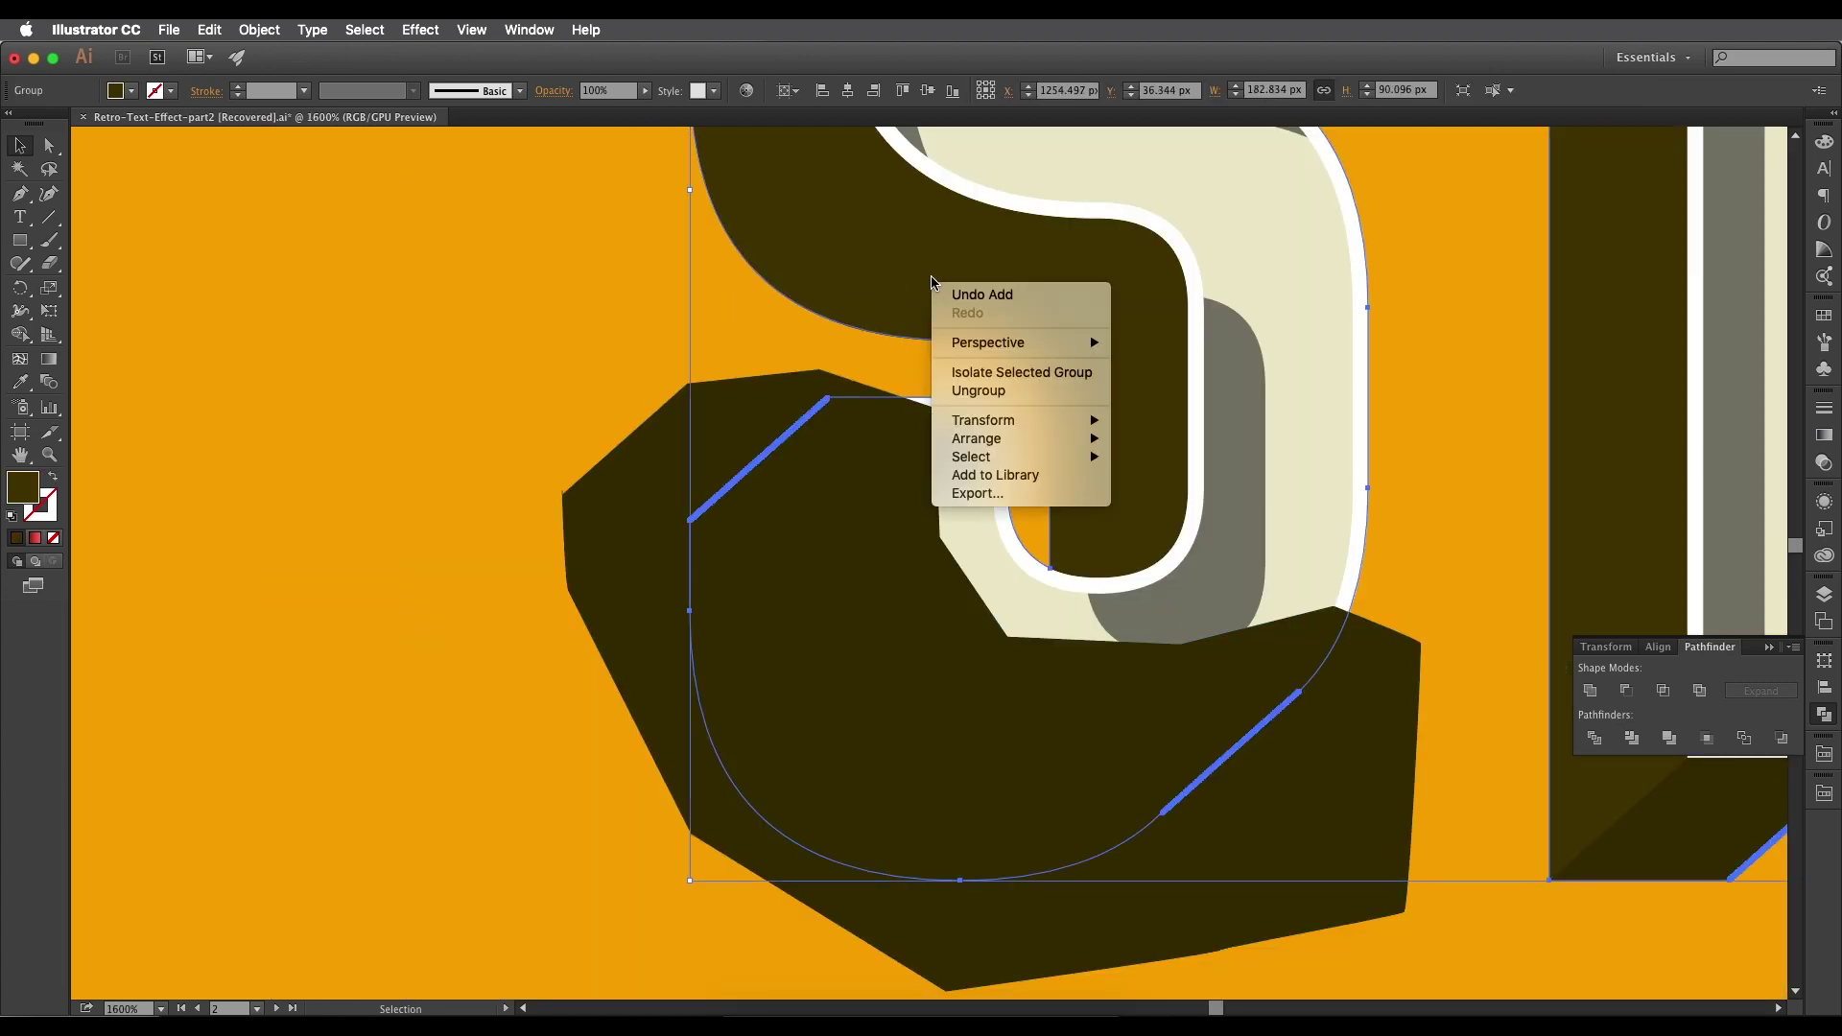
pyautogui.click(966, 391)
# Intersect the rough polygon with the S's separated extrusion using Pathfinder Intersect, trimming it to the lower curve.
pyautogui.hscroll(5, 892, 571)
pyautogui.click(329, 407)
pyautogui.click(608, 394)
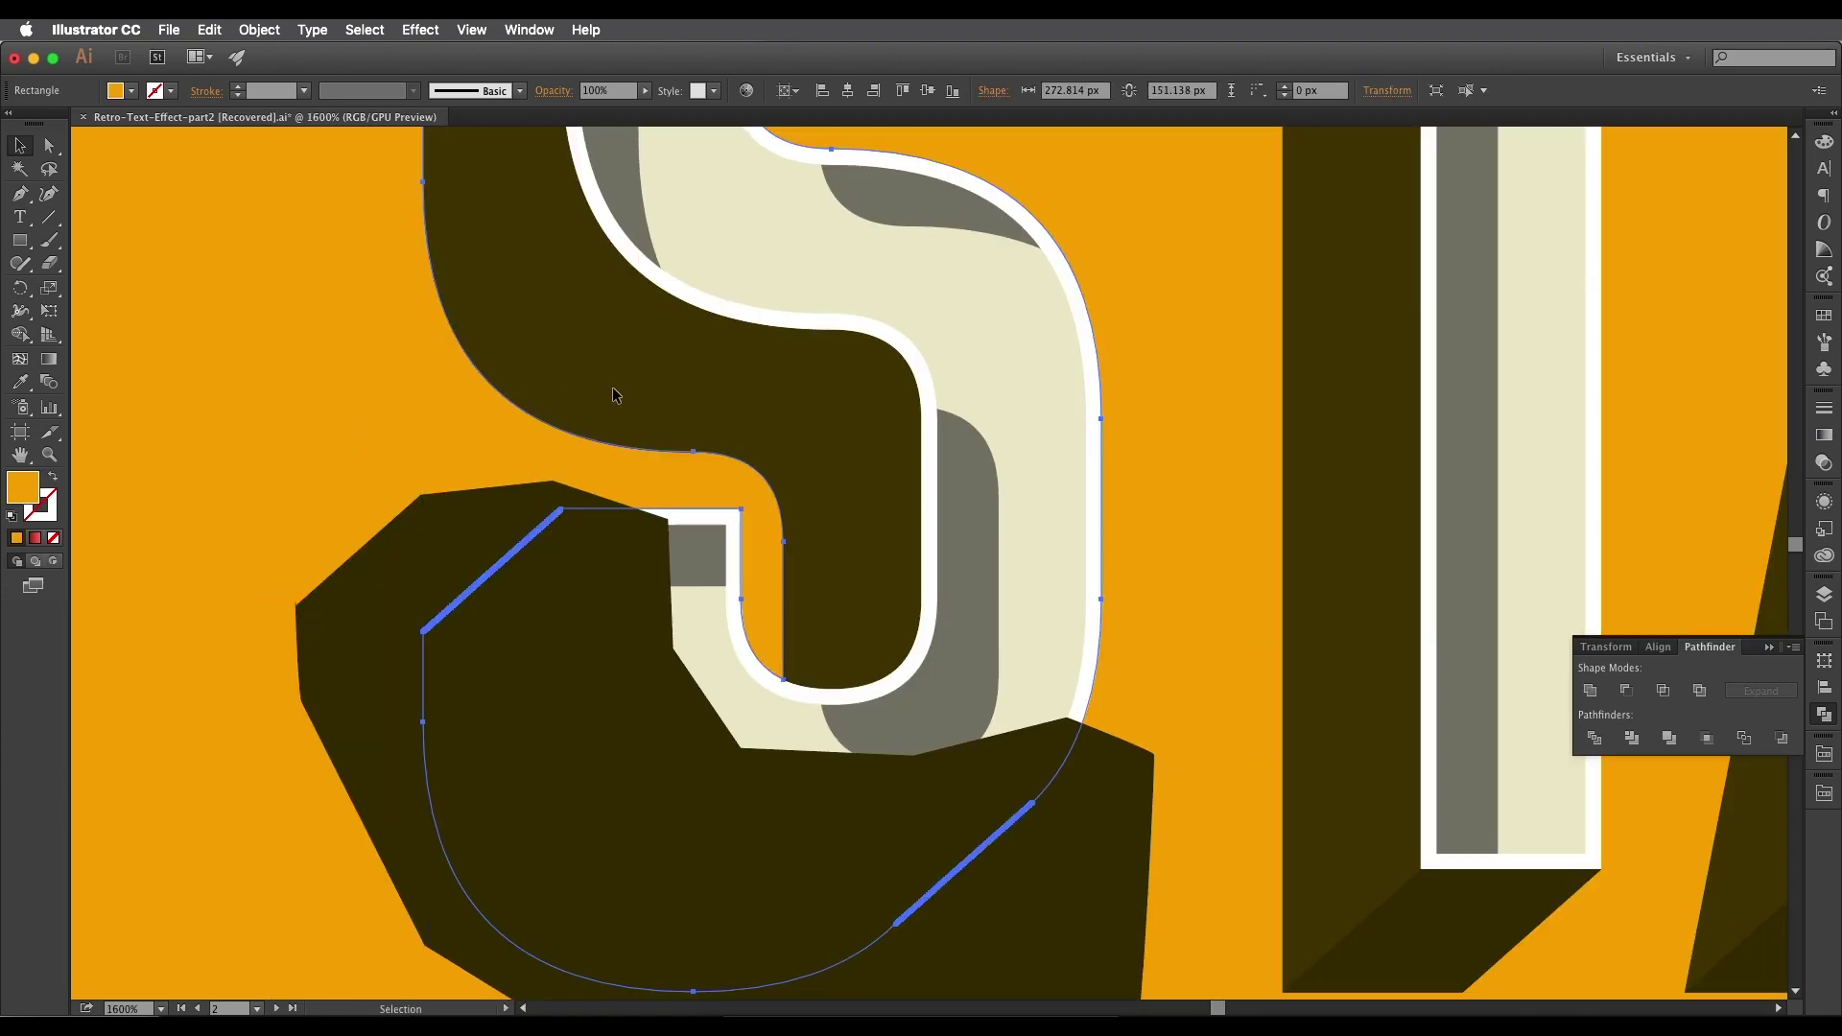
pyautogui.keyDown('shift'); pyautogui.click(466, 541); pyautogui.keyUp('shift')
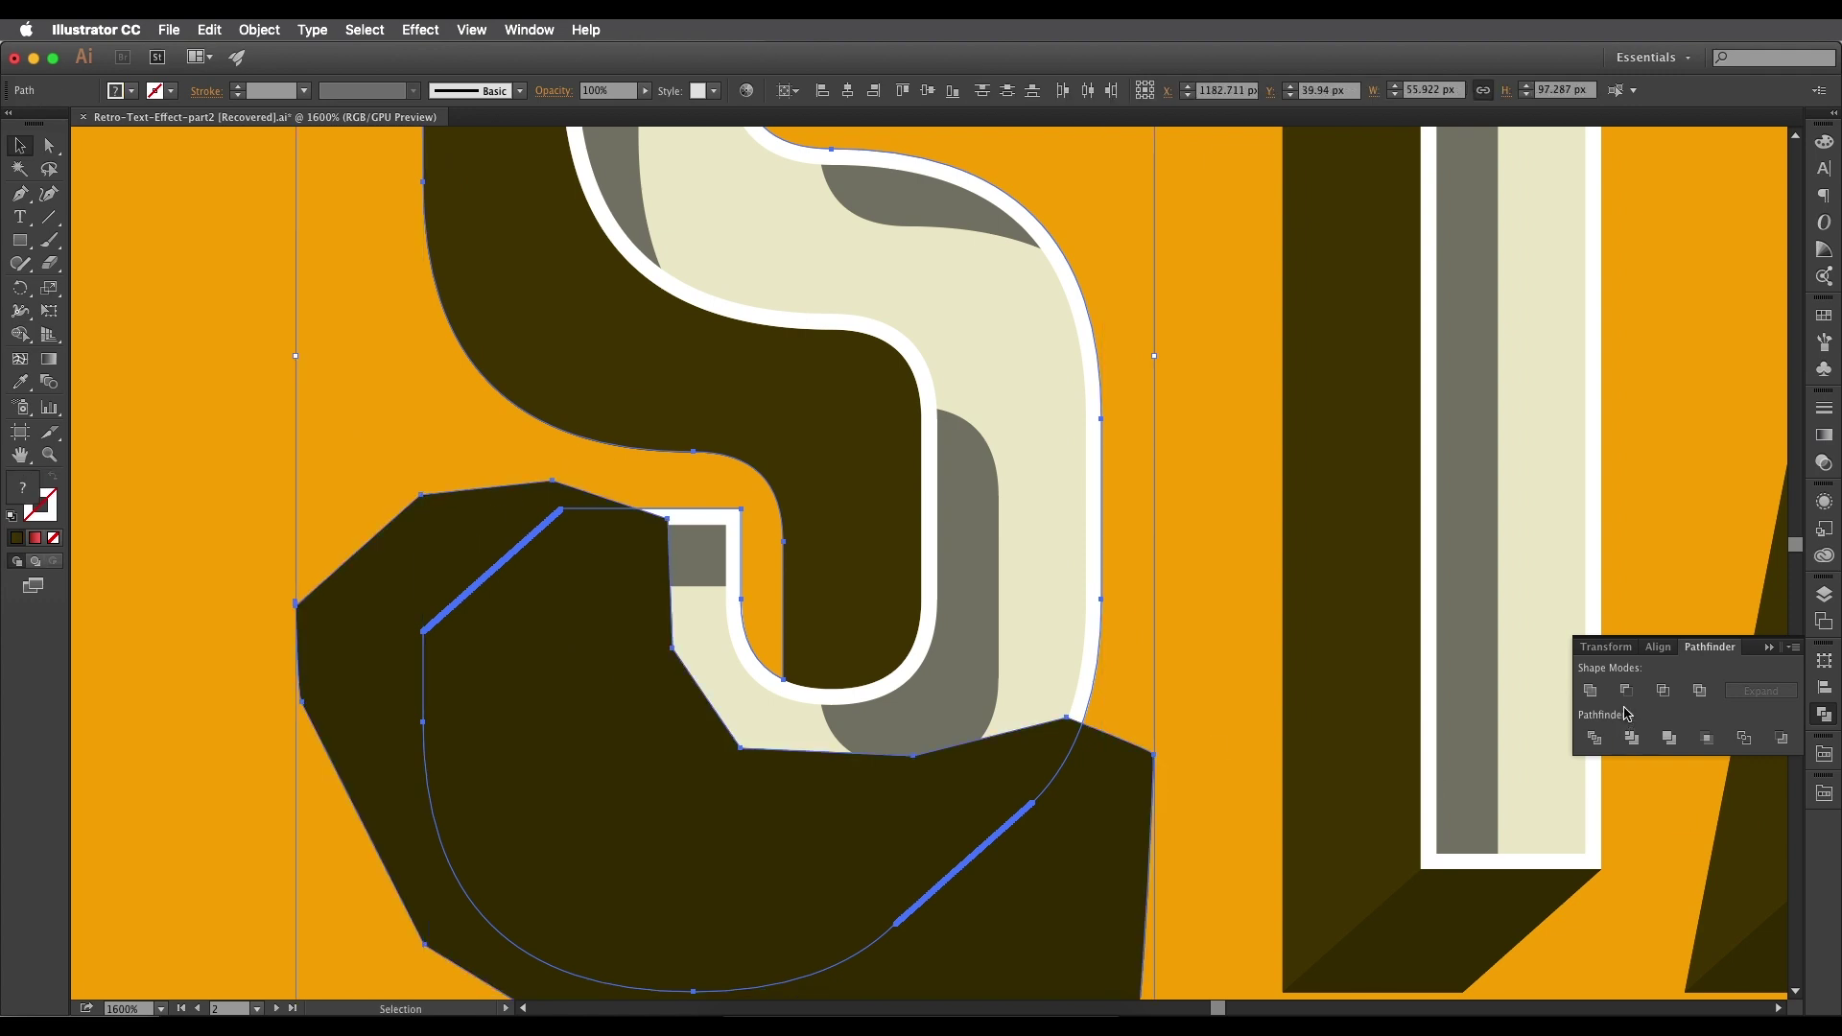
pyautogui.click(1664, 691)
pyautogui.scroll(-1, 807, 567)
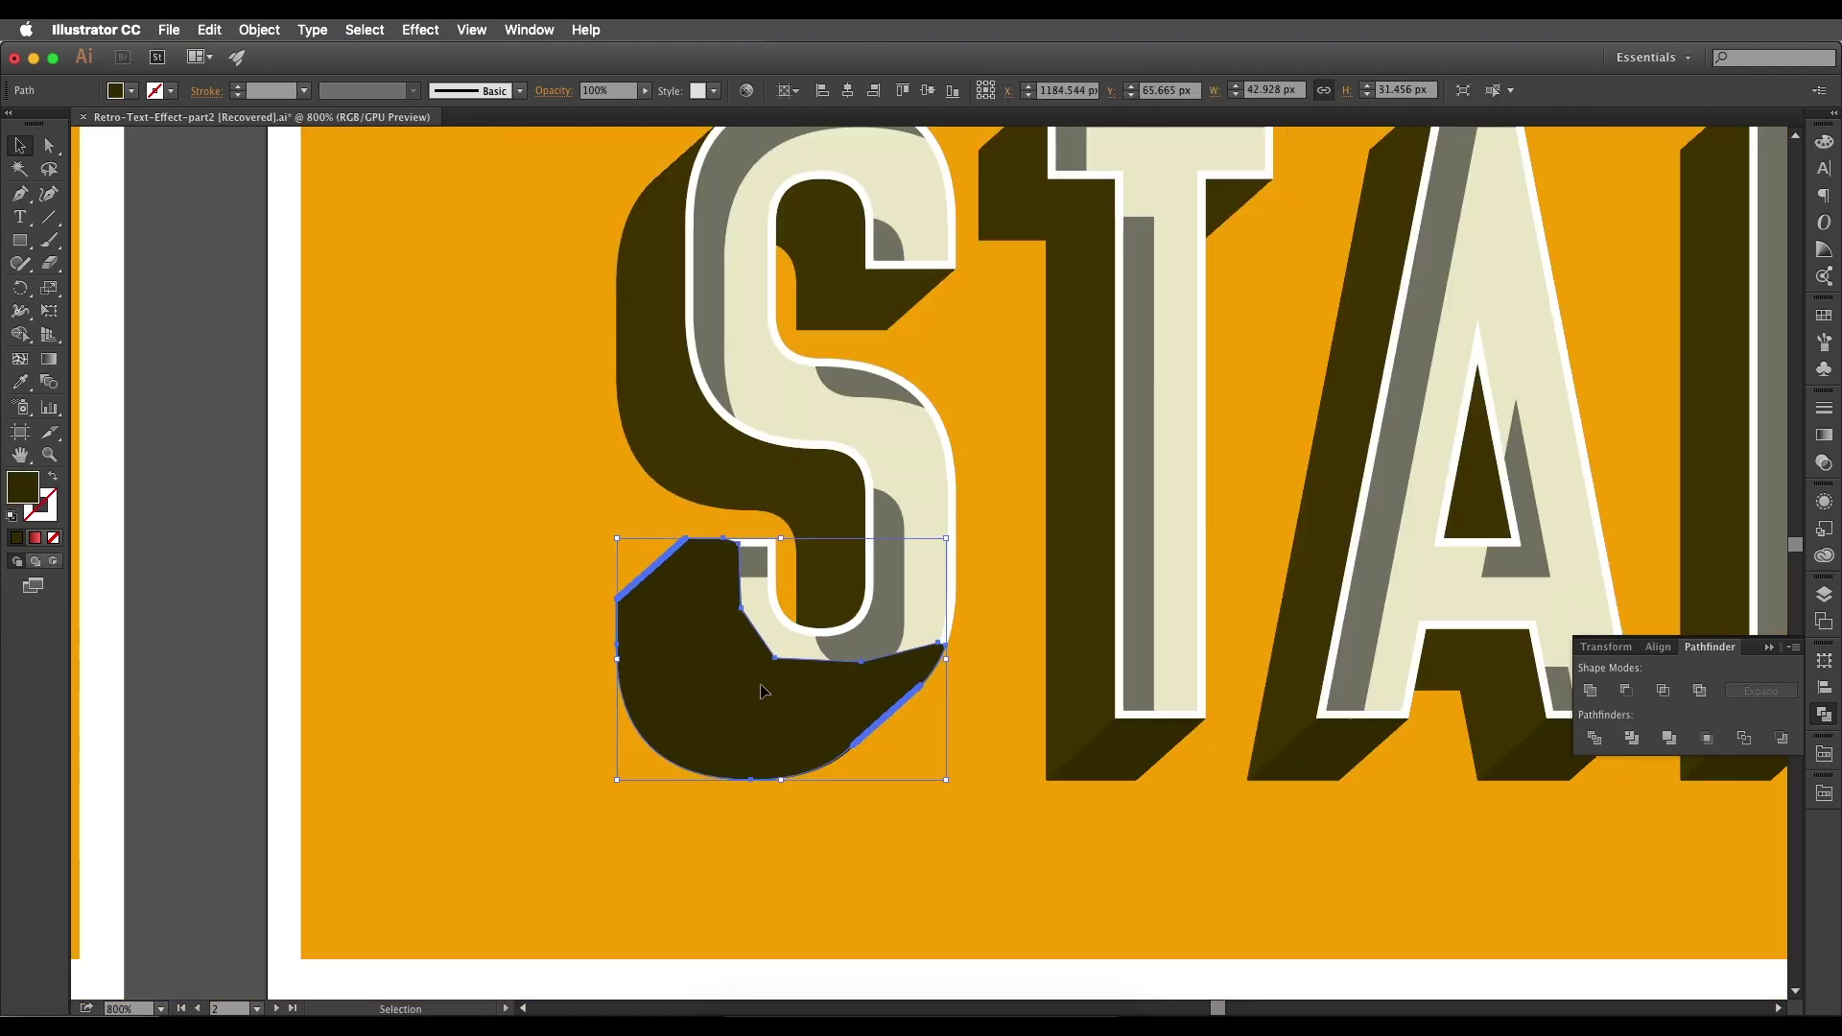
# Try to move the remaining extrusion blend and the trimmed S piece aside, and undo the moves.
pyautogui.moveTo(757, 697); pyautogui.dragTo(793, 642)
pyautogui.moveTo(821, 420); pyautogui.dragTo(558, 476)
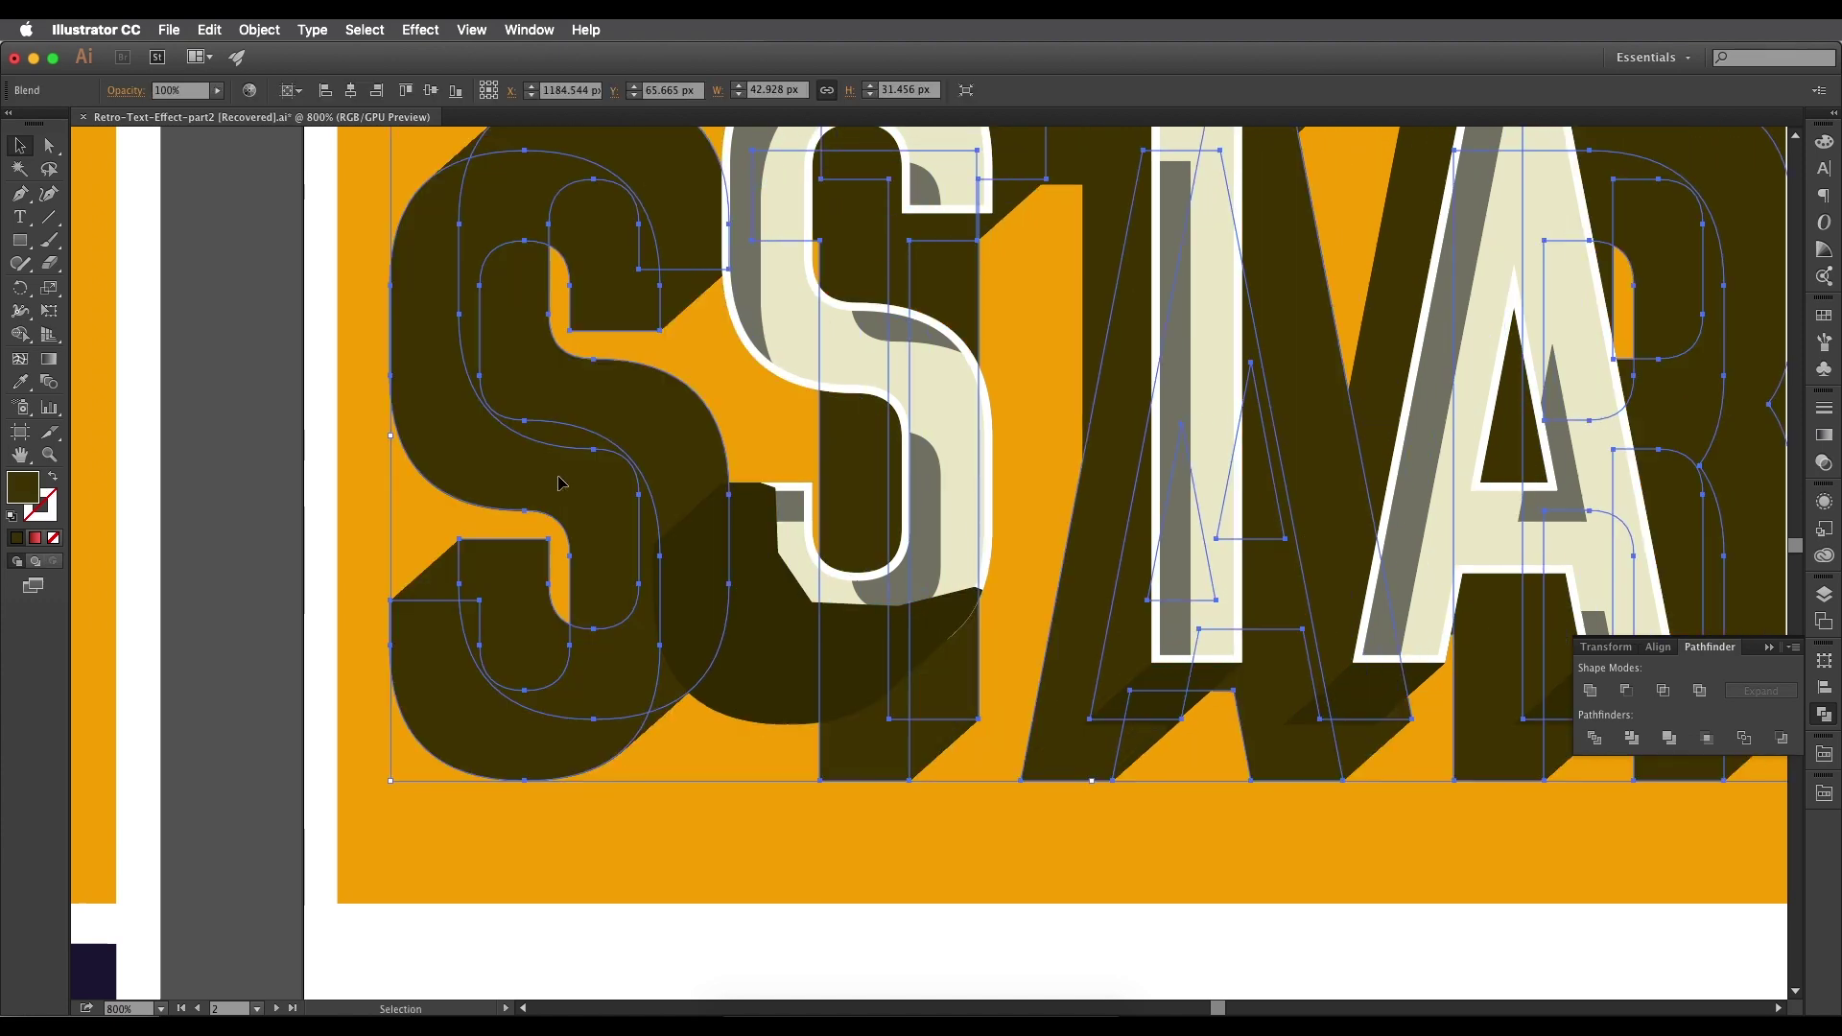
pyautogui.press('a')
pyautogui.press('v')
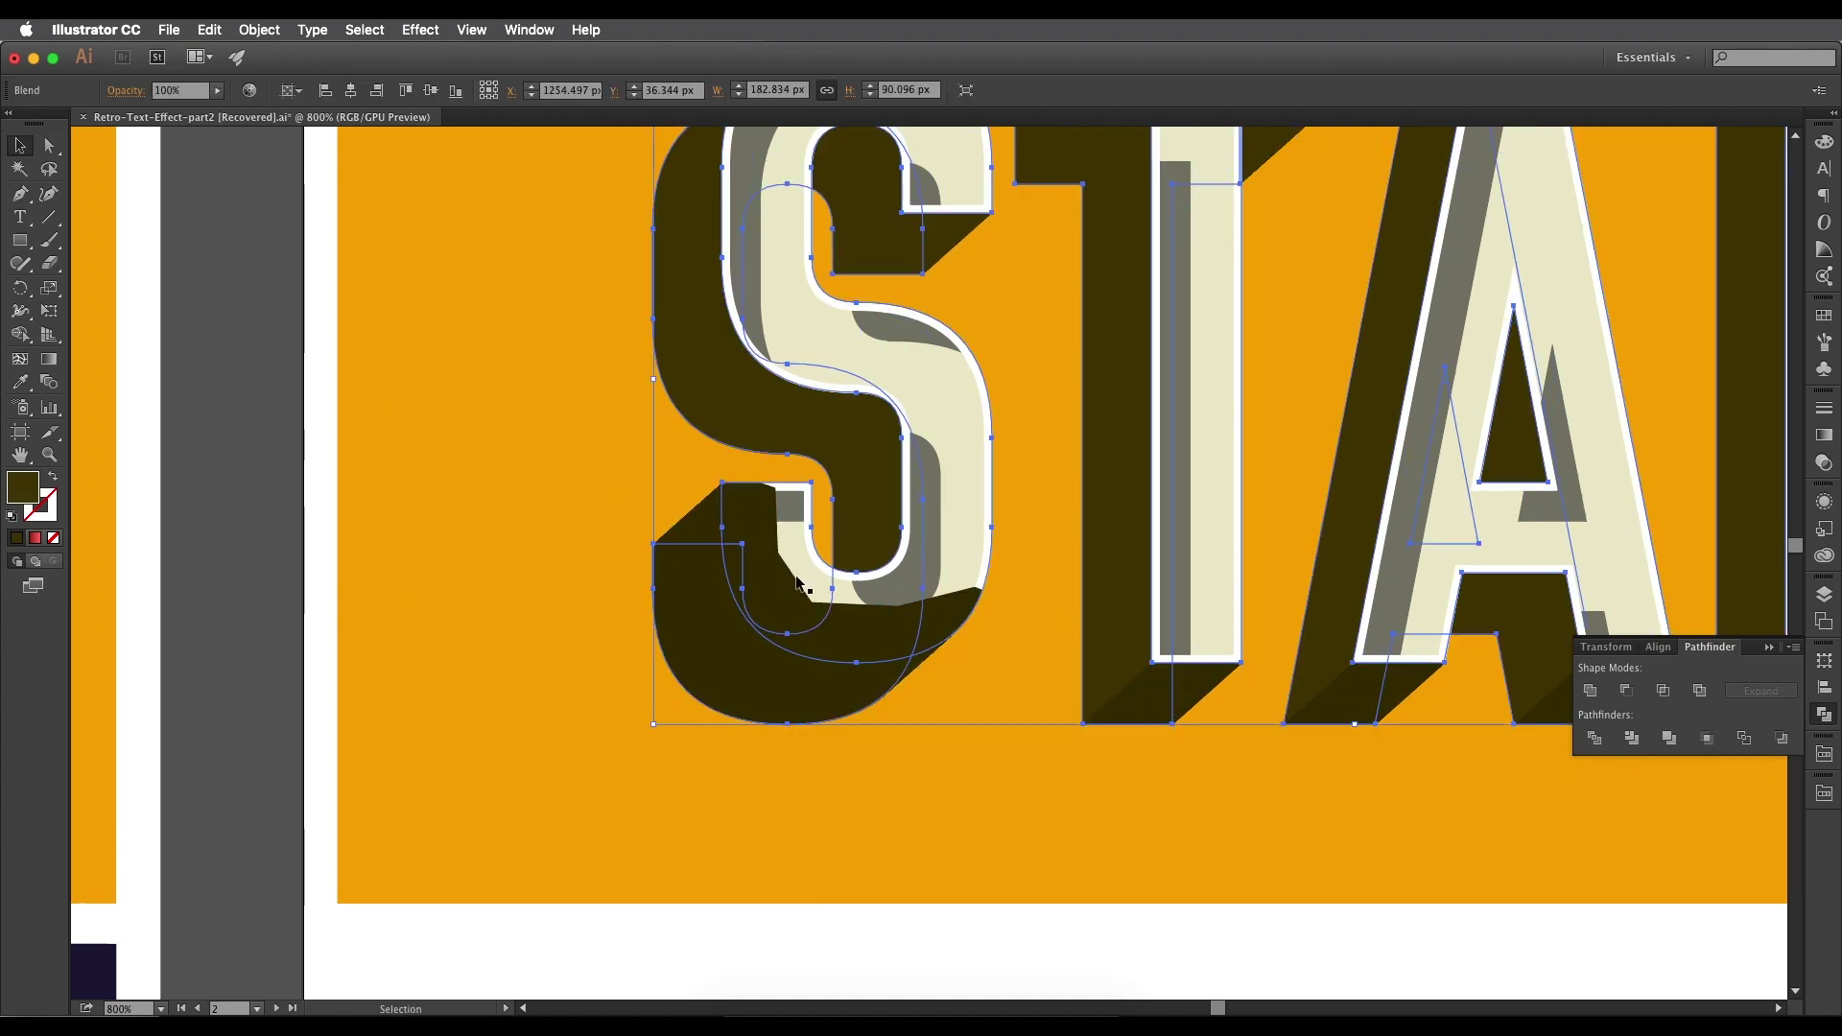
pyautogui.moveTo(770, 659); pyautogui.dragTo(1109, 874)
pyautogui.press('super+z')
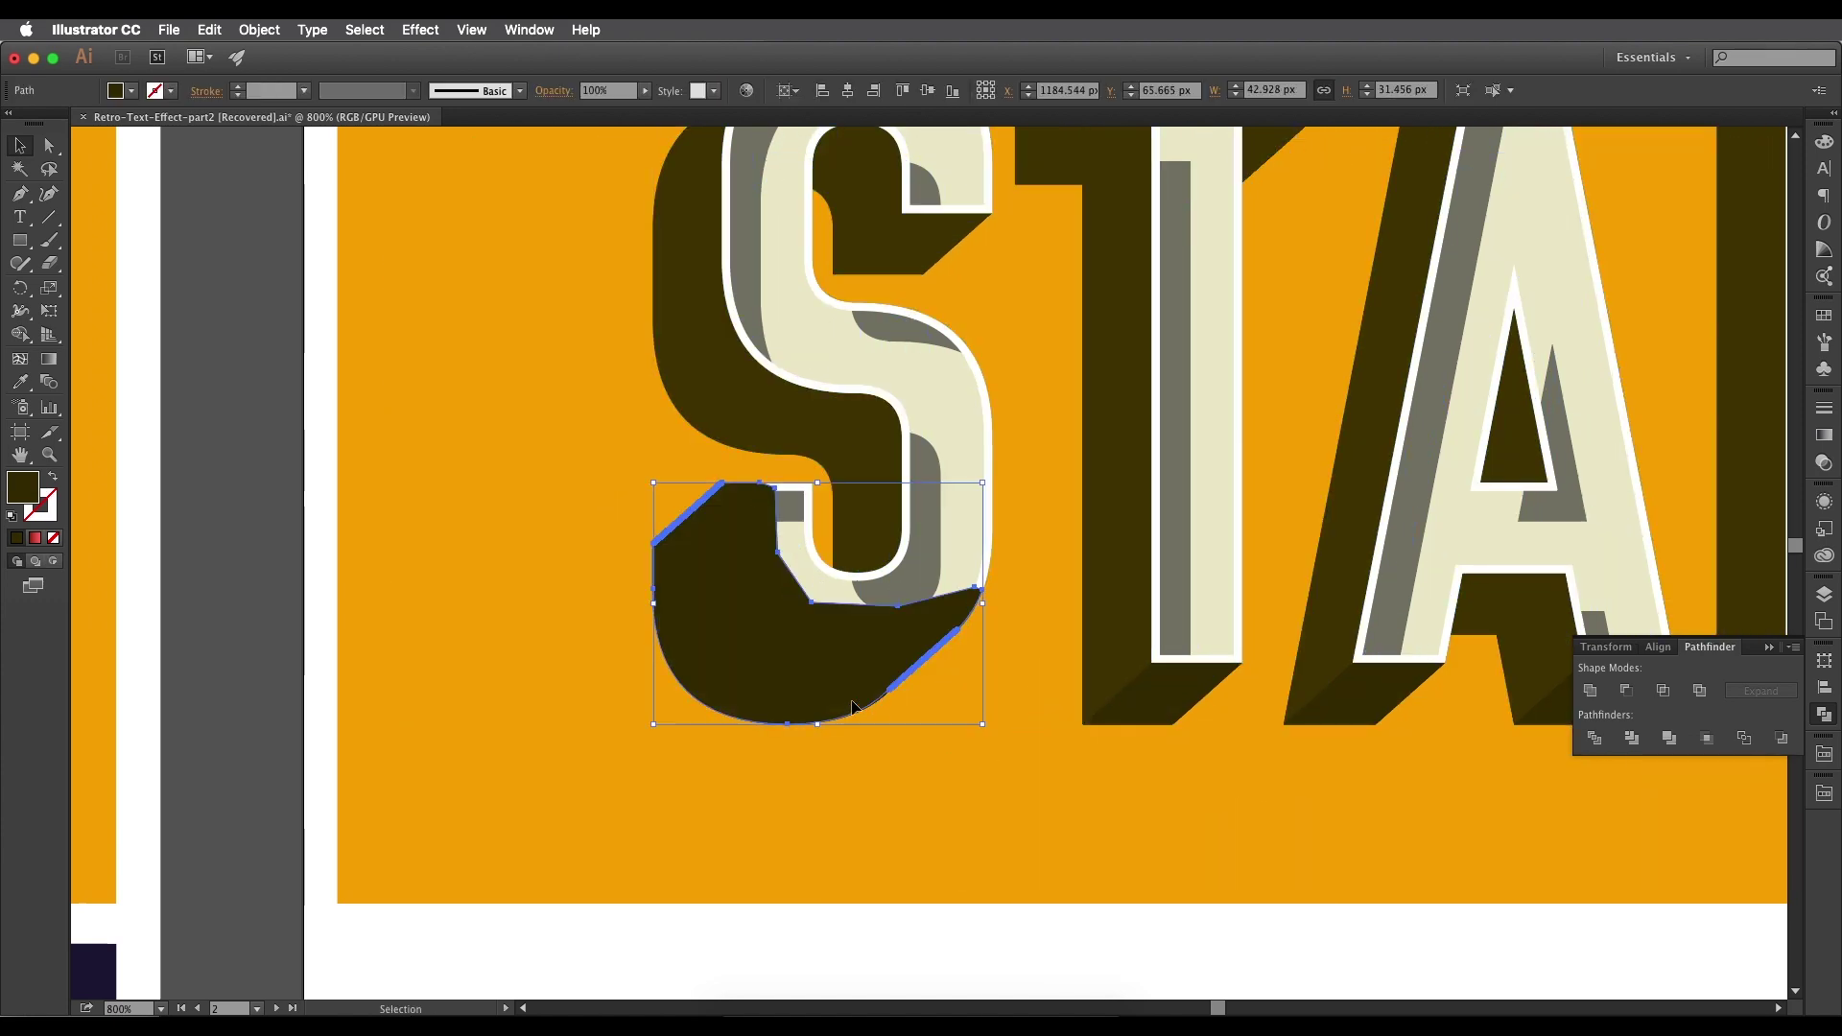
# Send the trimmed dark piece backward until it lies behind the S's face, outline and grey shading, and deselect it.
pyautogui.moveTo(823, 654); pyautogui.dragTo(950, 670)
pyautogui.press('space')
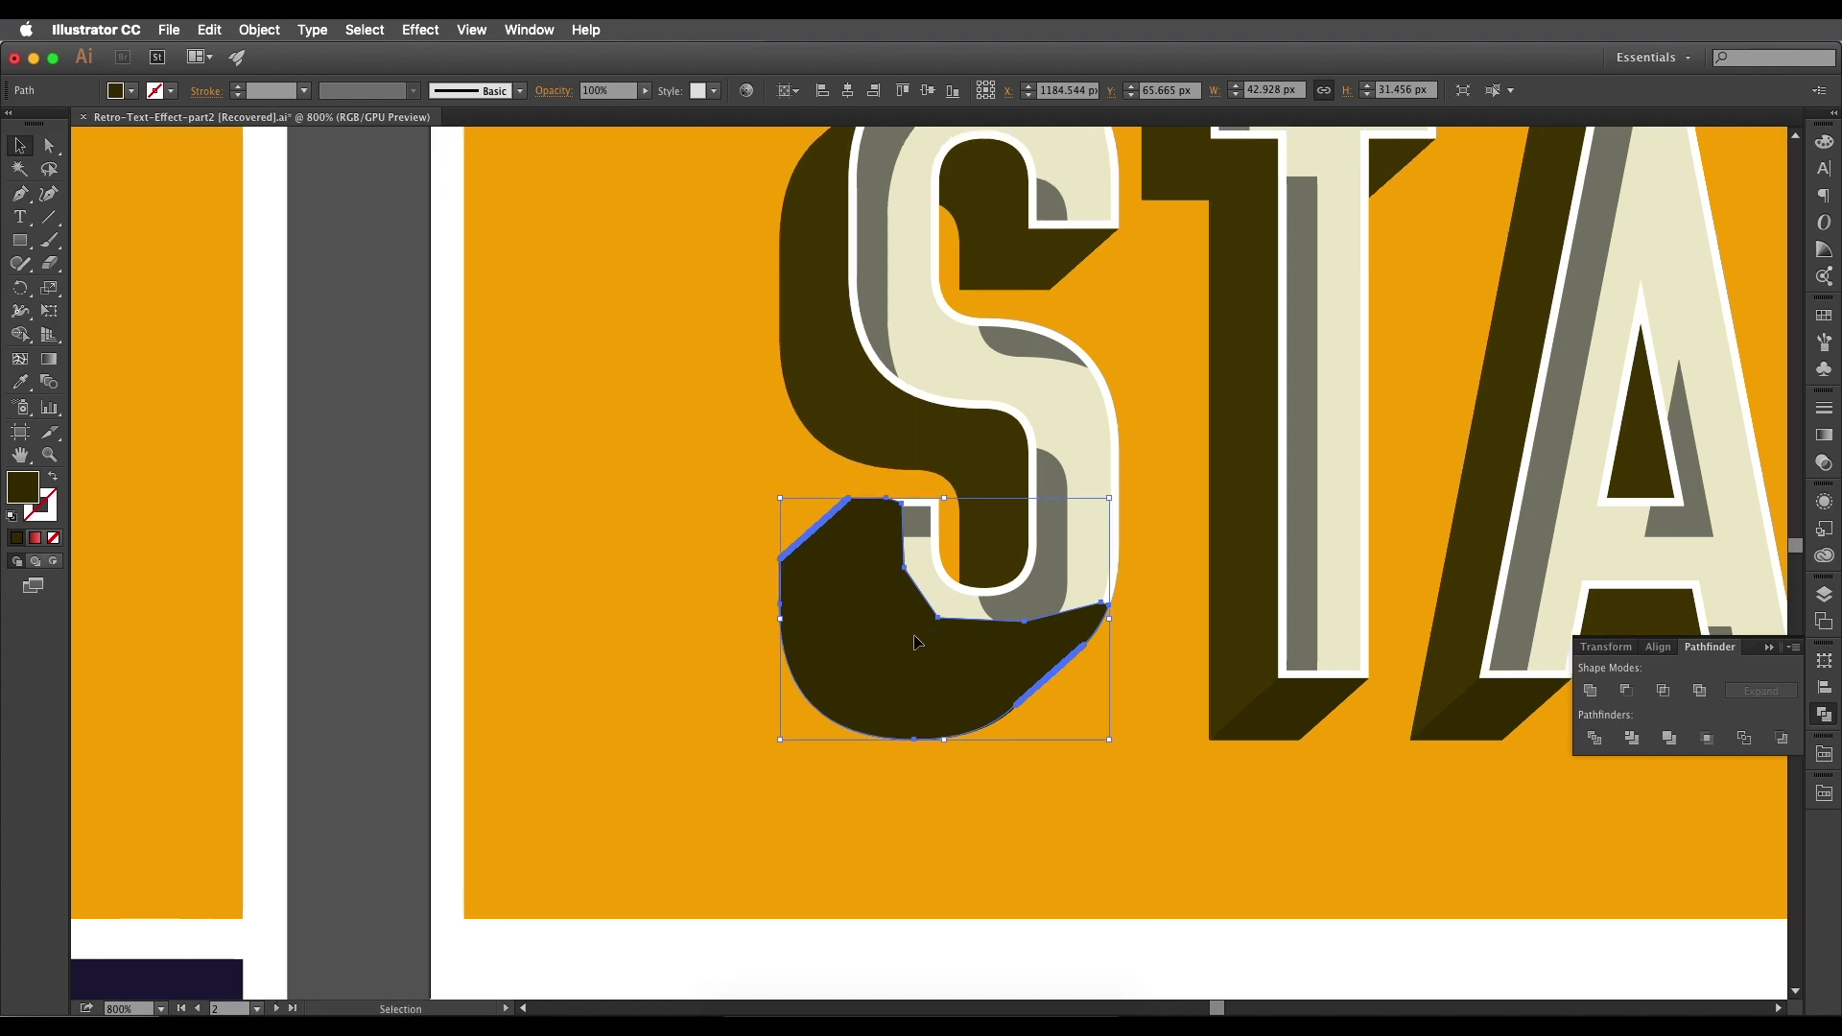
pyautogui.press('a')
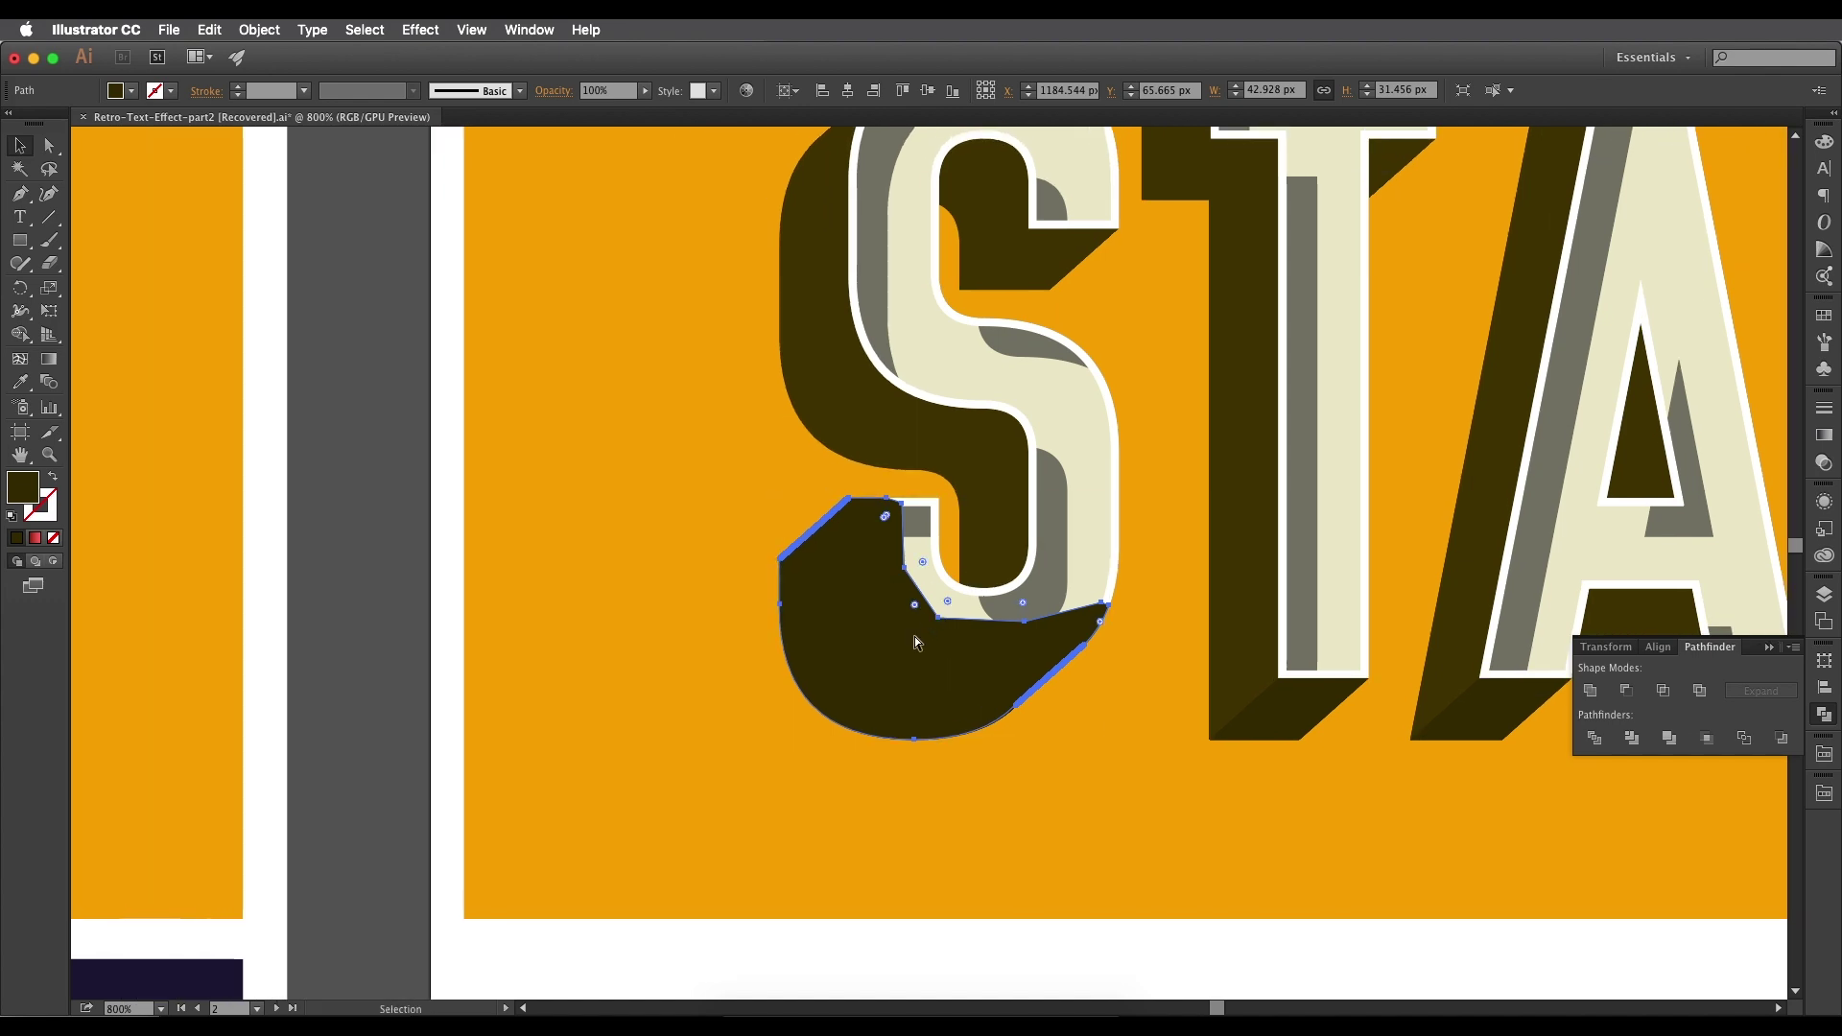
pyautogui.hotkey('ctrl', '[')
pyautogui.hotkey('ctrl', '[')
pyautogui.hotkey('ctrl', '[')
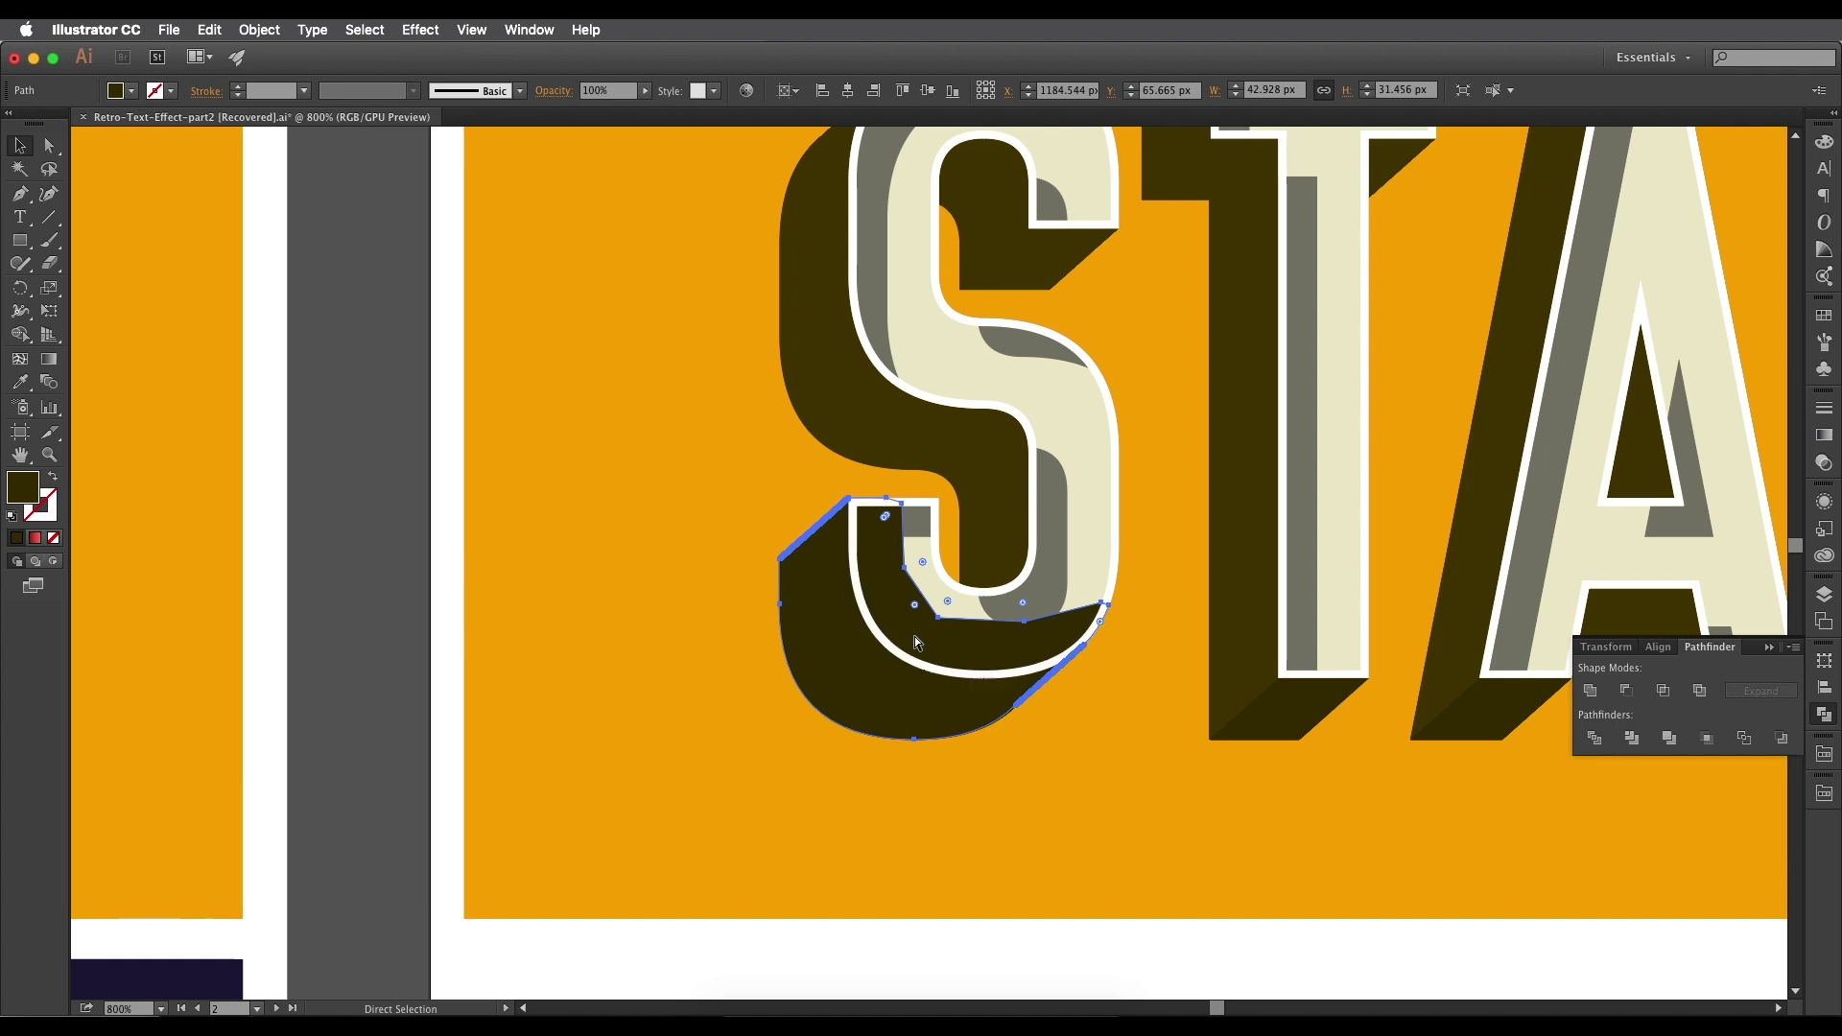
pyautogui.press('v')
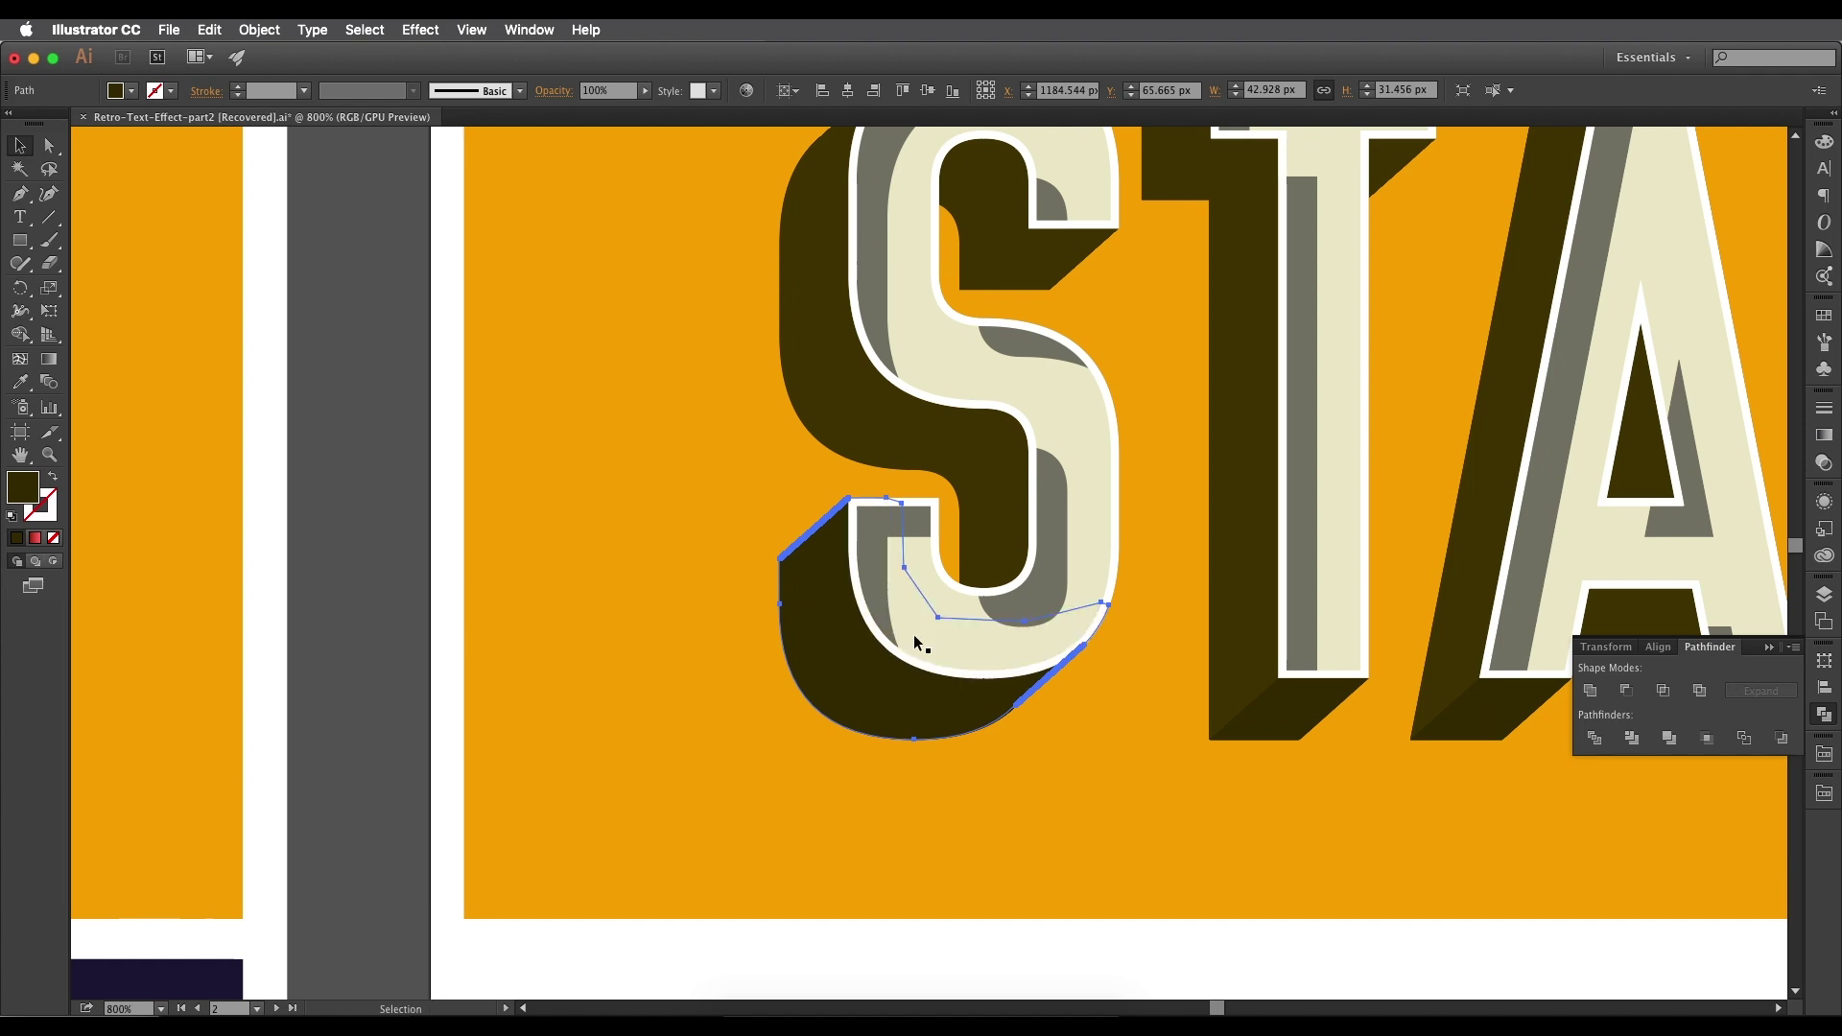
pyautogui.click(685, 669)
# Compare the shading of the recreated STAR lettering with the finished reference STAR artwork.
pyautogui.scroll(-4, 1004, 689)
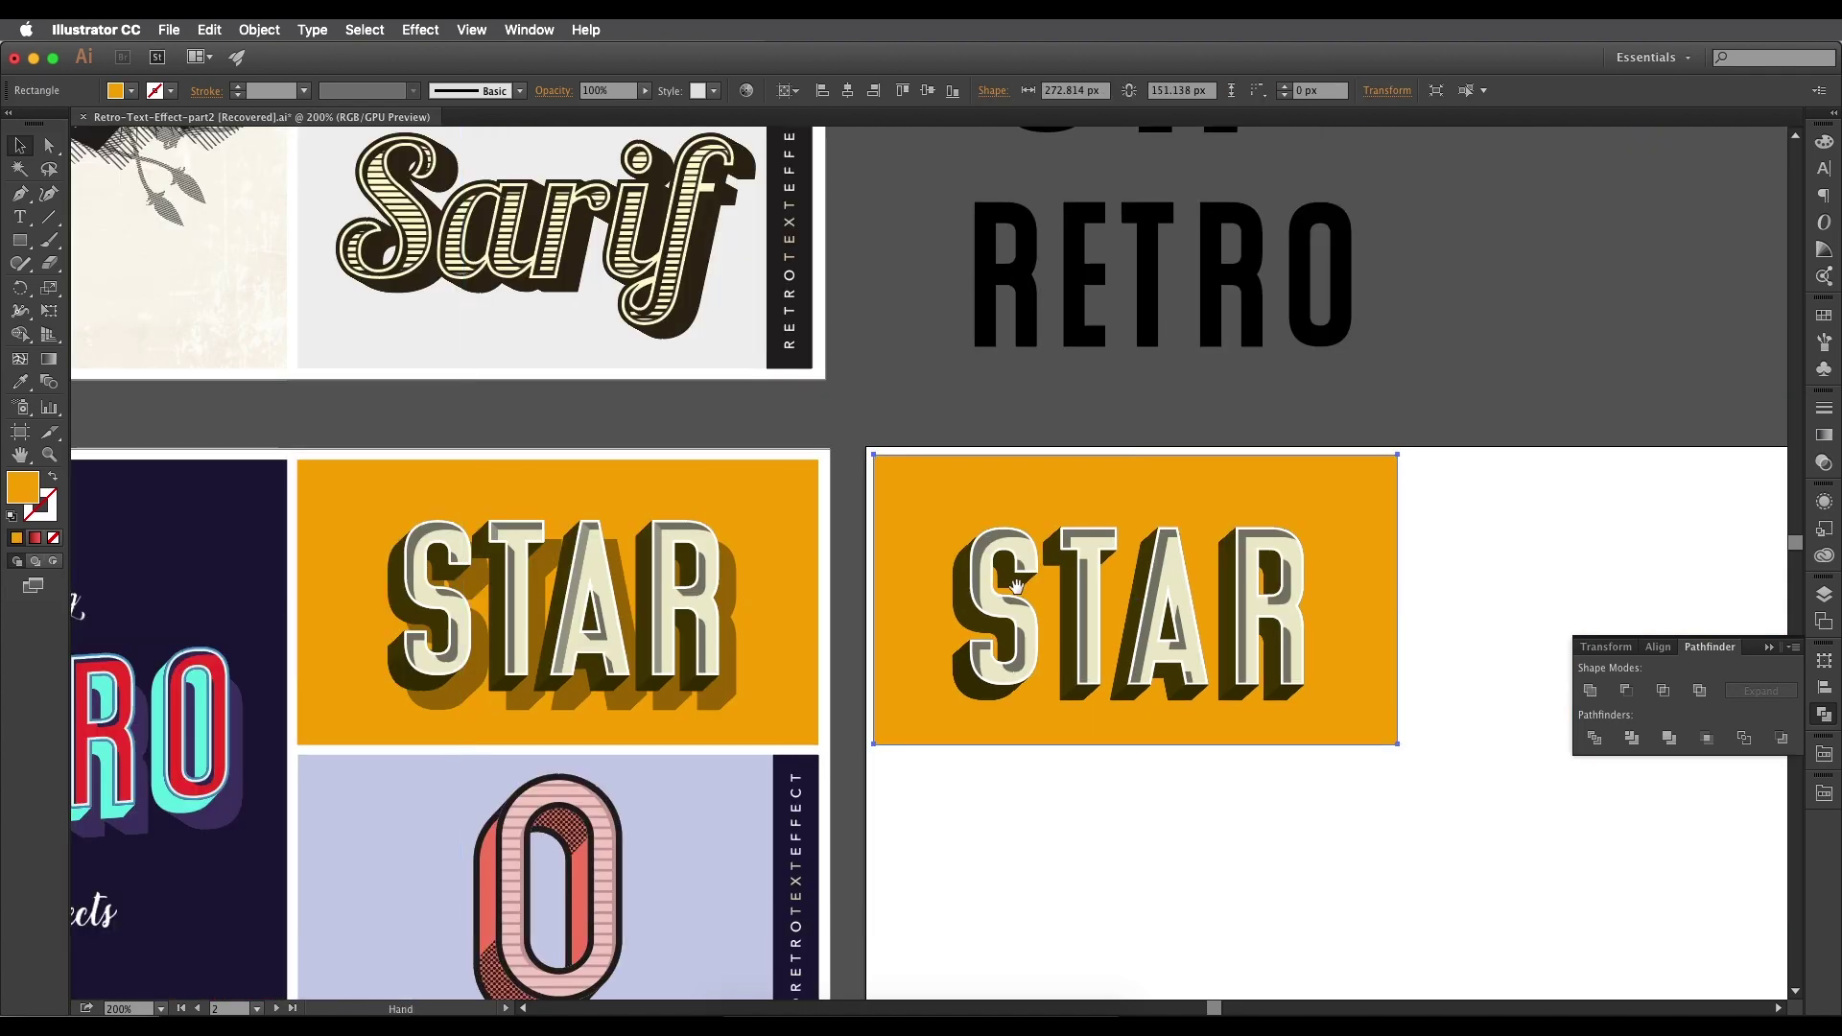
pyautogui.scroll(2, 1108, 674)
pyautogui.click(1055, 710)
pyautogui.scroll(2, 1061, 715)
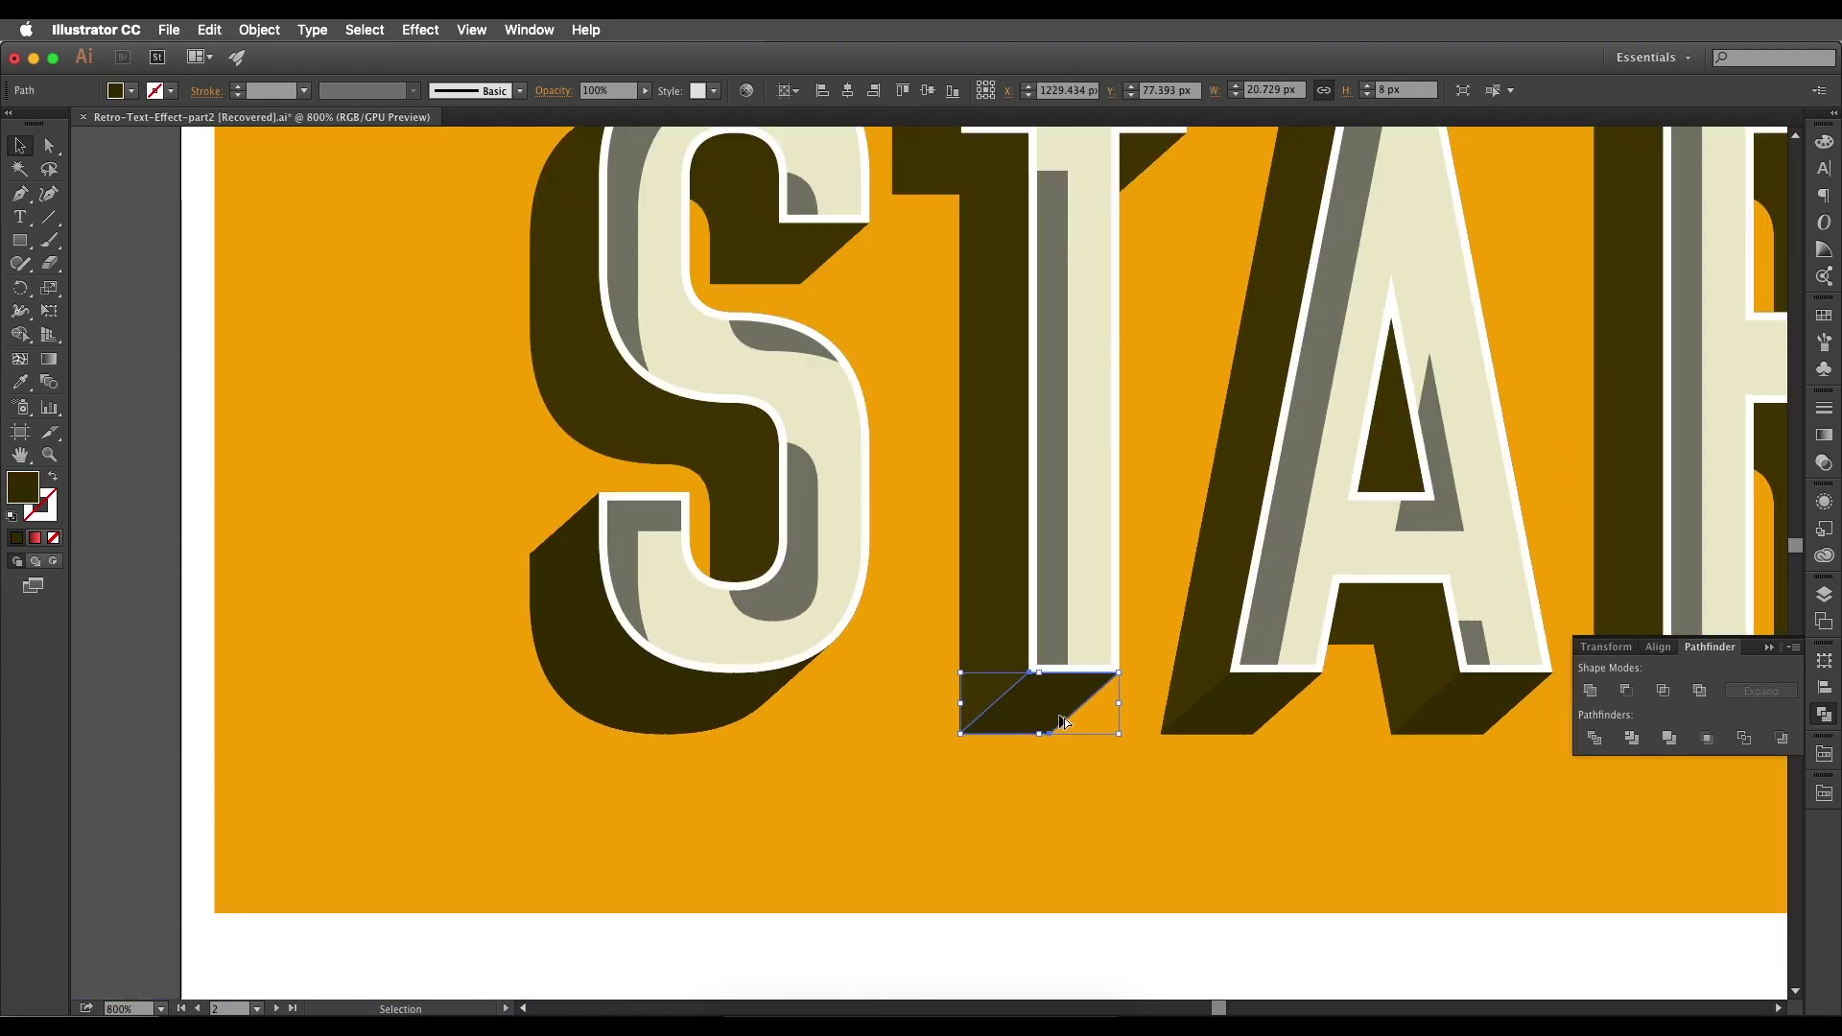
pyautogui.scroll(-2, 1156, 702)
pyautogui.moveTo(1088, 559)
pyautogui.mouseDown()
pyautogui.moveTo(1122, 608)
pyautogui.moveTo(1106, 551)
pyautogui.mouseUp()
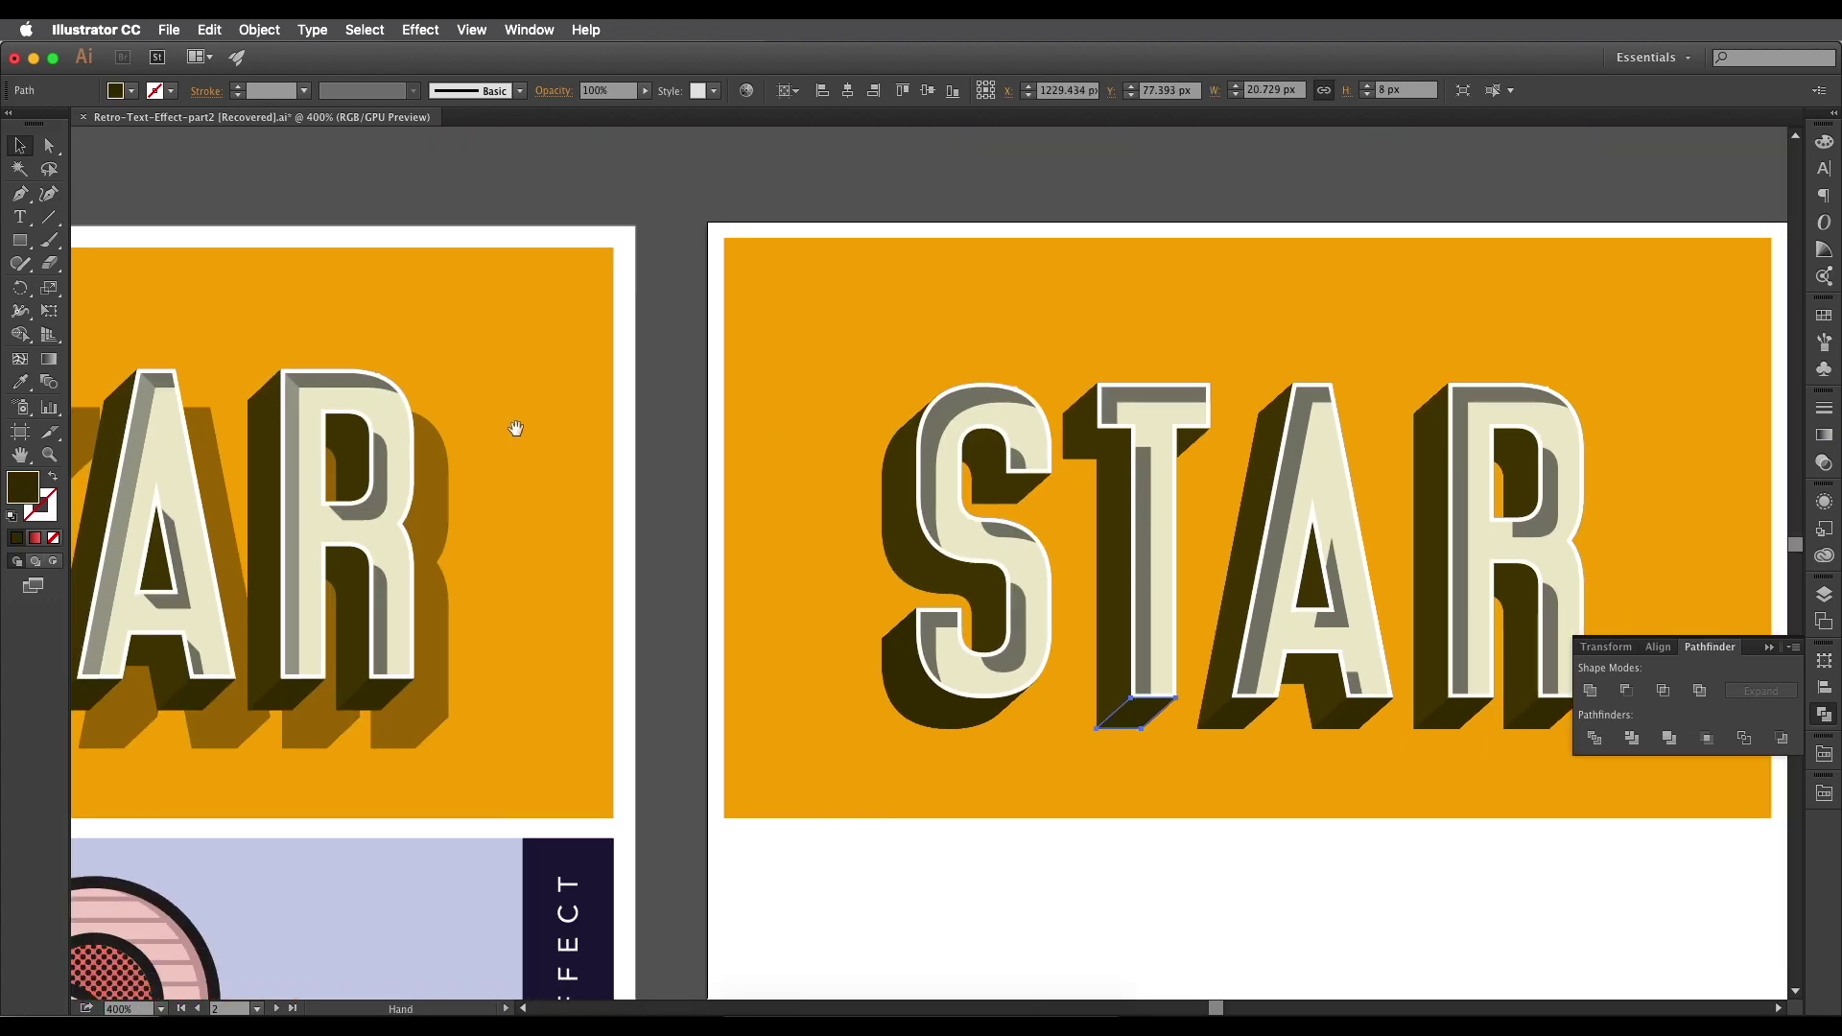
pyautogui.moveTo(403, 425); pyautogui.dragTo(858, 423)
pyautogui.scroll(5, 611, 398)
pyautogui.scroll(-5, 670, 288)
pyautogui.moveTo(1055, 408); pyautogui.dragTo(655, 444)
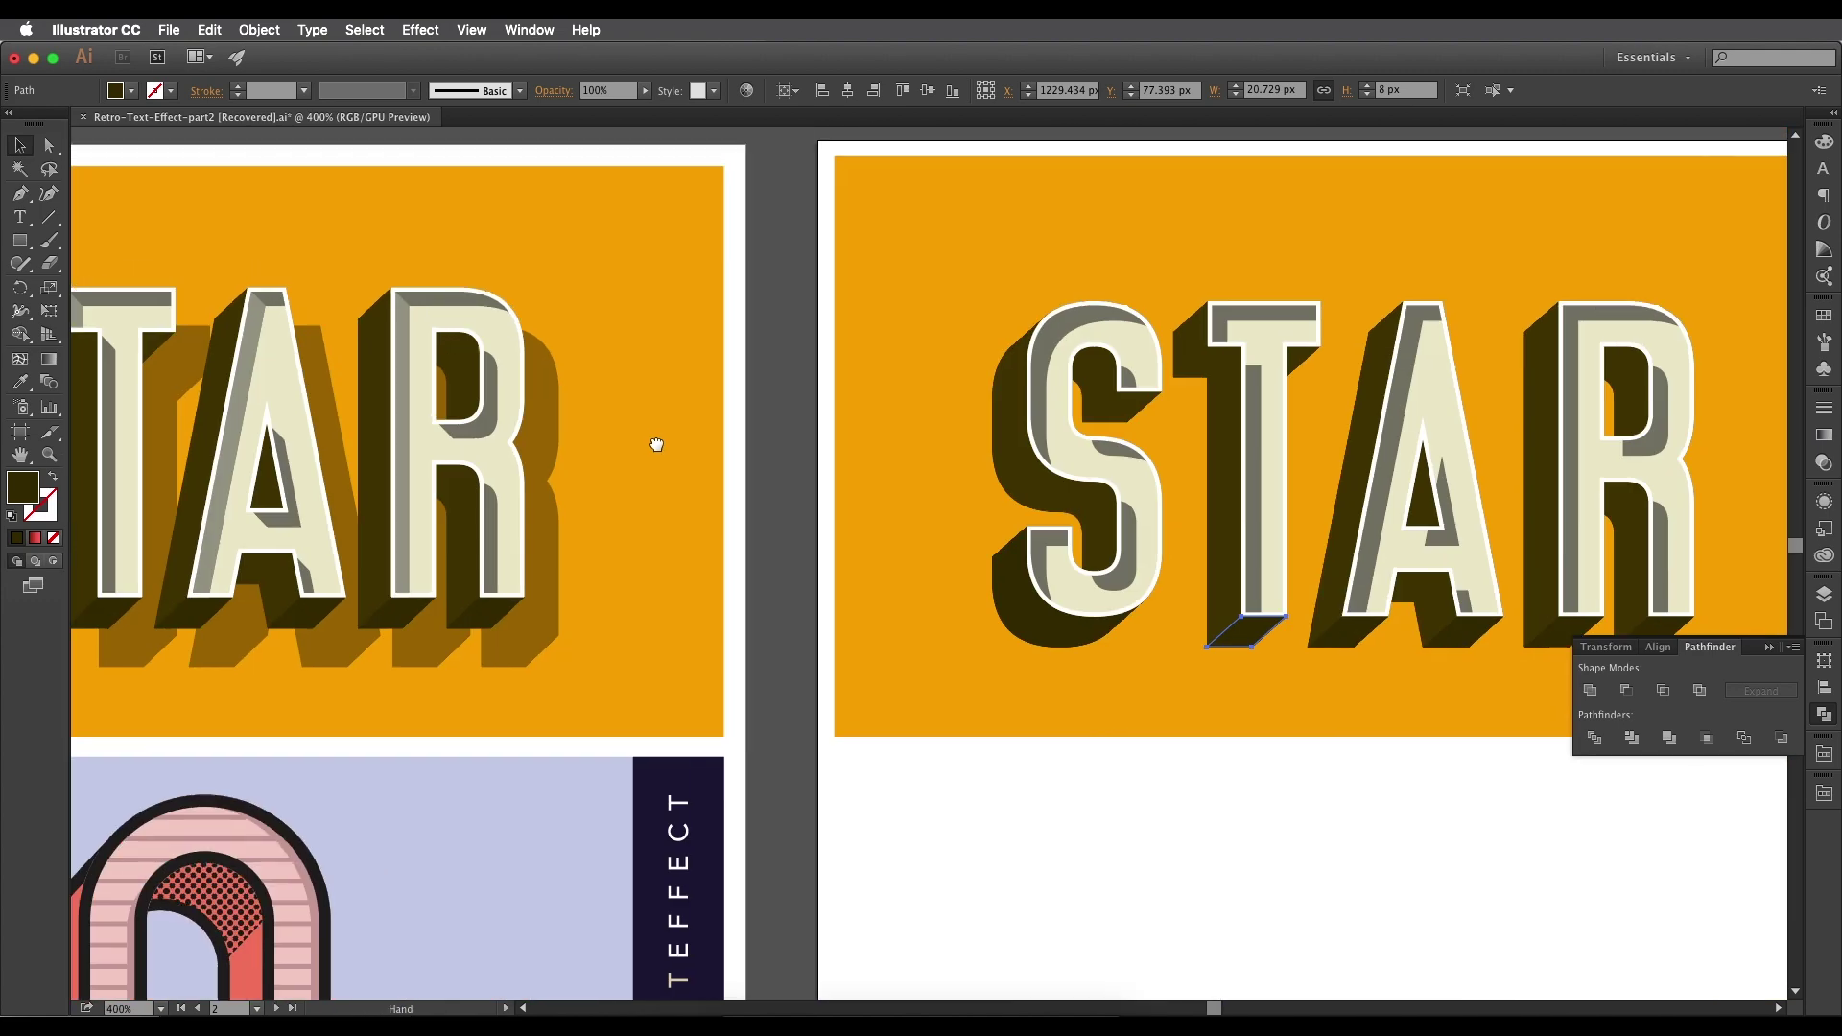
pyautogui.moveTo(1037, 446); pyautogui.dragTo(898, 457)
# Draw a closed dark brown Pen shape over the left inner shading of the T's crossbar, with a mitred upper corner.
pyautogui.moveTo(1082, 393); pyautogui.dragTo(996, 427)
pyautogui.scroll(3, 1017, 379)
pyautogui.moveTo(1013, 362); pyautogui.dragTo(1011, 516)
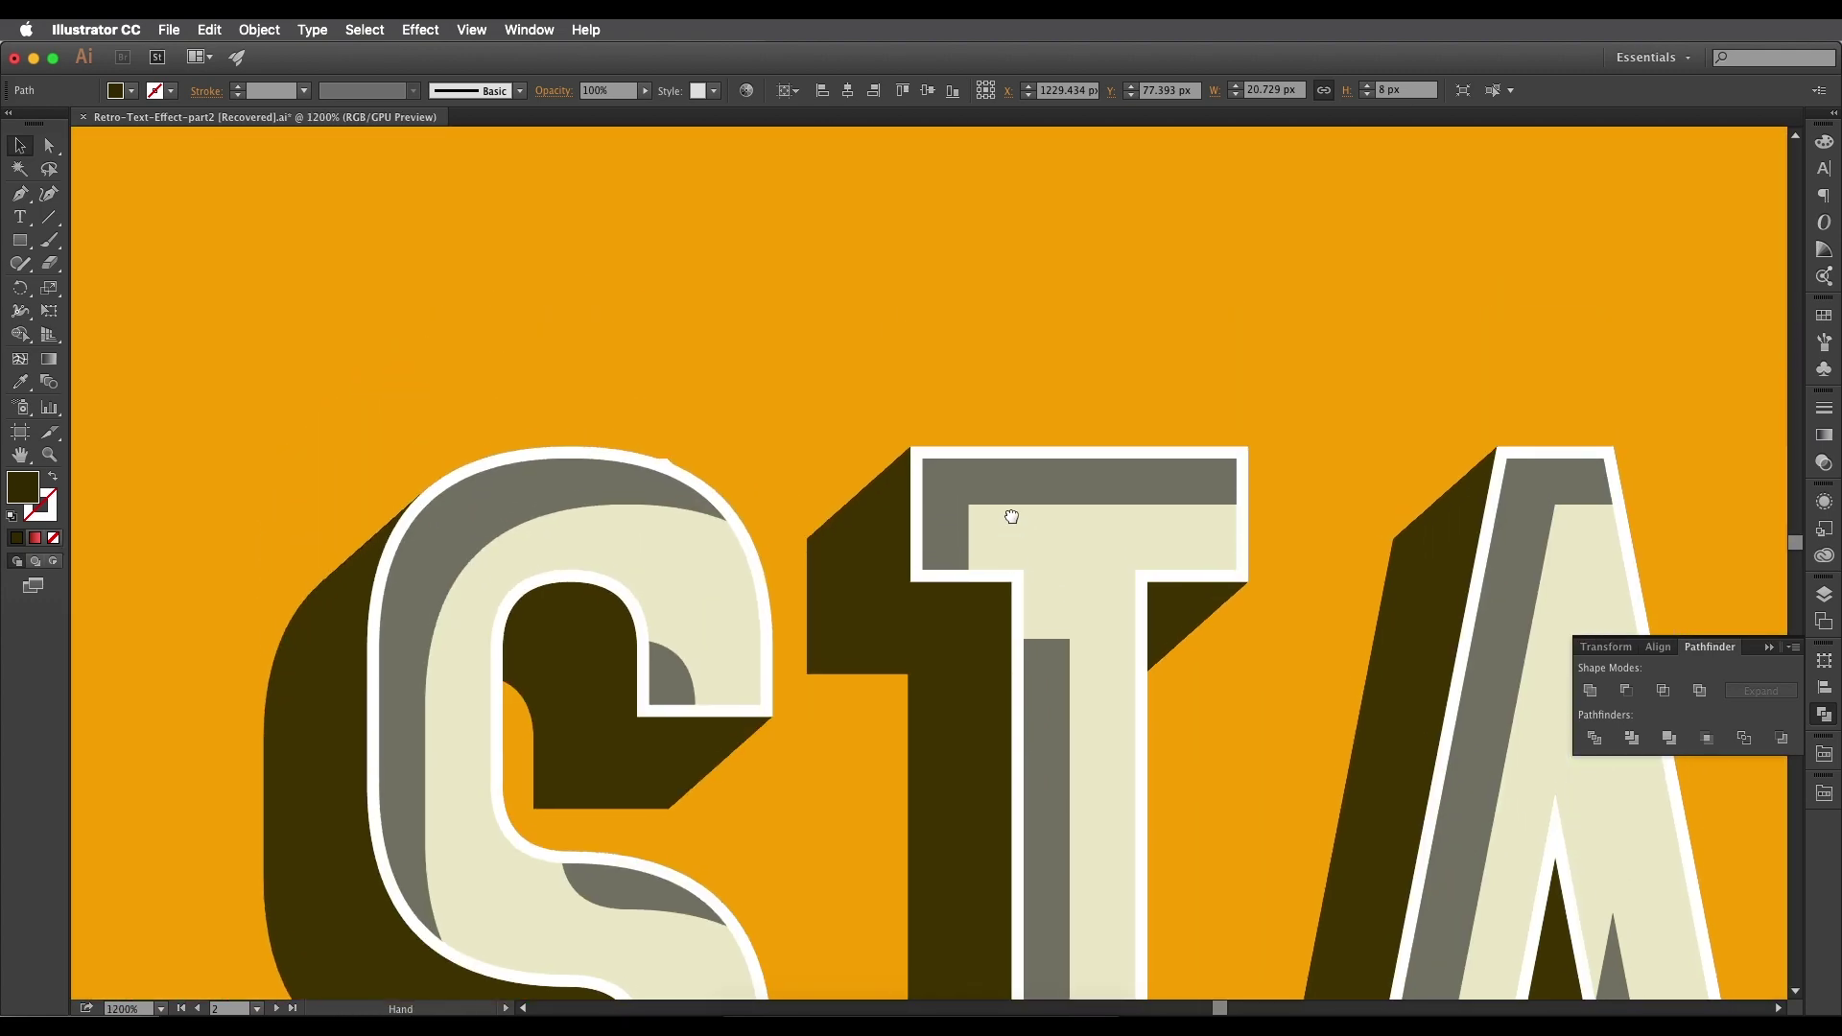
pyautogui.press('p')
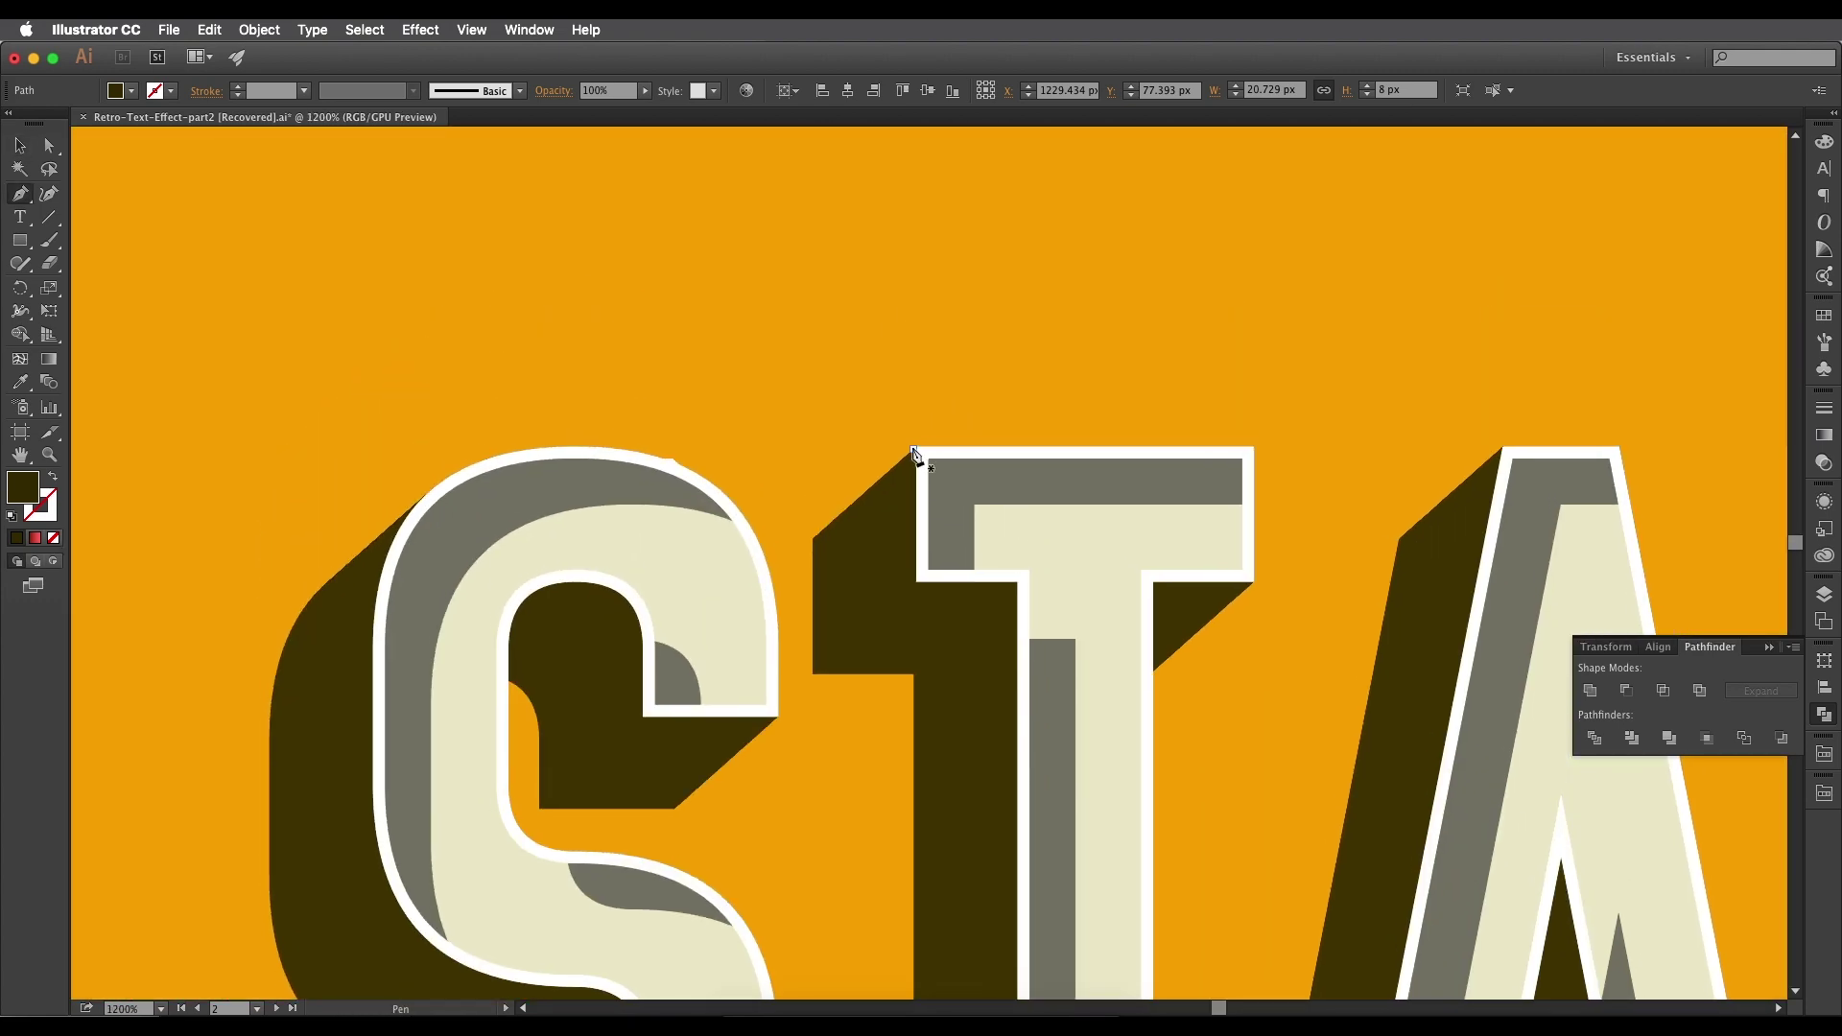
pyautogui.click(916, 449)
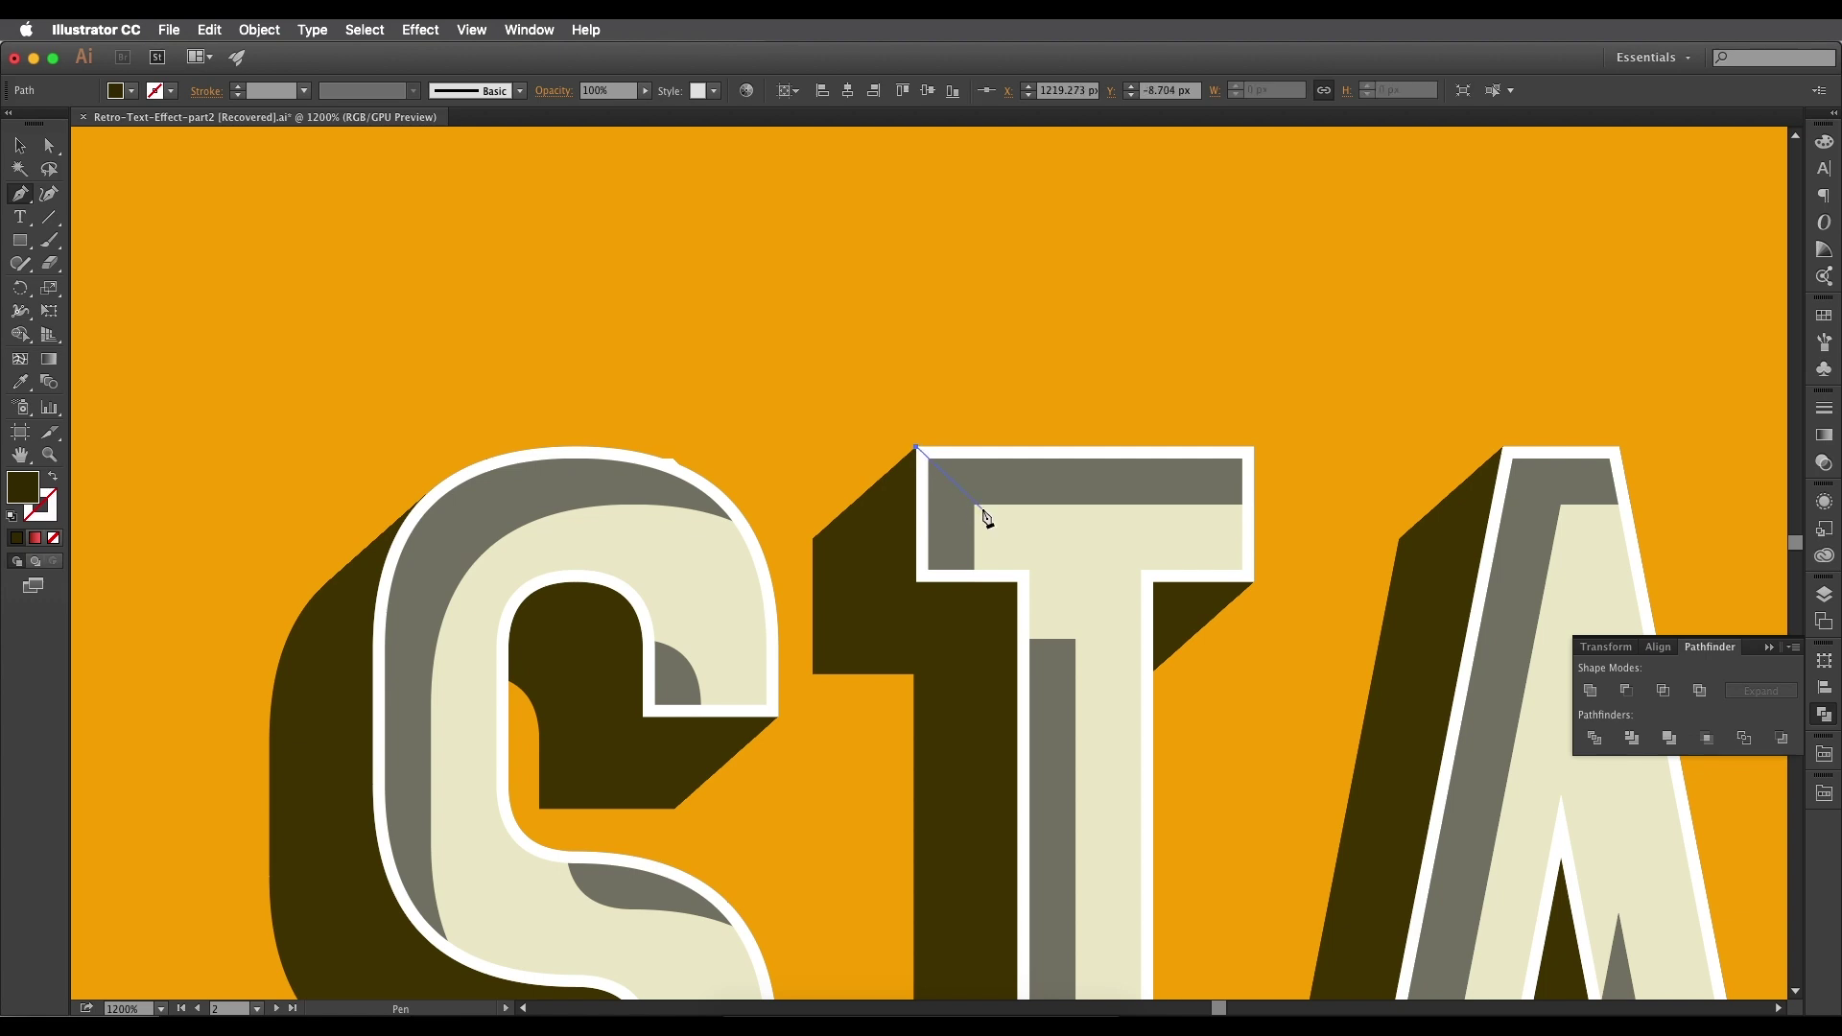
pyautogui.click(974, 503)
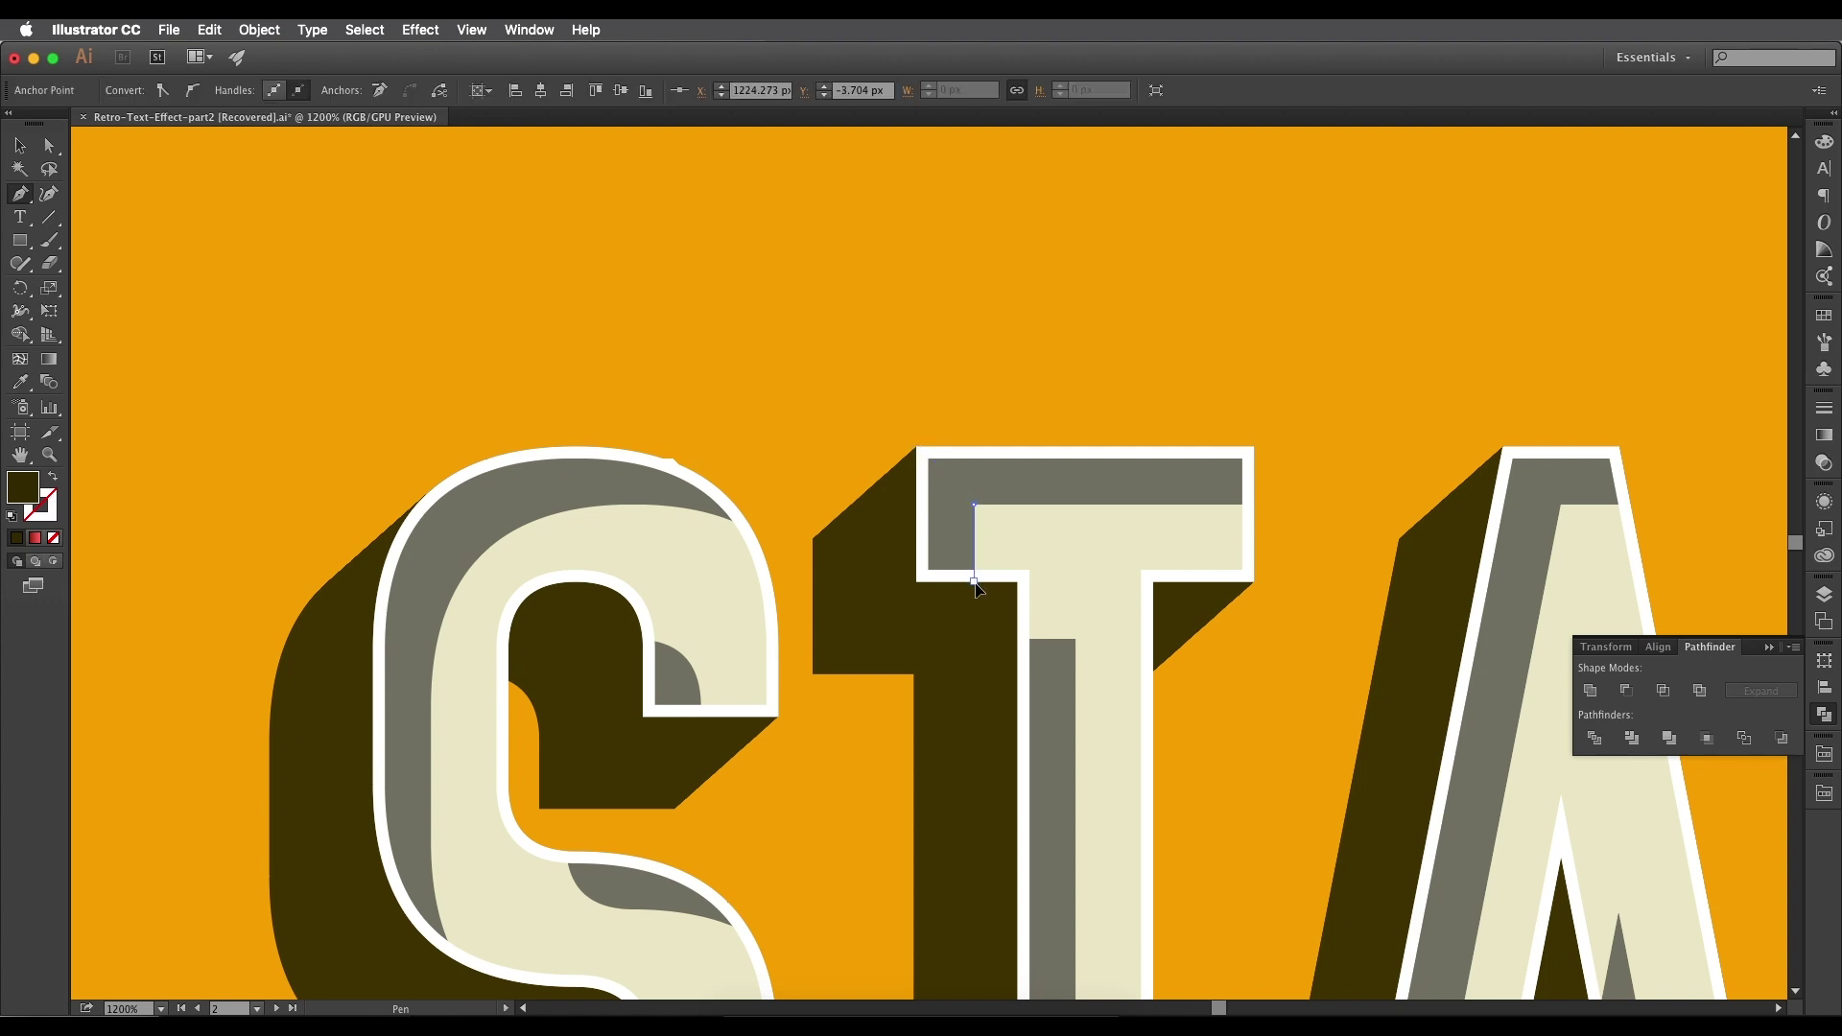
pyautogui.click(974, 582)
pyautogui.click(916, 582)
pyautogui.click(916, 449)
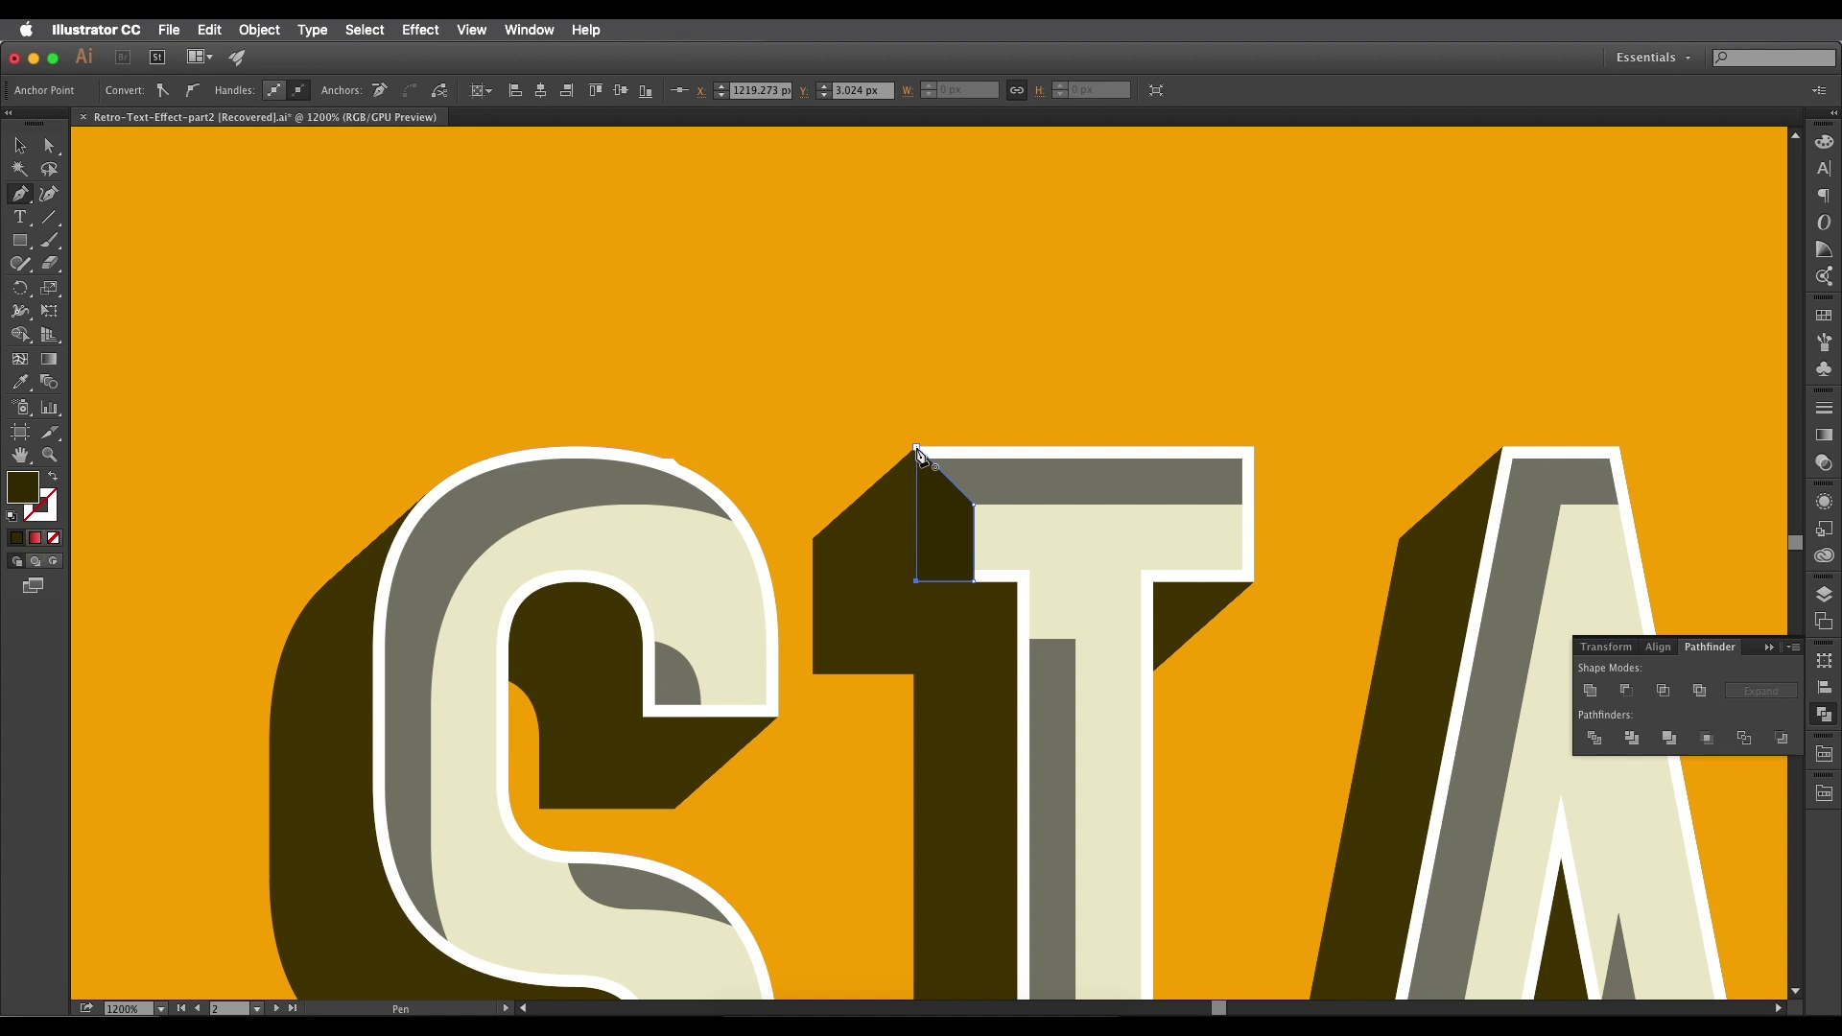
pyautogui.click(916, 449)
# Draw a closed dark brown Pen shape over the A's left inner shading, from its upper left corner down to the left foot.
pyautogui.moveTo(961, 378); pyautogui.dragTo(893, 156)
pyautogui.moveTo(1016, 639)
pyautogui.mouseDown()
pyautogui.moveTo(913, 370)
pyautogui.moveTo(738, 539)
pyautogui.moveTo(838, 550)
pyautogui.moveTo(585, 436)
pyautogui.moveTo(617, 599)
pyautogui.moveTo(543, 672)
pyautogui.mouseUp()
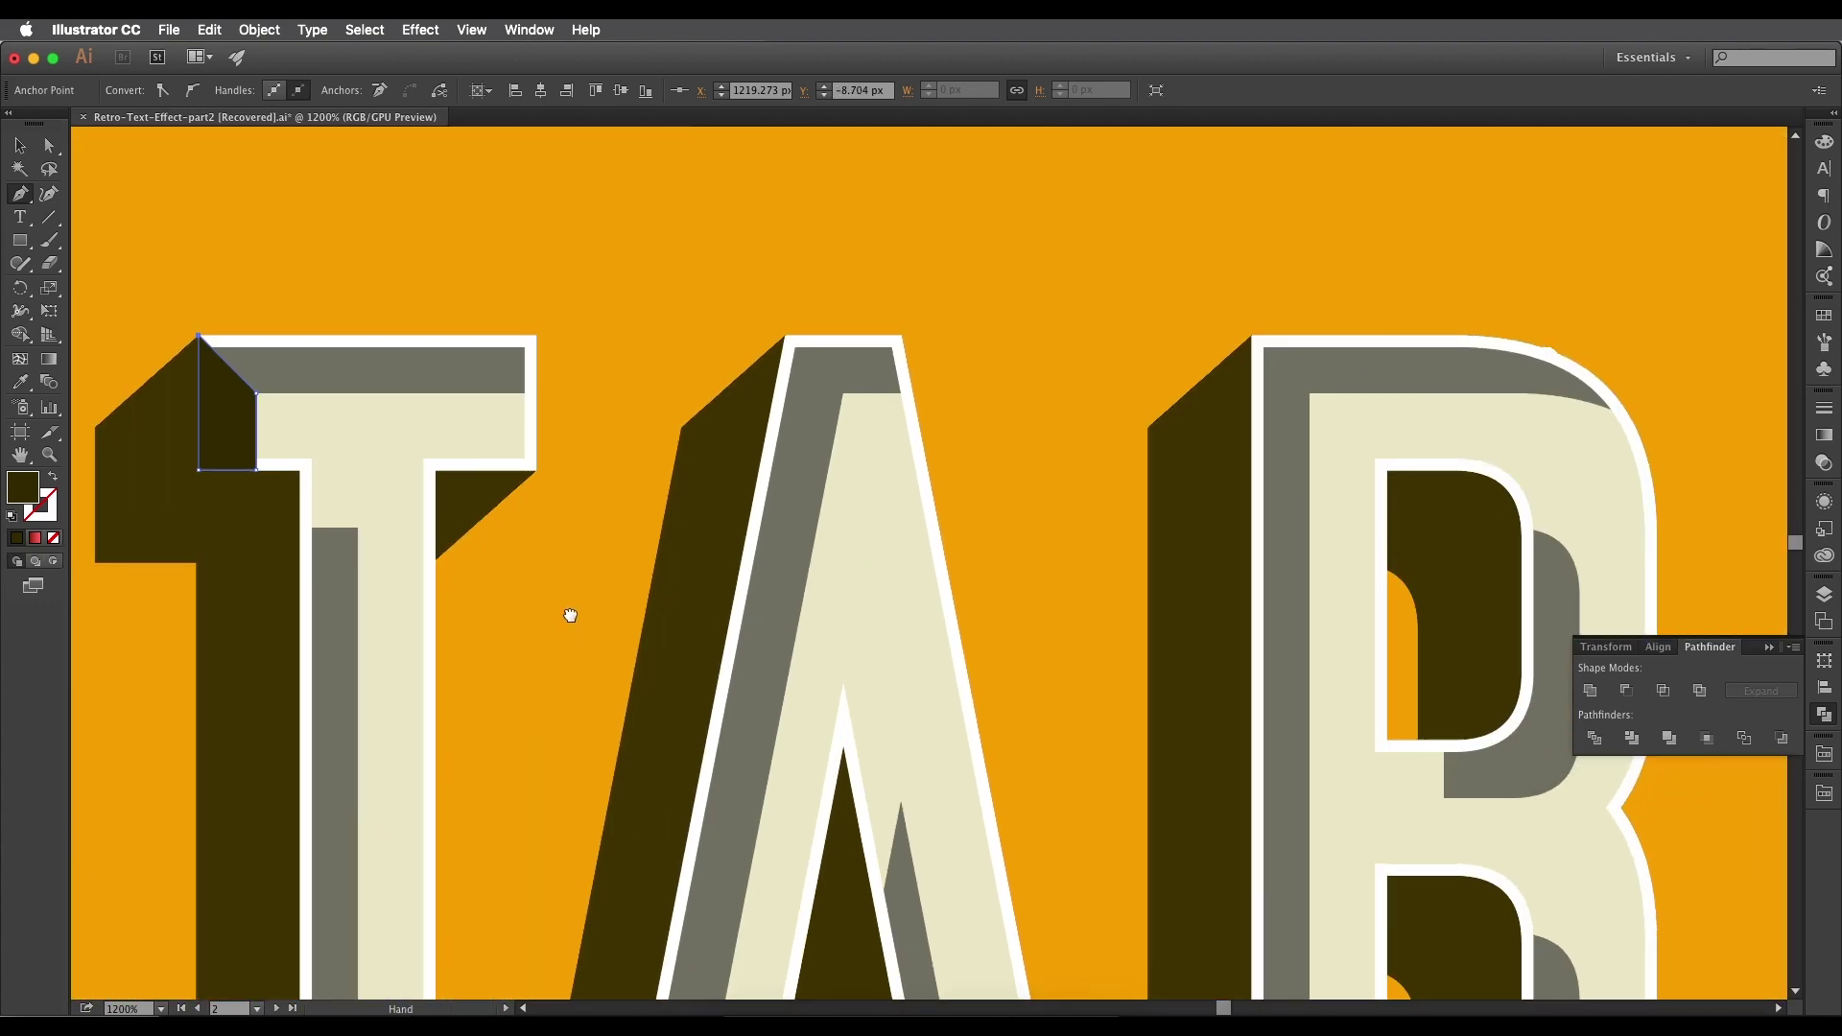
pyautogui.click(845, 391)
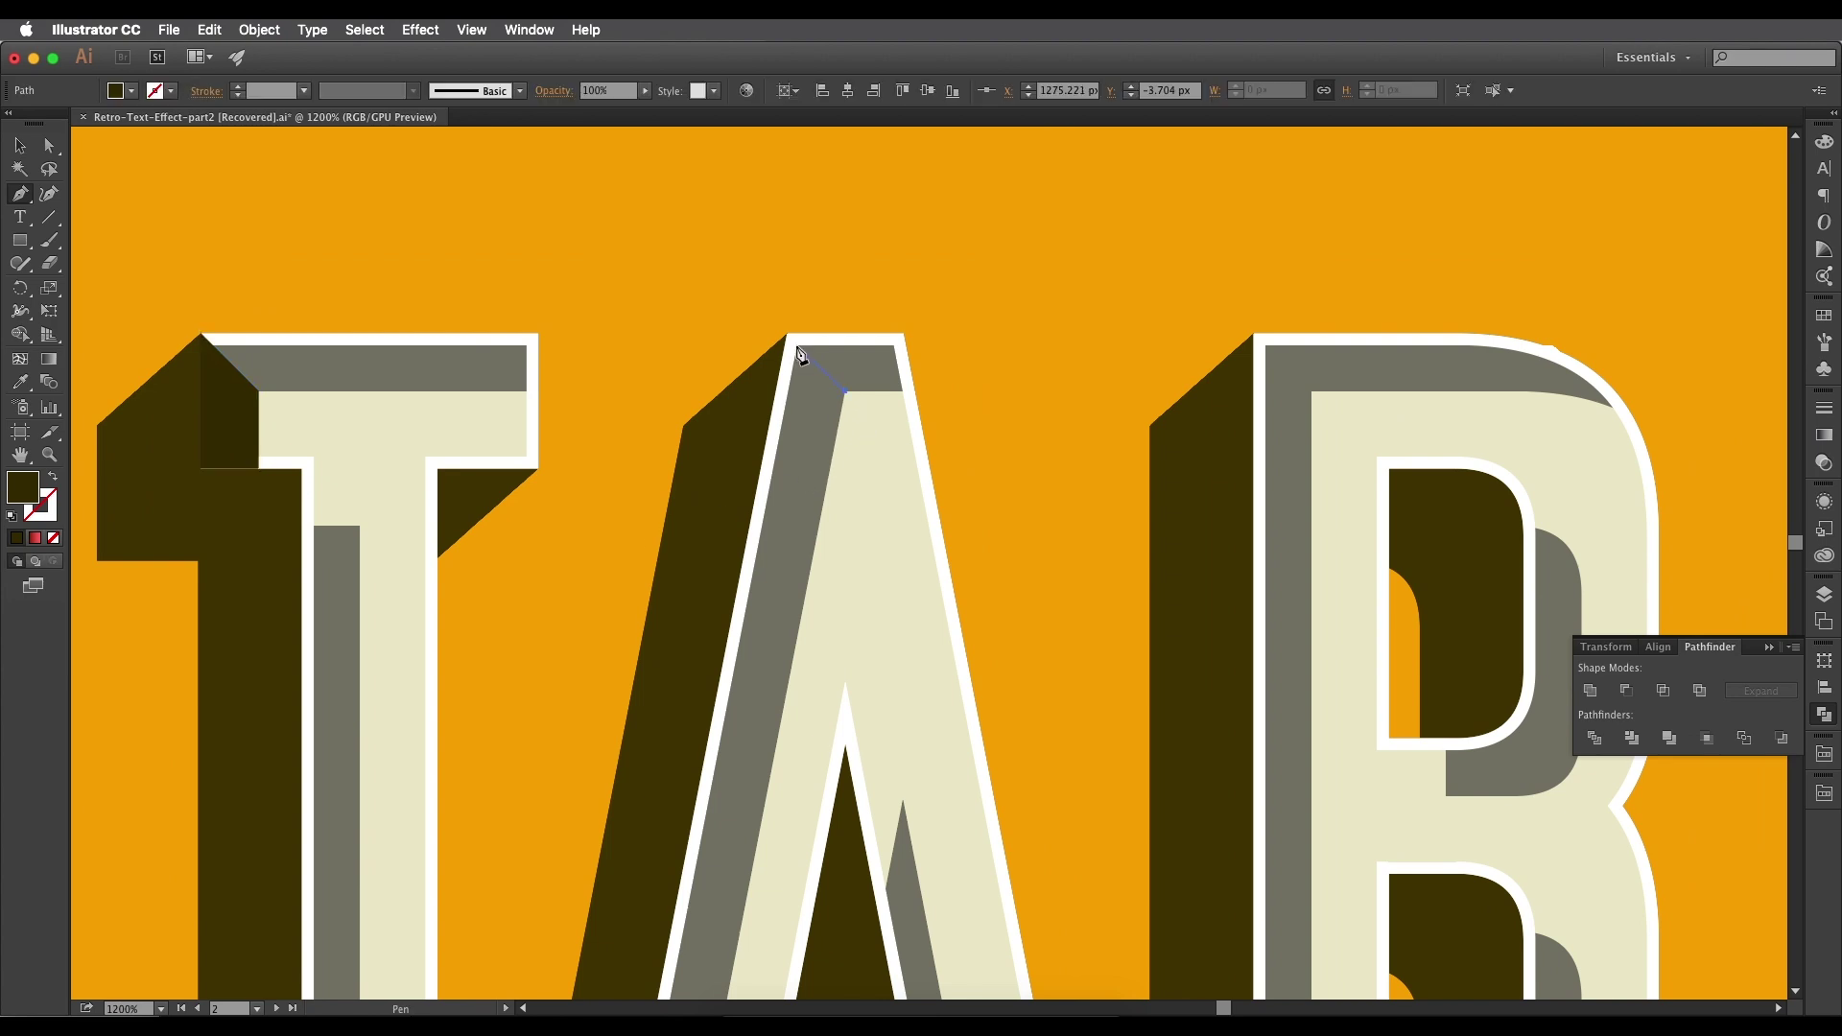
pyautogui.click(789, 337)
pyautogui.scroll(-10, 767, 758)
pyautogui.hscroll(-3, 768, 758)
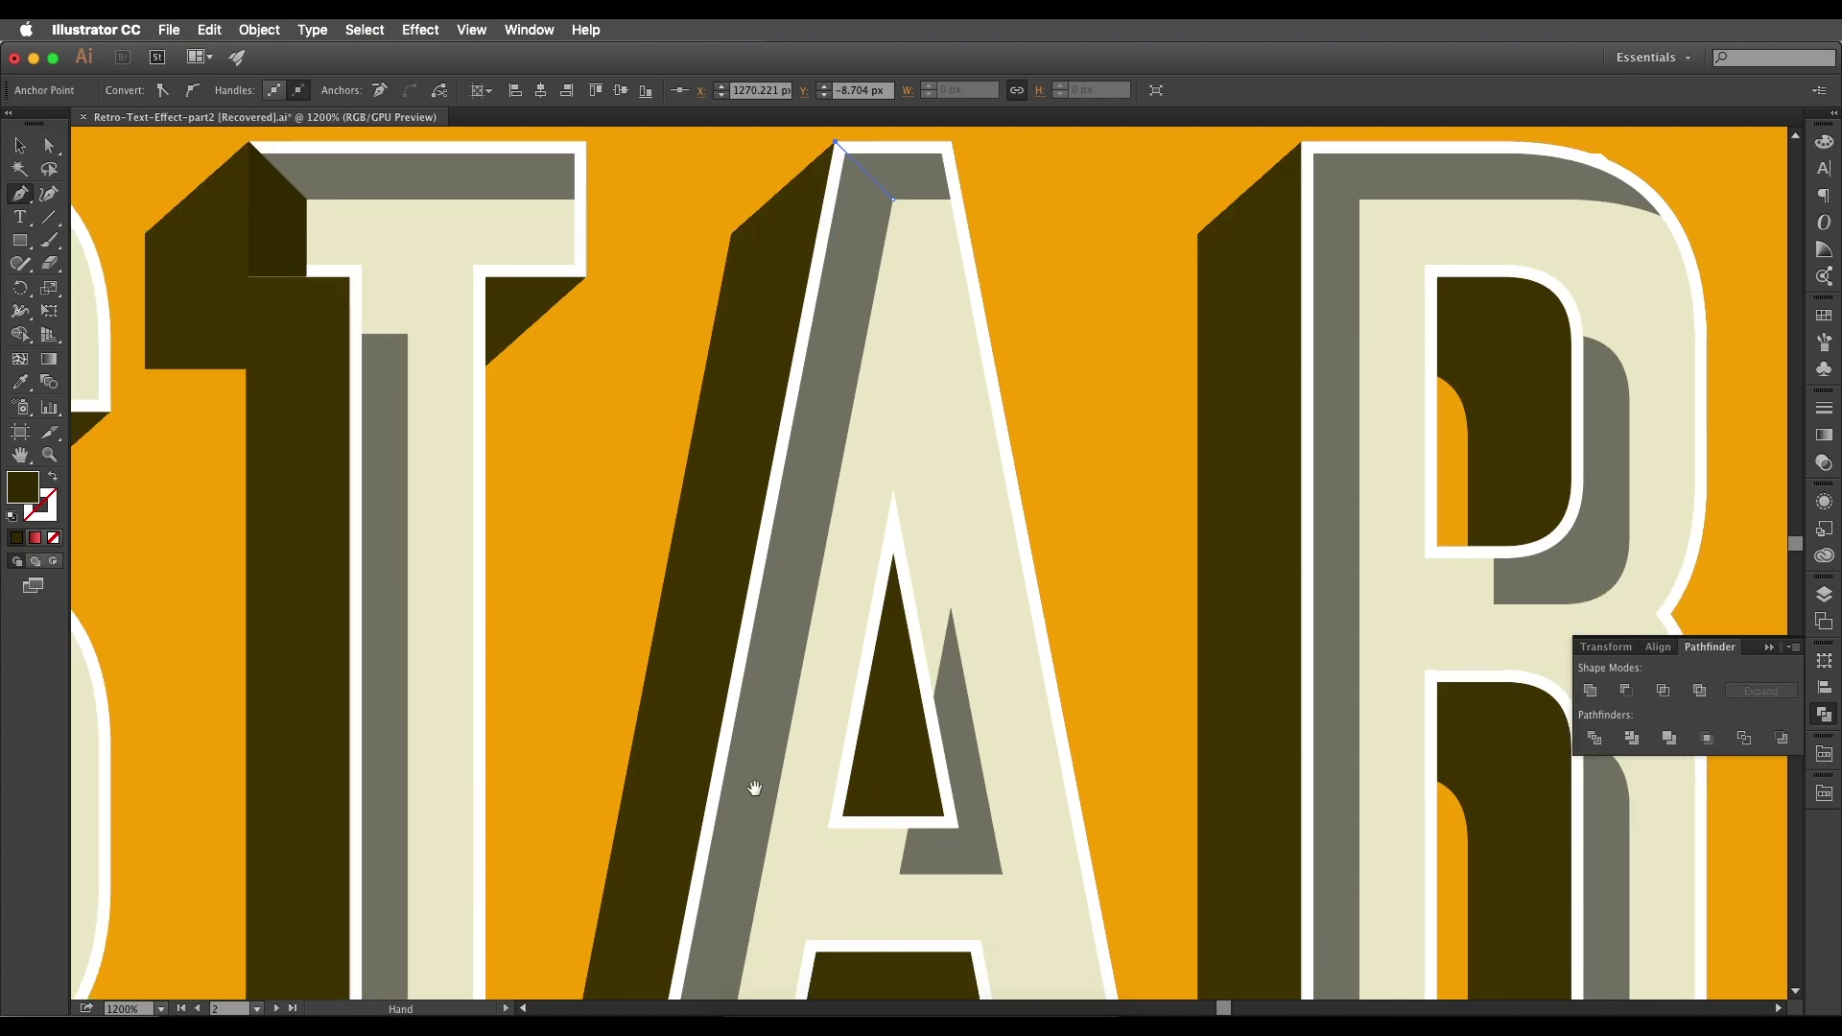
pyautogui.click(729, 720)
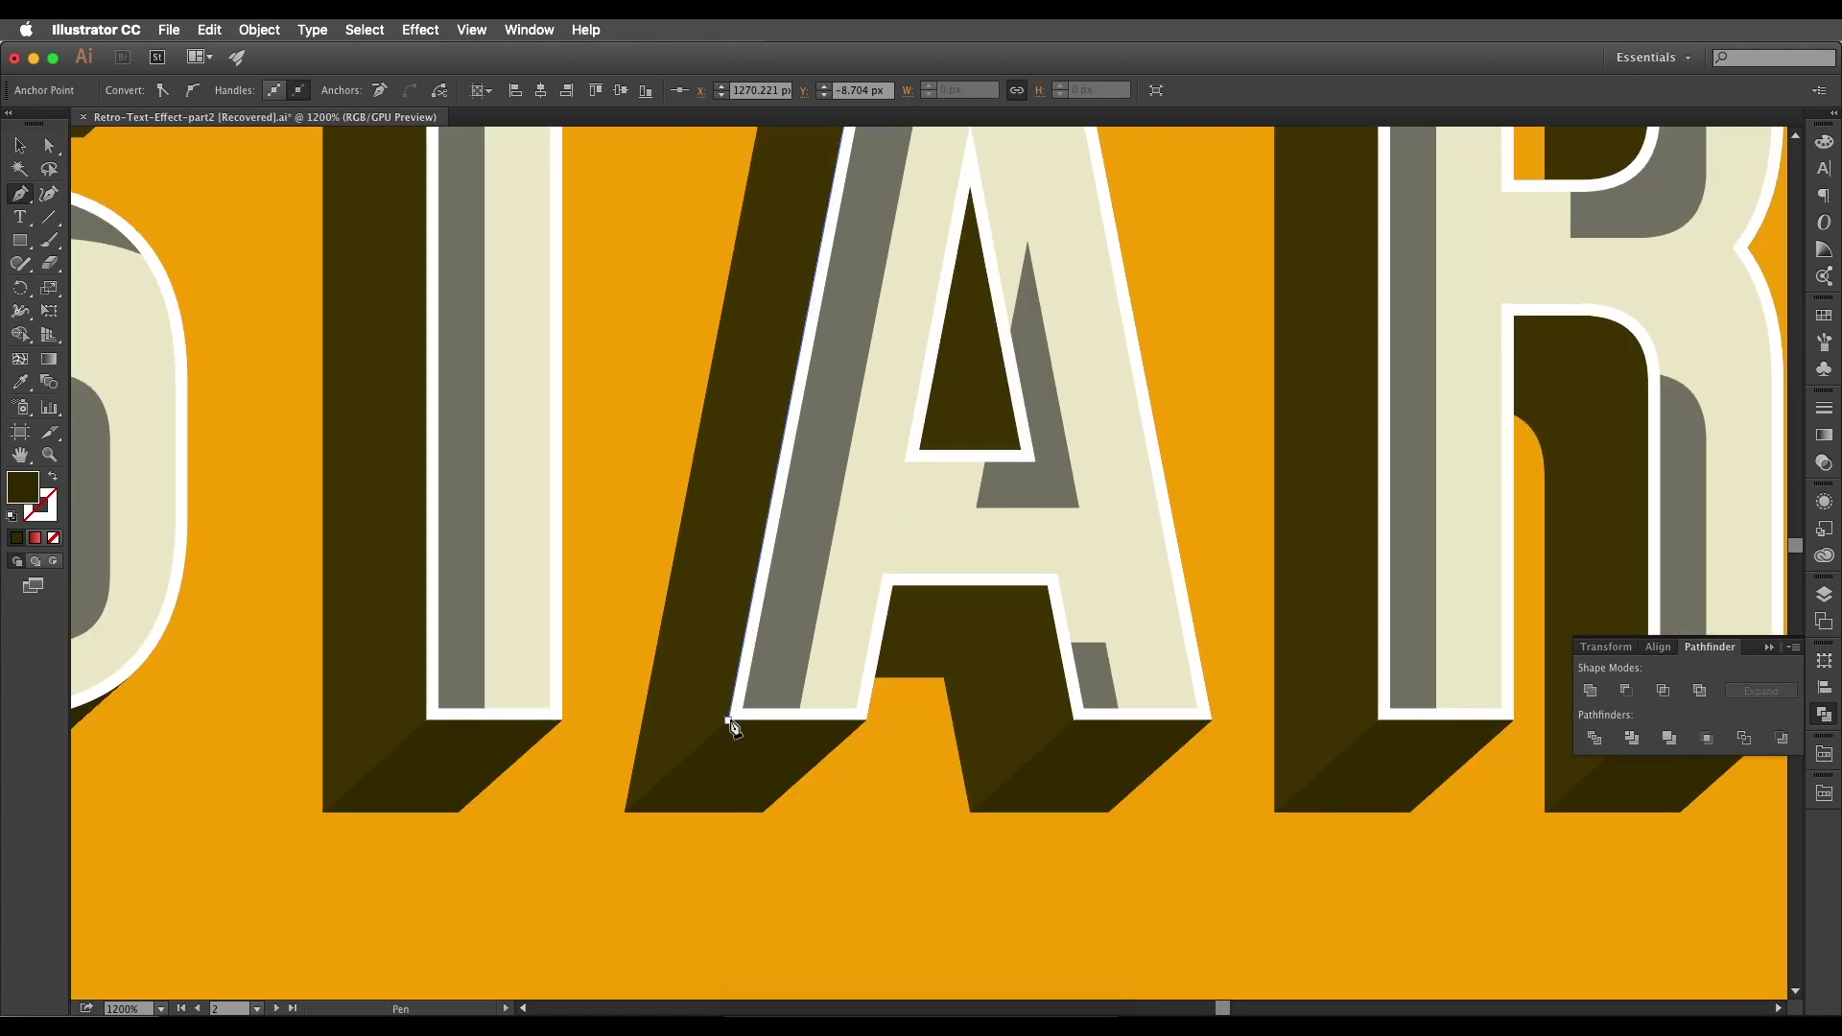
pyautogui.click(728, 720)
pyautogui.scroll(10, 797, 725)
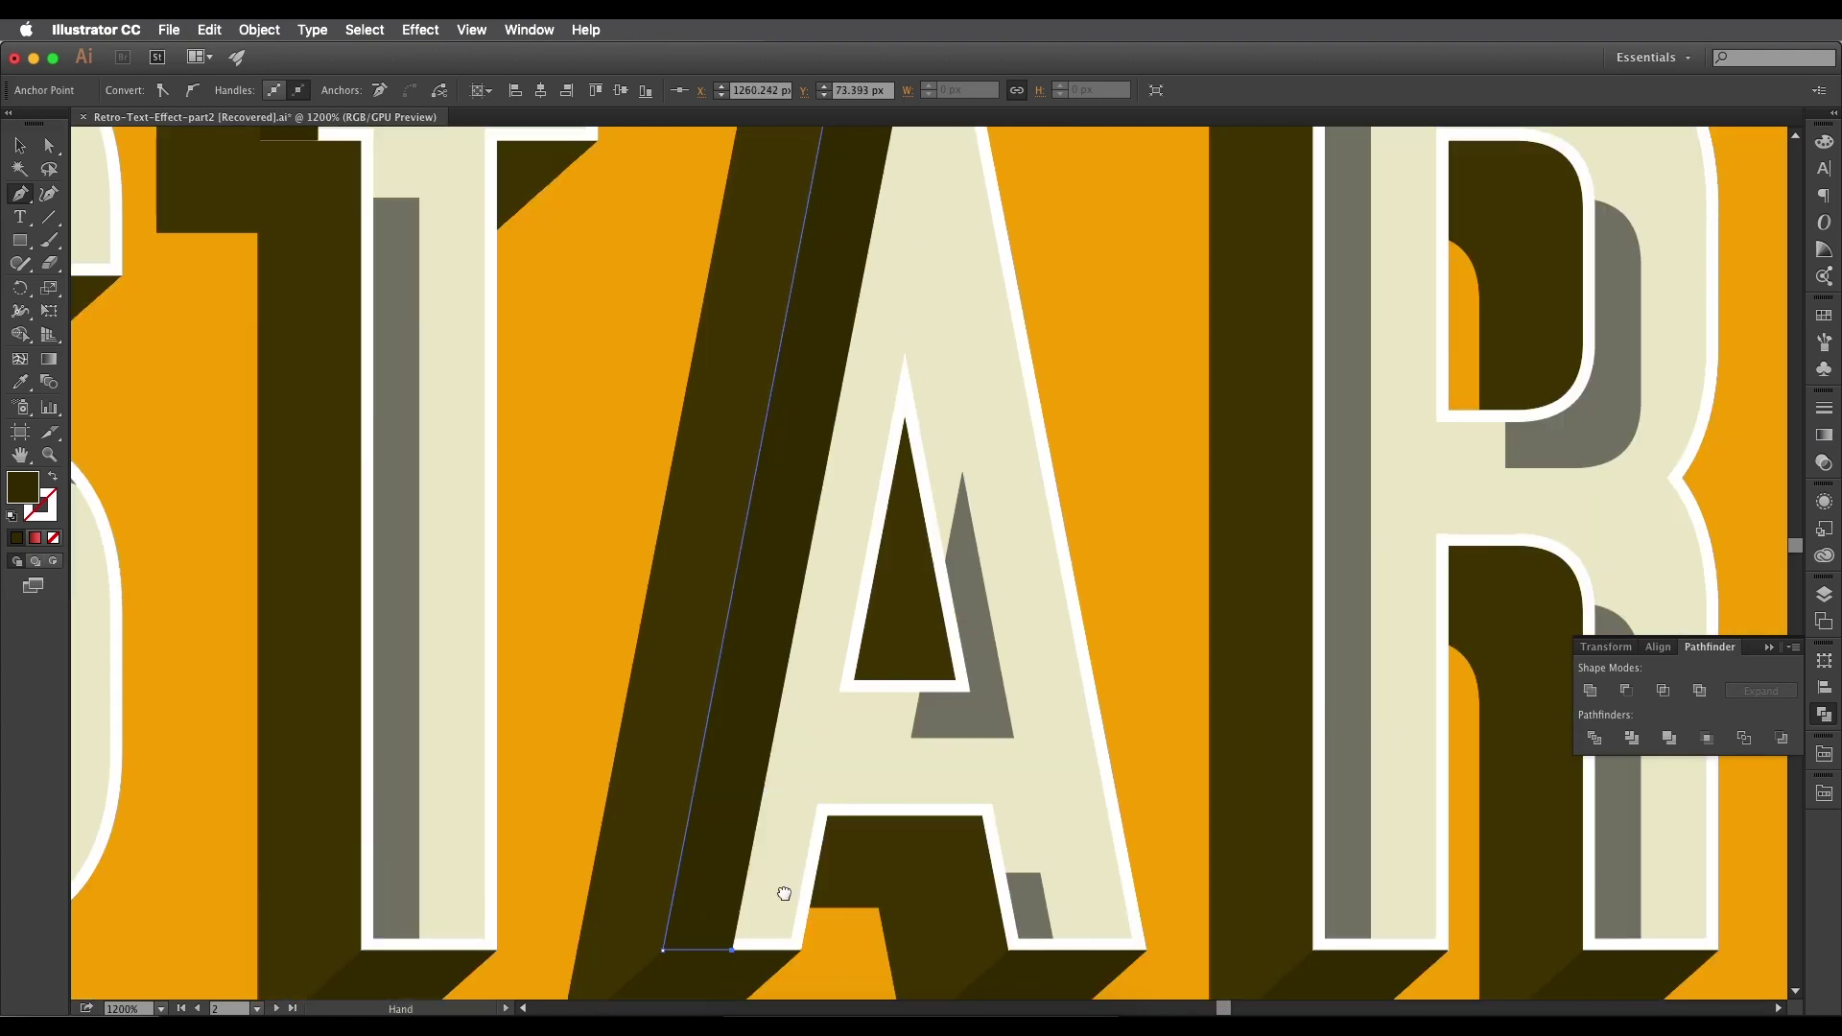
pyautogui.hscroll(3, 855, 498)
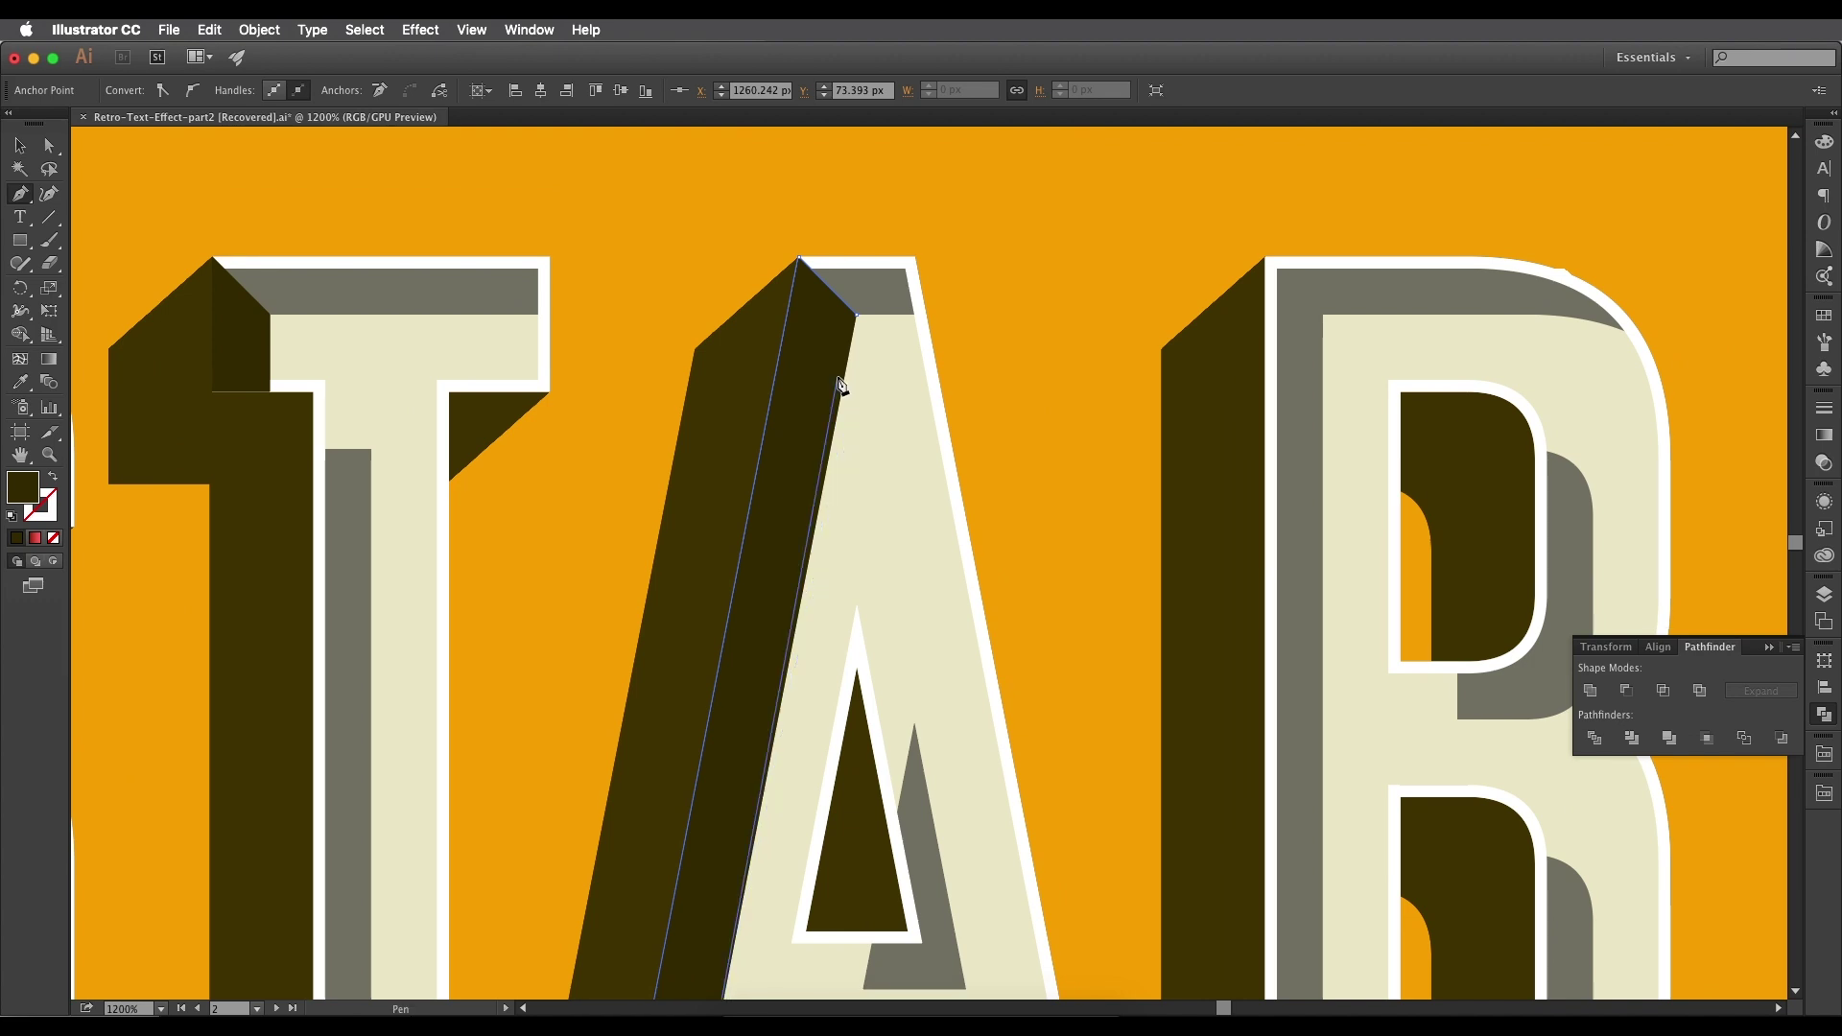
pyautogui.click(857, 316)
# Draw a closed dark brown Pen shape over the R's left inner shading, with a mitred upper corner and running down to the foot.
pyautogui.moveTo(963, 381); pyautogui.dragTo(511, 387)
pyautogui.moveTo(943, 521); pyautogui.dragTo(876, 467)
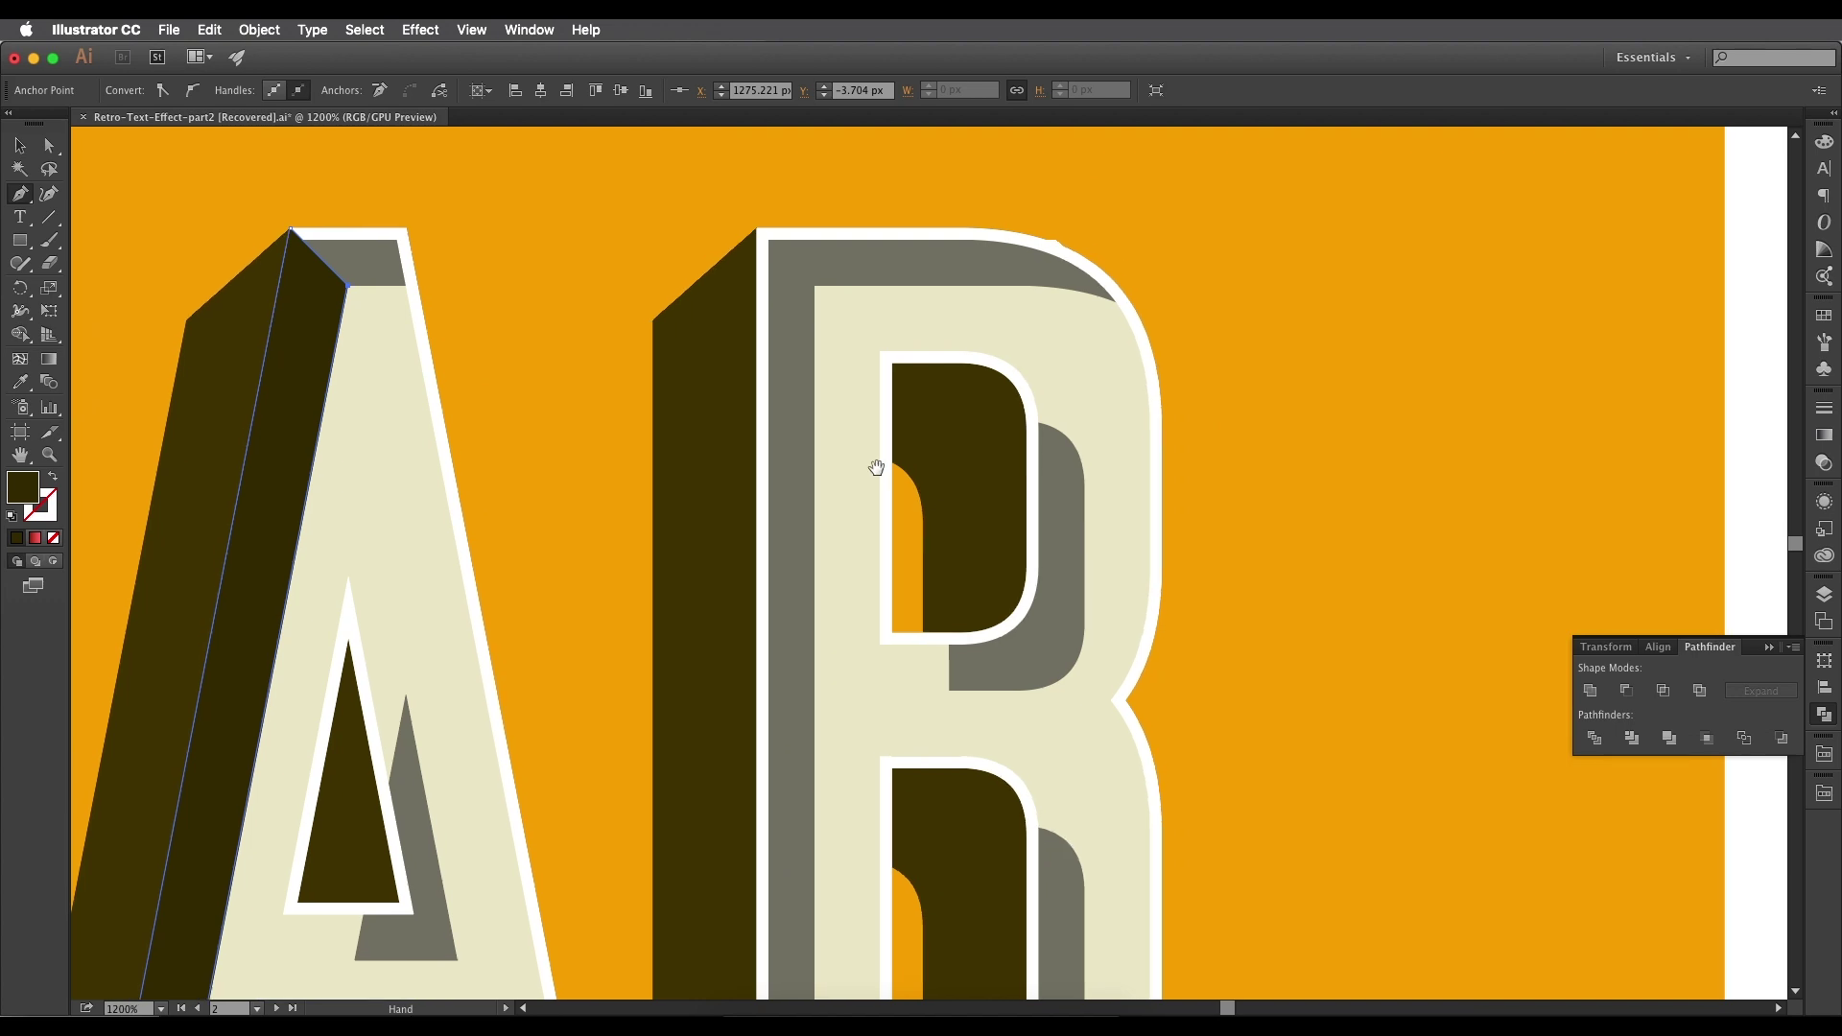
pyautogui.click(758, 229)
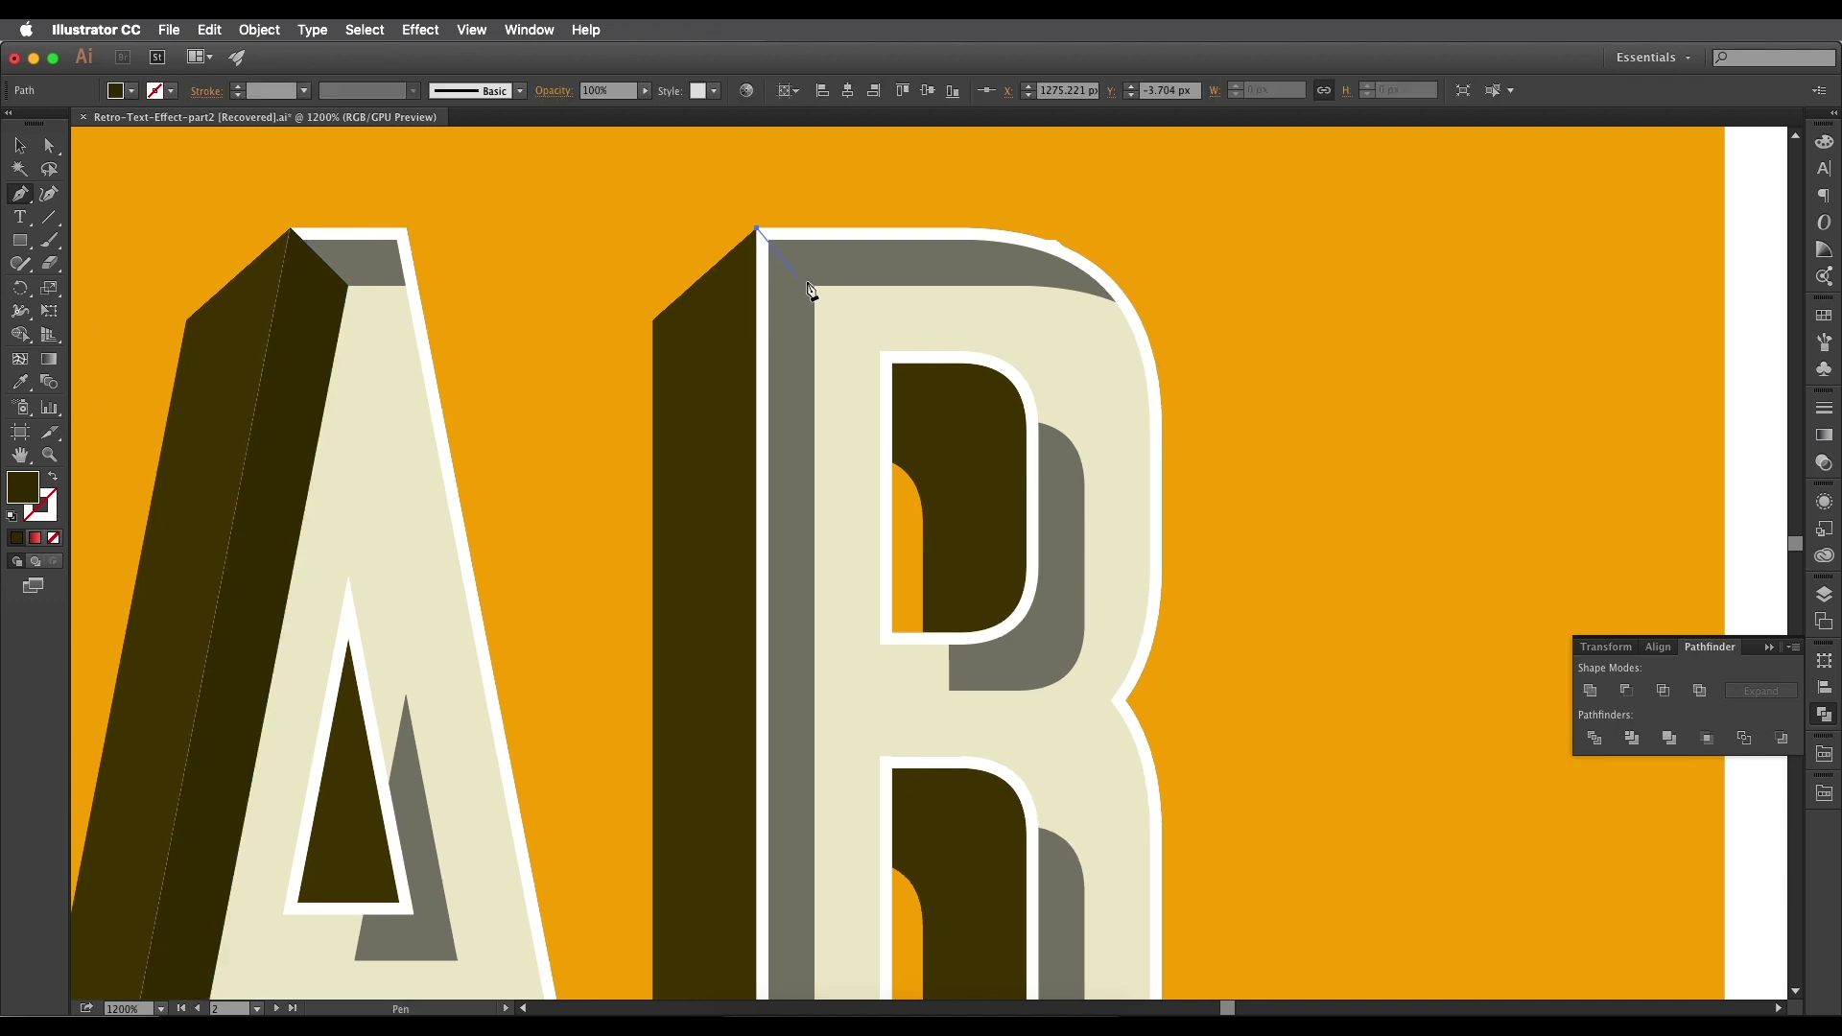
pyautogui.click(814, 287)
pyautogui.scroll(-10, 816, 287)
pyautogui.hscroll(-2, 816, 288)
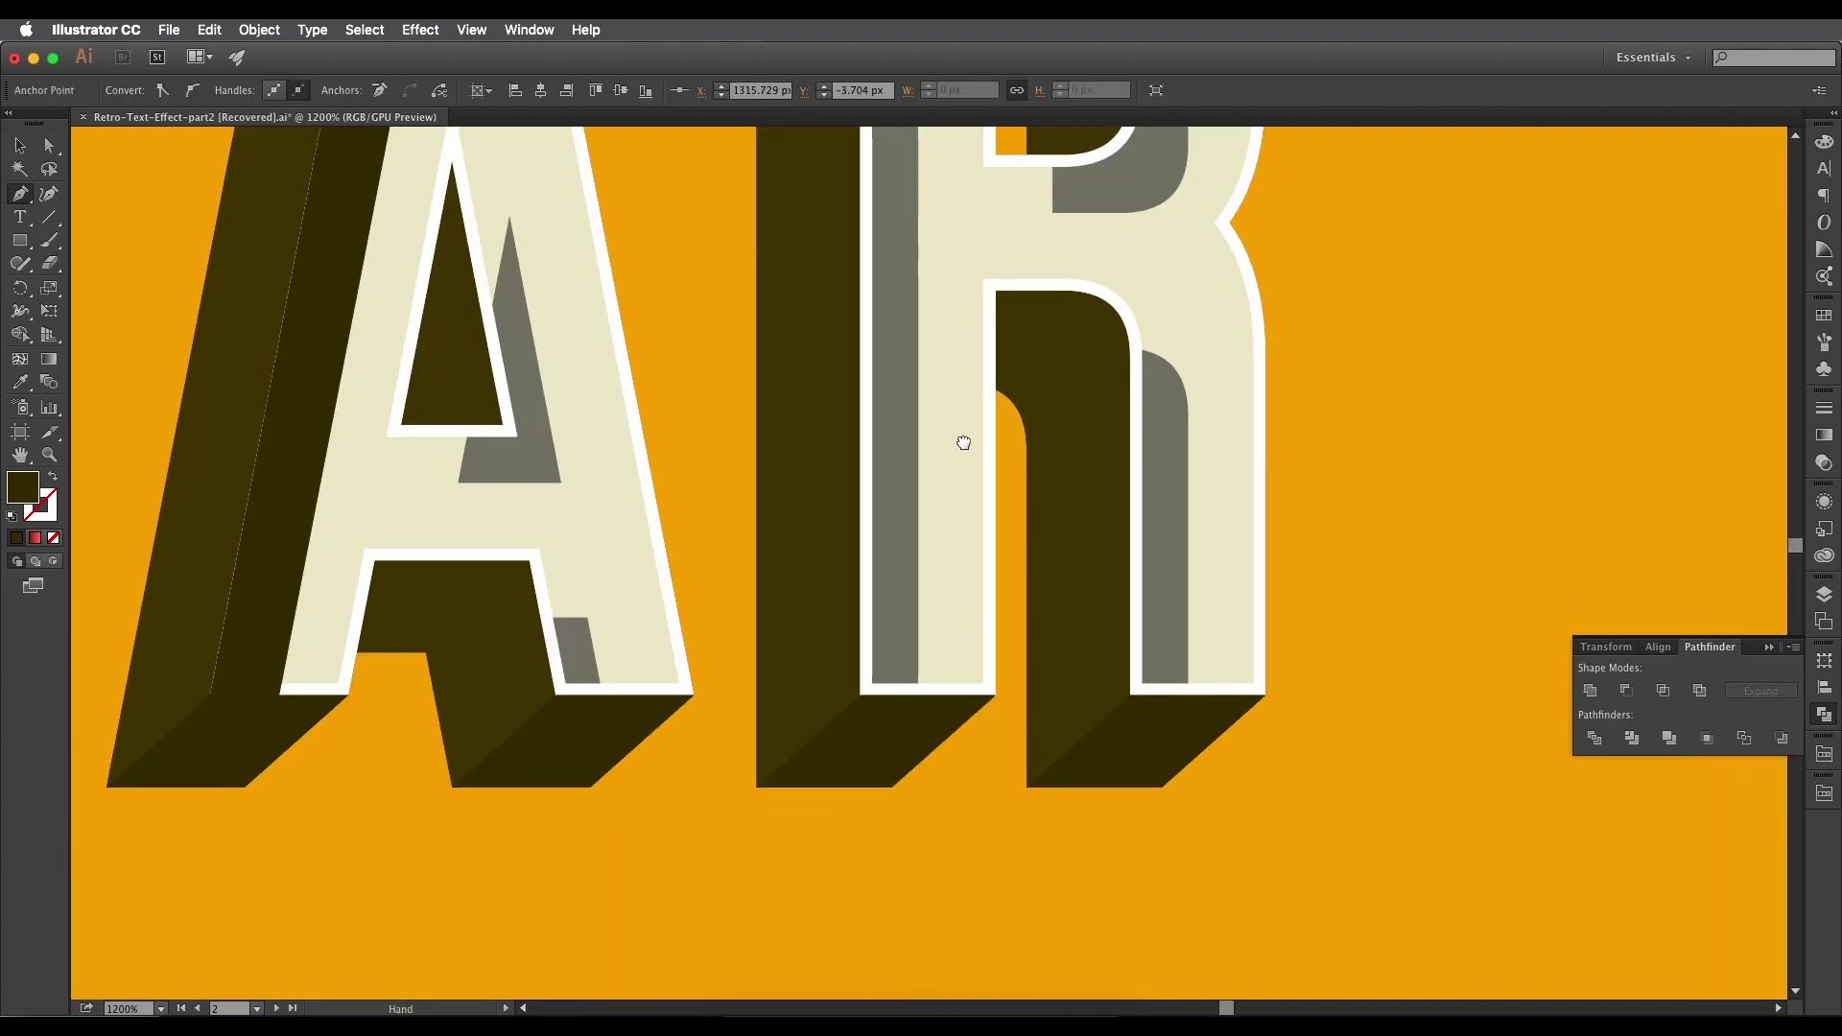
pyautogui.click(917, 698)
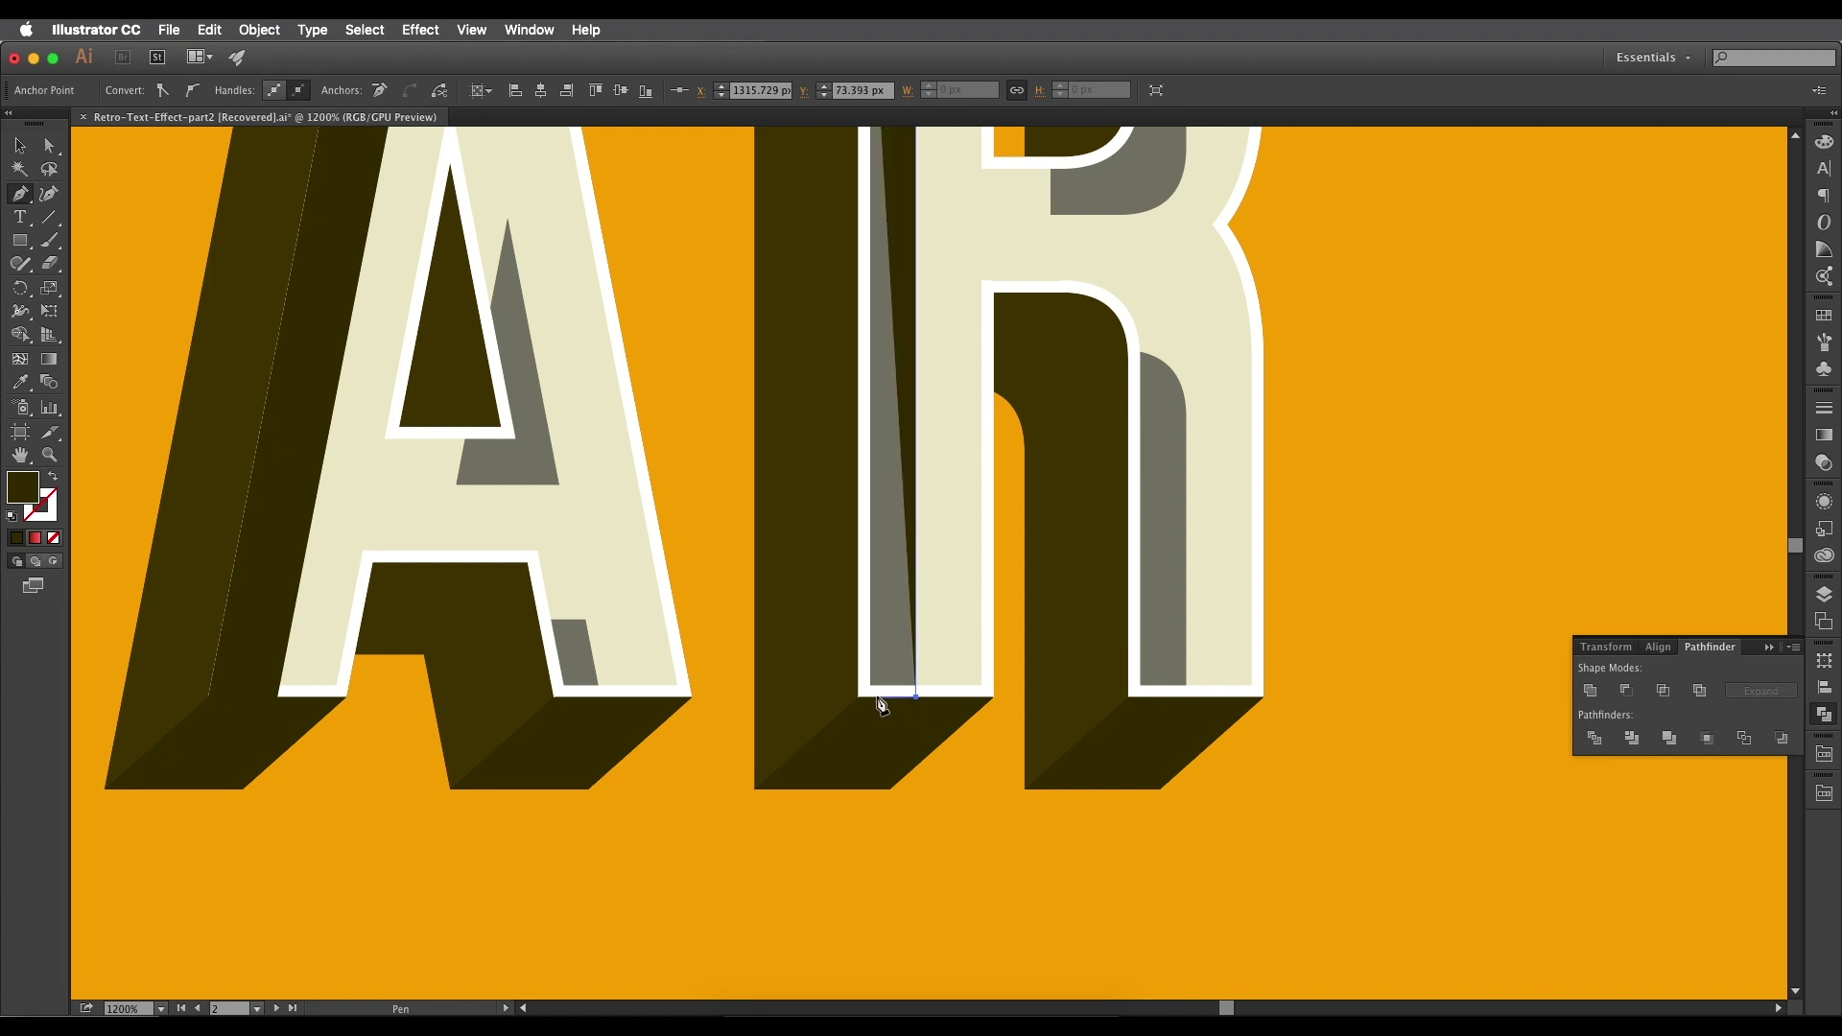
pyautogui.click(859, 699)
pyautogui.scroll(10, 868, 624)
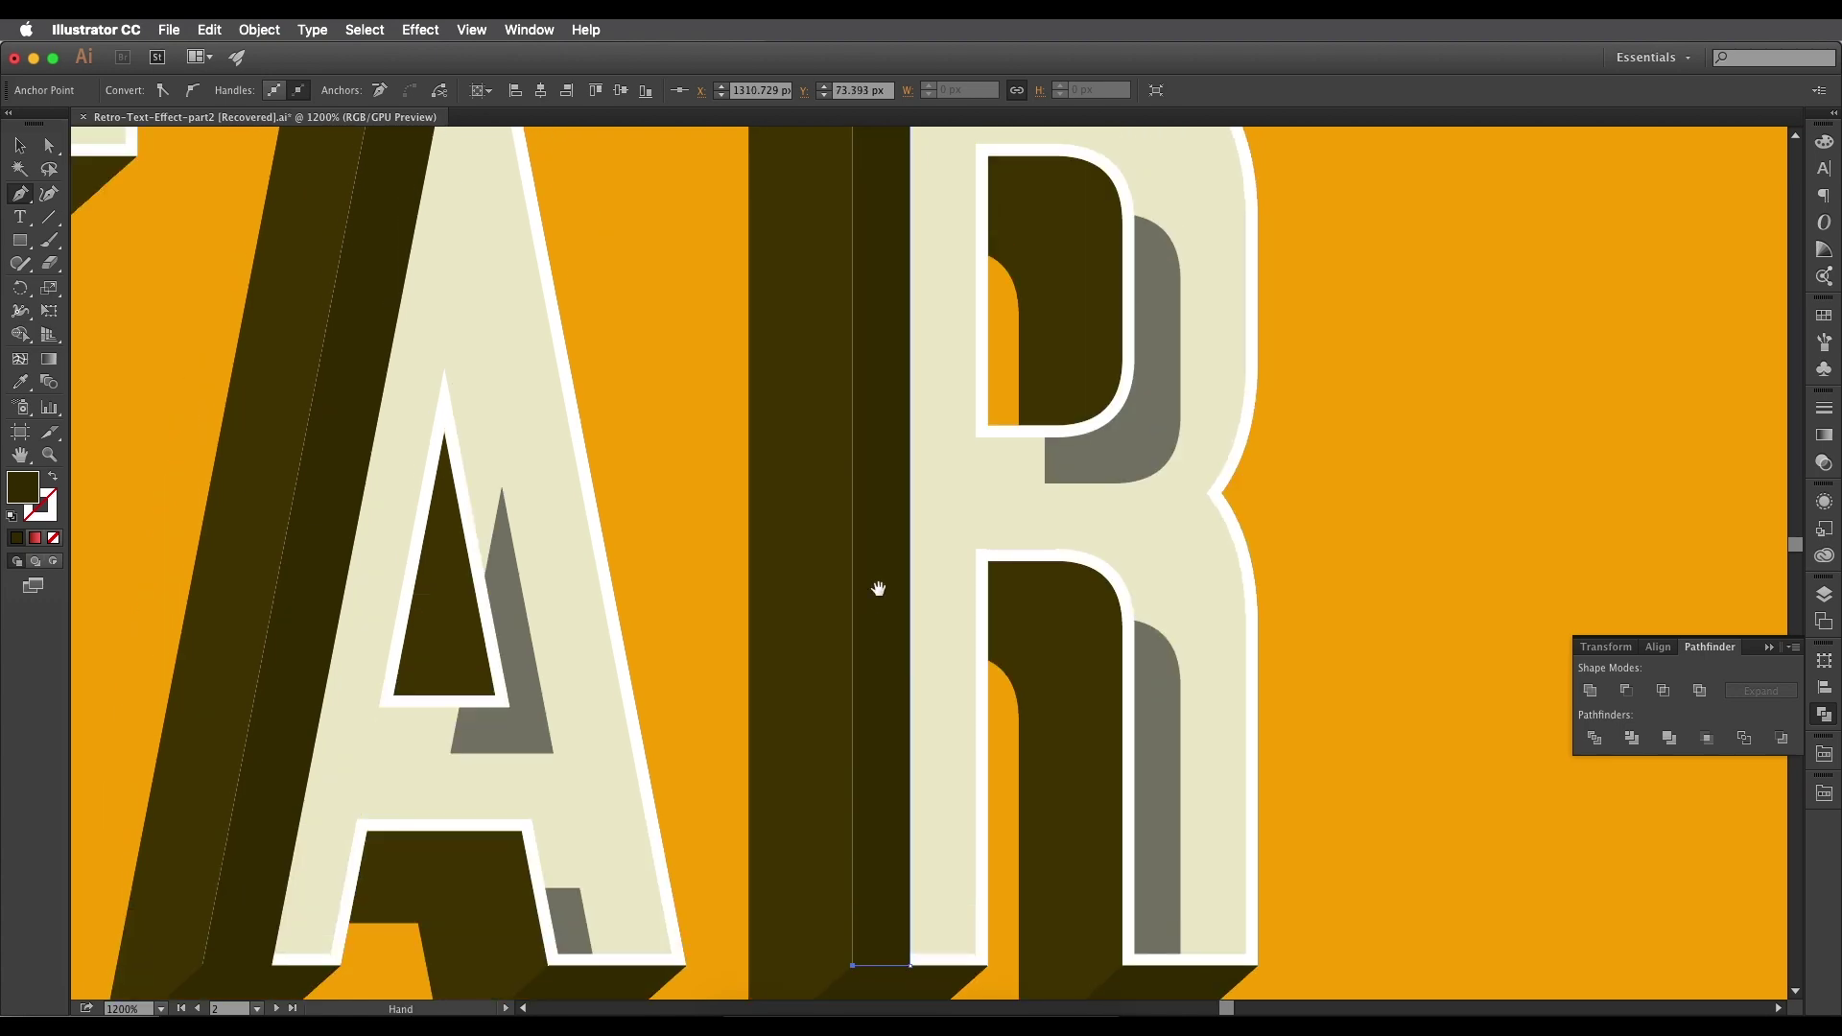
pyautogui.hscroll(1, 873, 480)
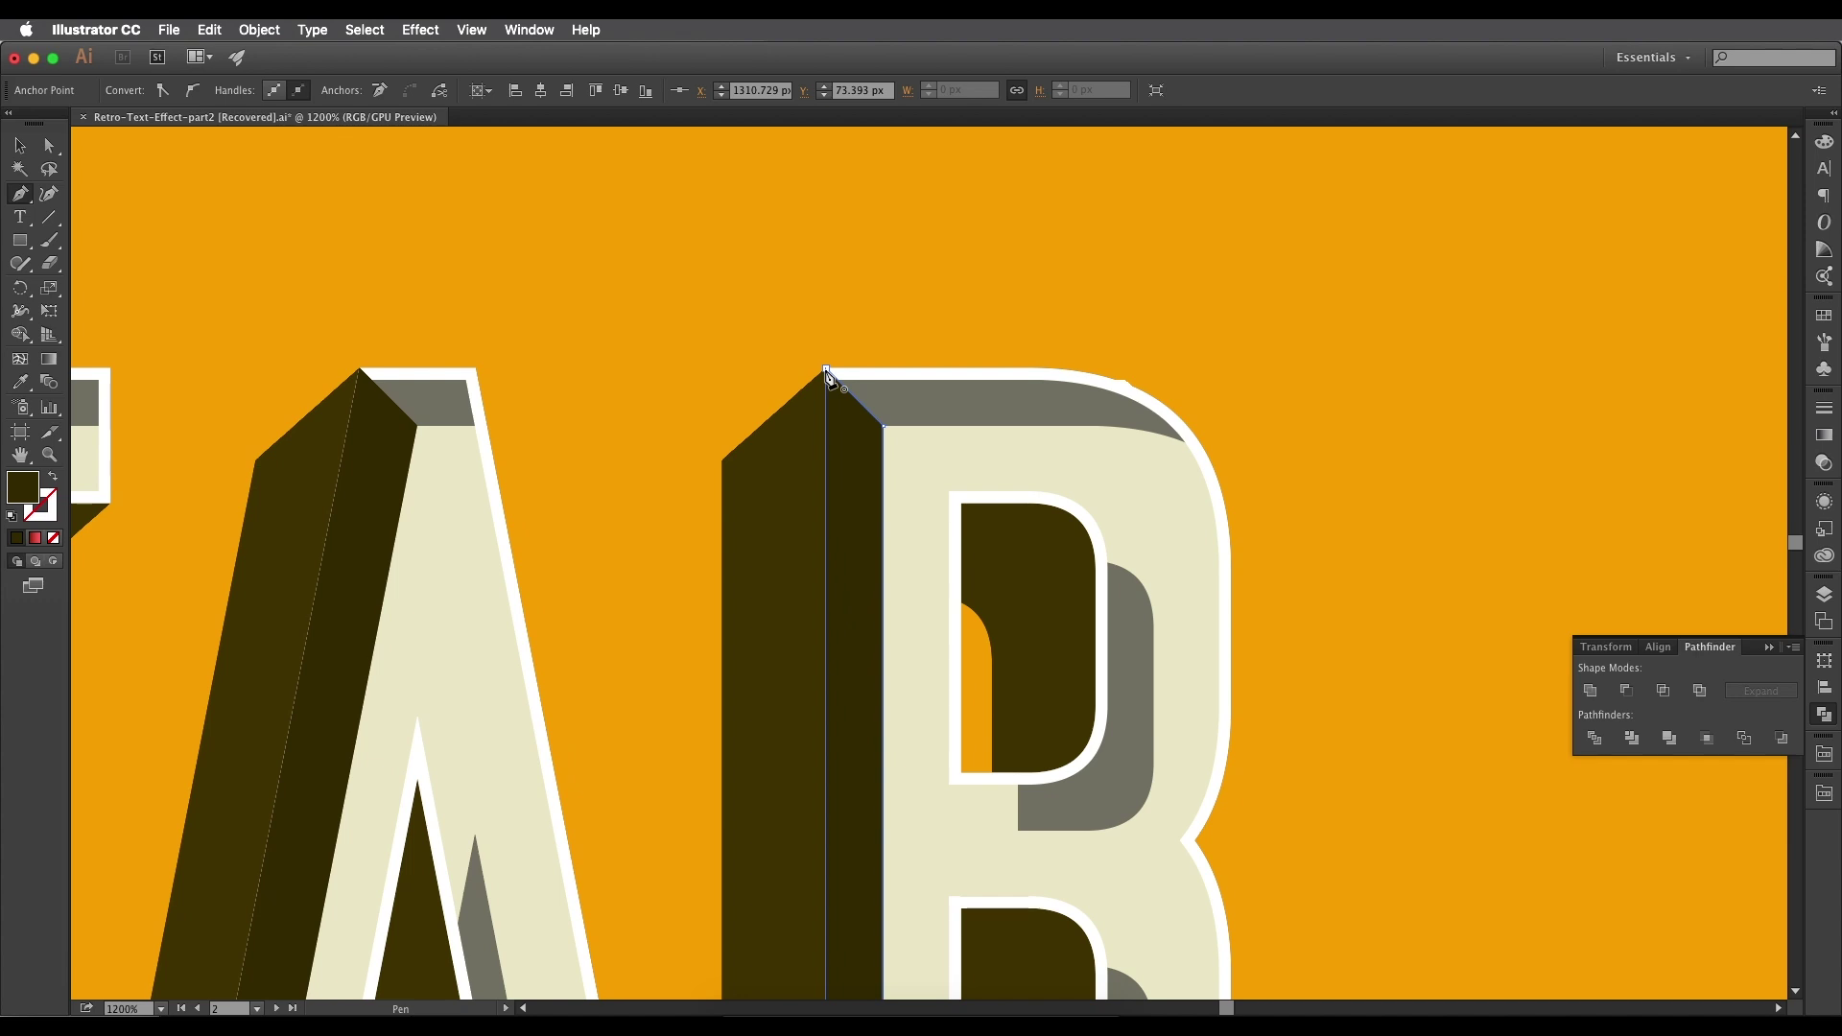
pyautogui.click(826, 369)
# Select the three dark brown Pen shapes on the R, the A and the T's crossbar together.
pyautogui.moveTo(926, 539); pyautogui.dragTo(938, 414)
pyautogui.press('super+minus')
pyautogui.moveTo(922, 525); pyautogui.dragTo(1027, 461)
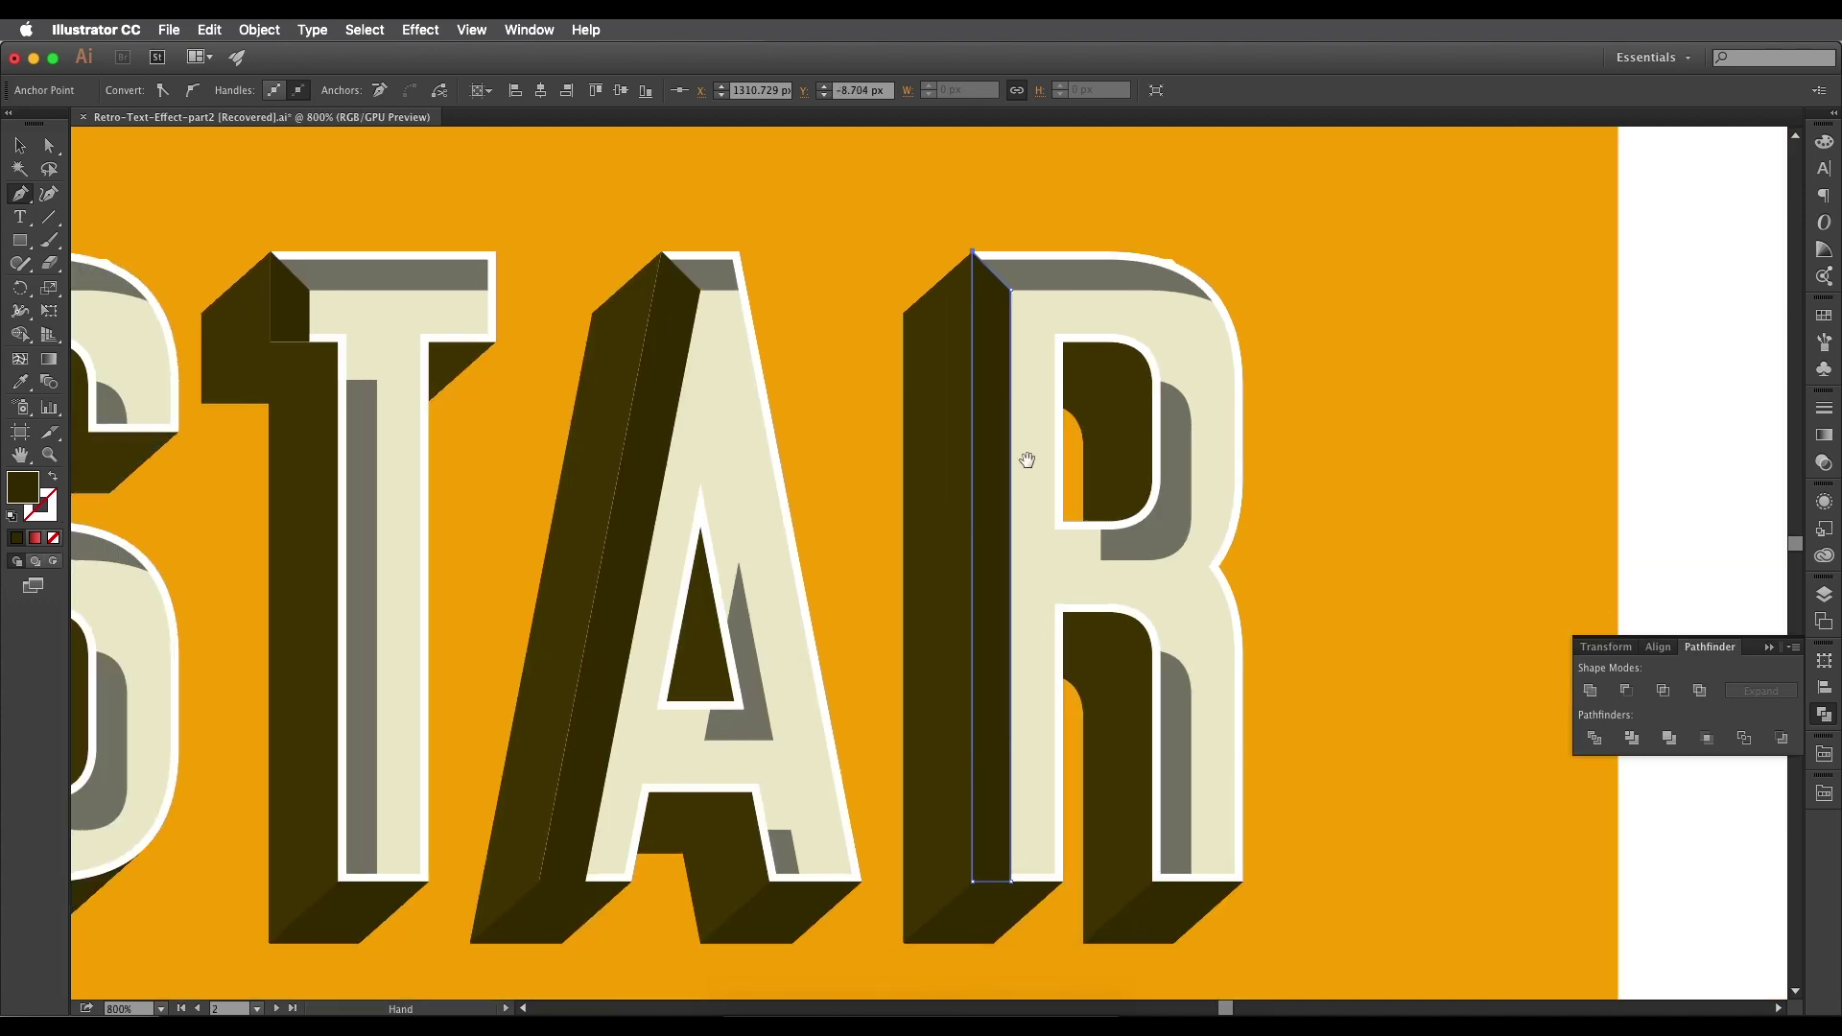
pyautogui.moveTo(820, 510); pyautogui.dragTo(827, 507)
pyautogui.hscroll(-5, 827, 507)
pyautogui.scroll(-2, 827, 507)
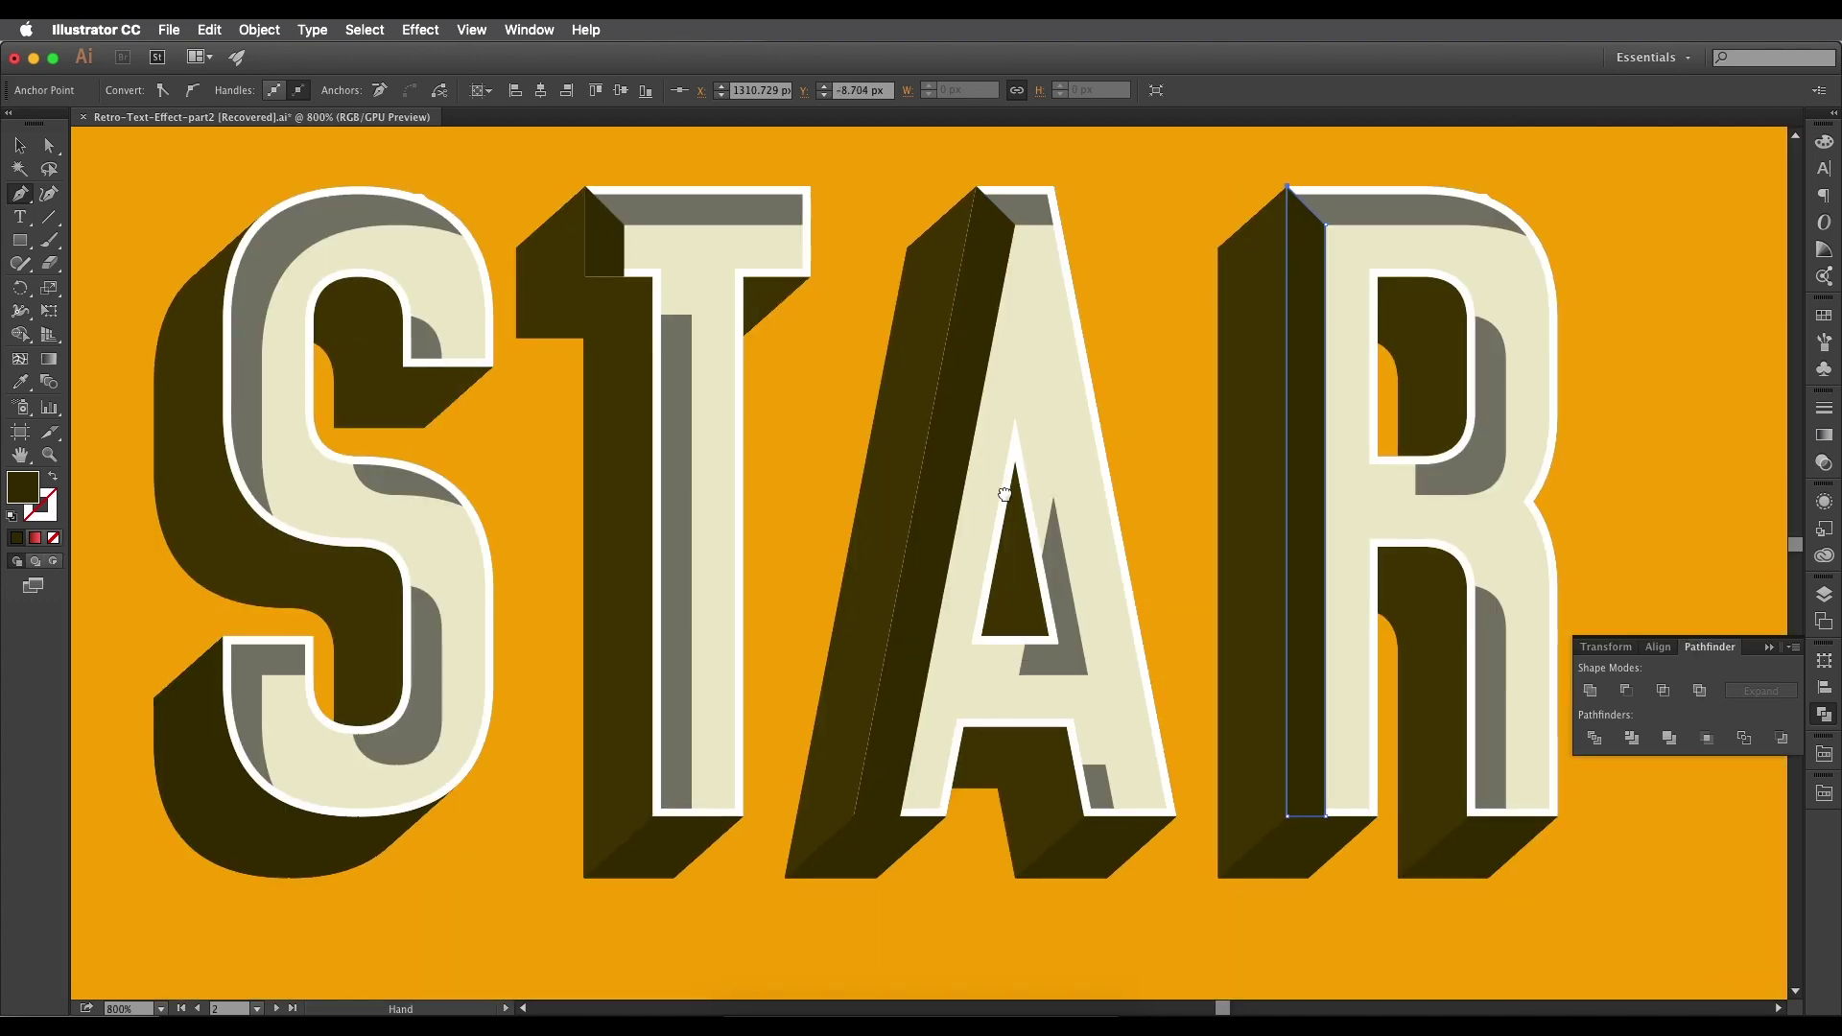
pyautogui.scroll(-2, 952, 494)
pyautogui.hscroll(2, 953, 495)
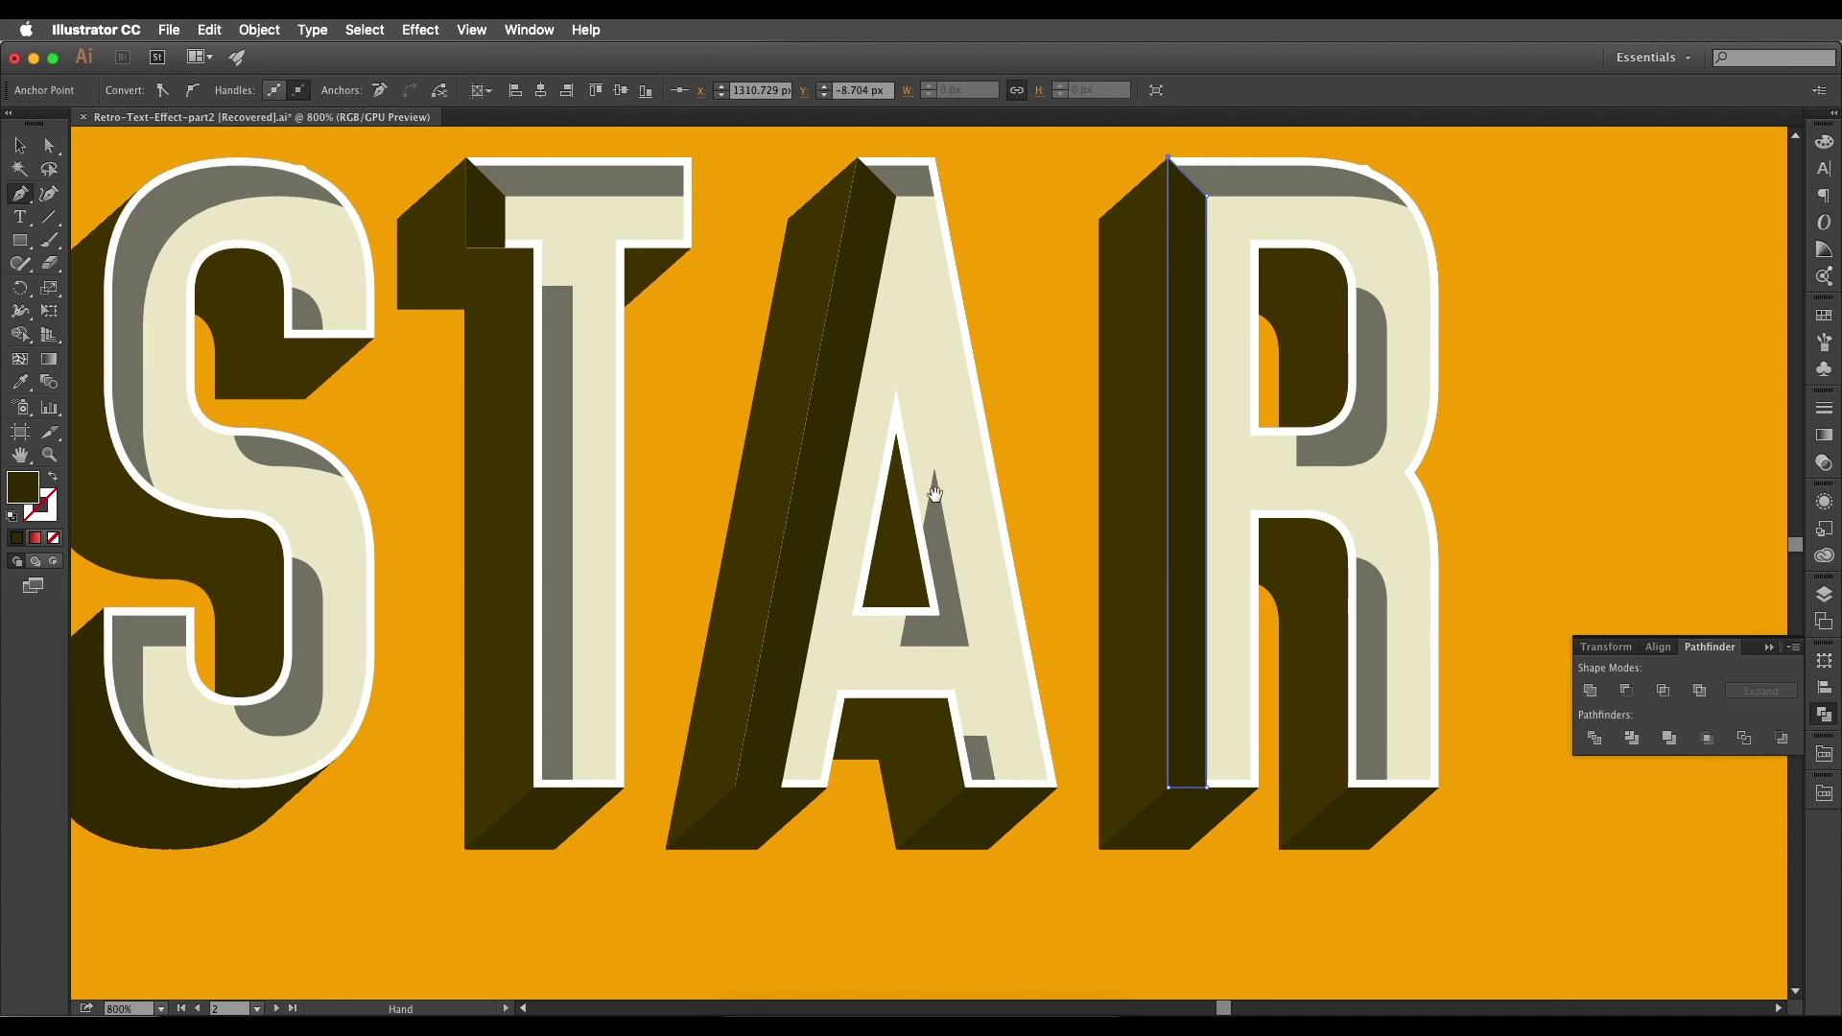
pyautogui.press('v')
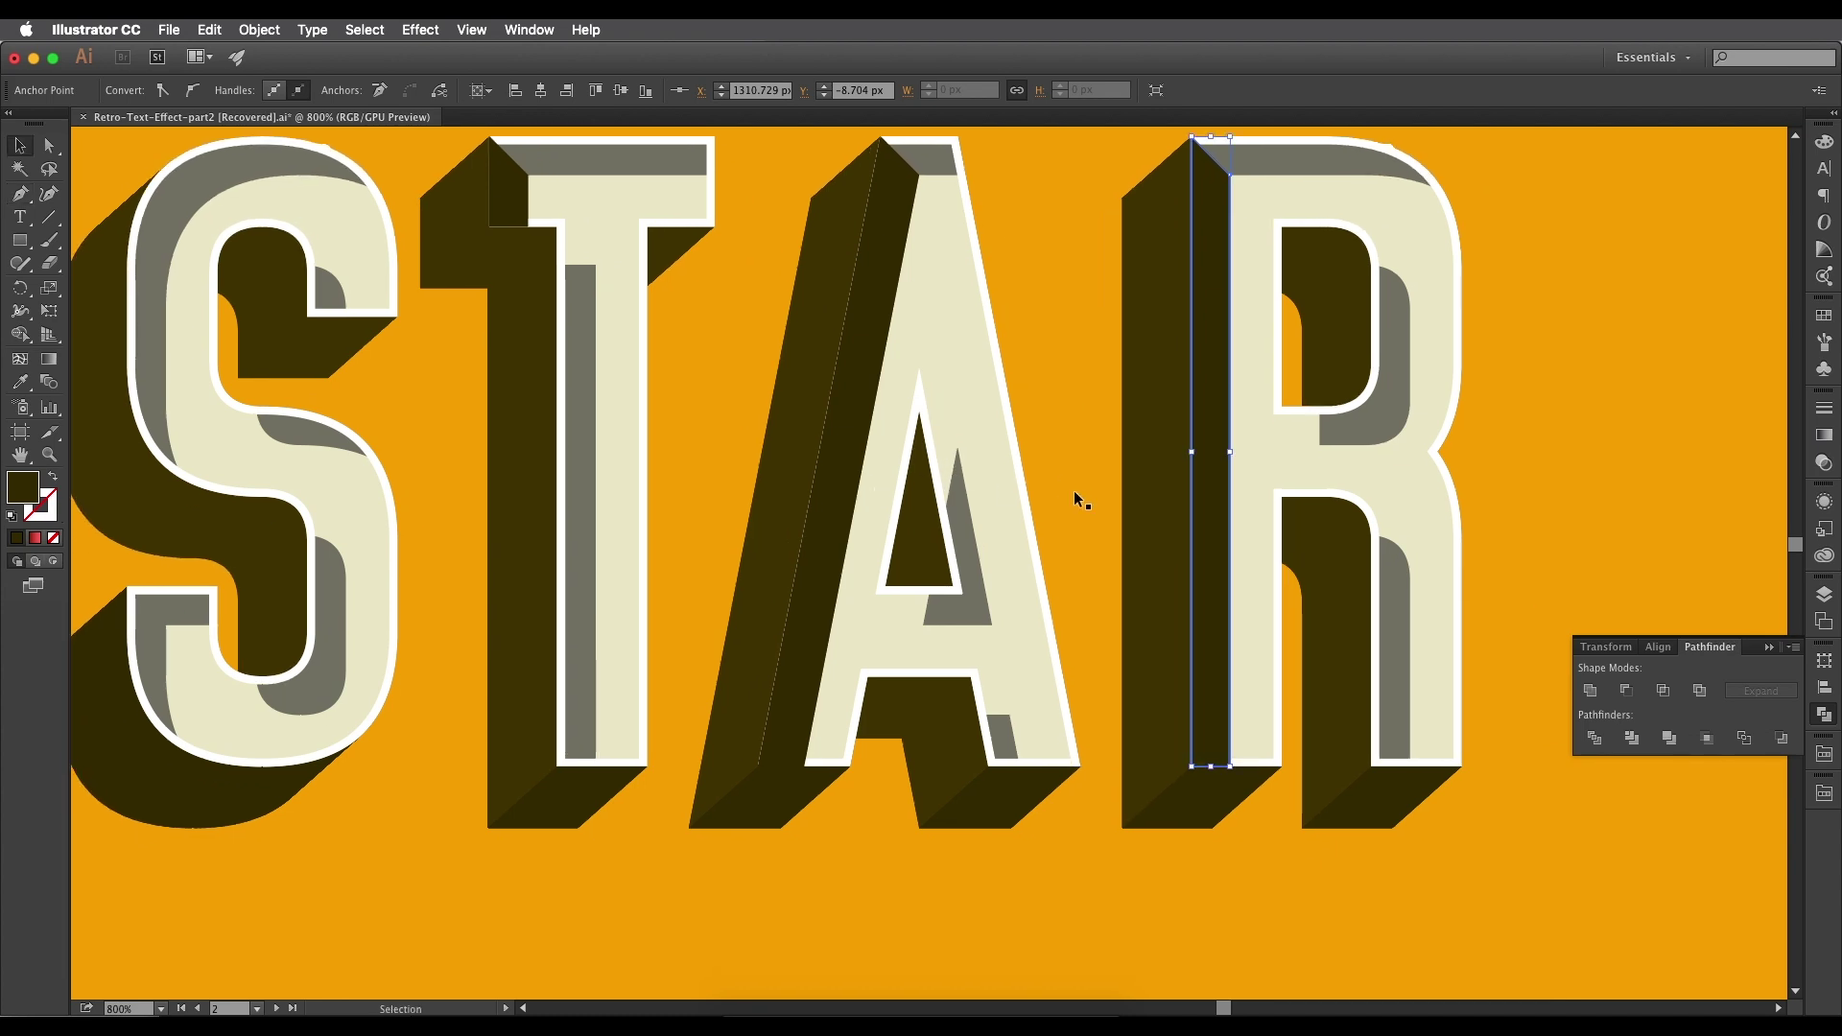
pyautogui.keyDown('shift'); pyautogui.click(835, 479); pyautogui.keyUp('shift')
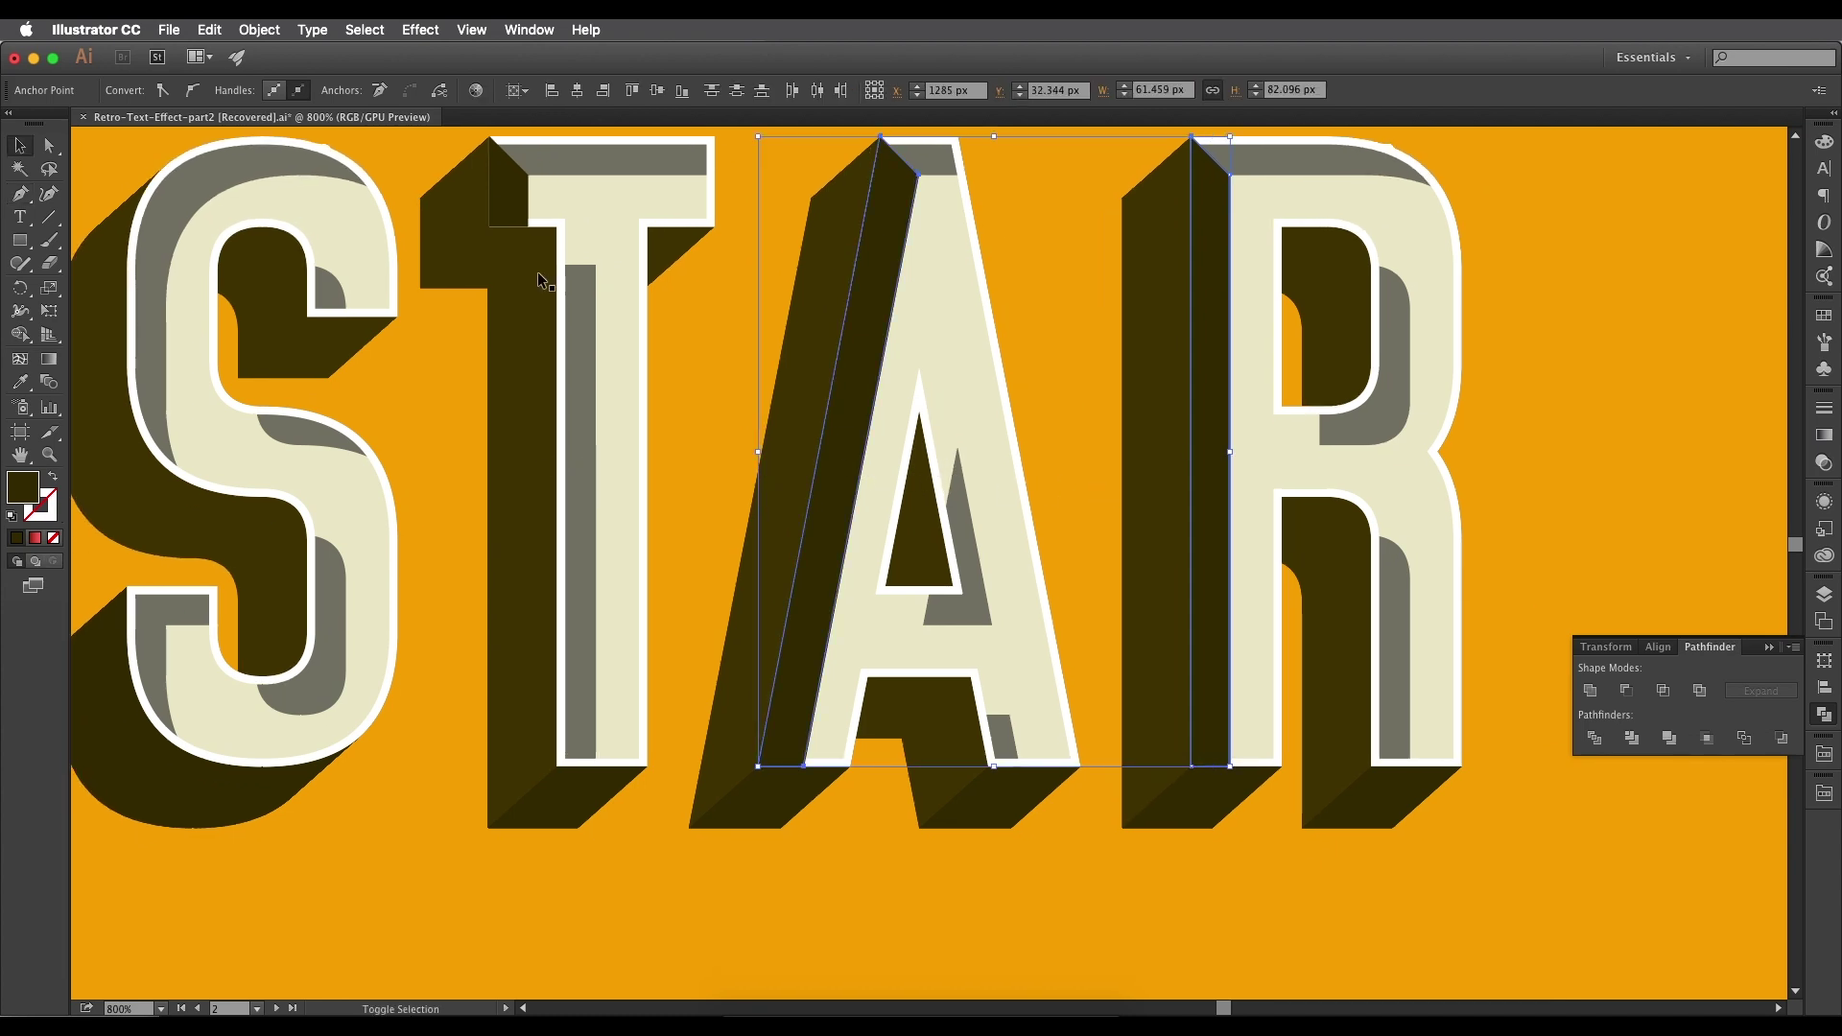
pyautogui.keyDown('shift'); pyautogui.click(518, 203); pyautogui.keyUp('shift')
pyautogui.scroll(3, 625, 238)
pyautogui.moveTo(627, 242); pyautogui.dragTo(859, 621)
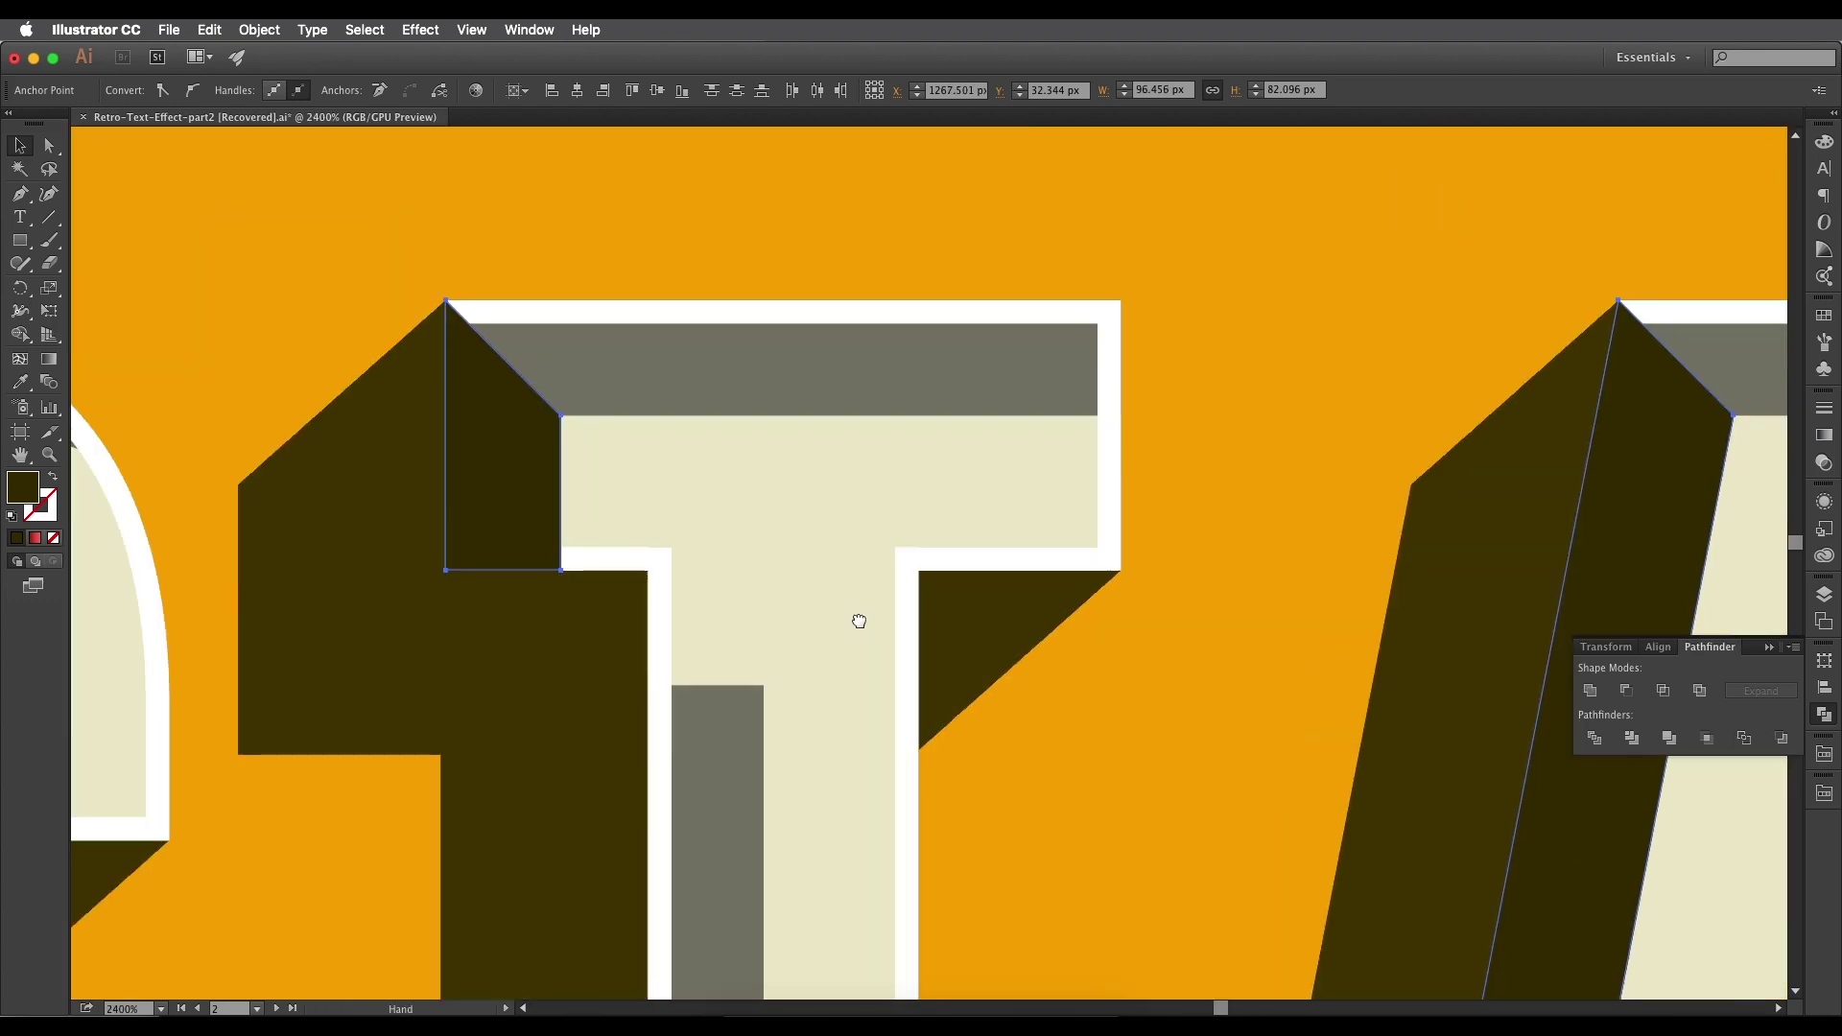
# Recolour the three selected shapes with the lighter grey sampled from the left inner shading of the reference artwork's R.
pyautogui.press('i')
pyautogui.click(839, 413)
pyautogui.scroll(-5, 831, 427)
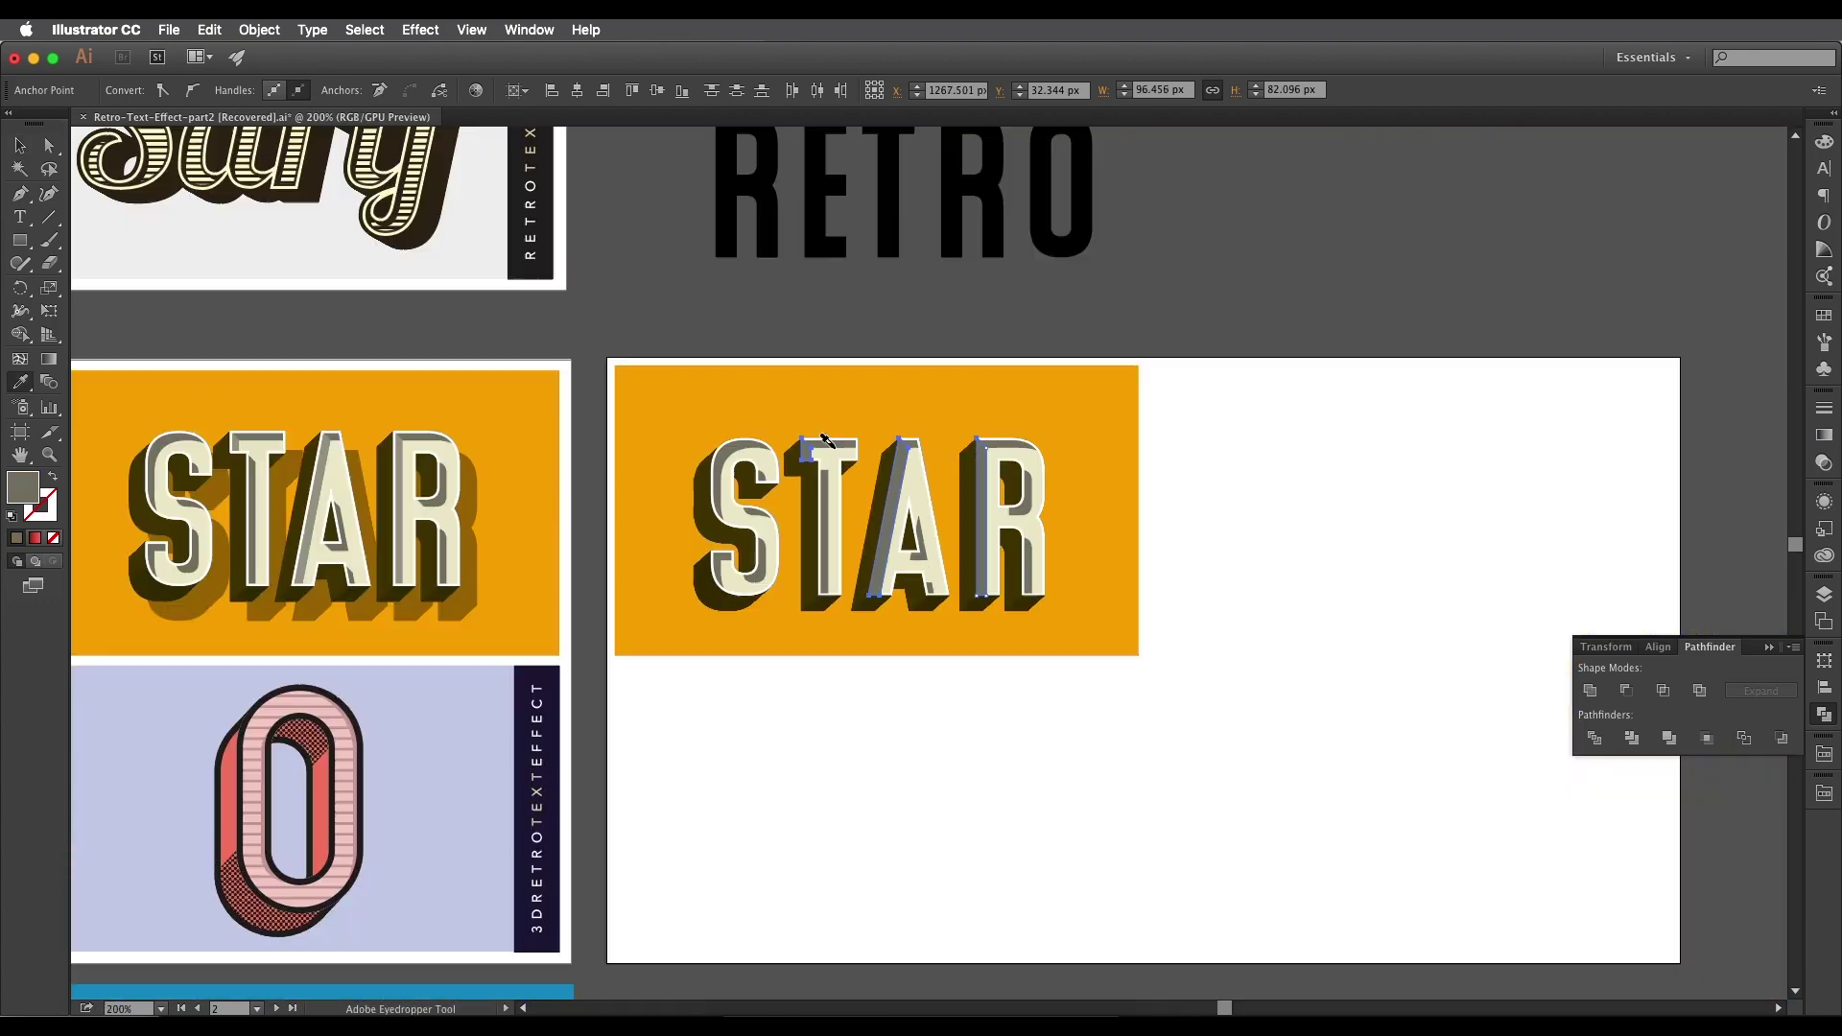
pyautogui.hscroll(-3, 768, 441)
pyautogui.scroll(2, 707, 440)
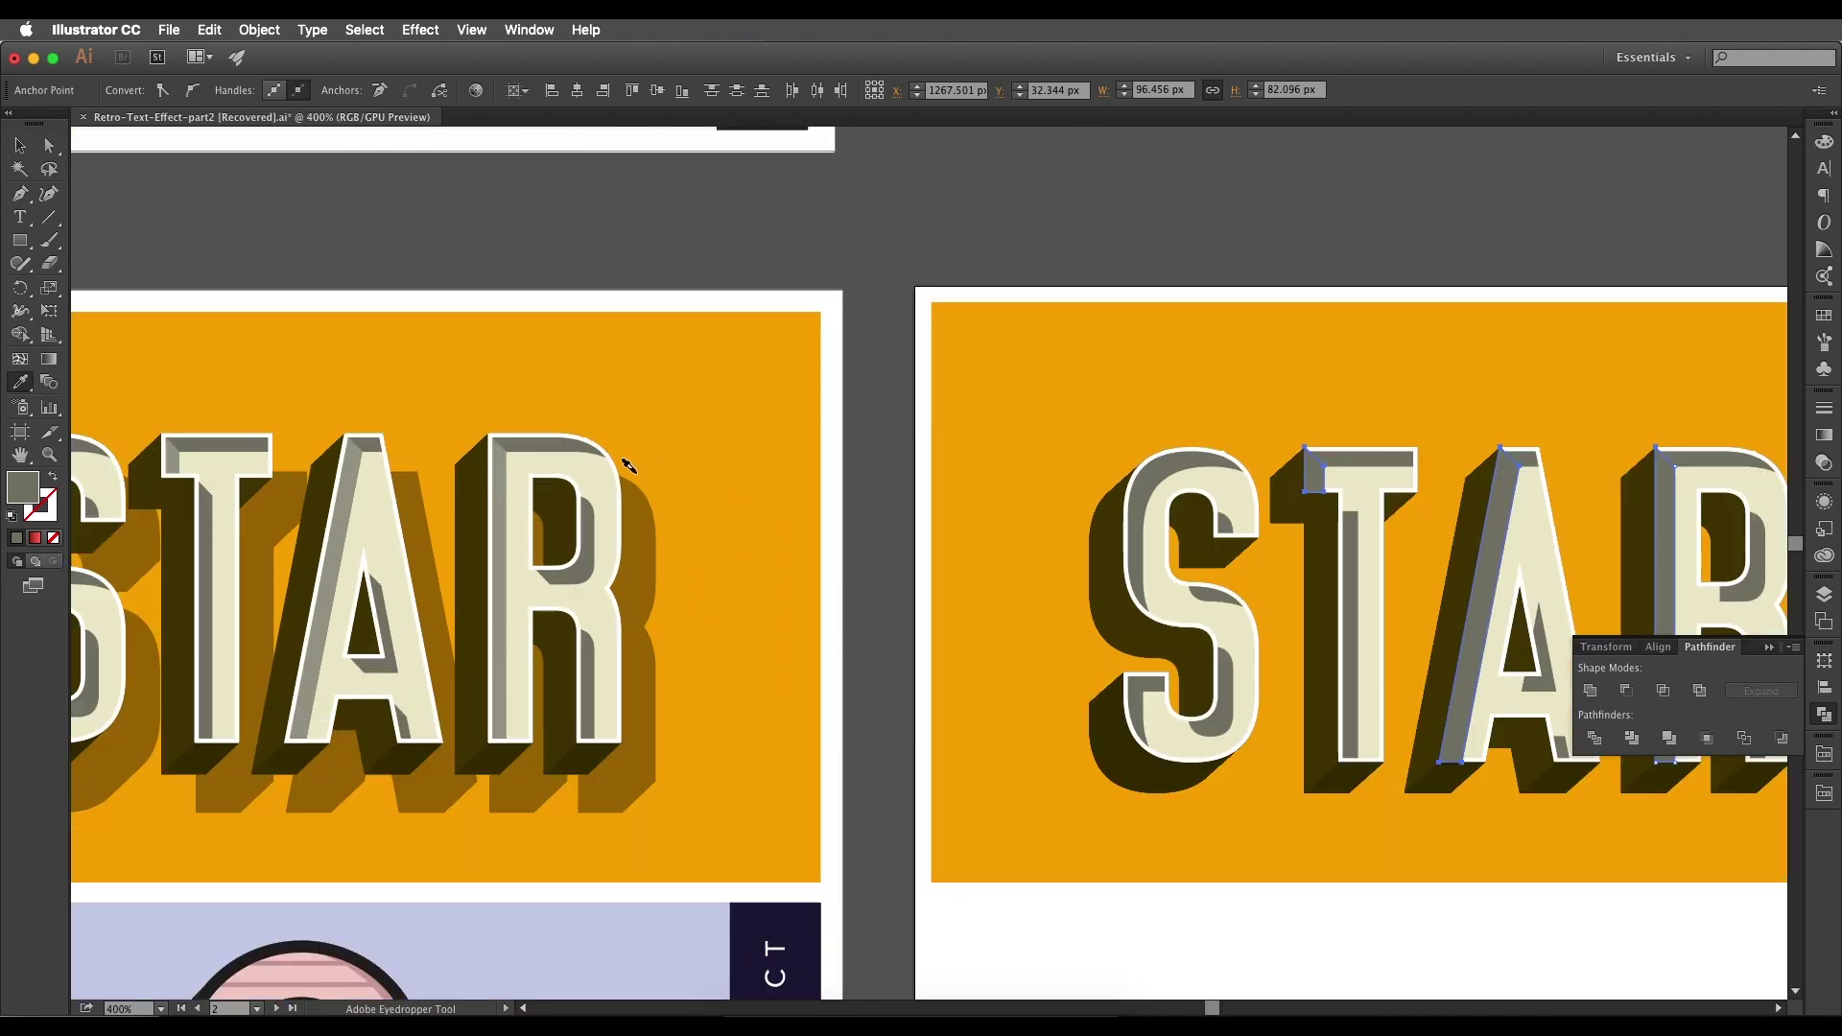
pyautogui.hscroll(-3, 691, 480)
pyautogui.scroll(2, 707, 473)
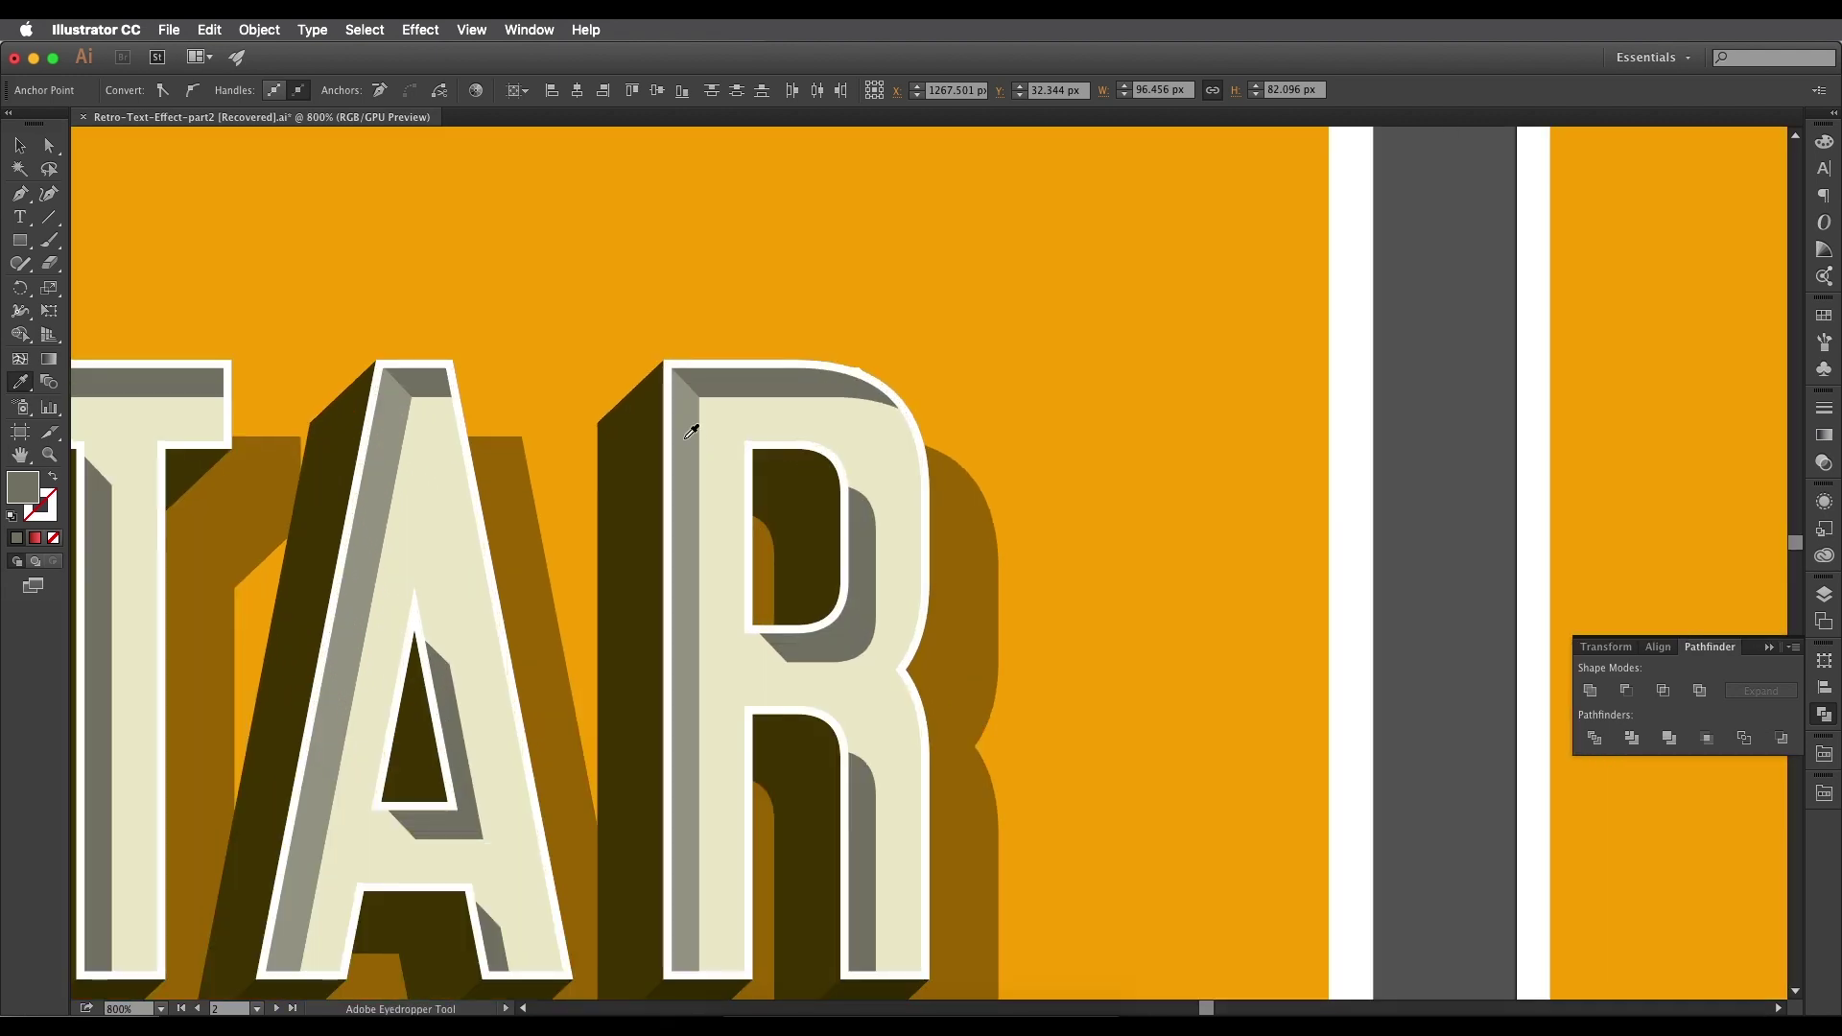
pyautogui.click(689, 434)
# Make the three selected shapes' grey fill slightly lighter than #9d9b8d in the Color Picker.
pyautogui.doubleClick(29, 496)
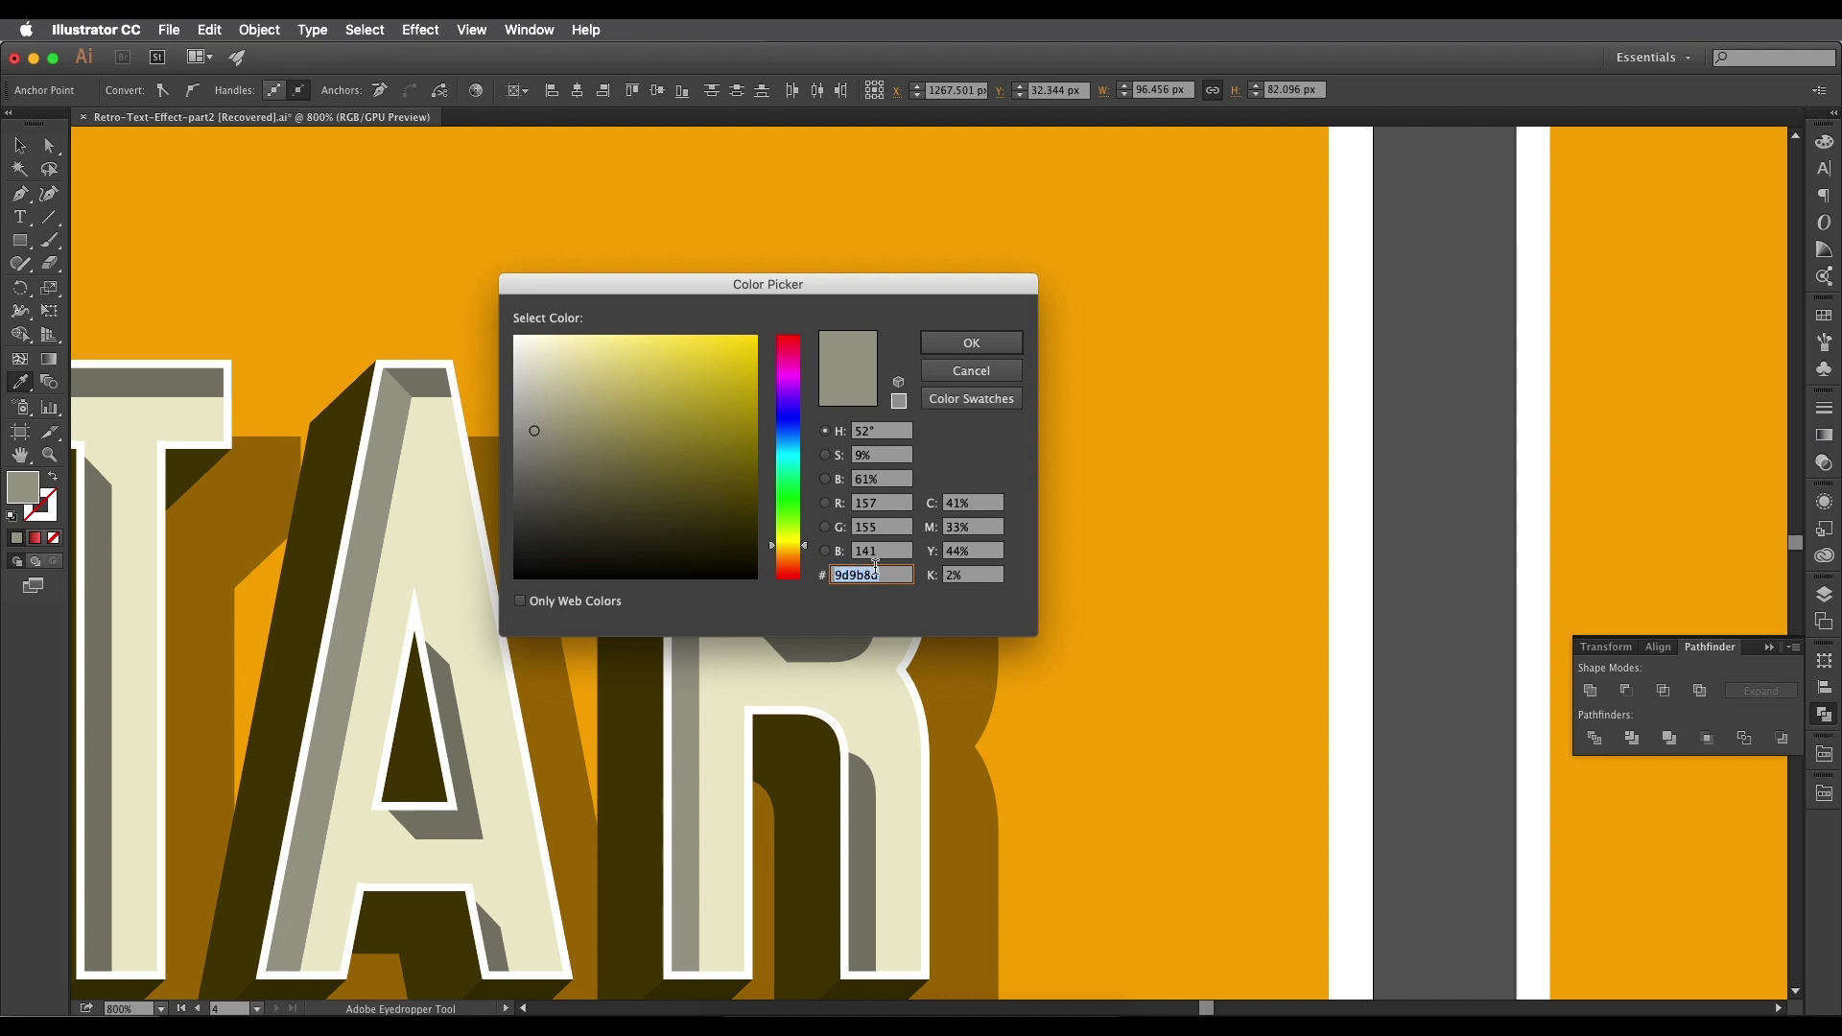
pyautogui.moveTo(777, 290); pyautogui.dragTo(1395, 321)
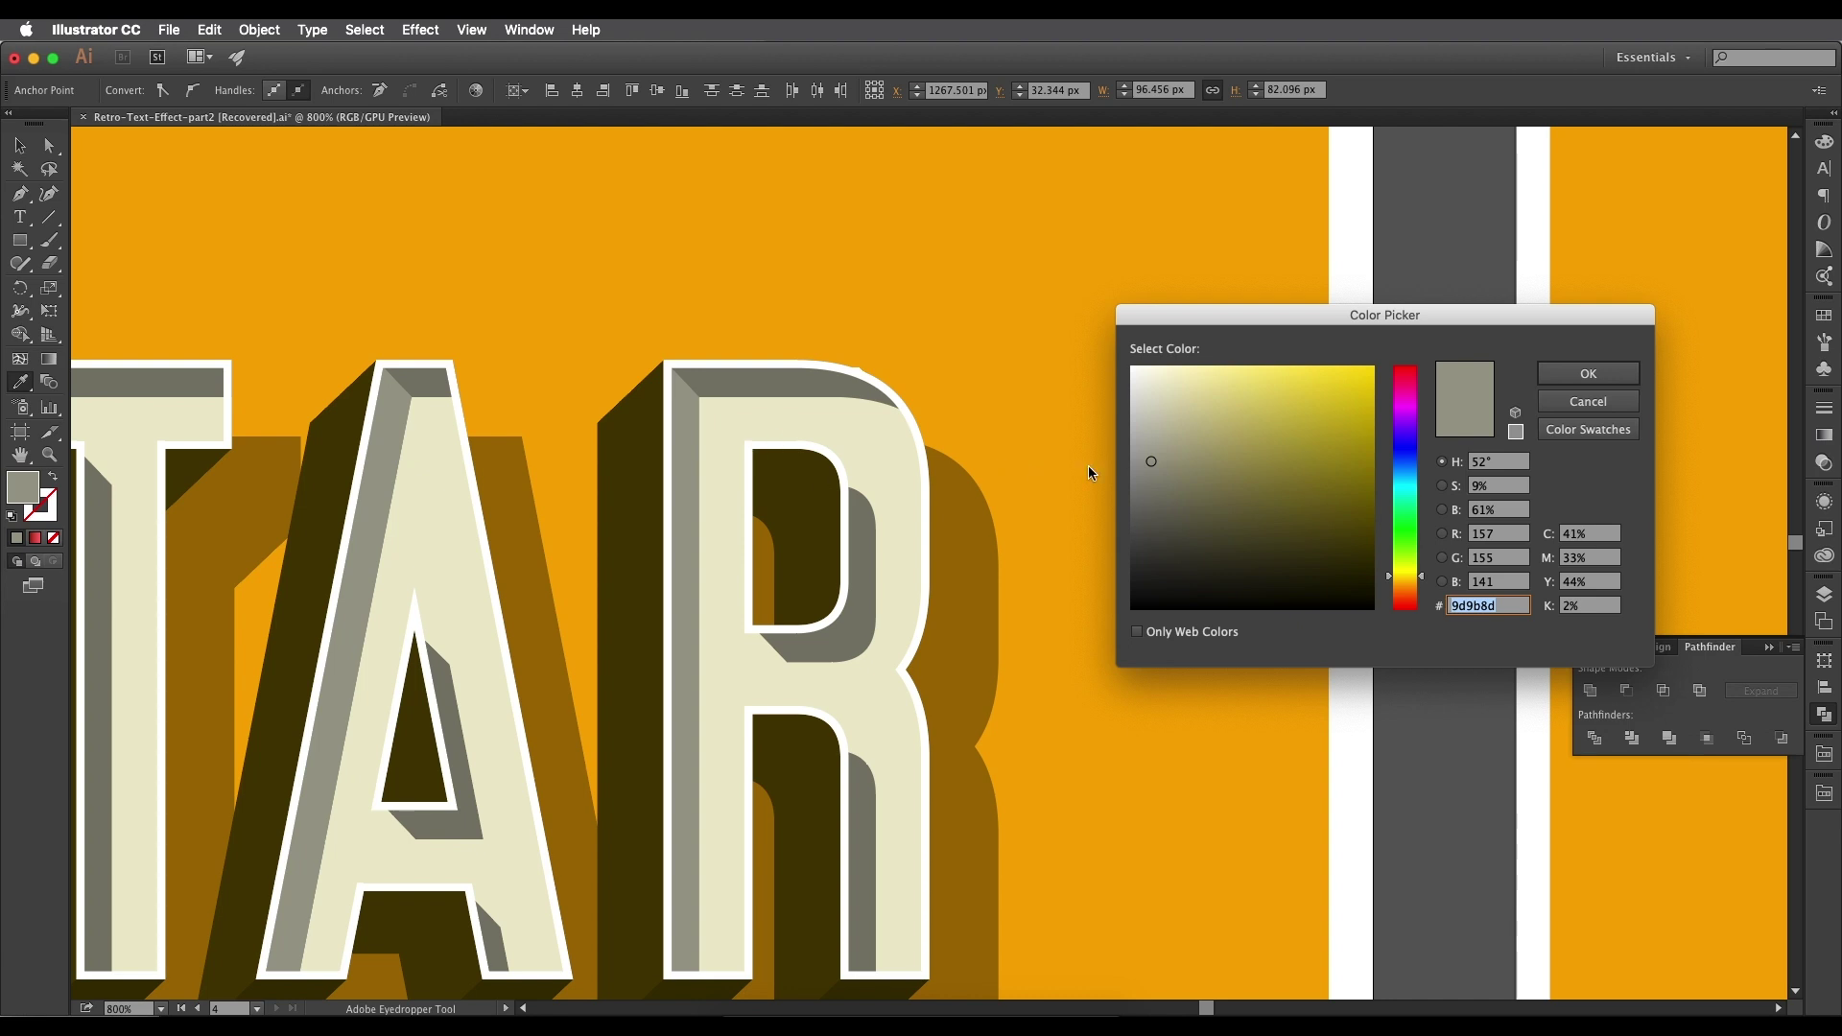
pyautogui.moveTo(1152, 463)
pyautogui.mouseDown()
pyautogui.moveTo(1155, 485)
pyautogui.moveTo(1155, 453)
pyautogui.mouseUp()
pyautogui.click(1592, 375)
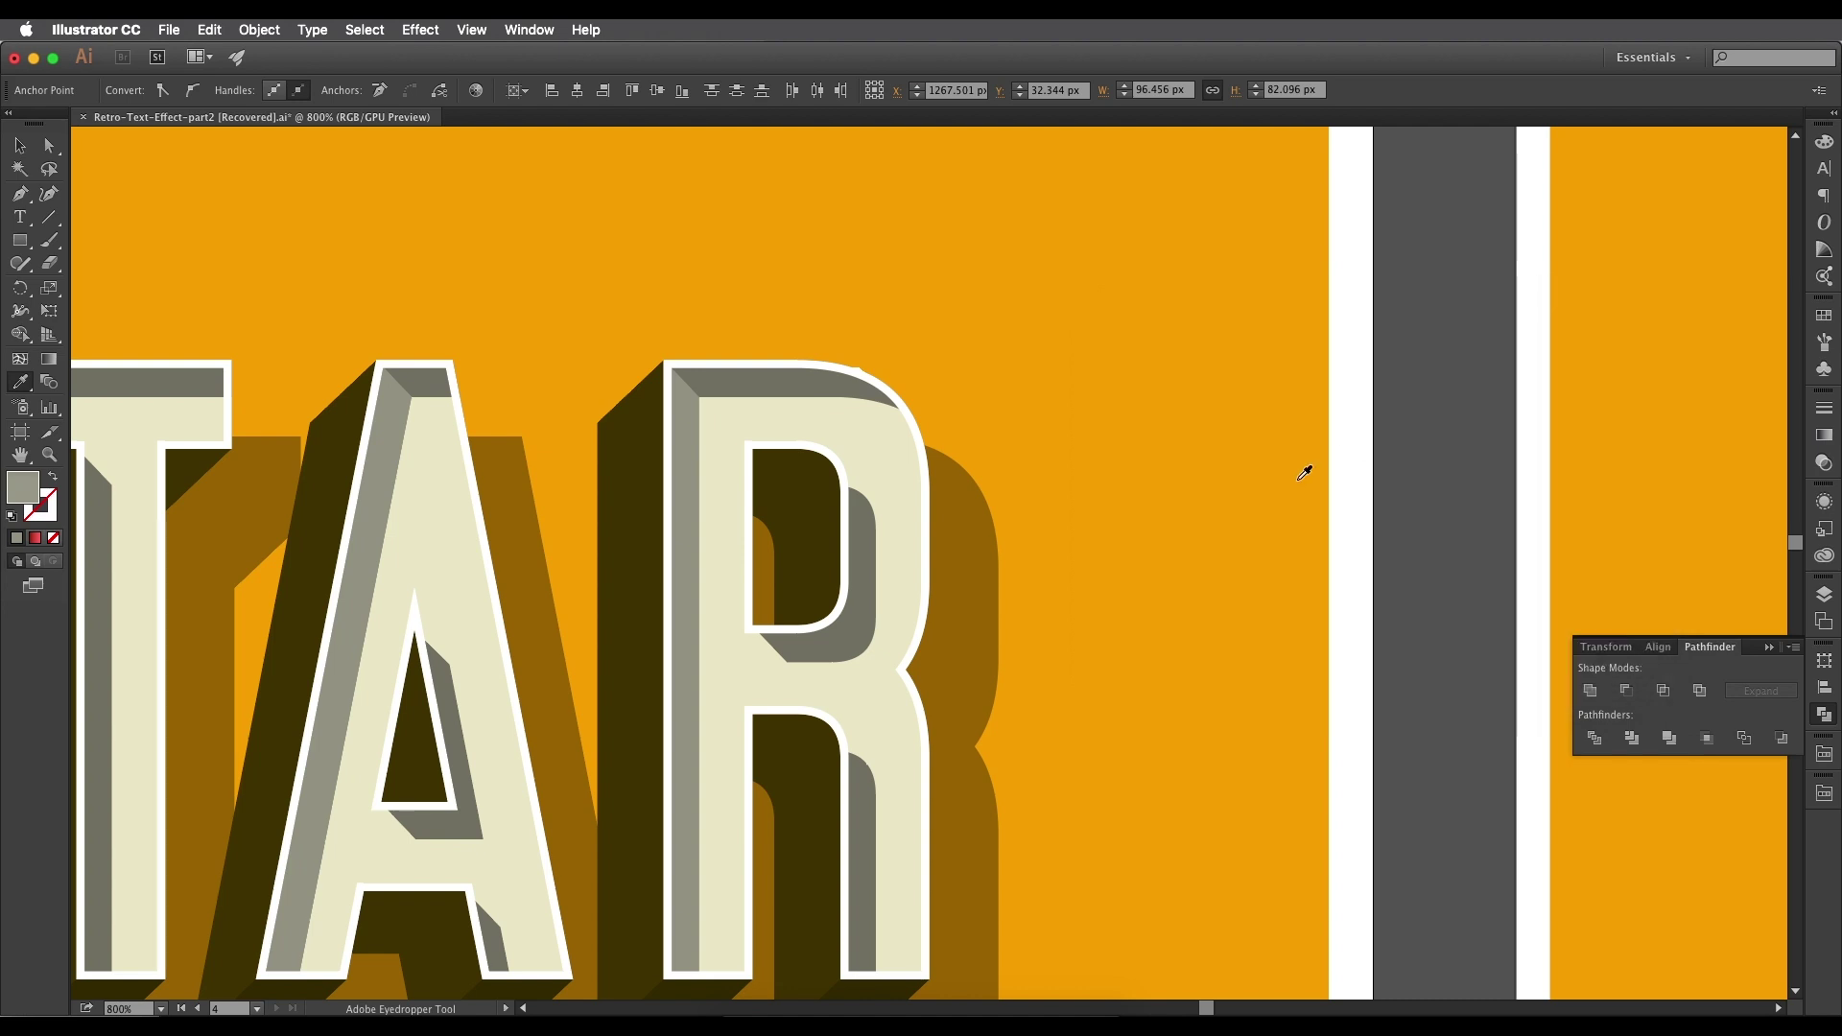
pyautogui.scroll(-4, 1303, 473)
pyautogui.hscroll(10, 1303, 473)
pyautogui.scroll(4, 832, 505)
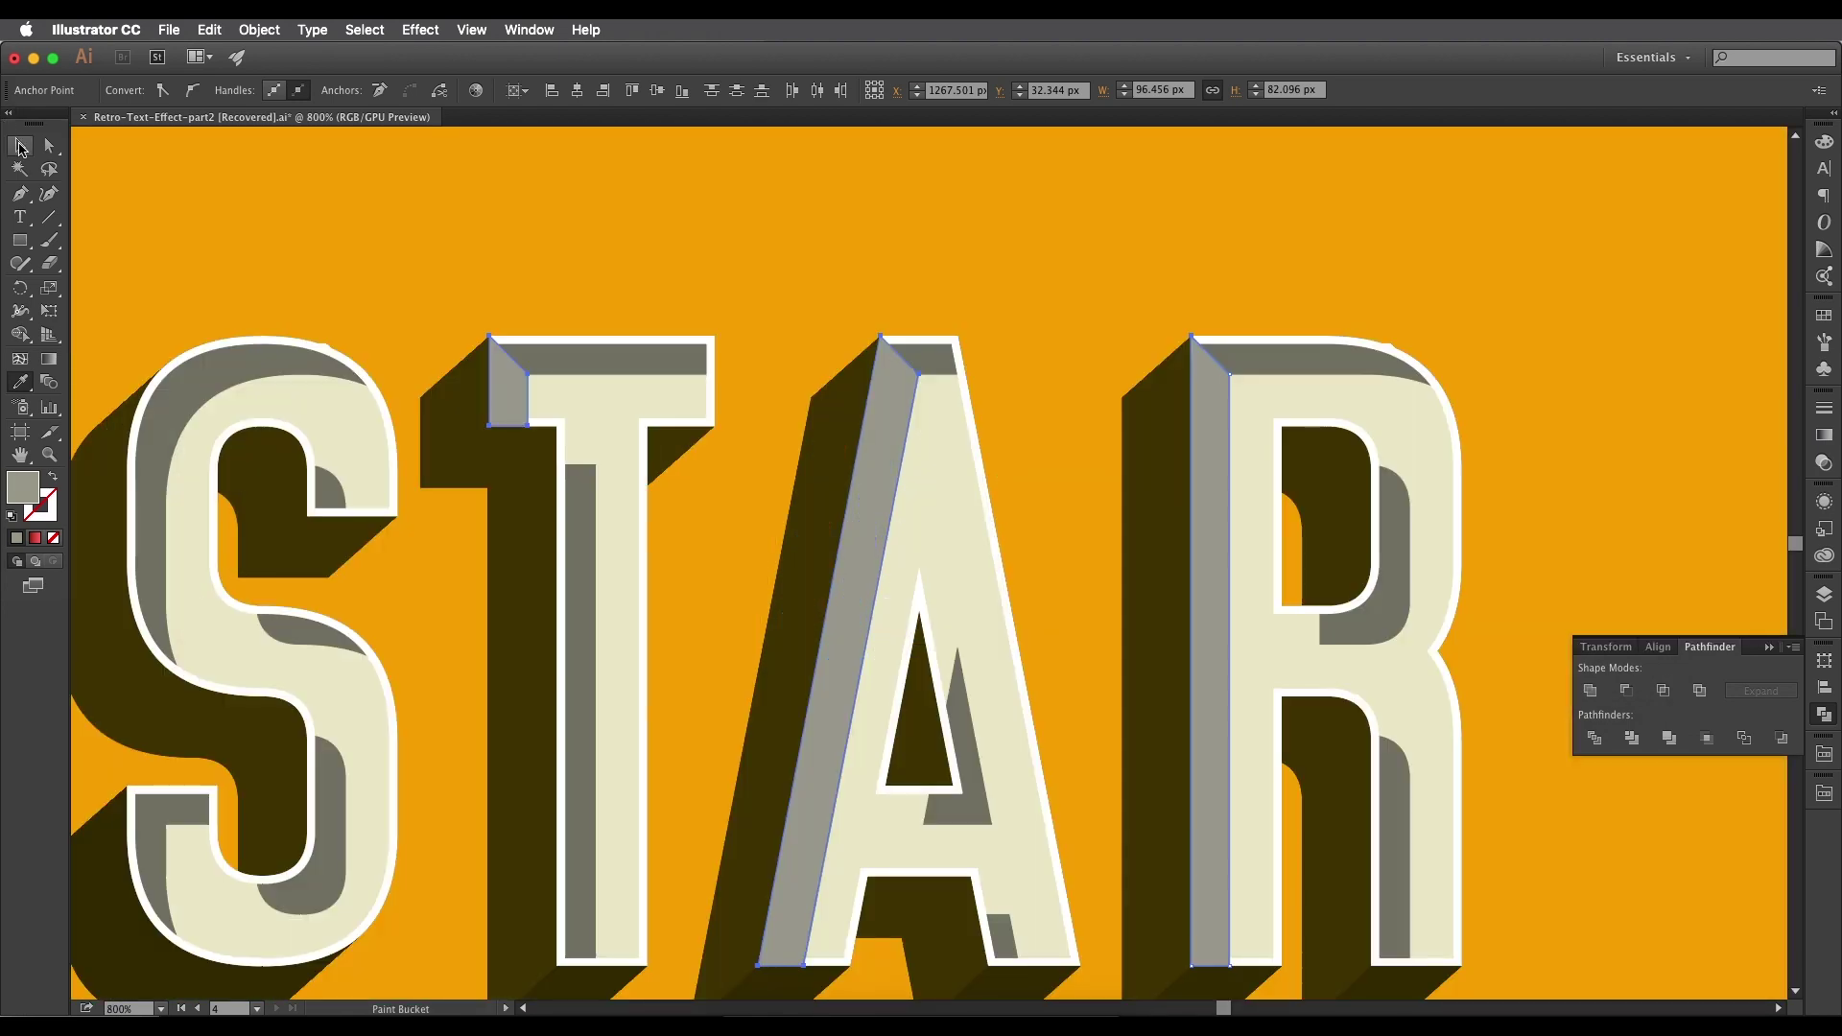
# Send the three light grey shapes backward so they lie behind the white outlines but above the darker grey shading, and deselect them.
pyautogui.click(19, 146)
pyautogui.scroll(-2, 305, 255)
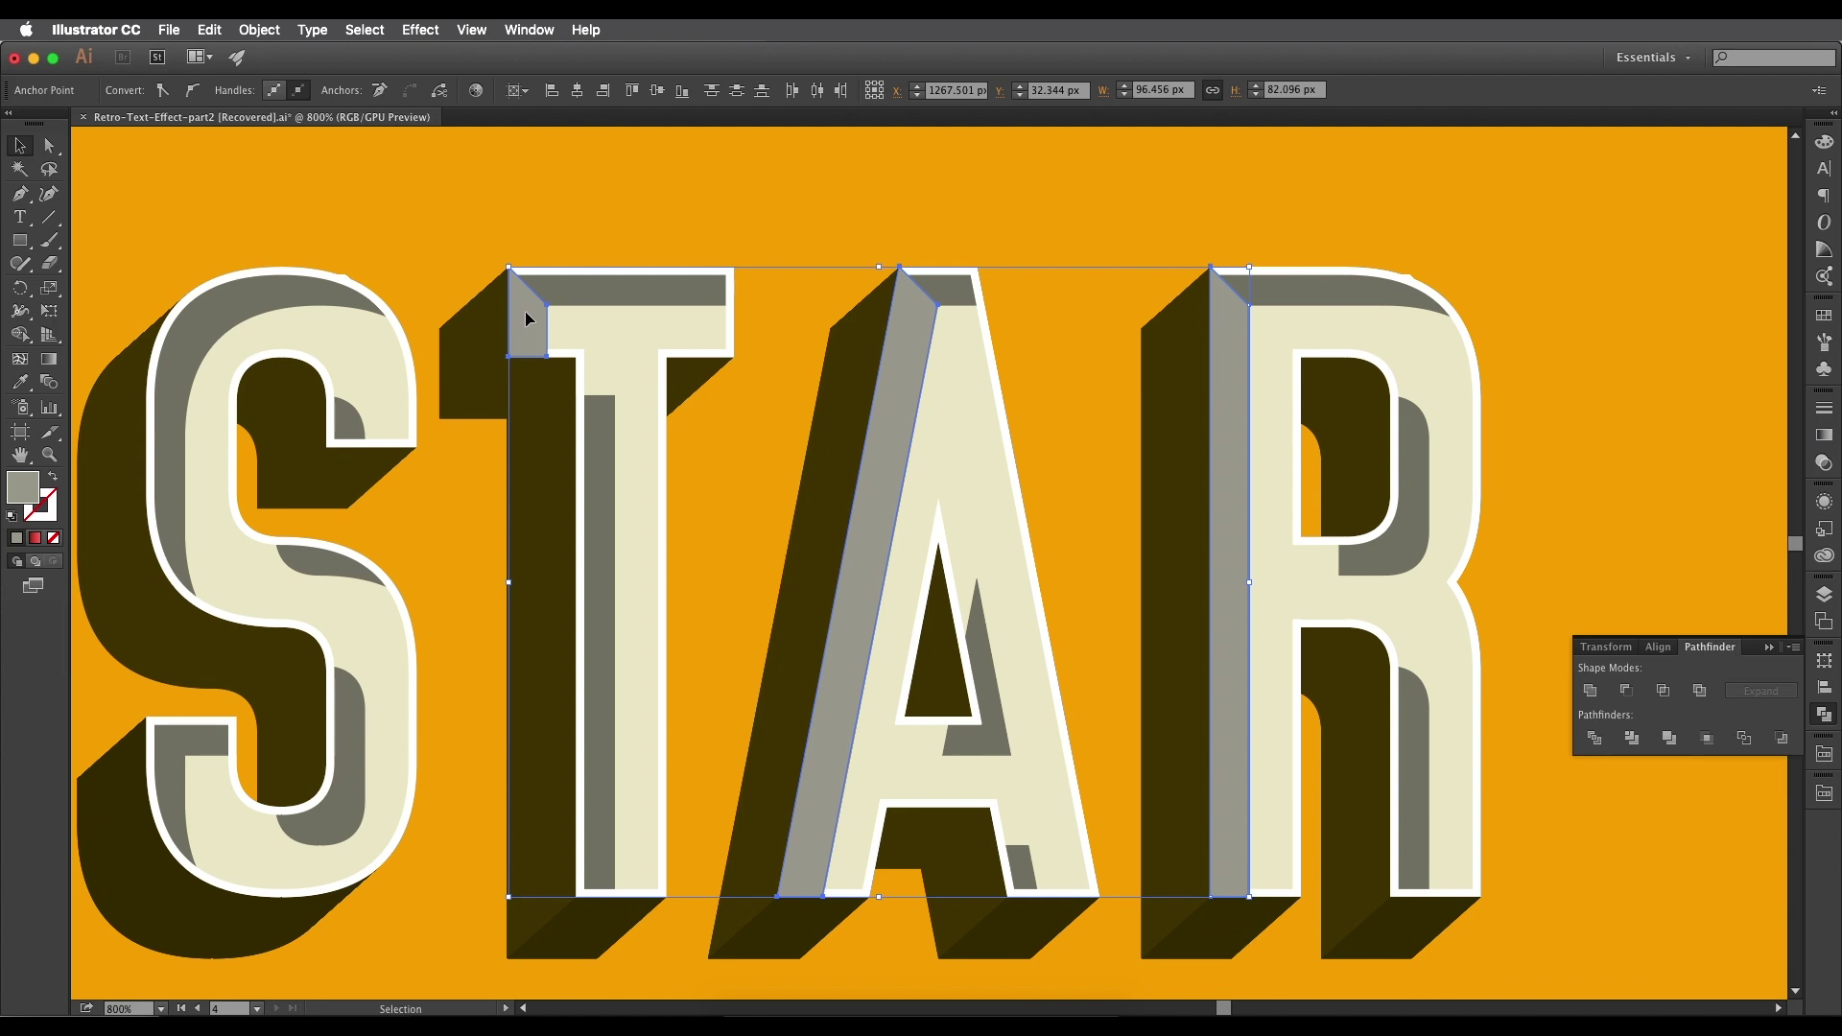
pyautogui.press('a')
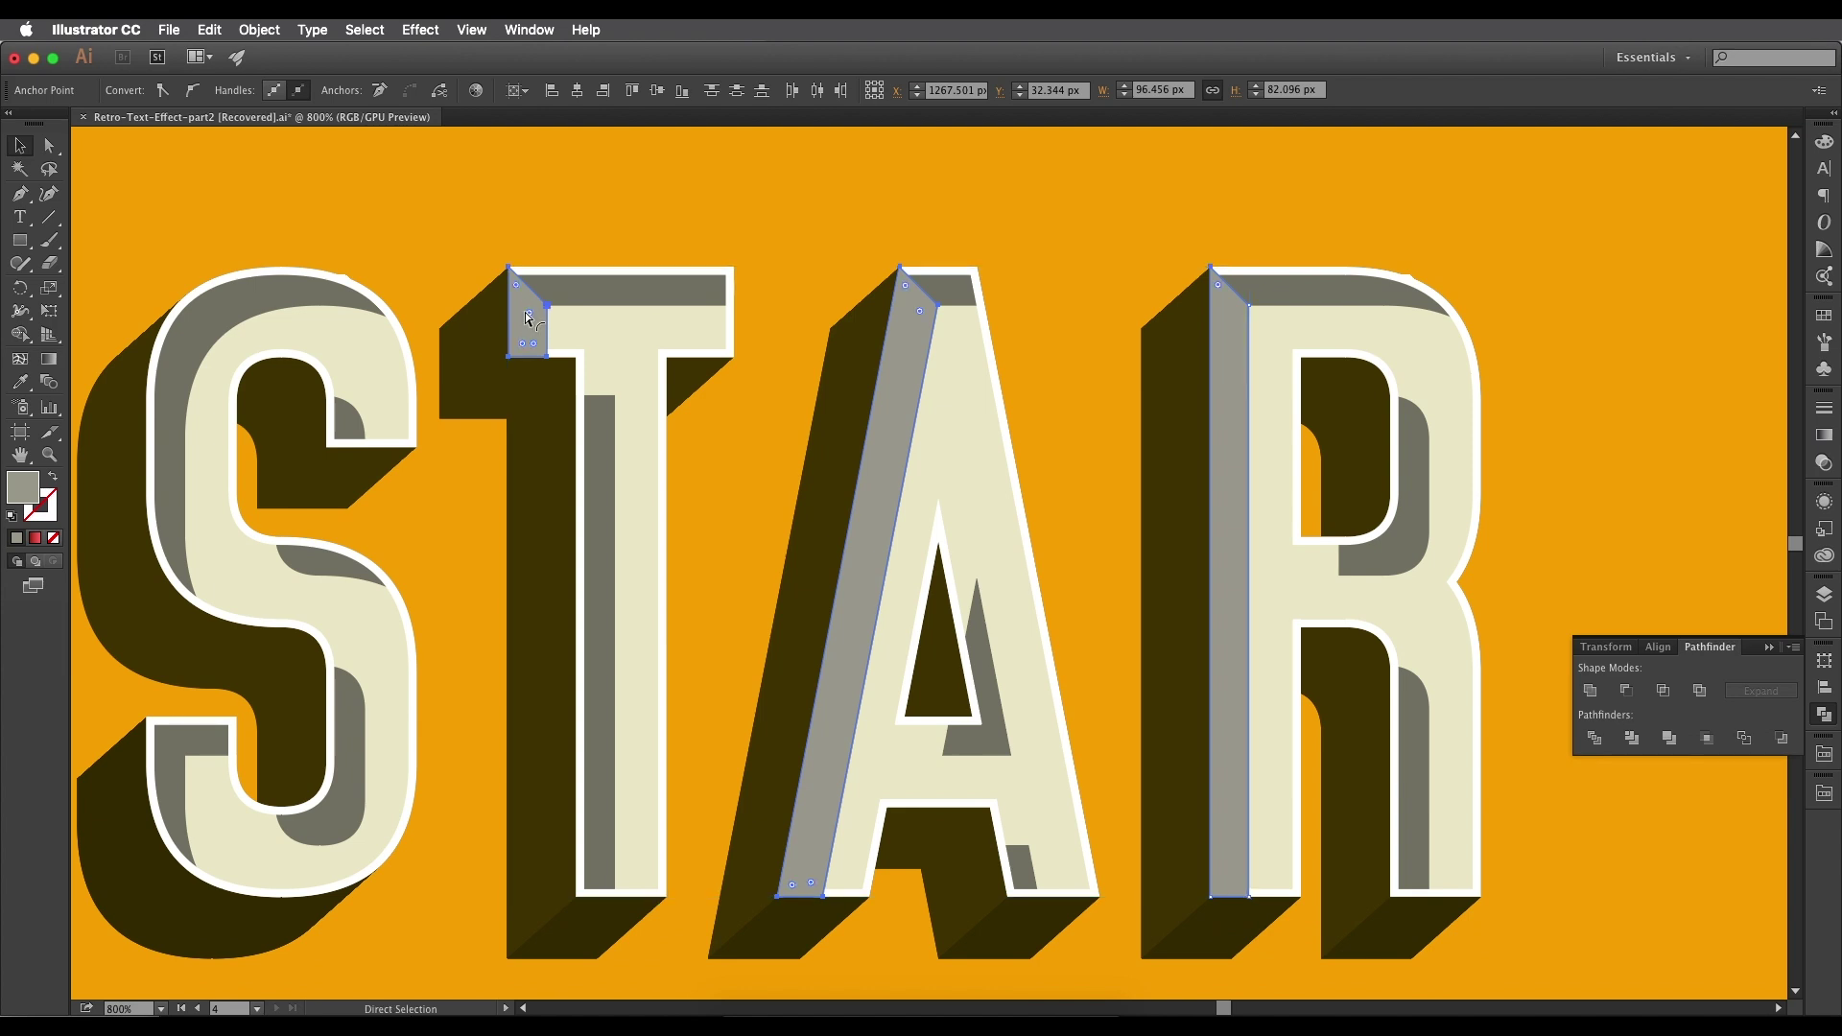
pyautogui.press('super+[')
pyautogui.press('super+[')
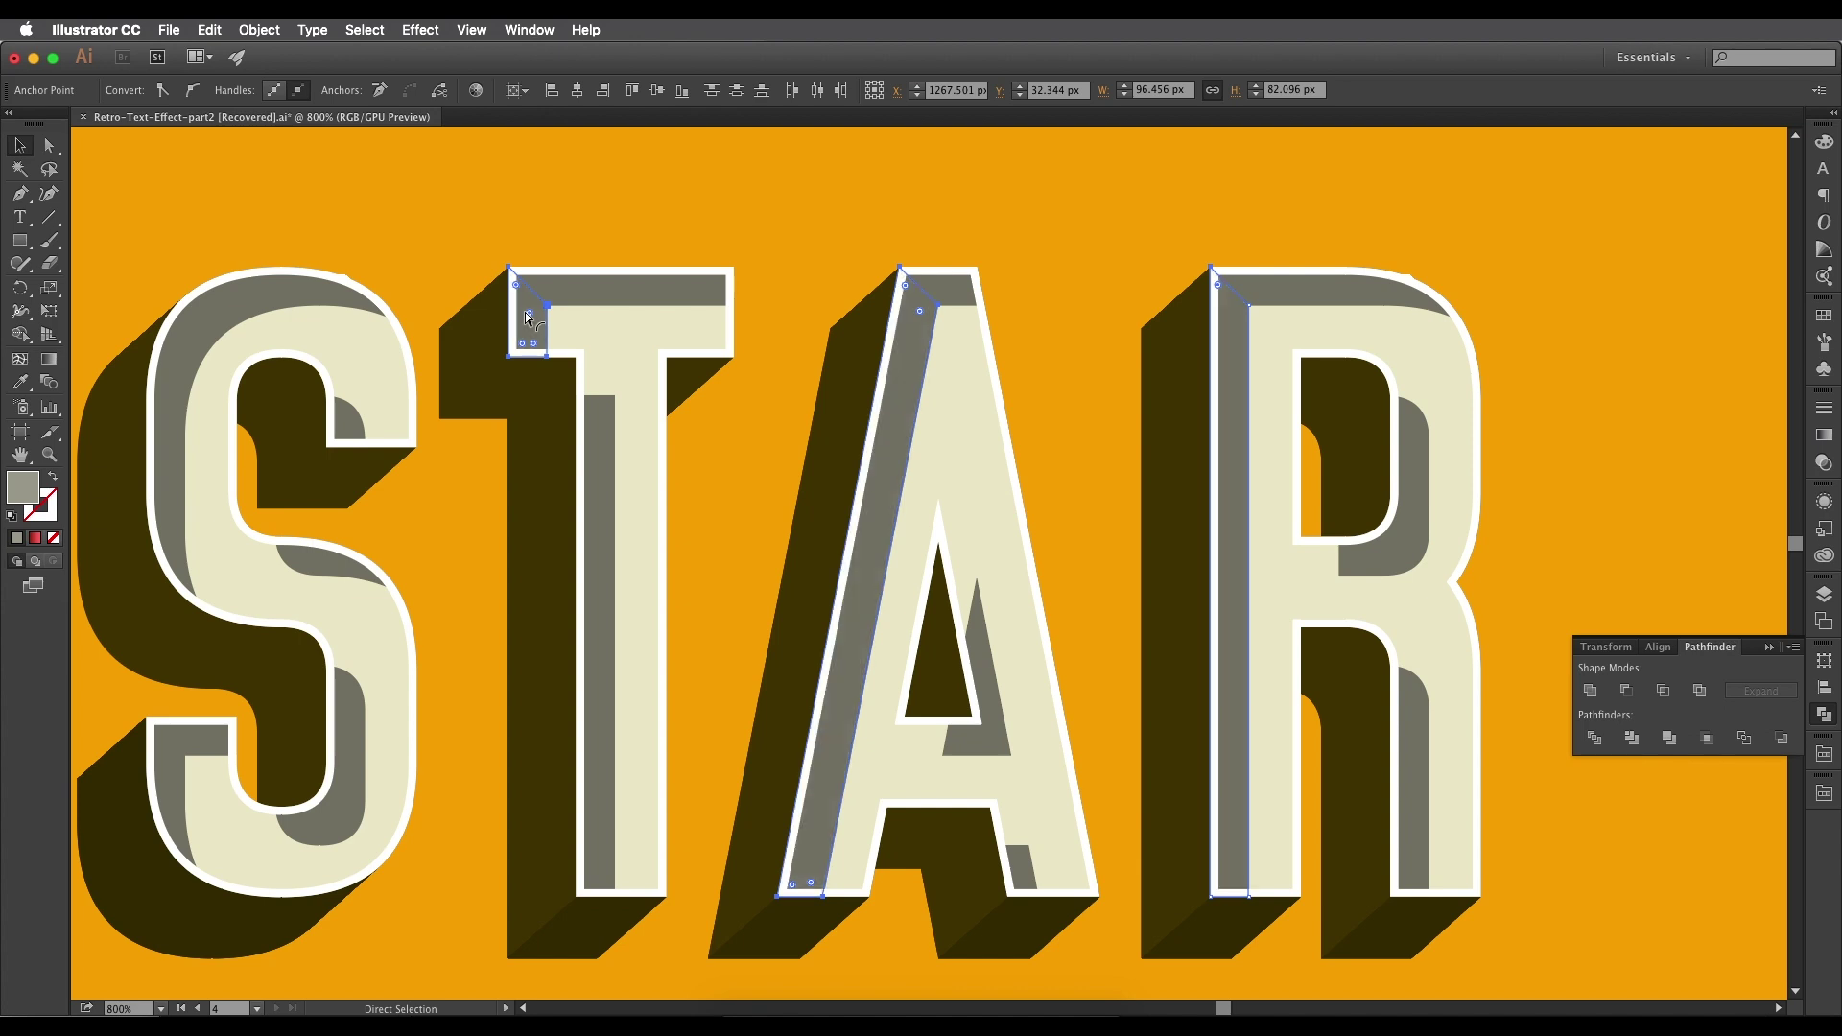
pyautogui.hotkey('ctrl', 'shift', 'z')
pyautogui.hotkey('ctrl', 'z')
pyautogui.hotkey('ctrl', 'shift', 'z')
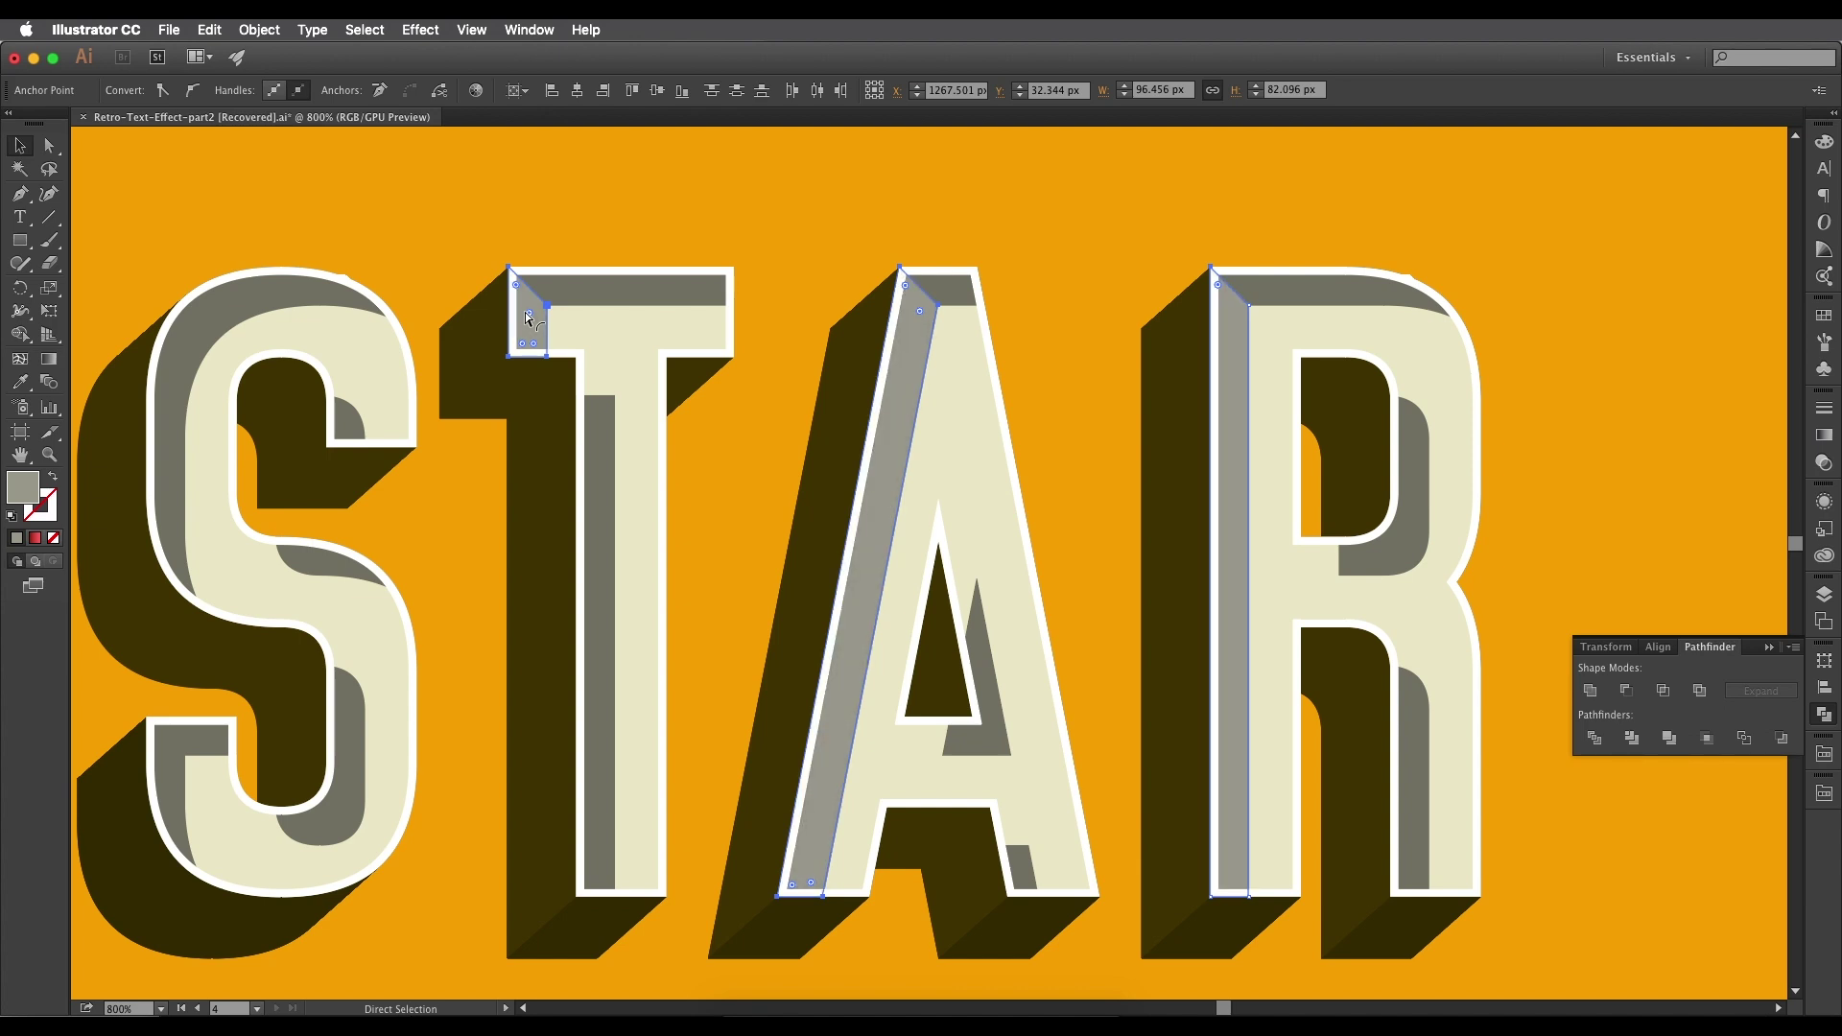
pyautogui.hotkey('ctrl', 'z')
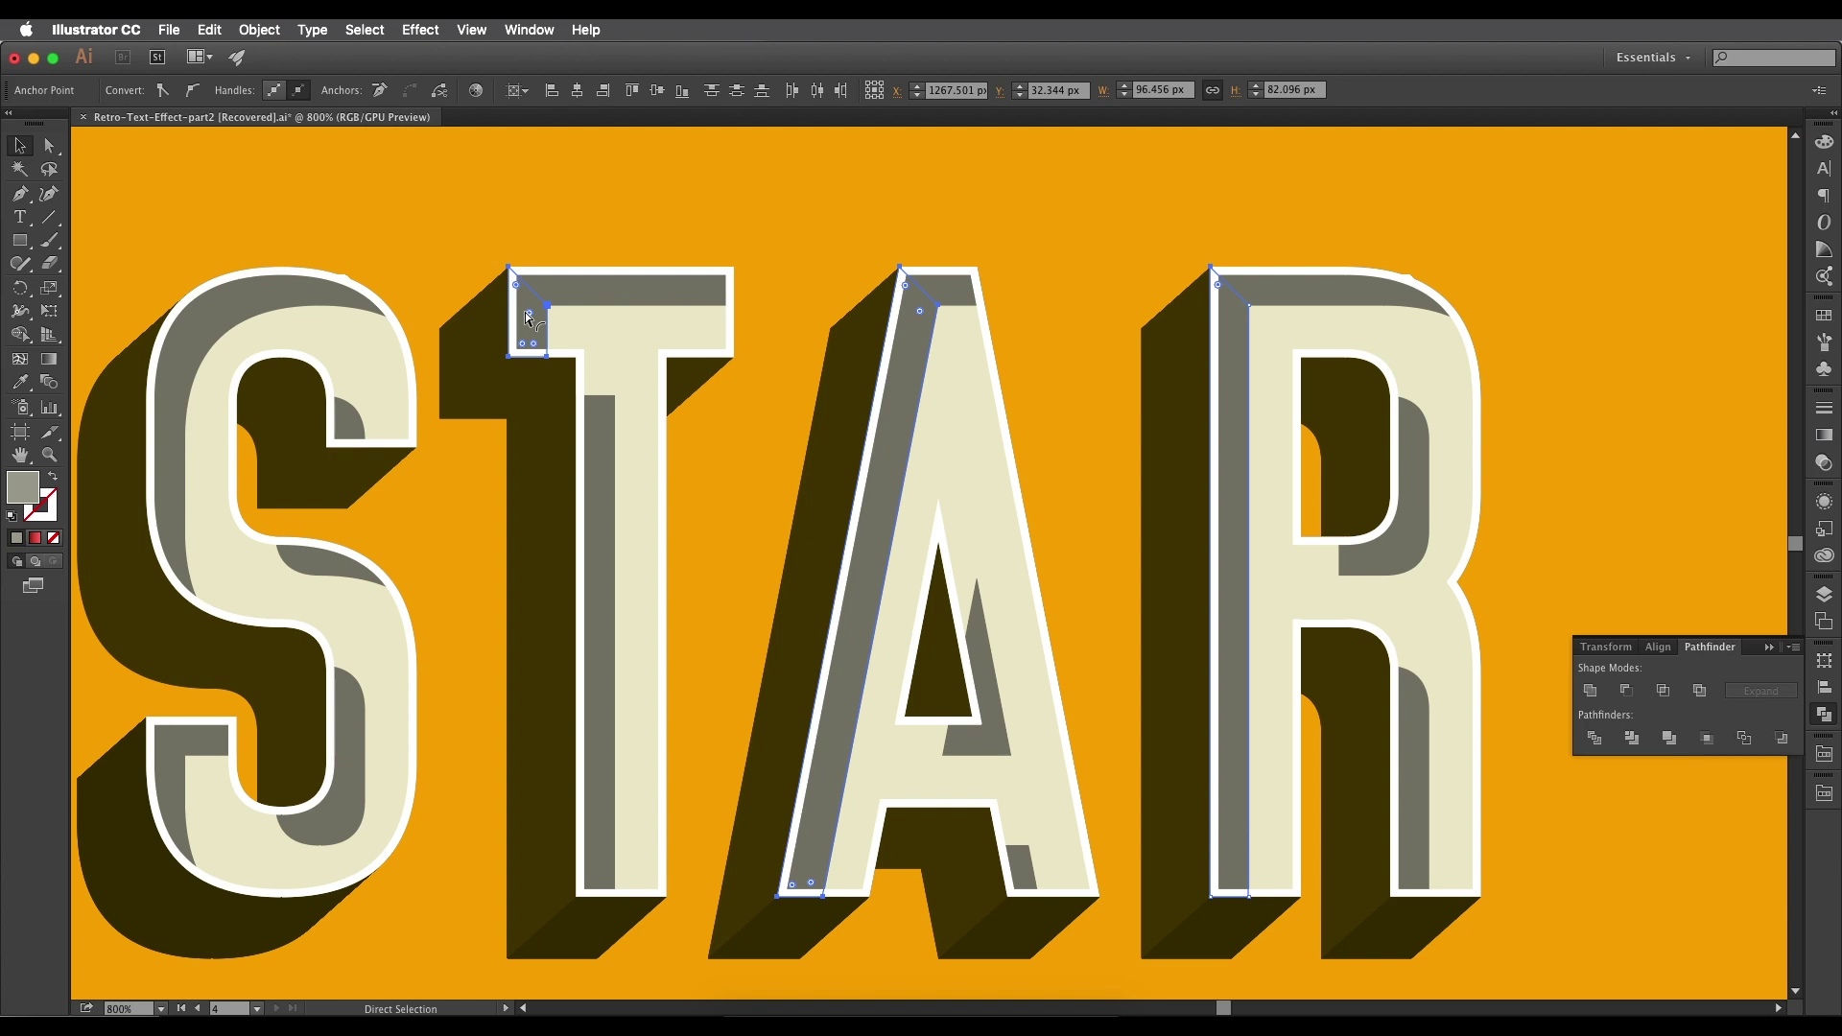
pyautogui.hotkey('ctrl', 'shift', 'z')
pyautogui.hotkey('ctrl', 'z')
pyautogui.hotkey('ctrl', 'shift', 'z')
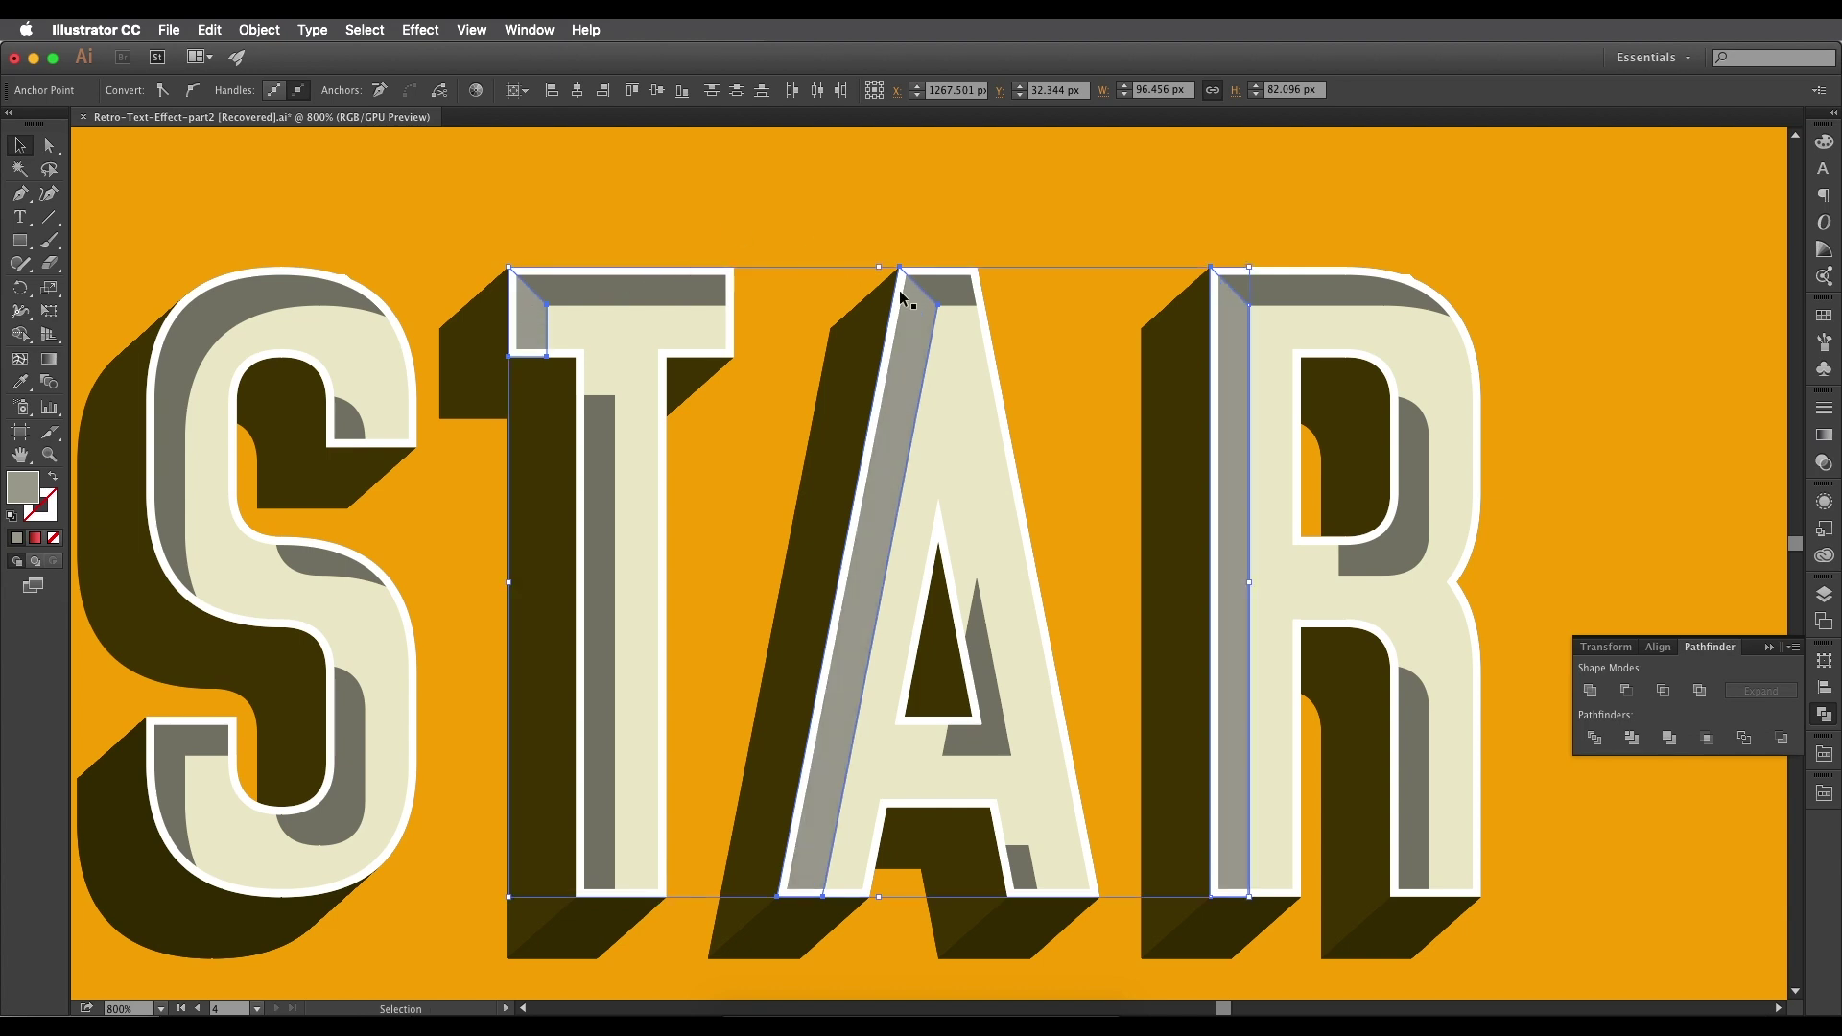
pyautogui.click(902, 229)
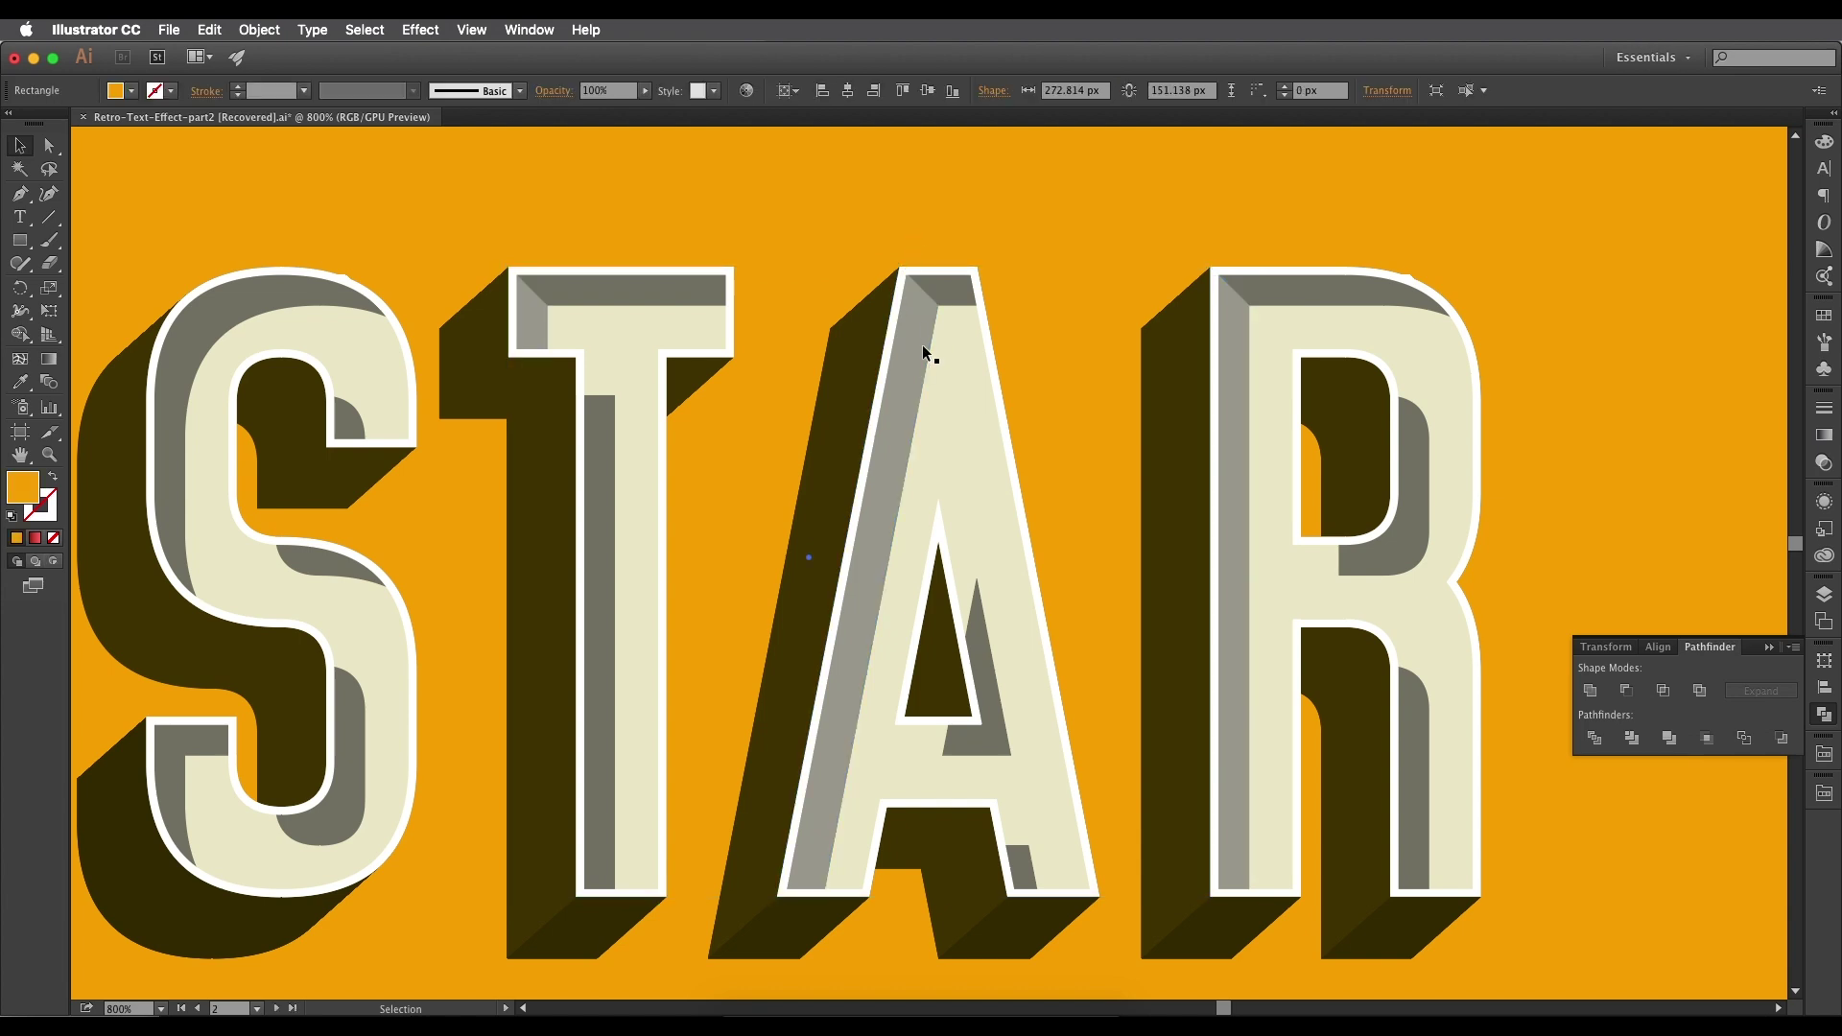
# Move the upper left anchor of the T's stem shading up to the outline's inner corner to give the shading a mitred end.
pyautogui.scroll(-1, 923, 345)
pyautogui.moveTo(921, 518); pyautogui.dragTo(1033, 637)
pyautogui.scroll(-2, 873, 456)
pyautogui.scroll(3, 868, 465)
pyautogui.scroll(3, 893, 451)
pyautogui.scroll(-2, 946, 563)
pyautogui.moveTo(856, 536); pyautogui.dragTo(1056, 610)
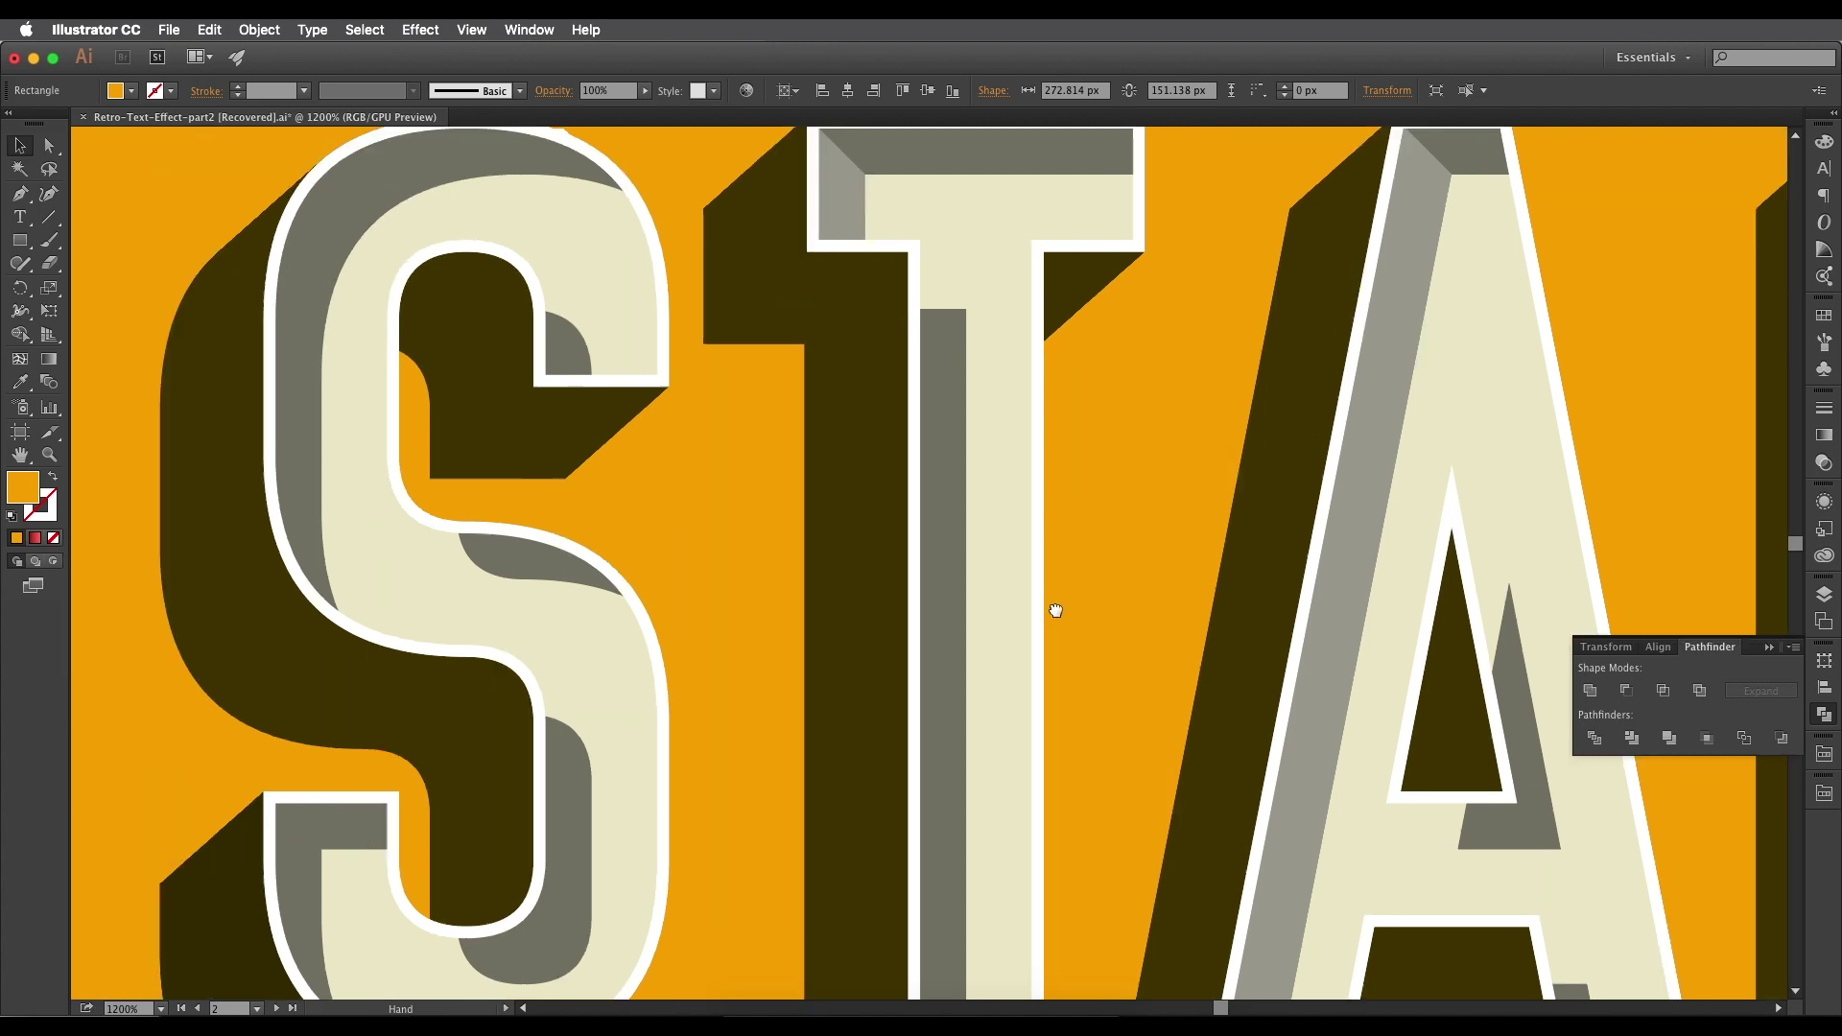
pyautogui.moveTo(958, 445); pyautogui.dragTo(880, 594)
pyautogui.scroll(2, 862, 487)
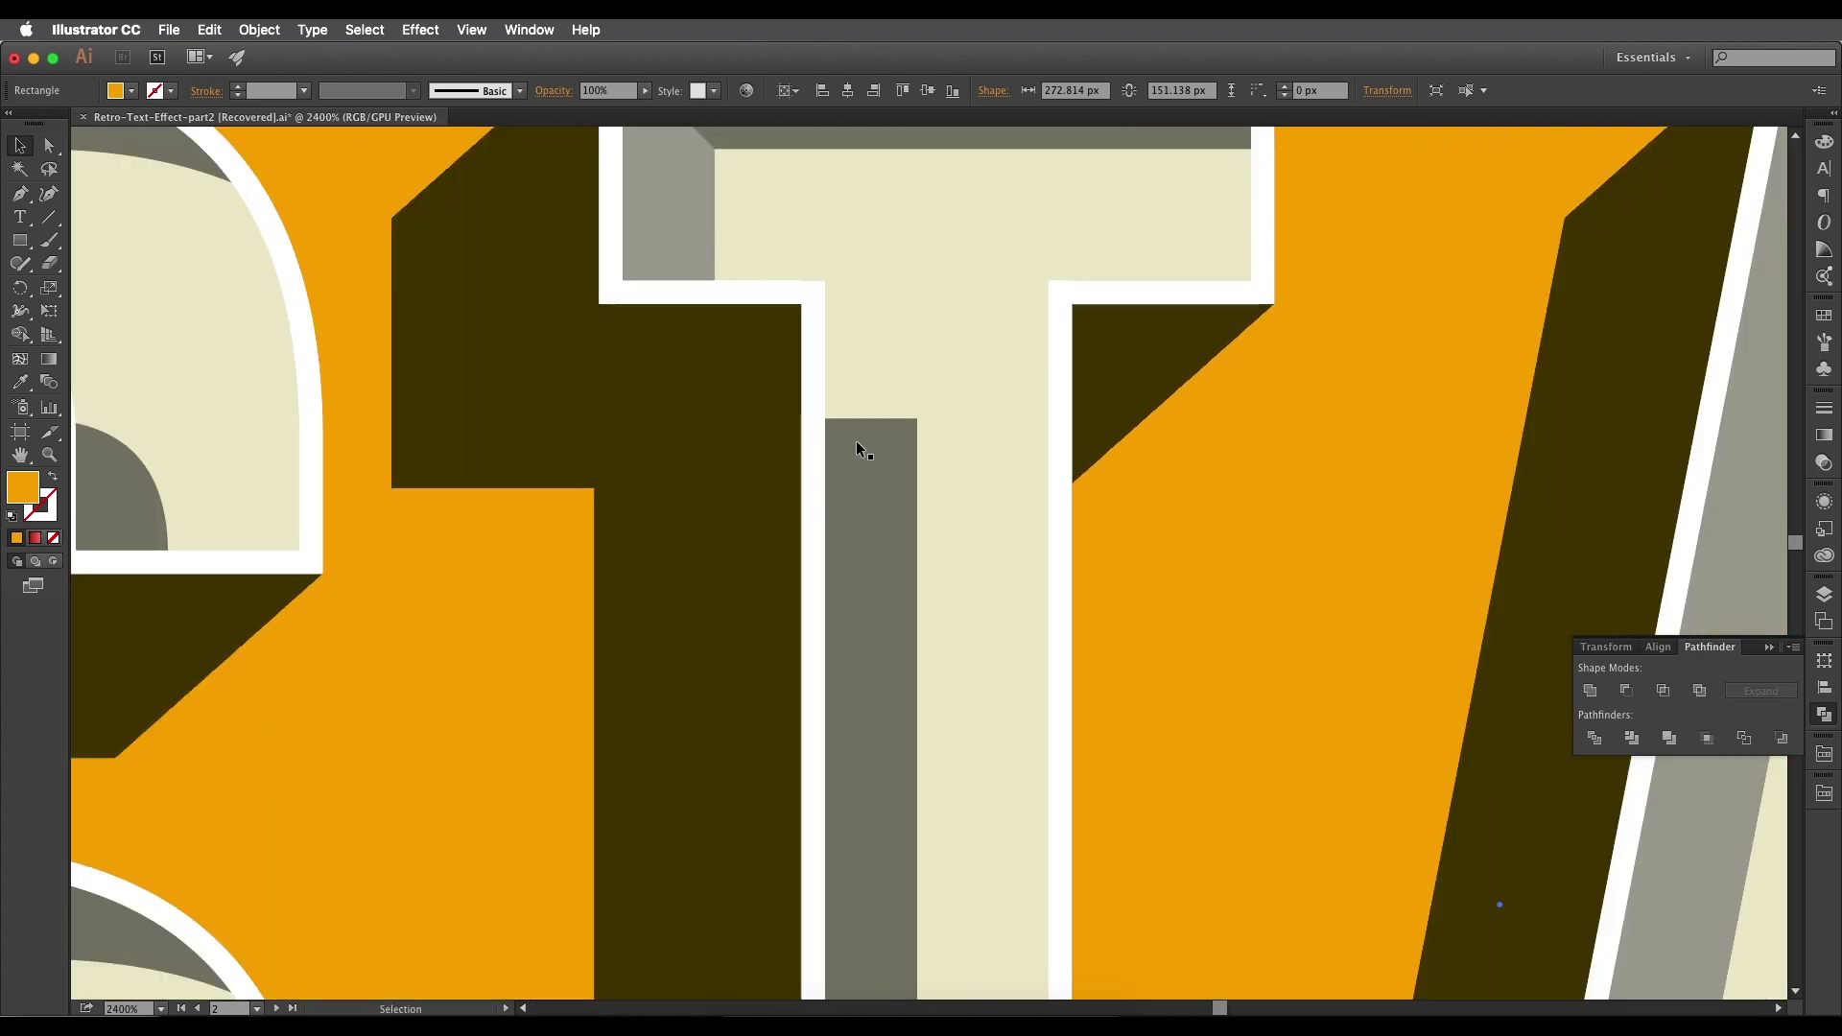
pyautogui.scroll(3, 844, 455)
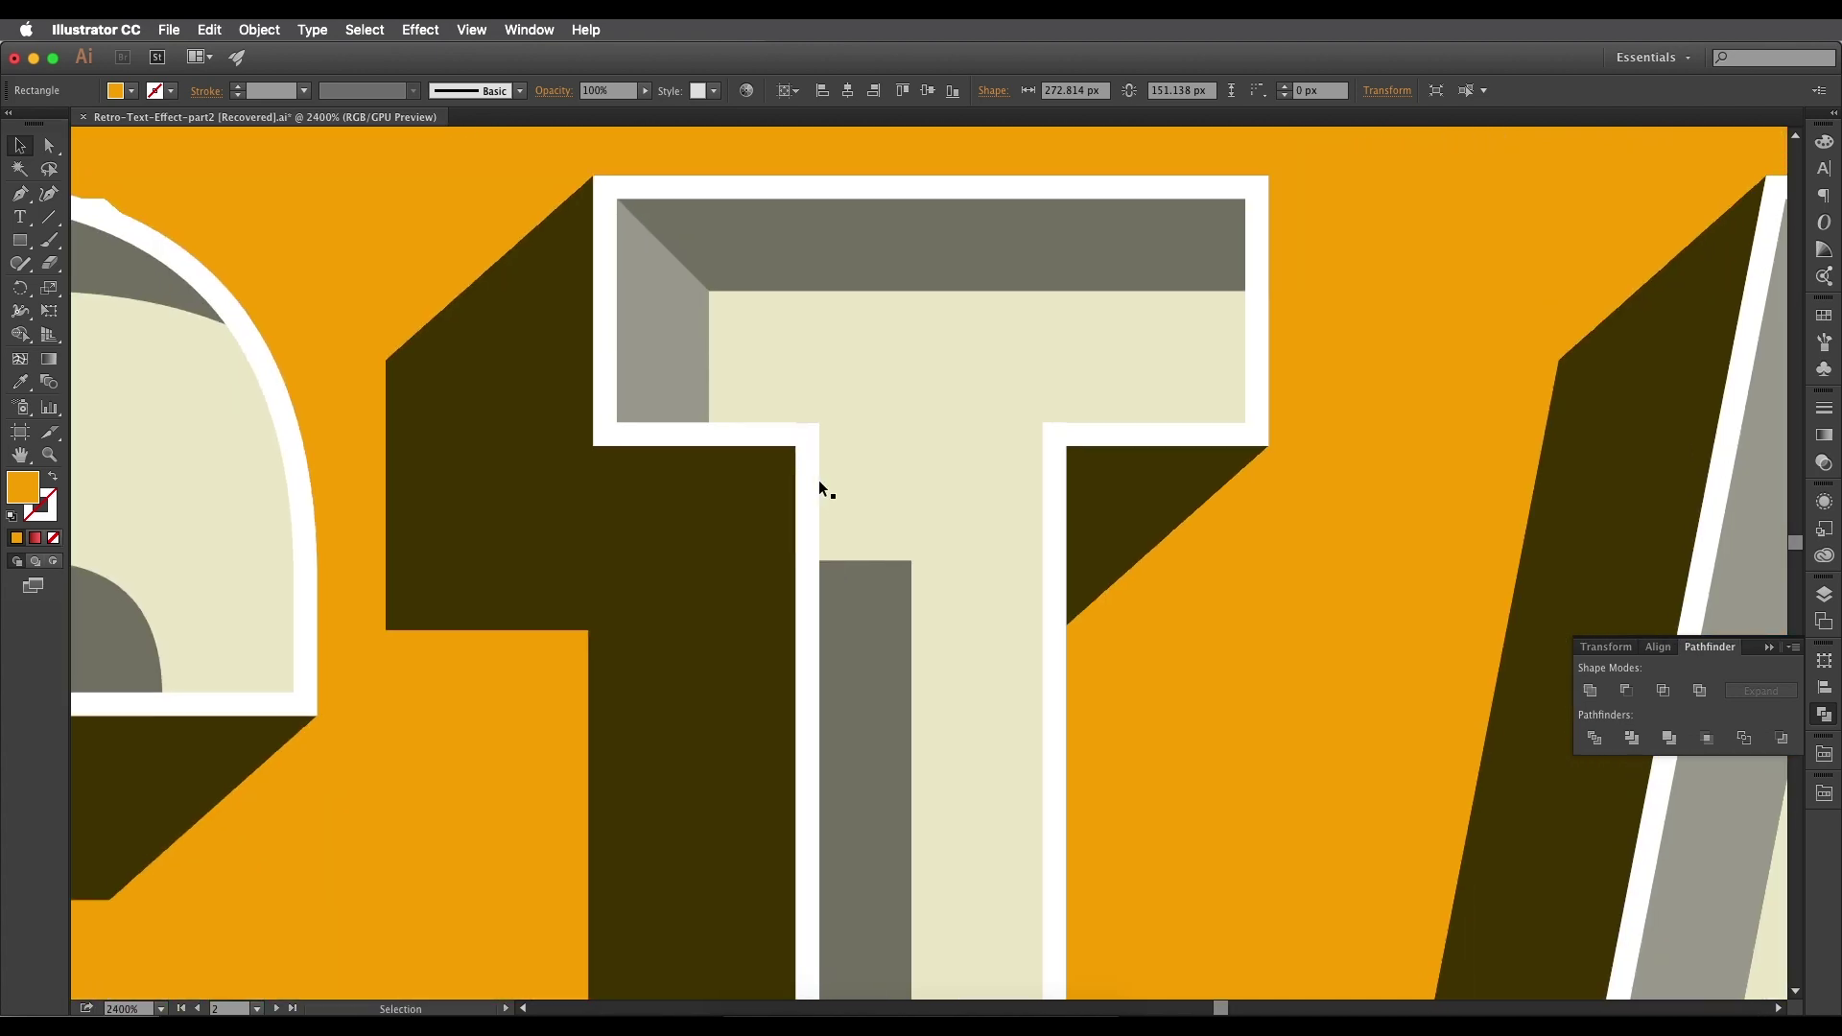
pyautogui.hscroll(-2, 825, 526)
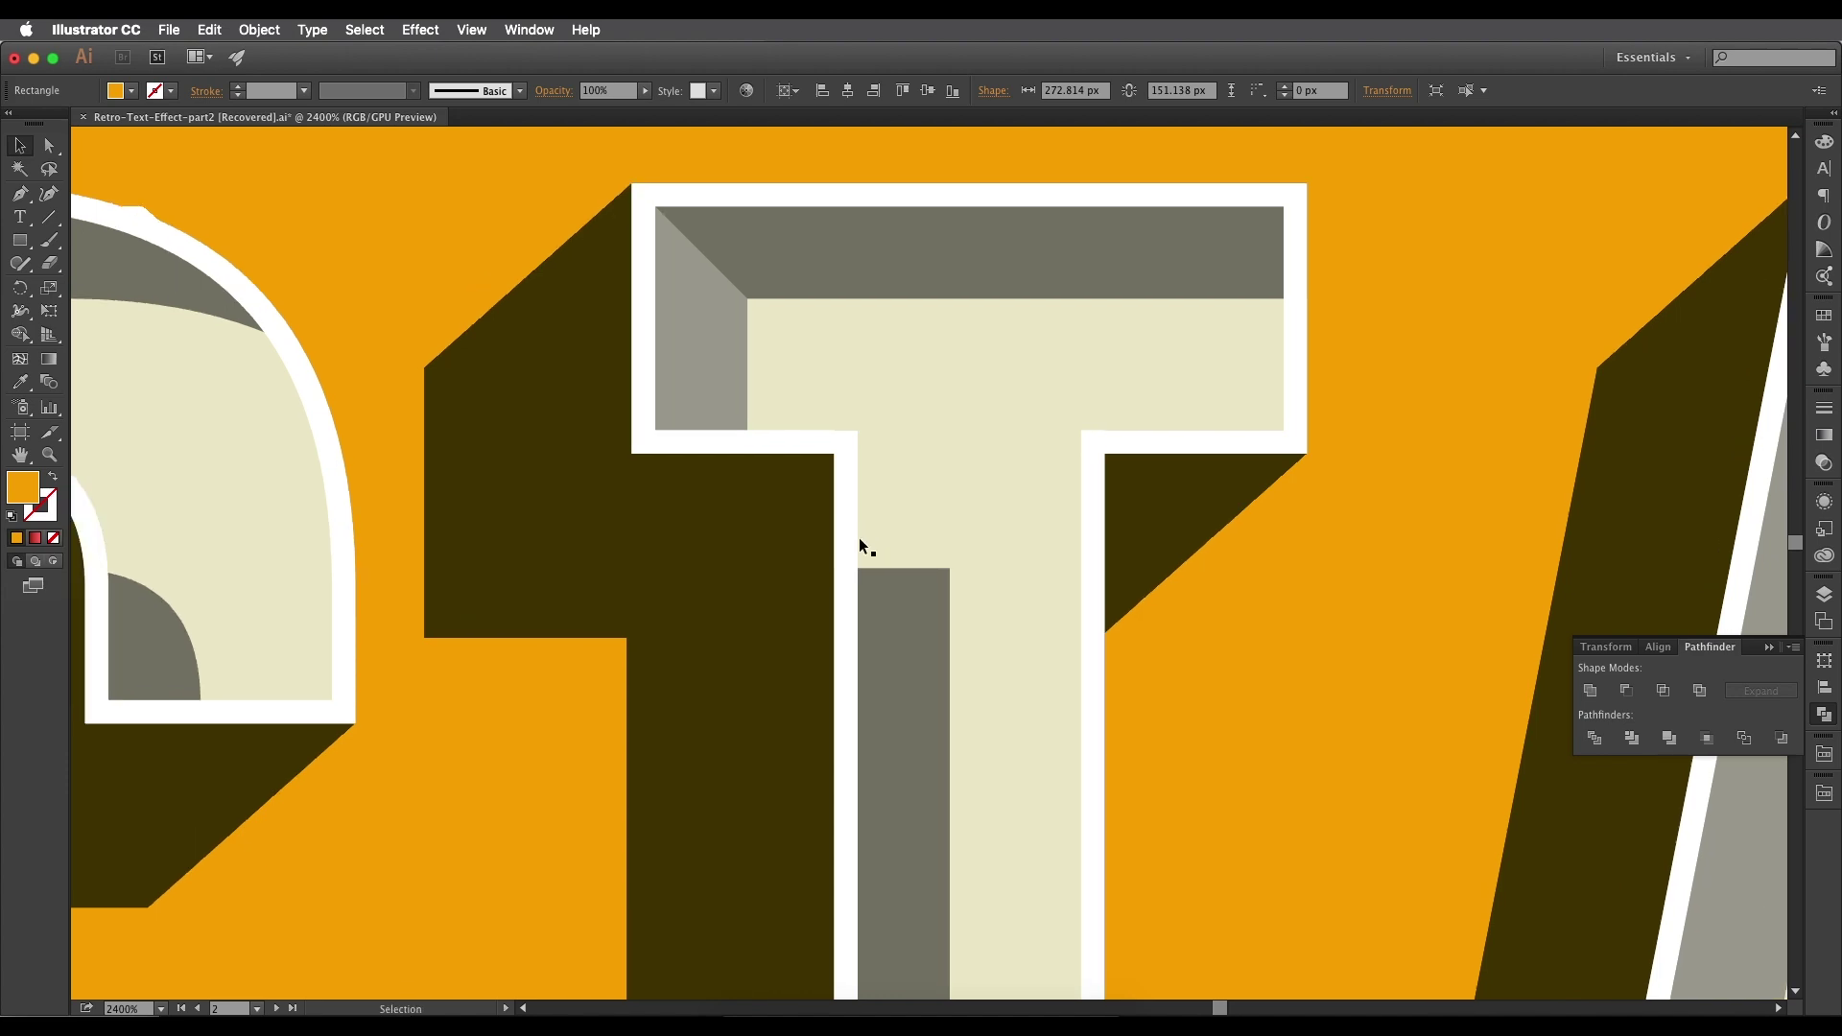
pyautogui.press('a')
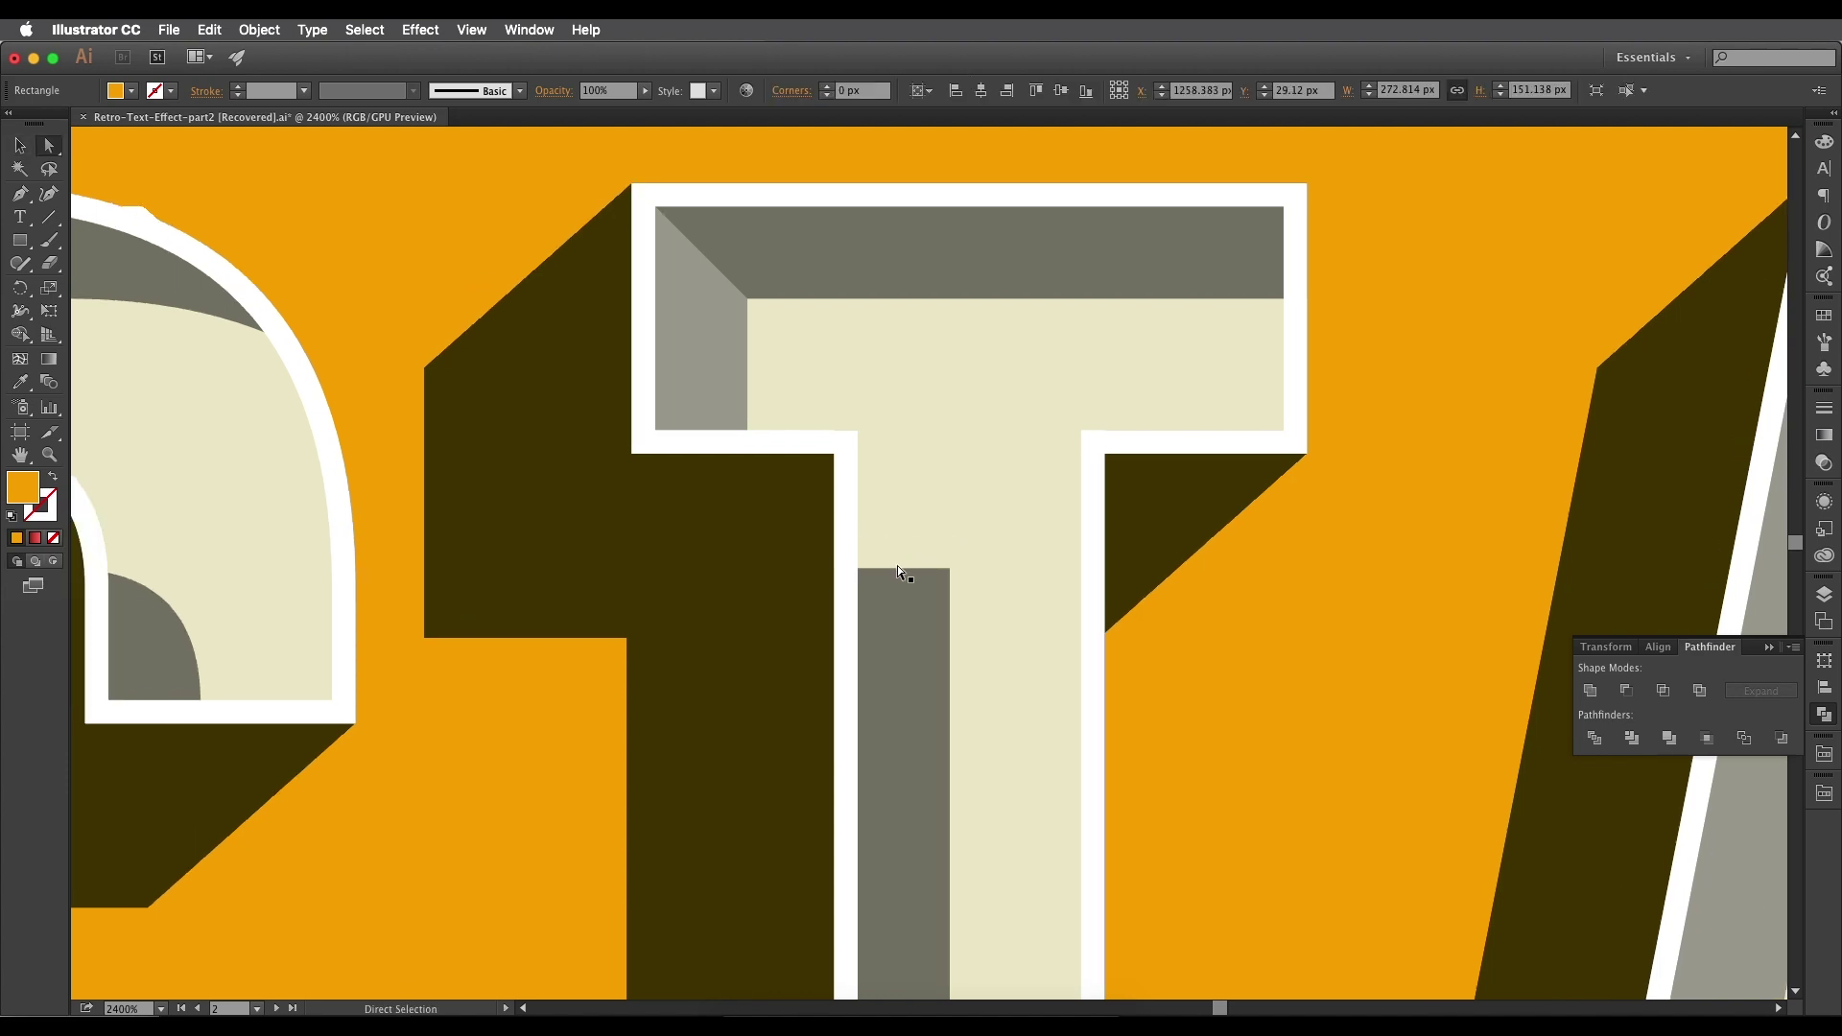
pyautogui.click(898, 572)
pyautogui.click(867, 576)
pyautogui.click(833, 570)
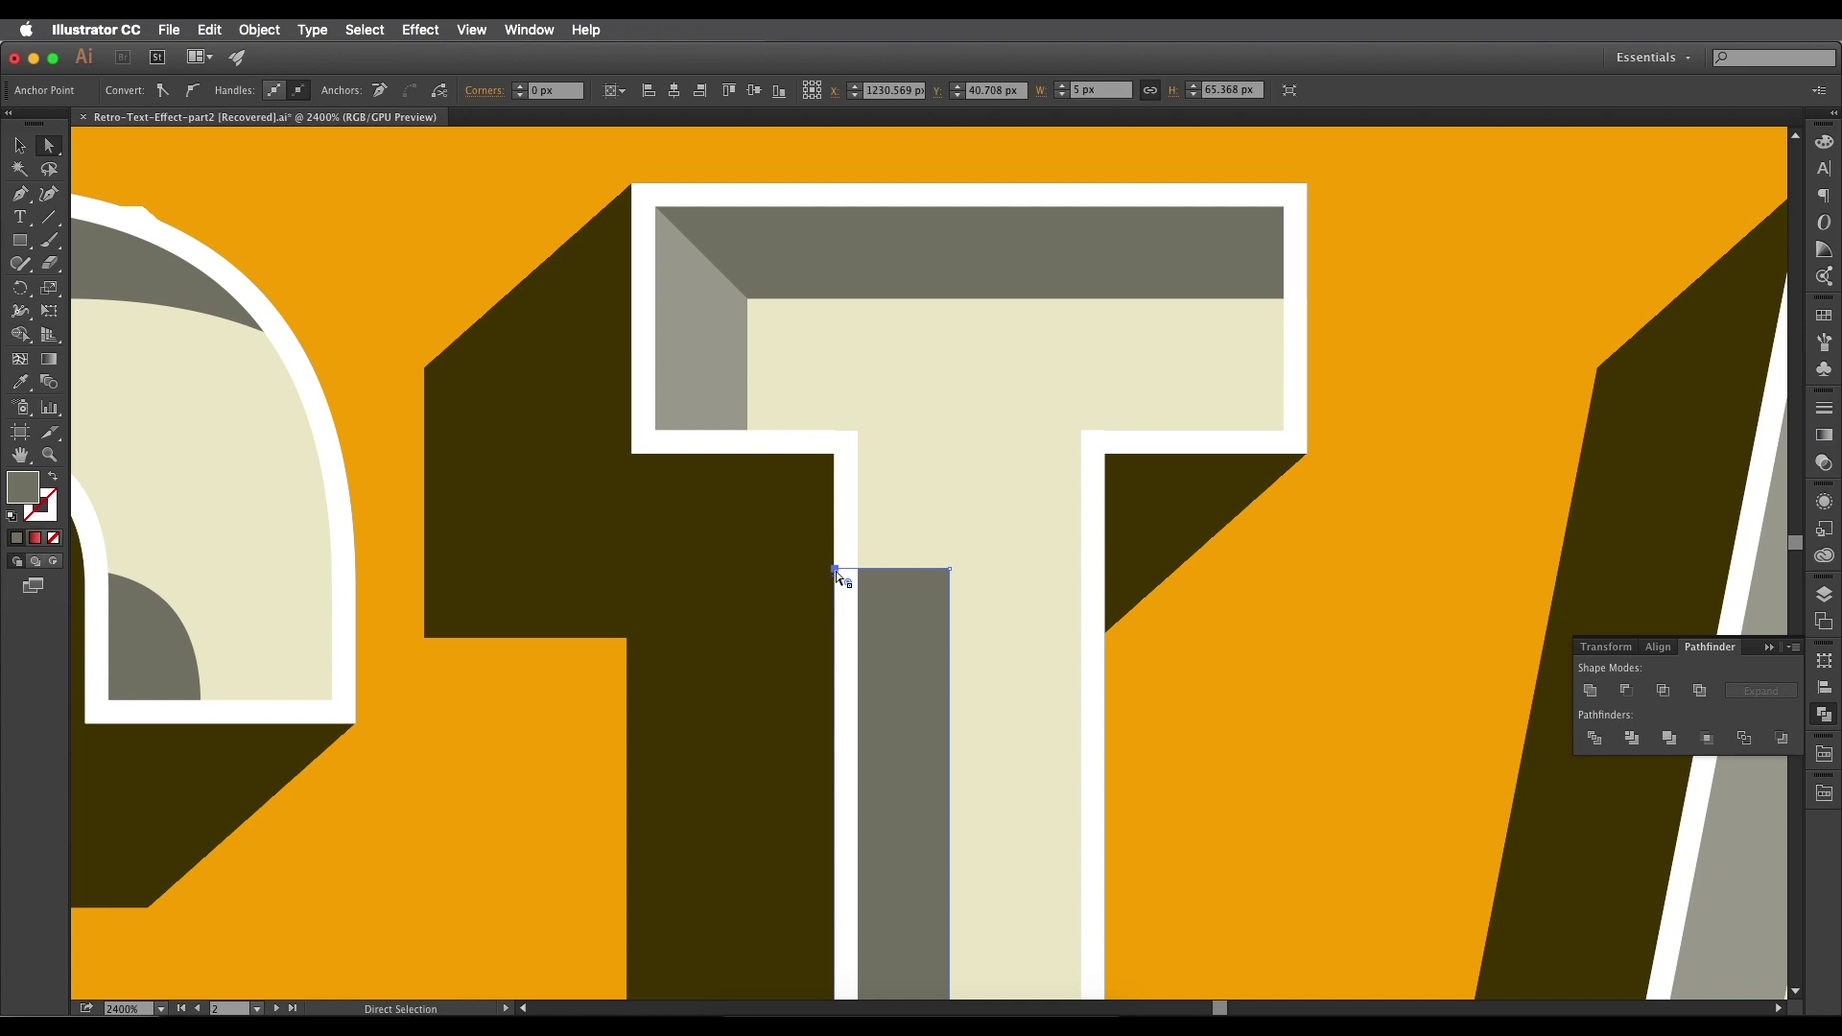
pyautogui.moveTo(834, 572); pyautogui.dragTo(836, 464)
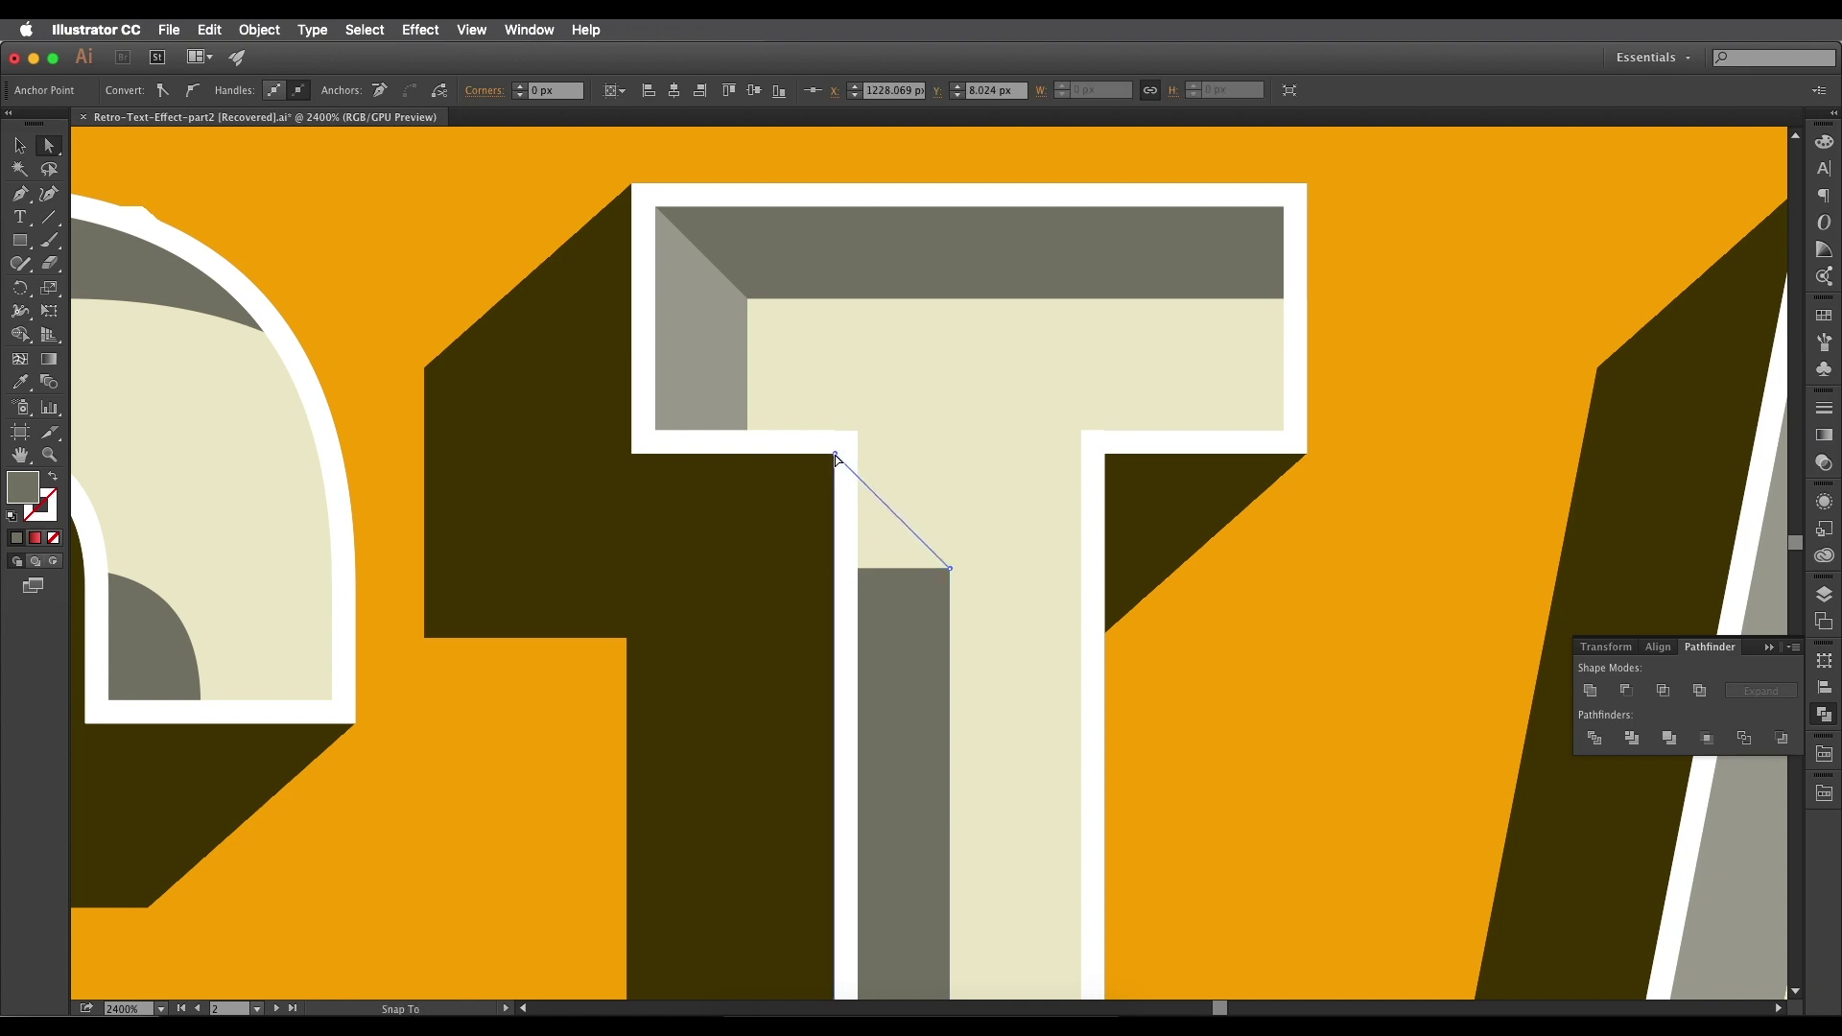
# Move the top and lower-left anchors of the A's counter shading to the corners of the counter's outline for mitred ends.
pyautogui.scroll(-3, 883, 489)
pyautogui.scroll(-2, 883, 497)
pyautogui.moveTo(961, 580); pyautogui.dragTo(860, 573)
pyautogui.scroll(3, 898, 587)
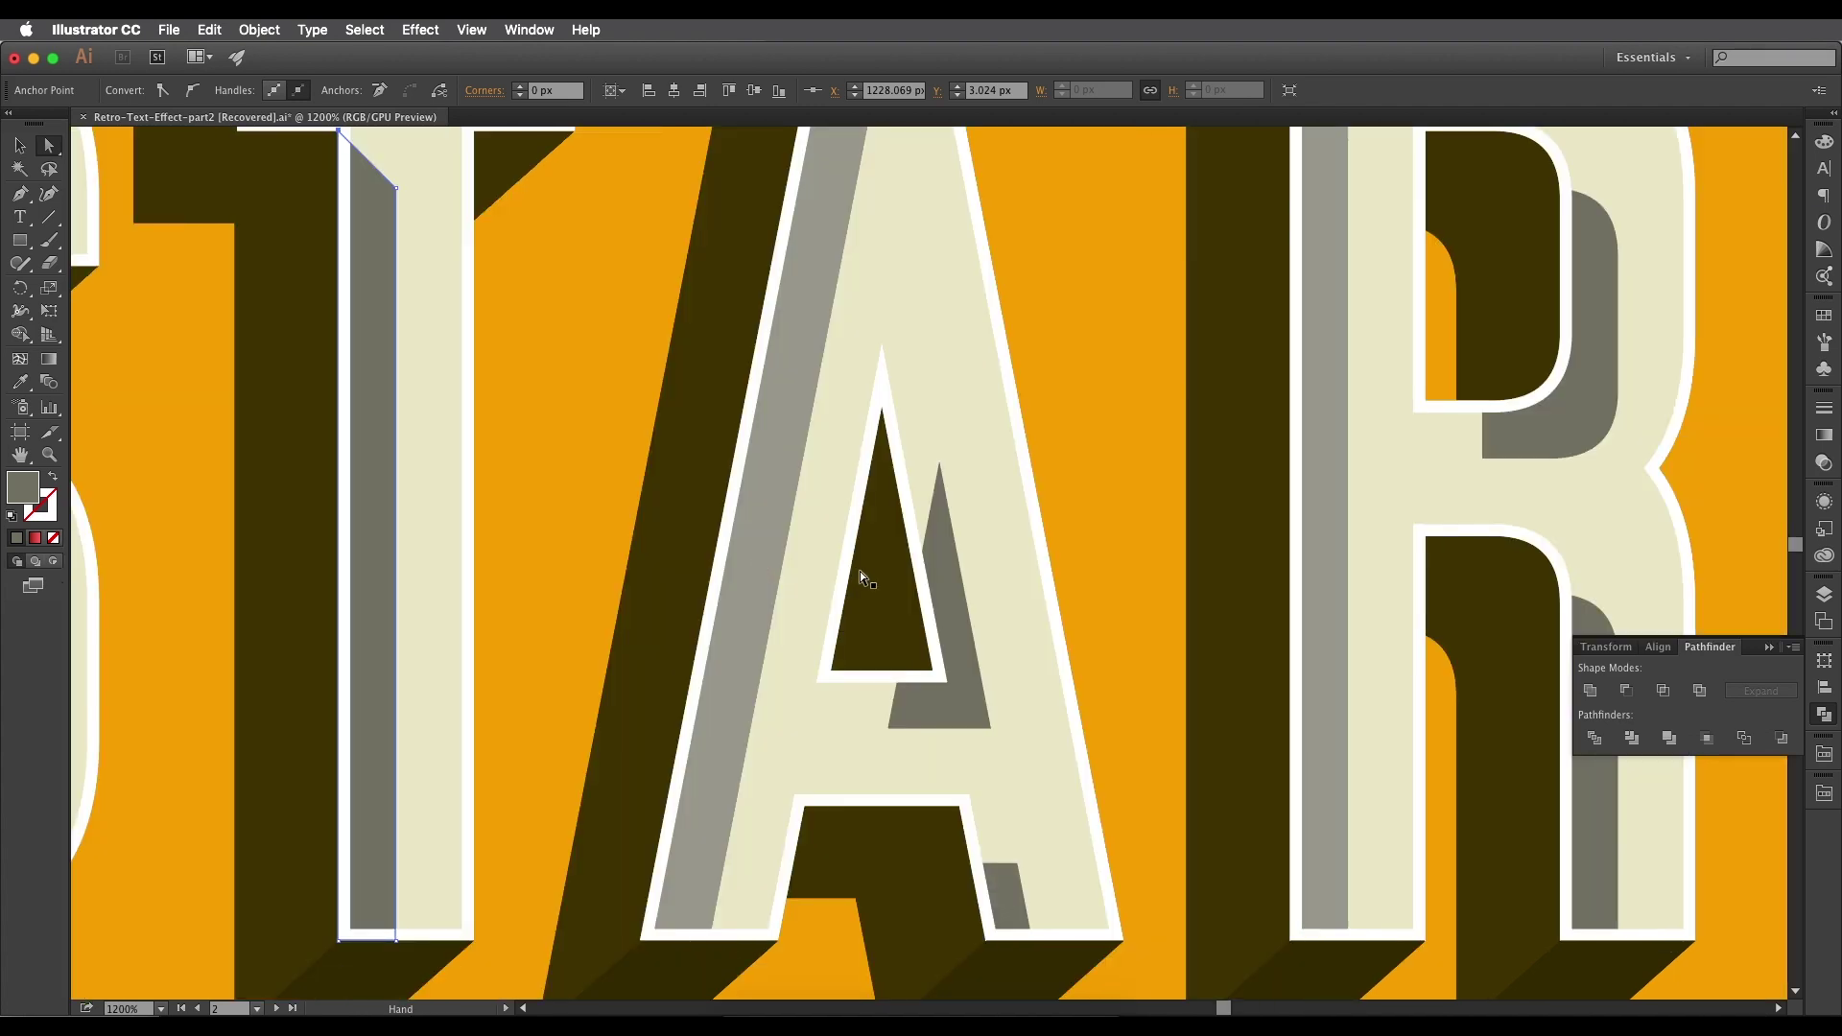
pyautogui.click(921, 568)
pyautogui.click(934, 564)
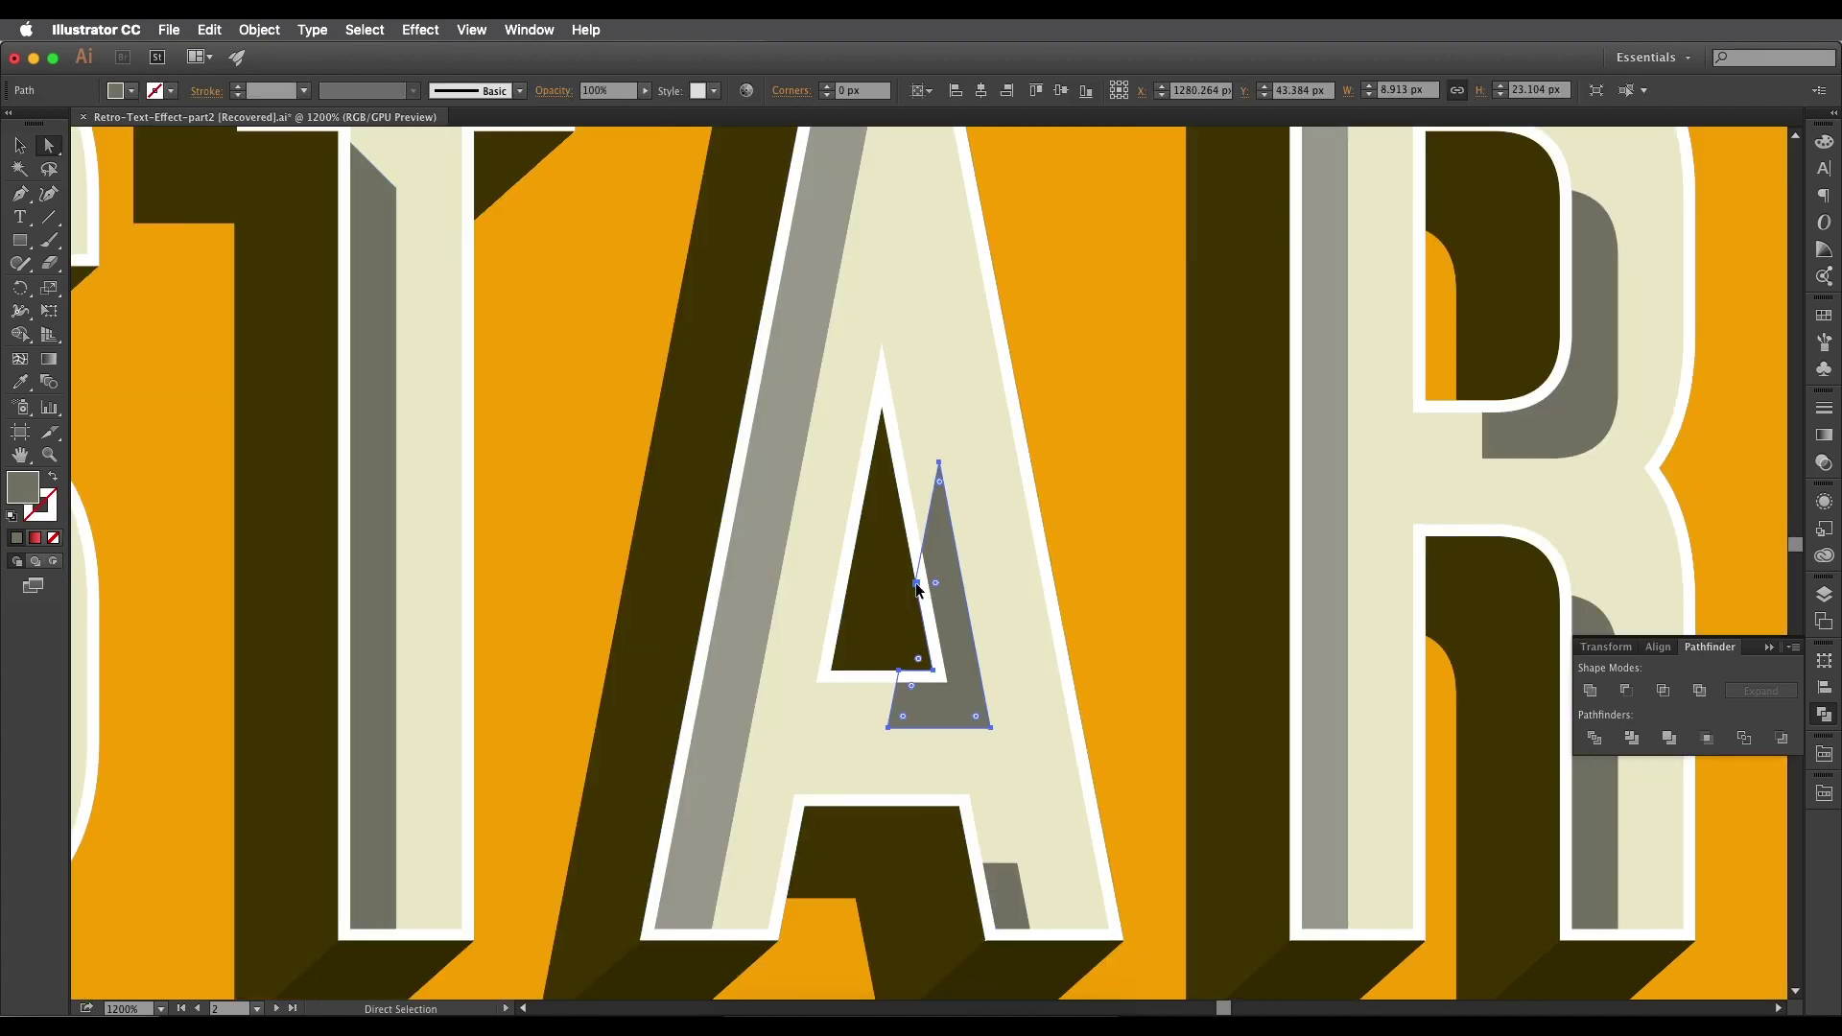
pyautogui.moveTo(918, 590); pyautogui.dragTo(883, 412)
pyautogui.scroll(-2, 880, 518)
pyautogui.moveTo(900, 611); pyautogui.dragTo(831, 612)
# Move the upper left anchor of the A's right leg shading up to the outline's inner corner to mitre its end.
pyautogui.press('space')
pyautogui.moveTo(820, 612); pyautogui.dragTo(535, 708)
pyautogui.moveTo(801, 518); pyautogui.dragTo(525, 602)
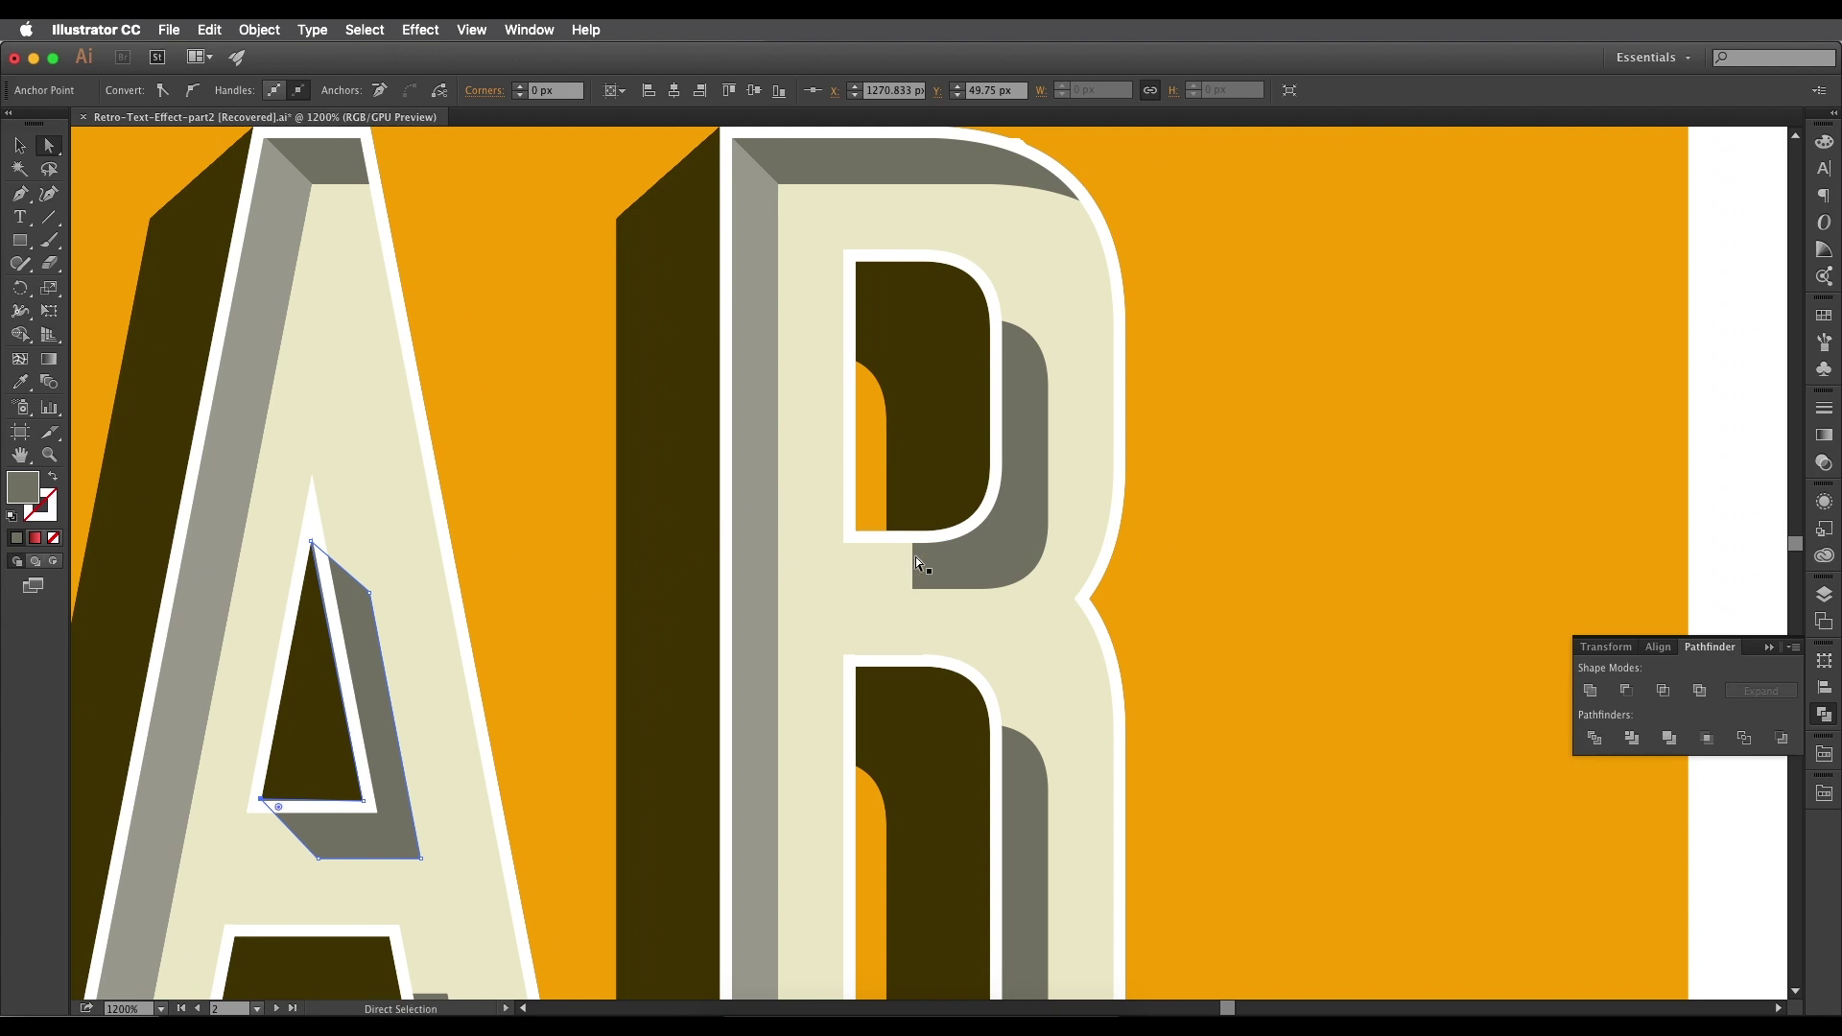
pyautogui.press('space')
pyautogui.moveTo(927, 688); pyautogui.dragTo(962, 732)
pyautogui.moveTo(935, 329); pyautogui.dragTo(937, 439)
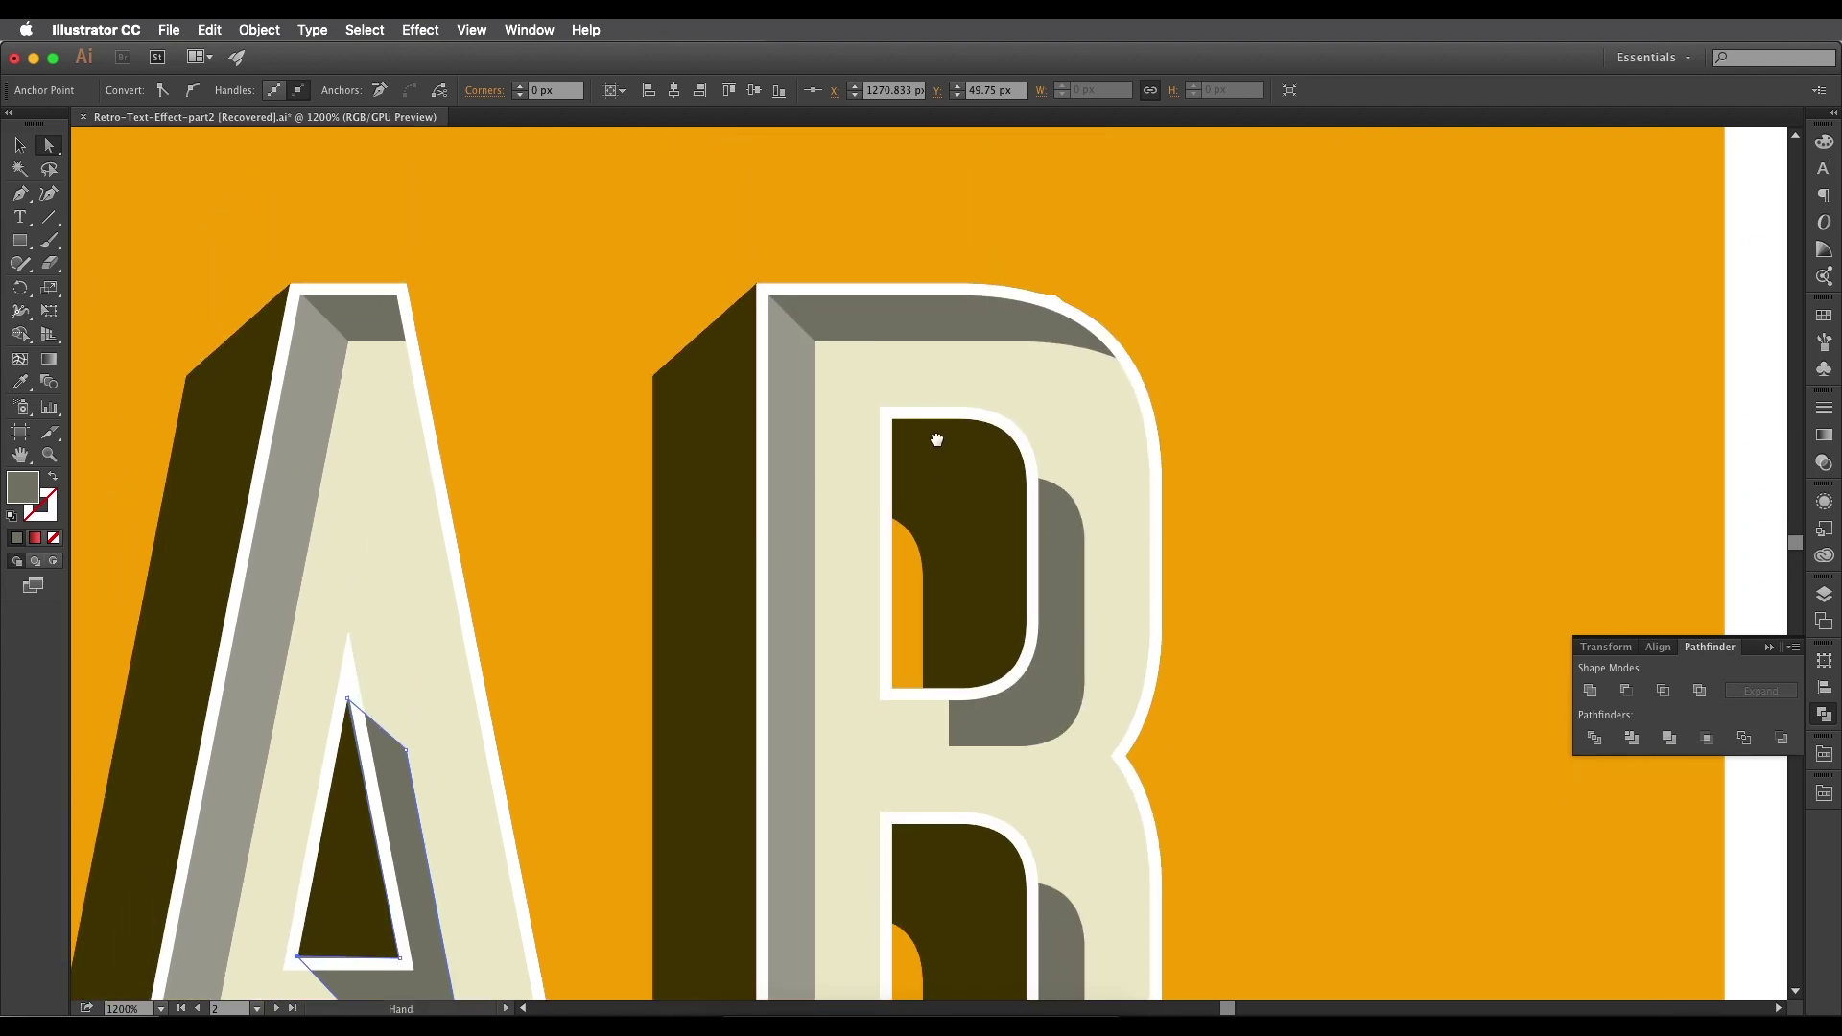
pyautogui.scroll(-2, 937, 440)
pyautogui.scroll(-2, 895, 595)
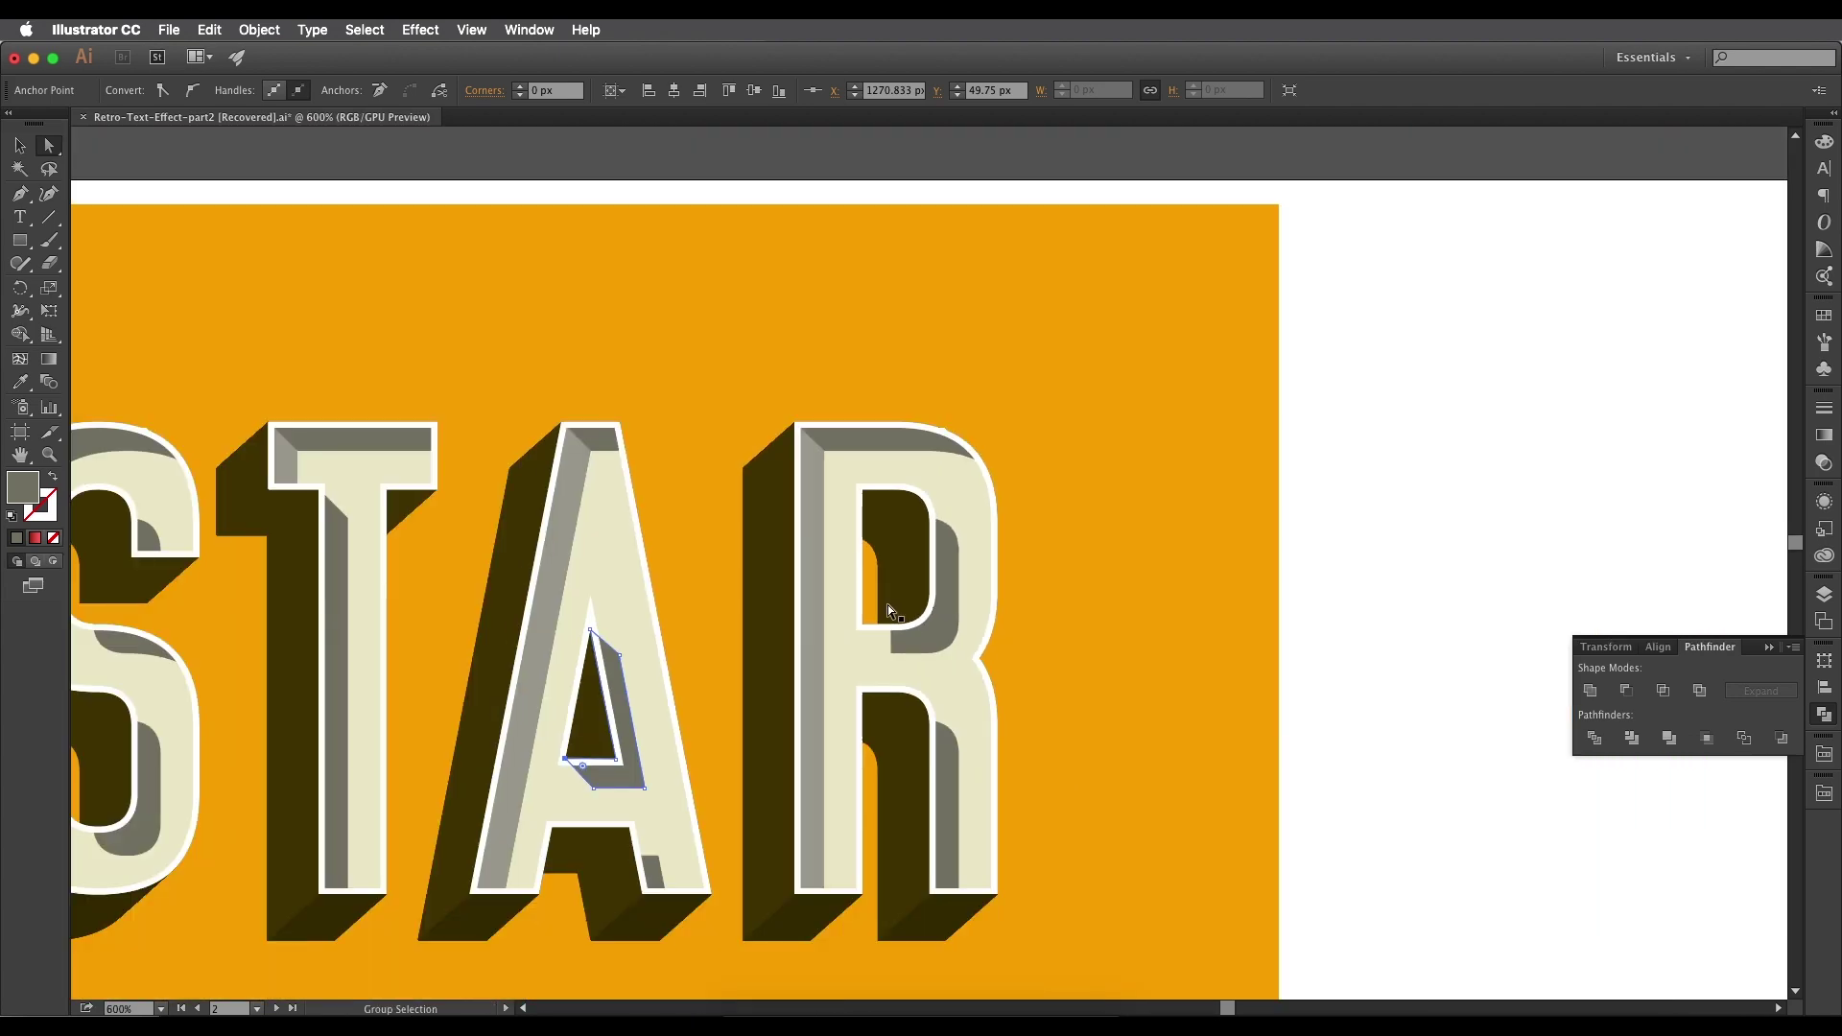
pyautogui.scroll(-3, 888, 604)
pyautogui.hscroll(-3, 889, 604)
pyautogui.scroll(5, 810, 695)
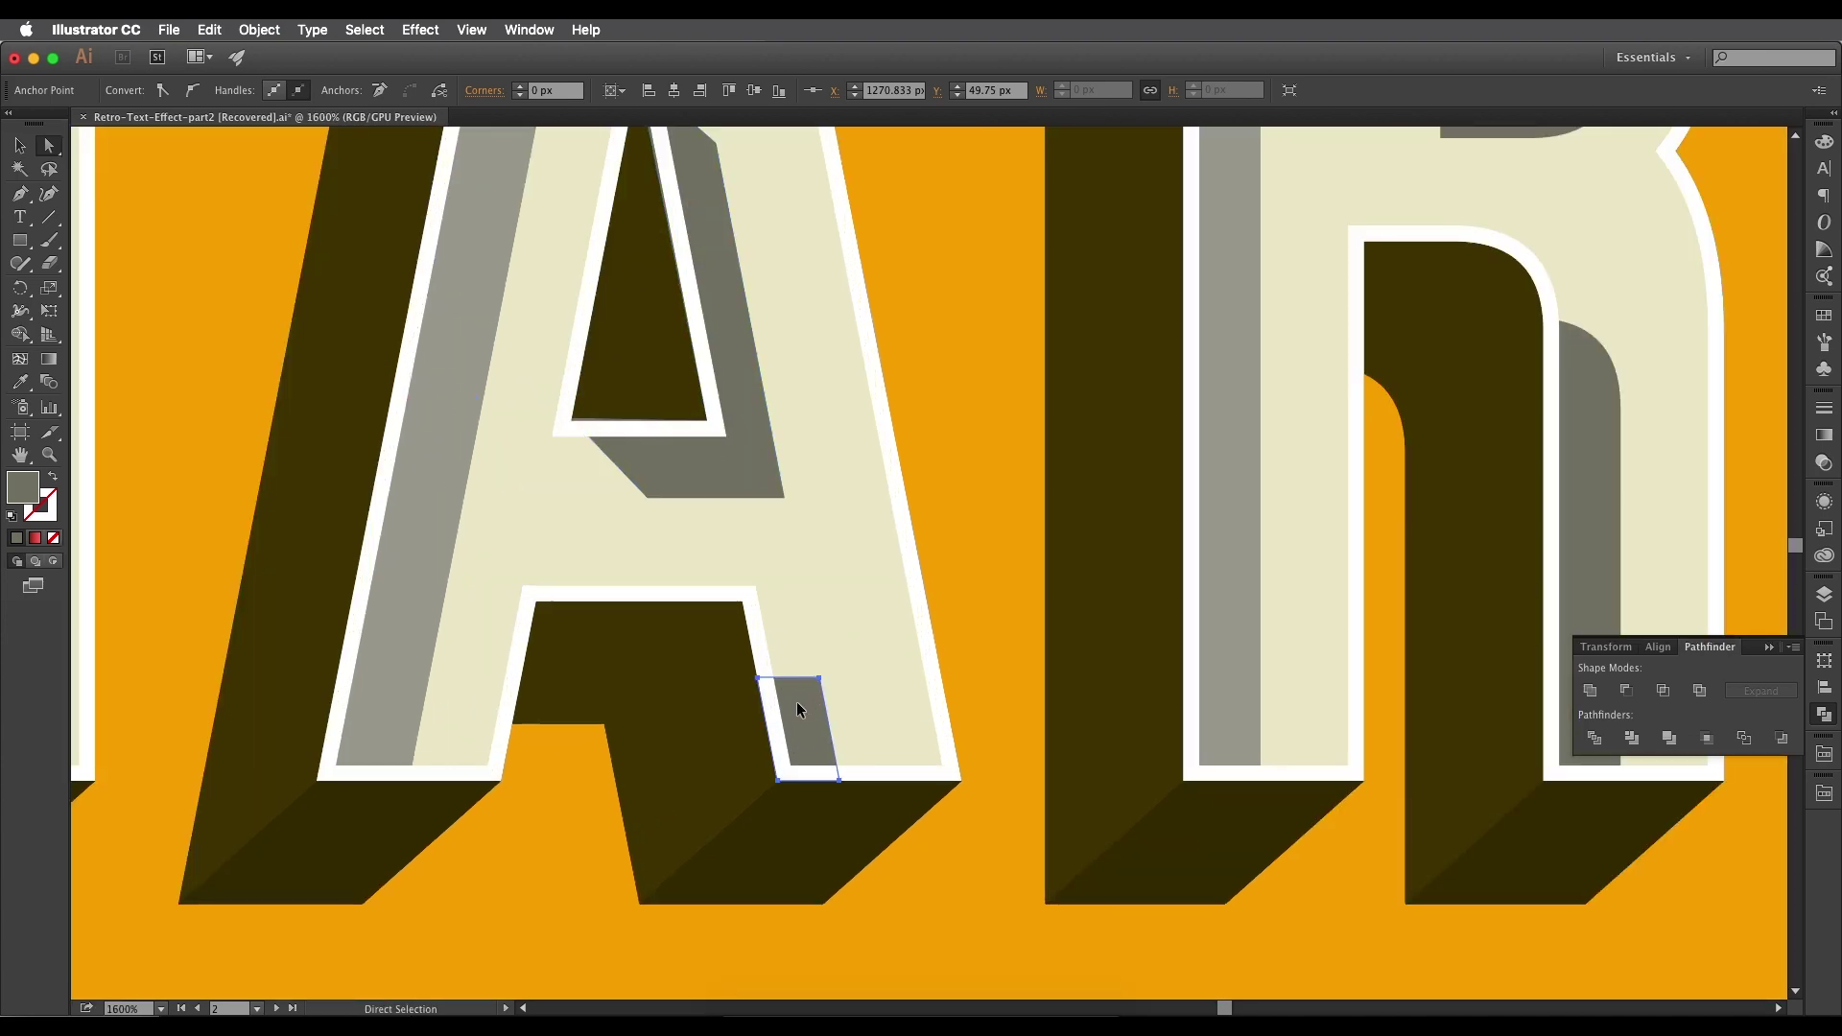
pyautogui.click(795, 702)
pyautogui.click(757, 678)
pyautogui.moveTo(757, 678); pyautogui.dragTo(747, 610)
# Deselect the leg shading and compare the STAR lettering with the reference artwork and its drop shadow.
pyautogui.scroll(-5, 754, 613)
pyautogui.scroll(-2, 808, 659)
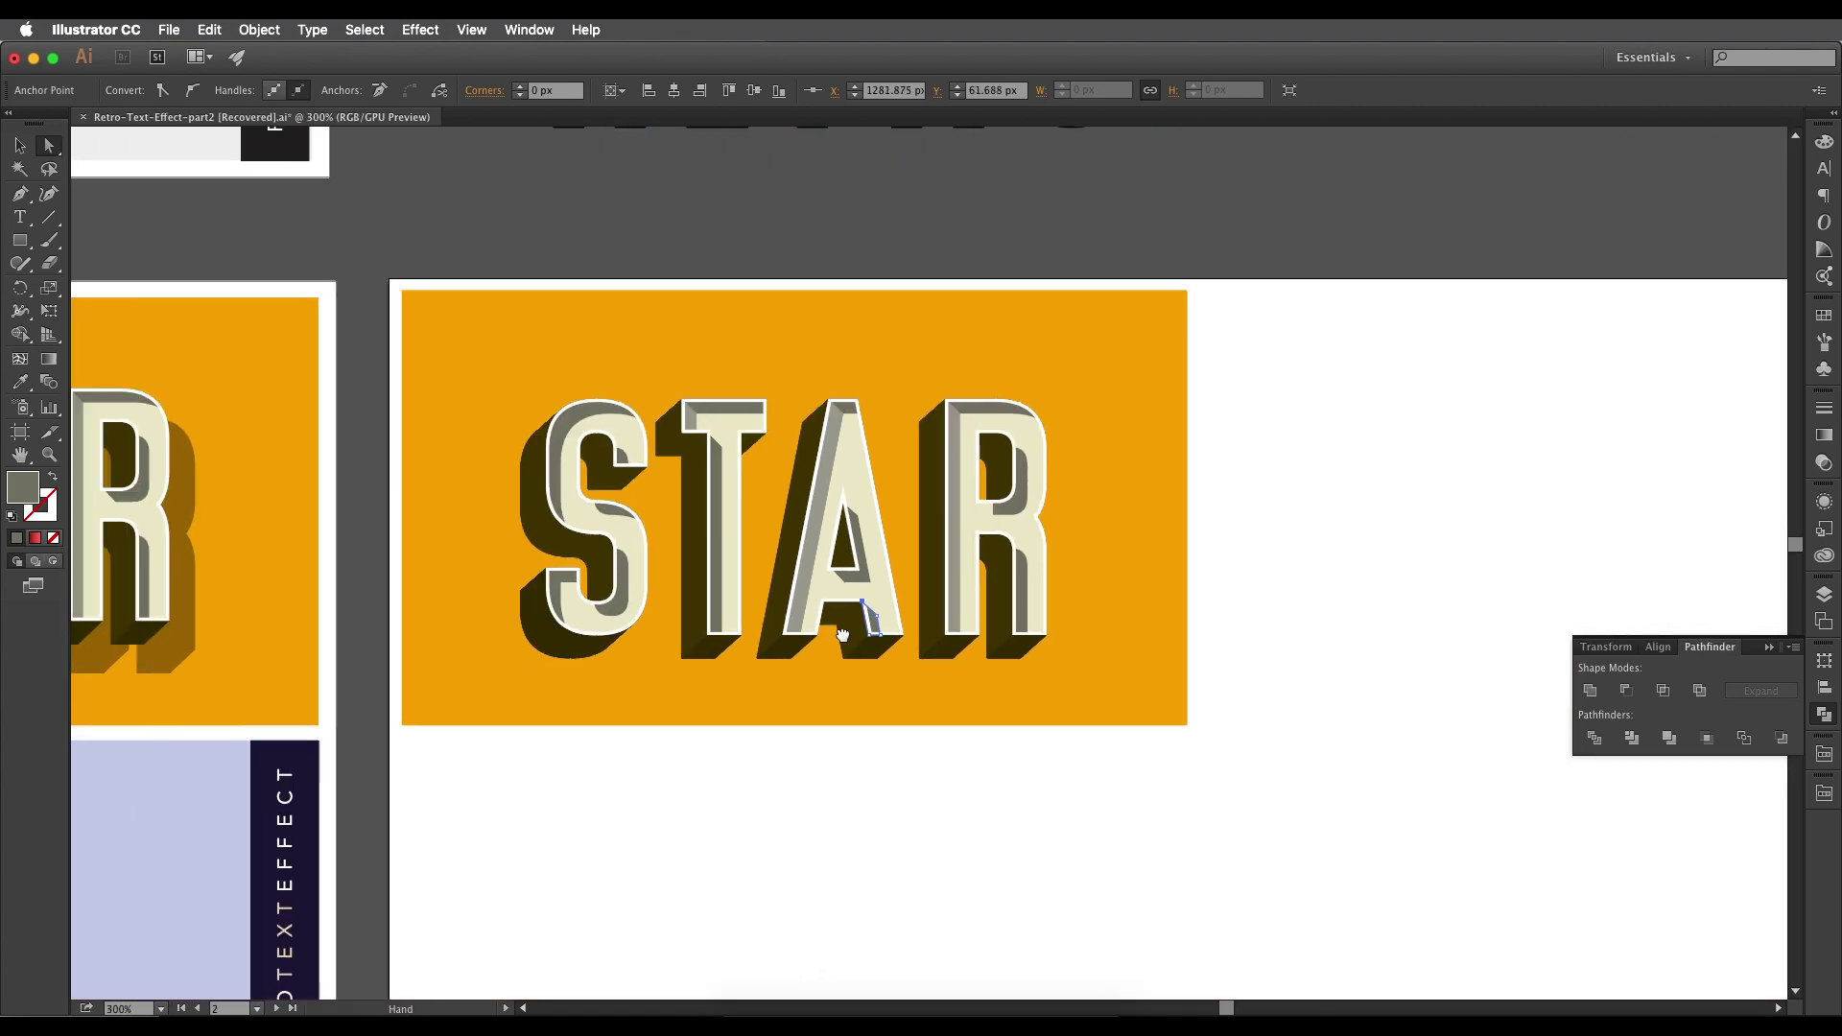
pyautogui.scroll(3, 812, 629)
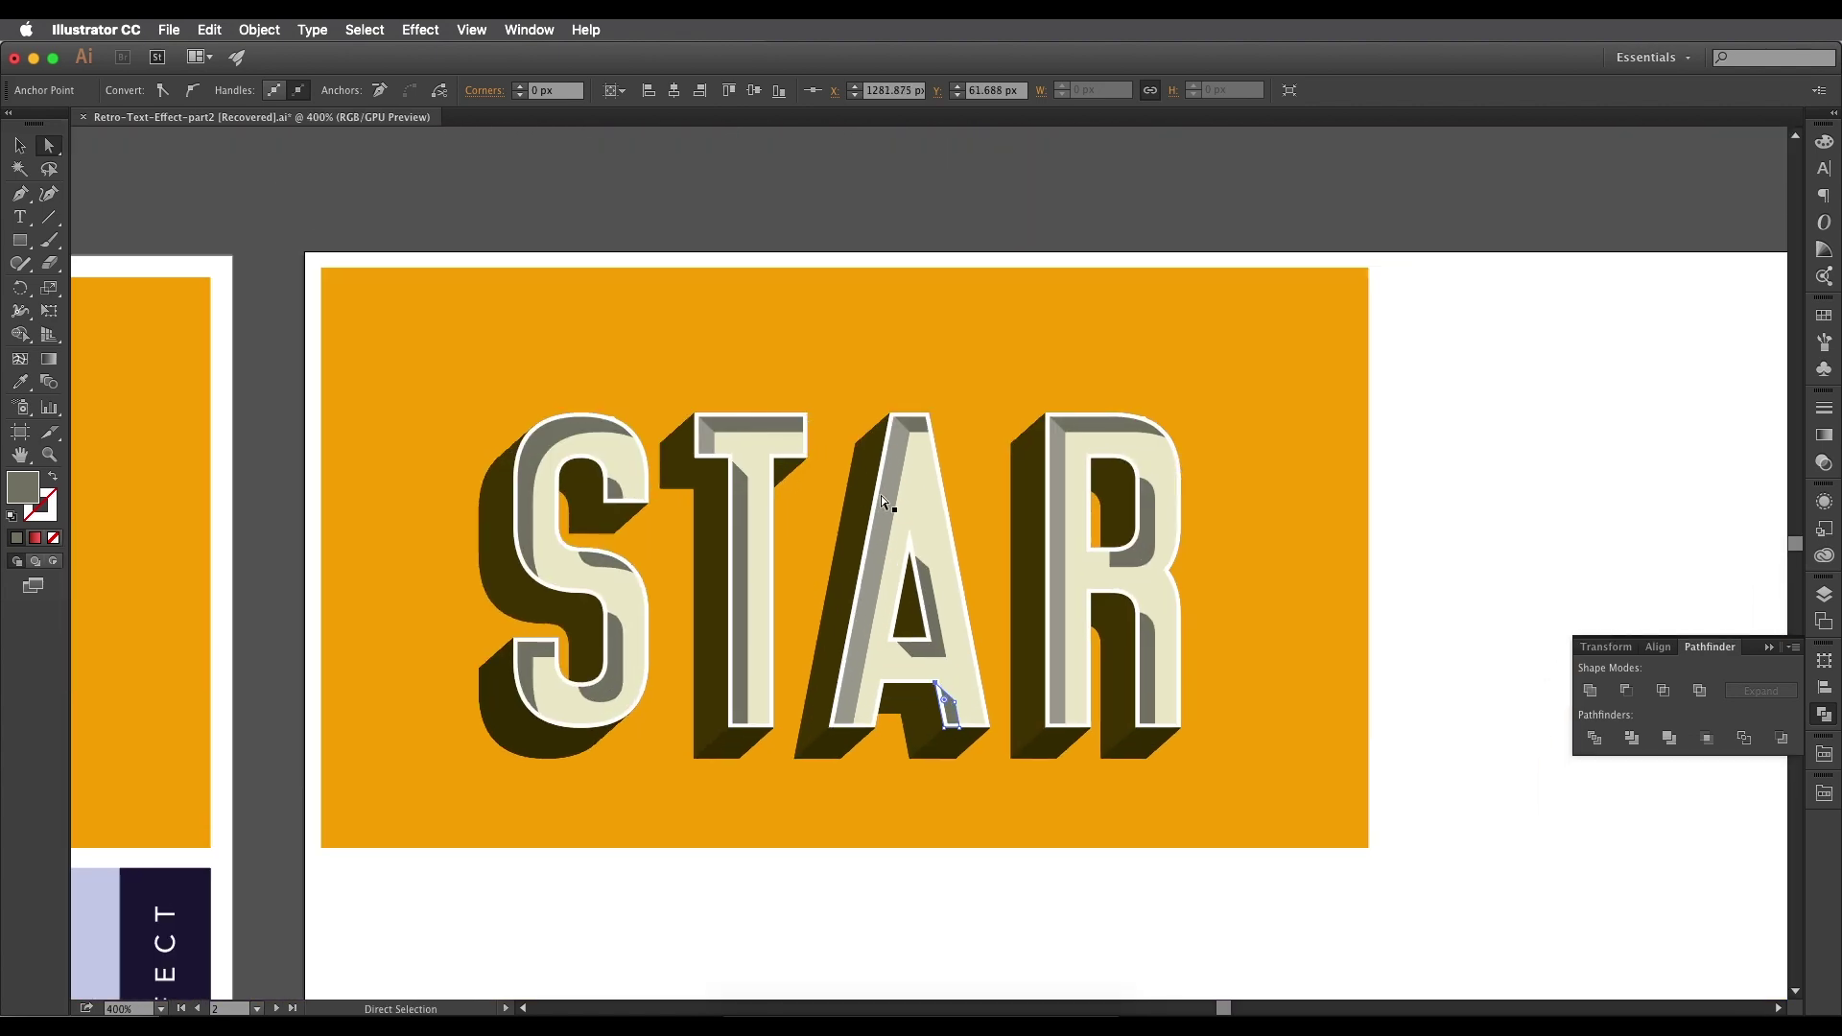
pyautogui.hscroll(2, 967, 585)
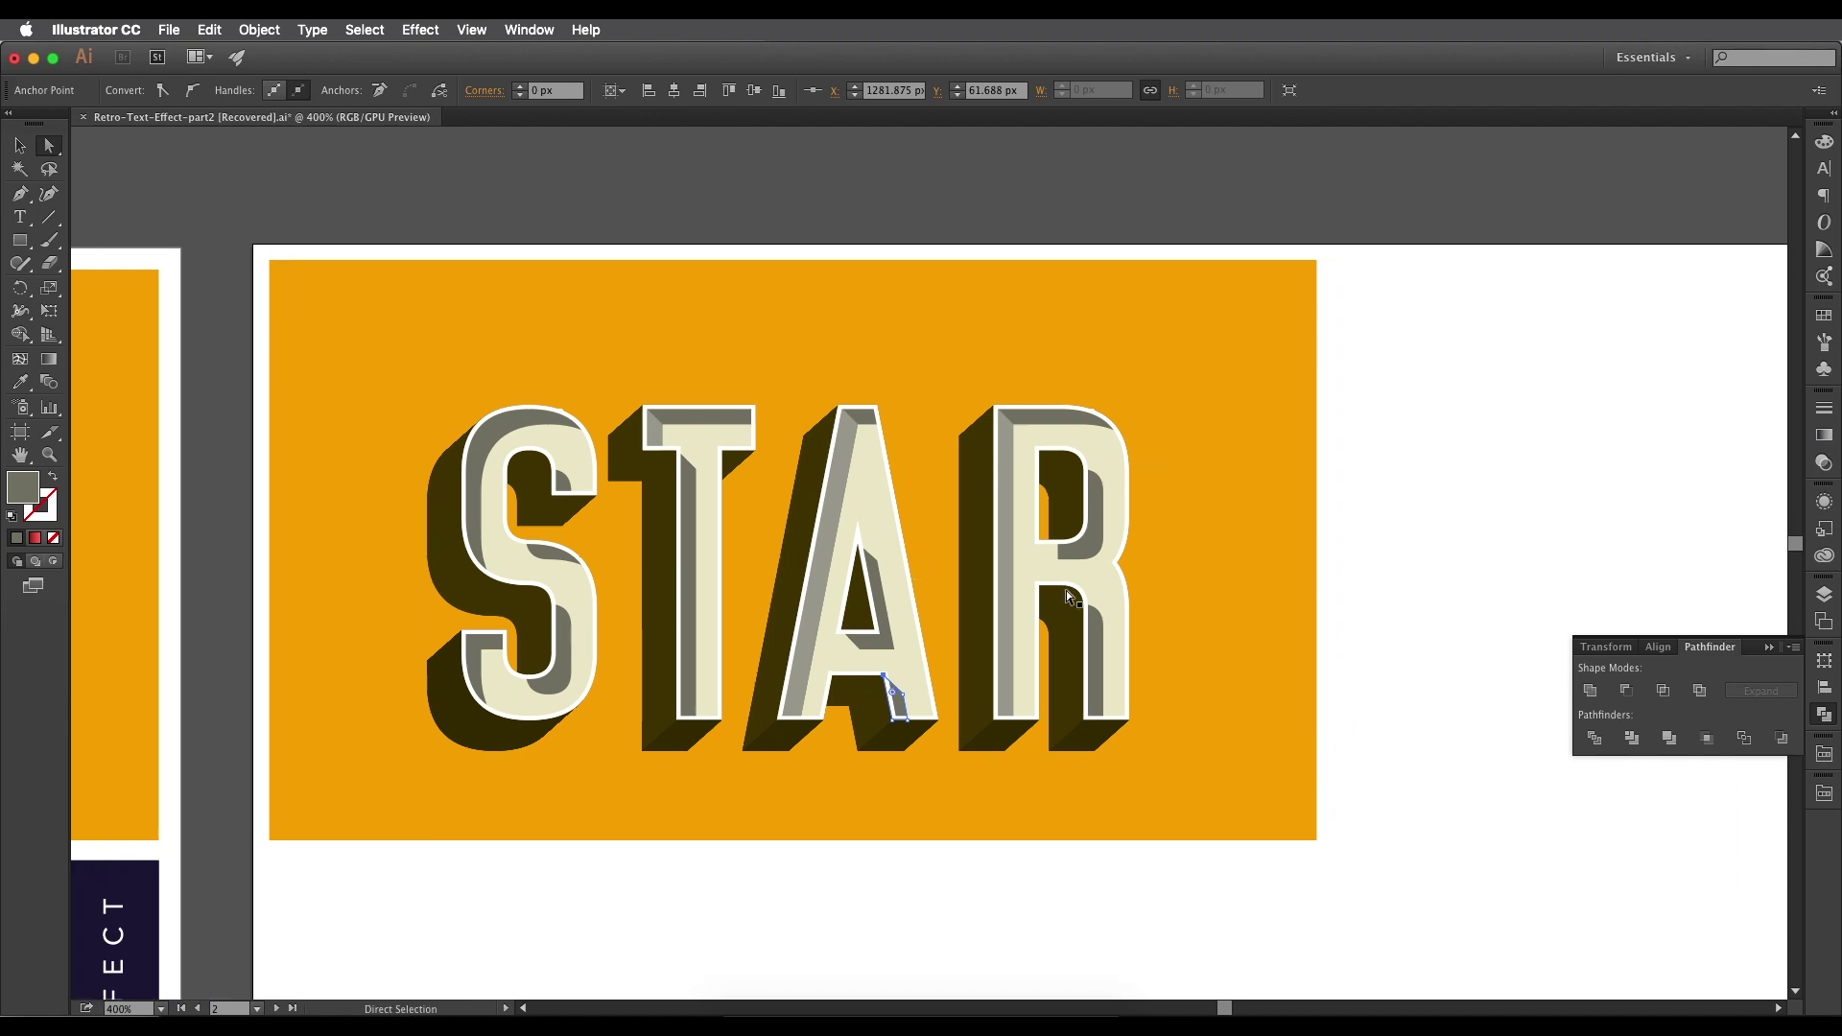
pyautogui.press('v')
pyautogui.click(1374, 567)
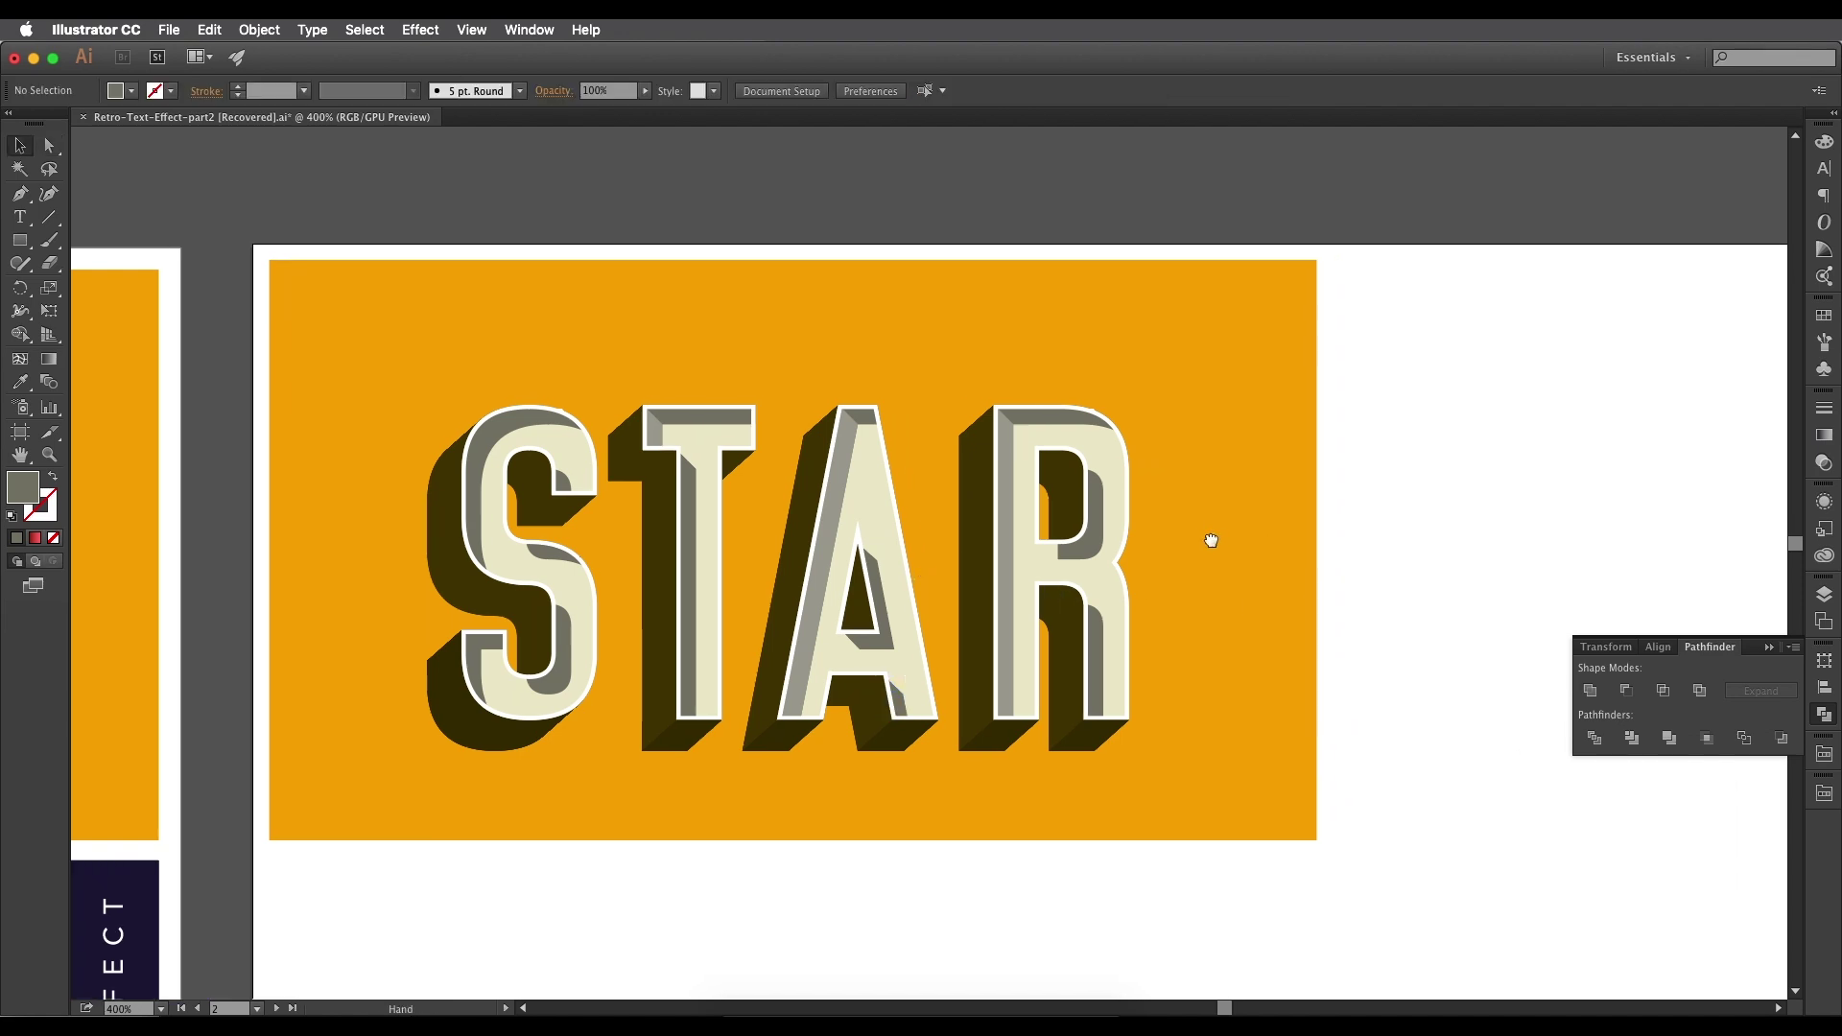
pyautogui.scroll(-1, 1190, 509)
pyautogui.moveTo(1124, 518); pyautogui.dragTo(1183, 507)
pyautogui.hscroll(-10, 1184, 507)
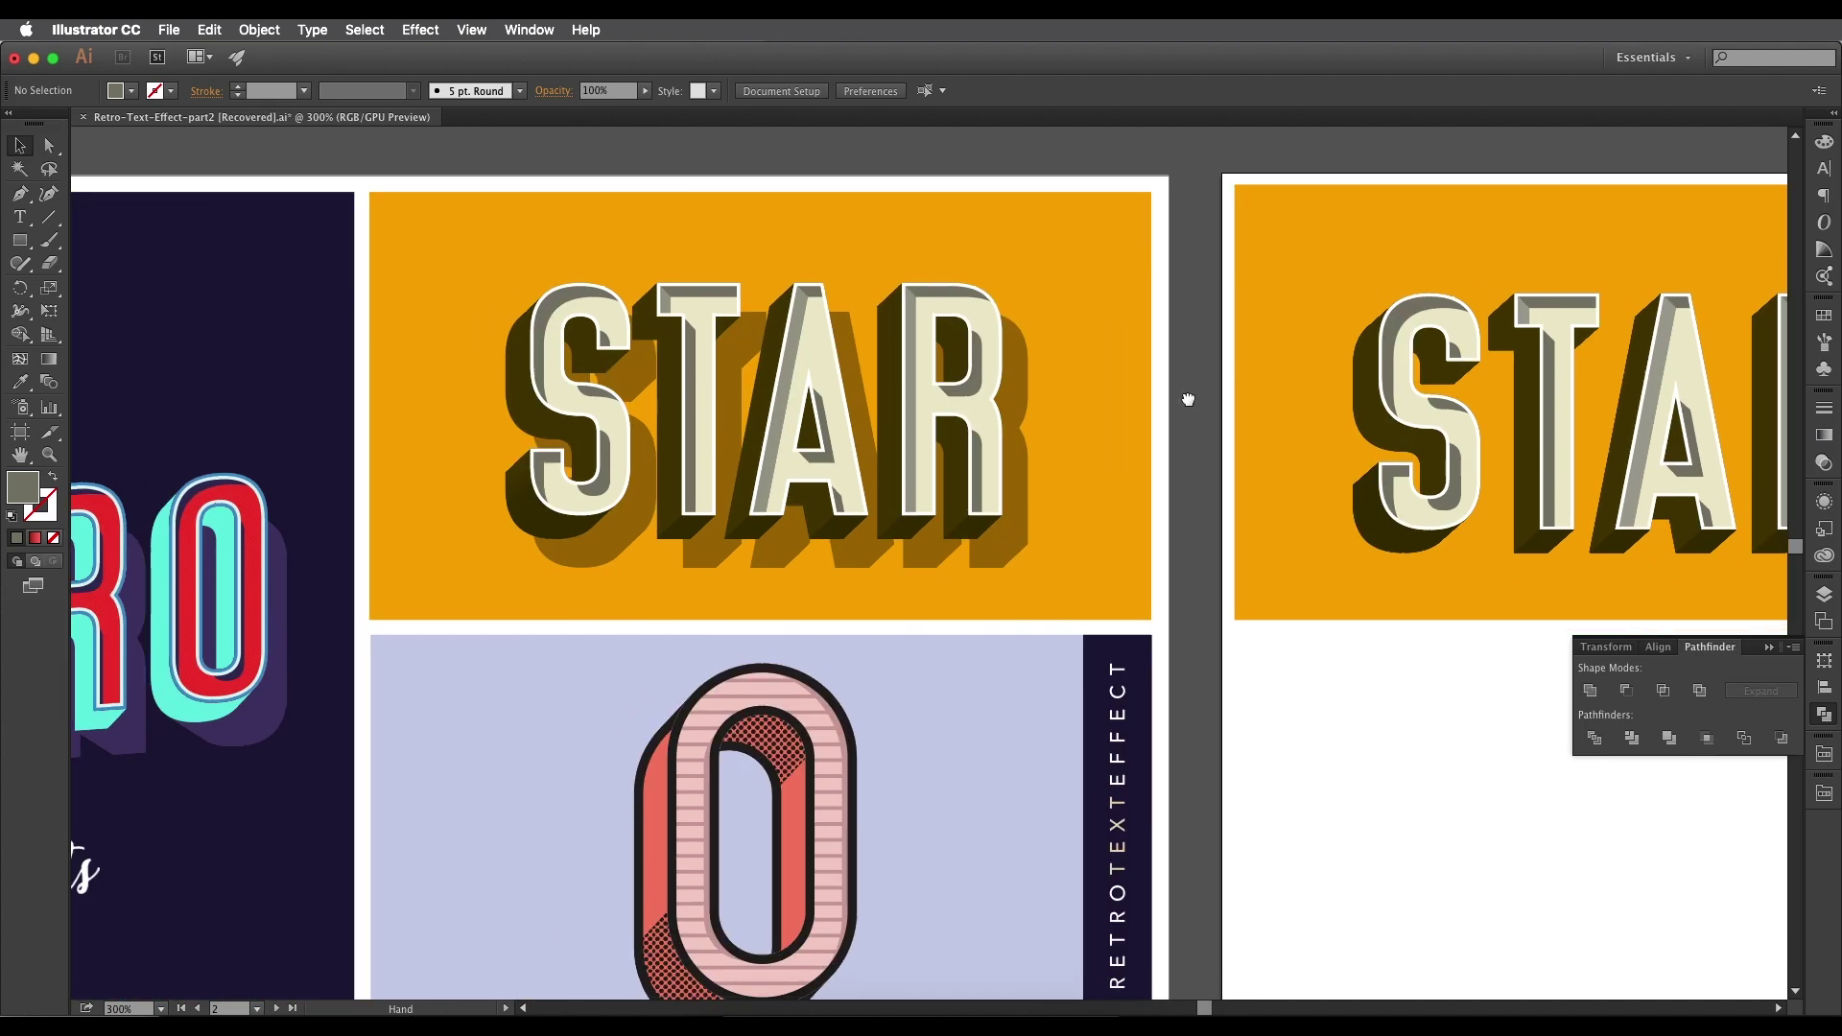
pyautogui.scroll(1, 917, 429)
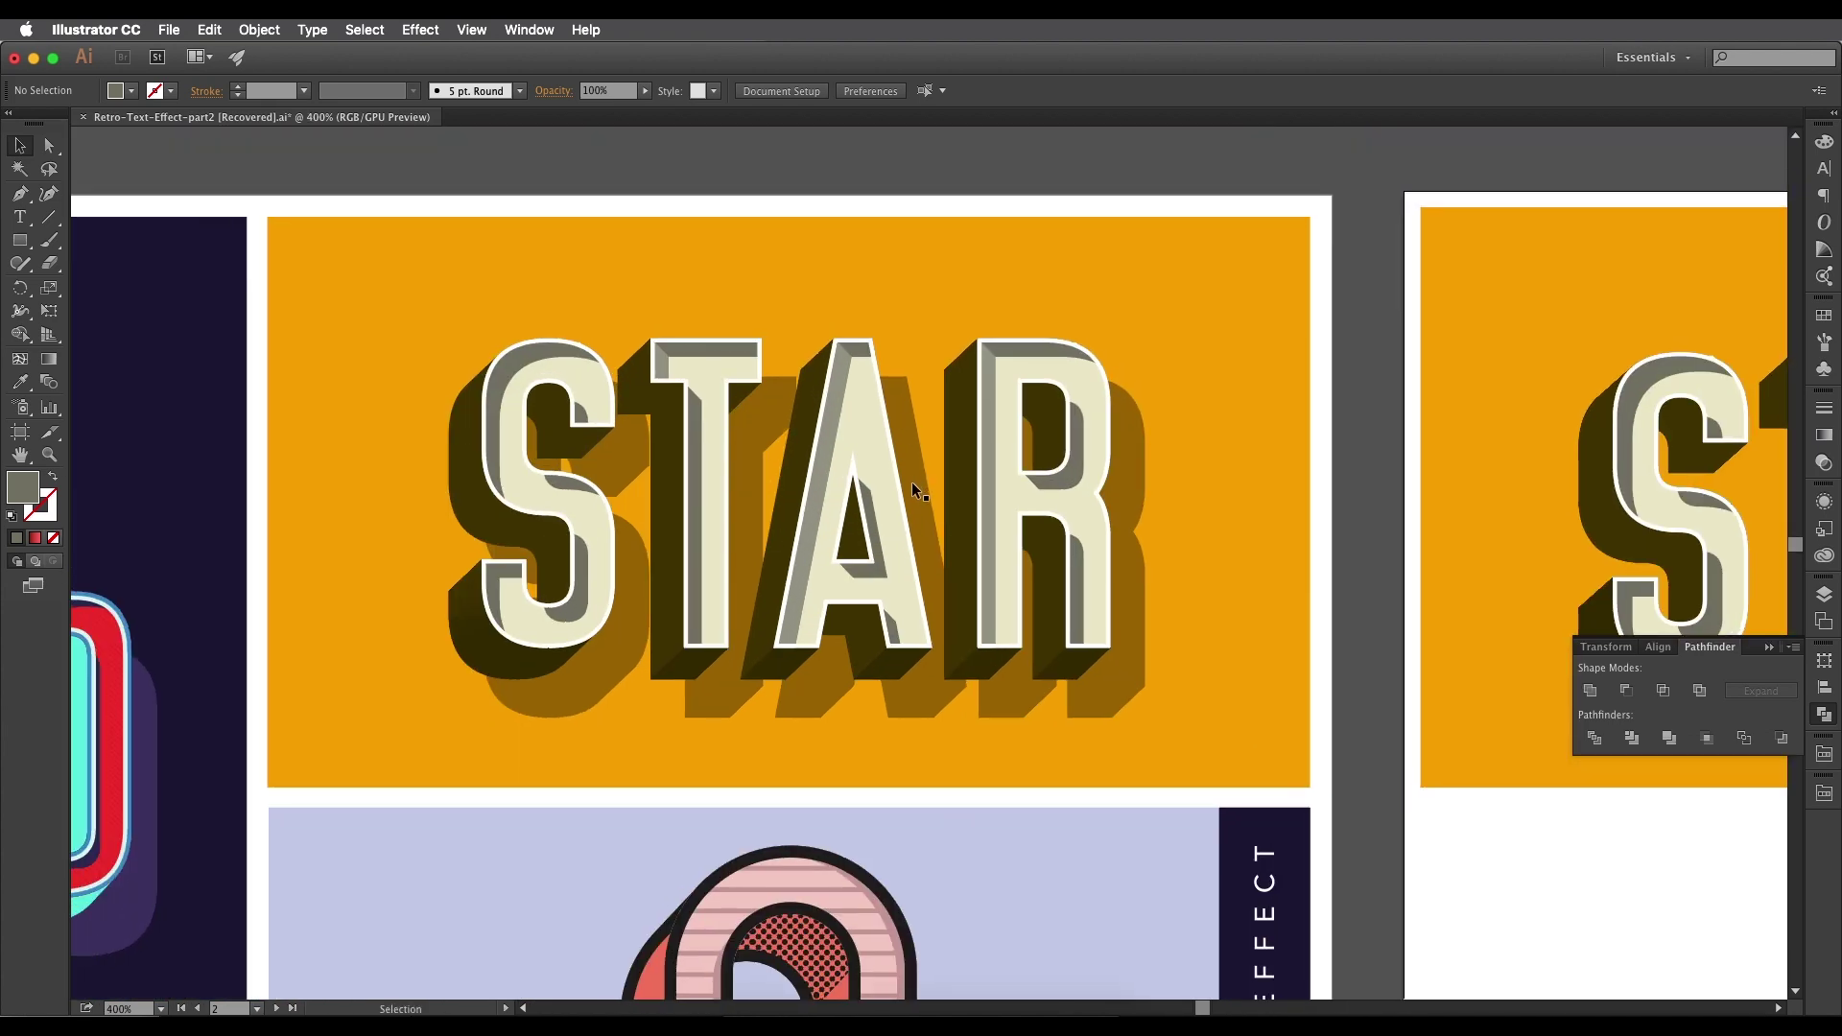
pyautogui.hscroll(10, 913, 480)
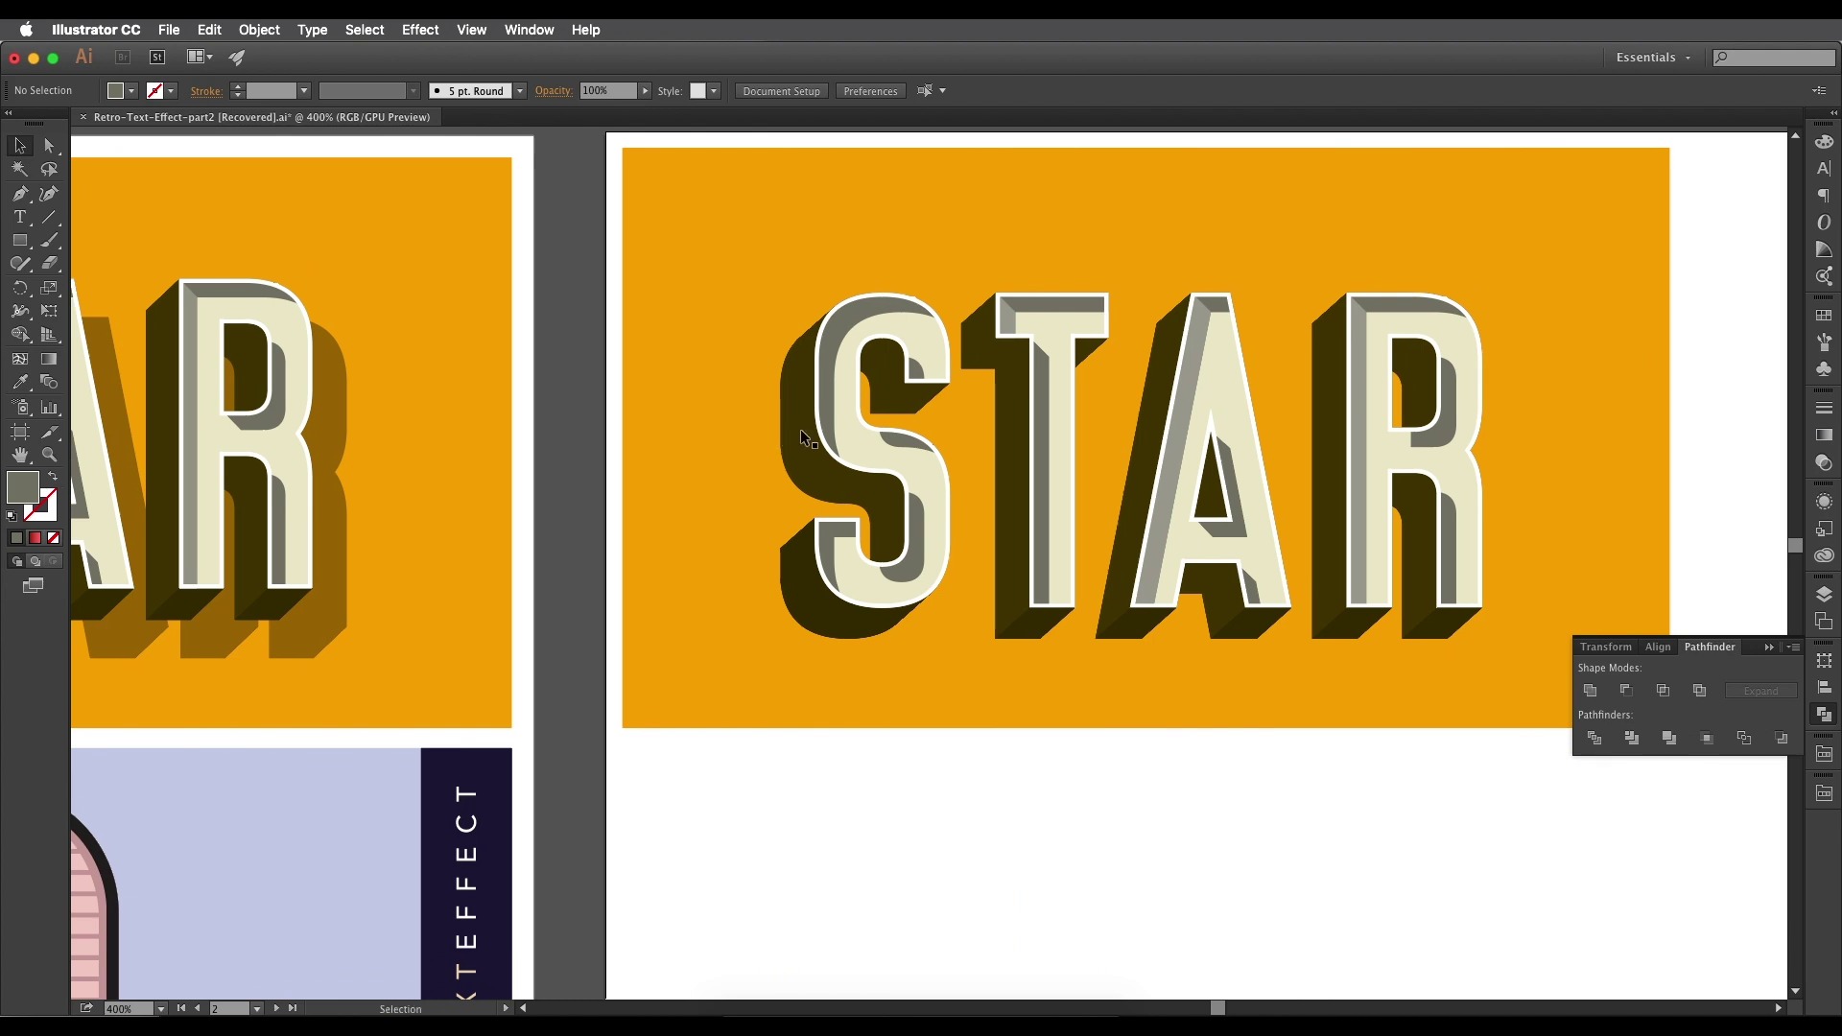
# Start a Stylize Drop Shadow effect on the brown extrusion blend in its original position, with the preview enabled.
pyautogui.click(802, 434)
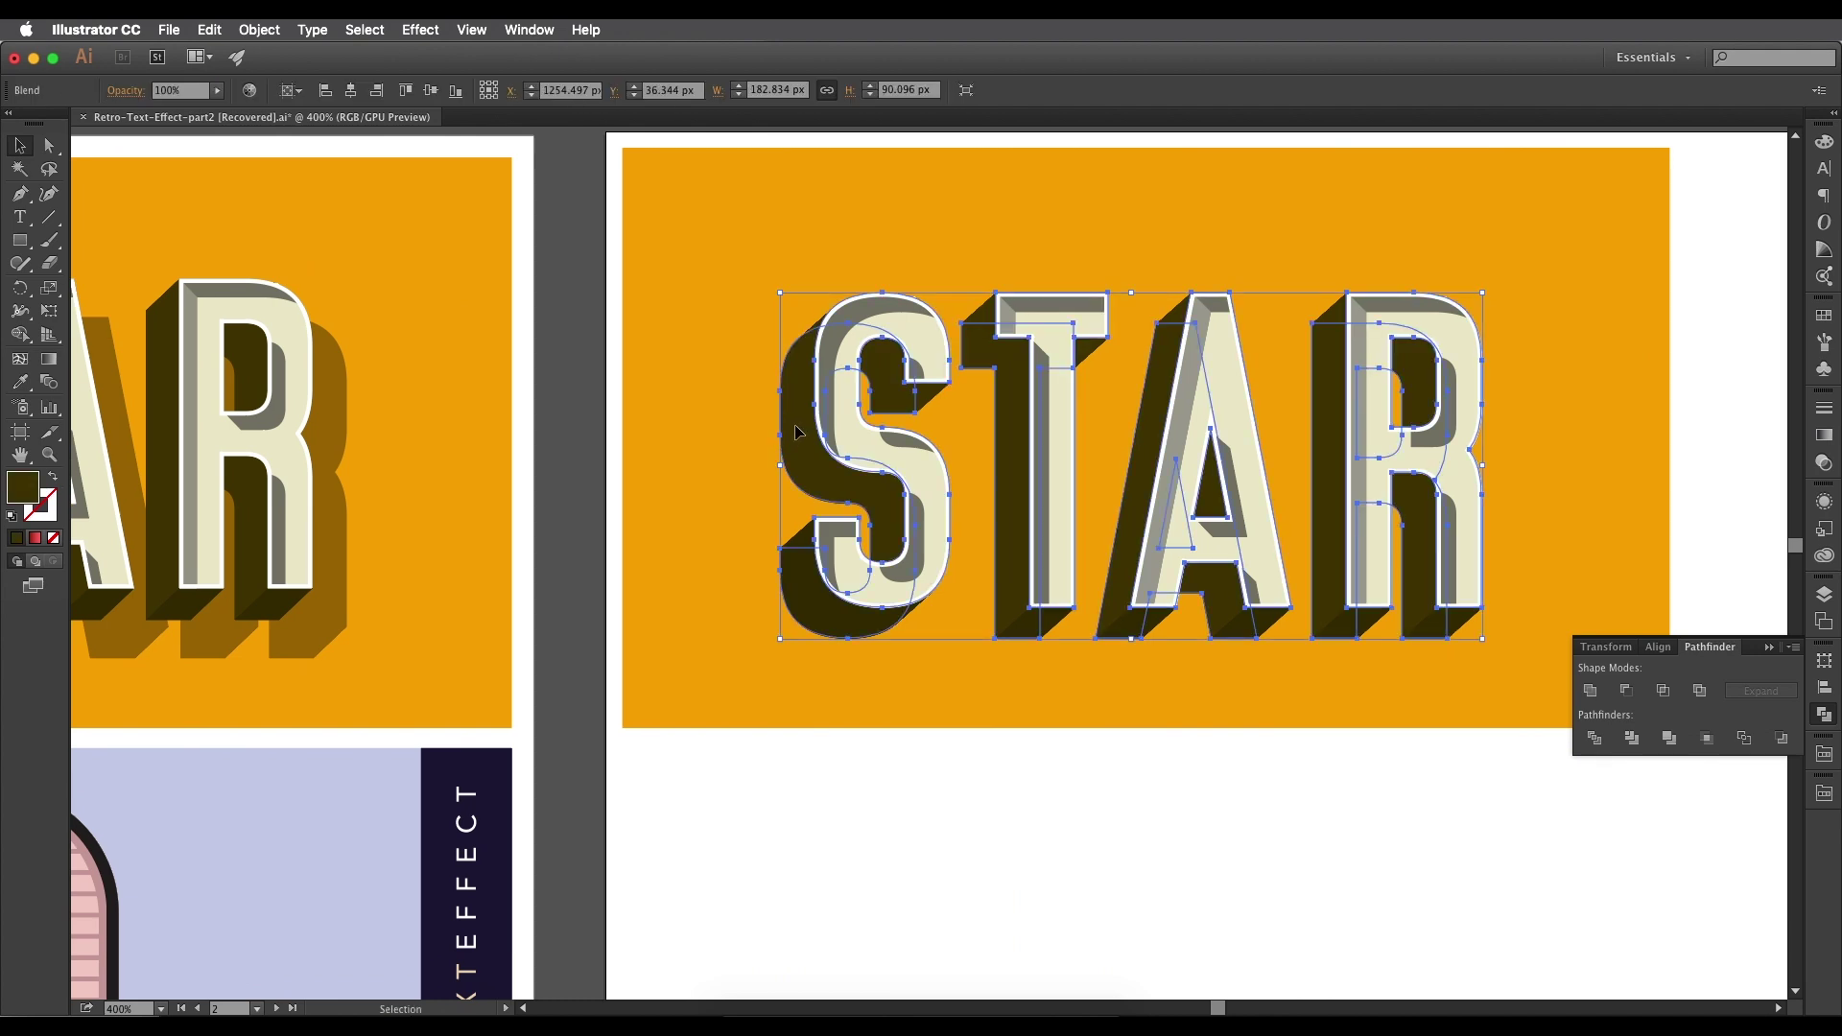
pyautogui.moveTo(816, 427); pyautogui.dragTo(706, 338)
pyautogui.press('super+z')
pyautogui.click(419, 30)
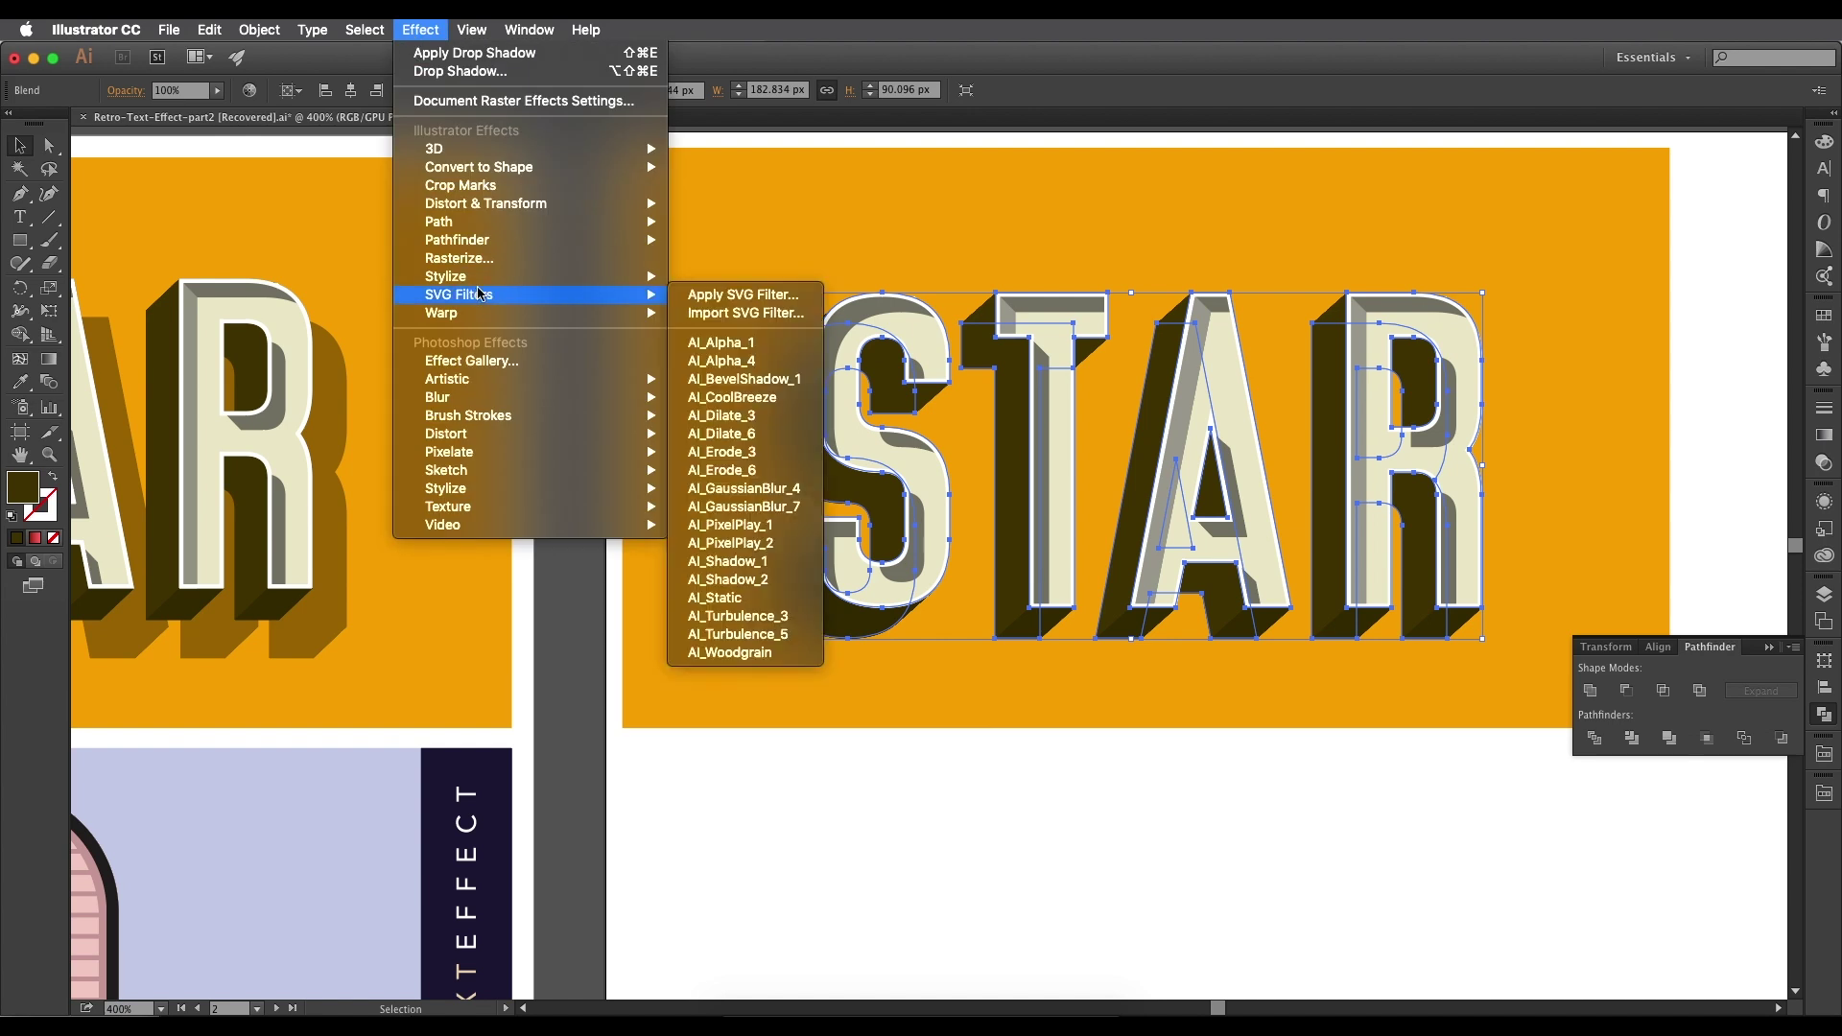
pyautogui.moveTo(579, 278)
pyautogui.click(715, 278)
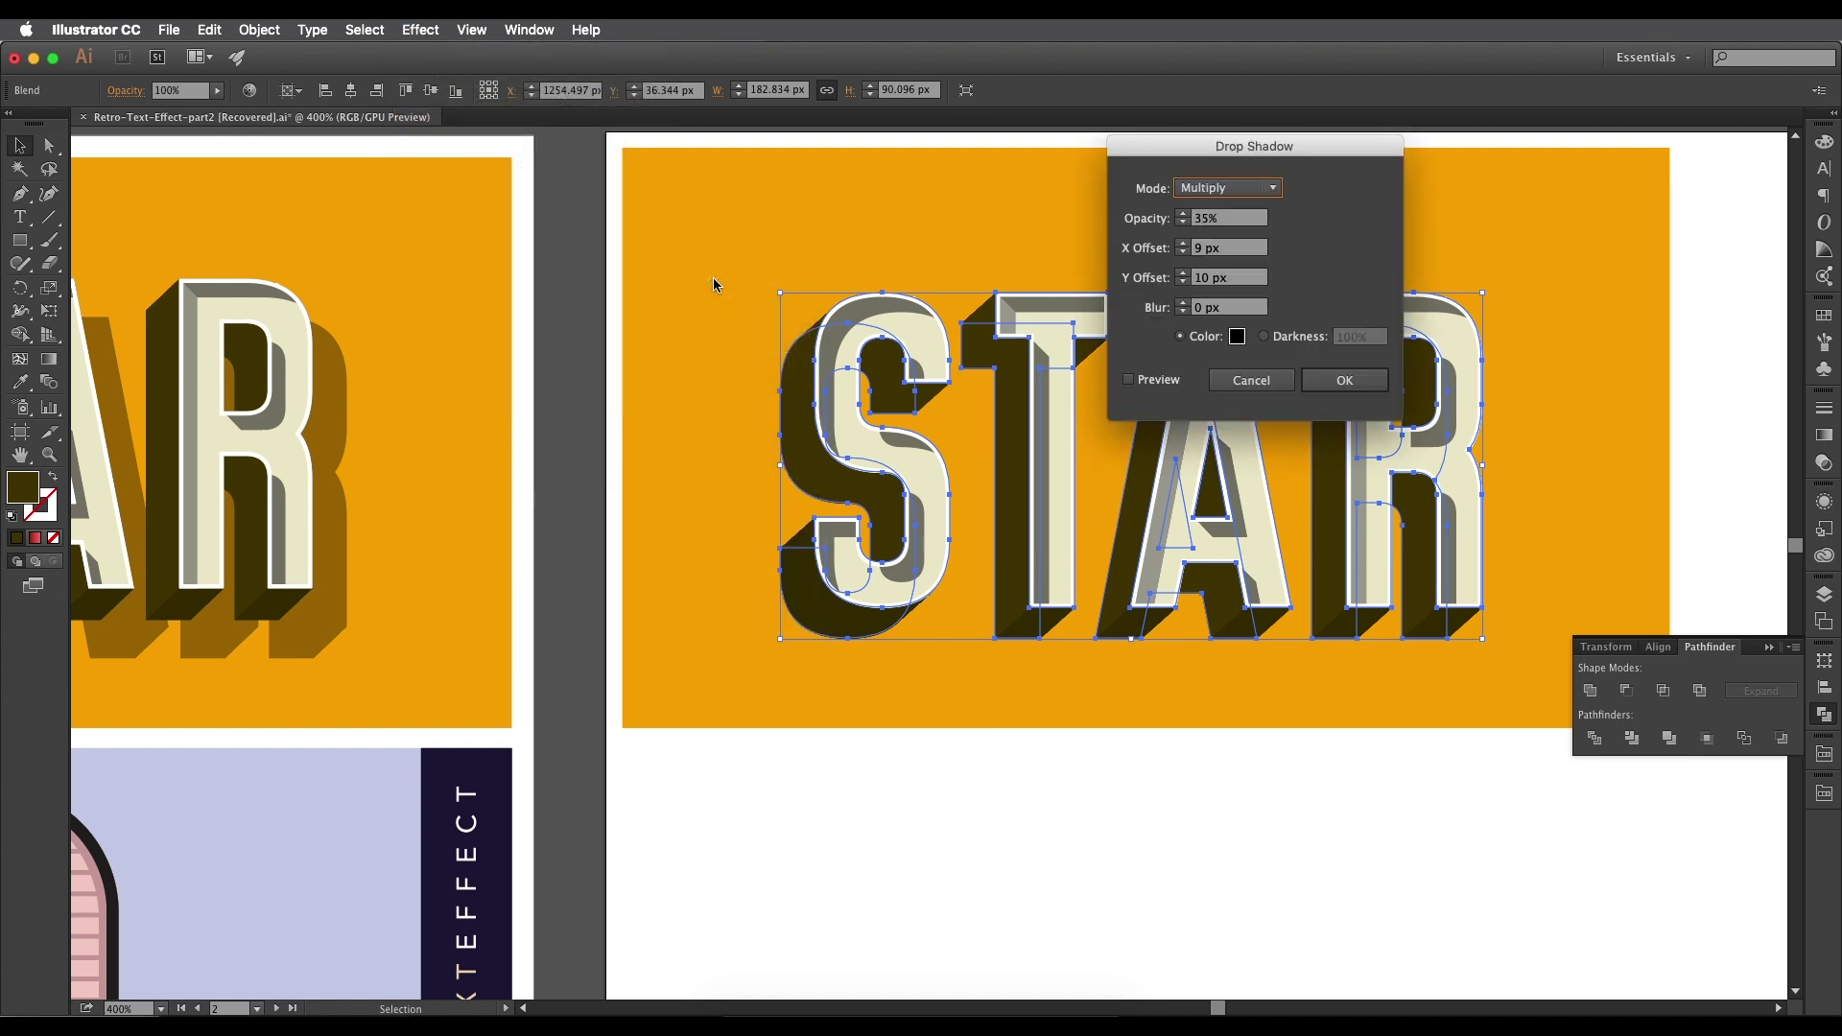
pyautogui.click(1161, 381)
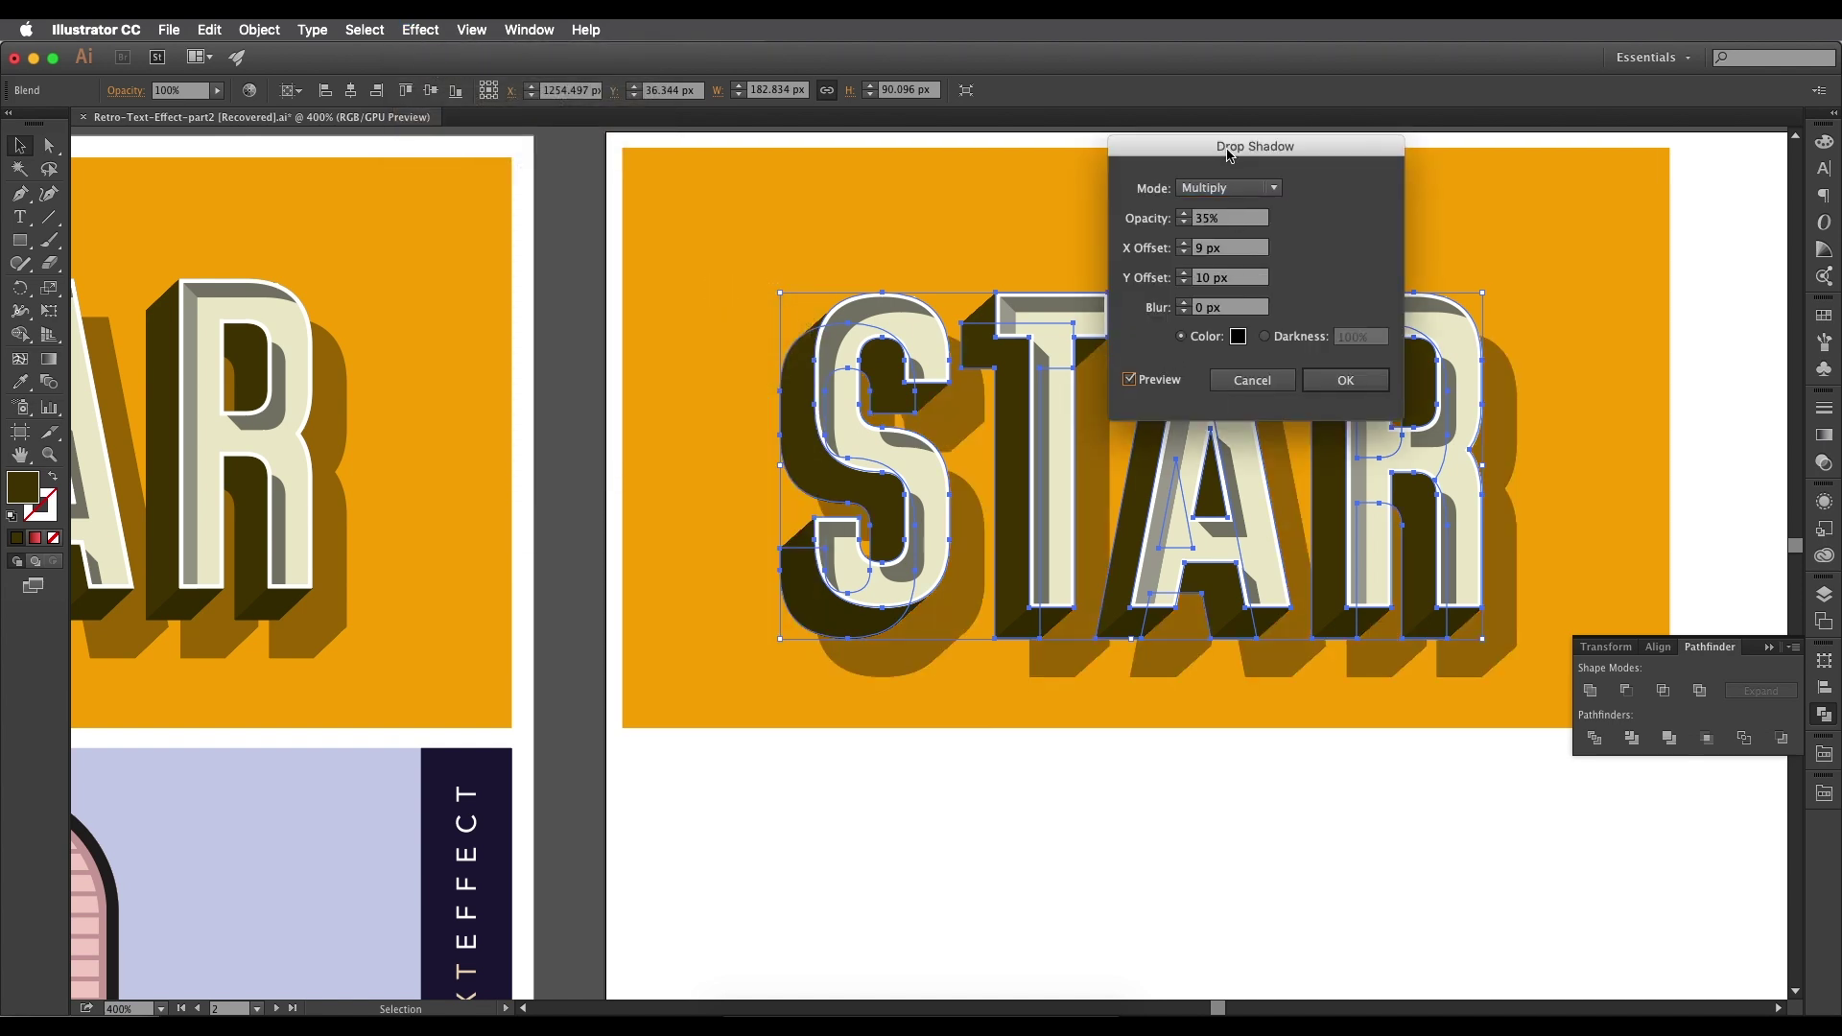
pyautogui.moveTo(1230, 153); pyautogui.dragTo(1420, 148)
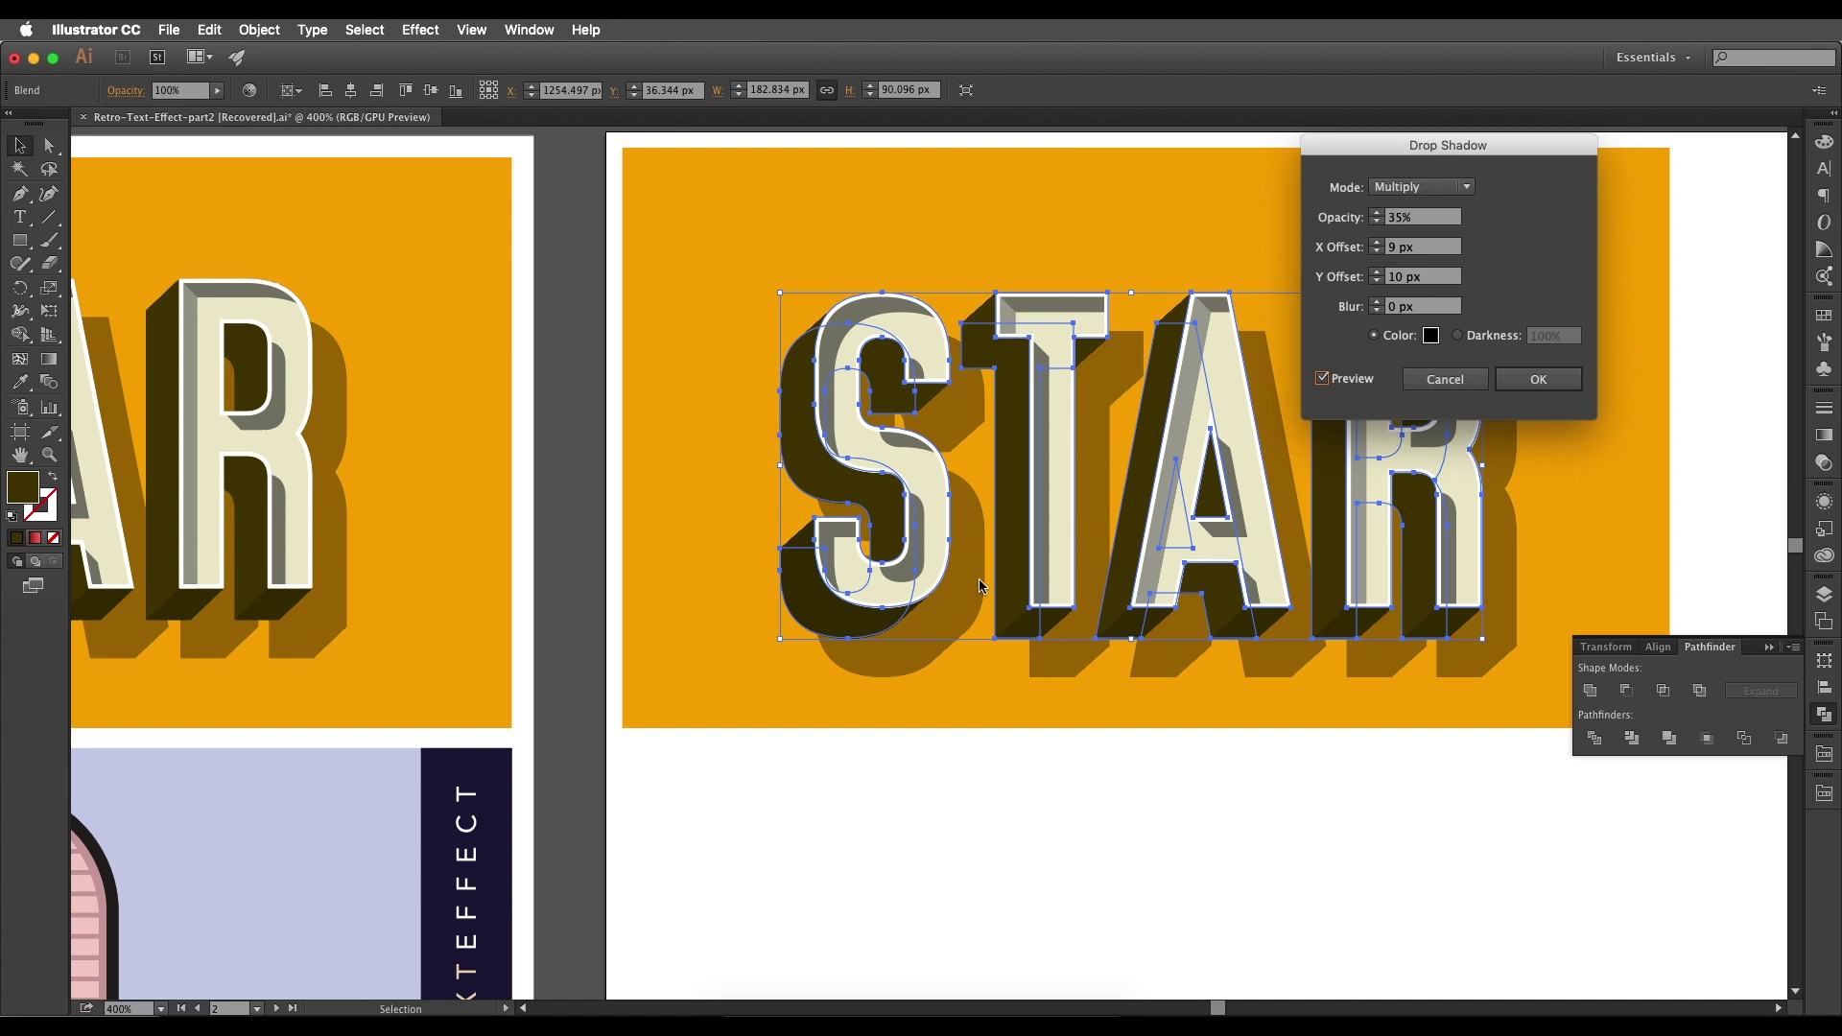
# Try a 3 px blur on the drop shadow and restore the blur to 0 px.
pyautogui.click(1376, 312)
pyautogui.click(1377, 303)
pyautogui.click(1377, 303)
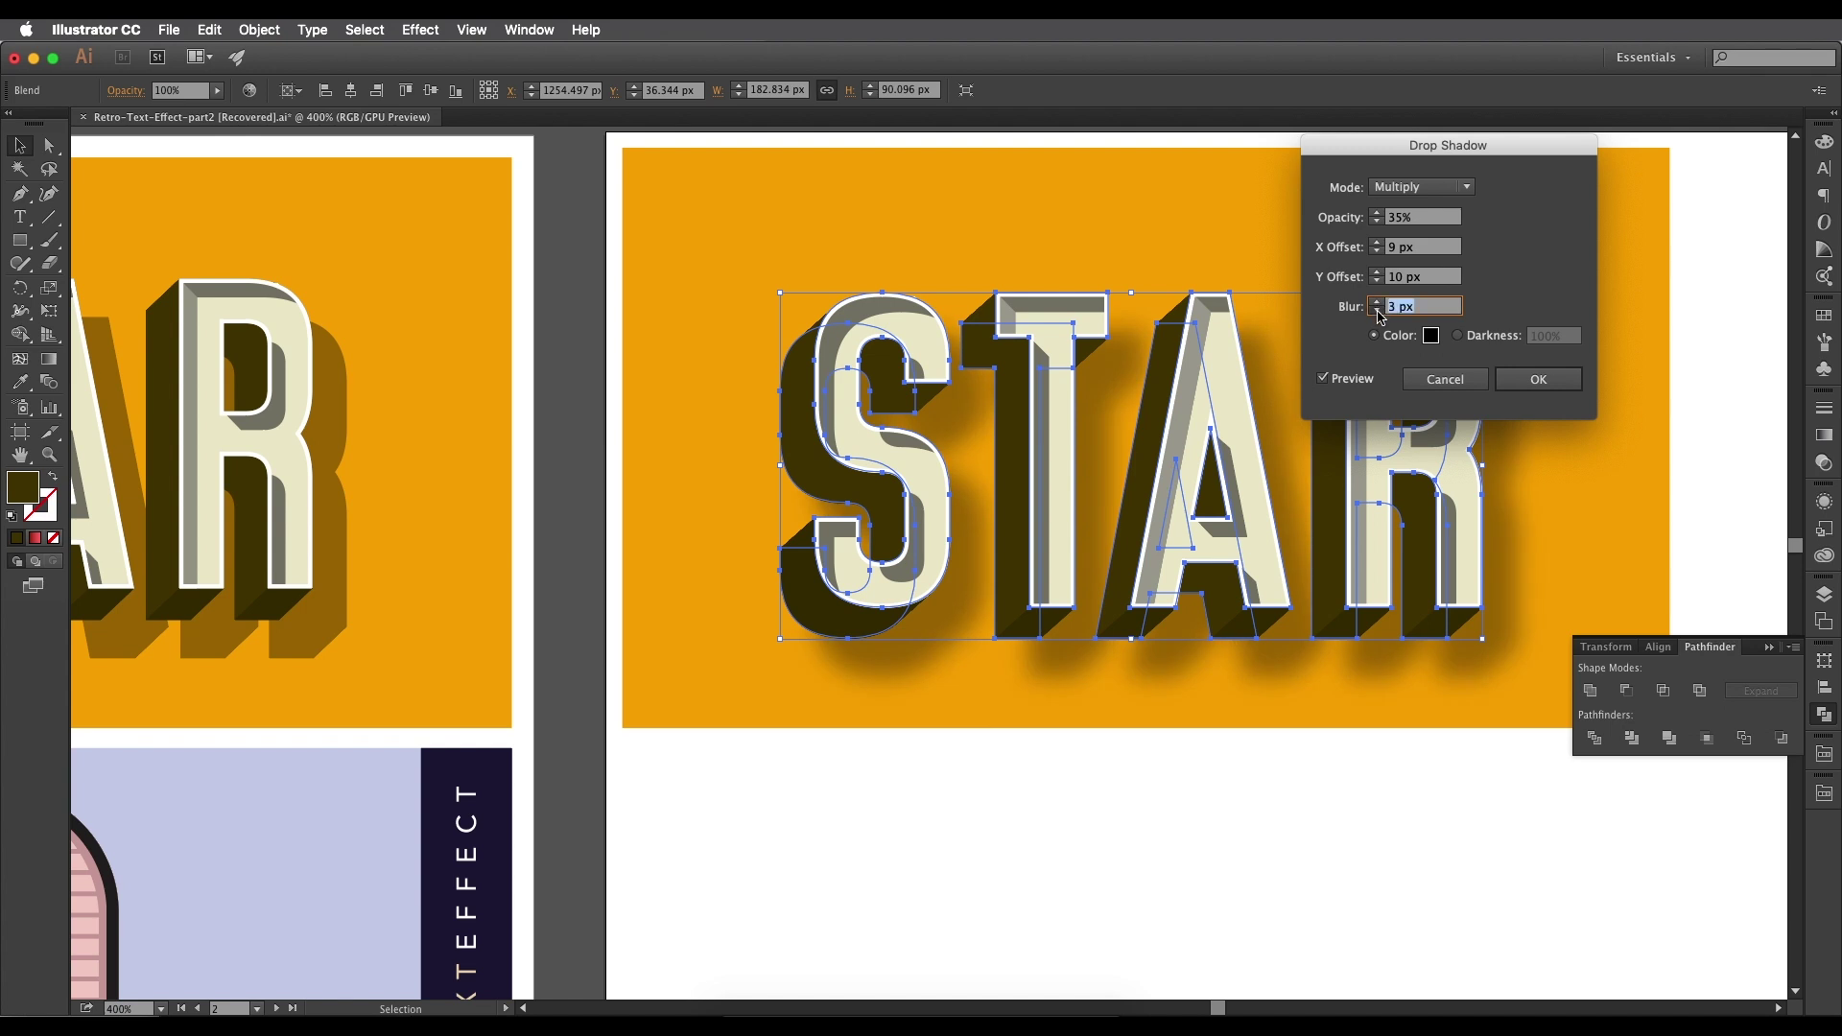
pyautogui.click(1378, 312)
pyautogui.click(1378, 312)
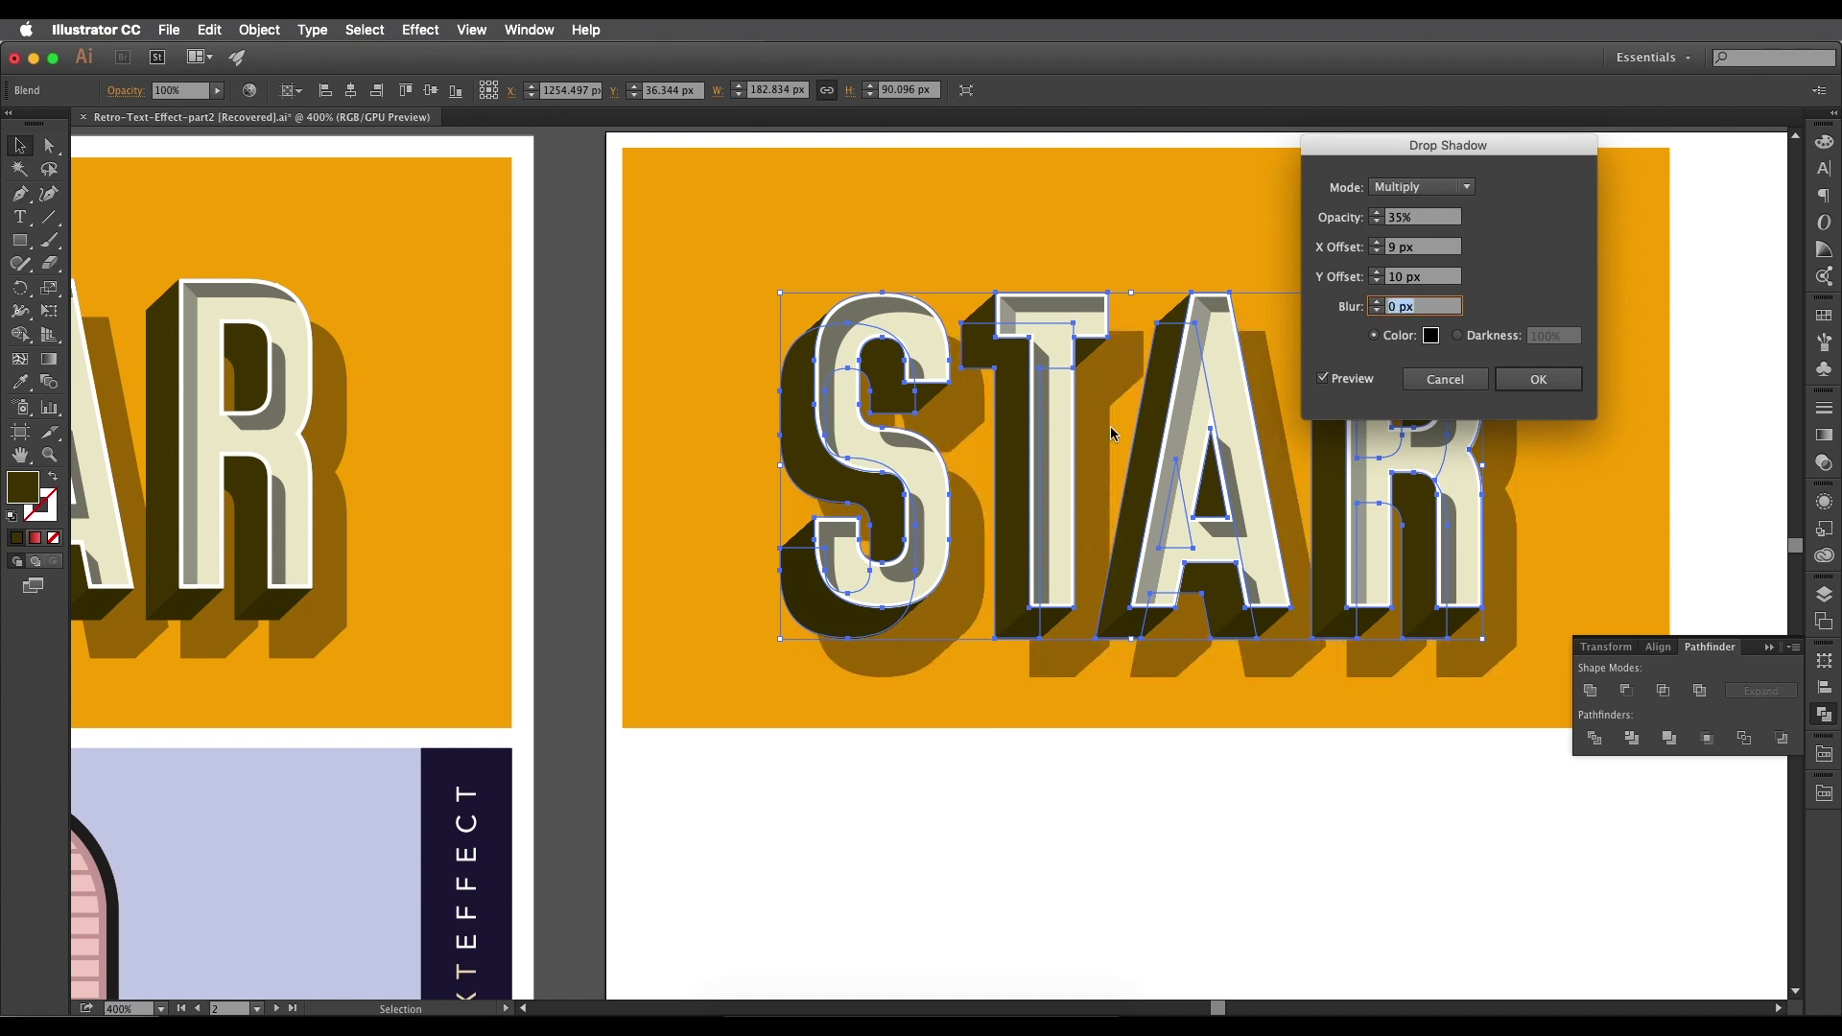
# Try smaller Y offsets such as 6 px for the drop shadow and restore the Y offset to 10 px.
pyautogui.click(1378, 284)
pyautogui.click(1378, 284)
pyautogui.click(1378, 284)
pyautogui.click(1377, 285)
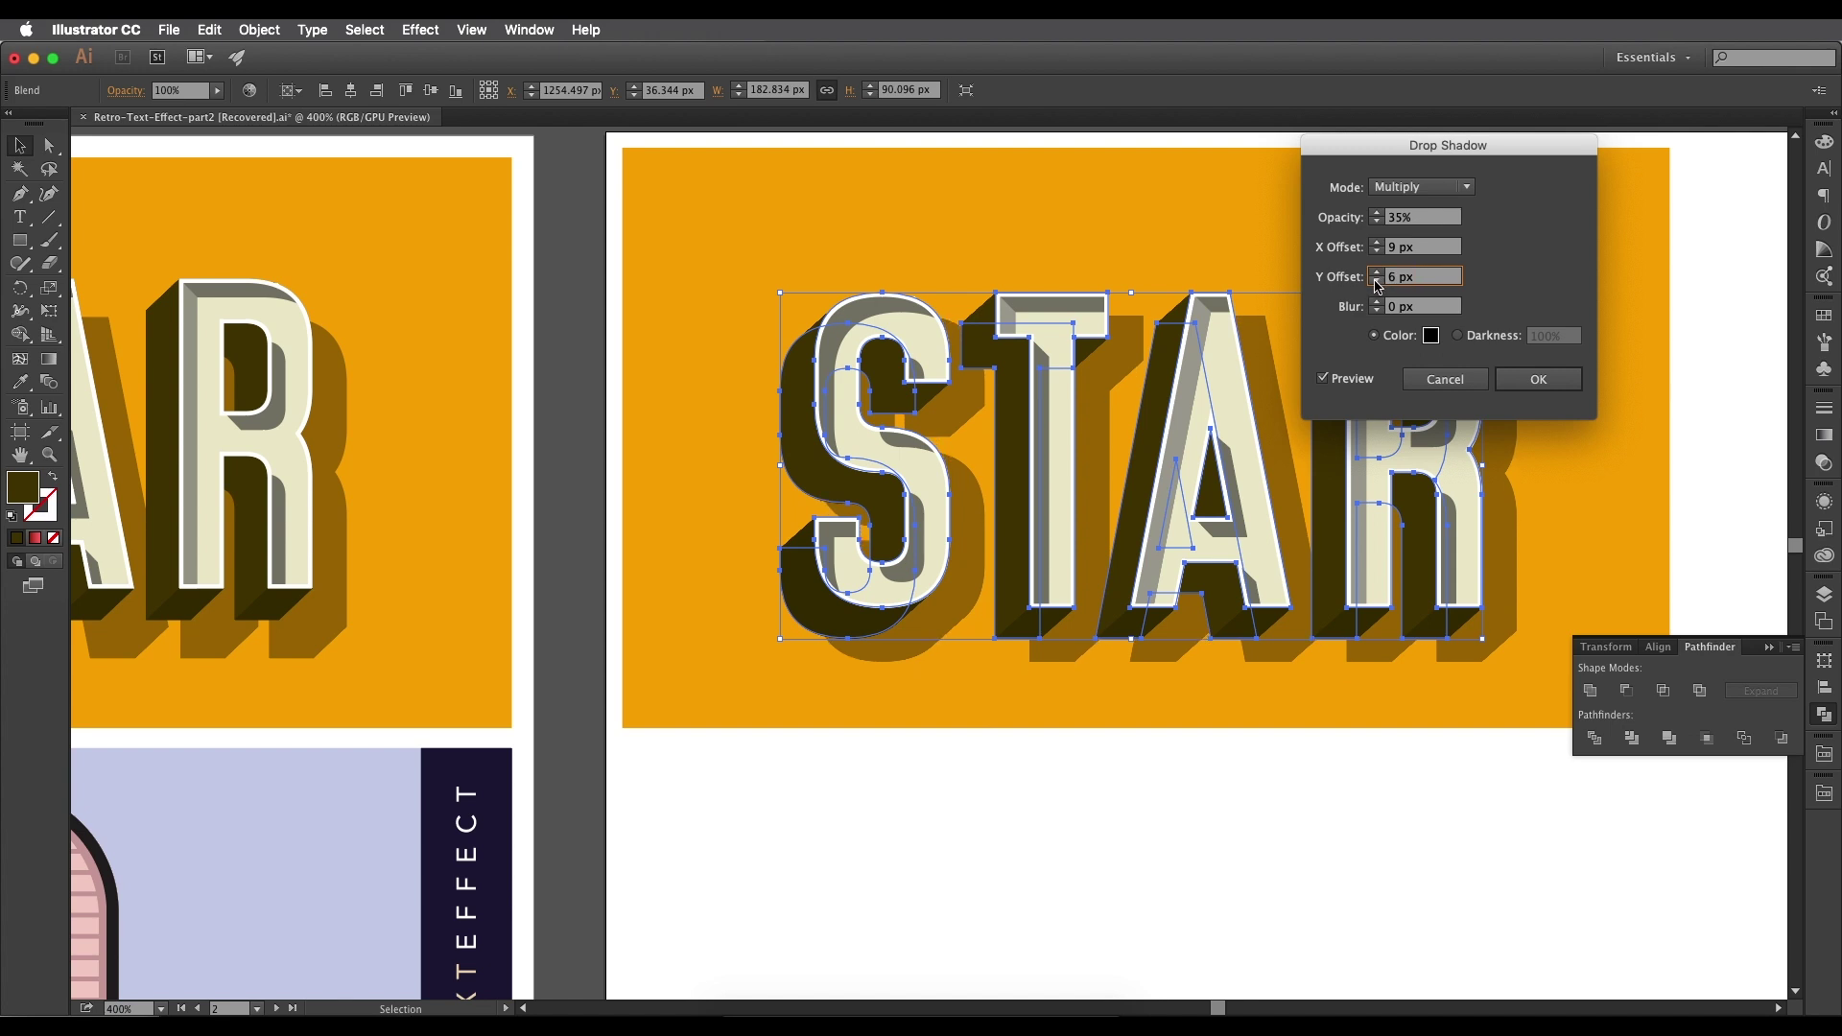
pyautogui.click(1378, 284)
pyautogui.click(1378, 272)
pyautogui.click(1378, 272)
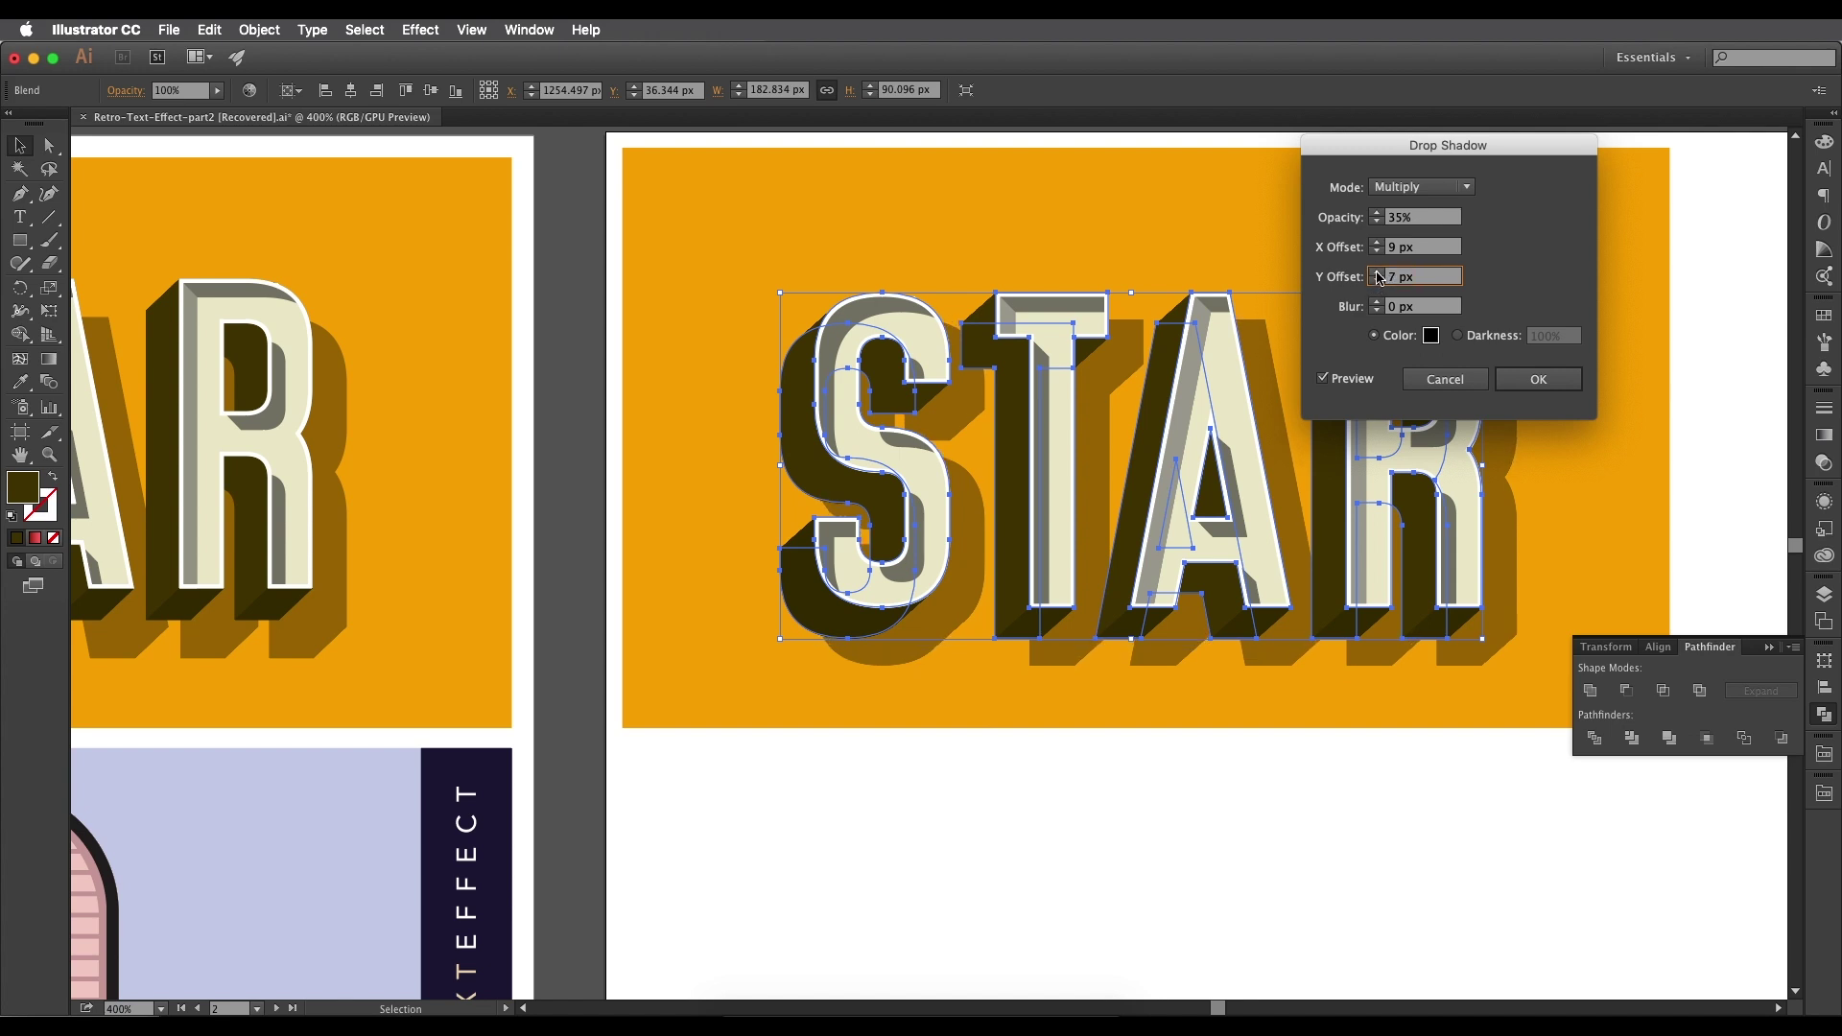
pyautogui.click(1378, 273)
pyautogui.click(1378, 272)
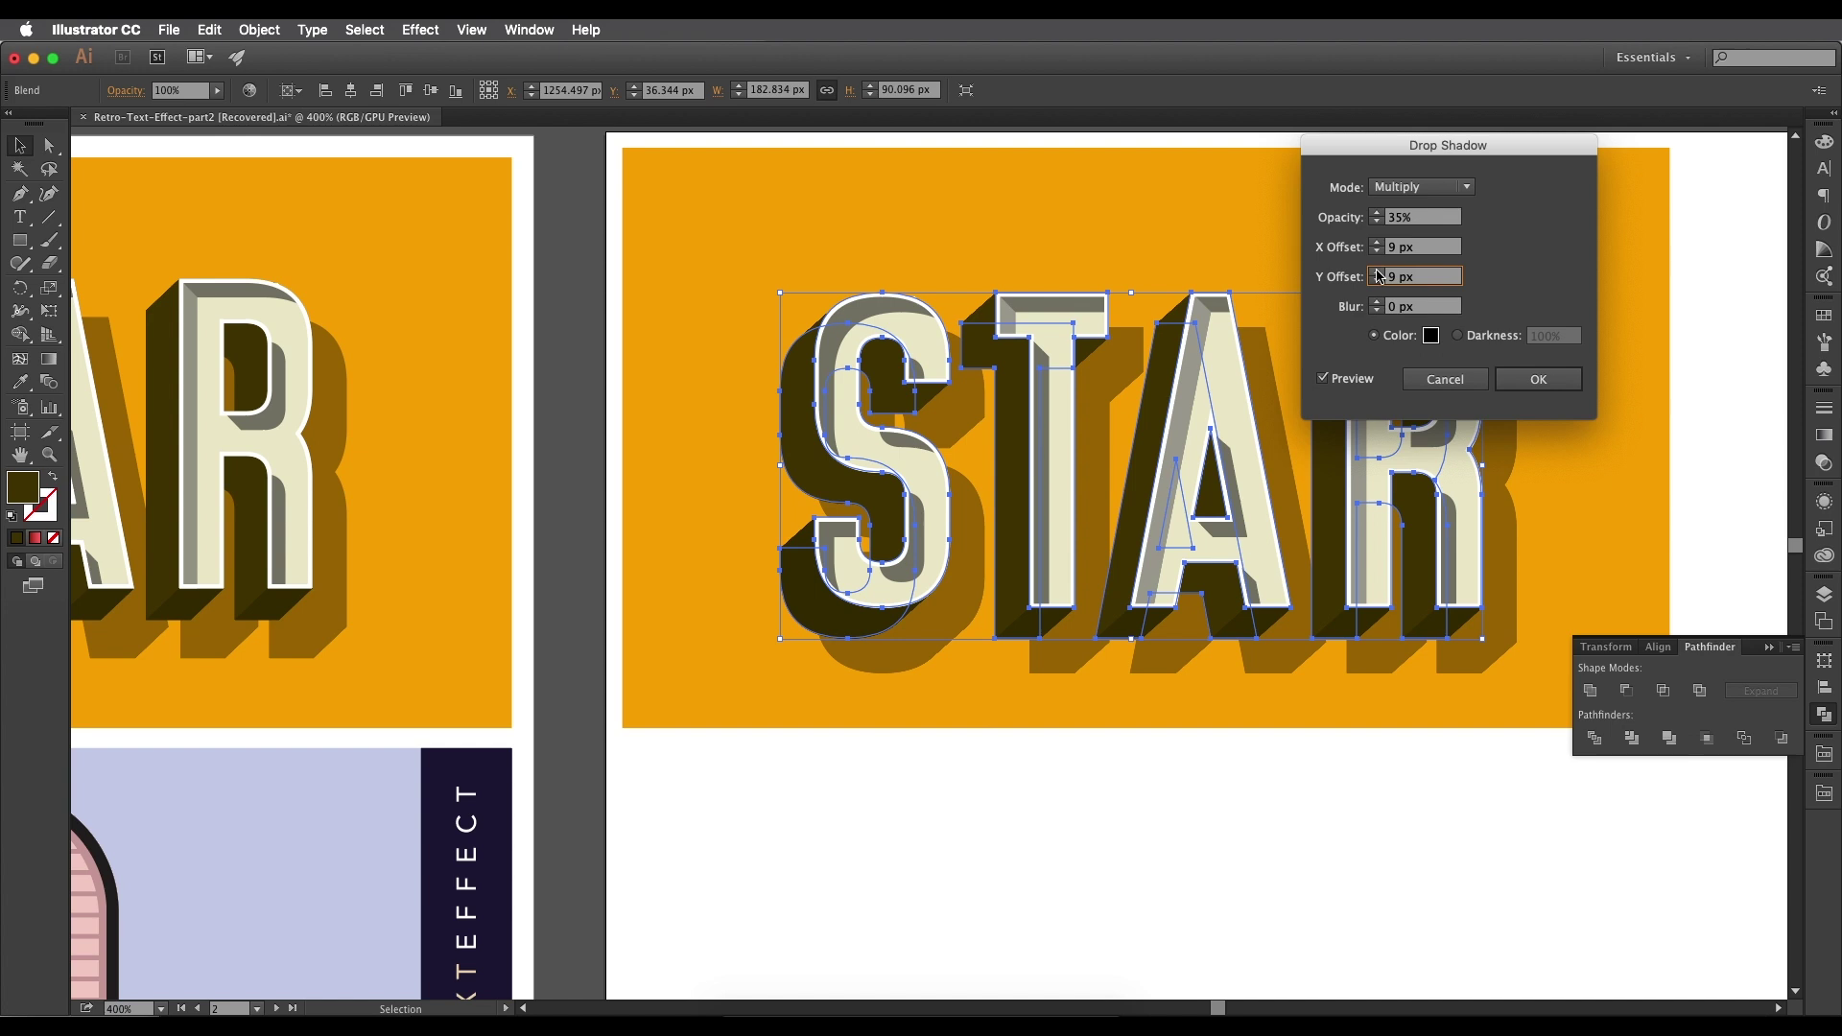
pyautogui.click(1378, 273)
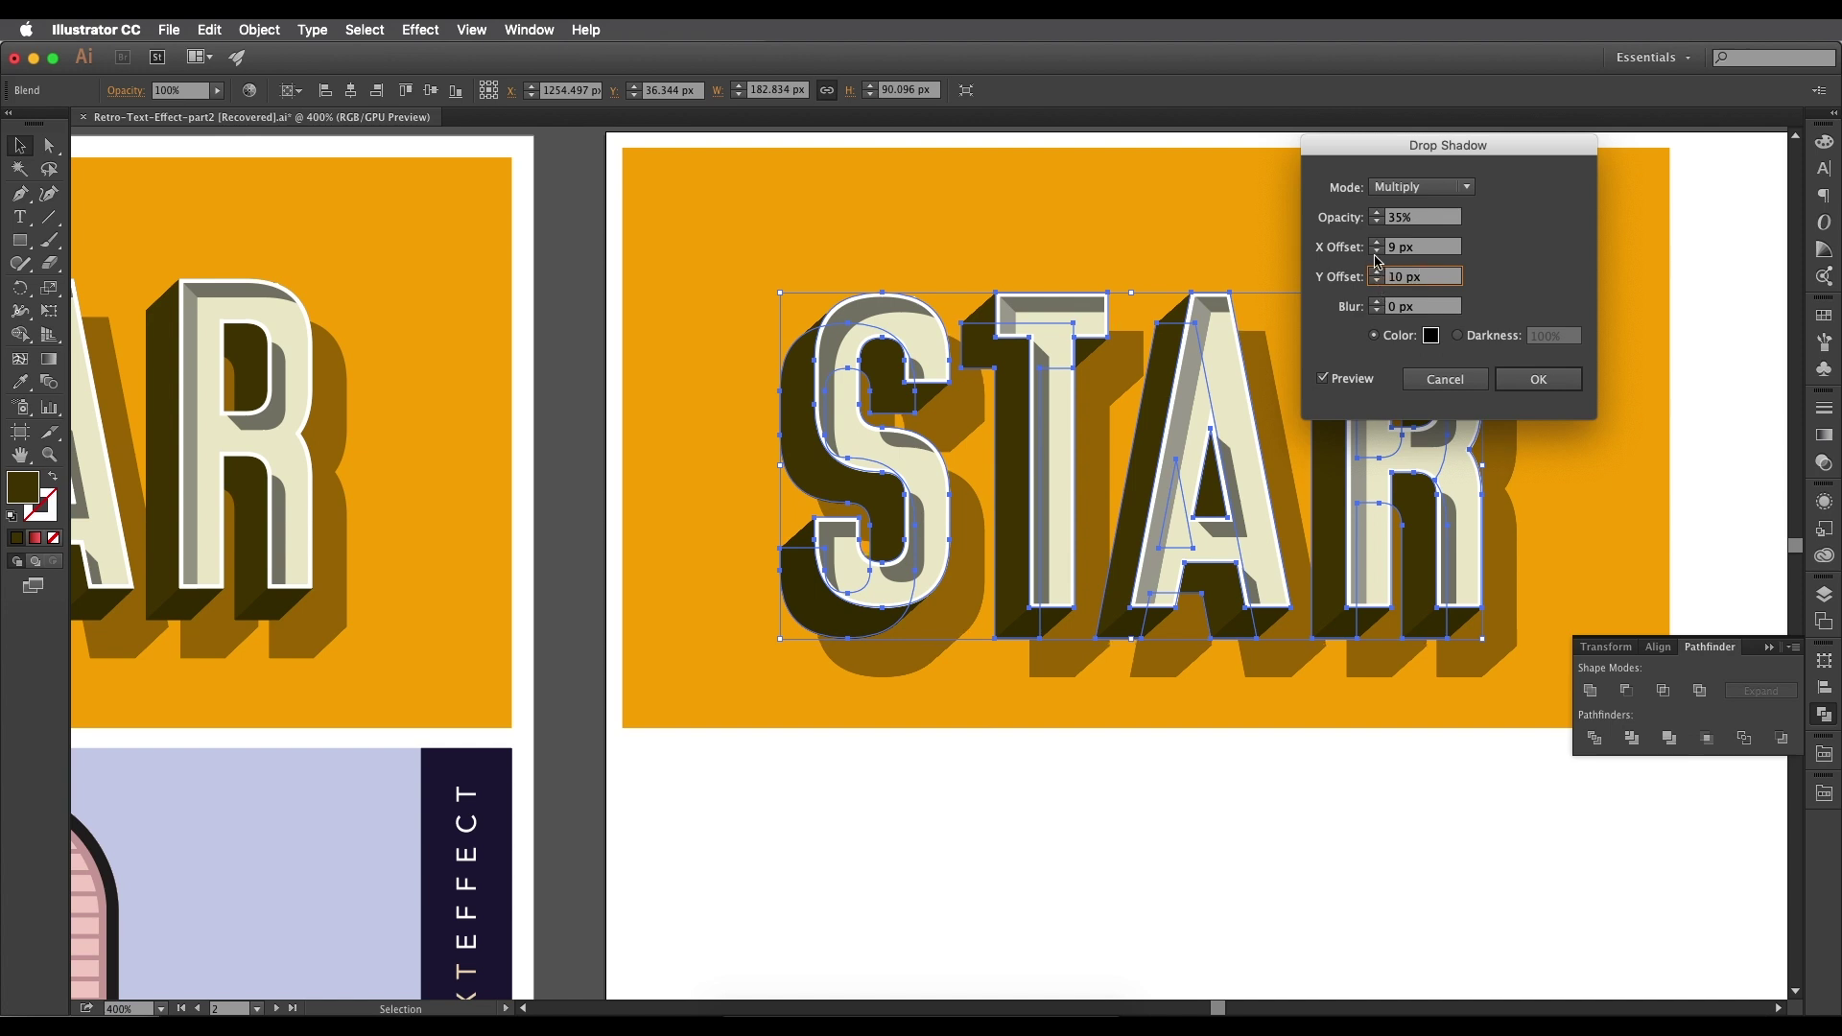
# Try X offsets of 11 px and 3 px for the drop shadow and restore the X offset to 9 px.
pyautogui.click(1378, 244)
pyautogui.click(1378, 244)
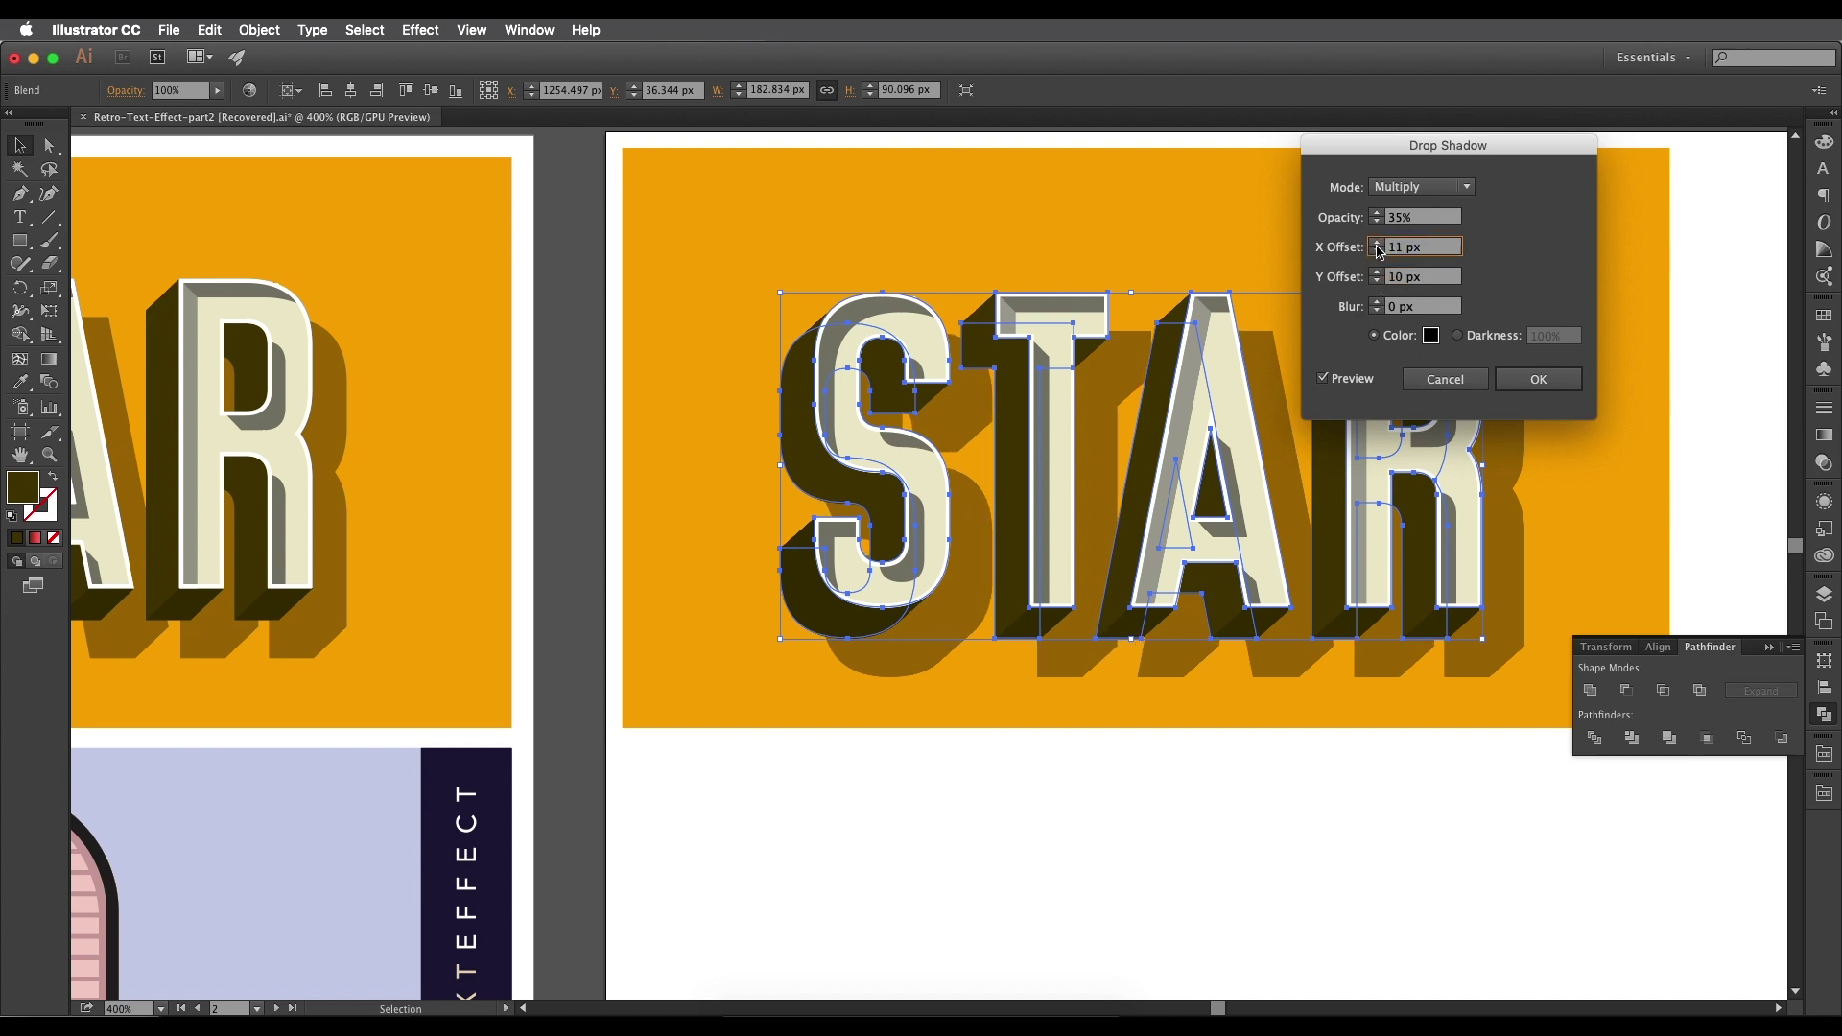
pyautogui.click(1375, 253)
pyautogui.click(1376, 253)
pyautogui.click(1376, 252)
pyautogui.click(1375, 252)
pyautogui.click(1376, 252)
pyautogui.click(1375, 253)
pyautogui.click(1376, 253)
pyautogui.click(1376, 253)
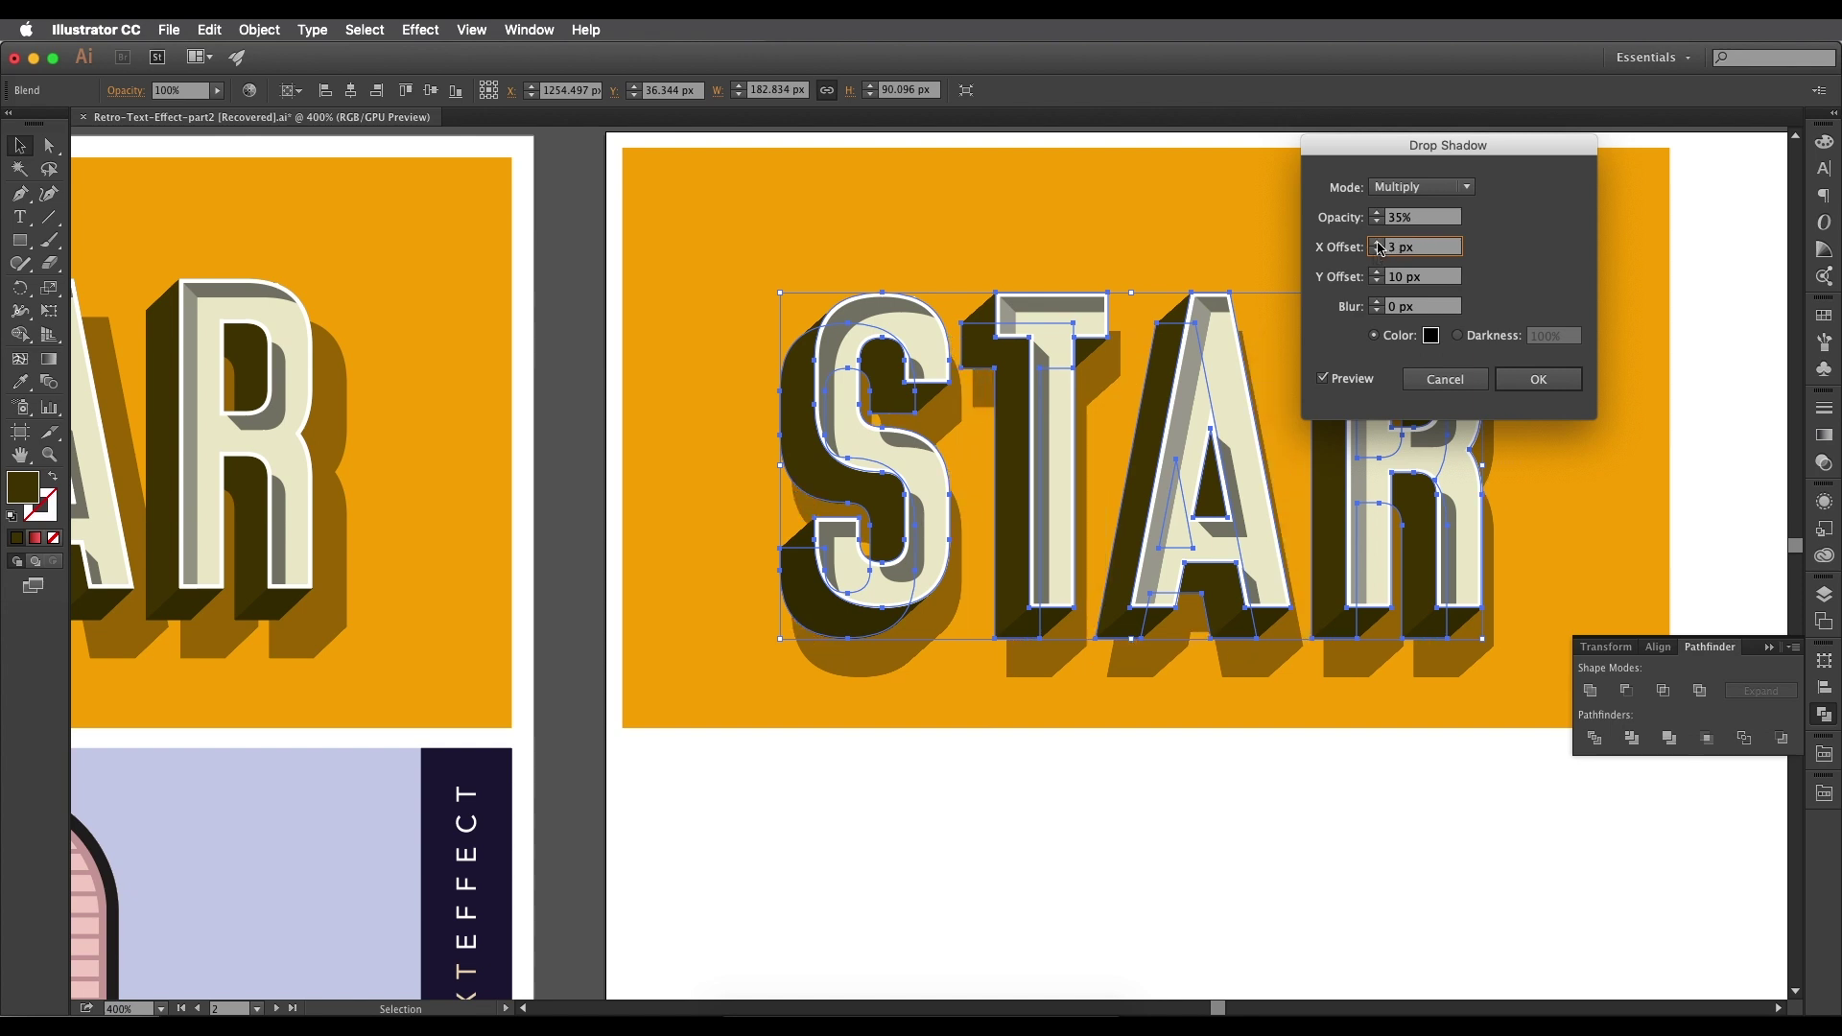
pyautogui.click(1377, 244)
pyautogui.click(1378, 244)
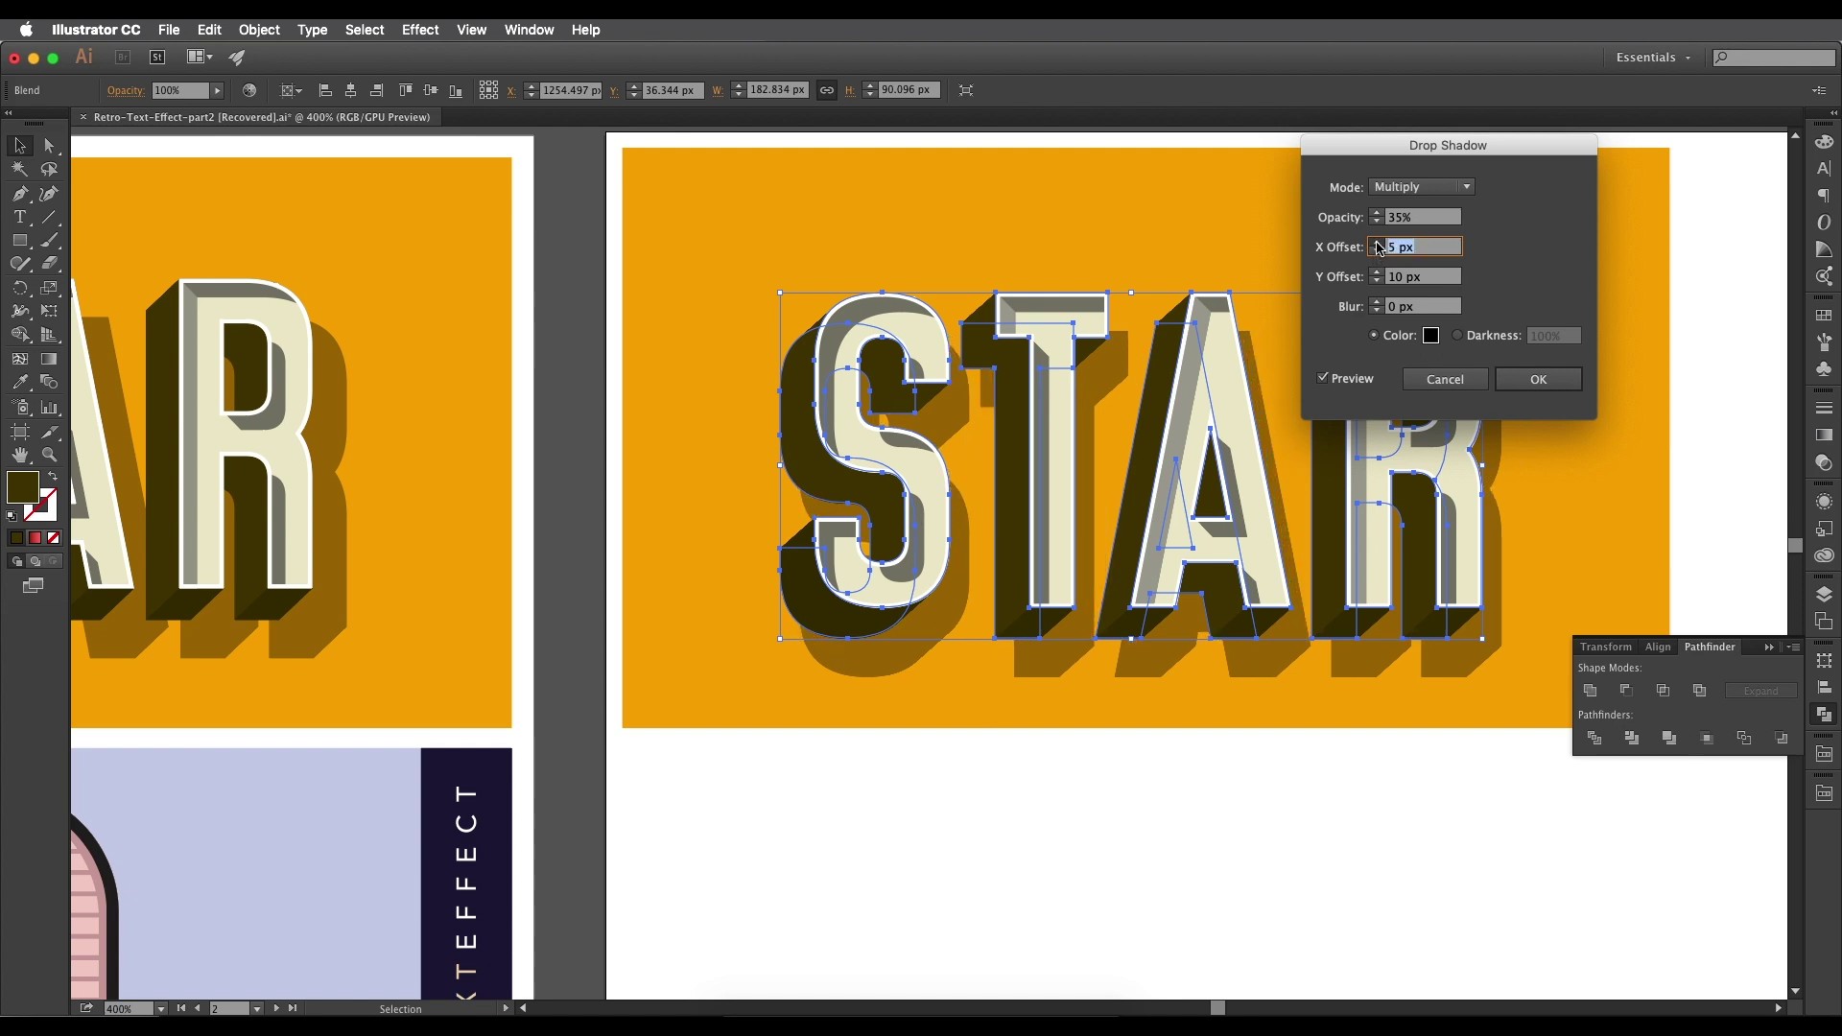
pyautogui.click(1378, 243)
pyautogui.click(1376, 242)
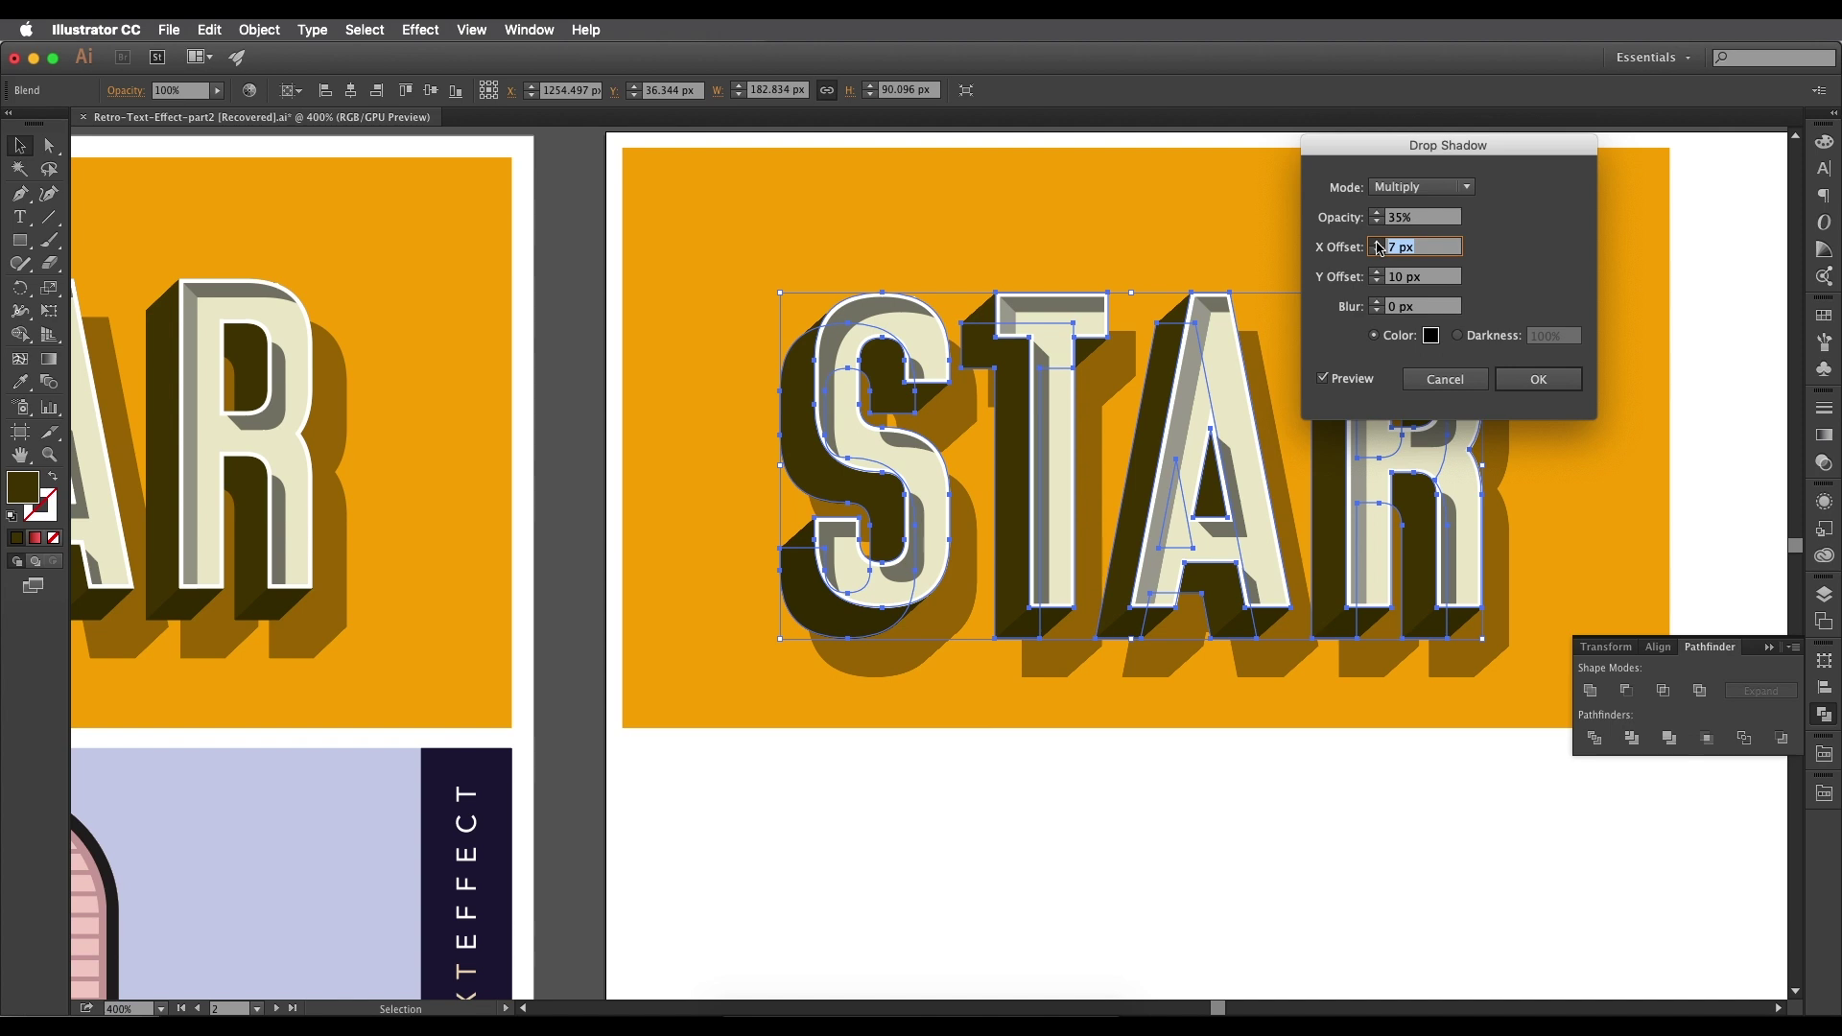
pyautogui.click(1376, 243)
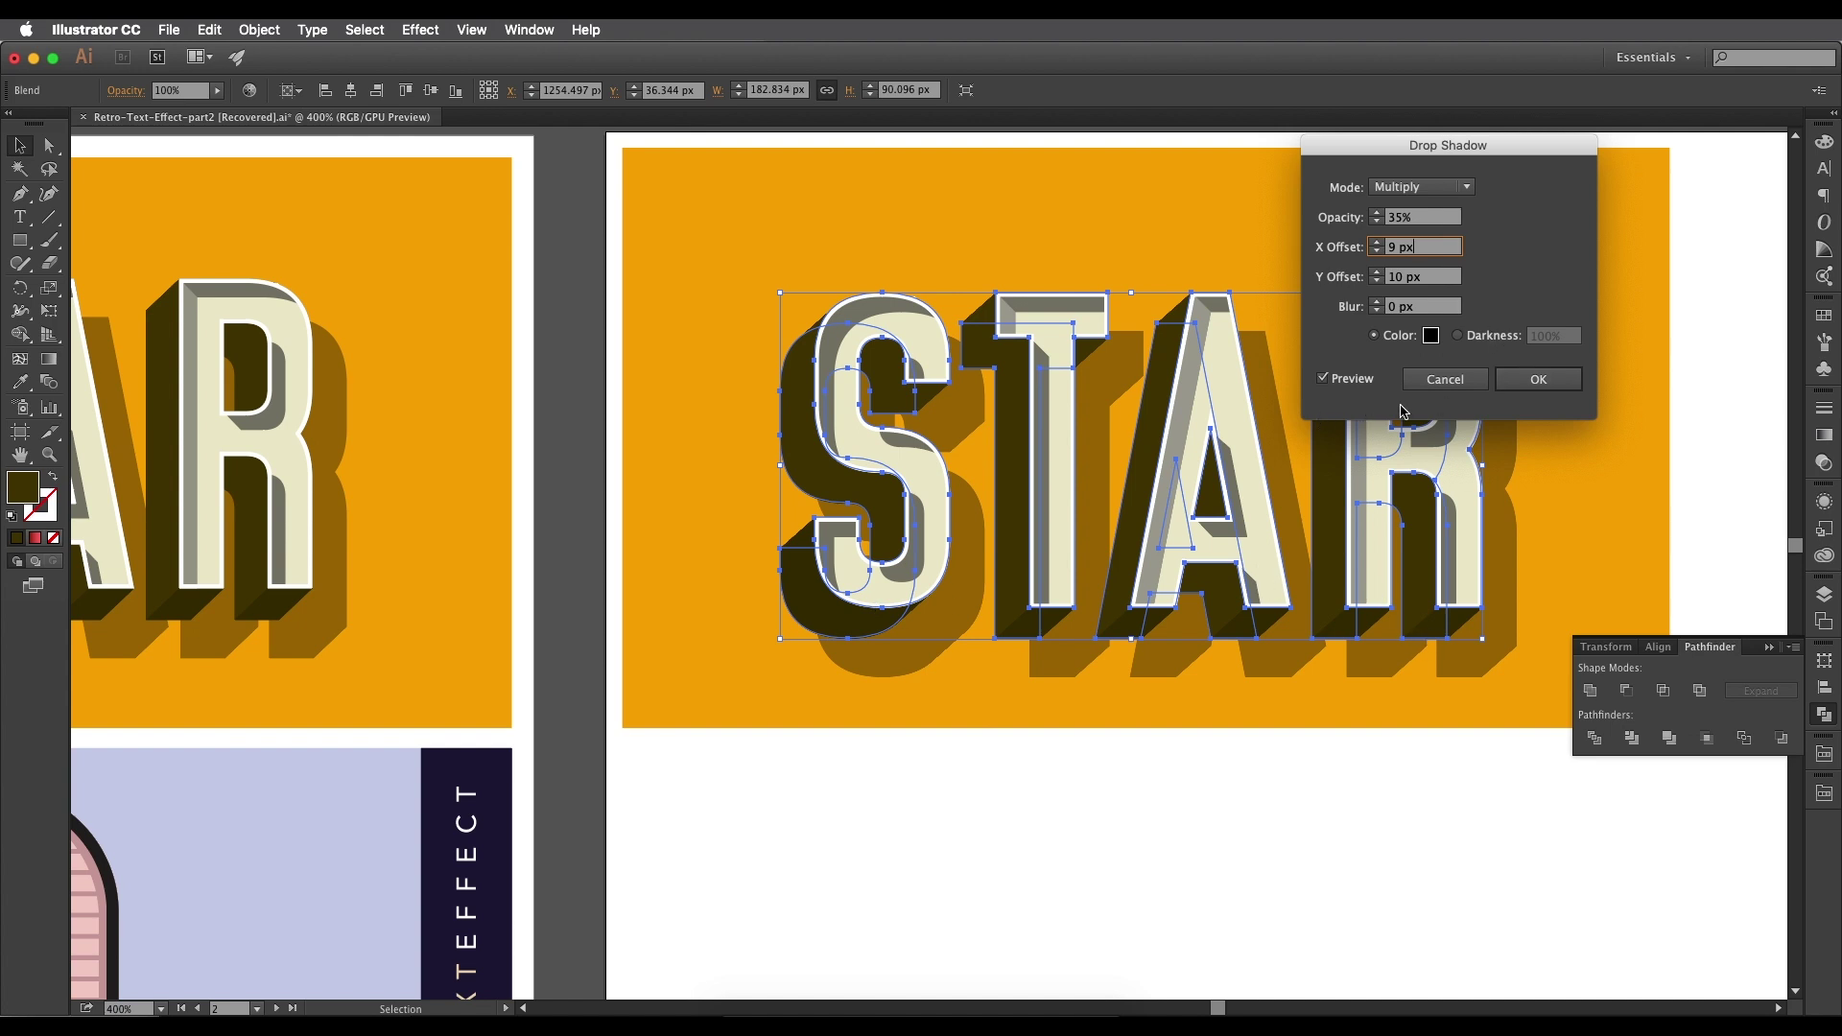
# Apply the drop shadow with Multiply mode, 35% opacity, 9 px X offset, 10 px Y offset and 0 px blur, and deselect the blend.
pyautogui.click(1516, 386)
pyautogui.scroll(-2, 1422, 422)
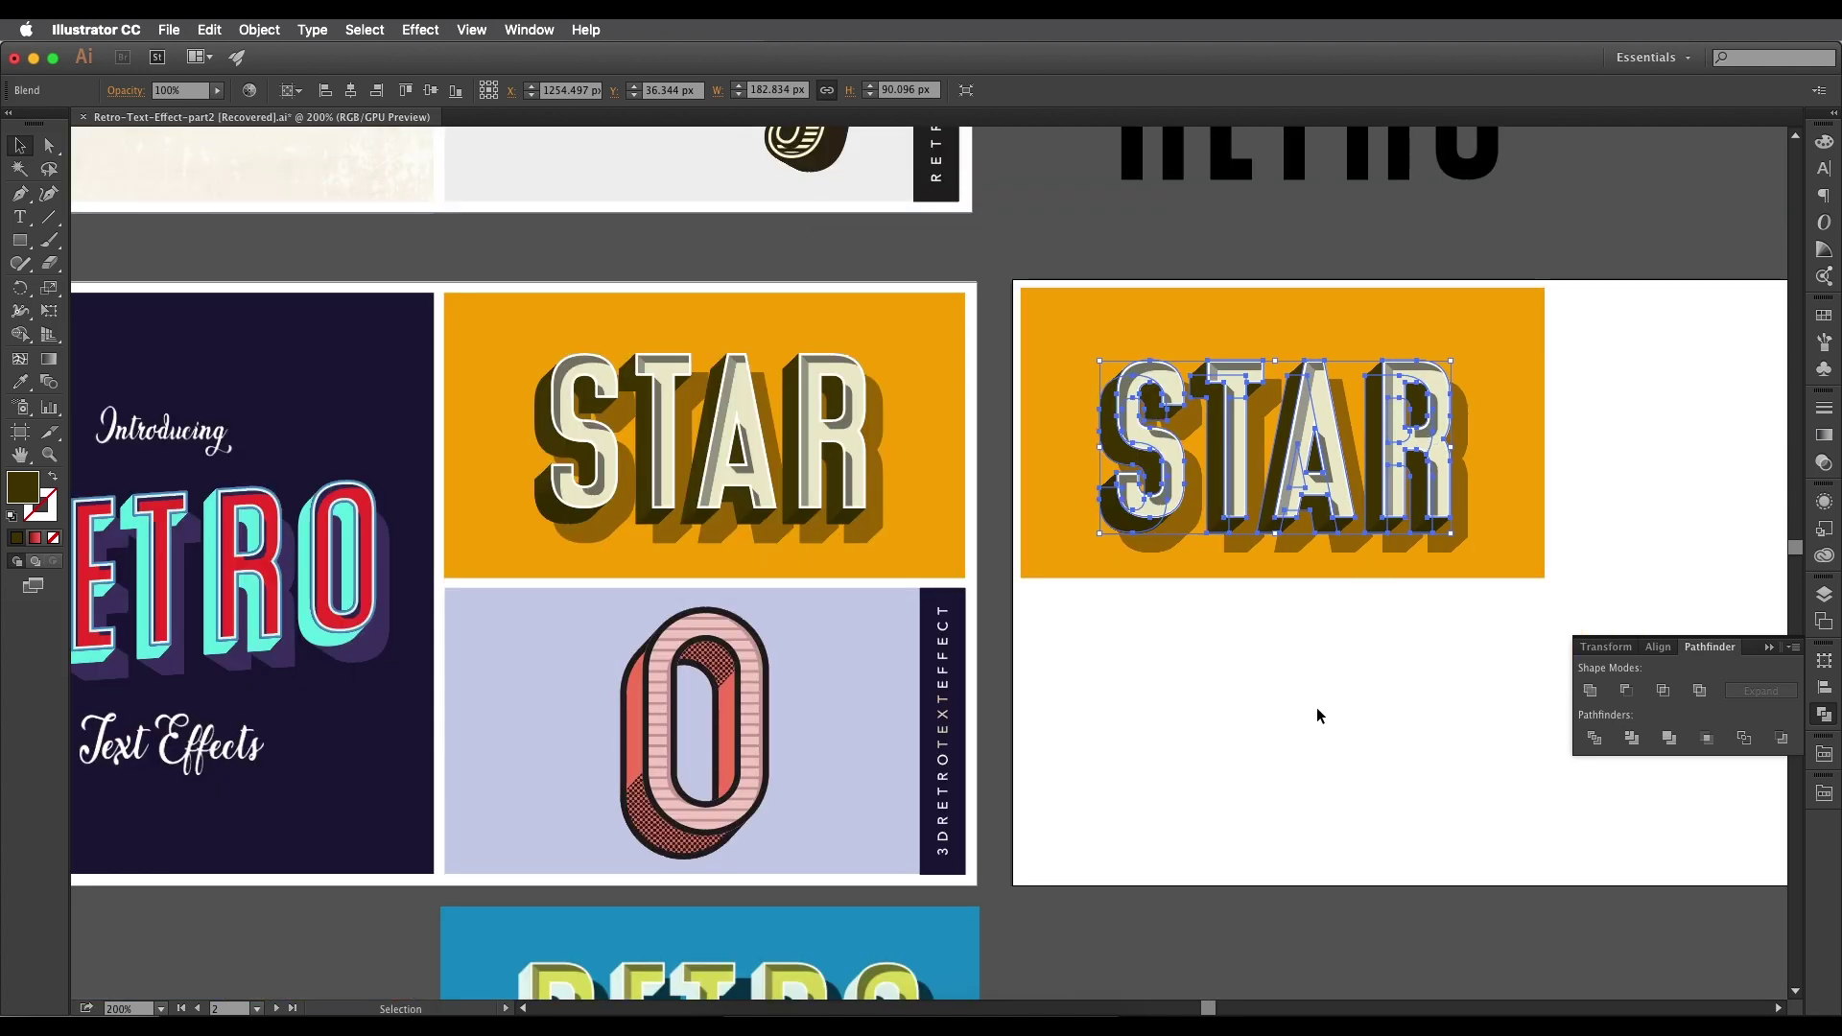
pyautogui.click(1318, 710)
# Compare the shadowed STAR lettering with the reference artwork and examine the green RETRO variation on the blue background.
pyautogui.moveTo(1320, 617); pyautogui.dragTo(1113, 638)
pyautogui.scroll(1, 1176, 466)
pyautogui.moveTo(980, 558); pyautogui.dragTo(1032, 534)
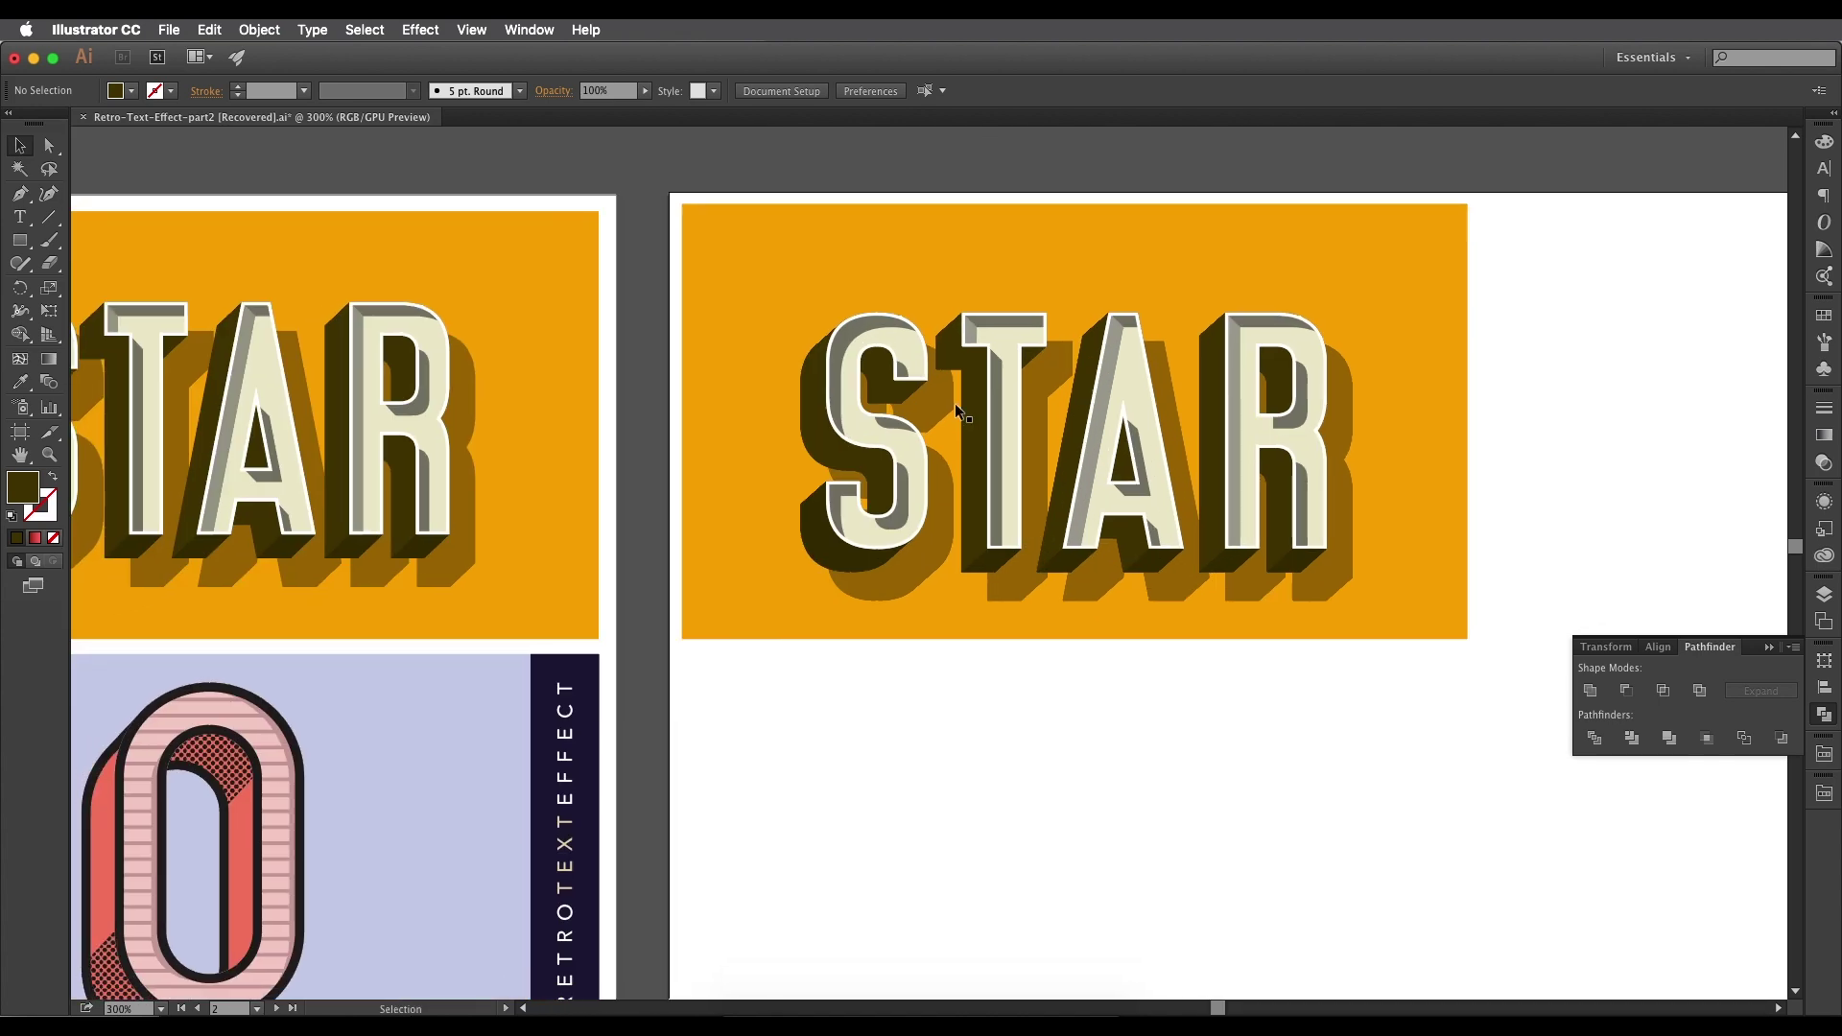
pyautogui.scroll(1, 950, 407)
pyautogui.moveTo(796, 425); pyautogui.dragTo(950, 406)
pyautogui.moveTo(1392, 424); pyautogui.dragTo(1140, 440)
pyautogui.scroll(-2, 1140, 438)
pyautogui.moveTo(962, 760); pyautogui.dragTo(987, 653)
pyautogui.moveTo(823, 856); pyautogui.dragTo(1070, 460)
pyautogui.scroll(1, 908, 535)
pyautogui.moveTo(870, 538); pyautogui.dragTo(959, 524)
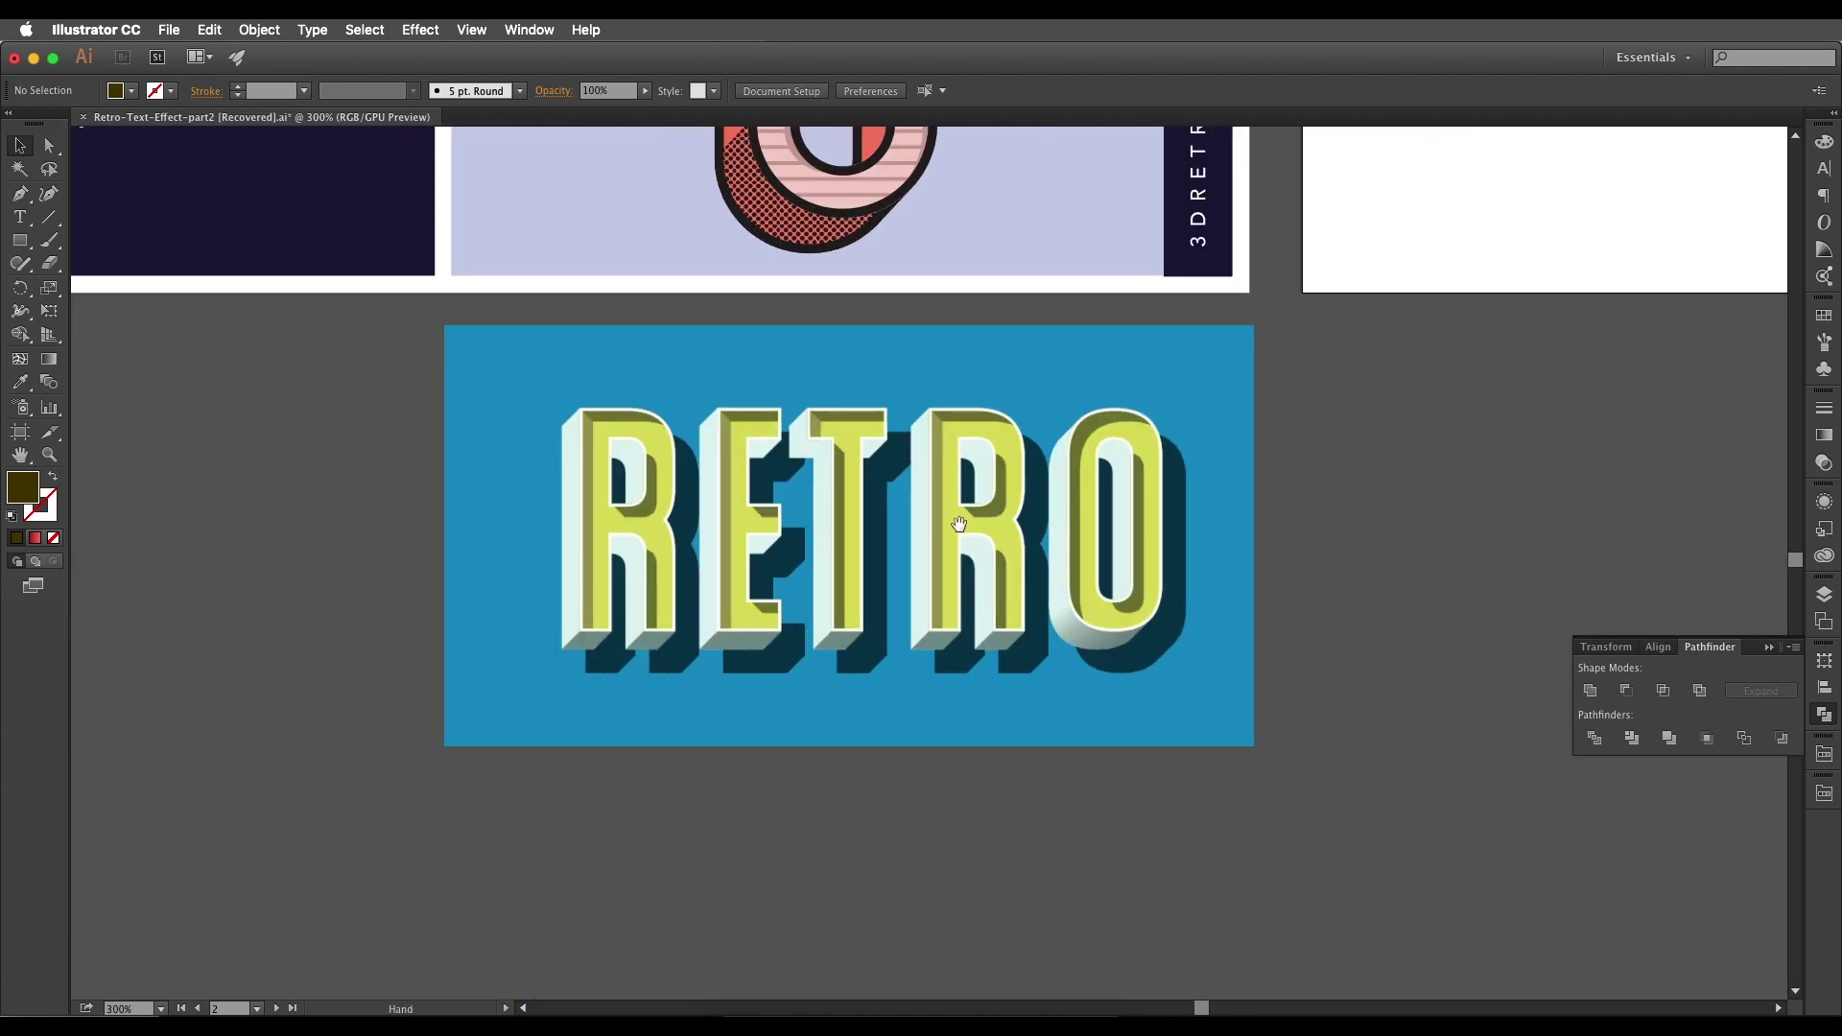
pyautogui.scroll(1, 958, 524)
pyautogui.scroll(-1, 700, 555)
pyautogui.scroll(-2, 561, 655)
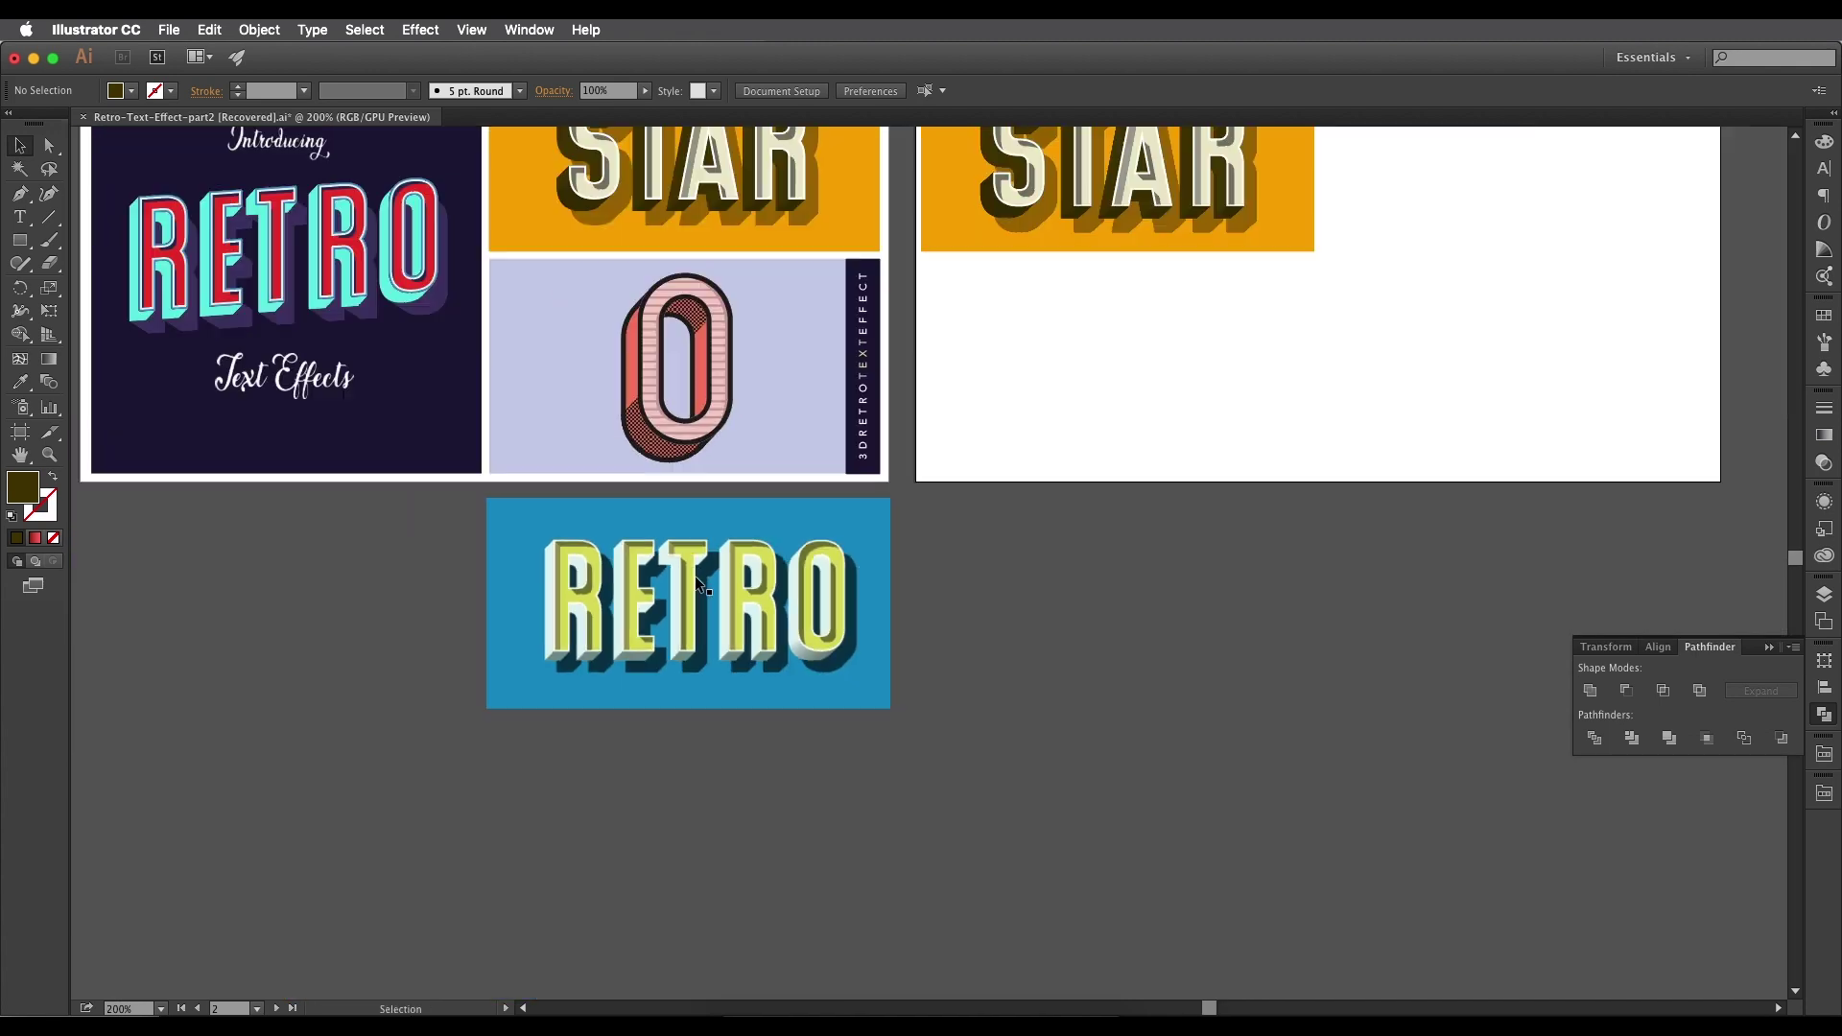
pyautogui.scroll(2, 969, 401)
pyautogui.hscroll(2, 969, 401)
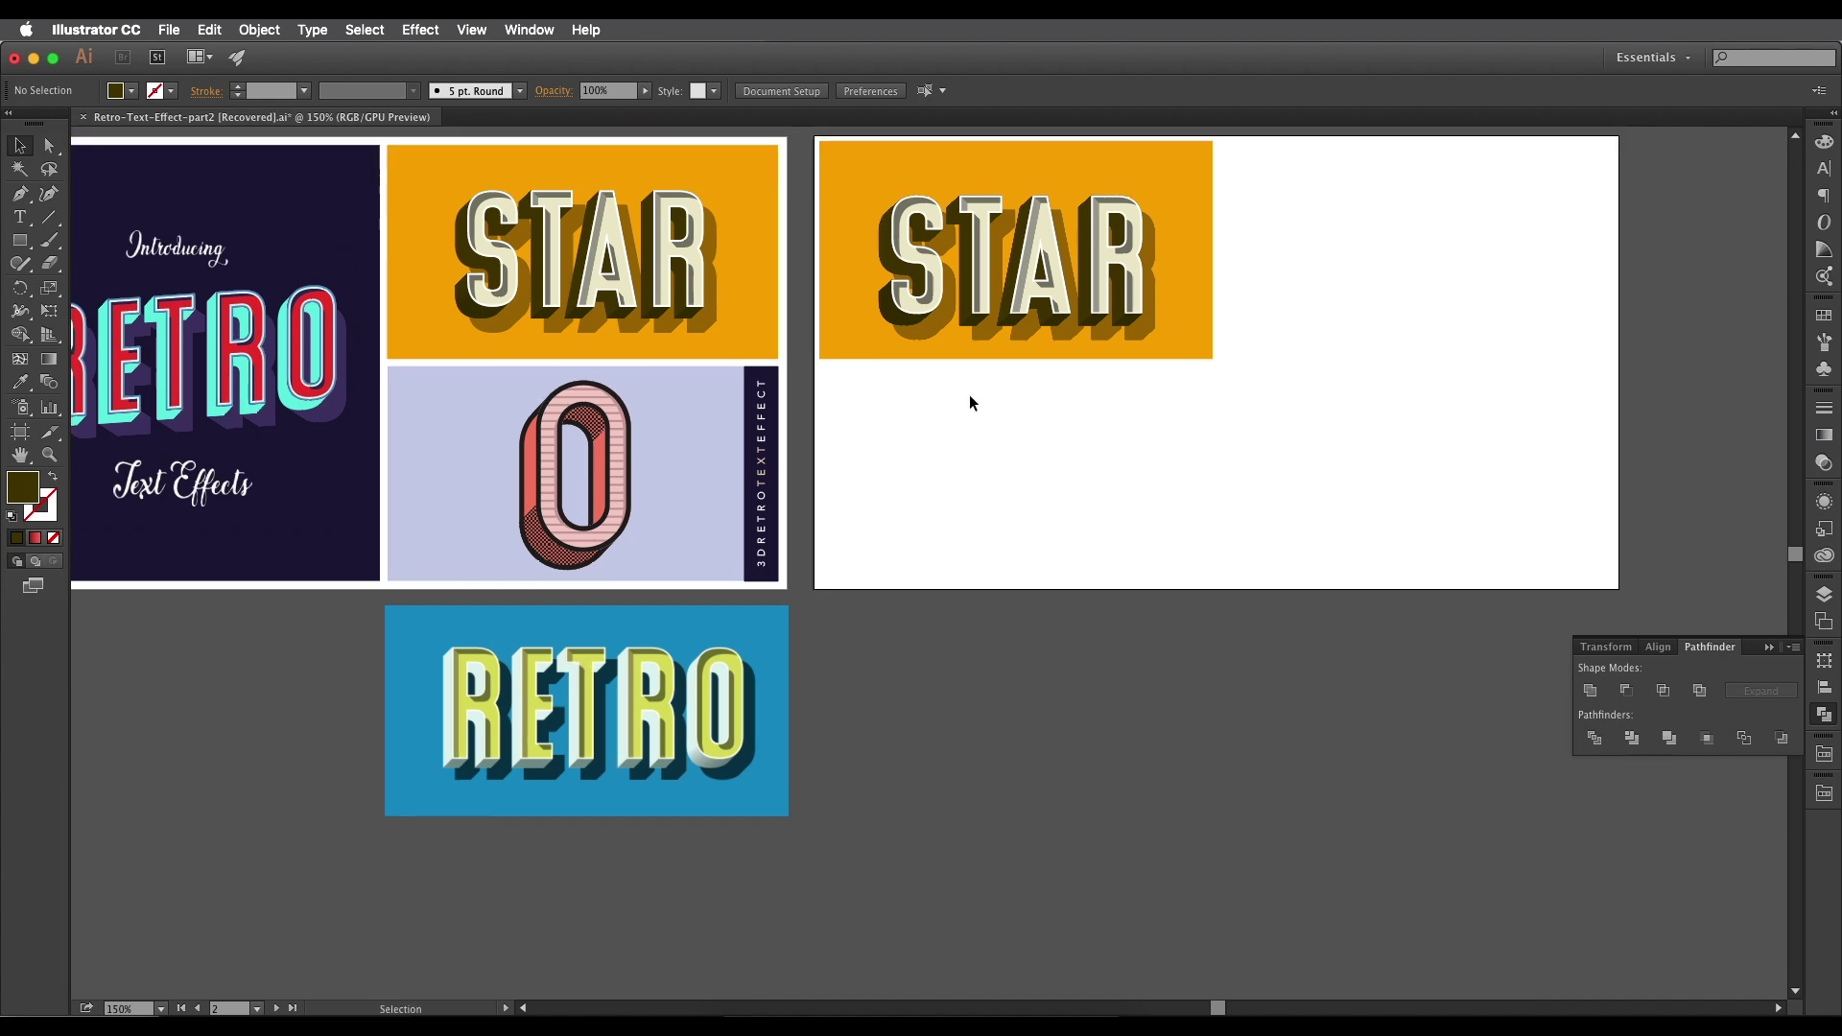
pyautogui.scroll(-1, 854, 437)
pyautogui.hscroll(-2, 854, 437)
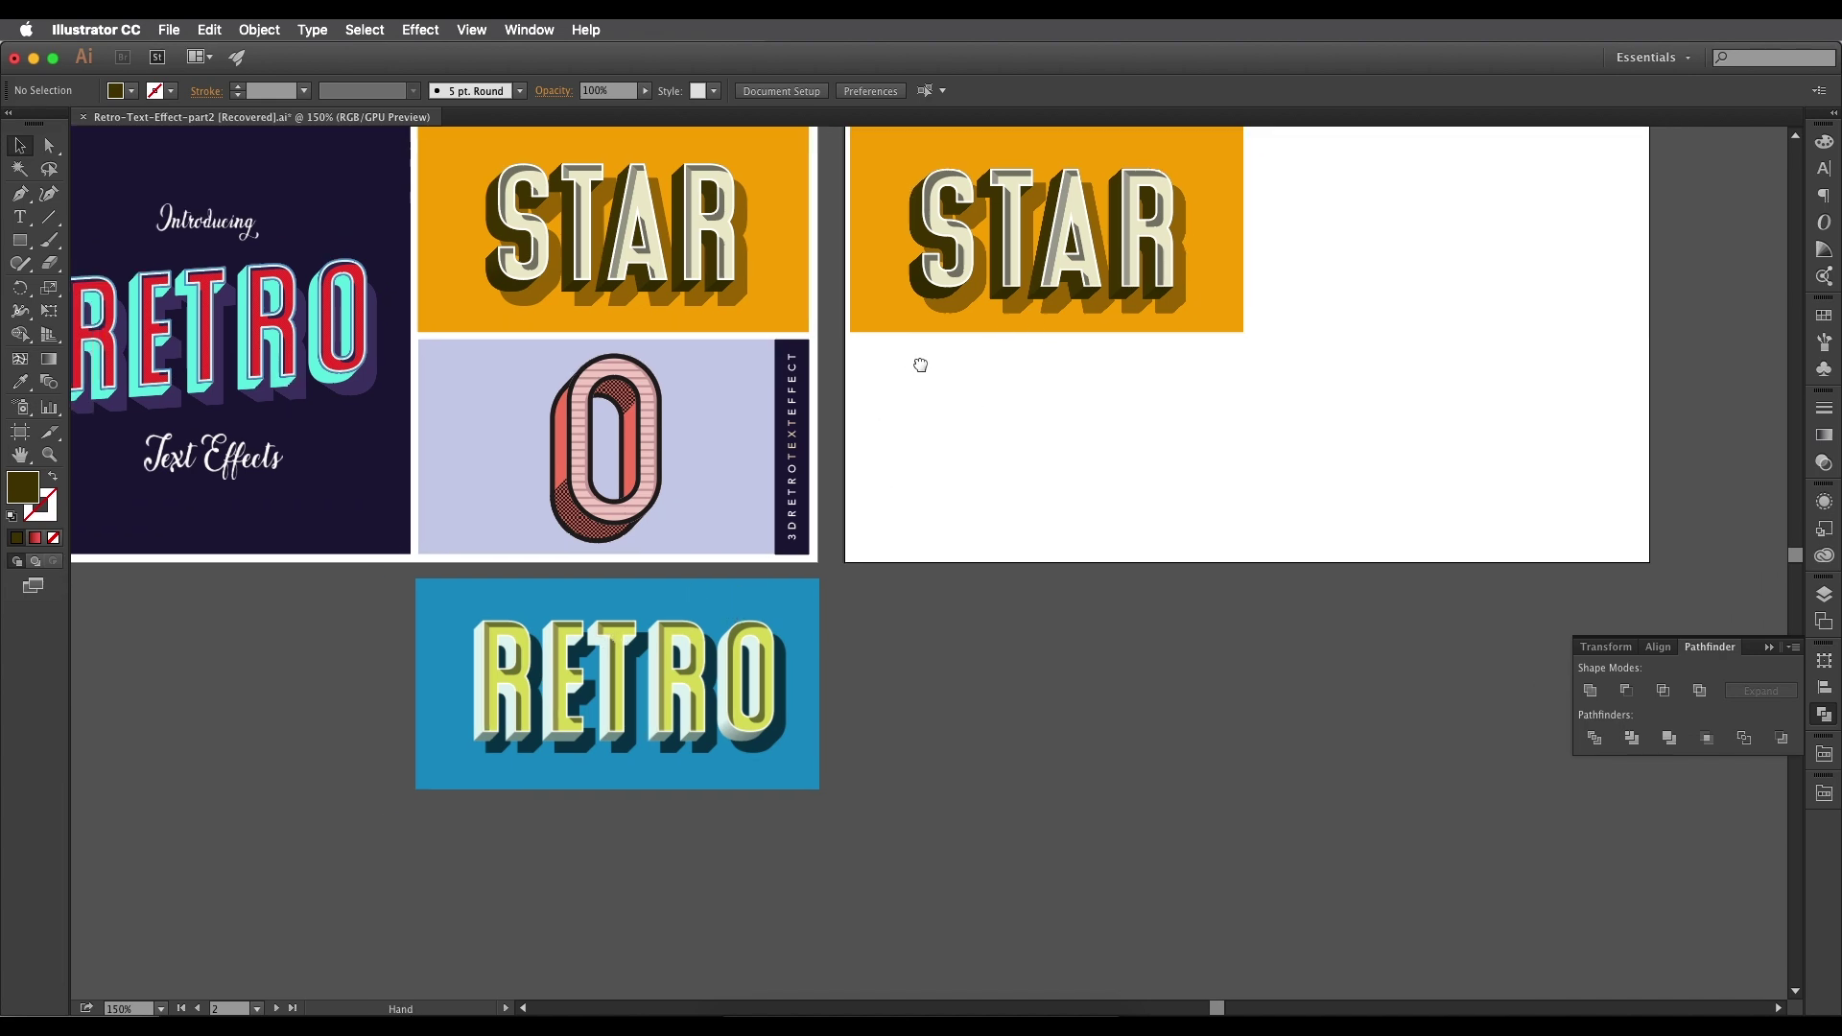
# Duplicate the finished STAR lettering with its orange background directly below the original and deselect the copy.
pyautogui.scroll(1, 783, 549)
pyautogui.moveTo(622, 701); pyautogui.dragTo(712, 611)
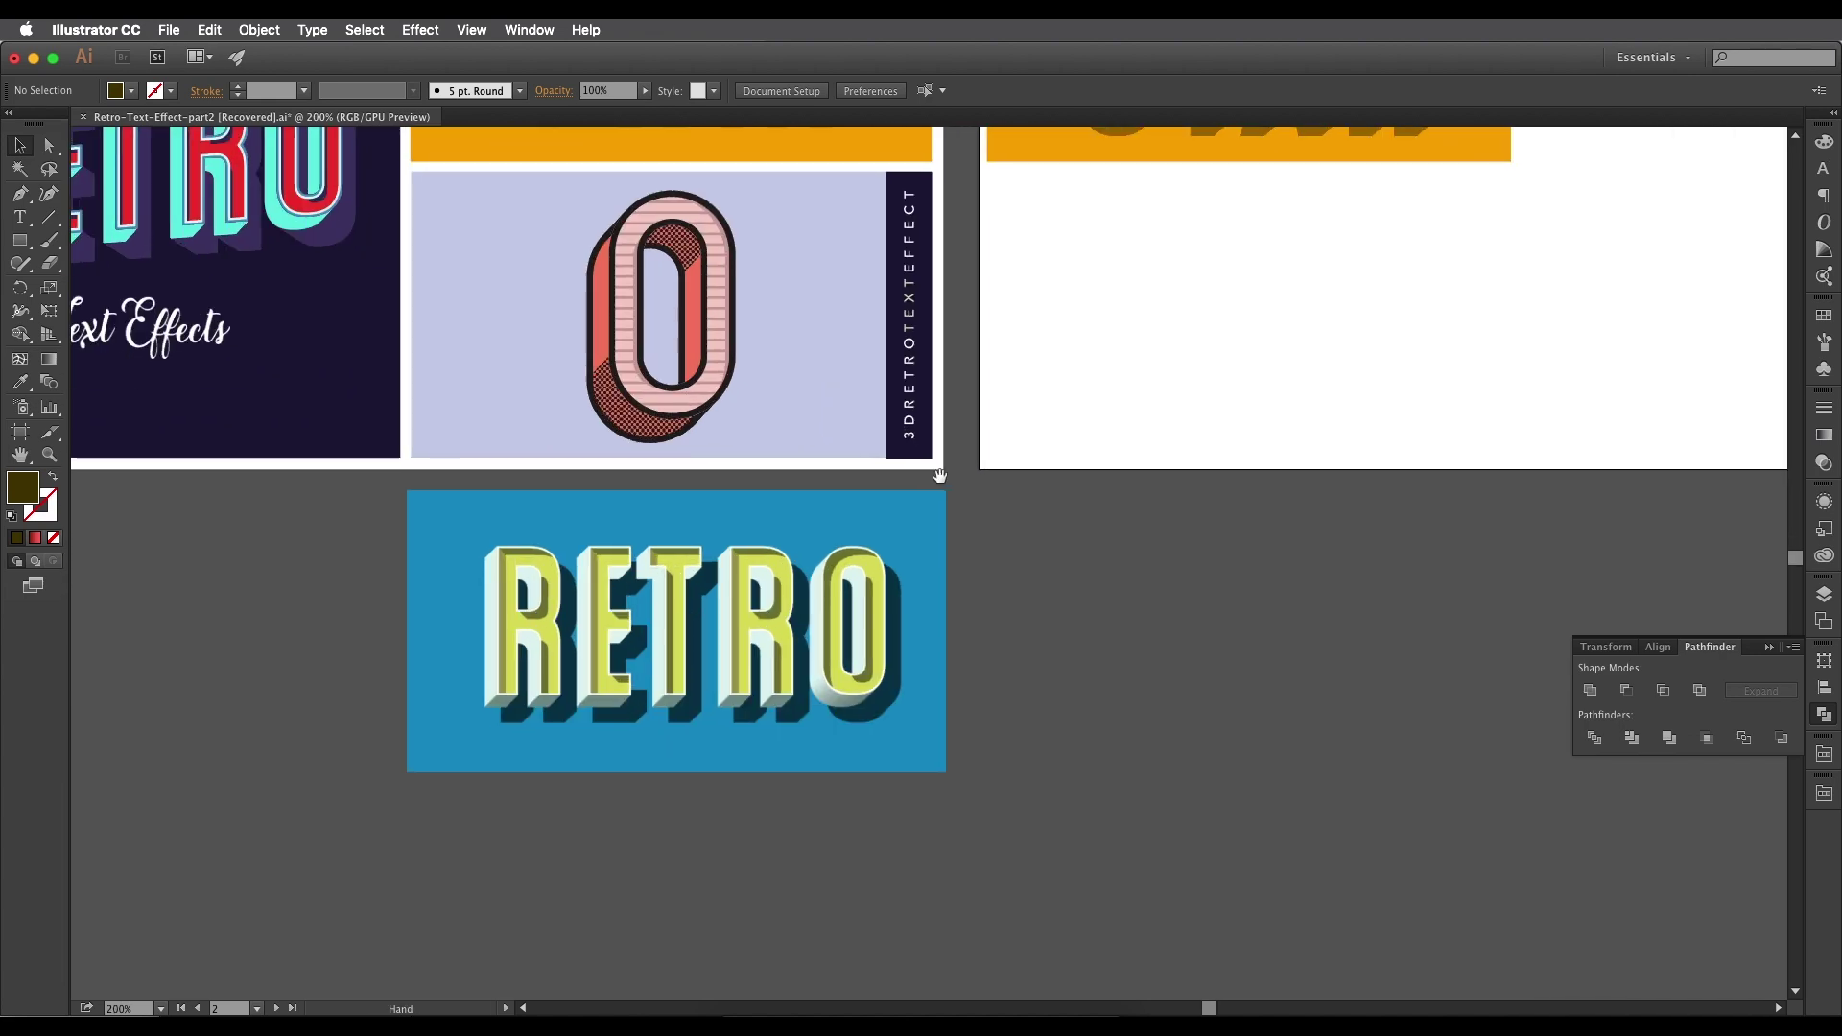
pyautogui.moveTo(1101, 344); pyautogui.dragTo(865, 544)
pyautogui.scroll(2, 864, 544)
pyautogui.hscroll(2, 865, 544)
pyautogui.moveTo(1229, 484); pyautogui.dragTo(765, 163)
pyautogui.moveTo(820, 269); pyautogui.dragTo(824, 552)
pyautogui.scroll(-4, 830, 518)
pyautogui.hscroll(-2, 830, 518)
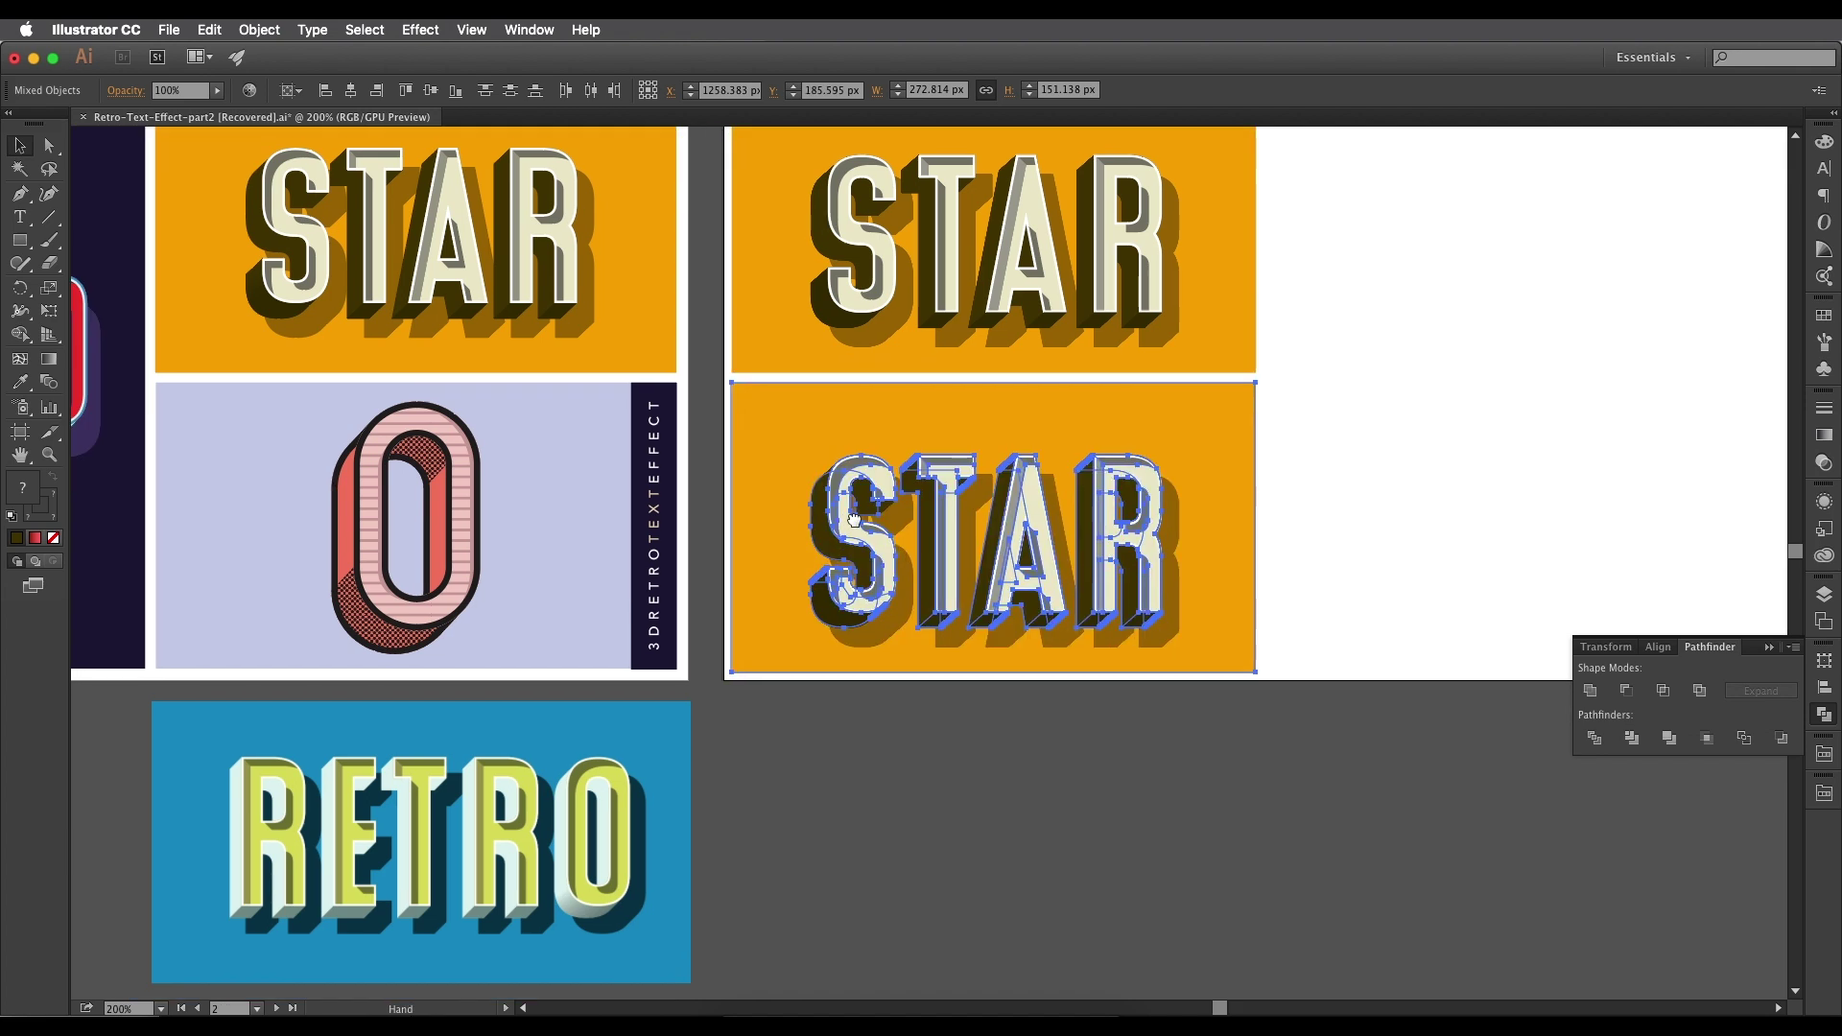
pyautogui.click(946, 726)
# Recolour the copied STAR background rectangle with the blue #1591c5 sampled from the RETRO variation's background.
pyautogui.moveTo(921, 686); pyautogui.dragTo(973, 613)
pyautogui.press('super+equal')
pyautogui.moveTo(947, 545); pyautogui.dragTo(971, 643)
pyautogui.click(913, 564)
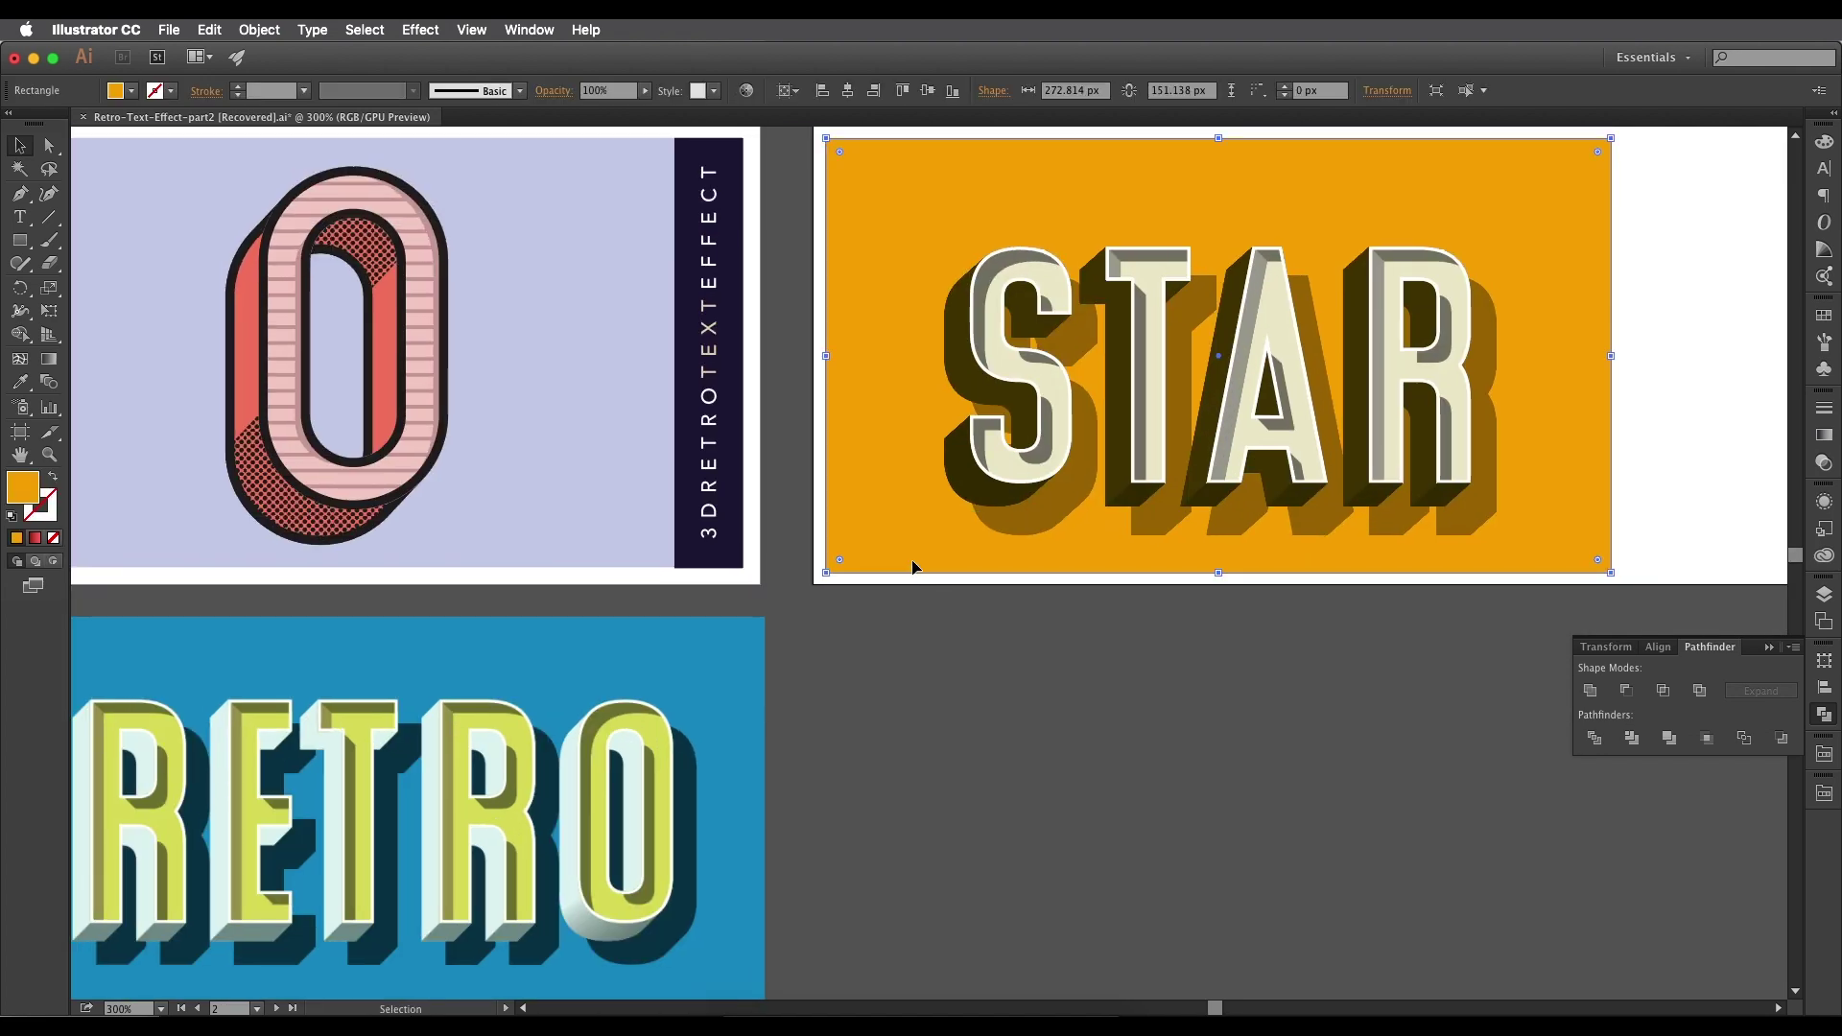
pyautogui.press('i')
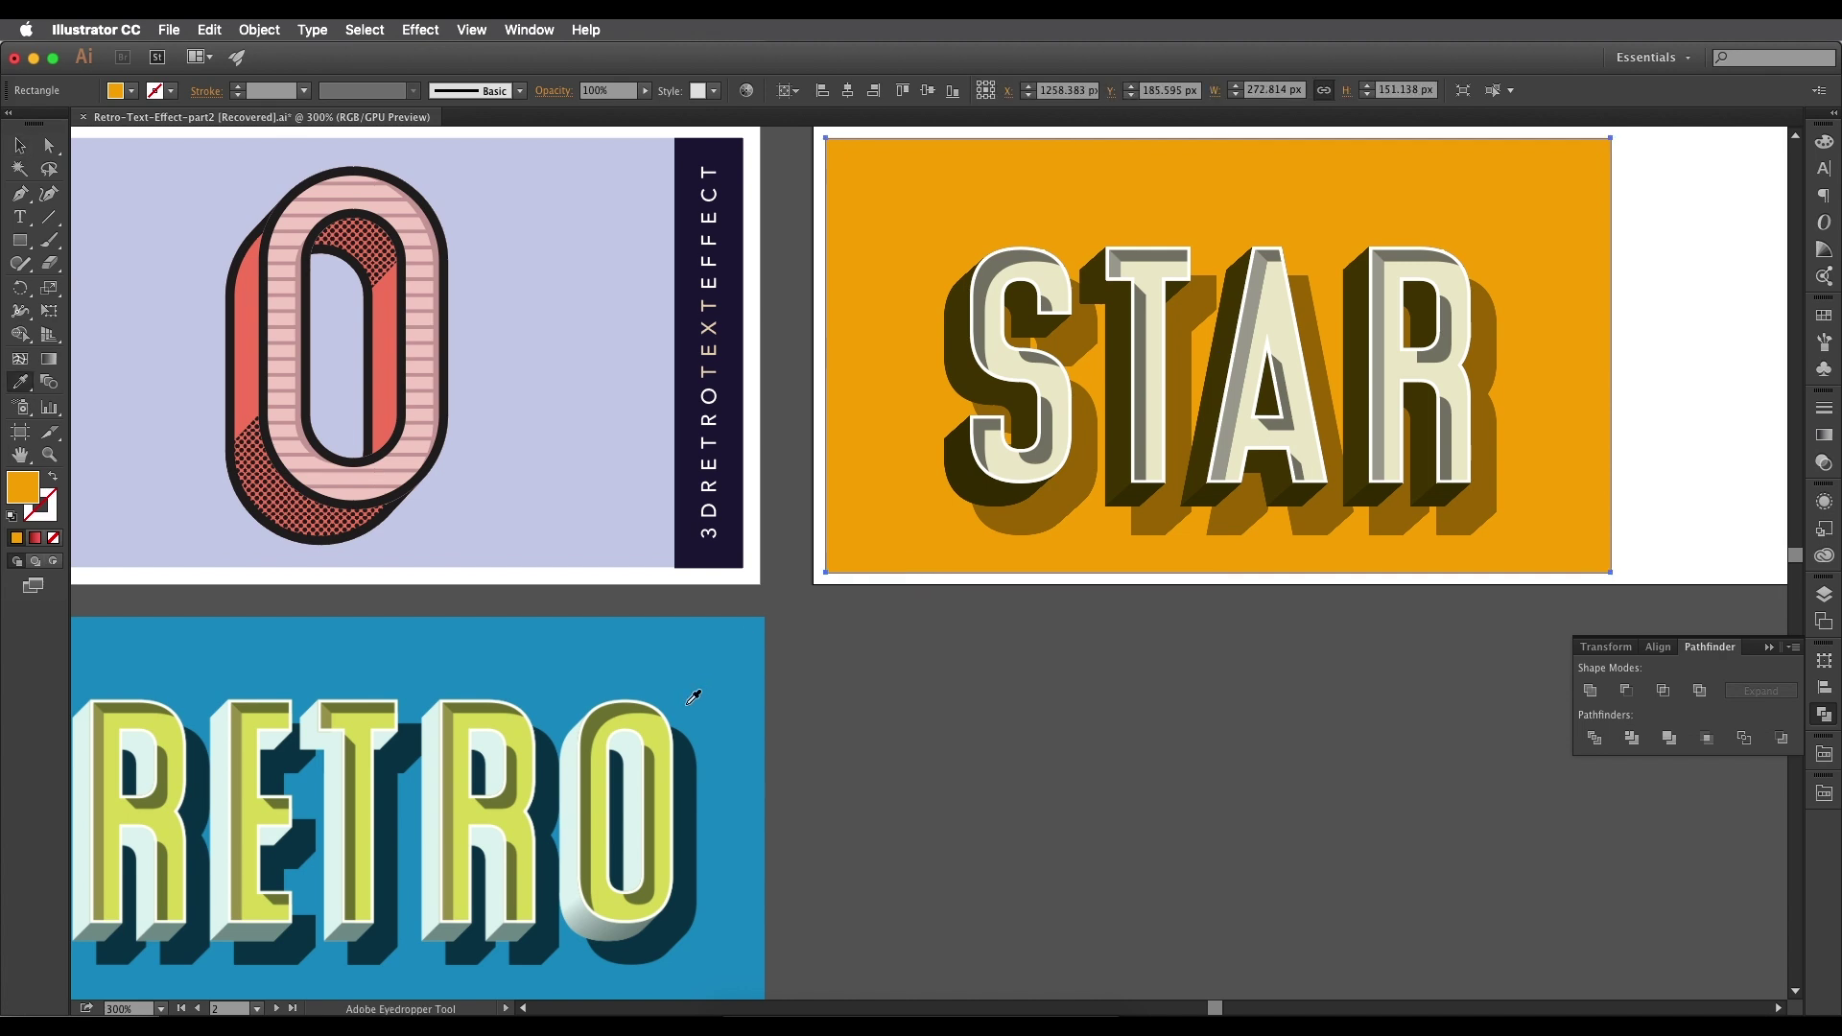
pyautogui.click(705, 631)
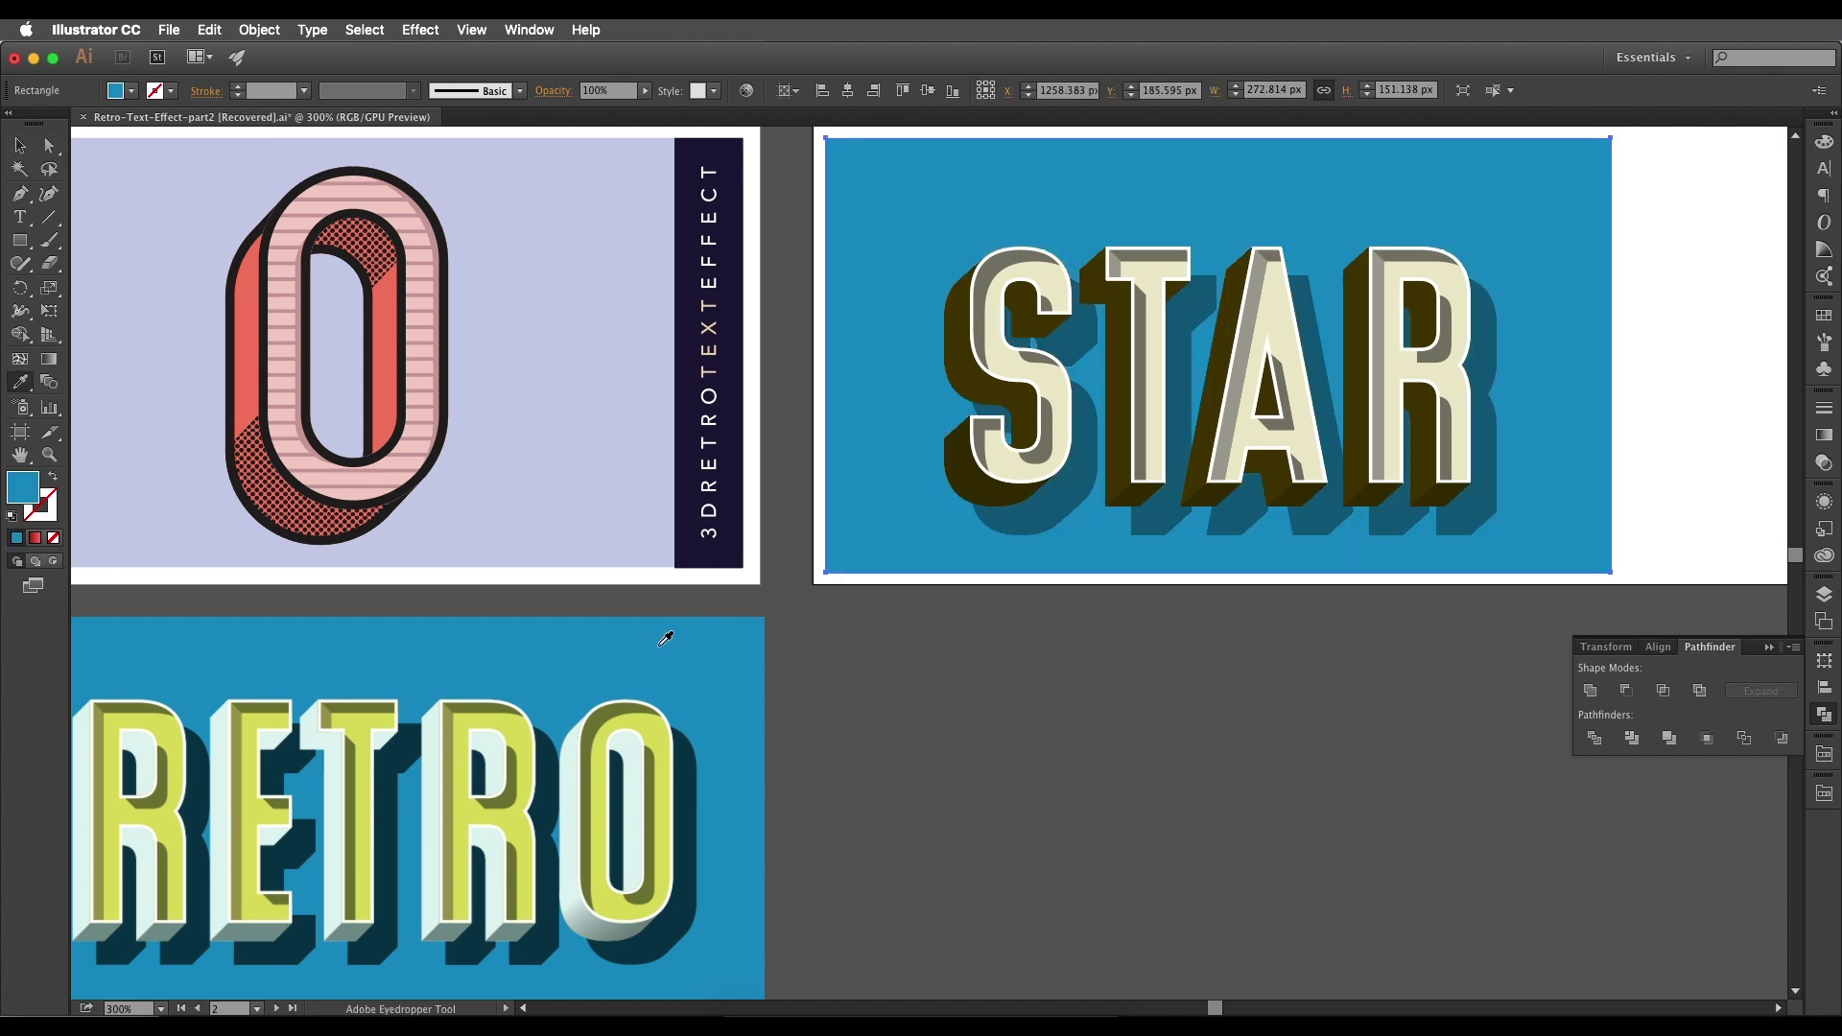
pyautogui.doubleClick(26, 491)
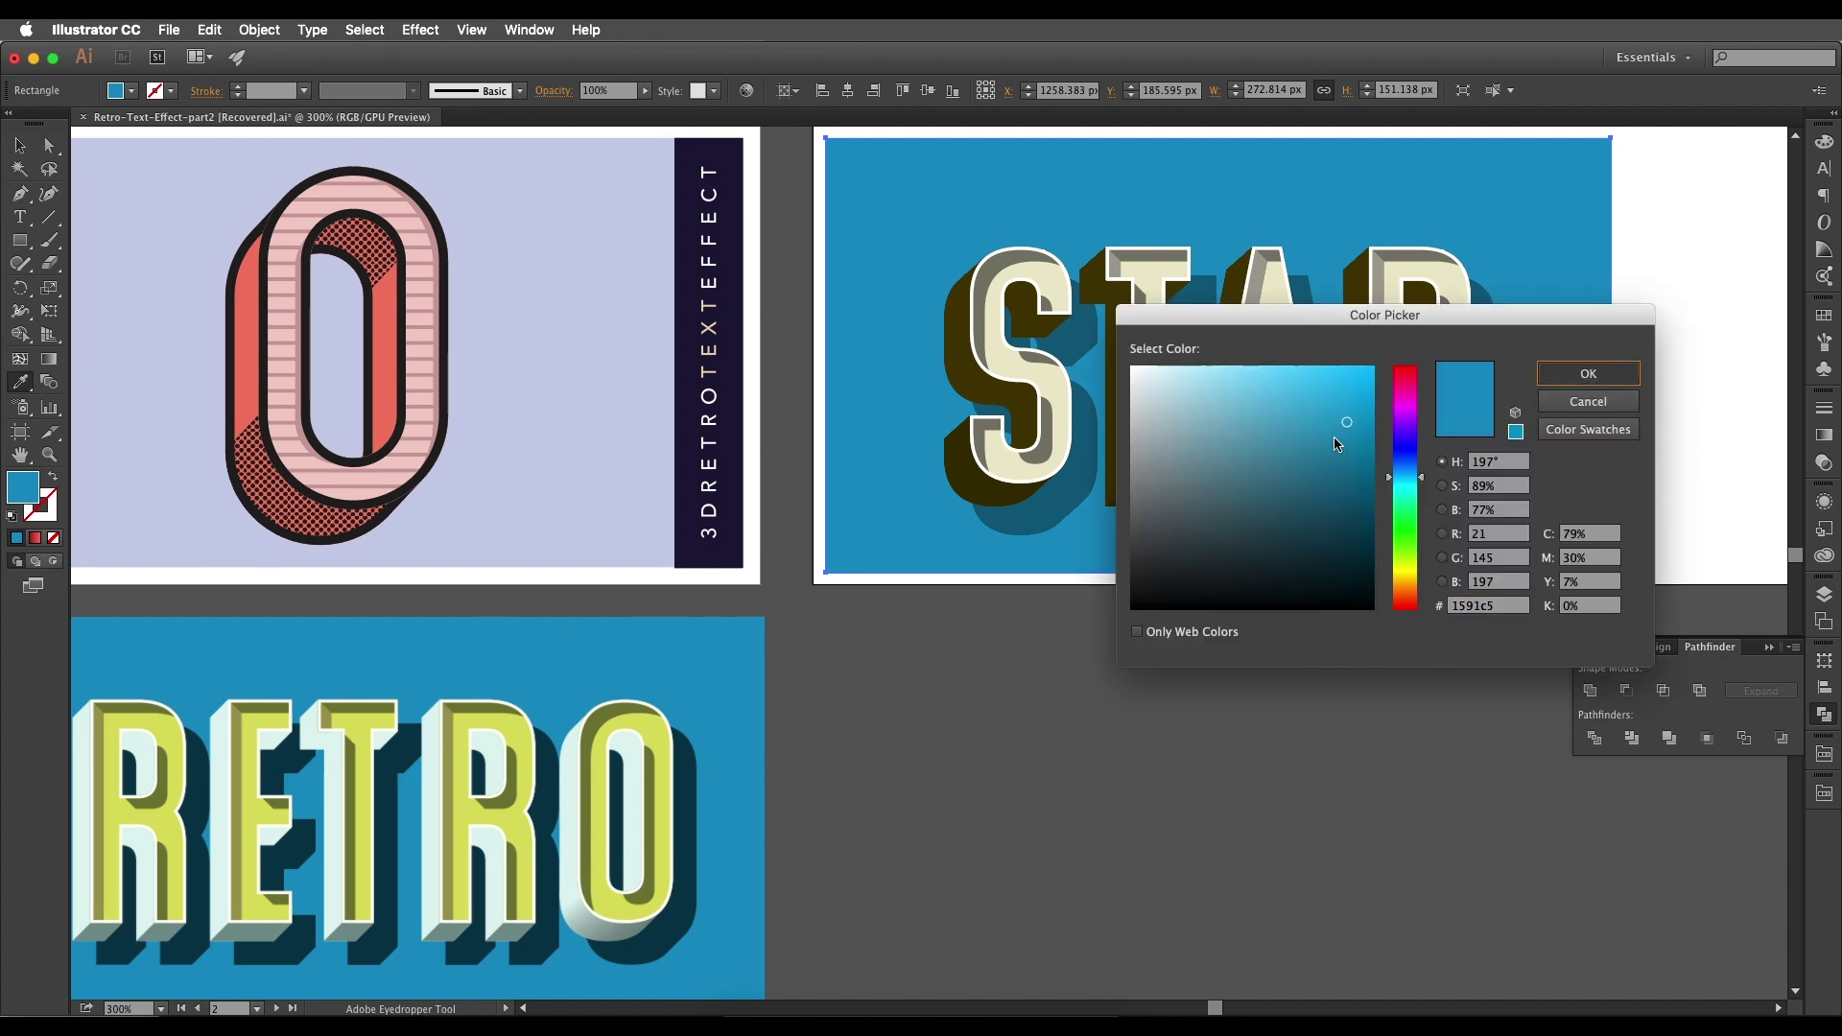
pyautogui.click(1553, 406)
pyautogui.scroll(1, 1094, 552)
pyautogui.hscroll(-1, 1094, 552)
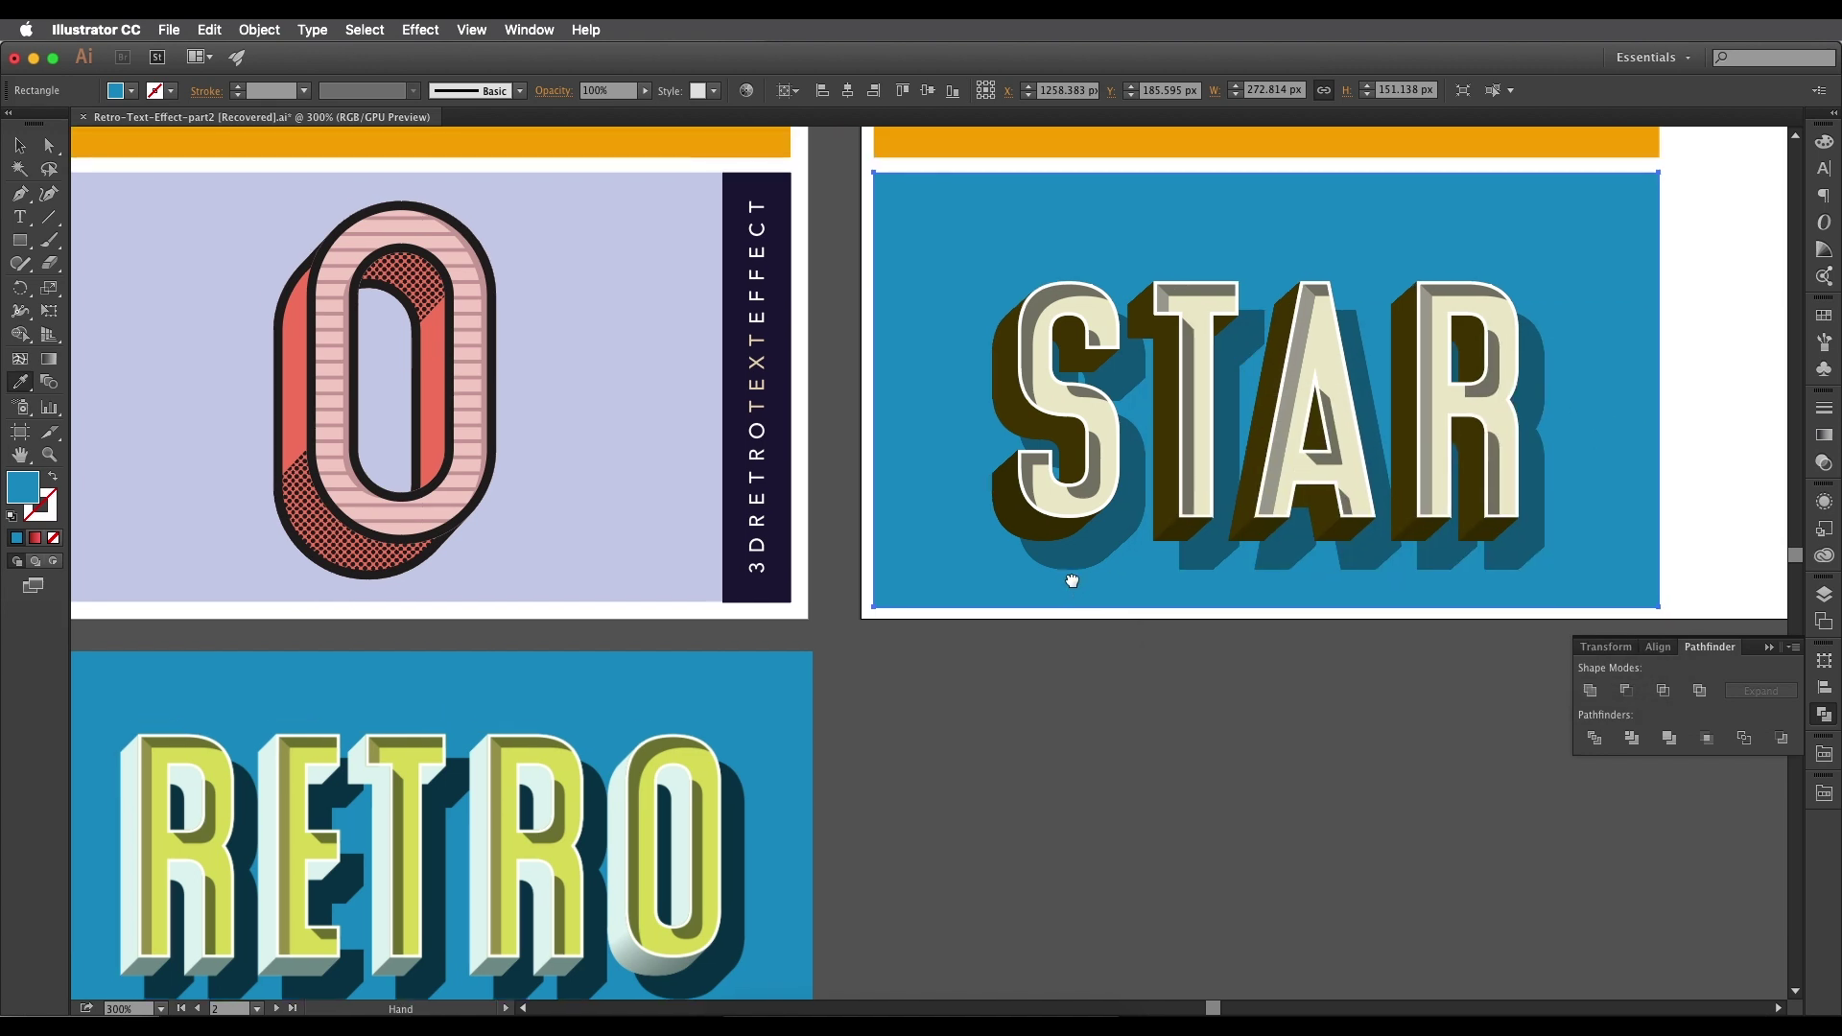
# Fill the faces of the copied STAR letters with the lime green #dbdd5e sampled from the RETRO lettering.
pyautogui.press('v')
pyautogui.scroll(-1, 1069, 579)
pyautogui.hscroll(-1, 1069, 579)
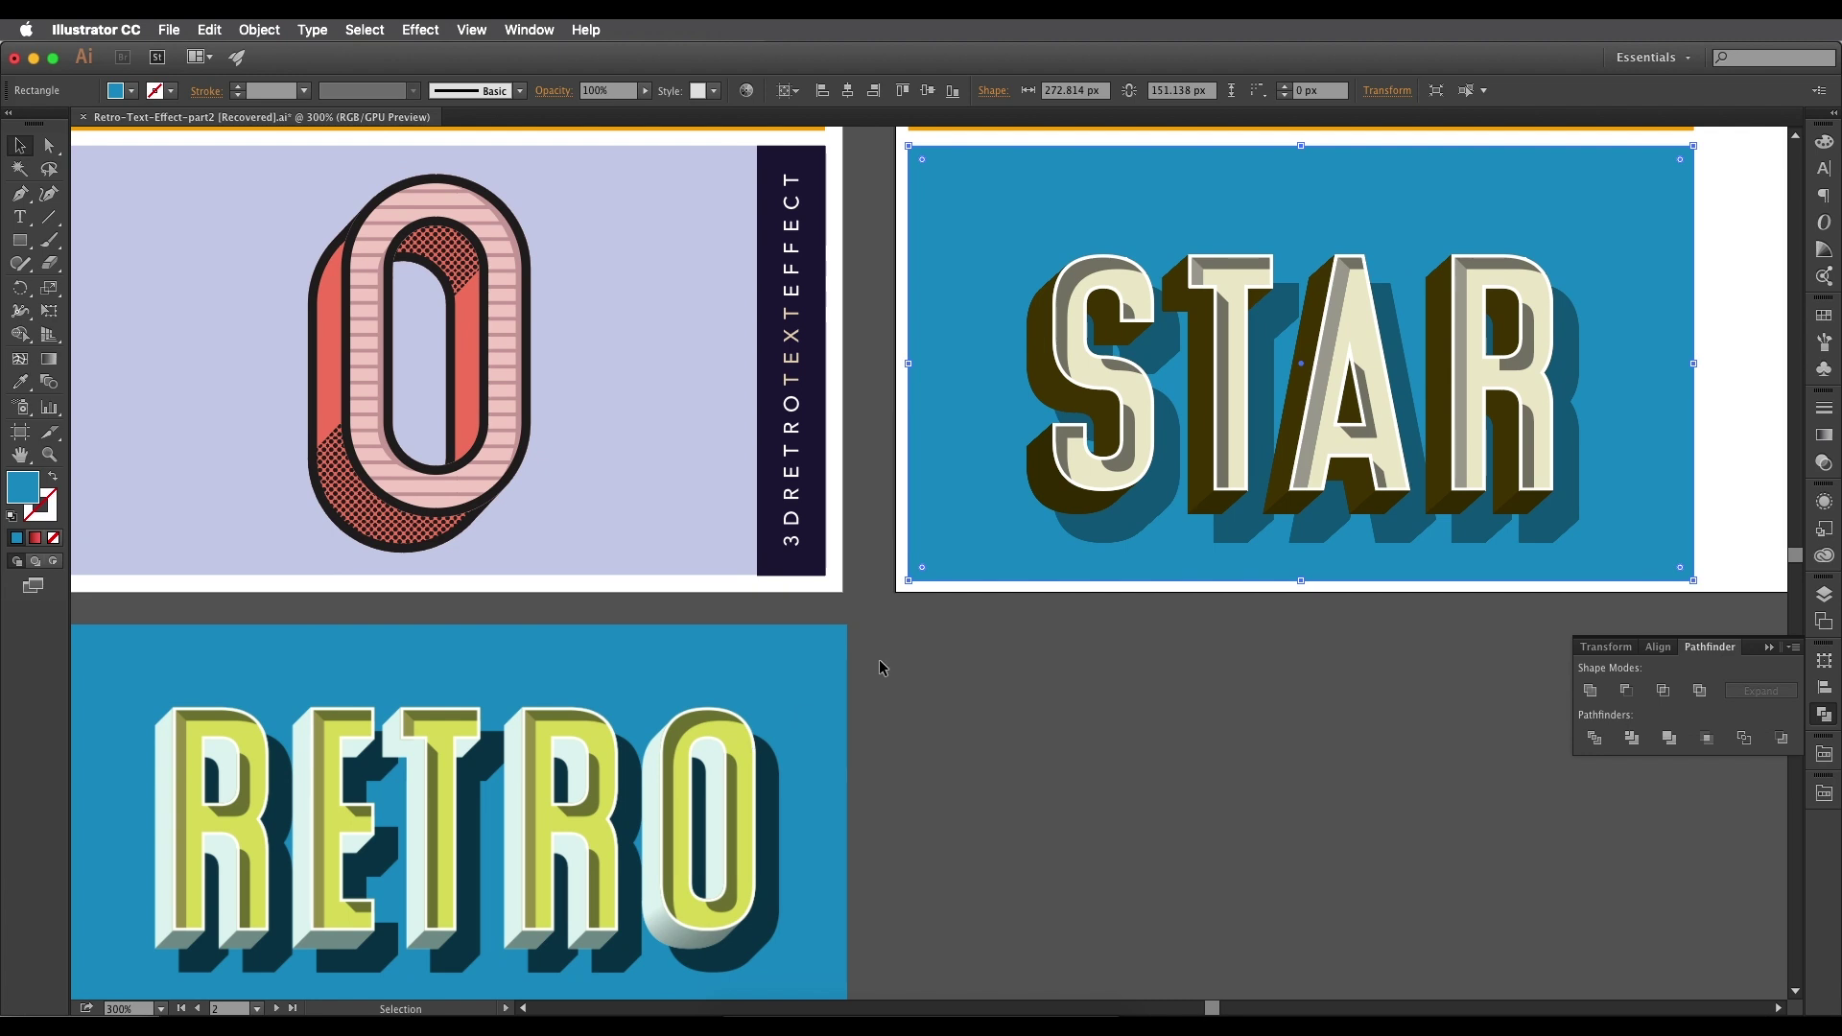
pyautogui.click(1134, 395)
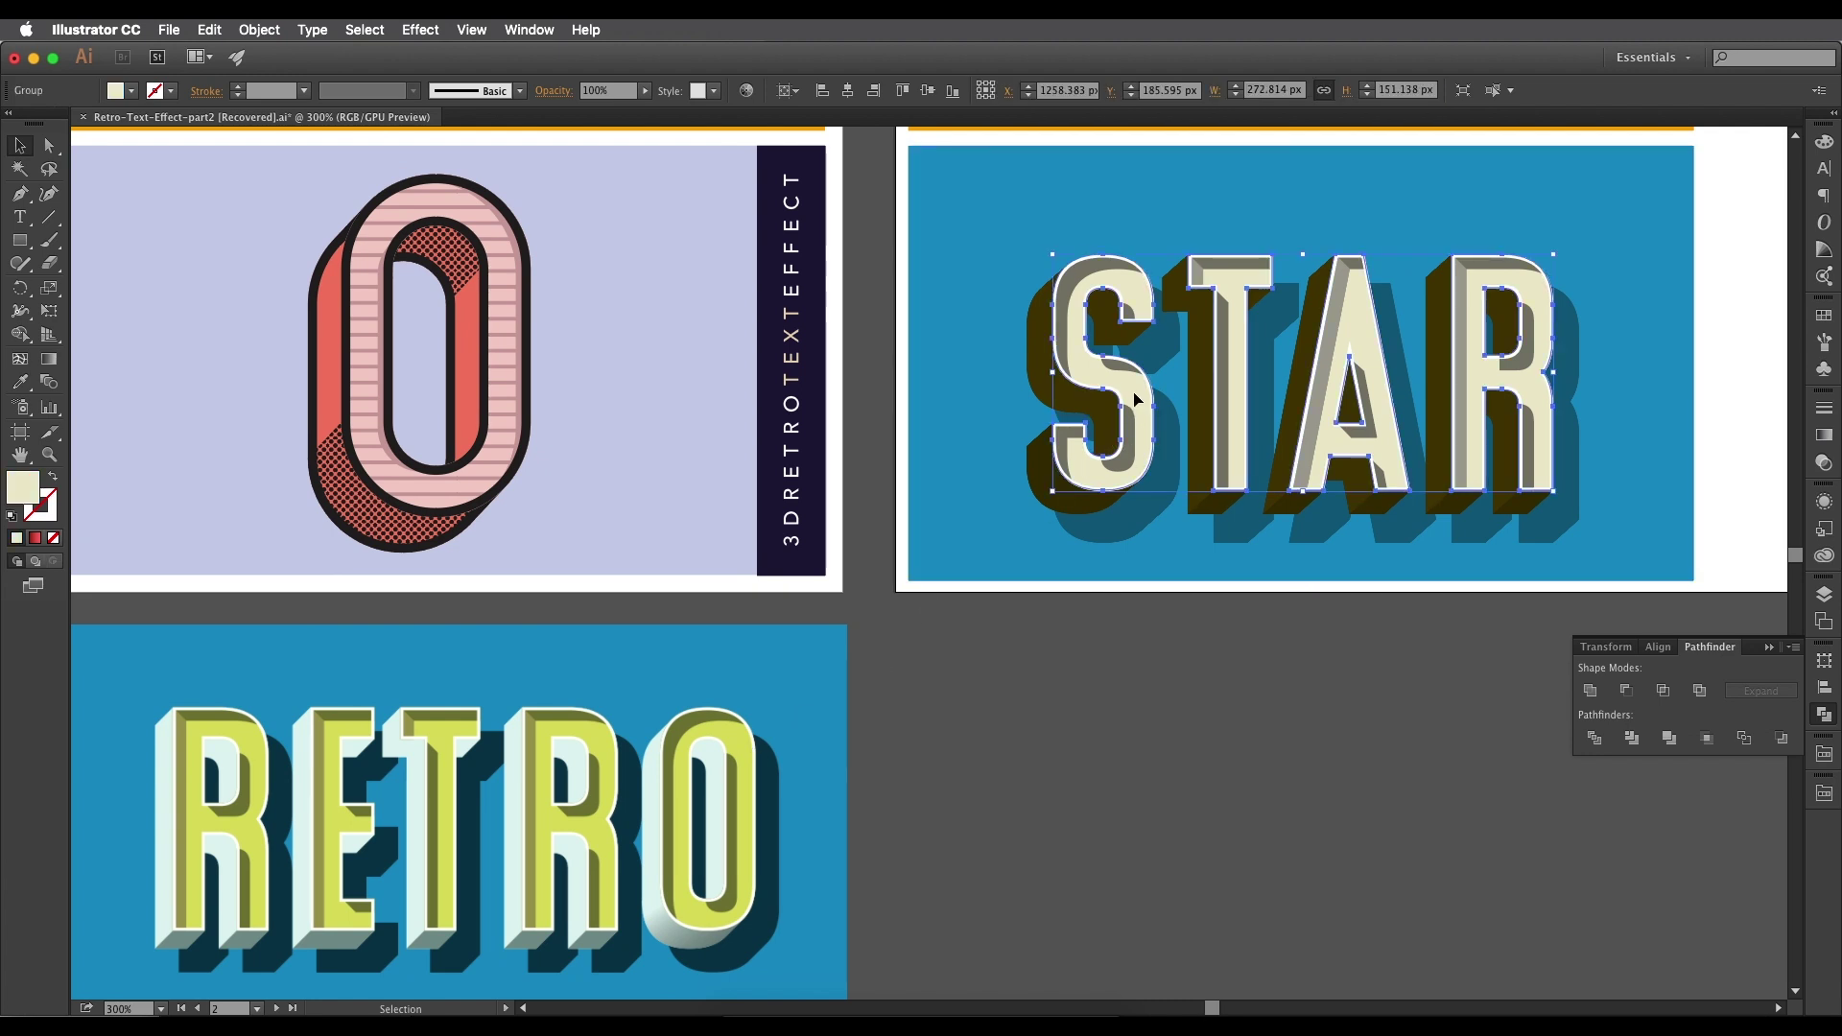
pyautogui.press('i')
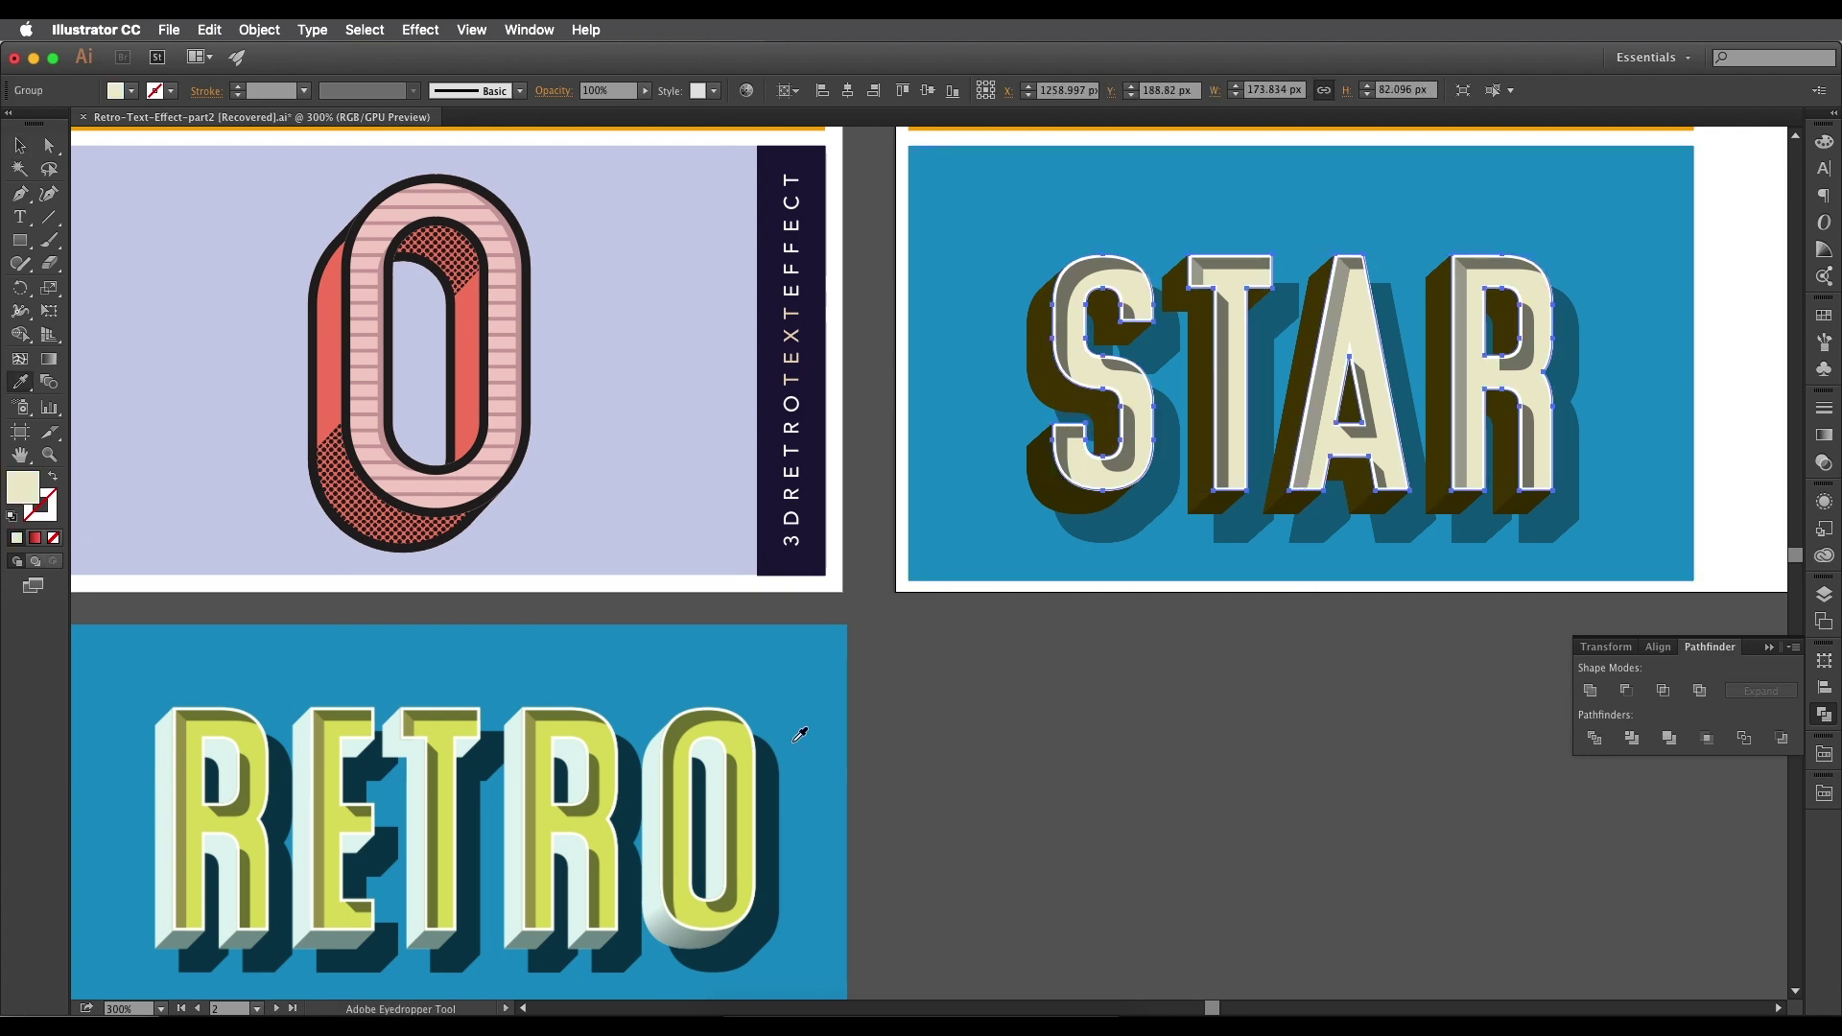
pyautogui.click(755, 737)
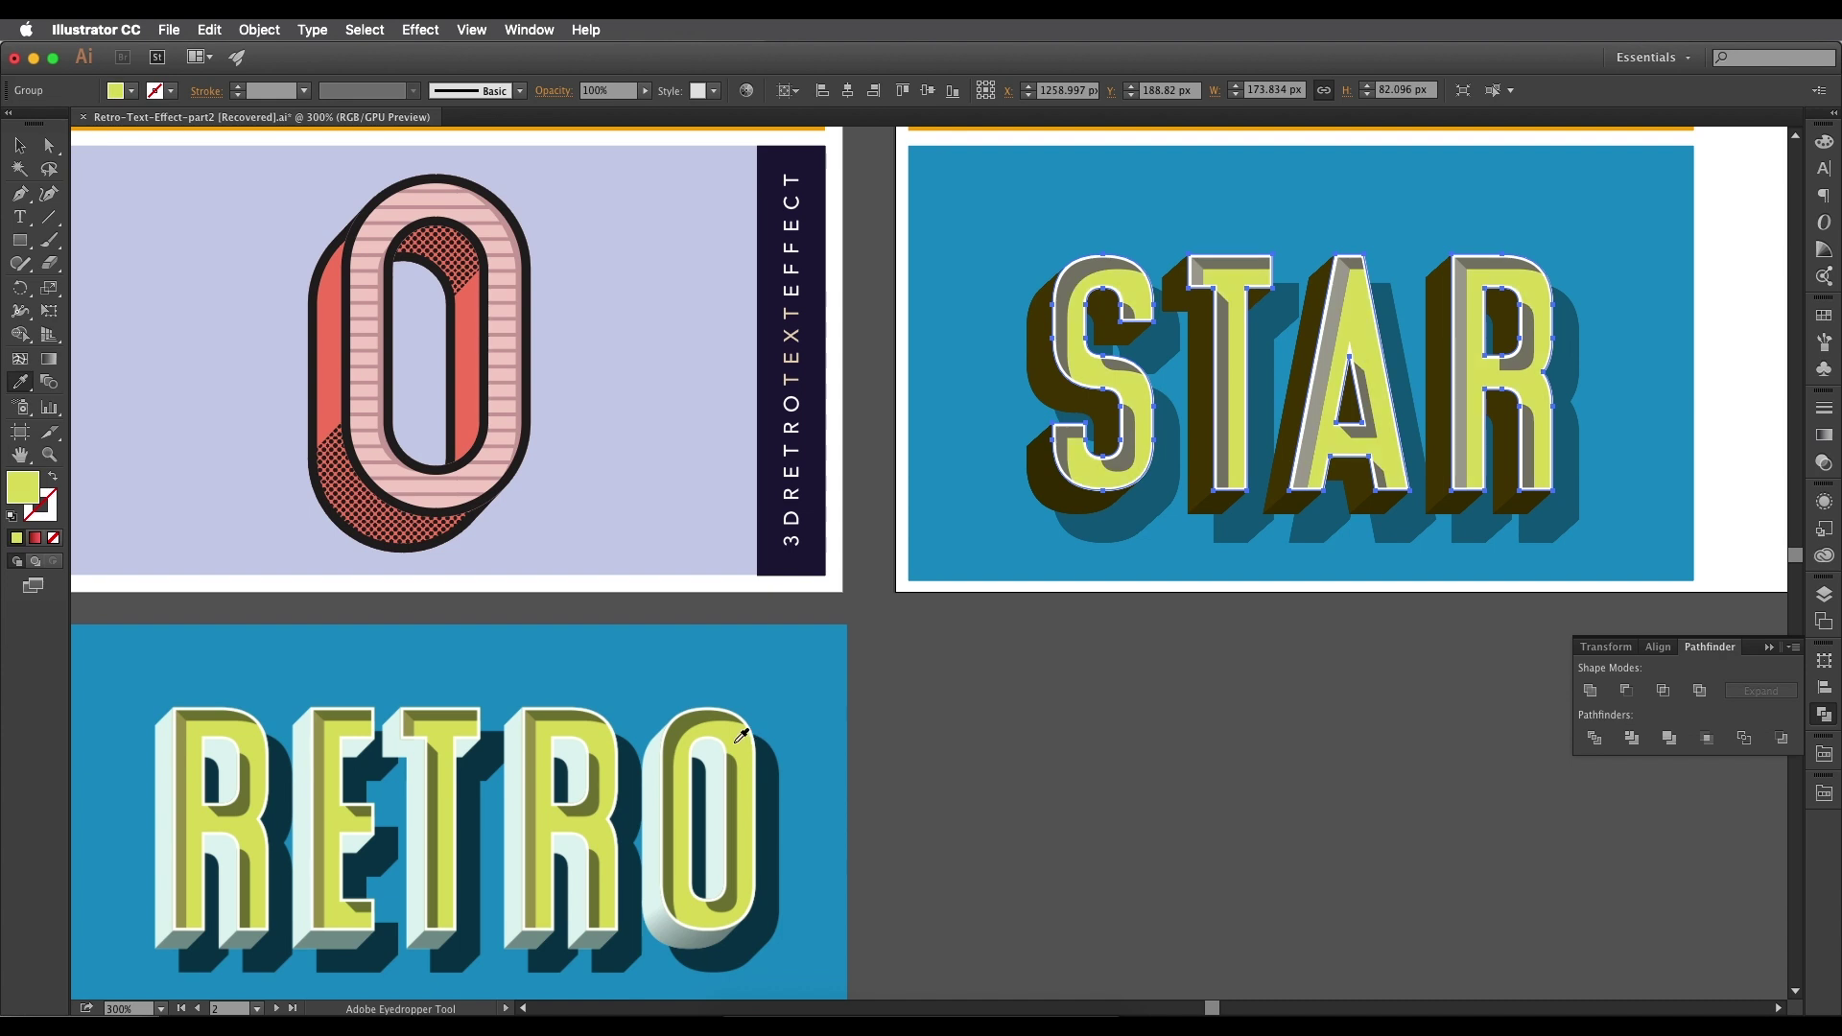
pyautogui.doubleClick(36, 500)
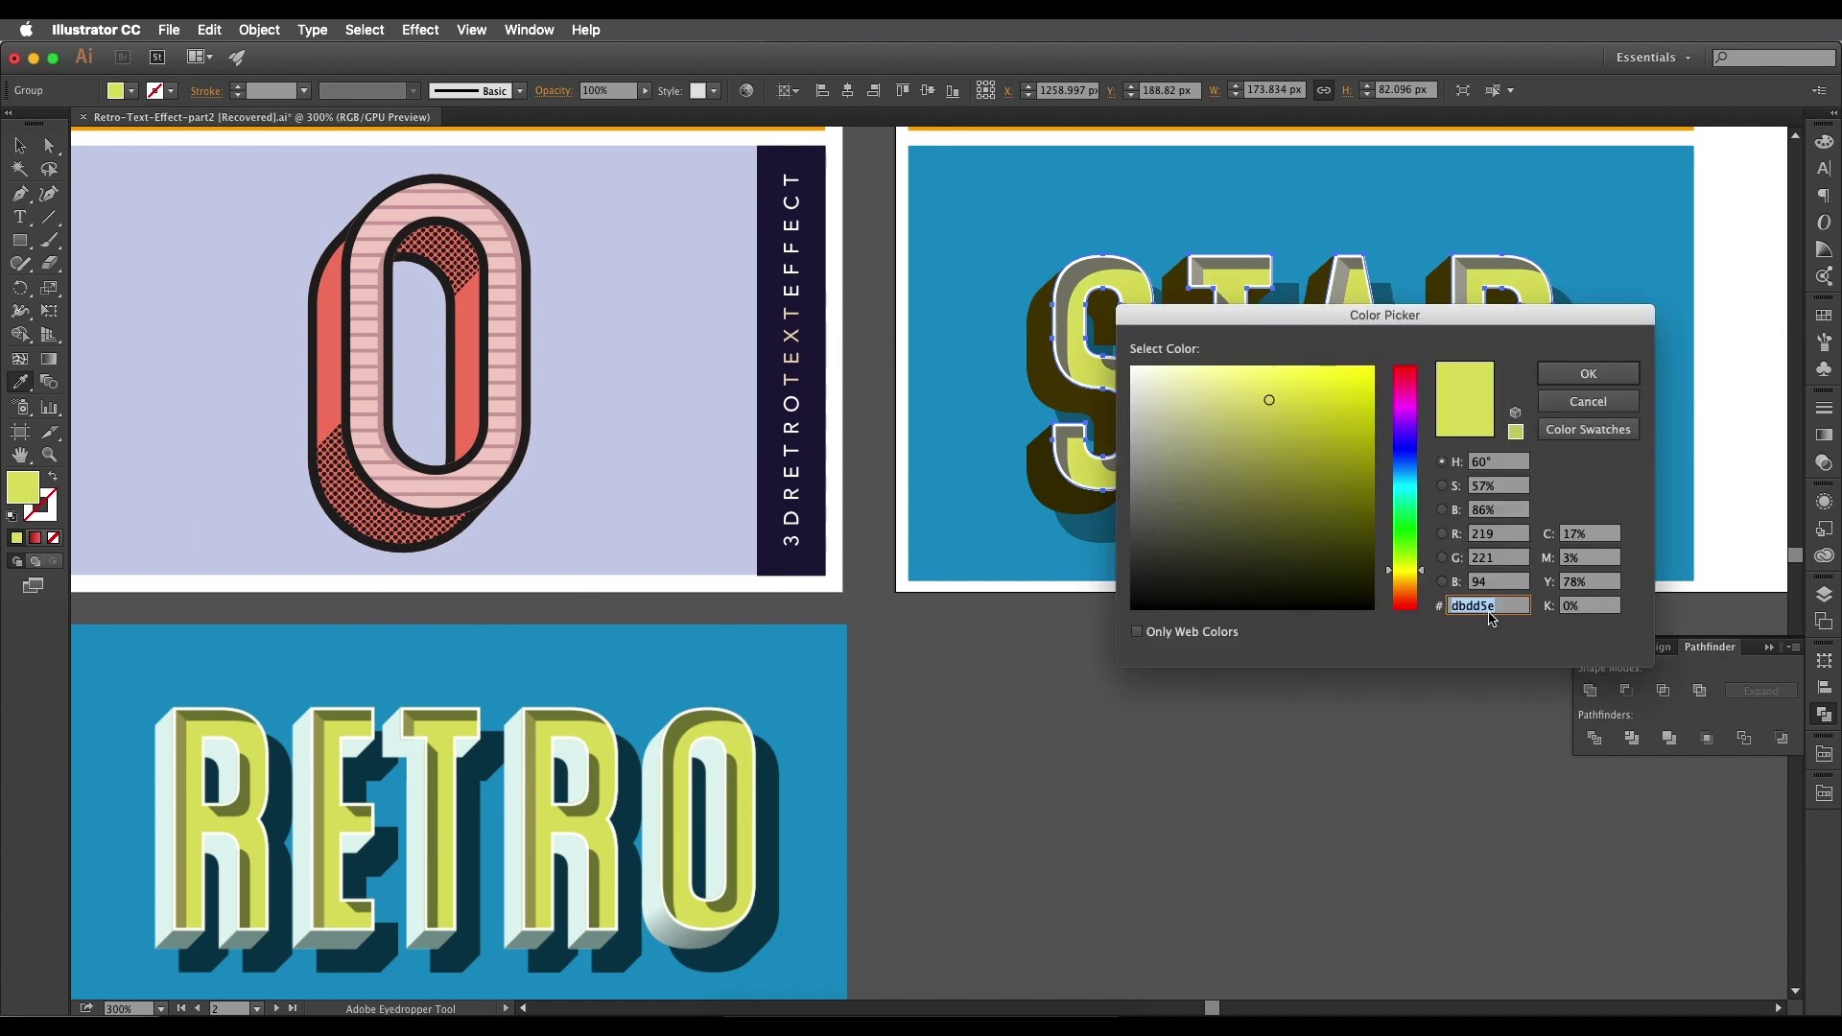
pyautogui.click(1588, 373)
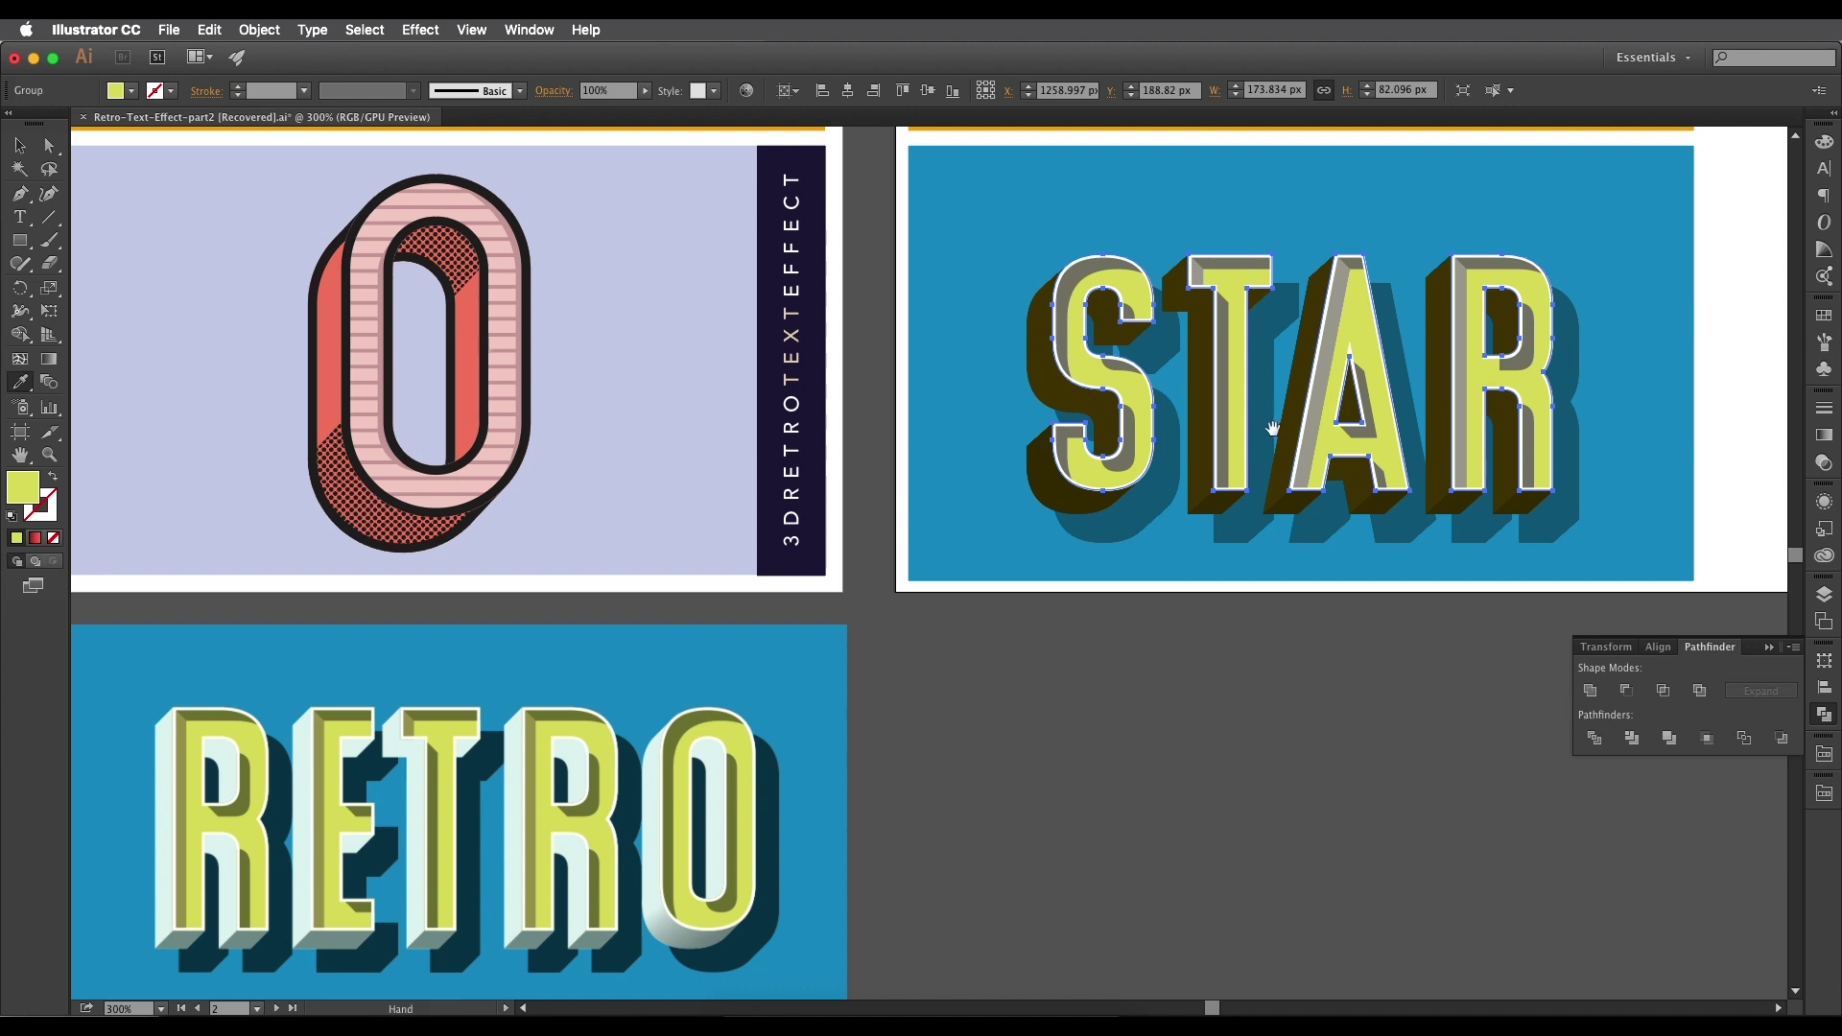
# Recolour the brown extrusion blend of the copied STAR with the pale mint #dff3ef sampled from the RETRO extrusion.
pyautogui.scroll(1, 1257, 422)
pyautogui.press('v')
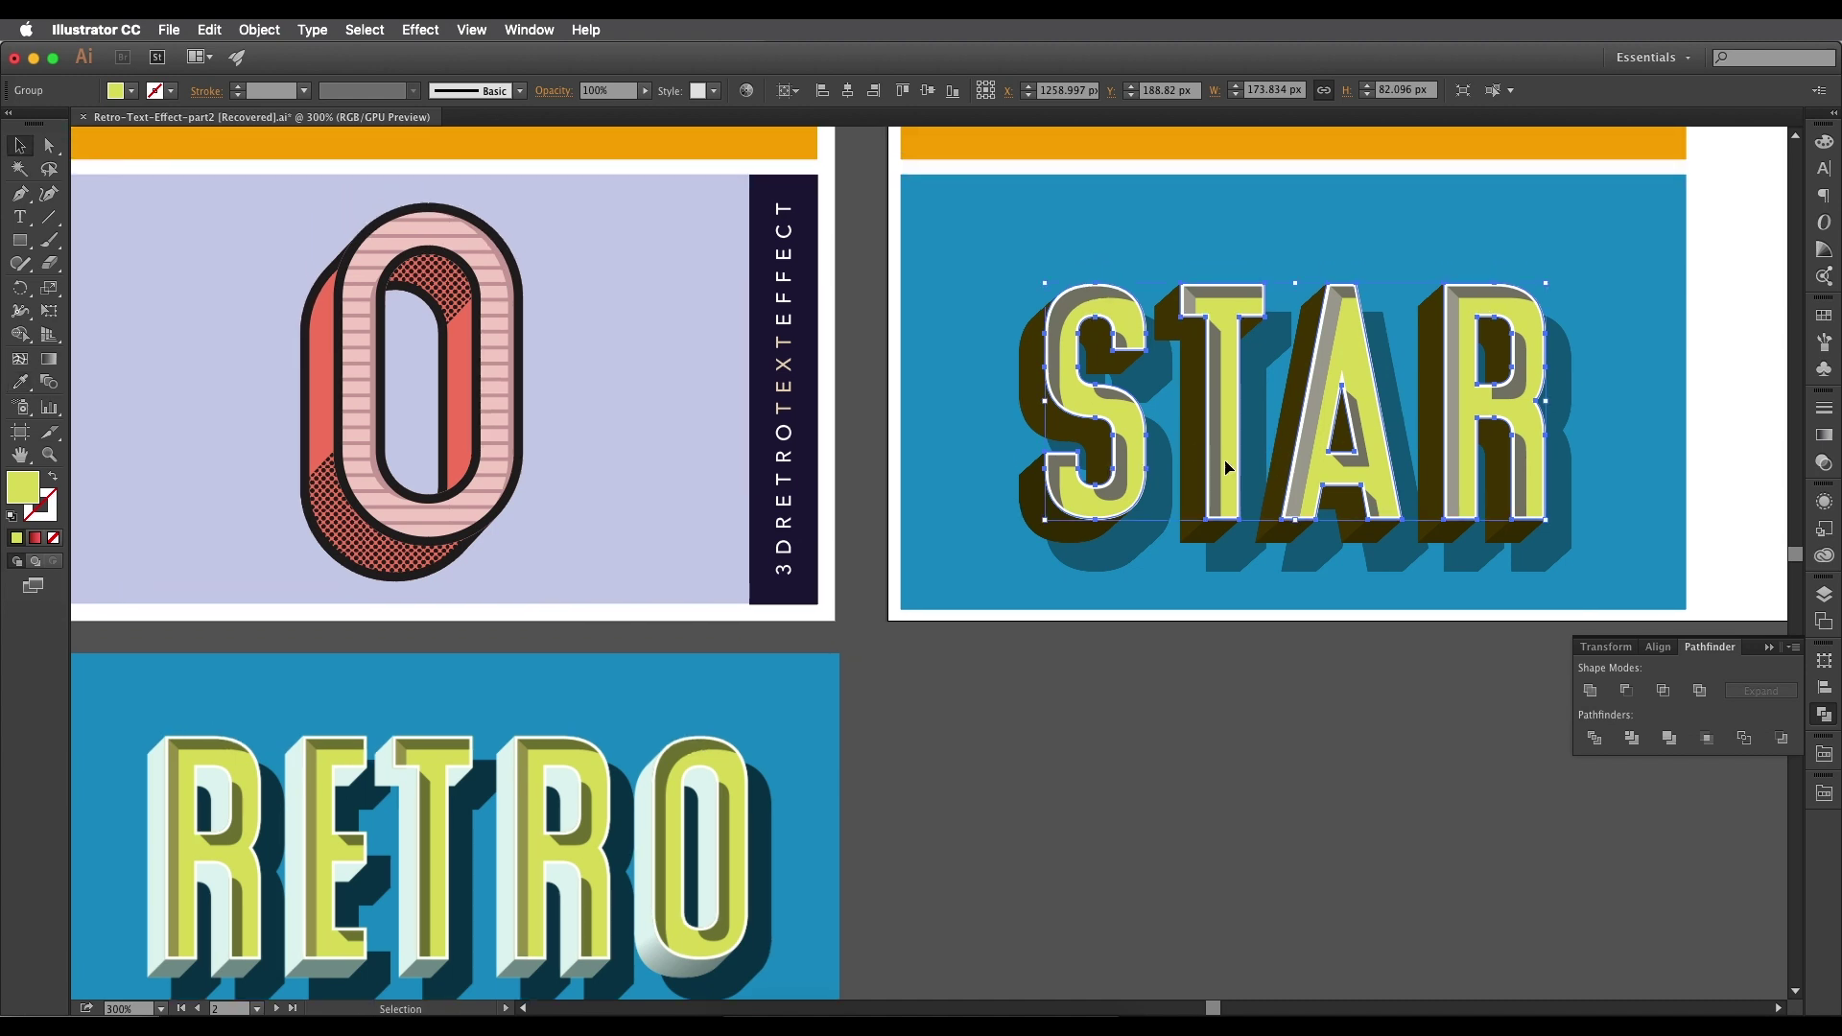
pyautogui.click(1038, 405)
pyautogui.moveTo(1041, 405); pyautogui.dragTo(819, 432)
pyautogui.click(881, 666)
pyautogui.moveTo(880, 665); pyautogui.dragTo(1129, 612)
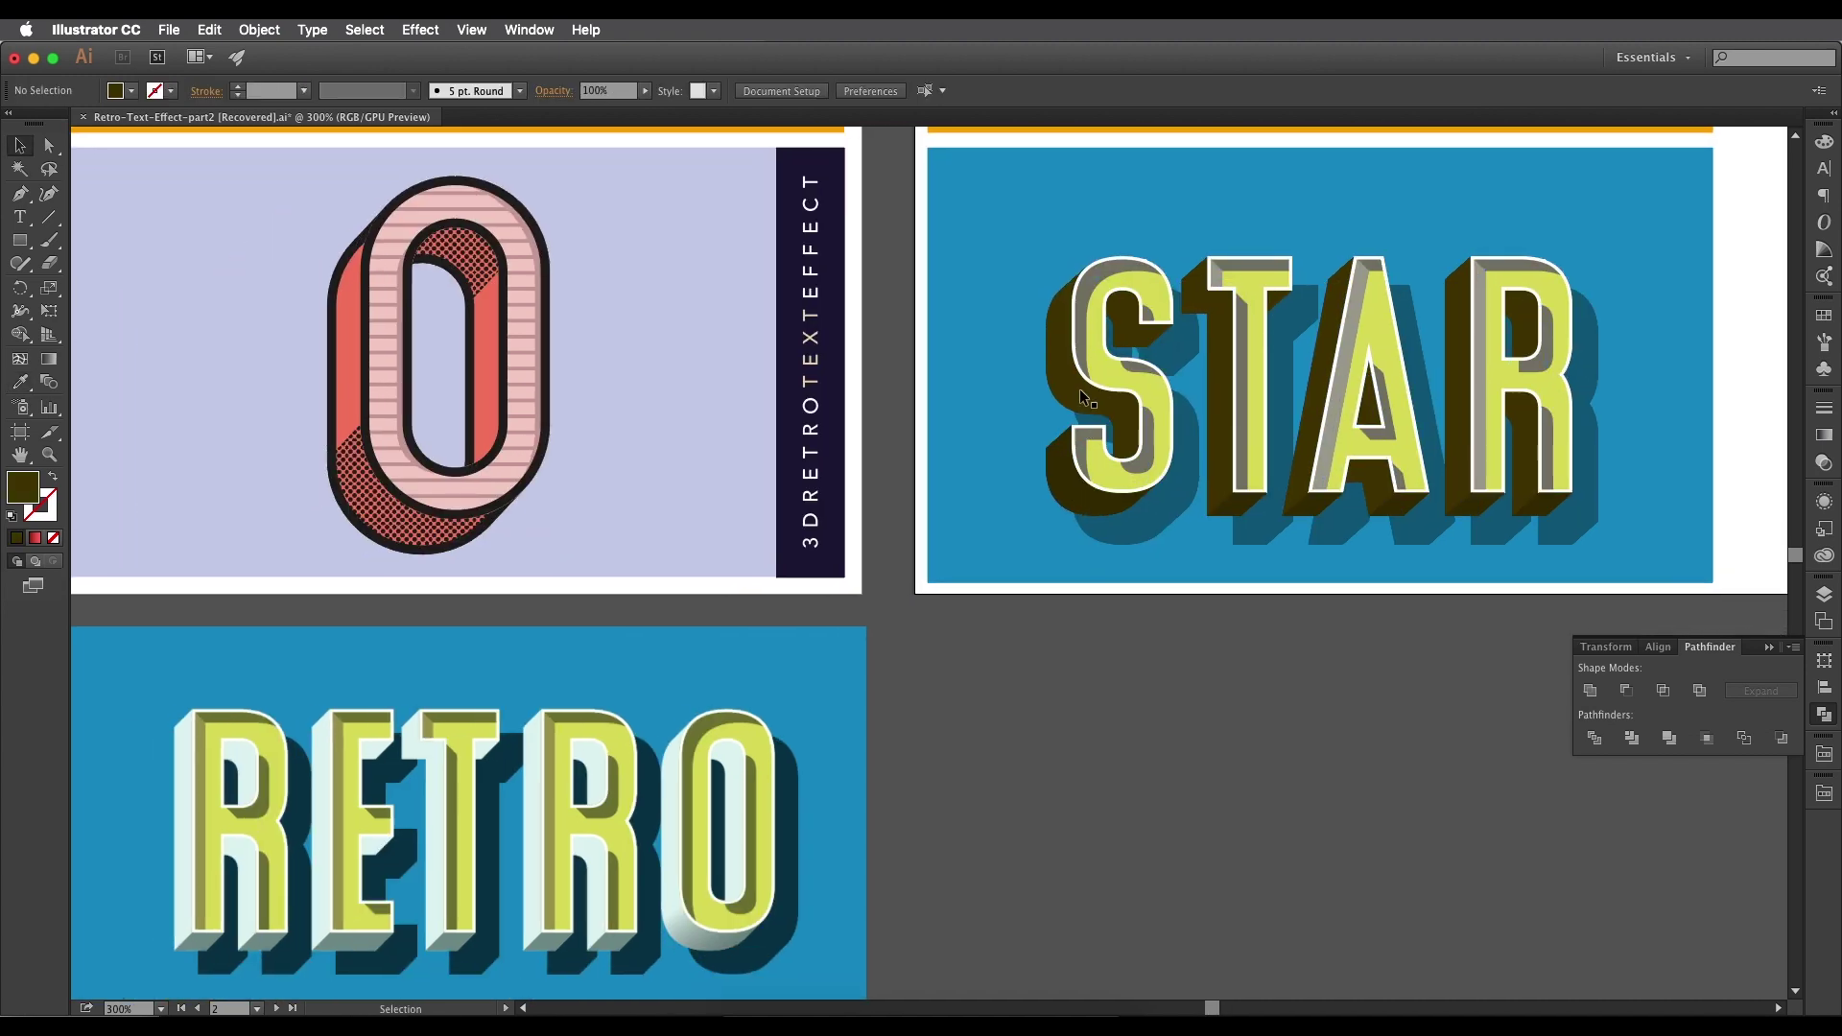
pyautogui.click(1076, 385)
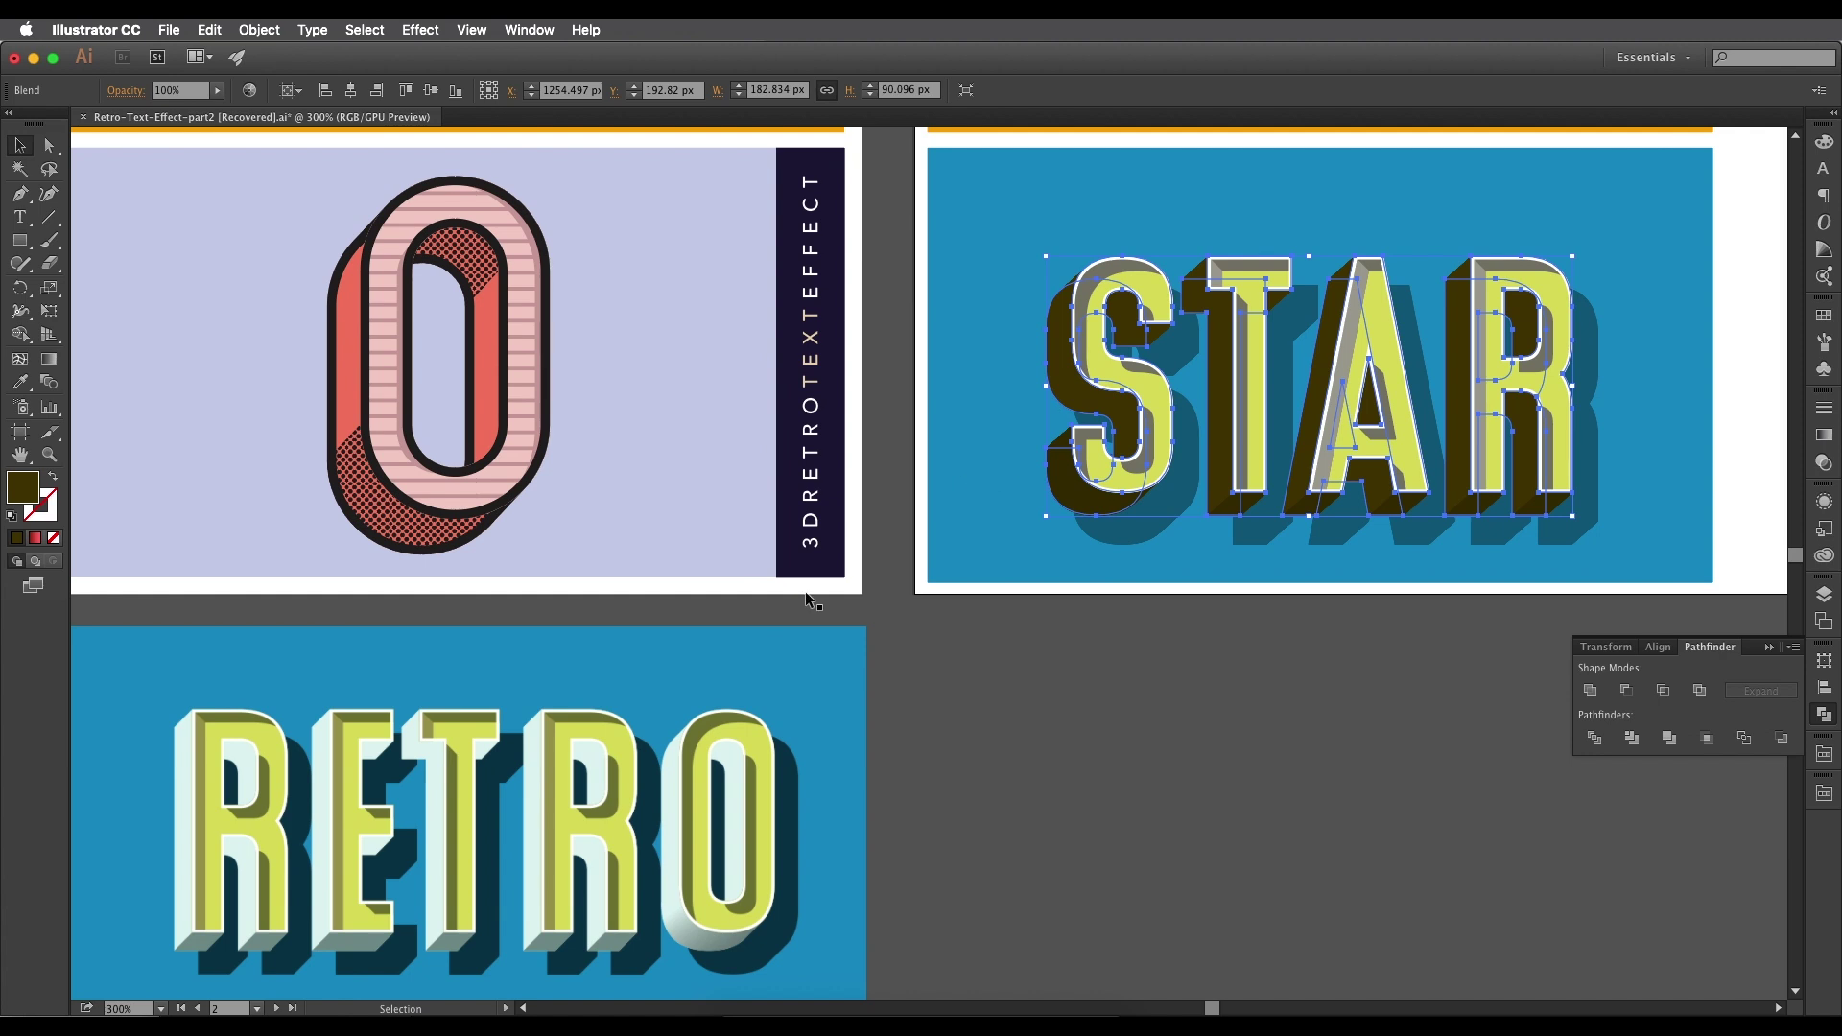
pyautogui.press('i')
pyautogui.click(758, 734)
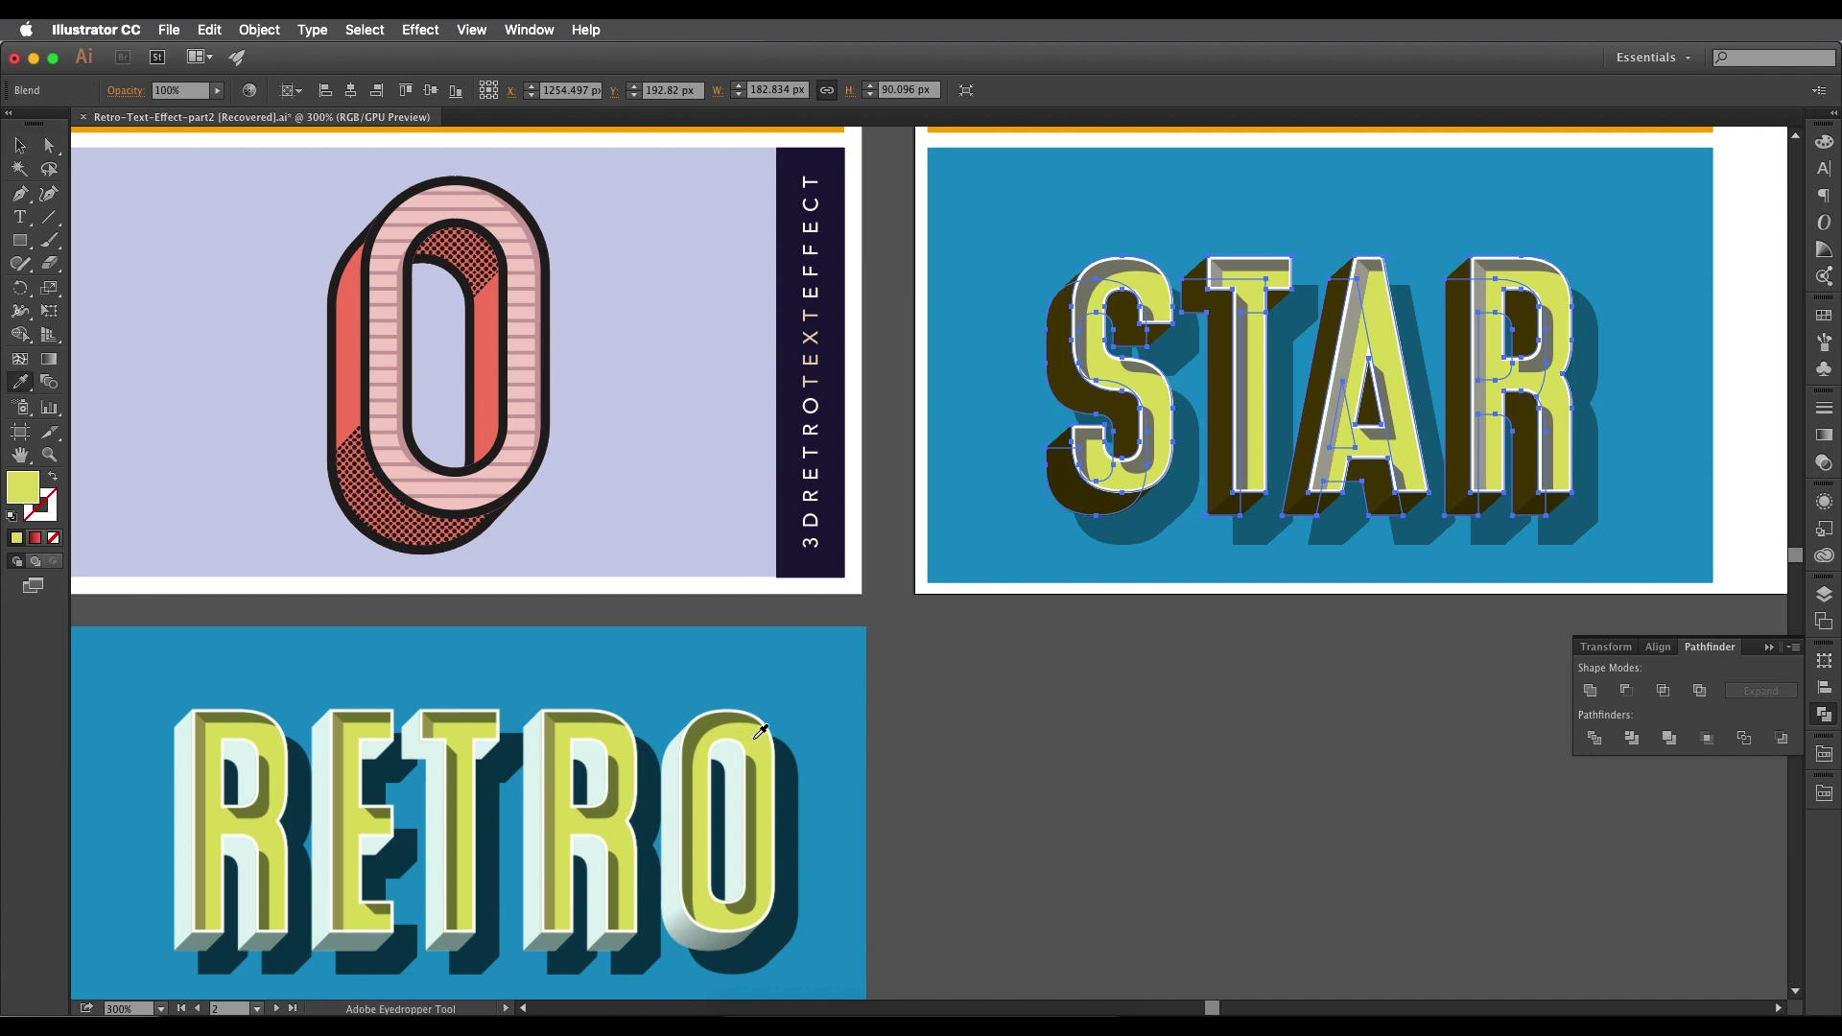
pyautogui.click(679, 757)
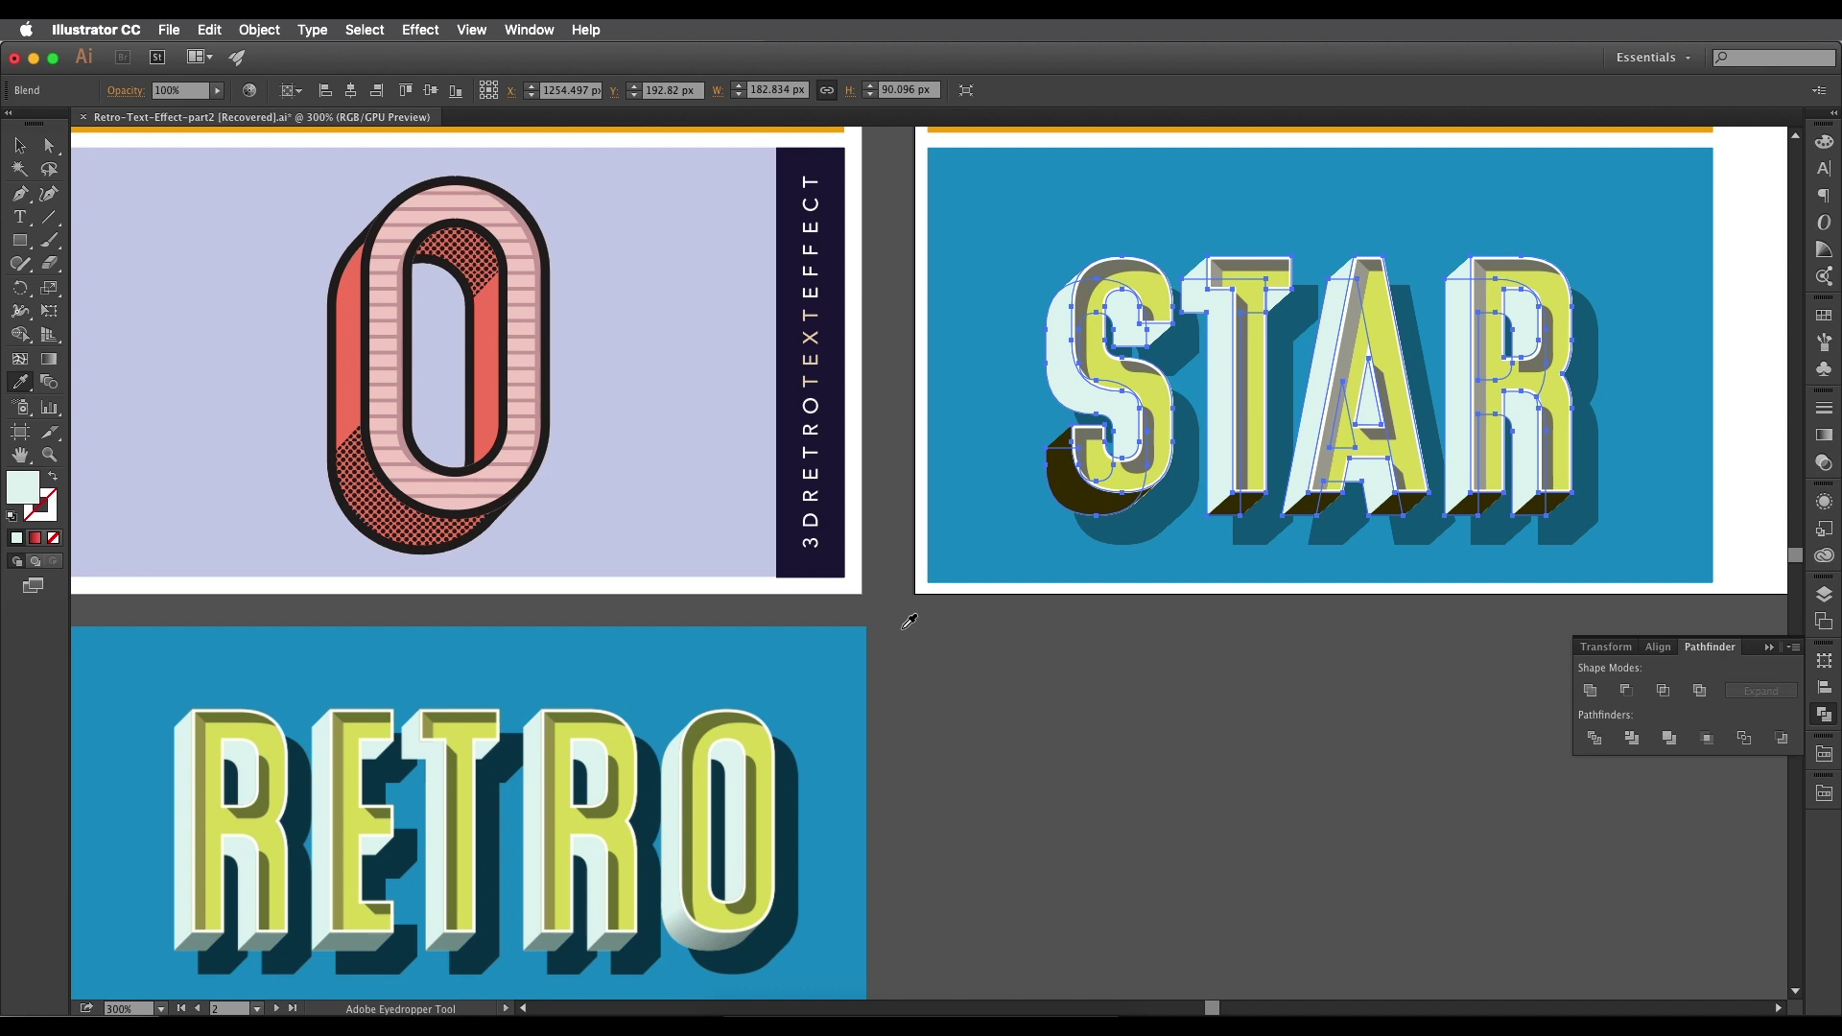
pyautogui.doubleClick(15, 491)
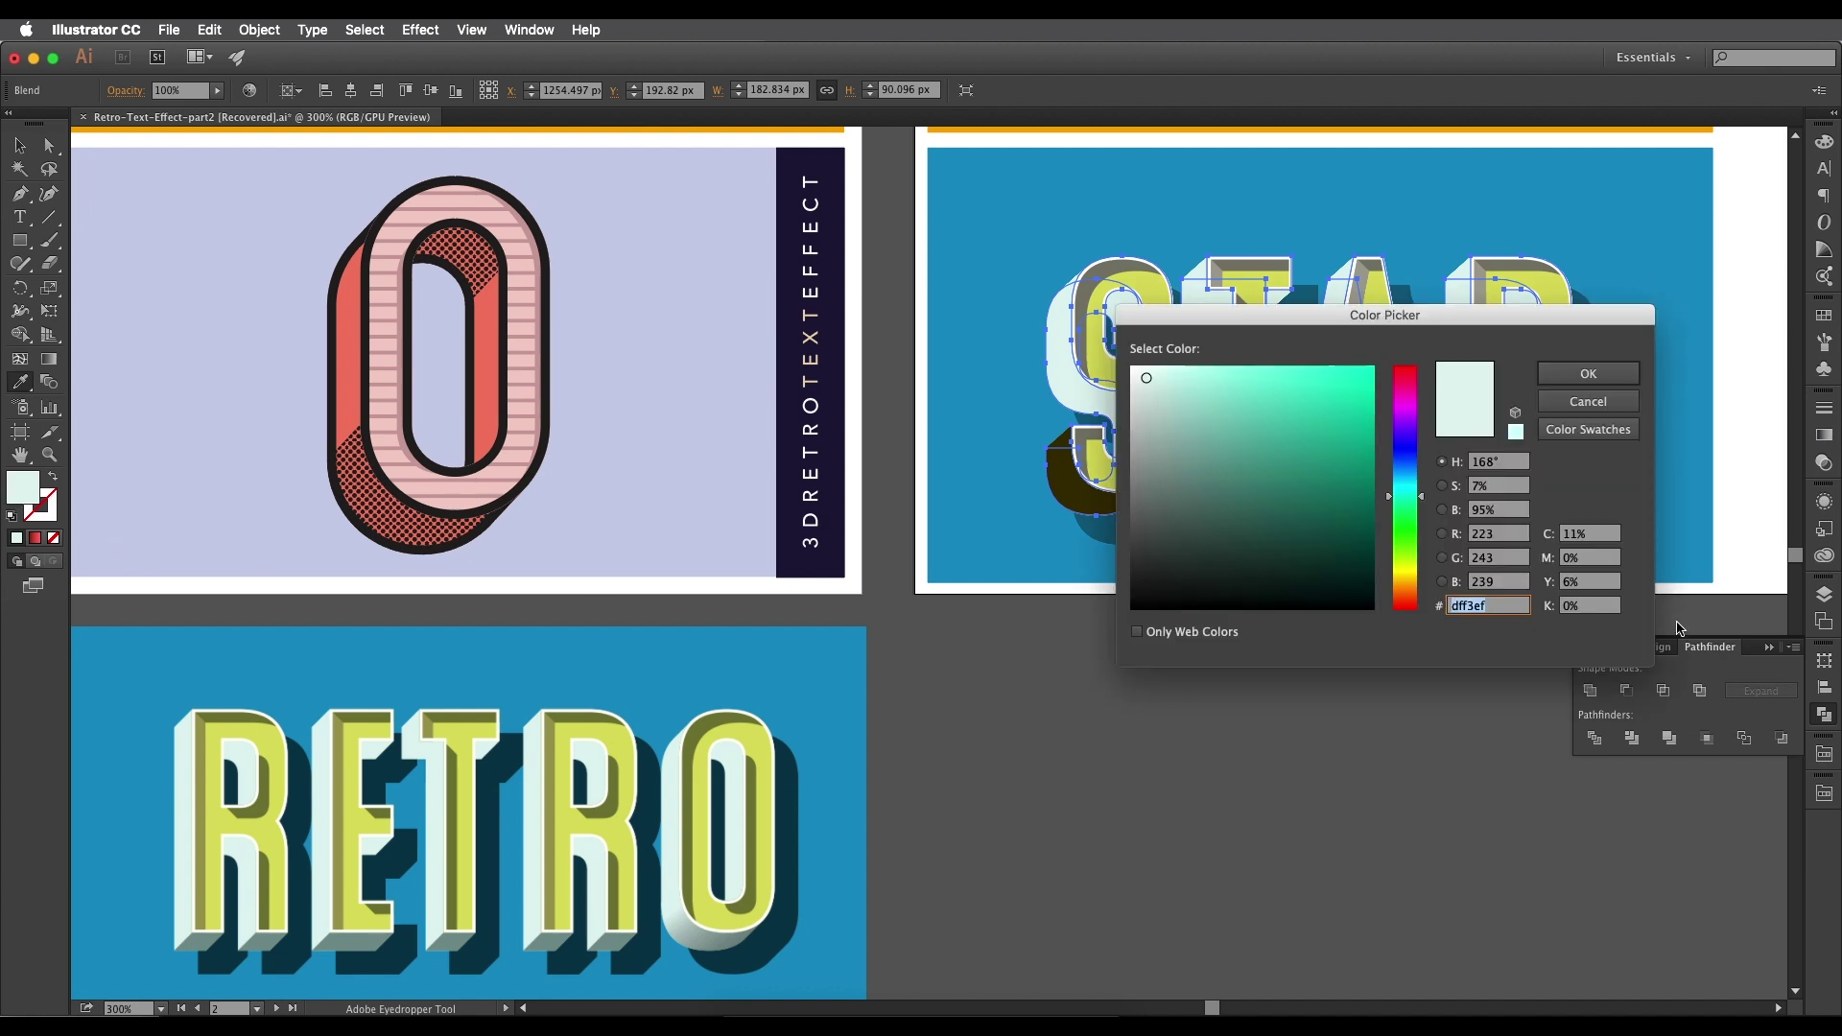
pyautogui.click(1588, 374)
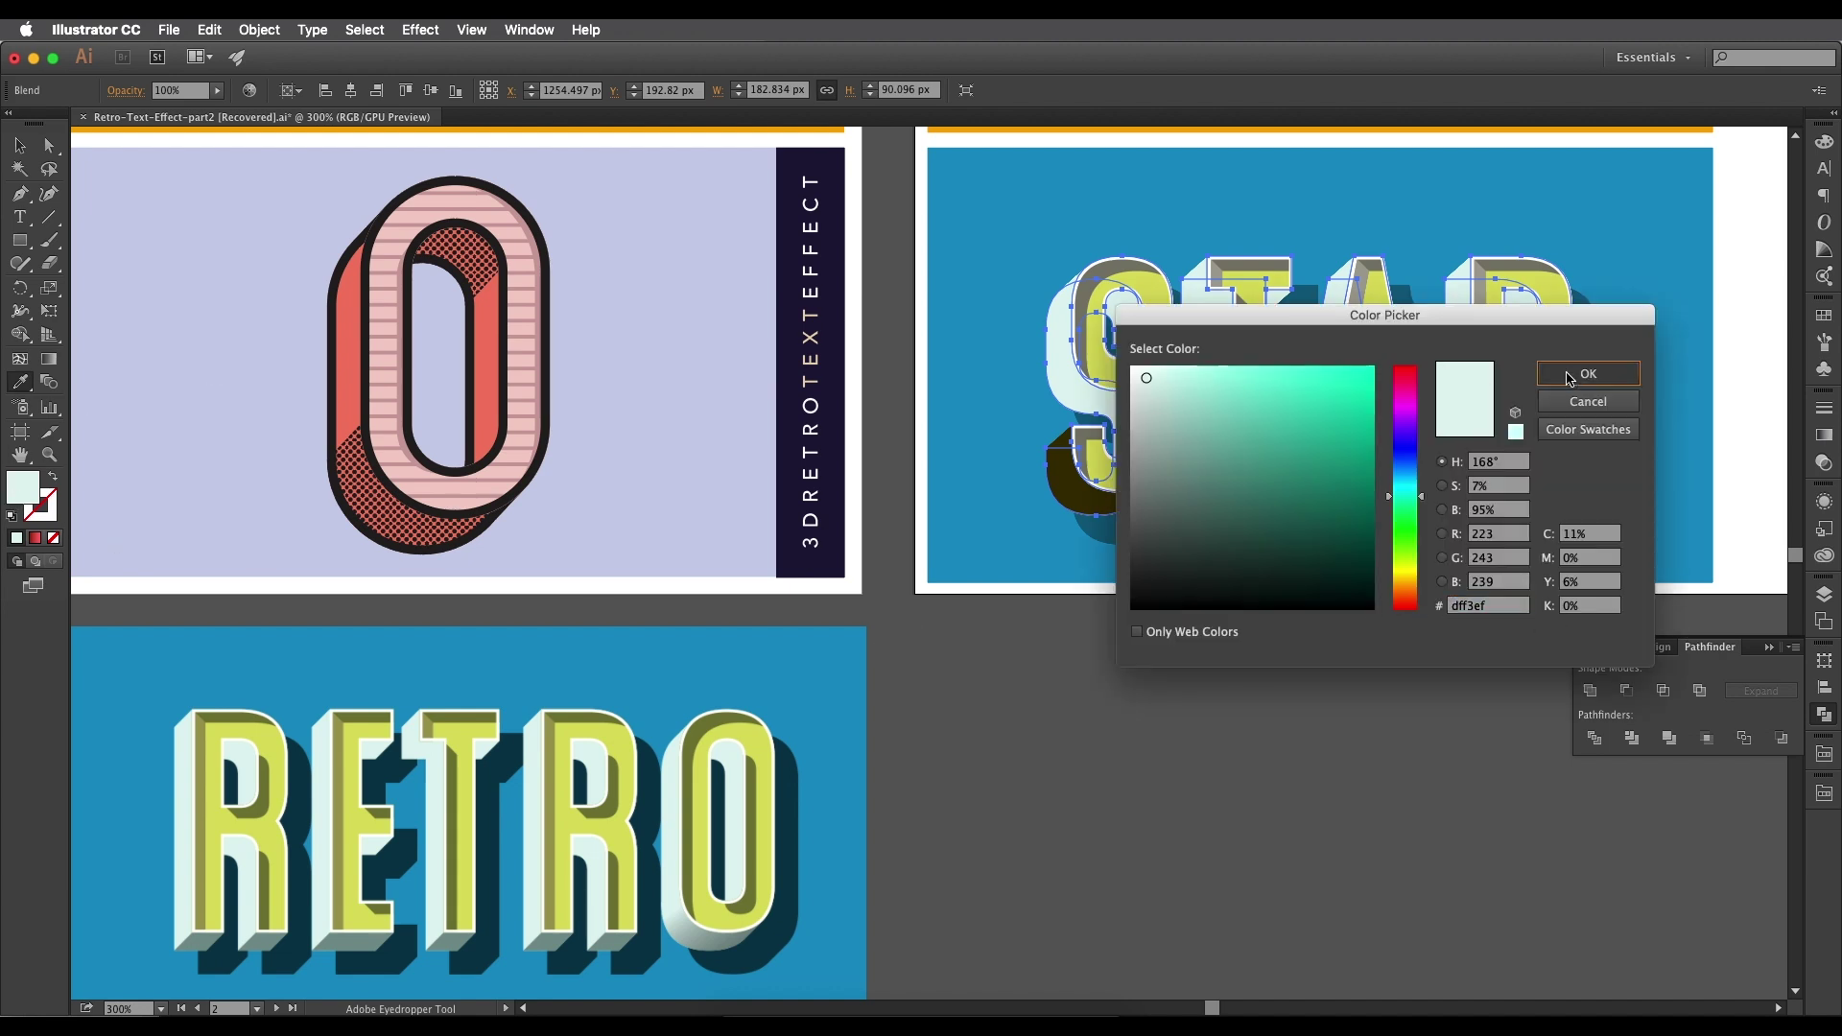
# Fill the five dark underside faces of the T, A and R with the grey-green #77928e sampled from the RETRO undersides.
pyautogui.scroll(-2, 1169, 427)
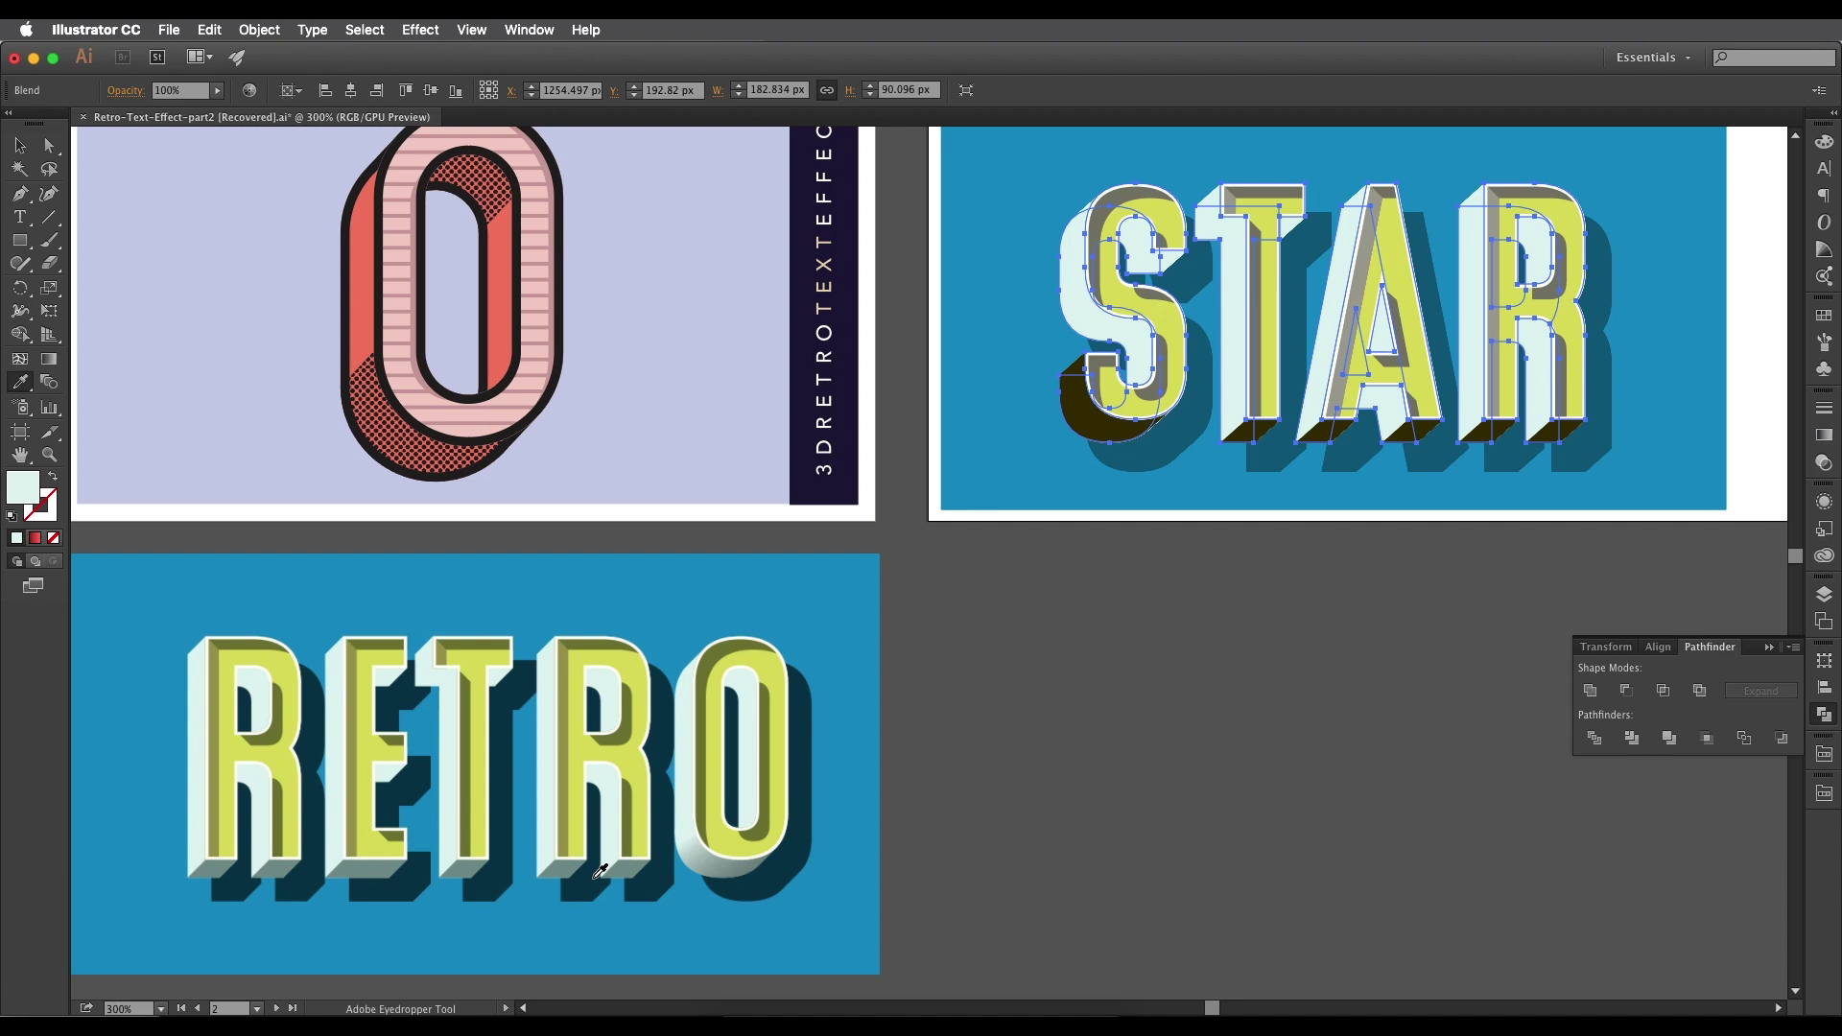
pyautogui.press('v')
pyautogui.click(1095, 737)
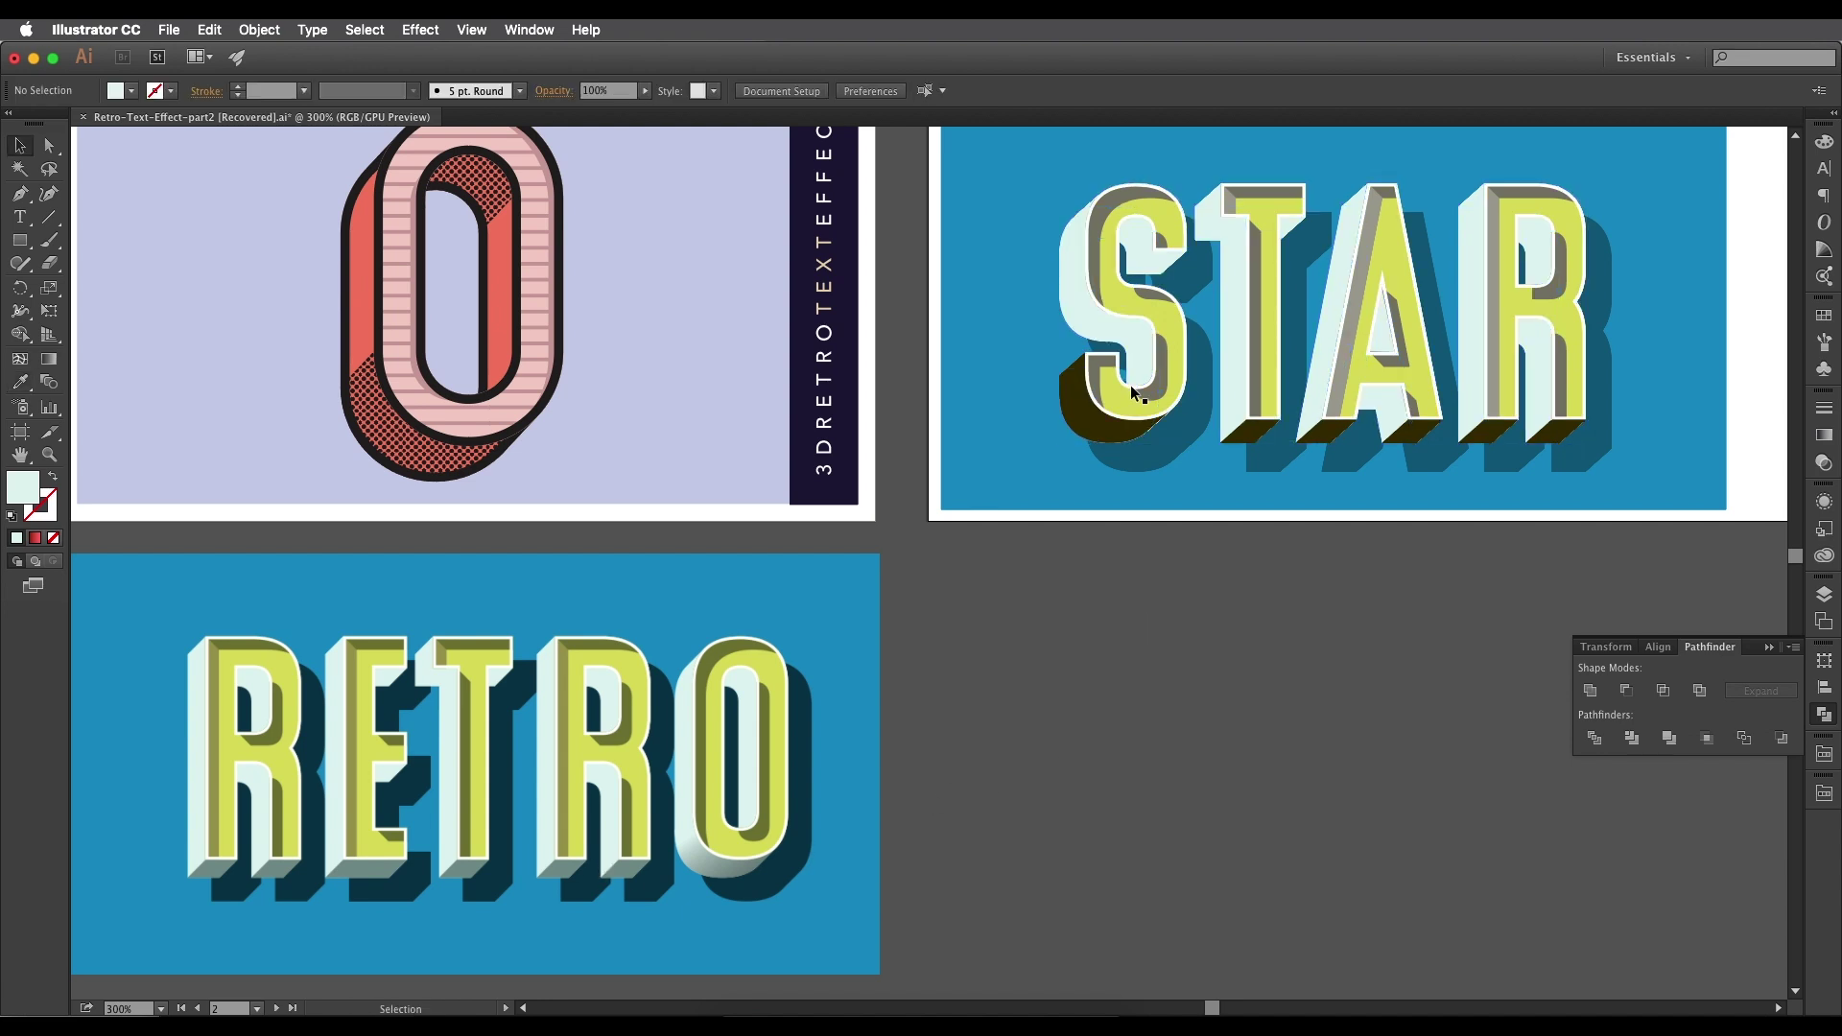
pyautogui.click(1247, 439)
pyautogui.keyDown('shift'); pyautogui.click(1324, 437); pyautogui.keyUp('shift')
pyautogui.keyDown('shift'); pyautogui.click(1413, 432); pyautogui.keyUp('shift')
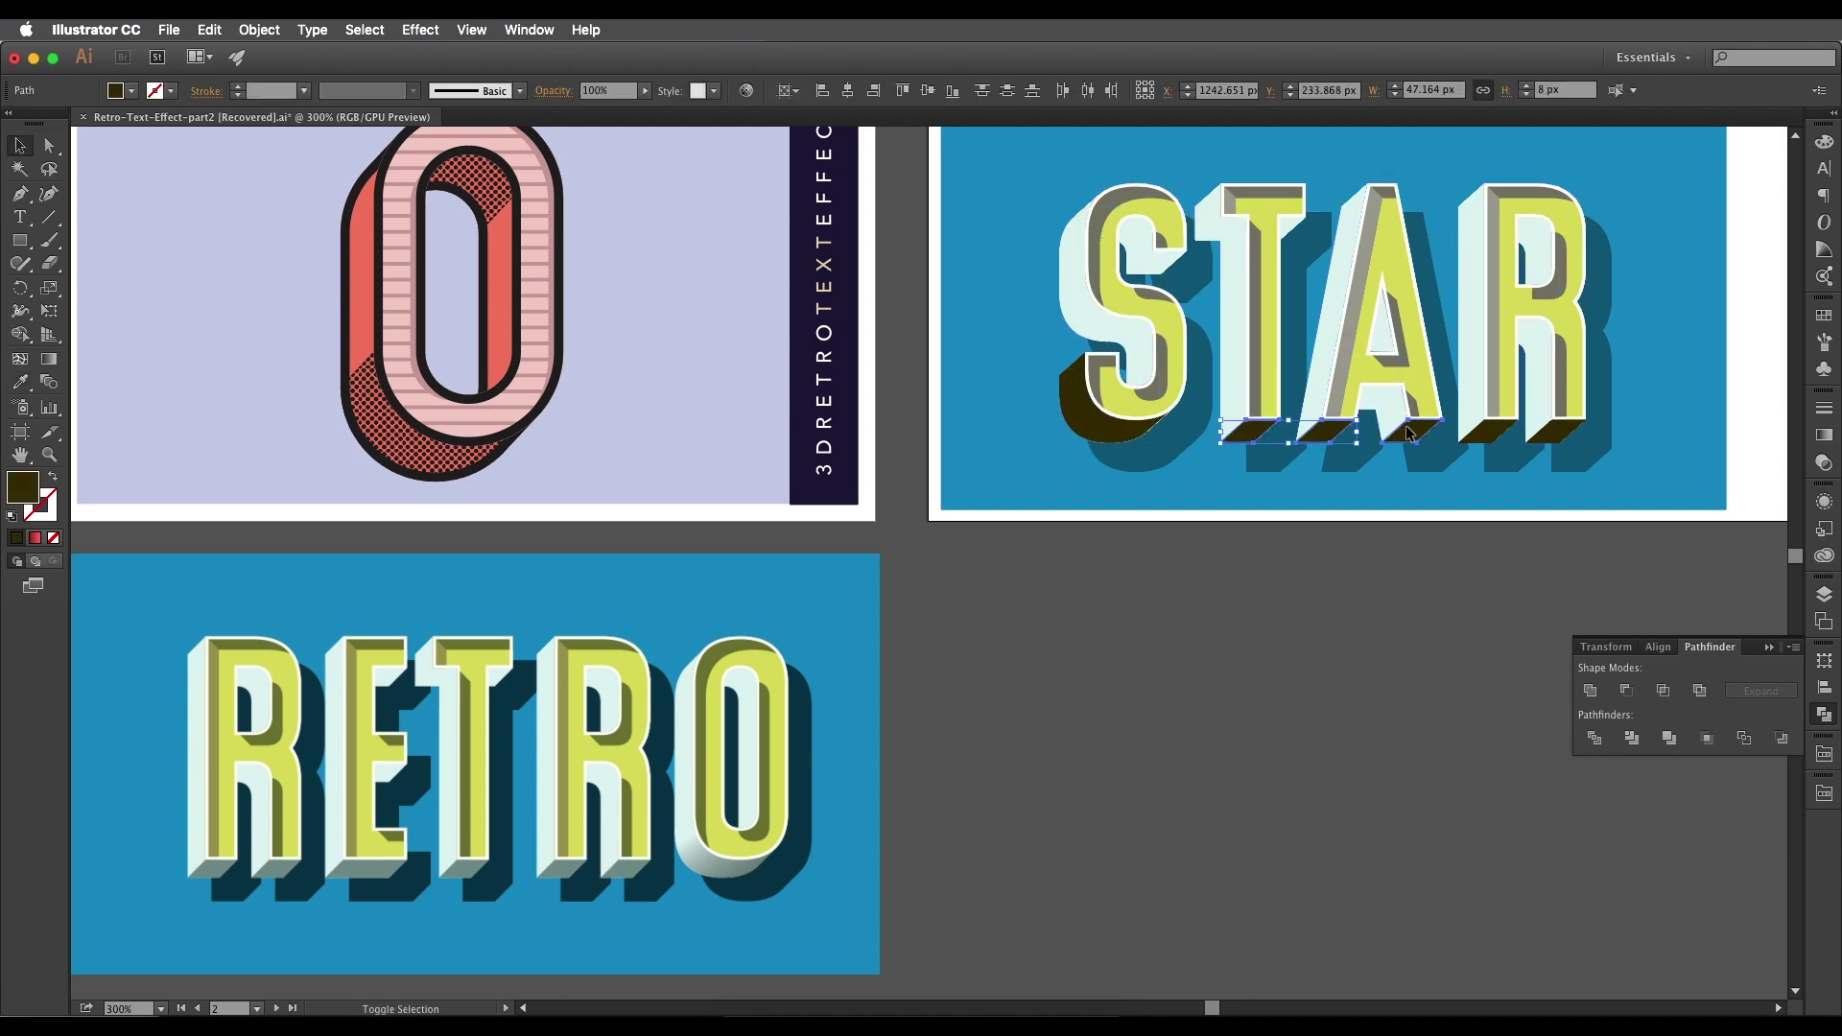
pyautogui.keyDown('shift'); pyautogui.click(1492, 432); pyautogui.keyUp('shift')
pyautogui.keyDown('shift'); pyautogui.click(1554, 432); pyautogui.keyUp('shift')
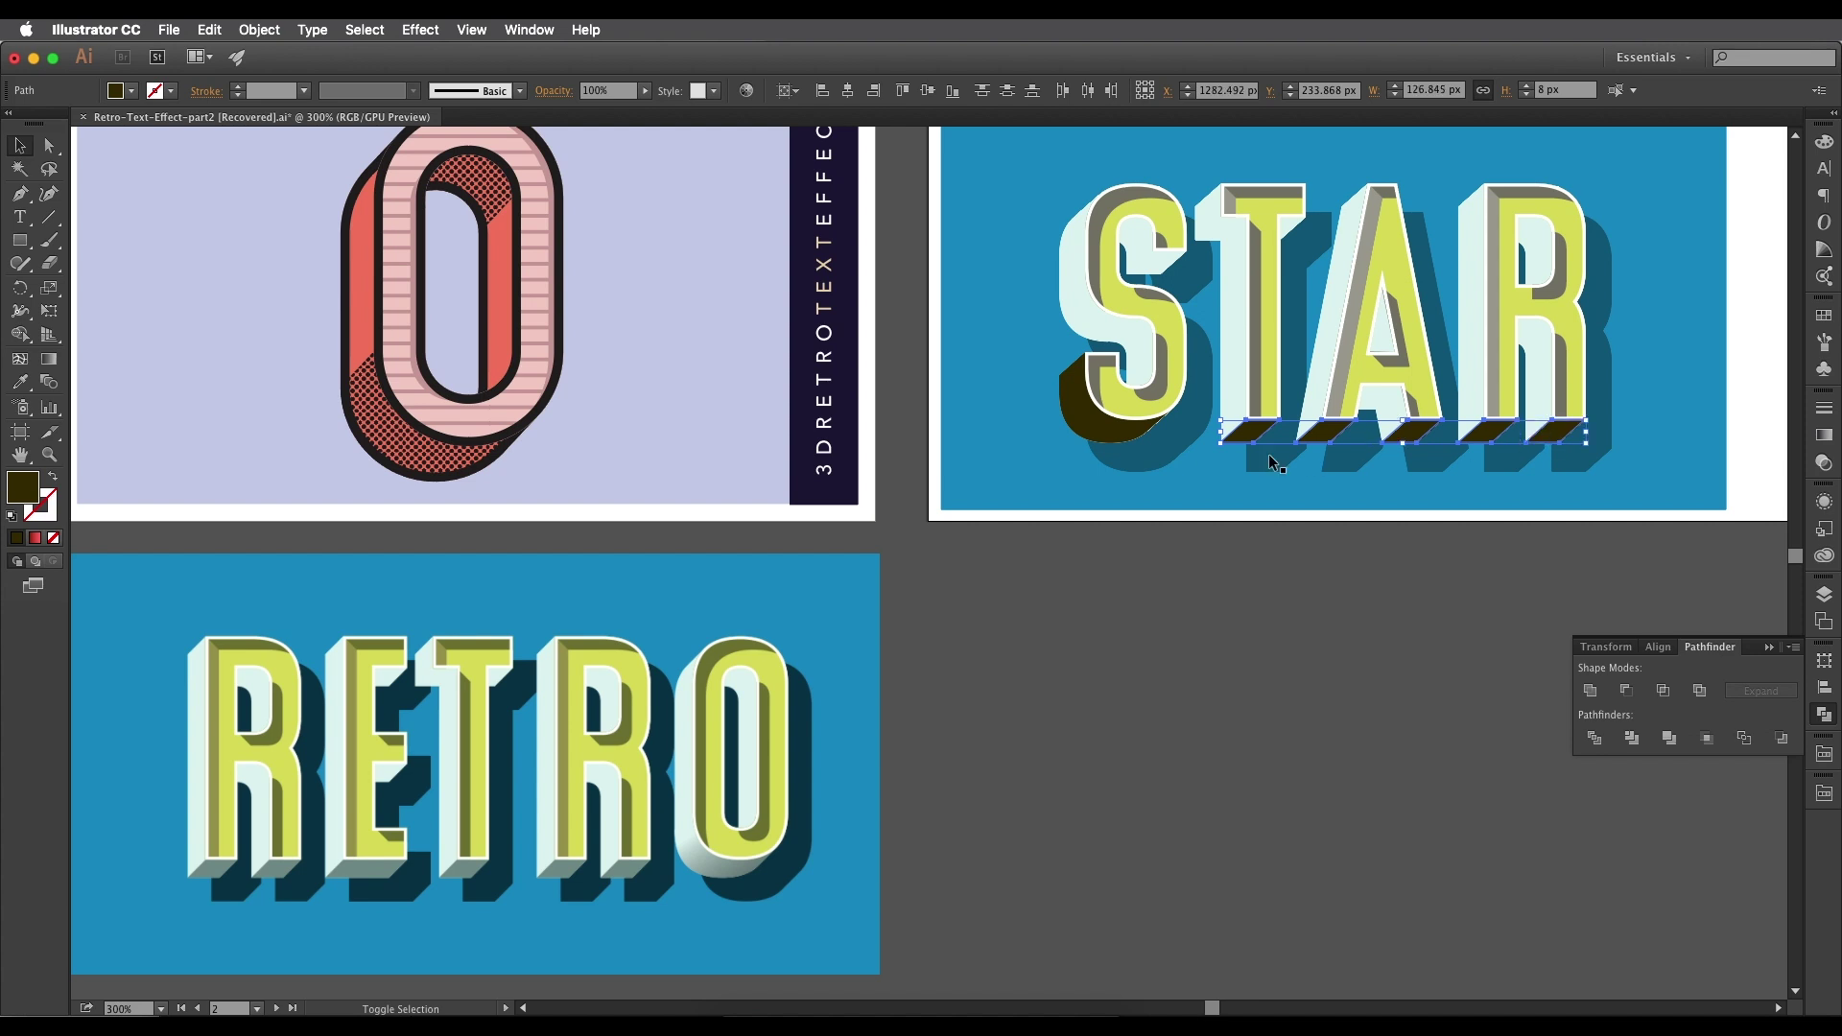
pyautogui.press('i')
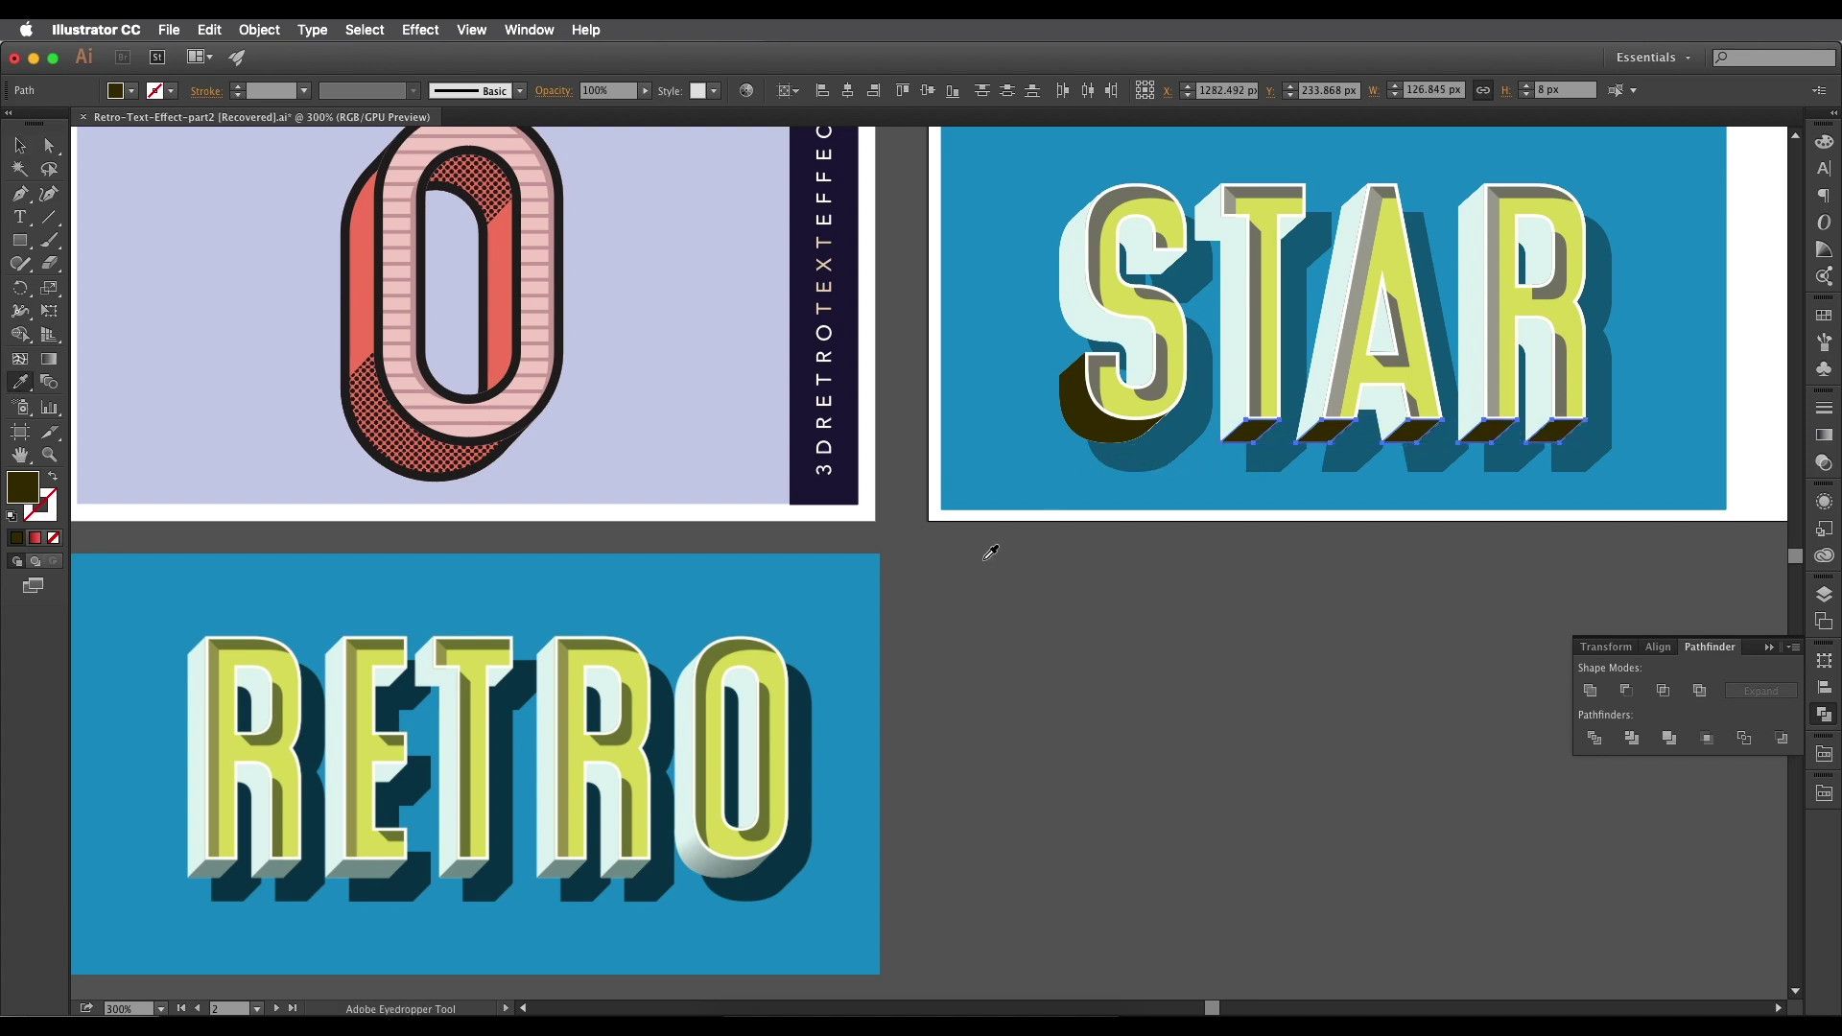
pyautogui.click(631, 873)
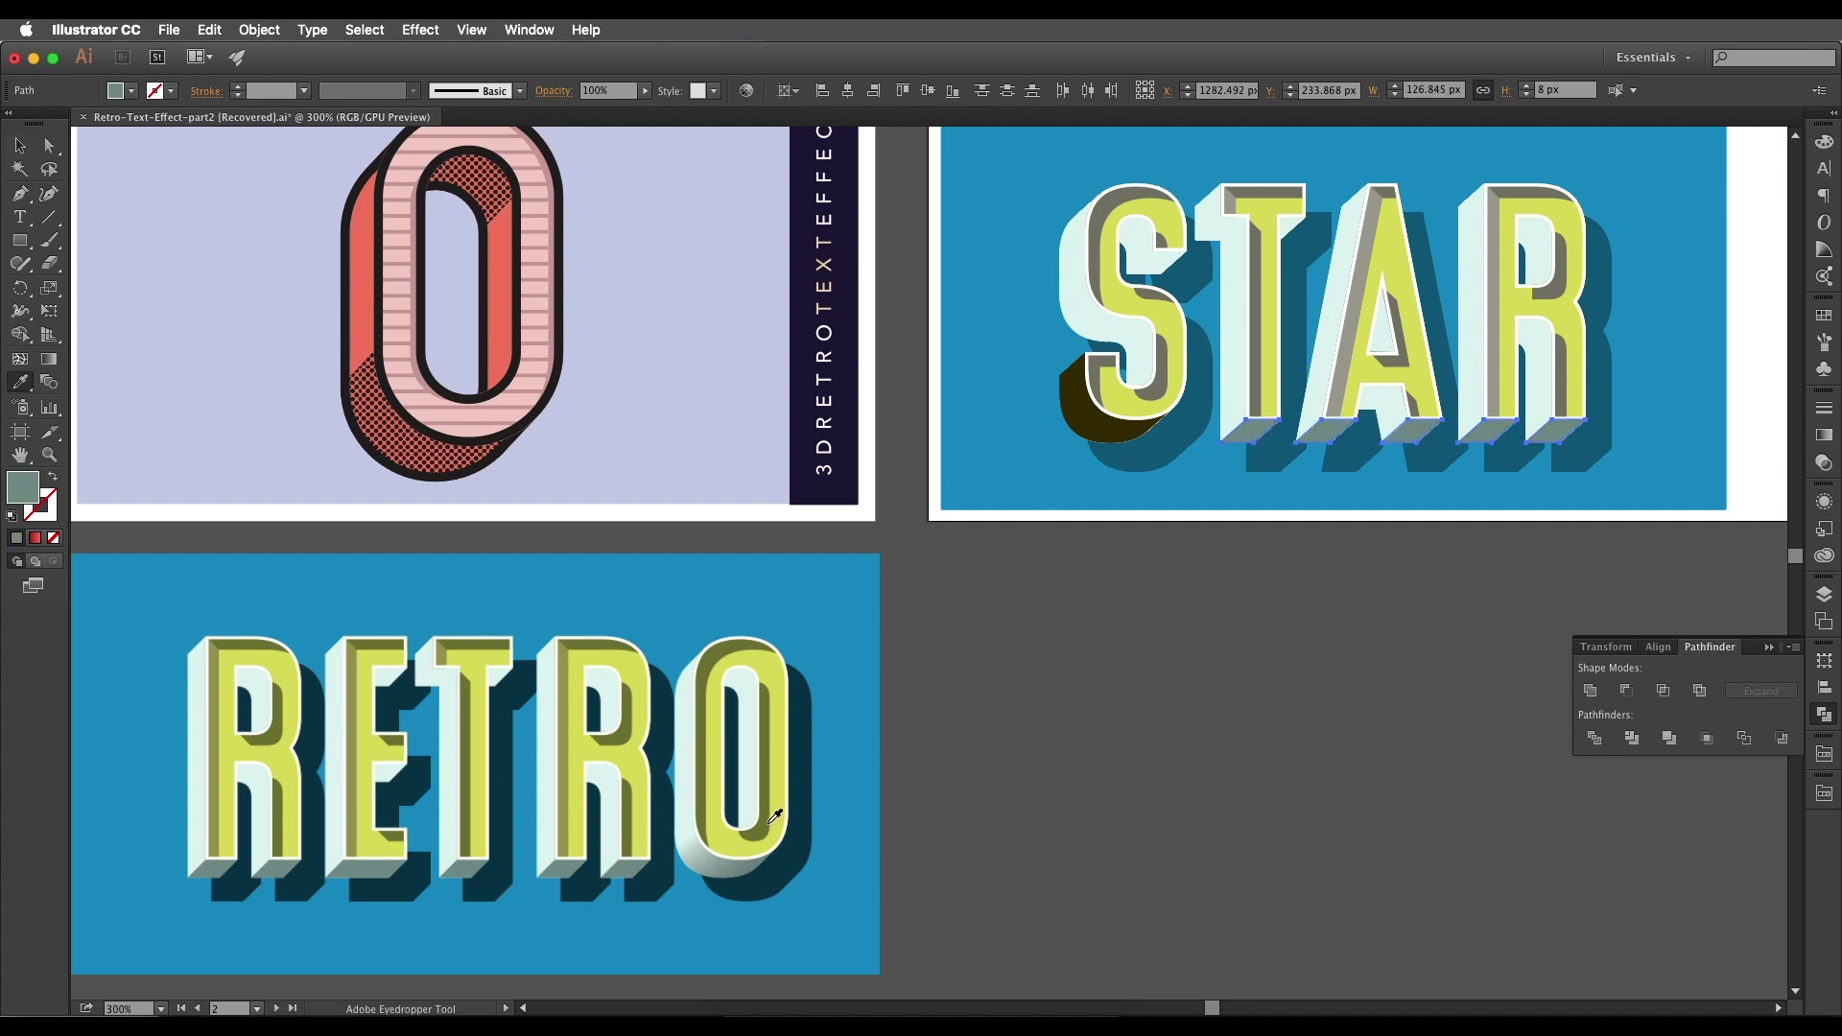
pyautogui.doubleClick(29, 490)
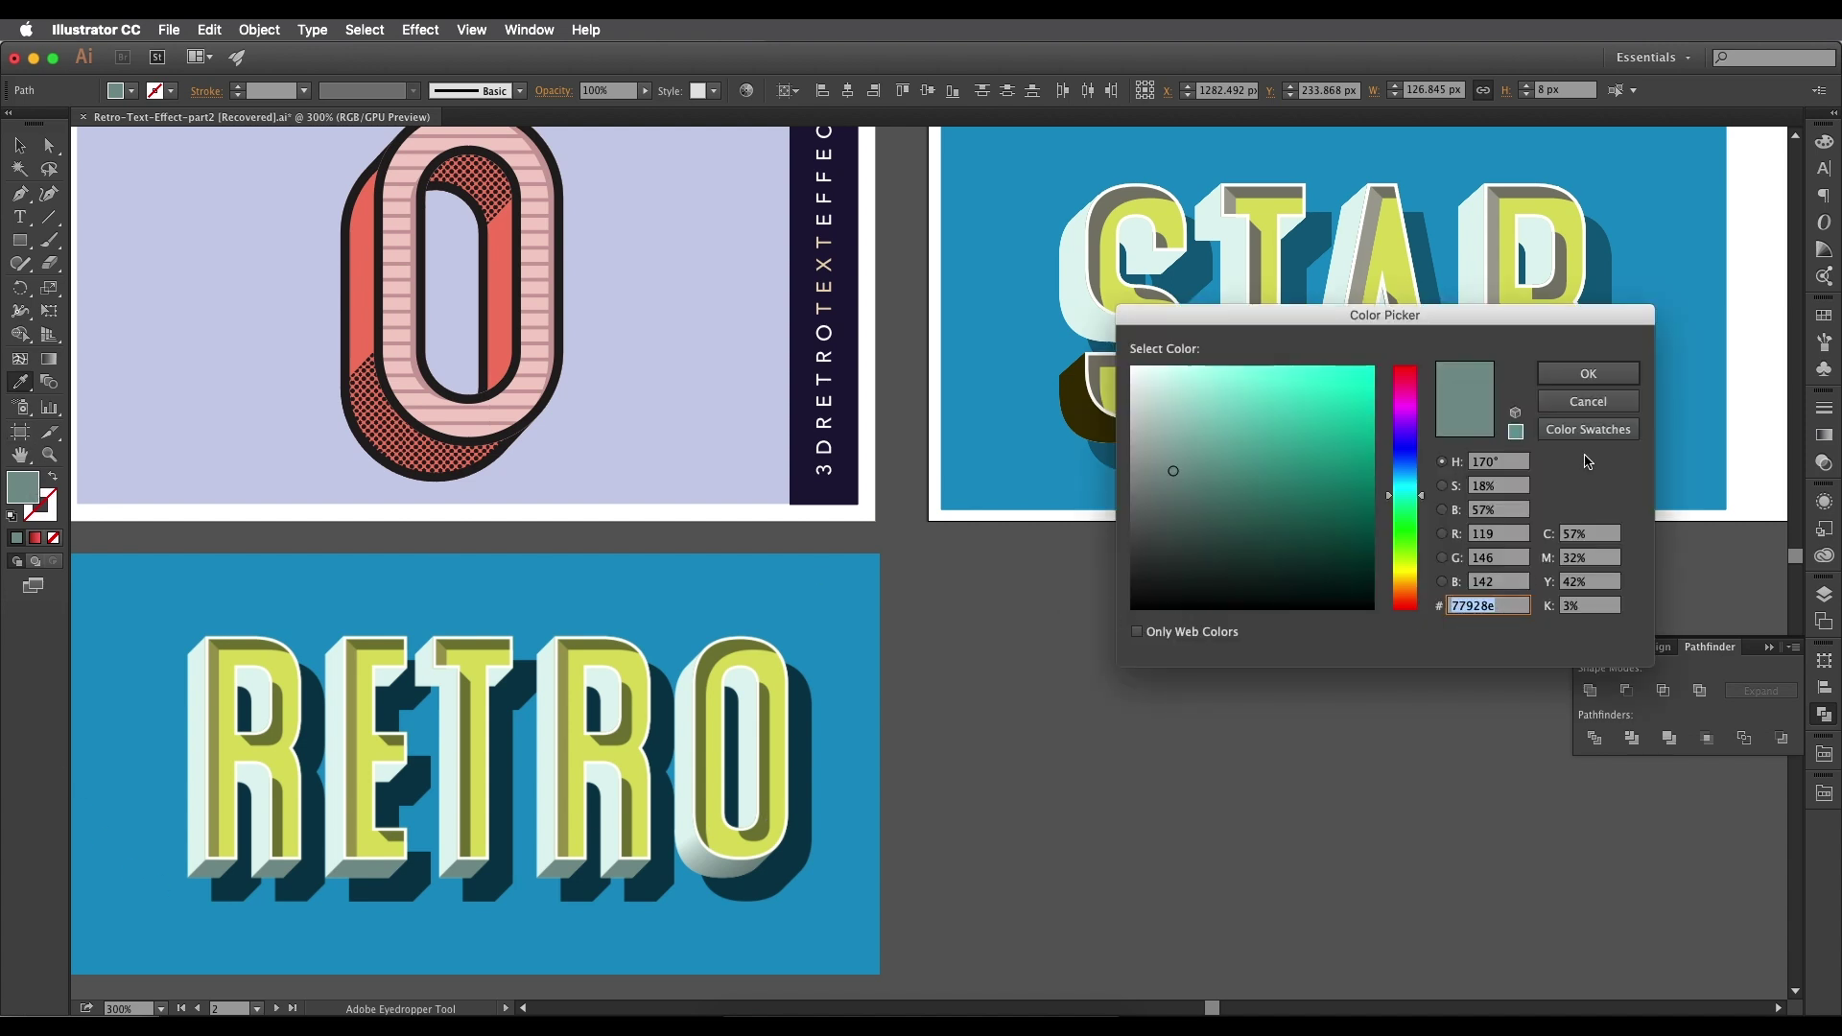
pyautogui.click(1588, 373)
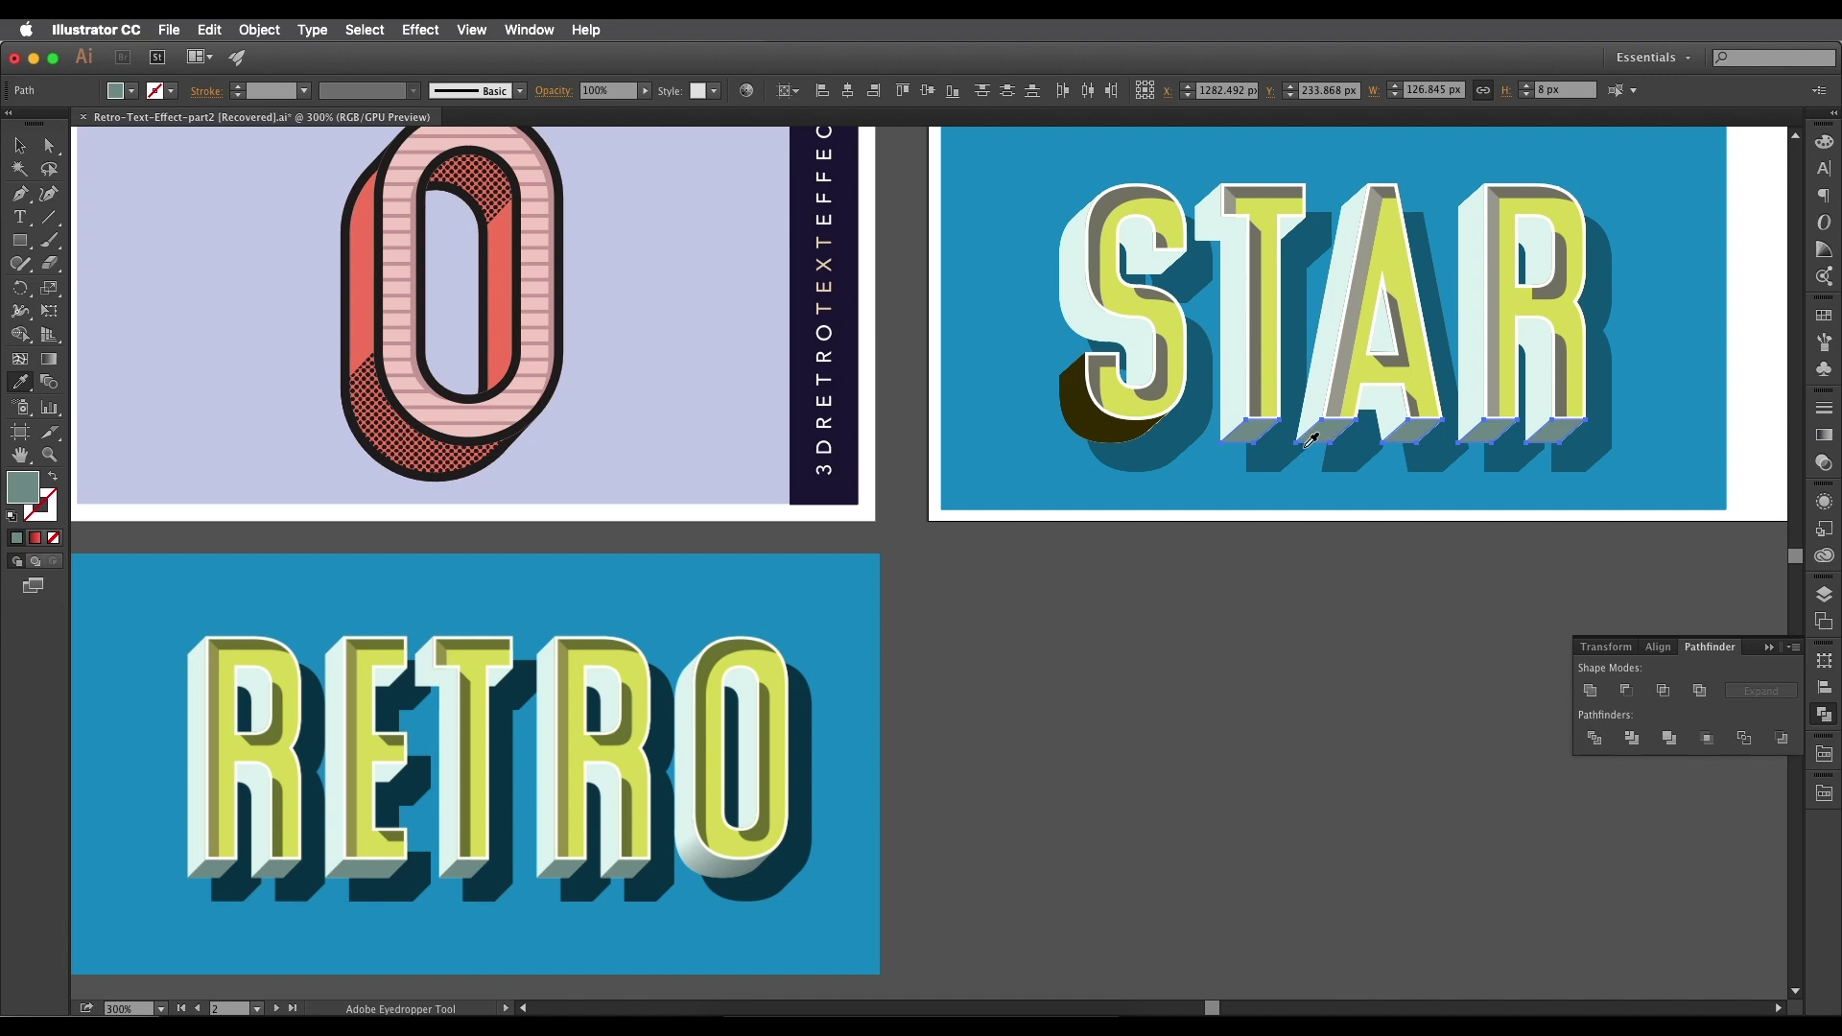
# Apply a linear gradient to the S's curved underside and run it diagonally from upper left to lower right at -45.7°.
pyautogui.press('v')
pyautogui.click(1103, 432)
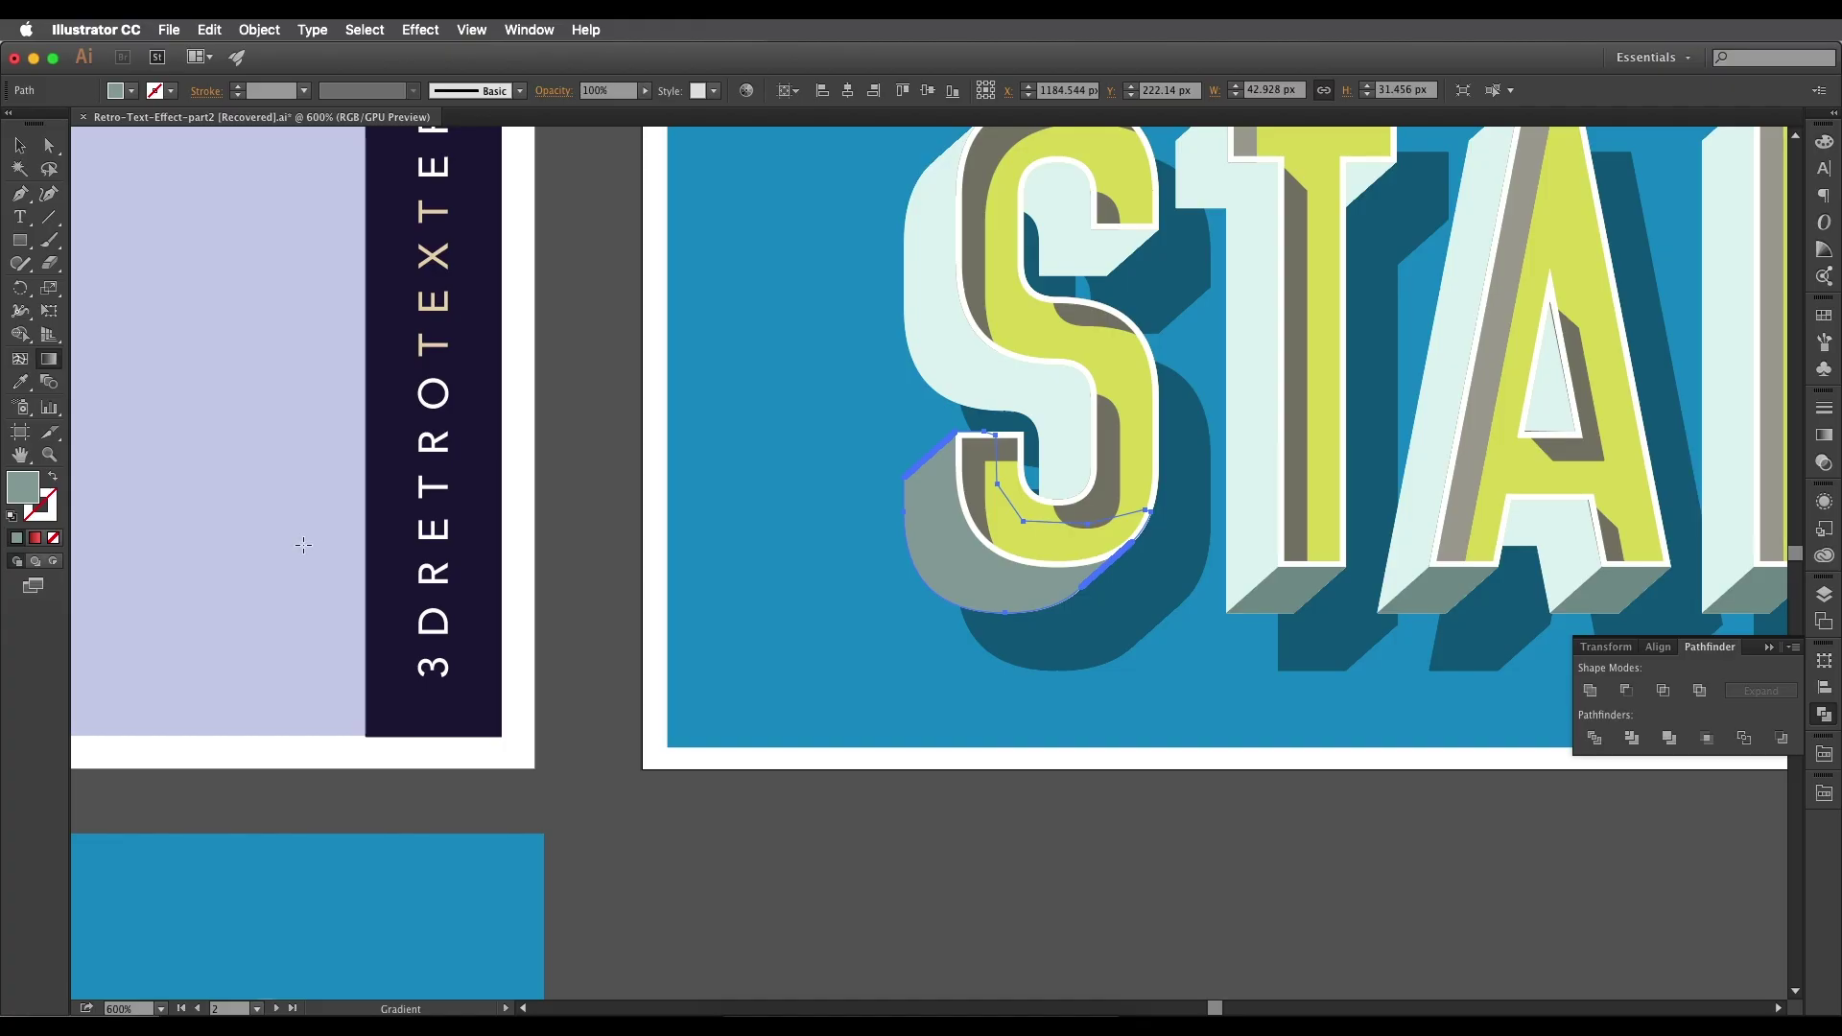
pyautogui.click(36, 537)
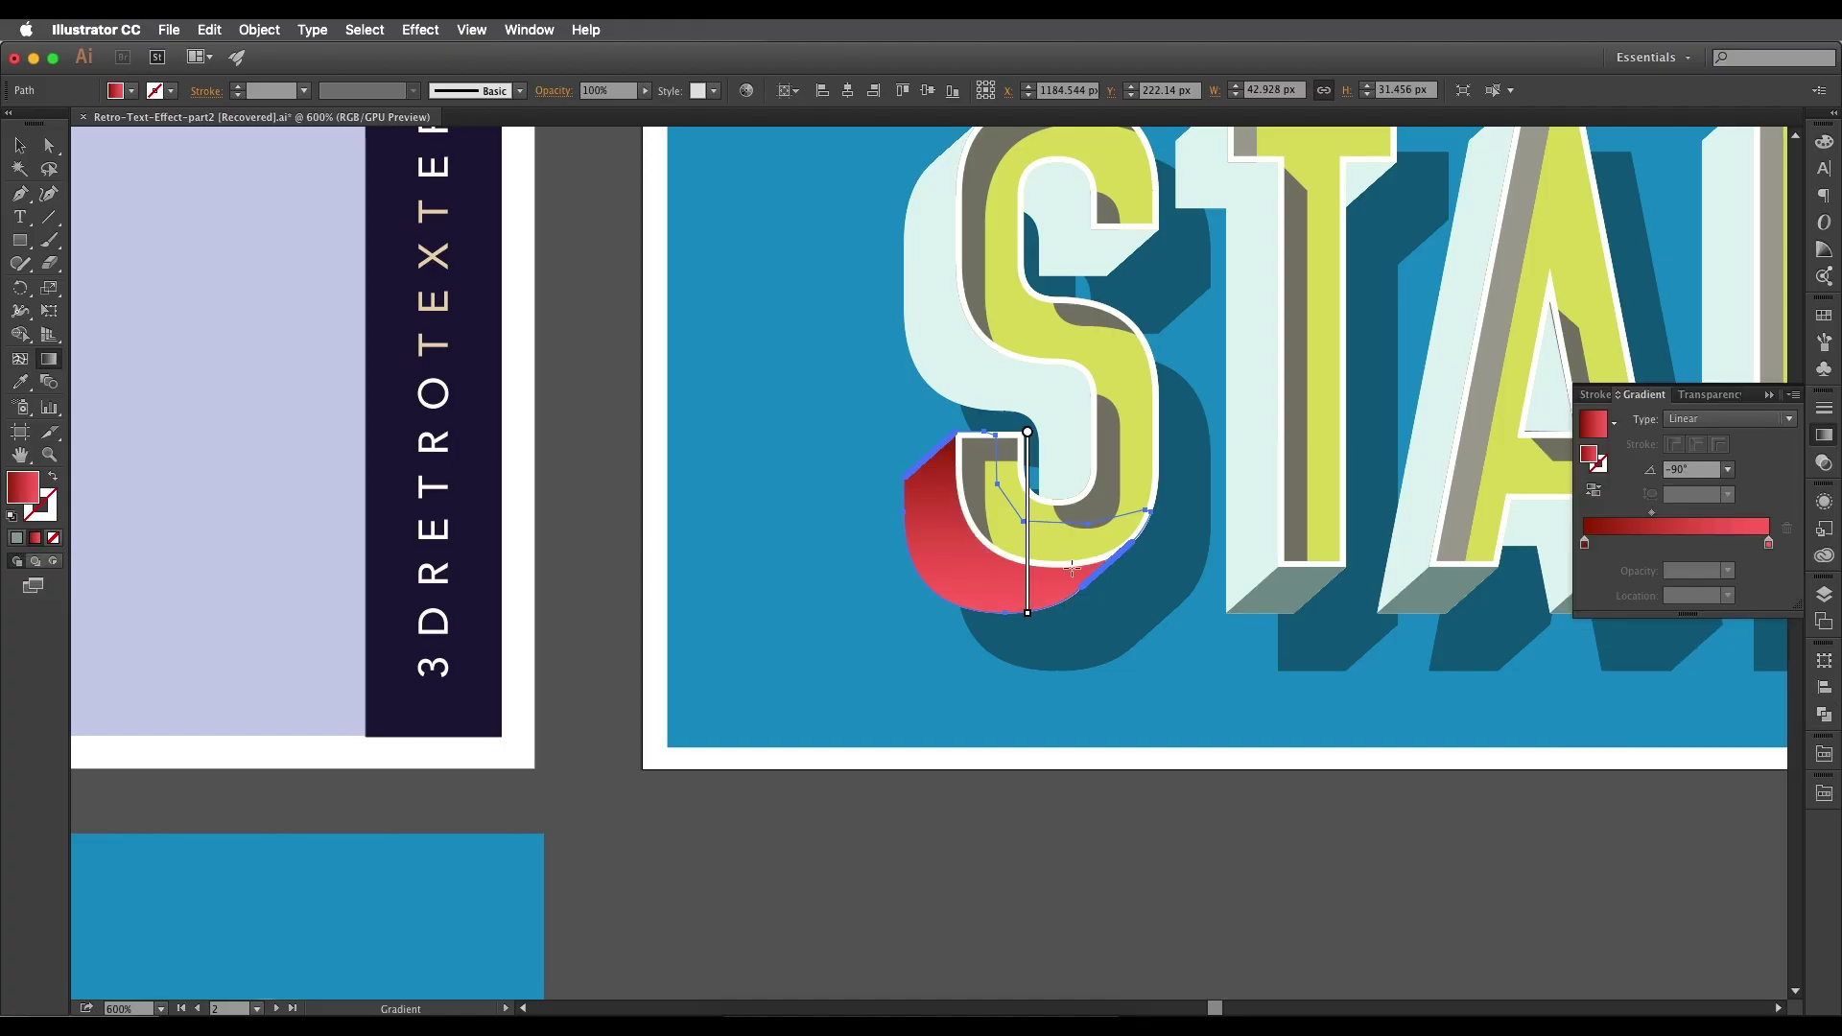
pyautogui.moveTo(935, 442); pyautogui.dragTo(1087, 598)
pyautogui.hscroll(-1, 863, 442)
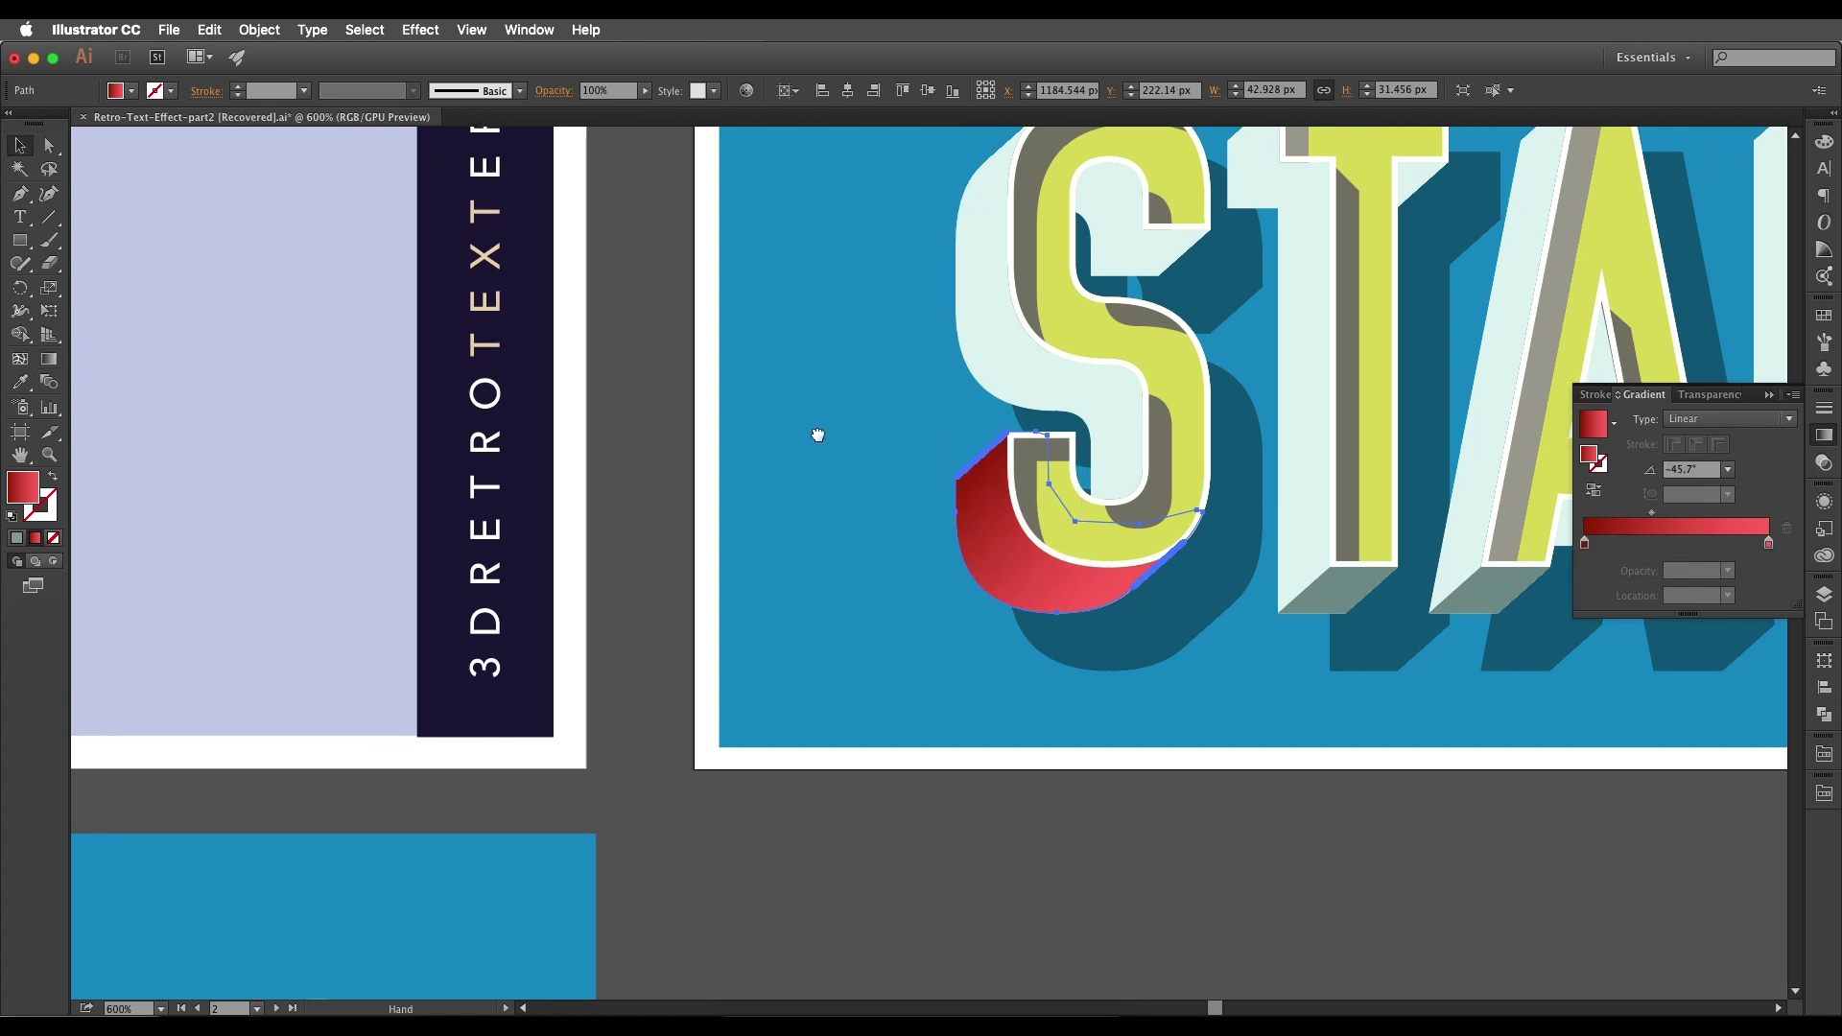
# Get the hex code dff3ef from the pale mint extrusion's fill and reselect the S's gradient-filled underside.
pyautogui.press('v')
pyautogui.click(973, 328)
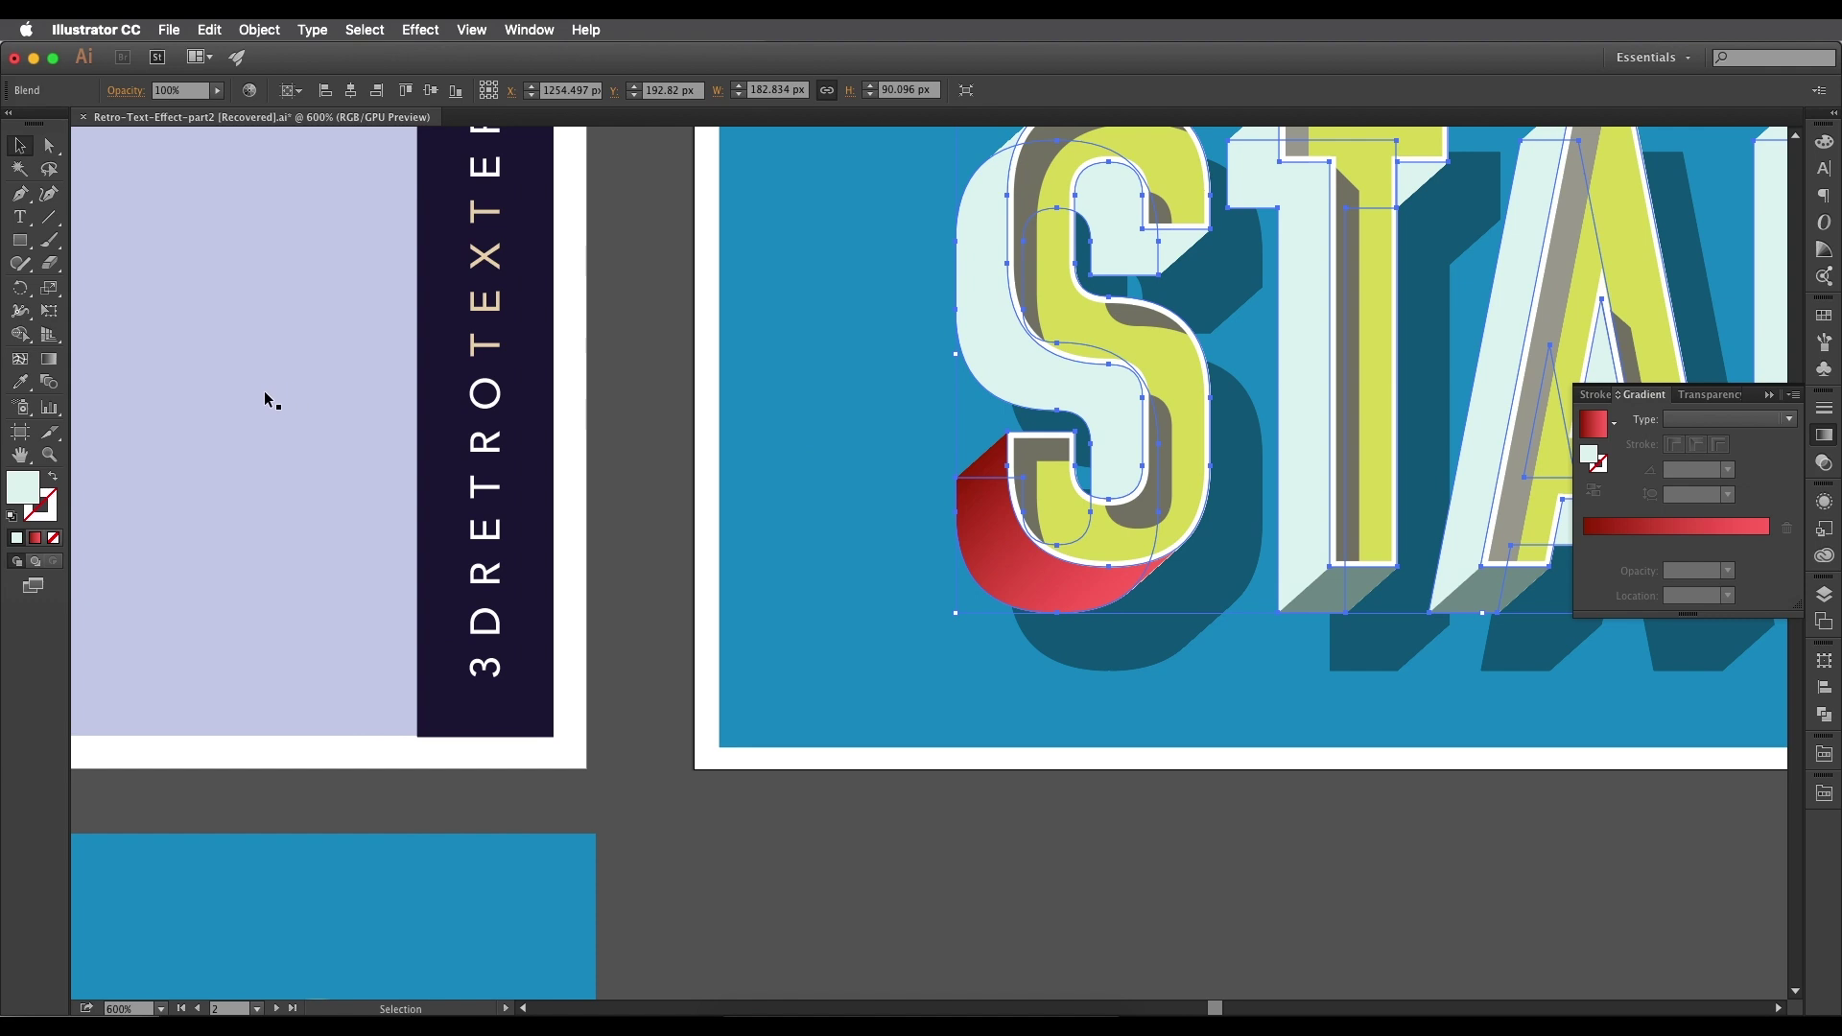
pyautogui.doubleClick(37, 491)
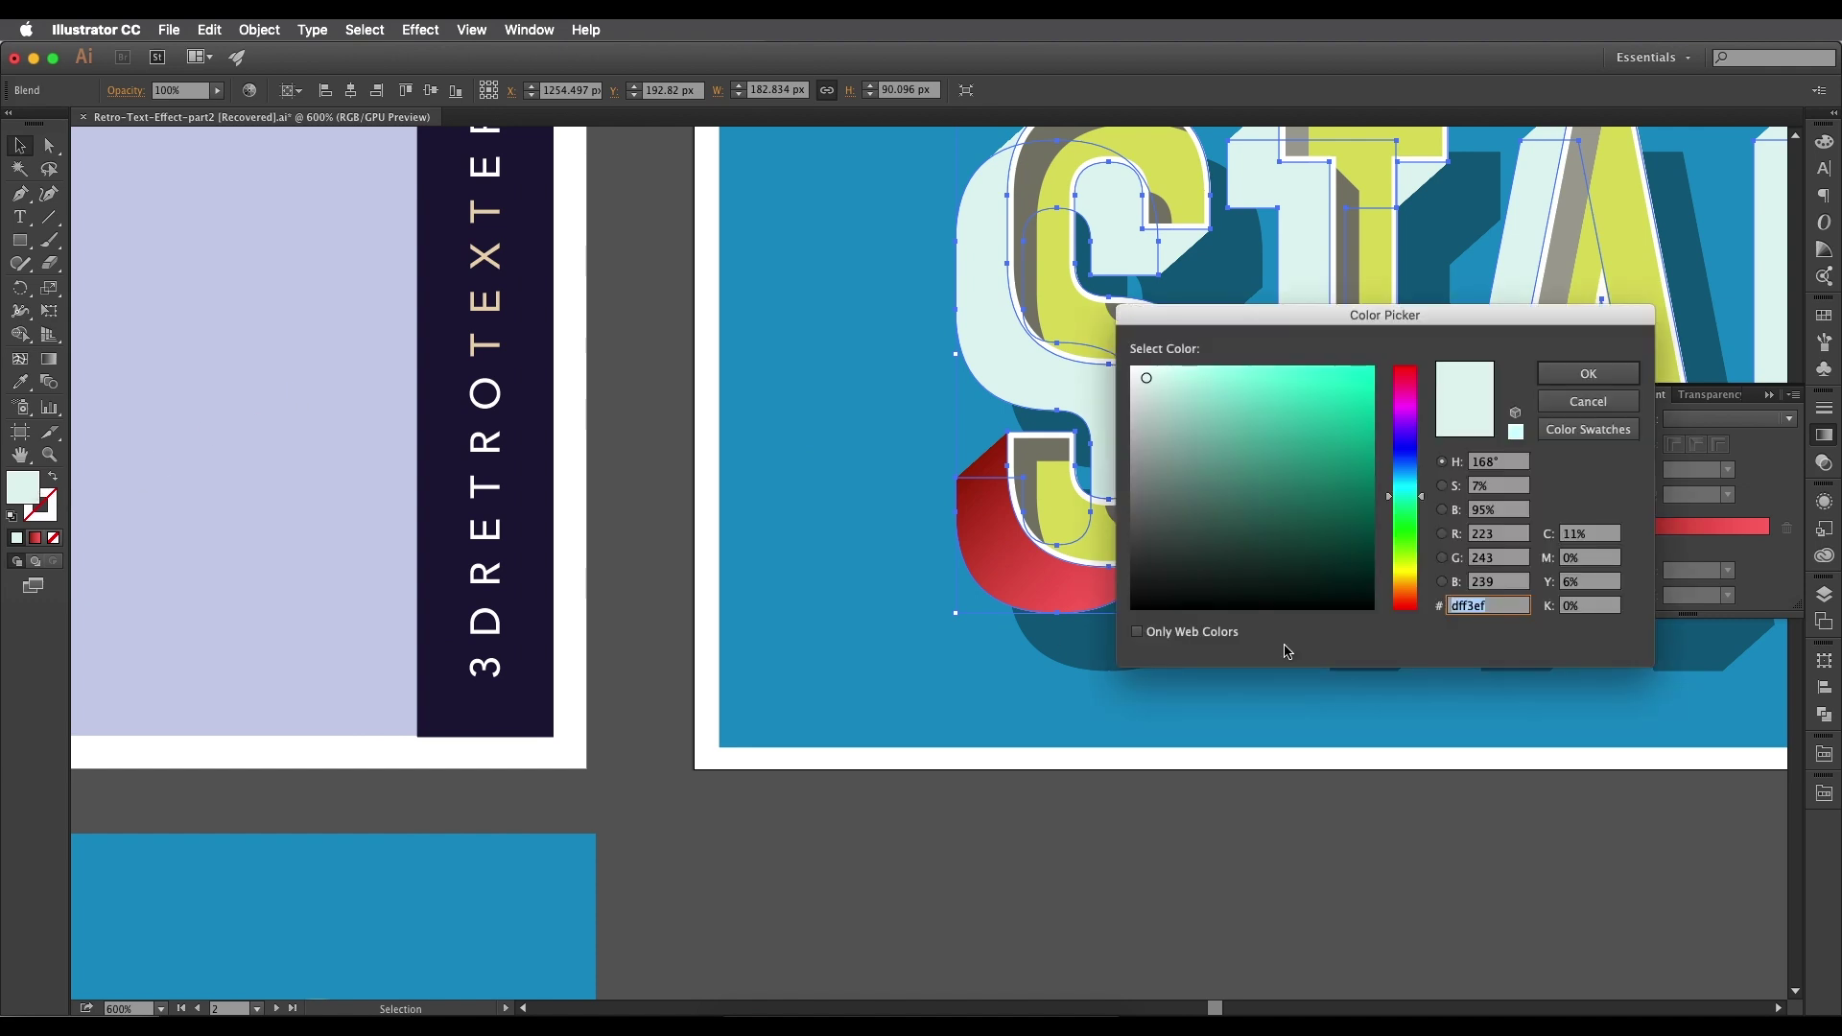
pyautogui.click(1591, 376)
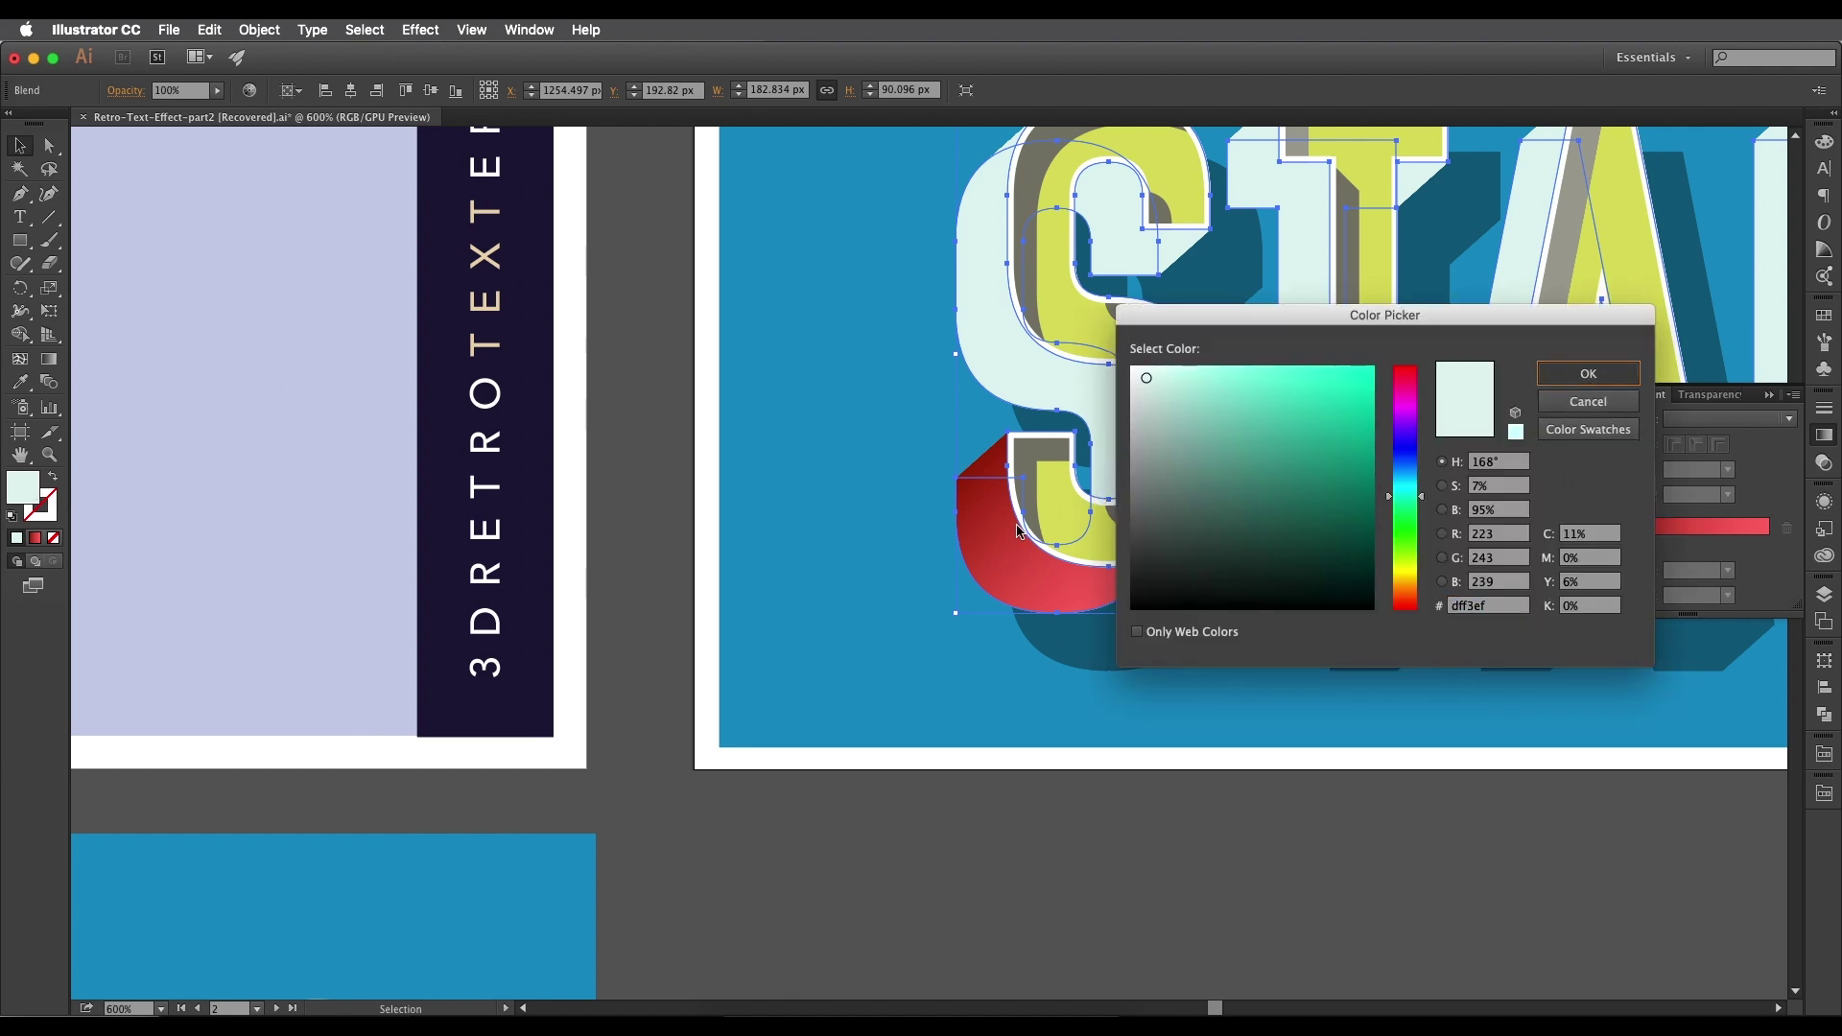
pyautogui.press('Return')
pyautogui.click(1012, 581)
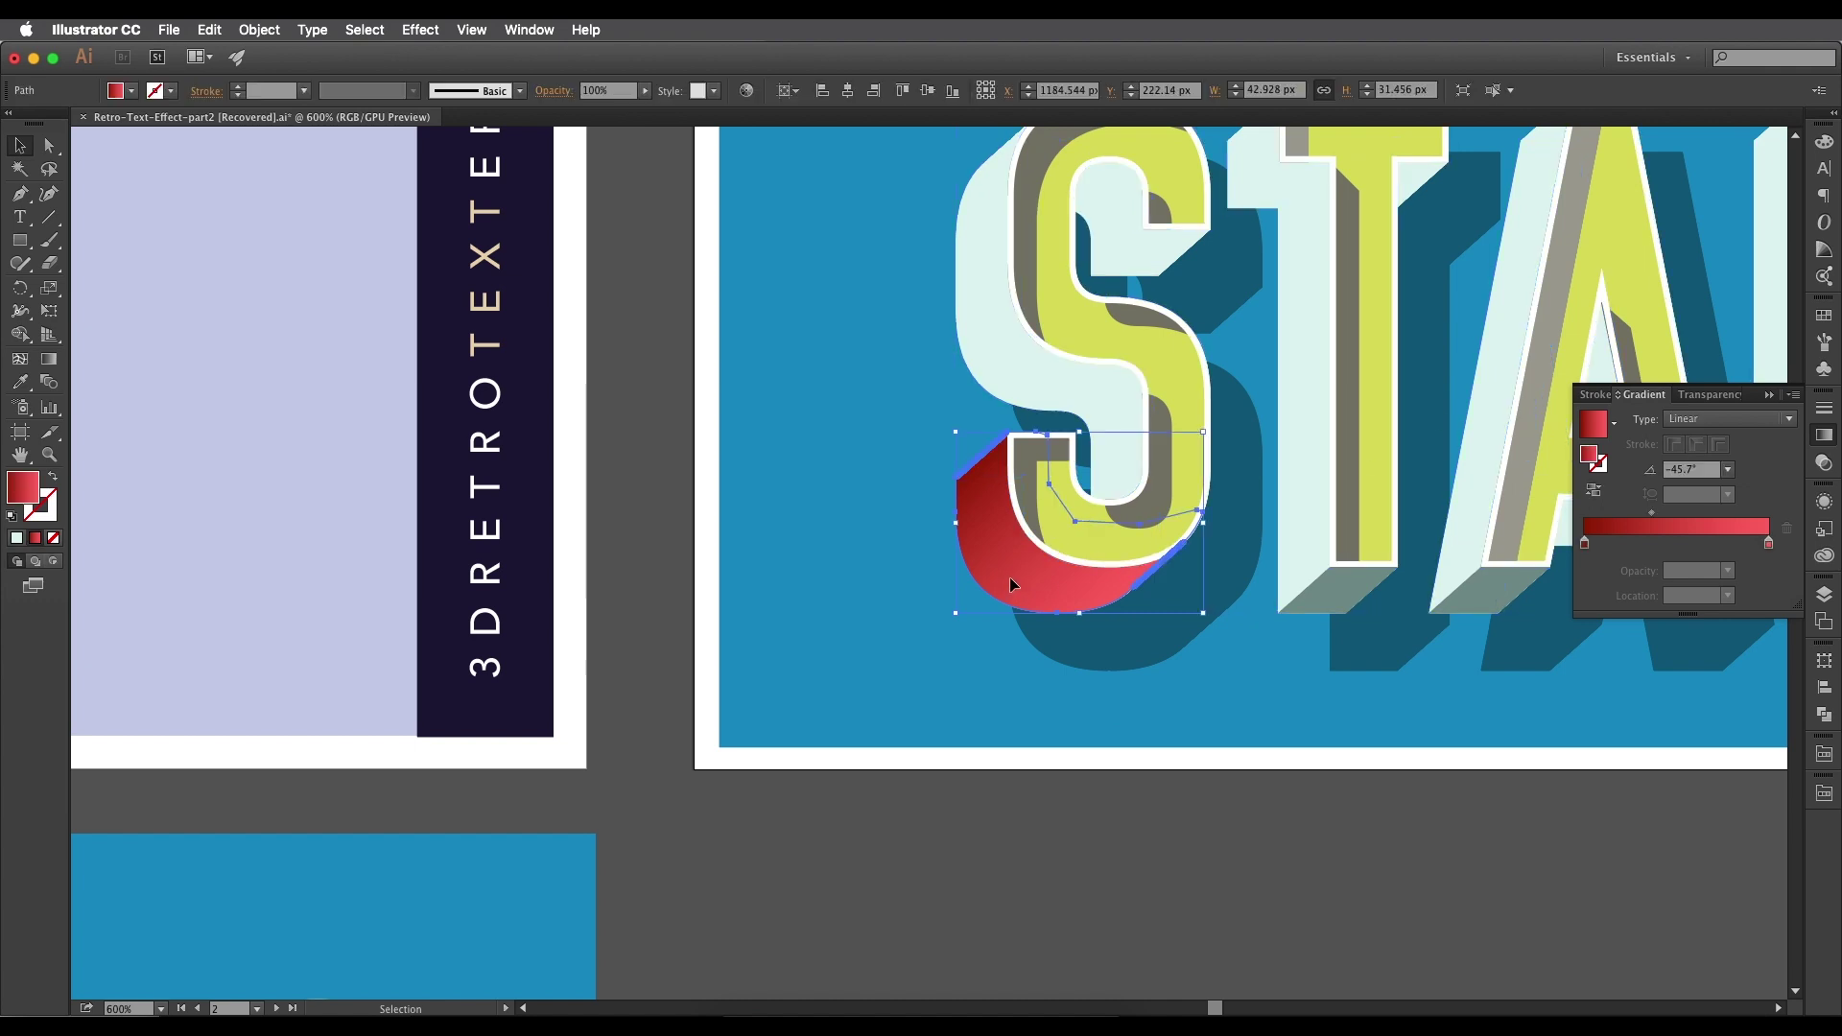
# Set the upper-left start stop of the gradient on the S's curved underside to the pale mint #dff3ef.
pyautogui.press('g')
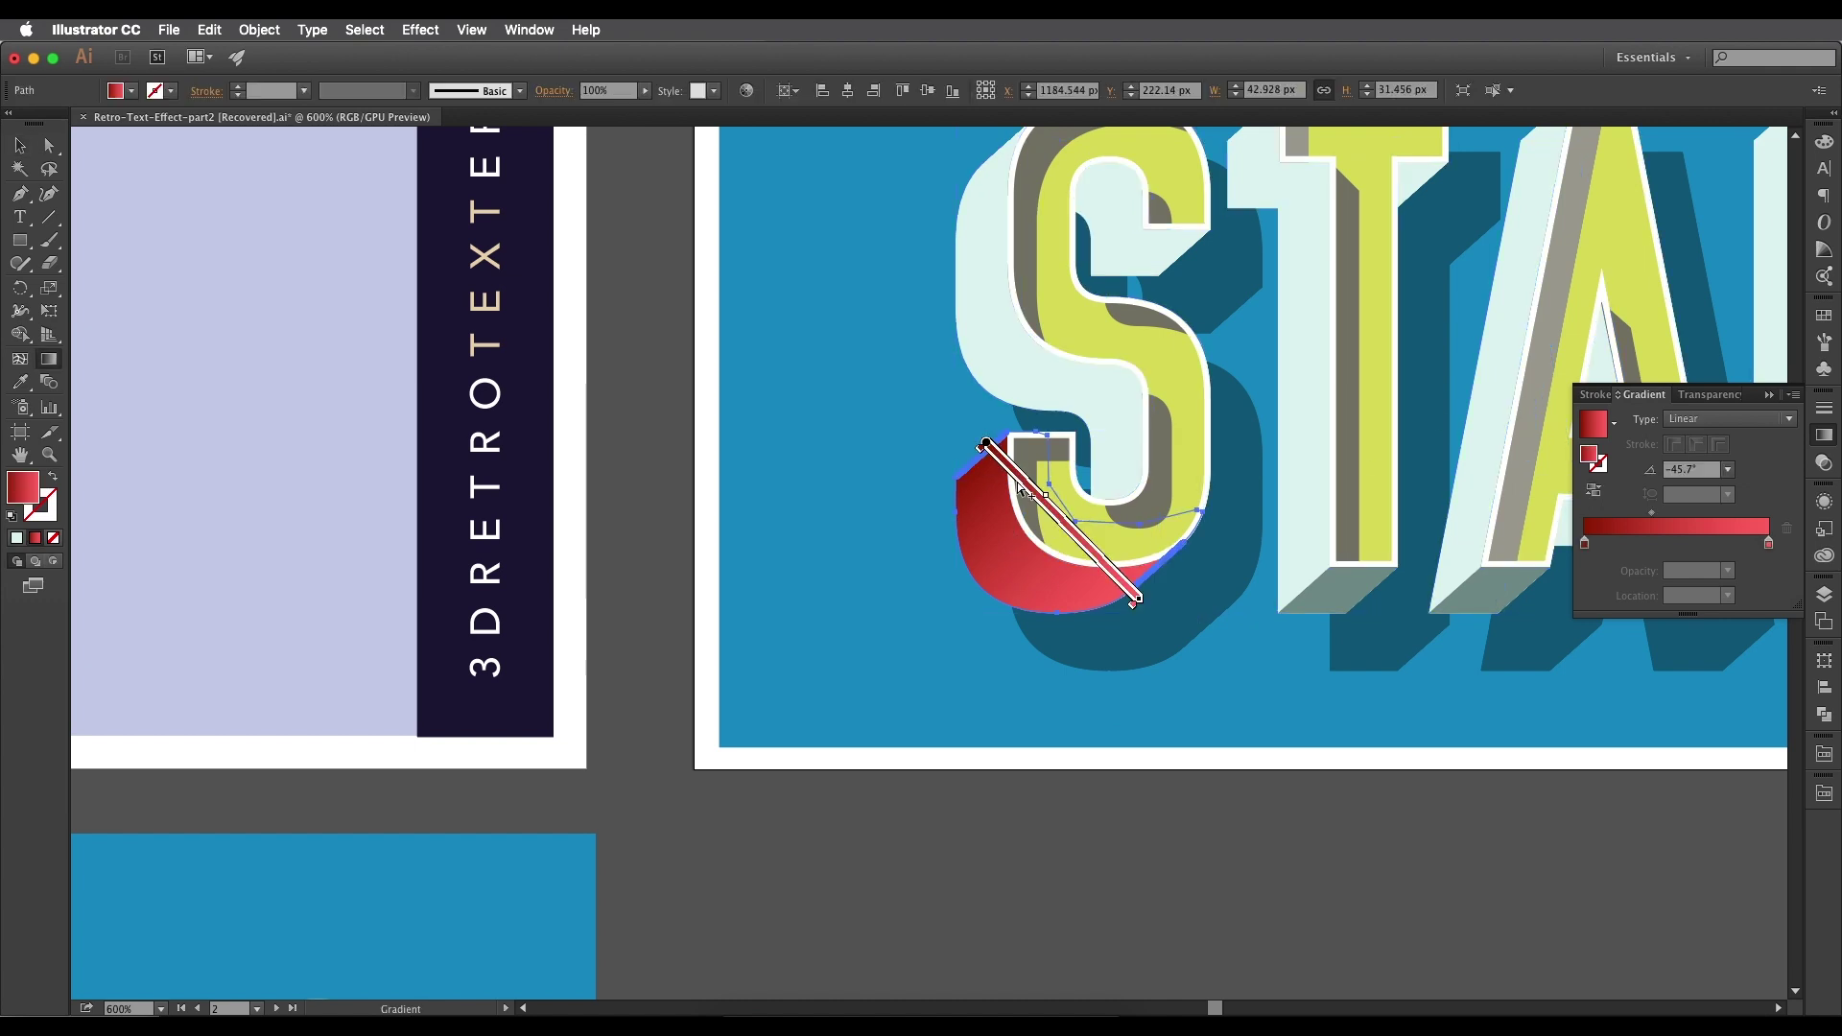
pyautogui.doubleClick(983, 447)
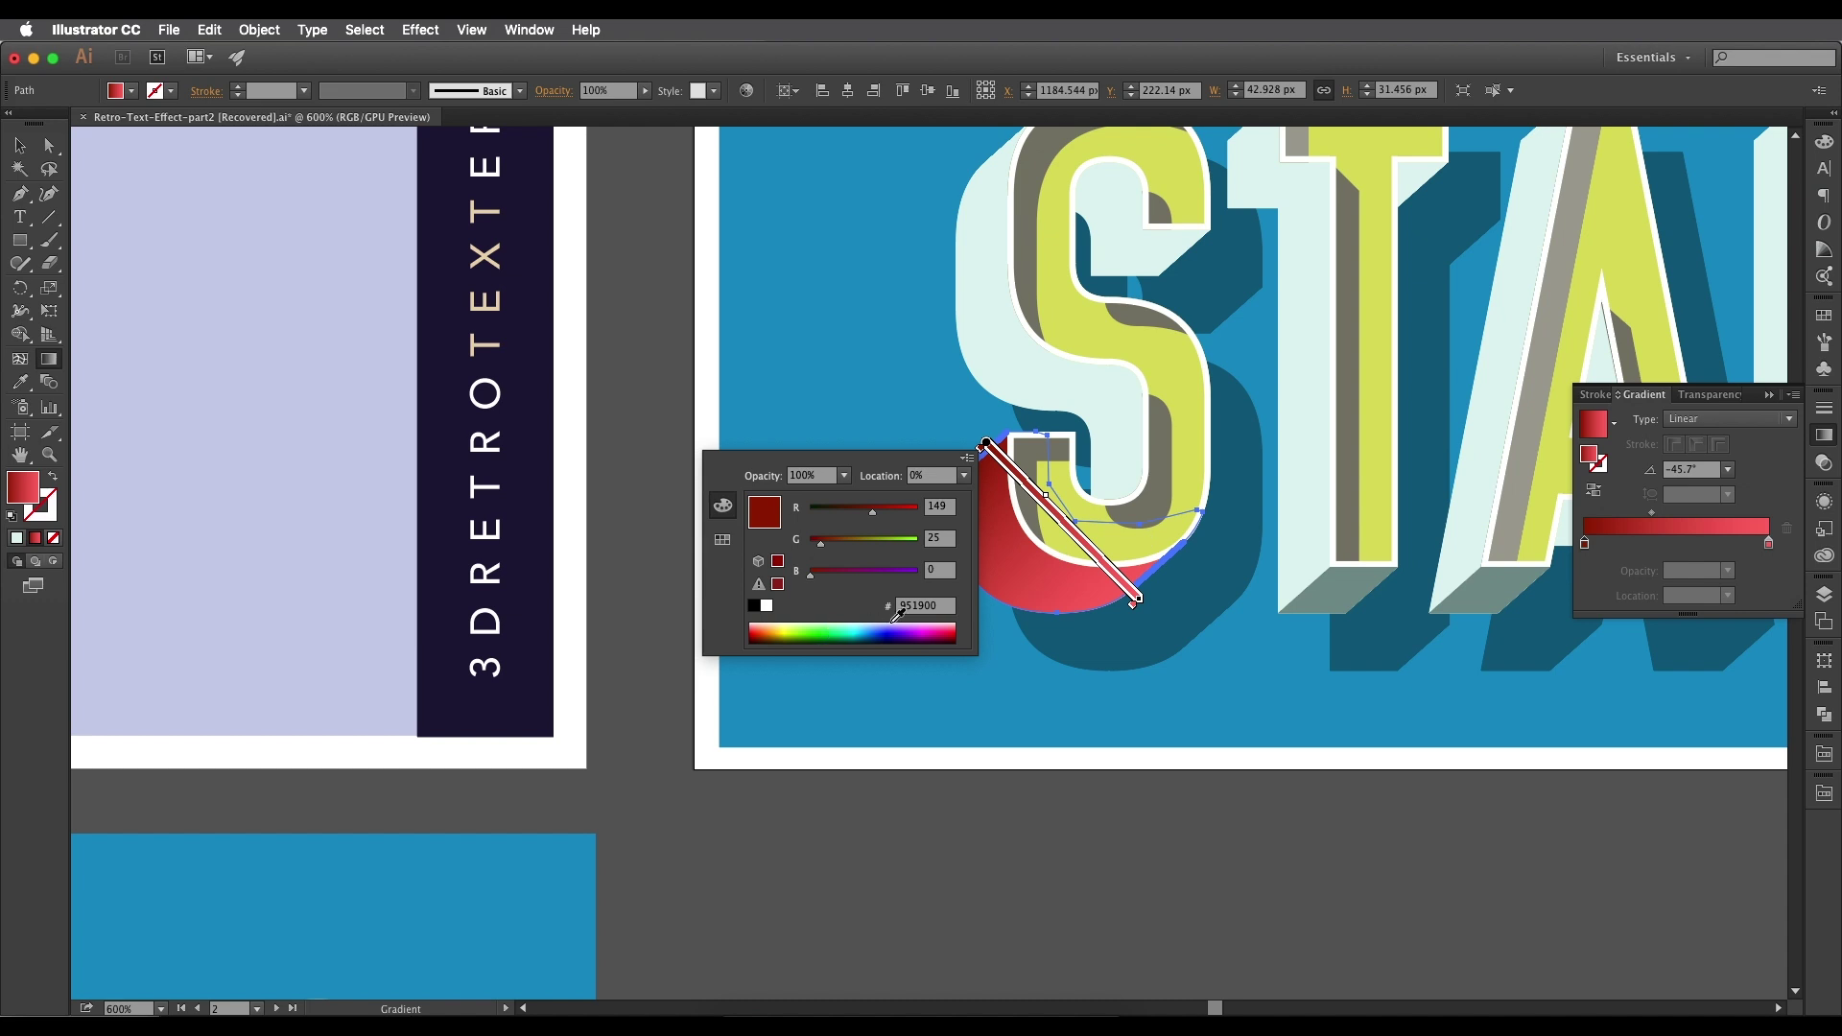
pyautogui.click(946, 615)
pyautogui.press('super+v')
pyautogui.press('Return')
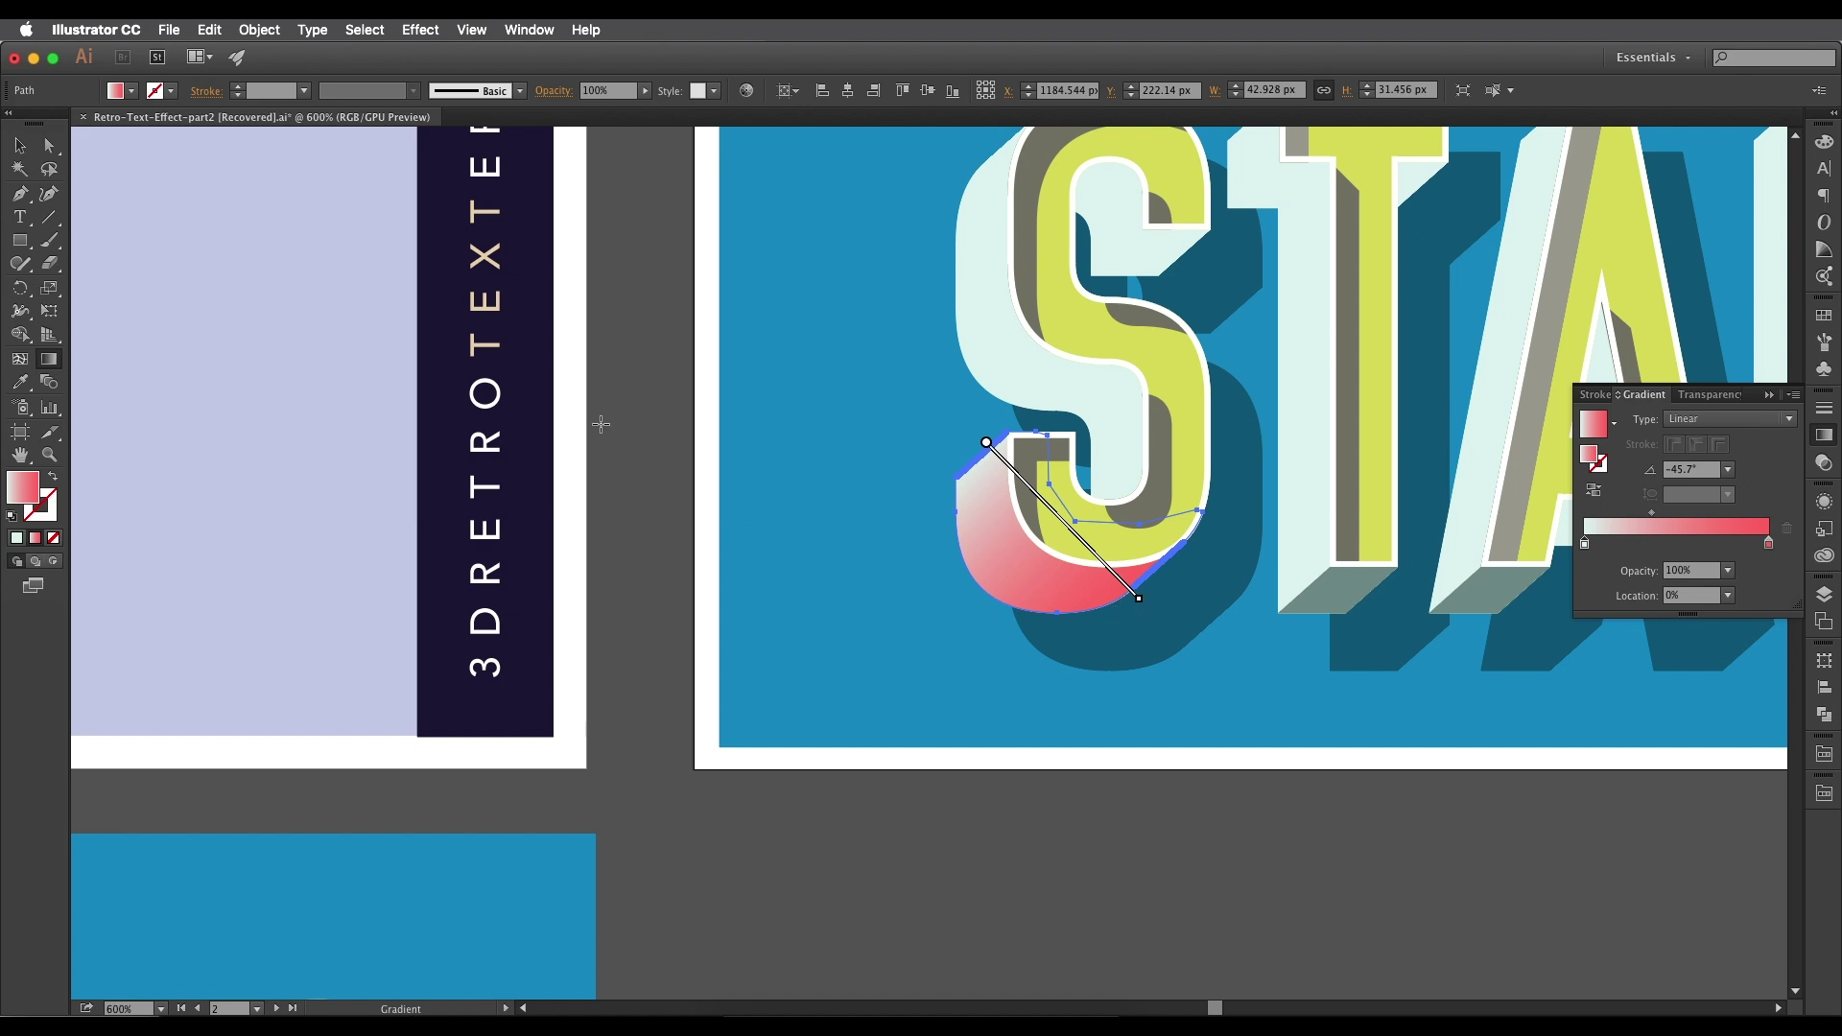
pyautogui.click(19, 145)
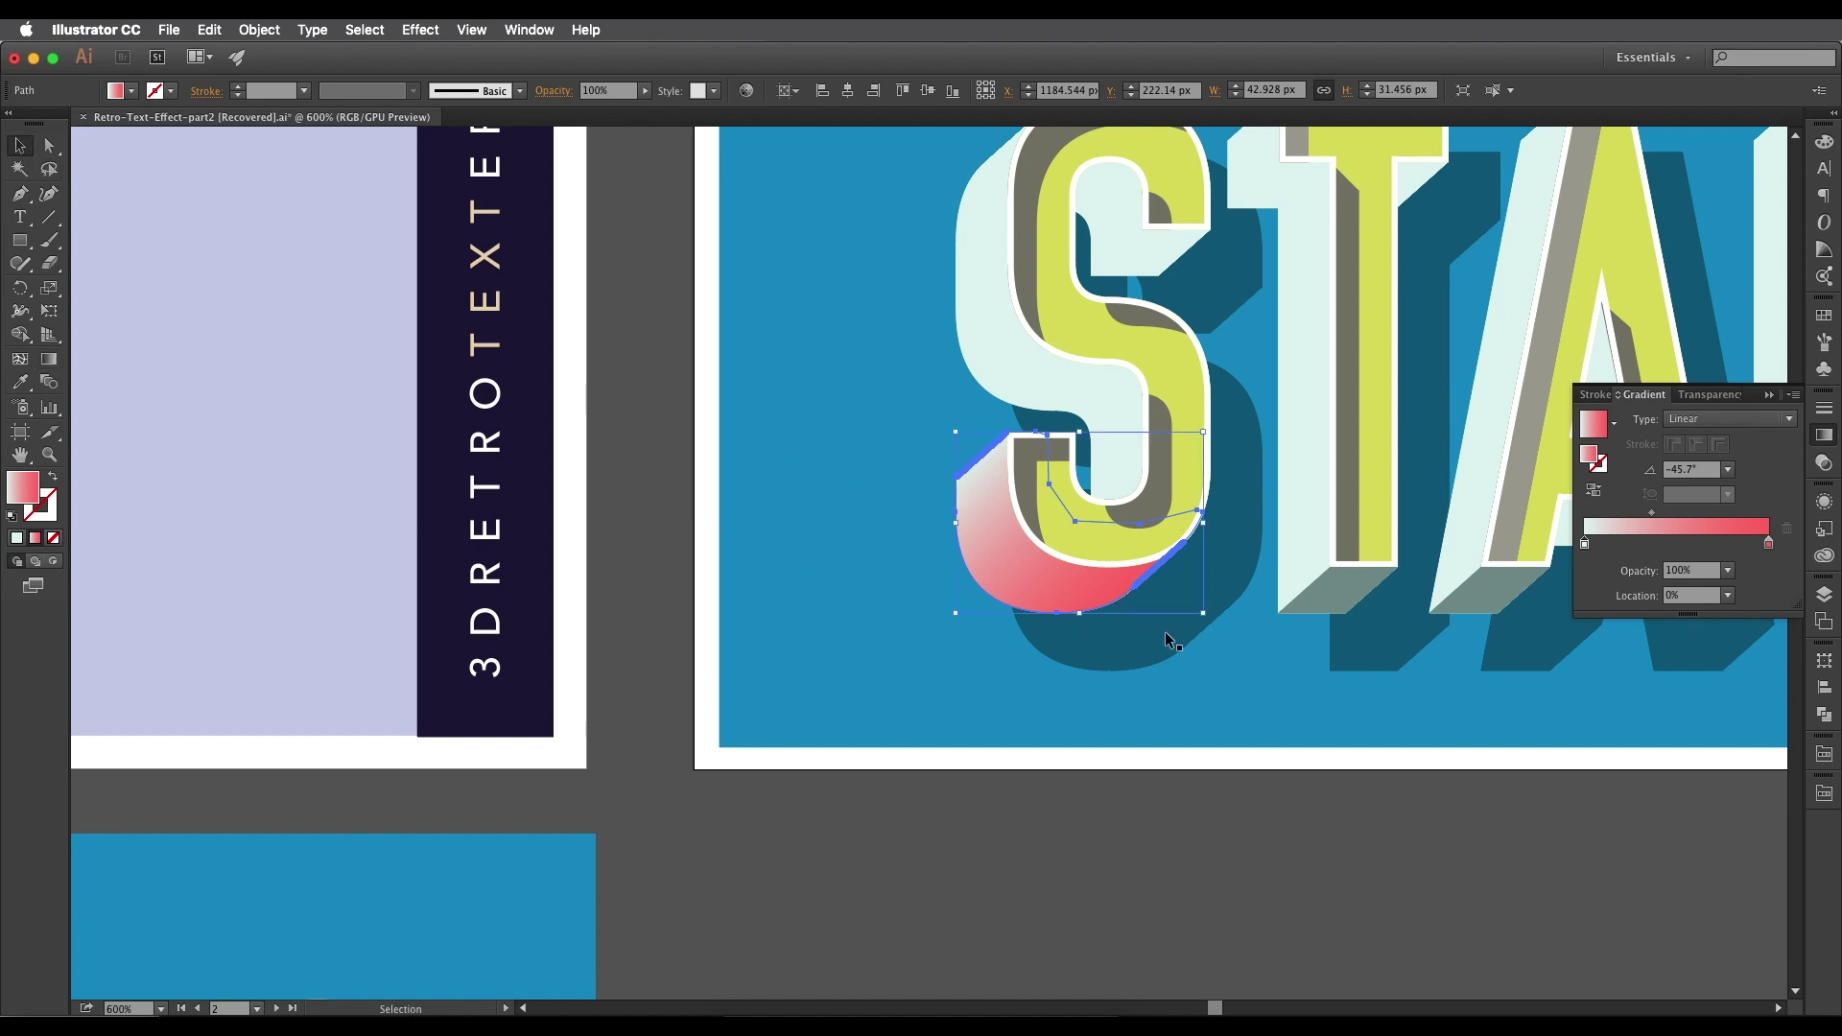
# Copy the hex code 77928e from the fill of the T's underside and reselect the S's gradient-filled underside.
pyautogui.click(1310, 612)
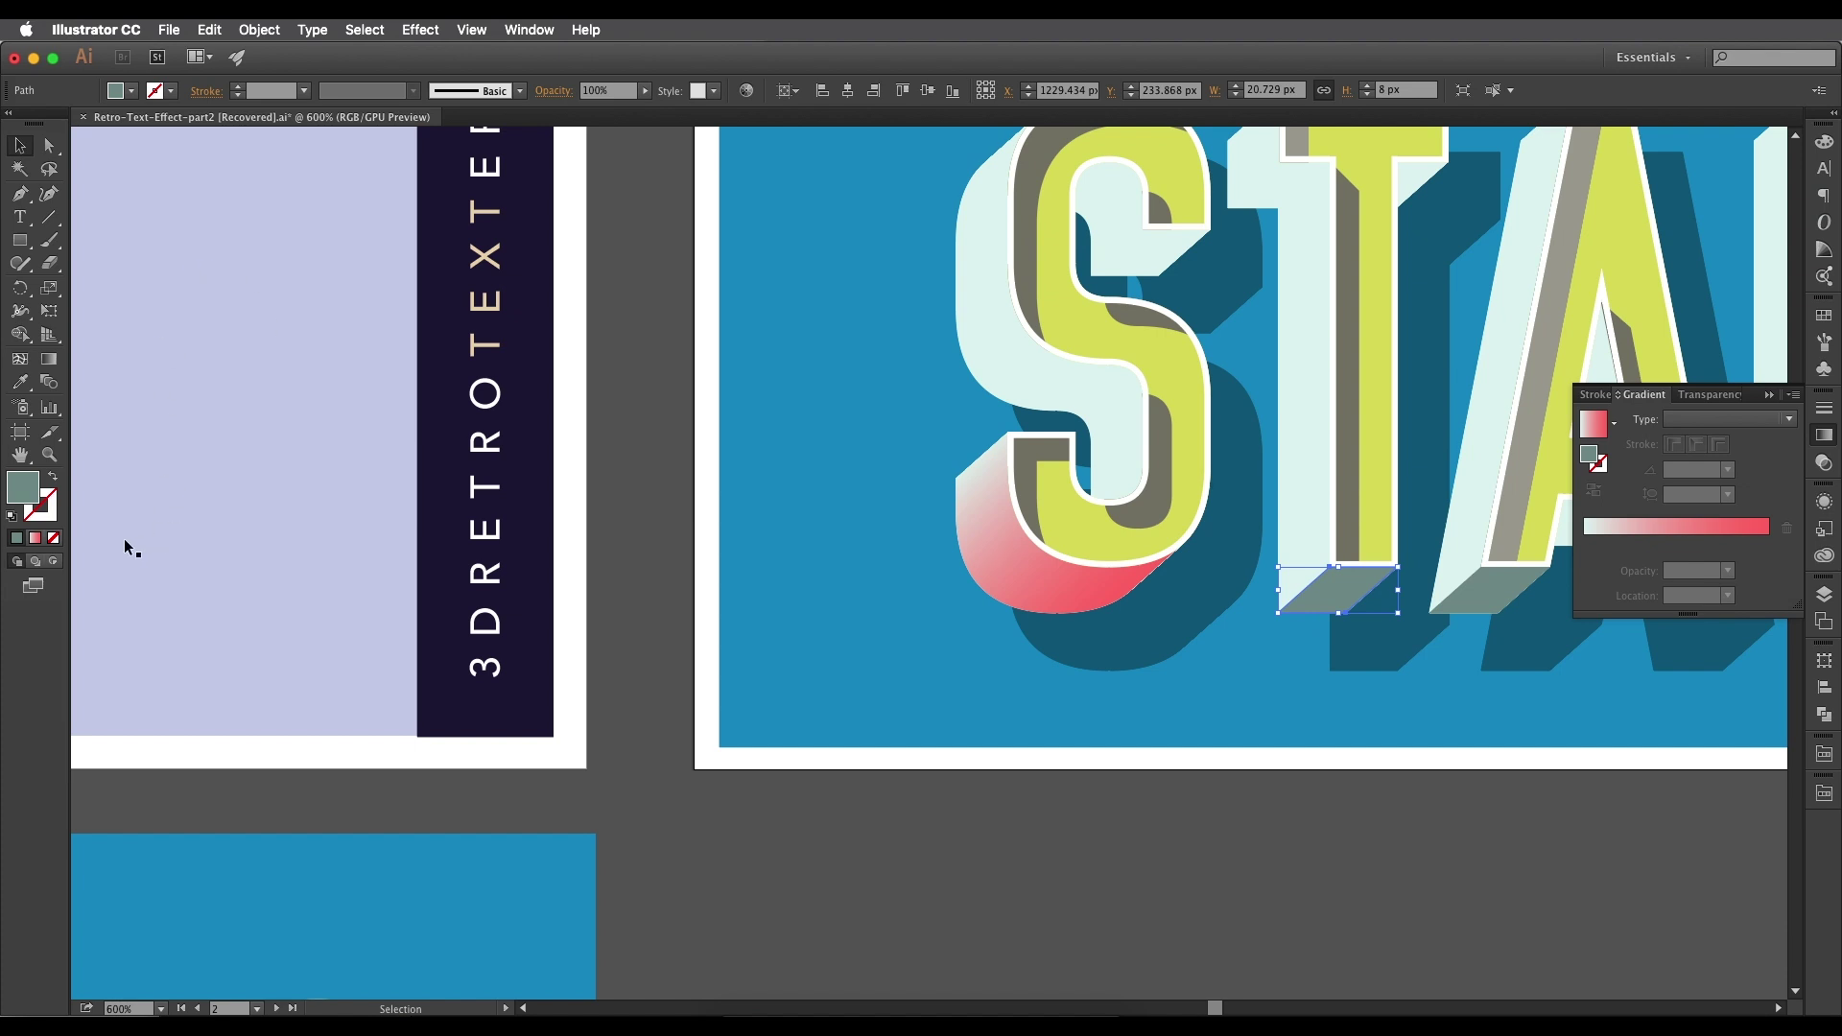
pyautogui.doubleClick(28, 501)
pyautogui.press('super+c')
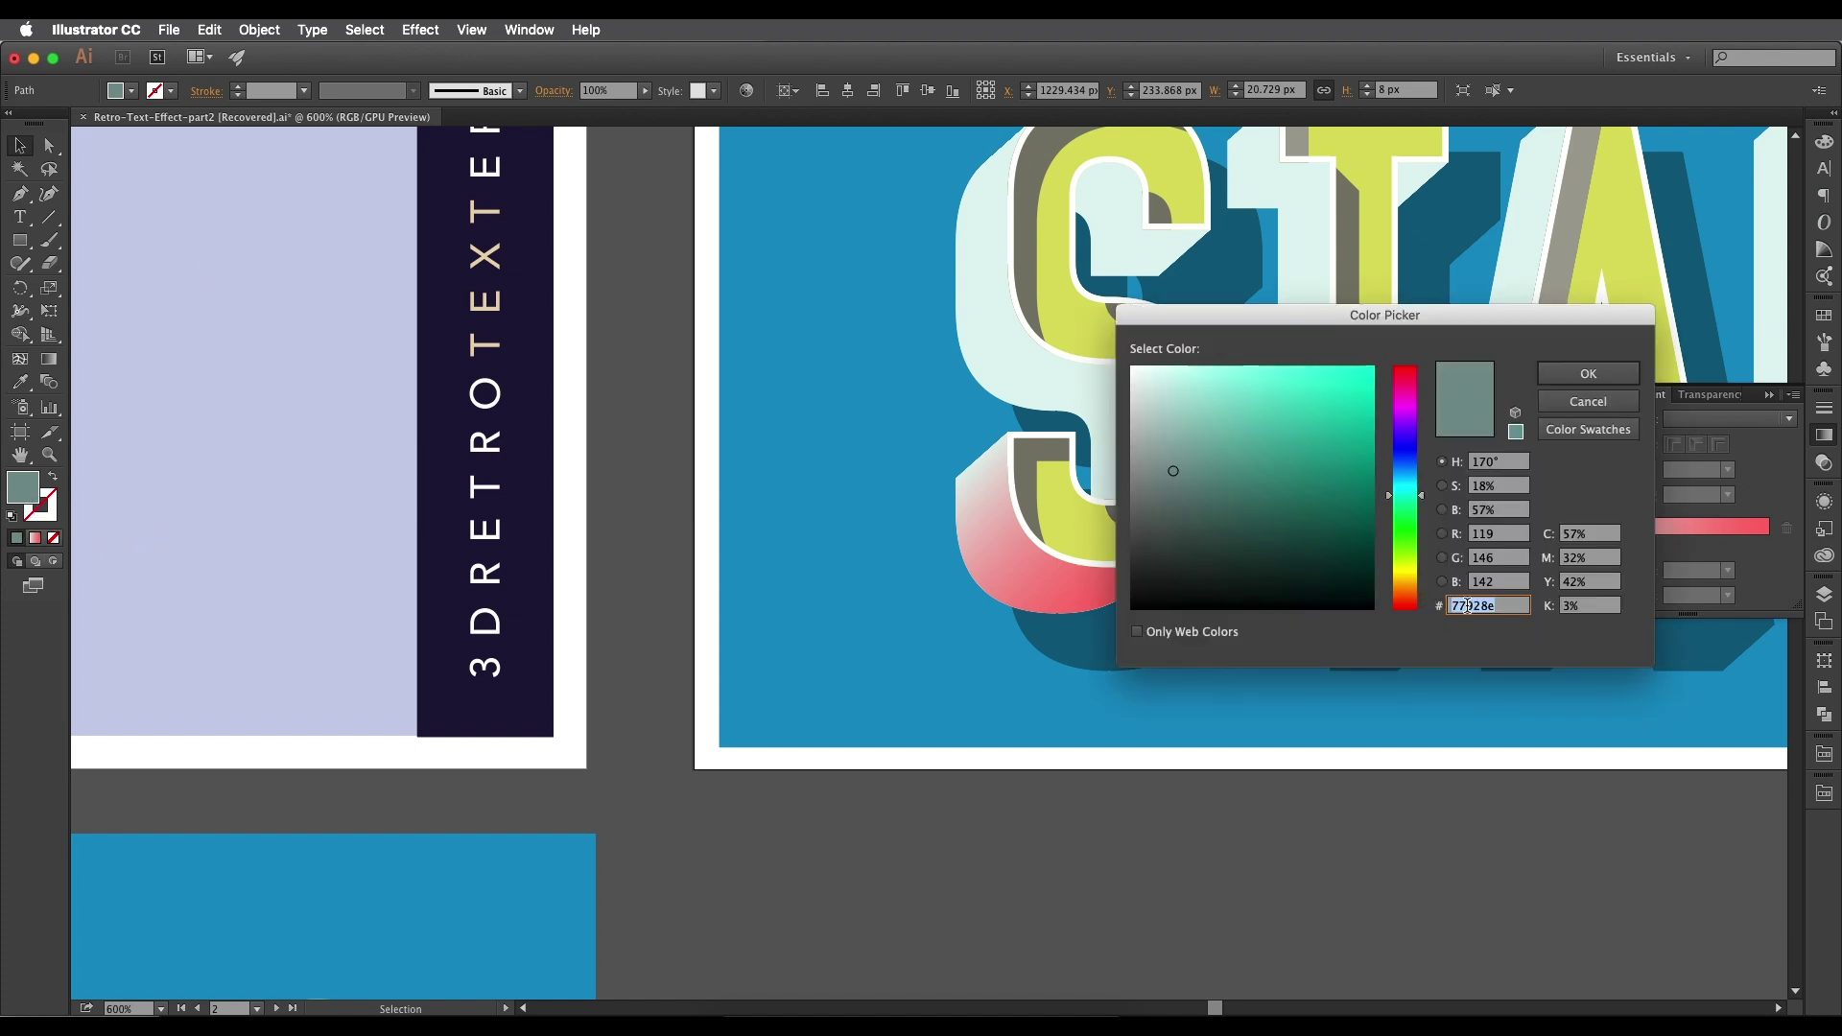
pyautogui.click(1589, 373)
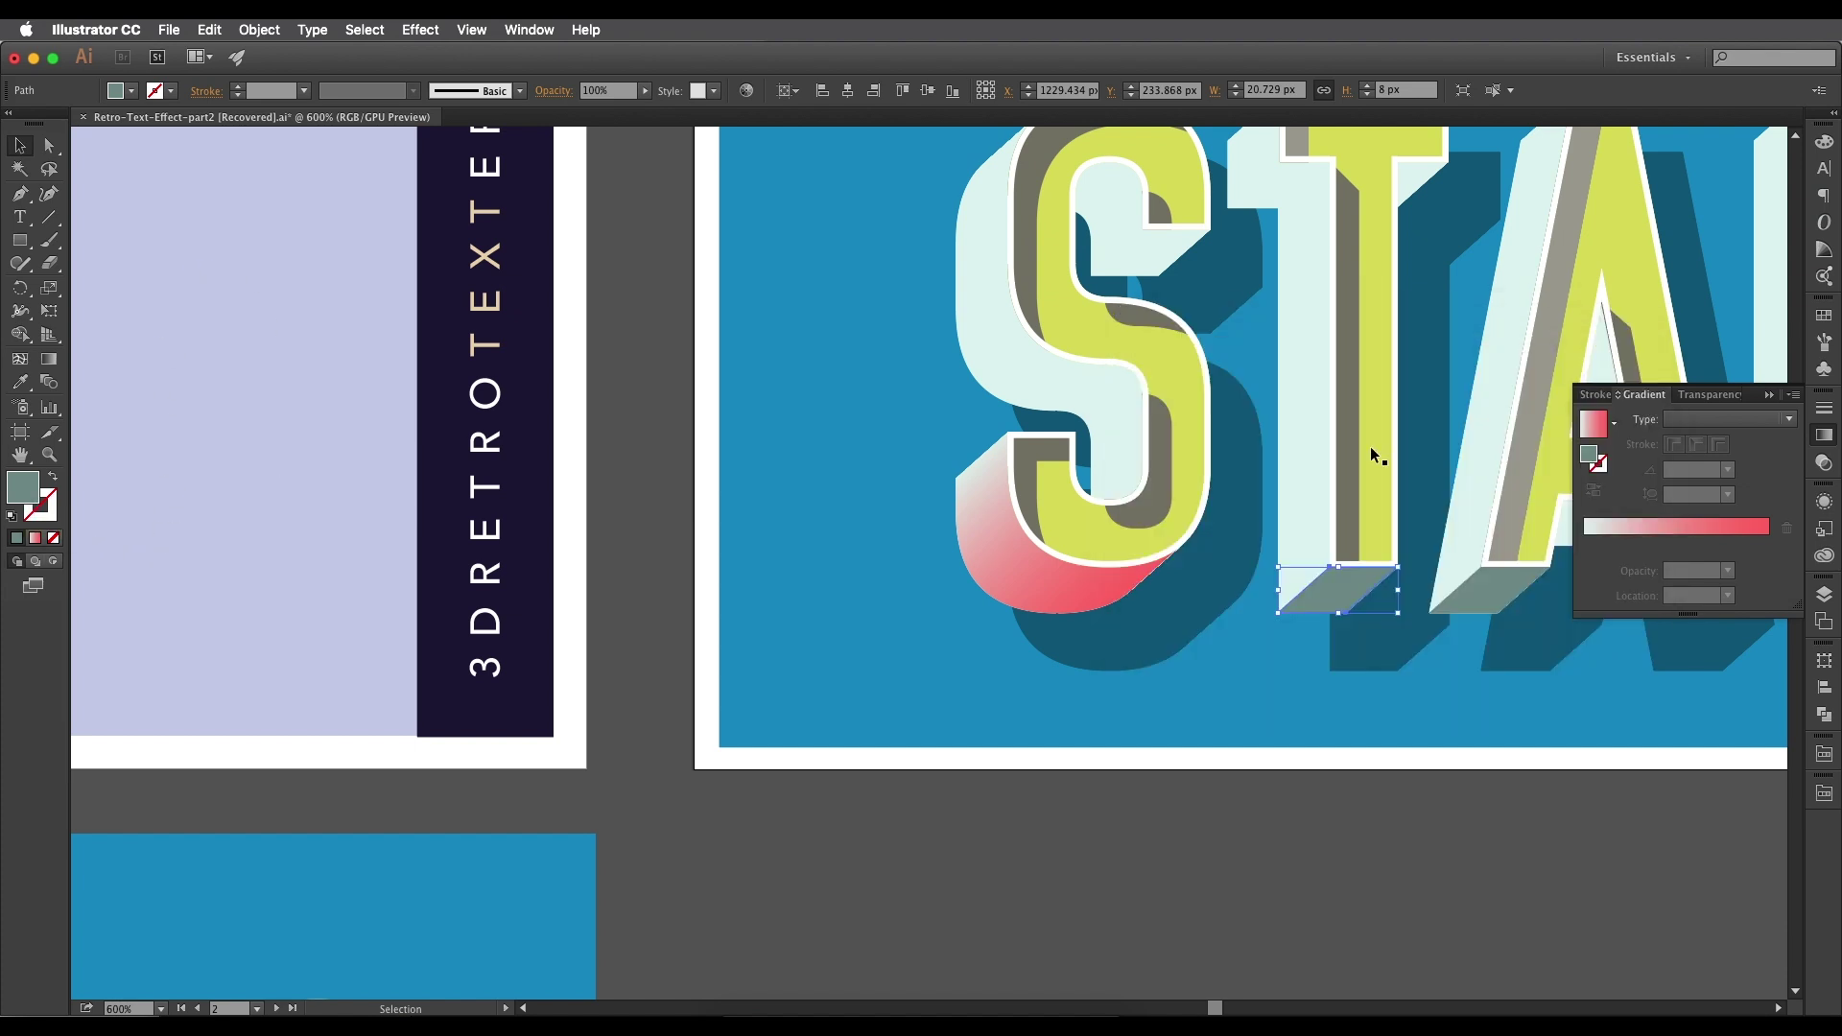
pyautogui.click(1099, 574)
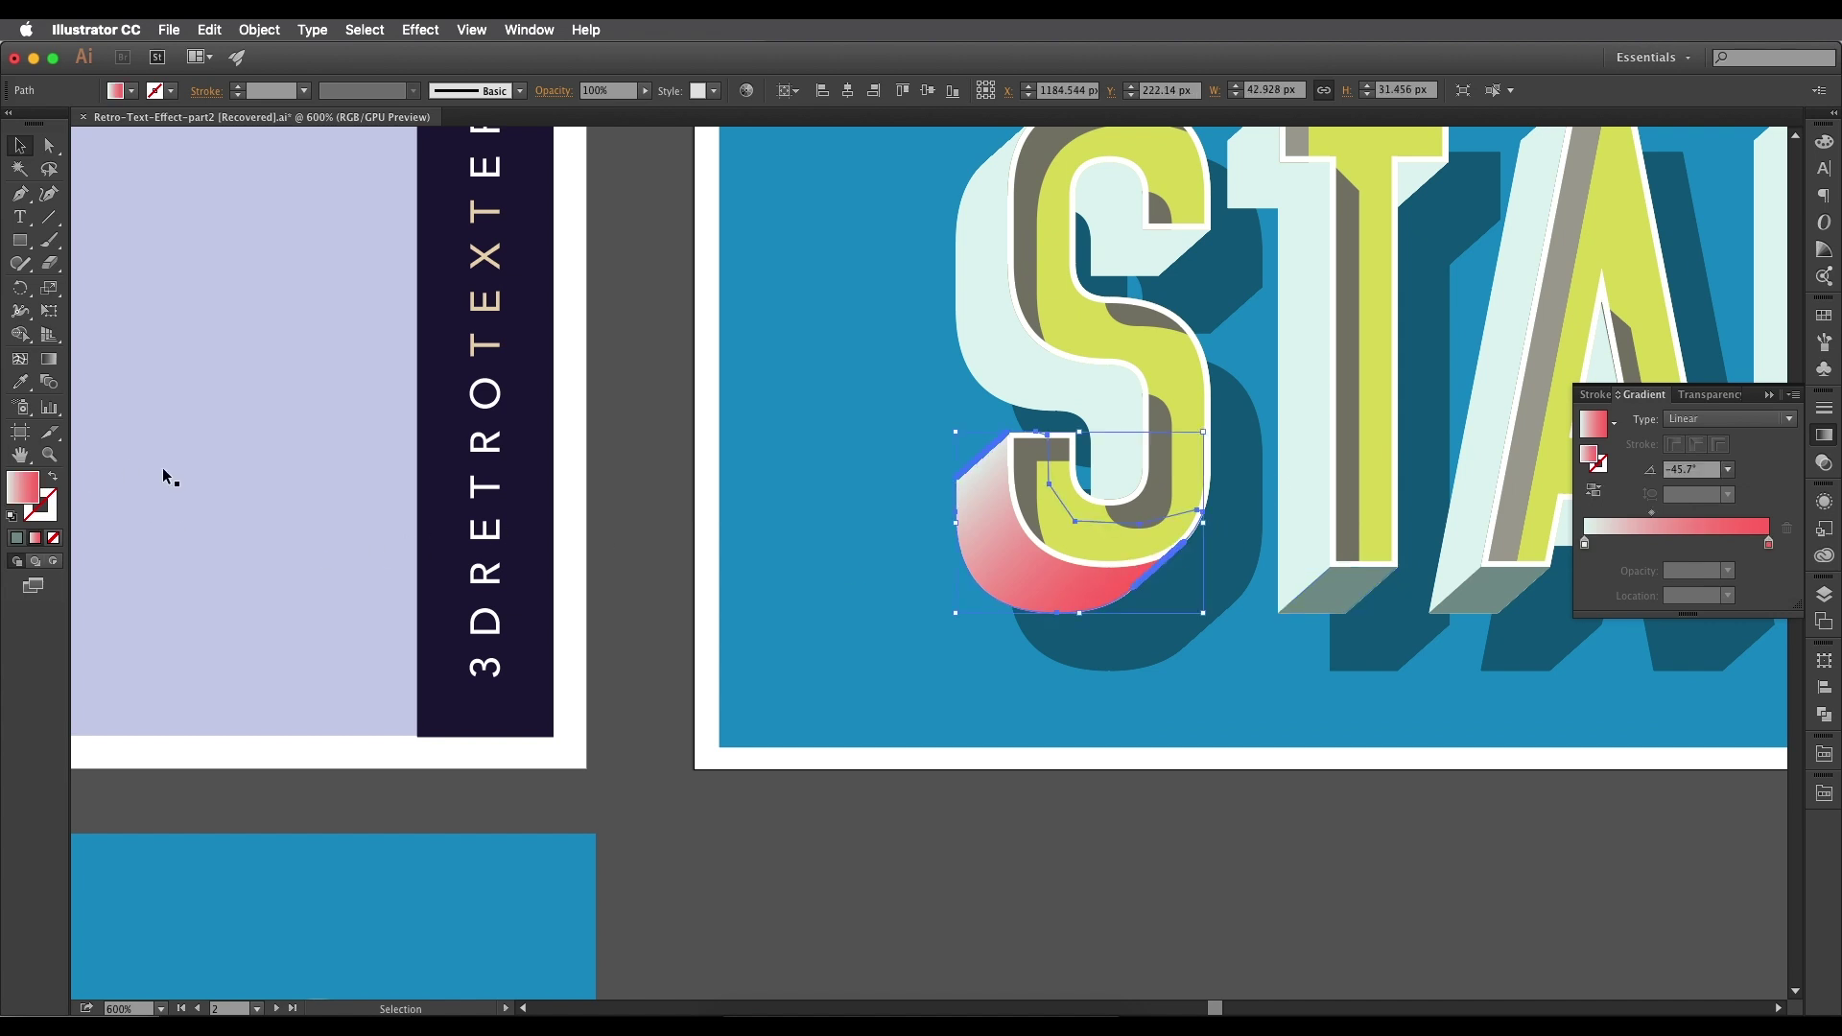
# Set the lower-right end stop of the S underside's gradient to the grey-green #77928e.
pyautogui.press('g')
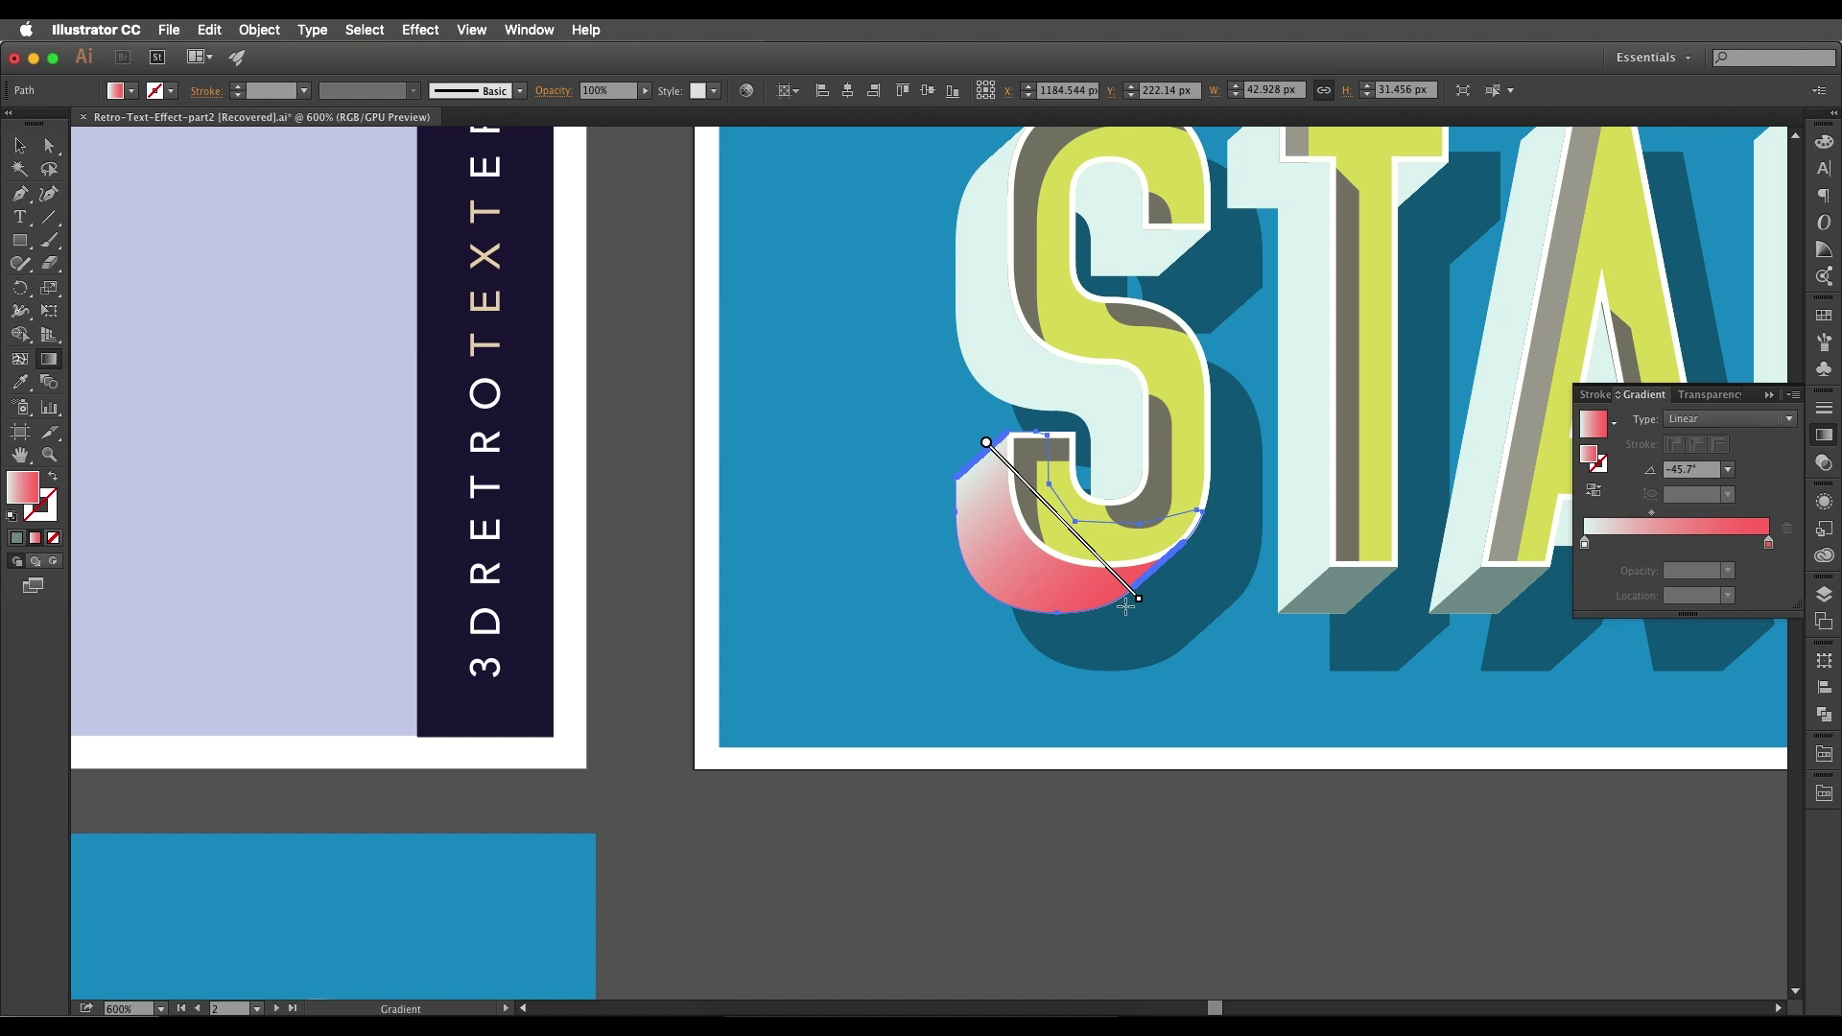
pyautogui.doubleClick(1133, 609)
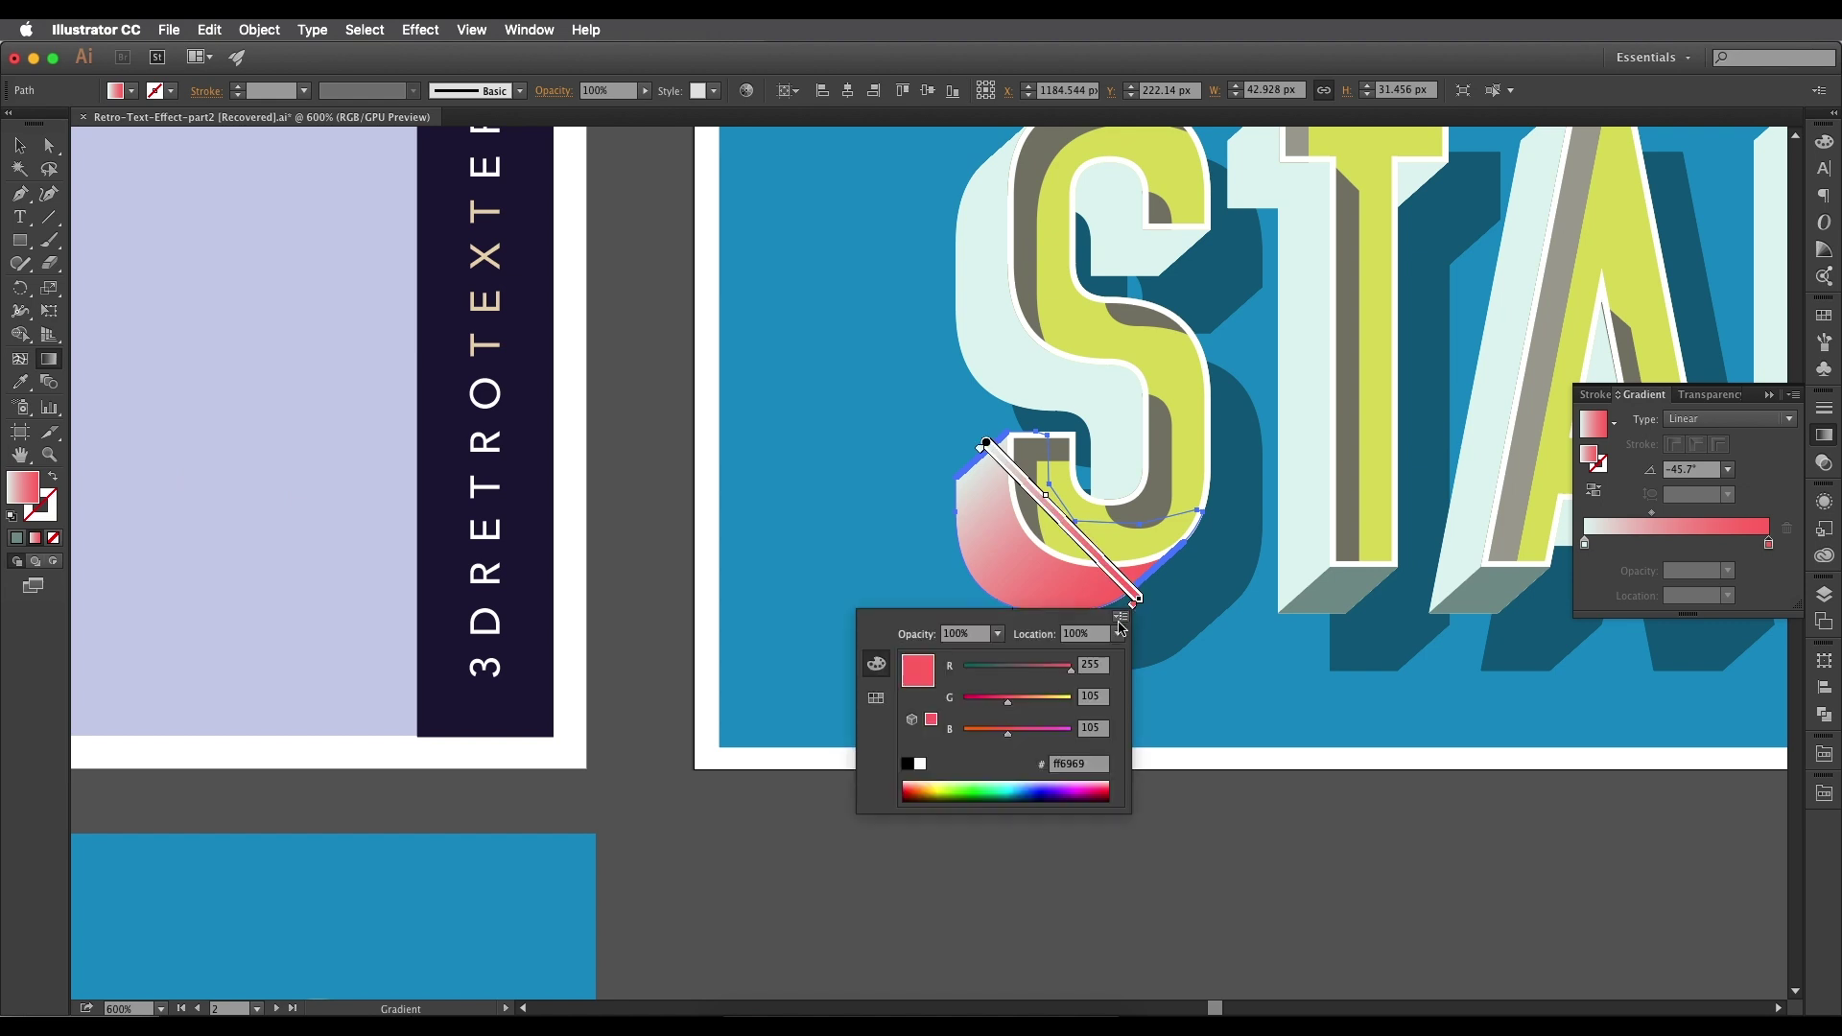
pyautogui.click(1090, 764)
pyautogui.press('super+v')
pyautogui.press('Return')
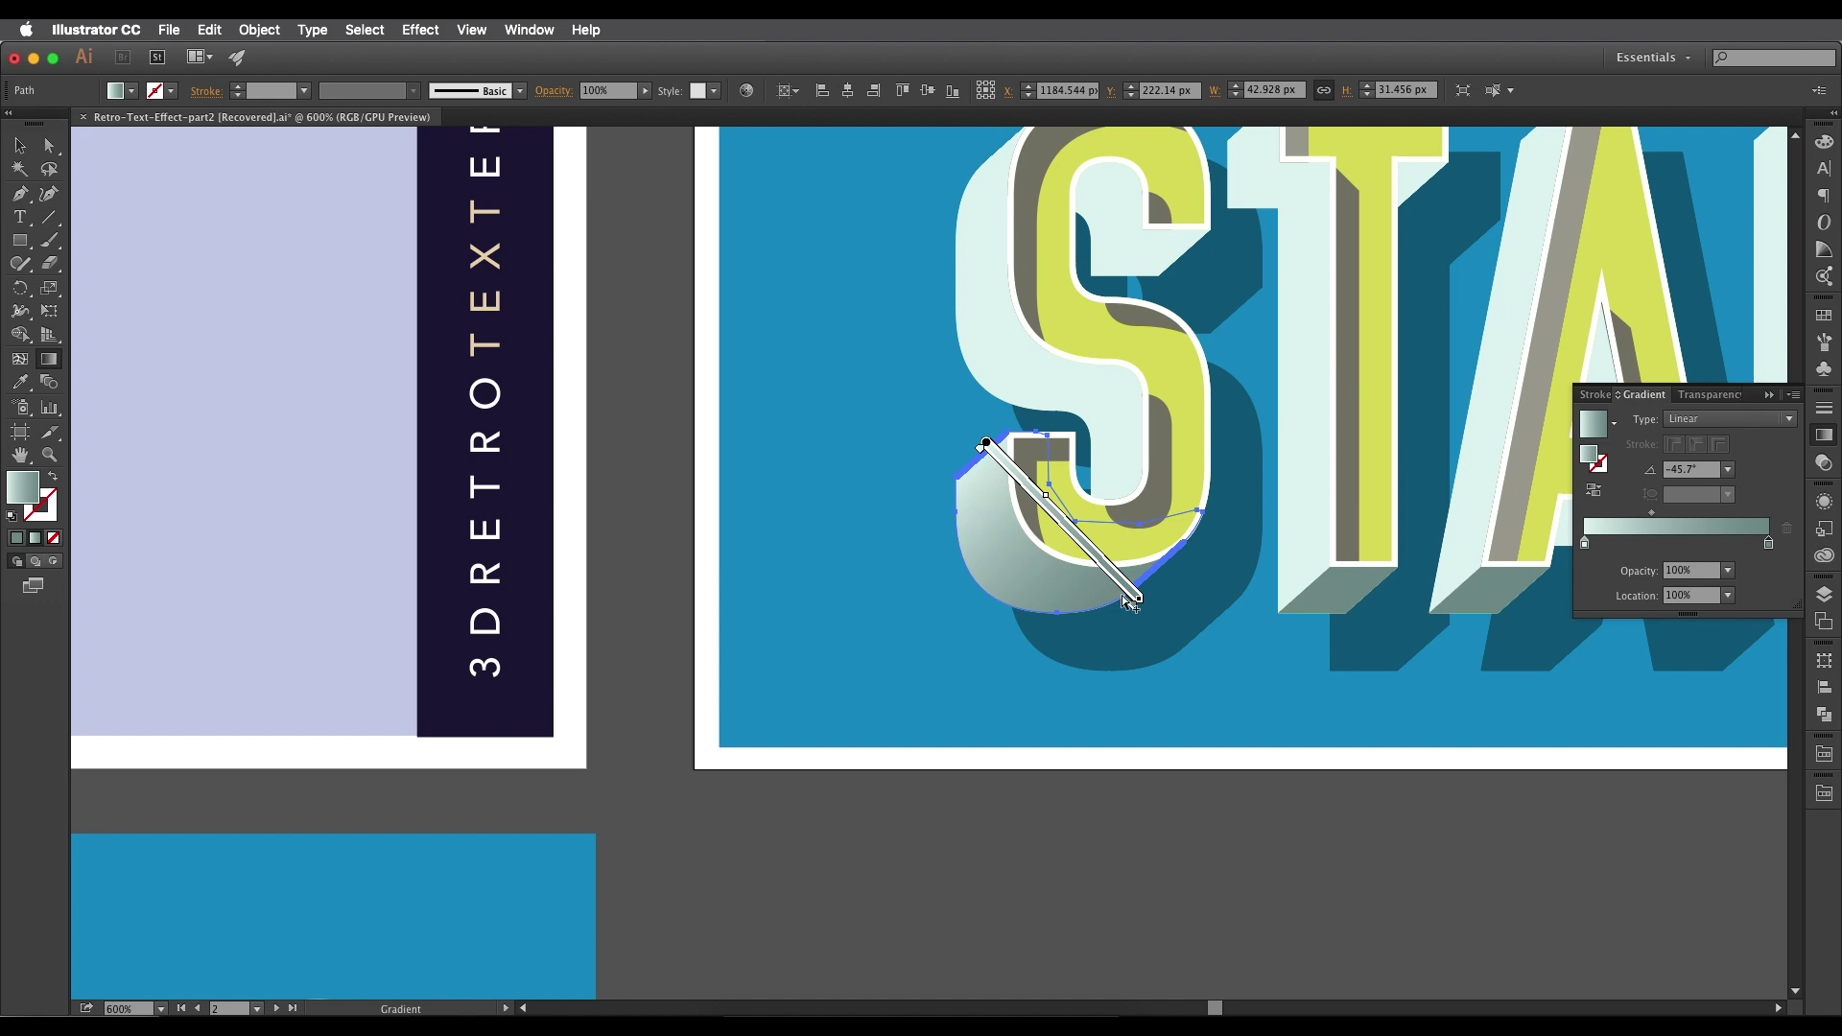
# Pull the S gradient's grey-green stop inward, nudge its midpoint slightly toward that stop, and deselect the shape.
pyautogui.moveTo(1108, 595); pyautogui.dragTo(1091, 580)
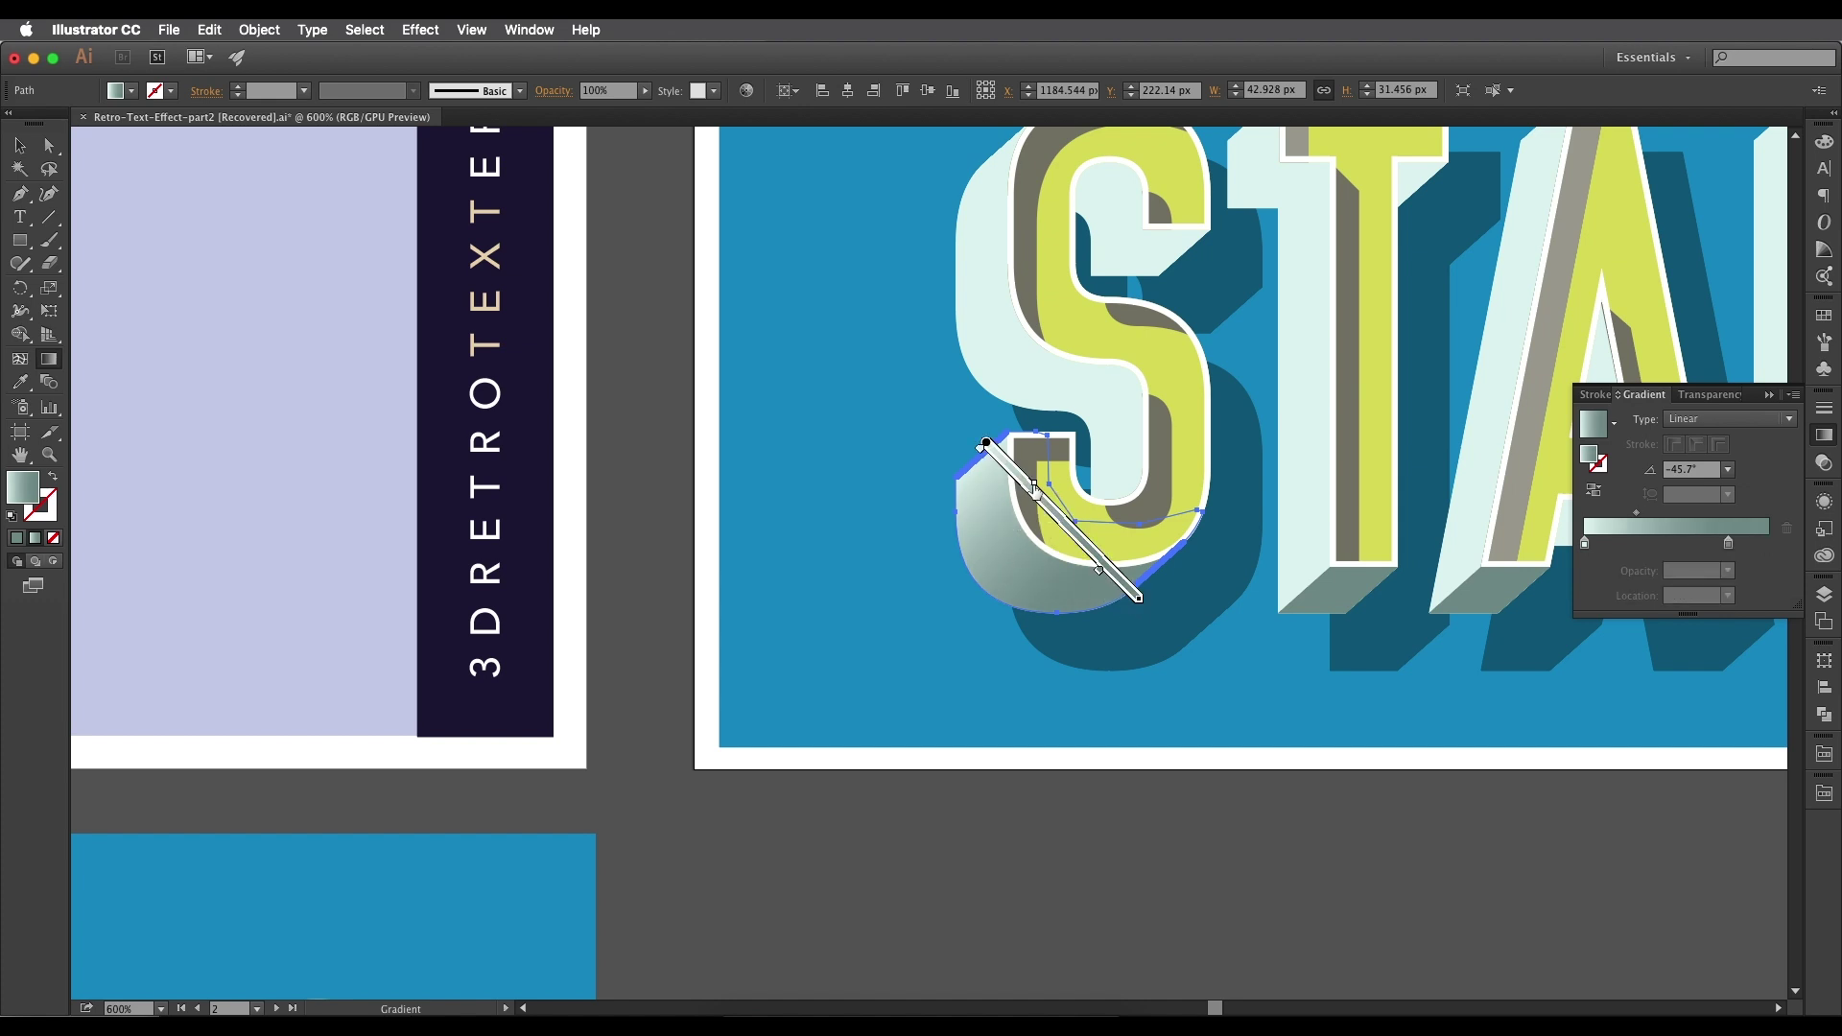
pyautogui.moveTo(1029, 487); pyautogui.dragTo(1039, 494)
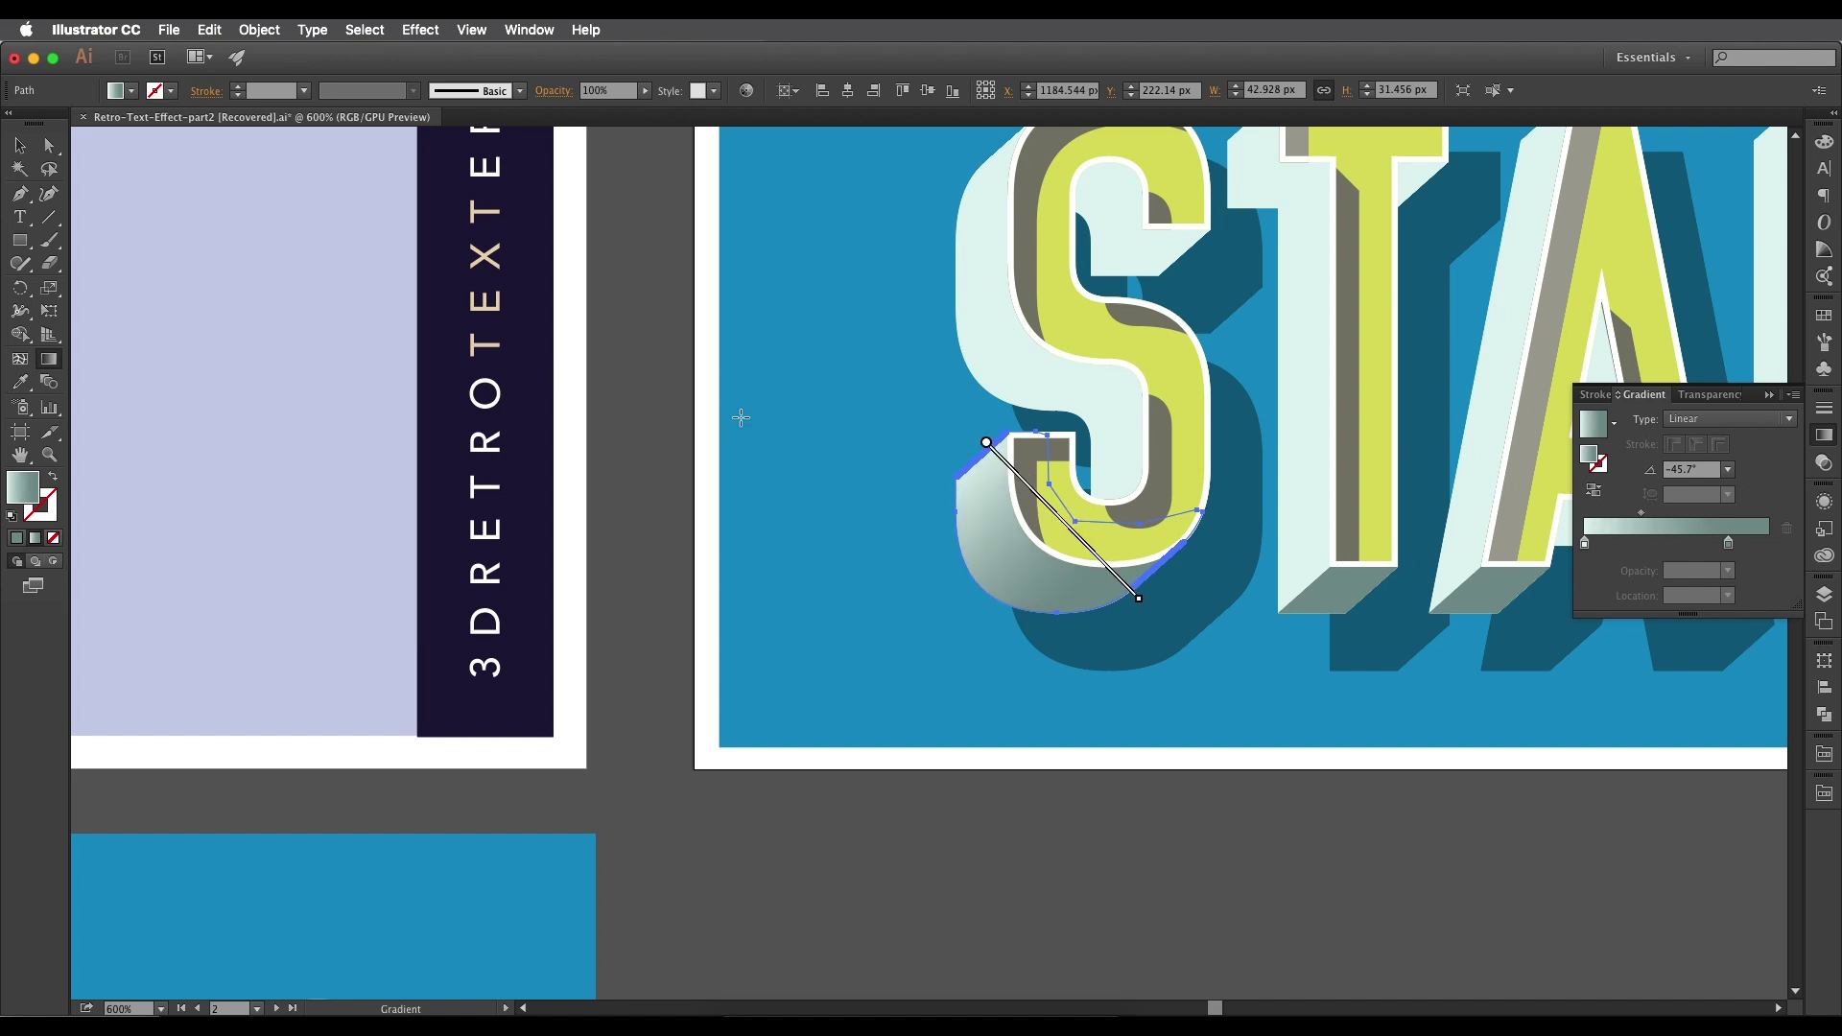
pyautogui.click(20, 145)
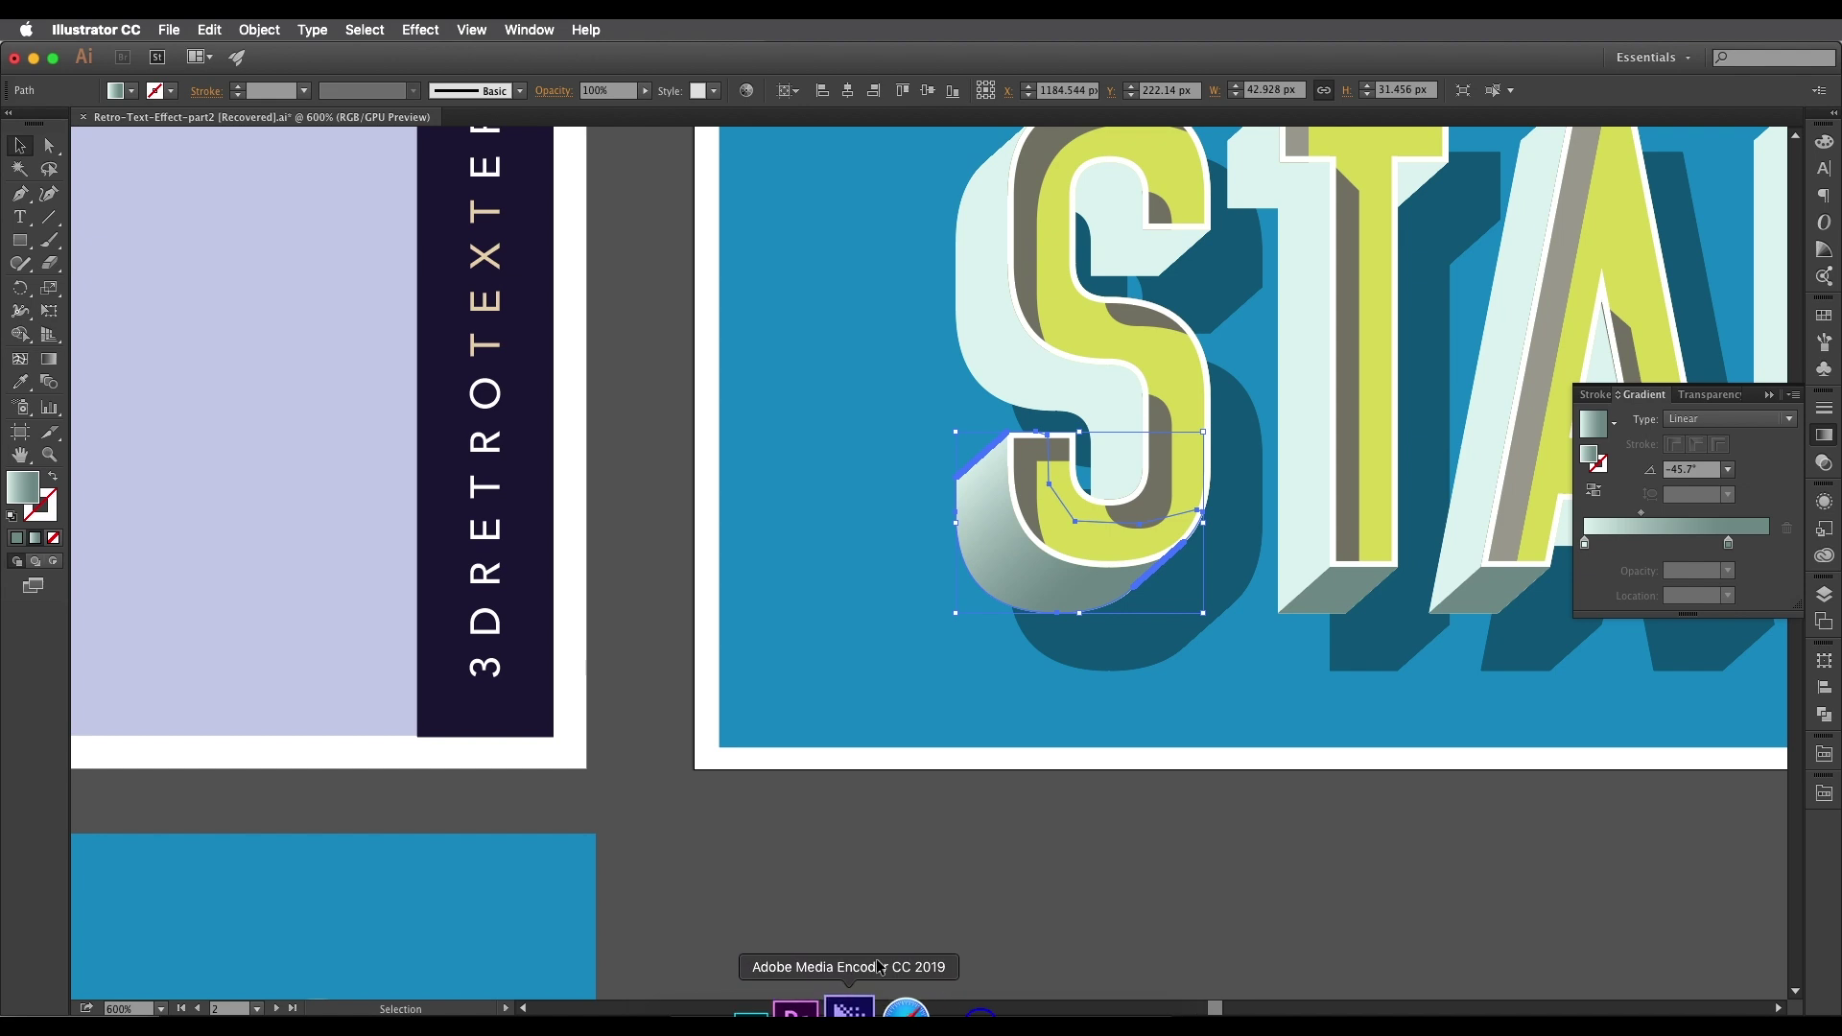
pyautogui.click(925, 875)
# Recolour the dark grey inner-shadow group on the STAR letter faces with the olive green #747a34 sampled from the RETRO letters.
pyautogui.scroll(-2, 959, 827)
pyautogui.moveTo(1001, 760); pyautogui.dragTo(1038, 537)
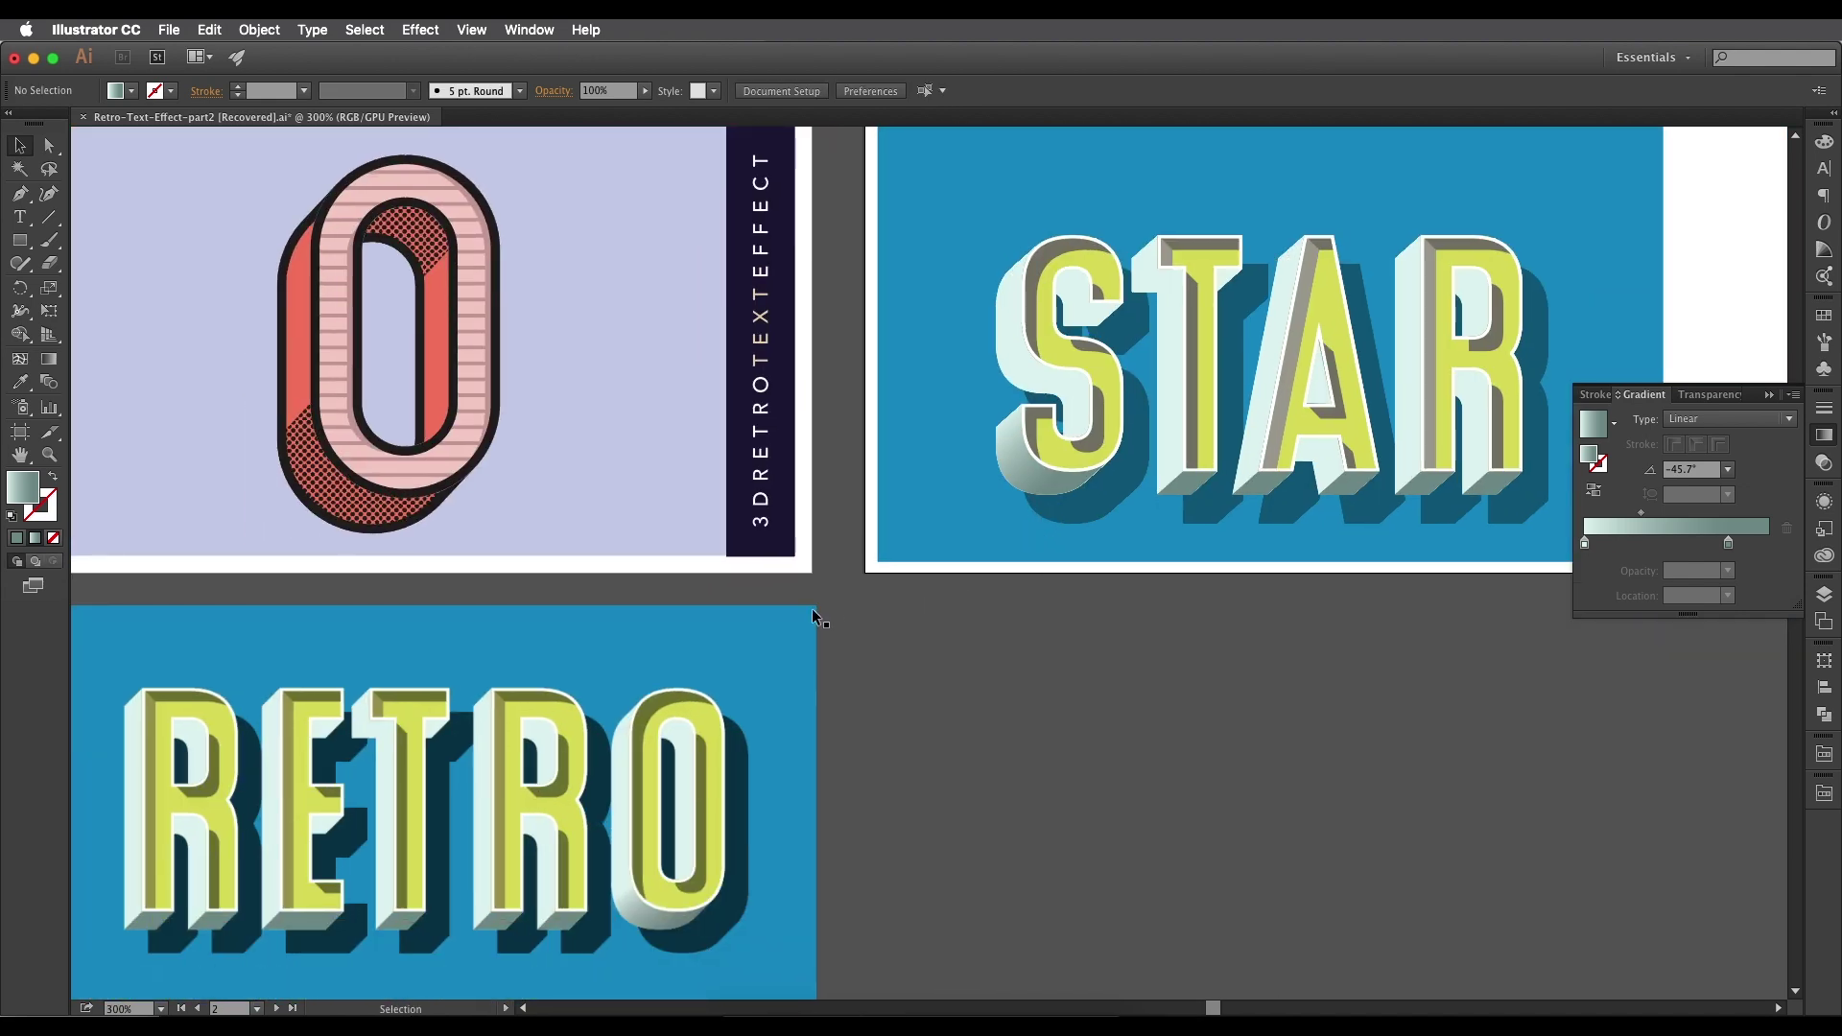
pyautogui.scroll(2, 1189, 480)
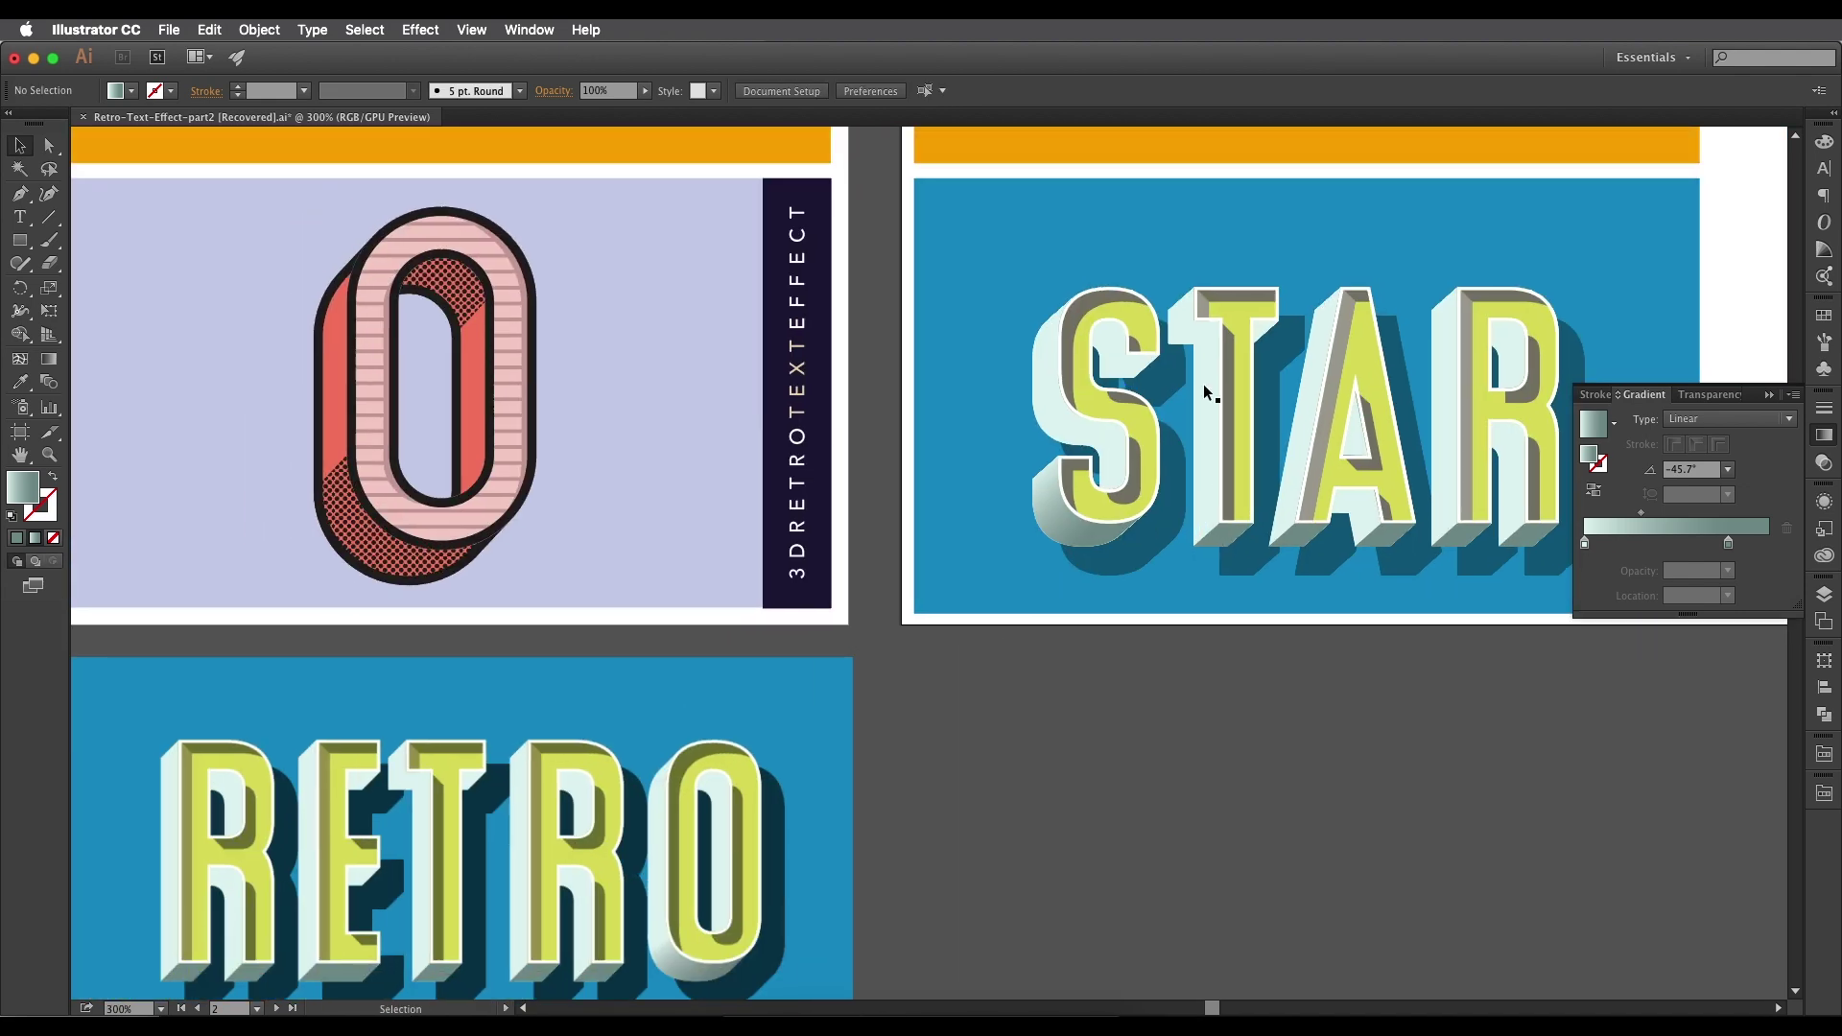
pyautogui.scroll(-2, 740, 645)
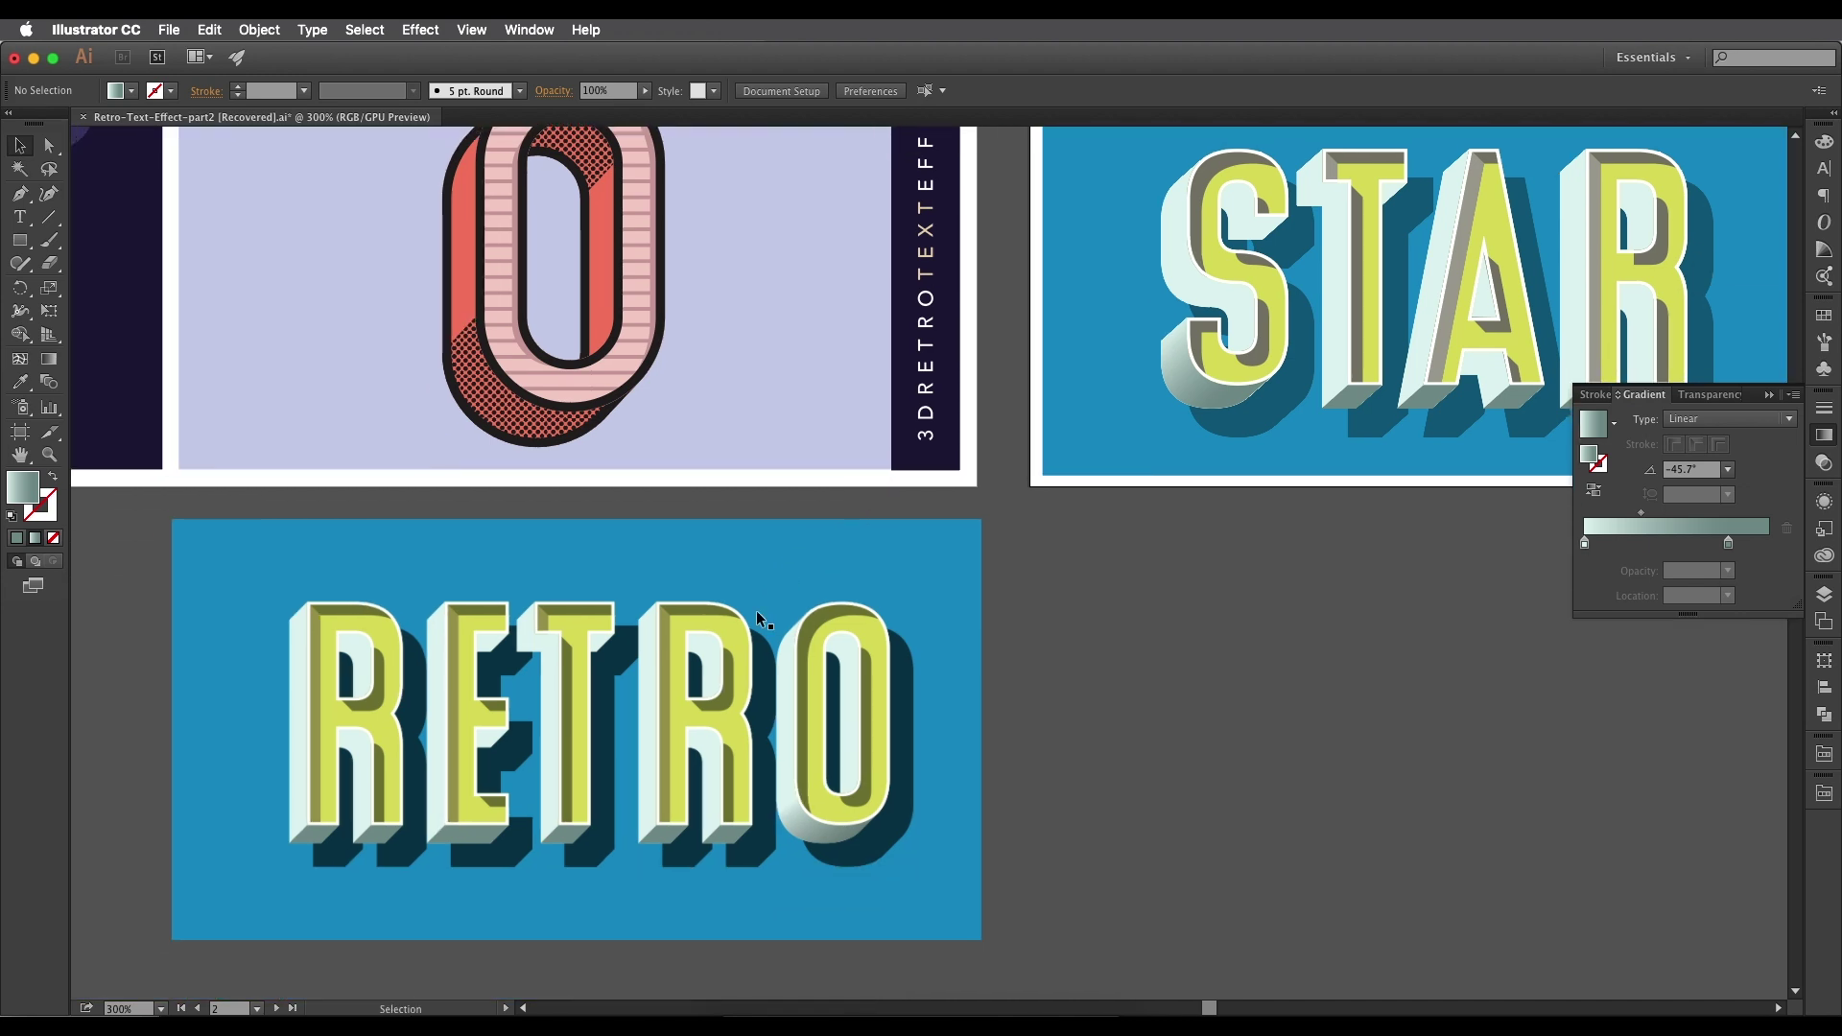
pyautogui.scroll(1, 711, 635)
pyautogui.scroll(3, 711, 608)
pyautogui.hscroll(3, 711, 607)
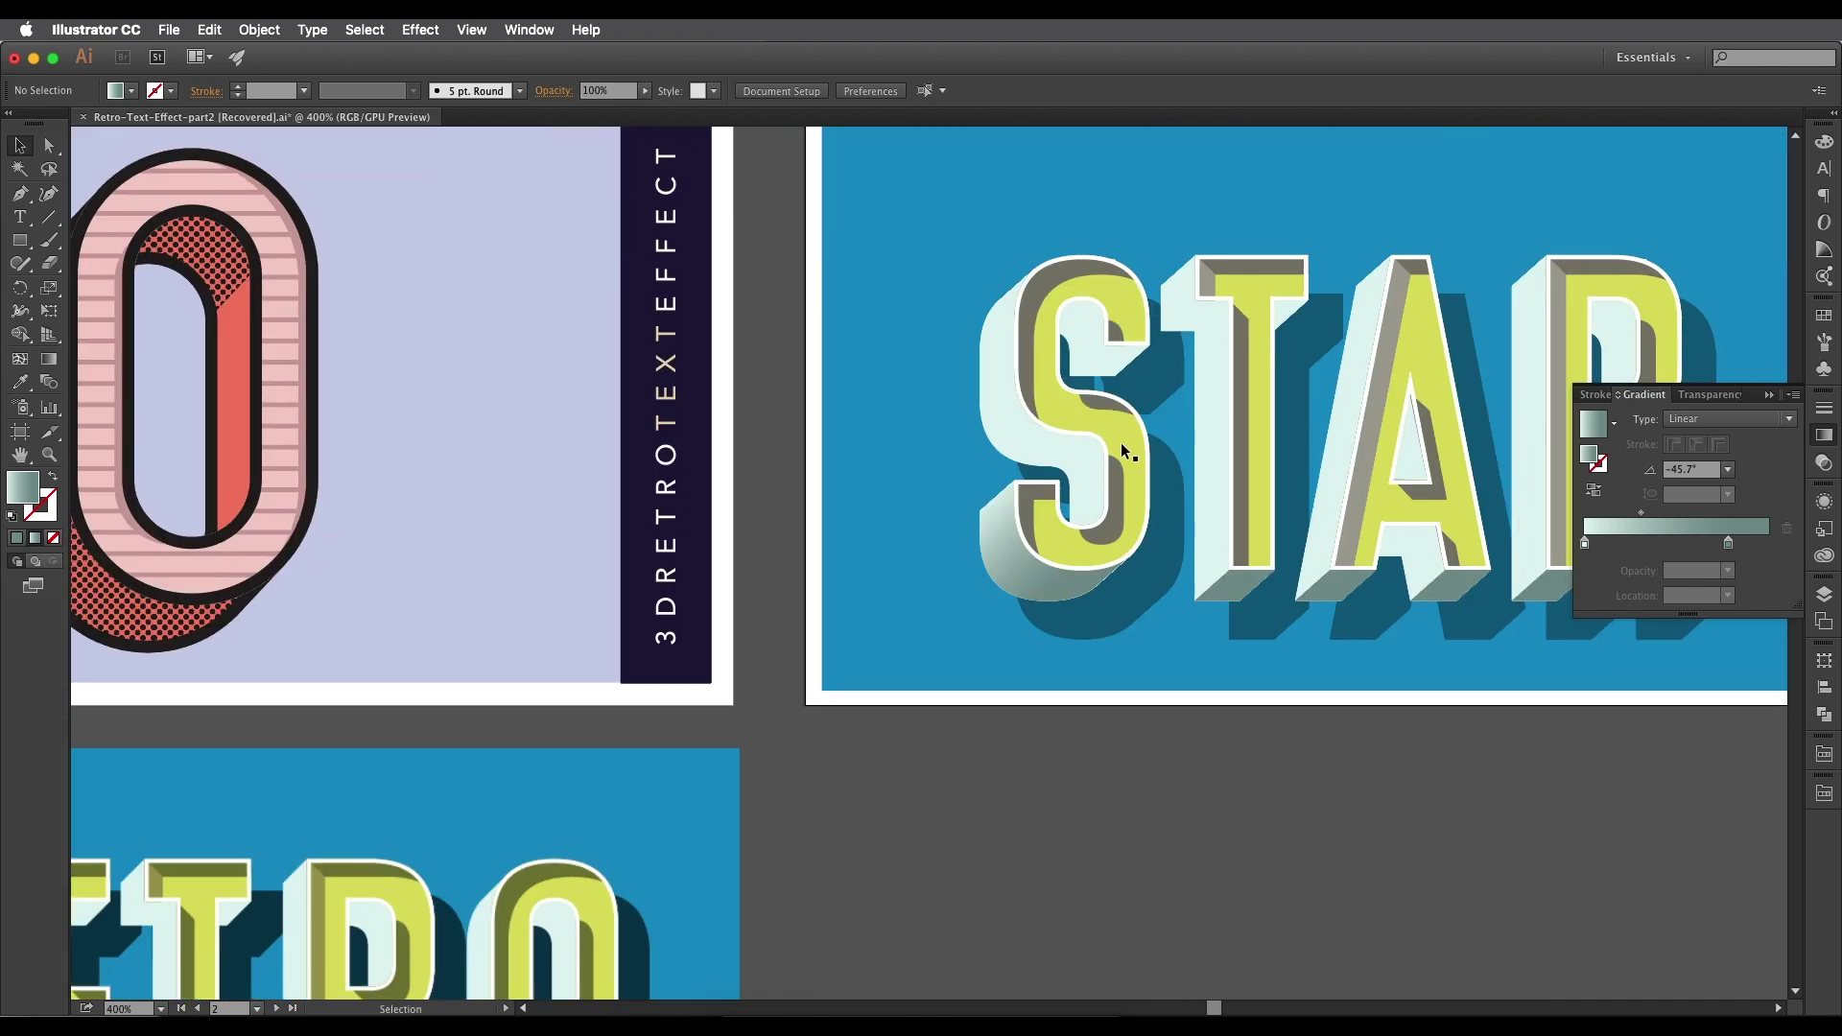
pyautogui.click(1247, 269)
pyautogui.hscroll(-3, 1005, 419)
pyautogui.scroll(-1, 1004, 420)
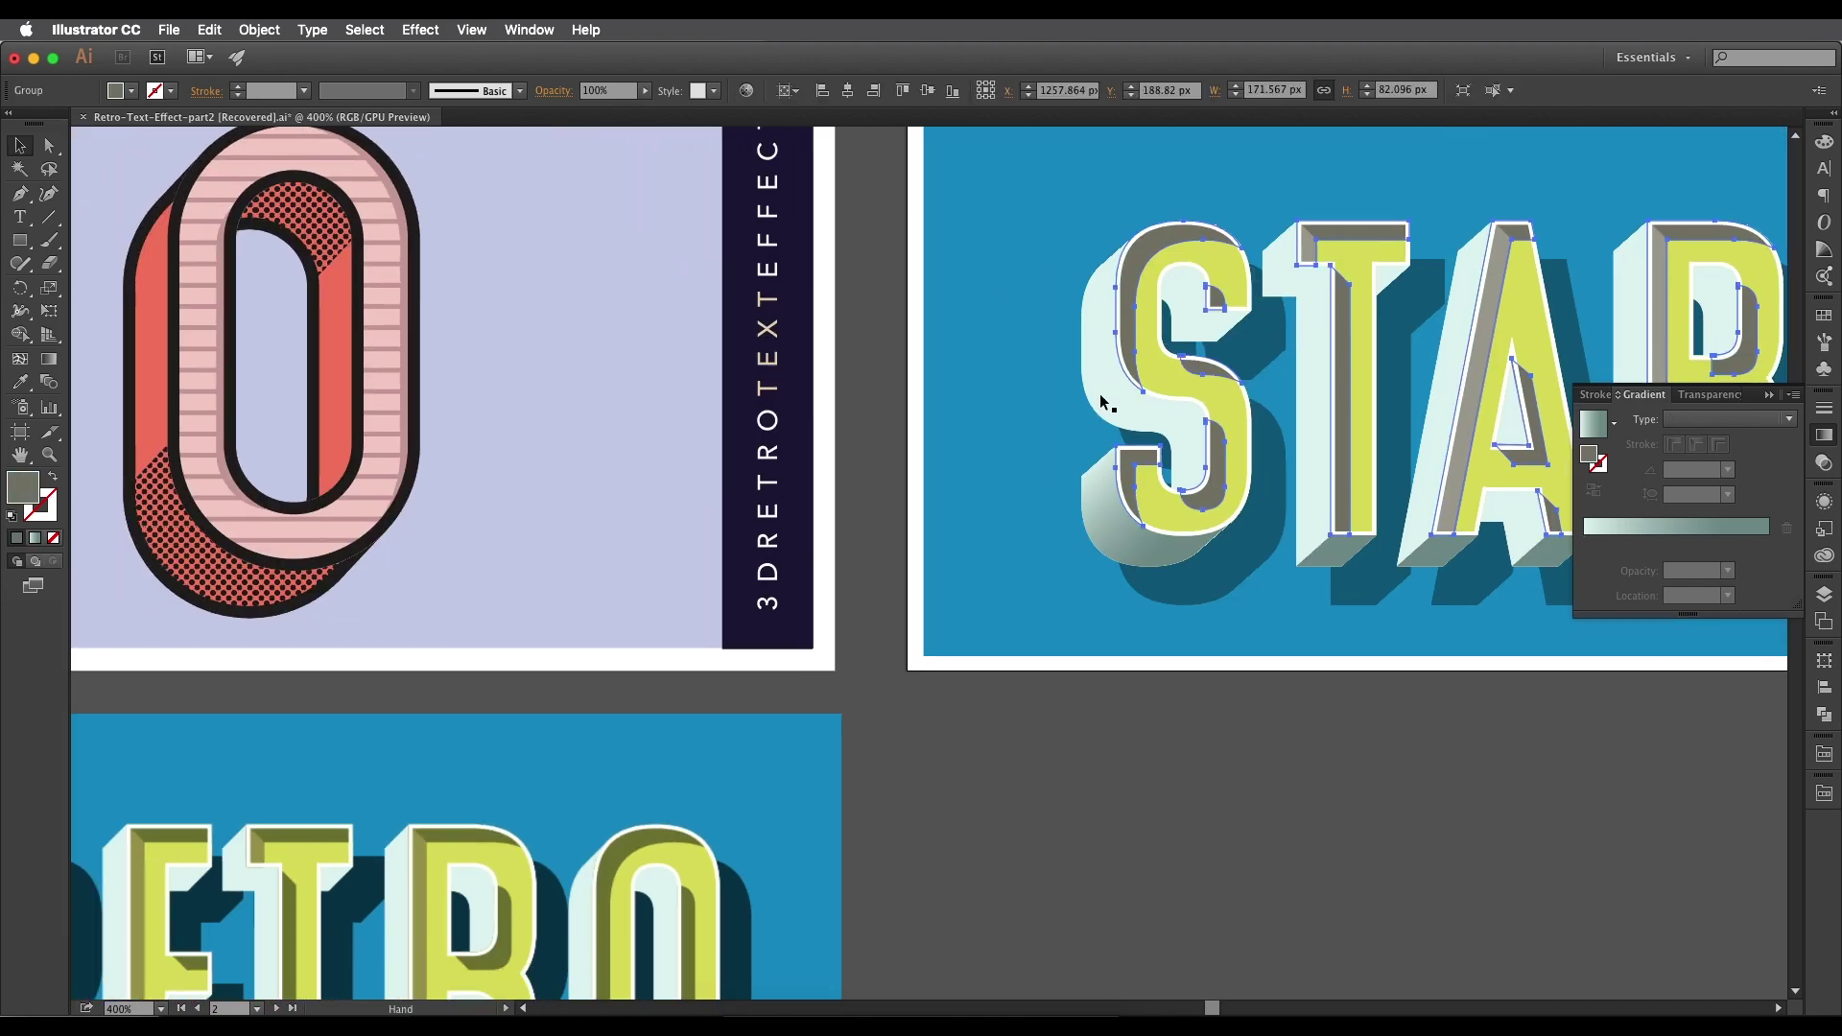
pyautogui.press('i')
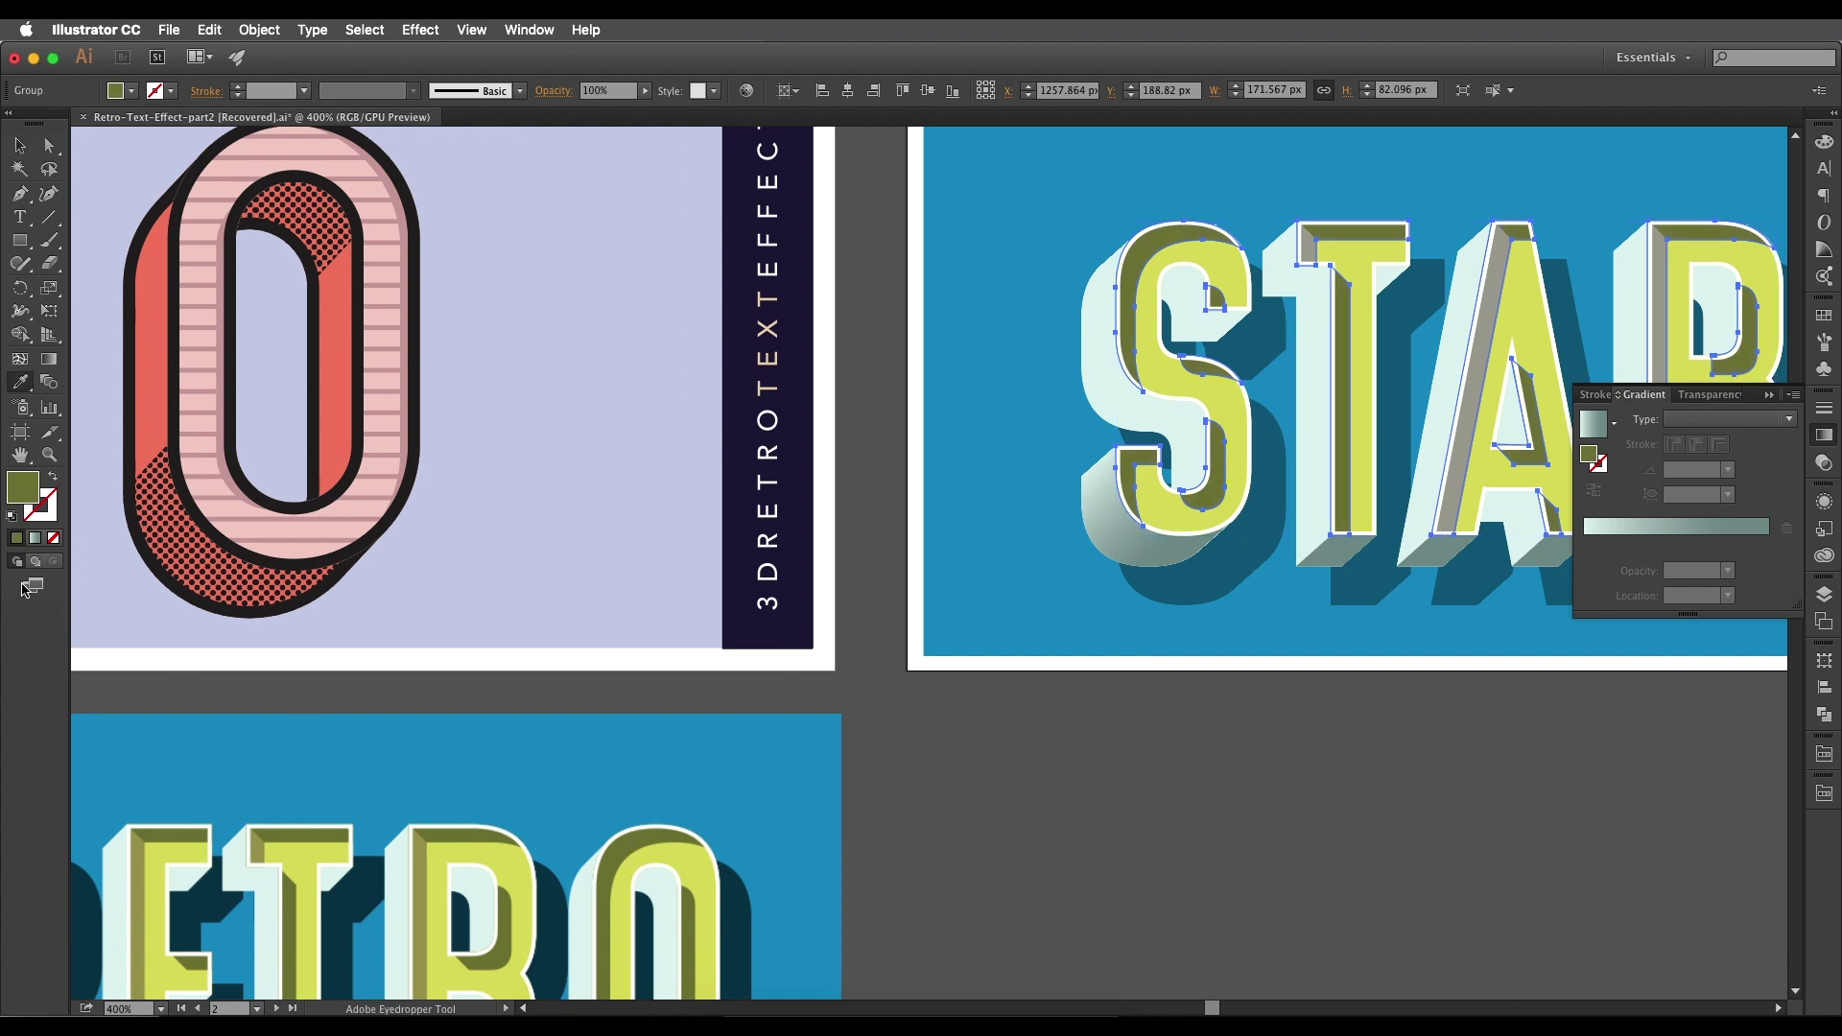
pyautogui.doubleClick(19, 488)
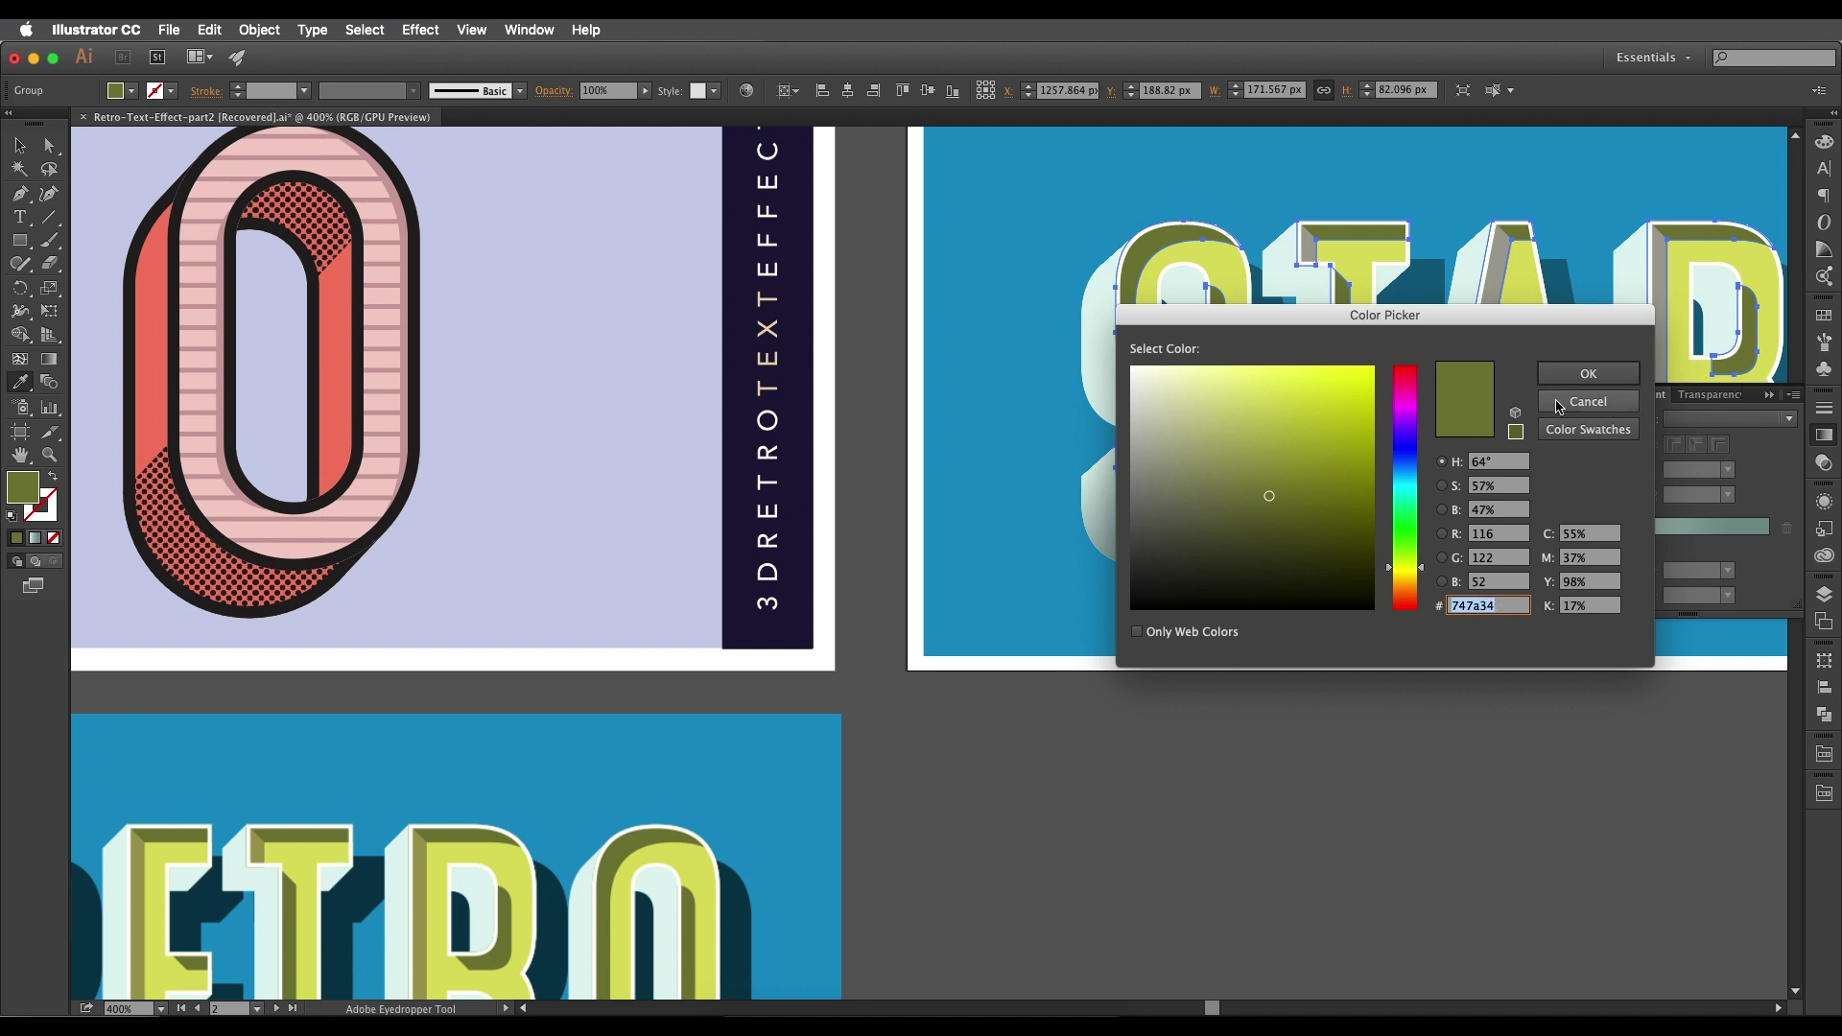
pyautogui.click(1573, 373)
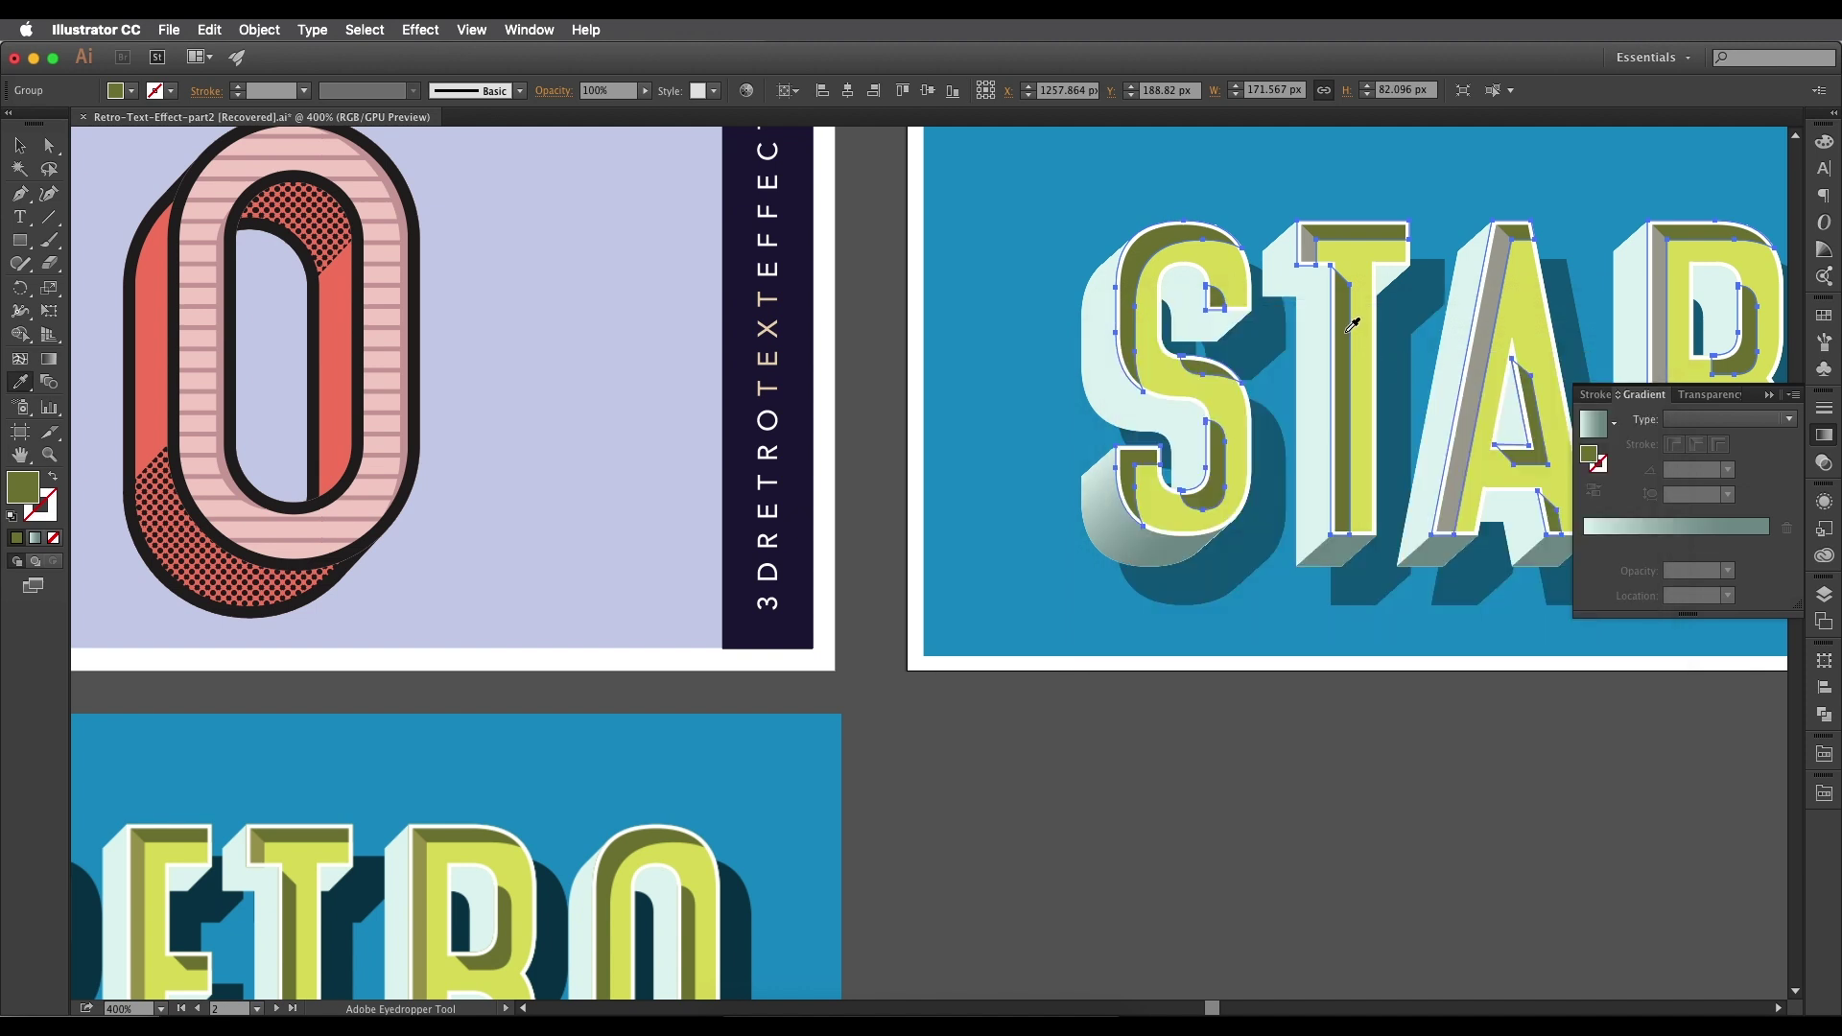
pyautogui.press('v')
pyautogui.click(1389, 706)
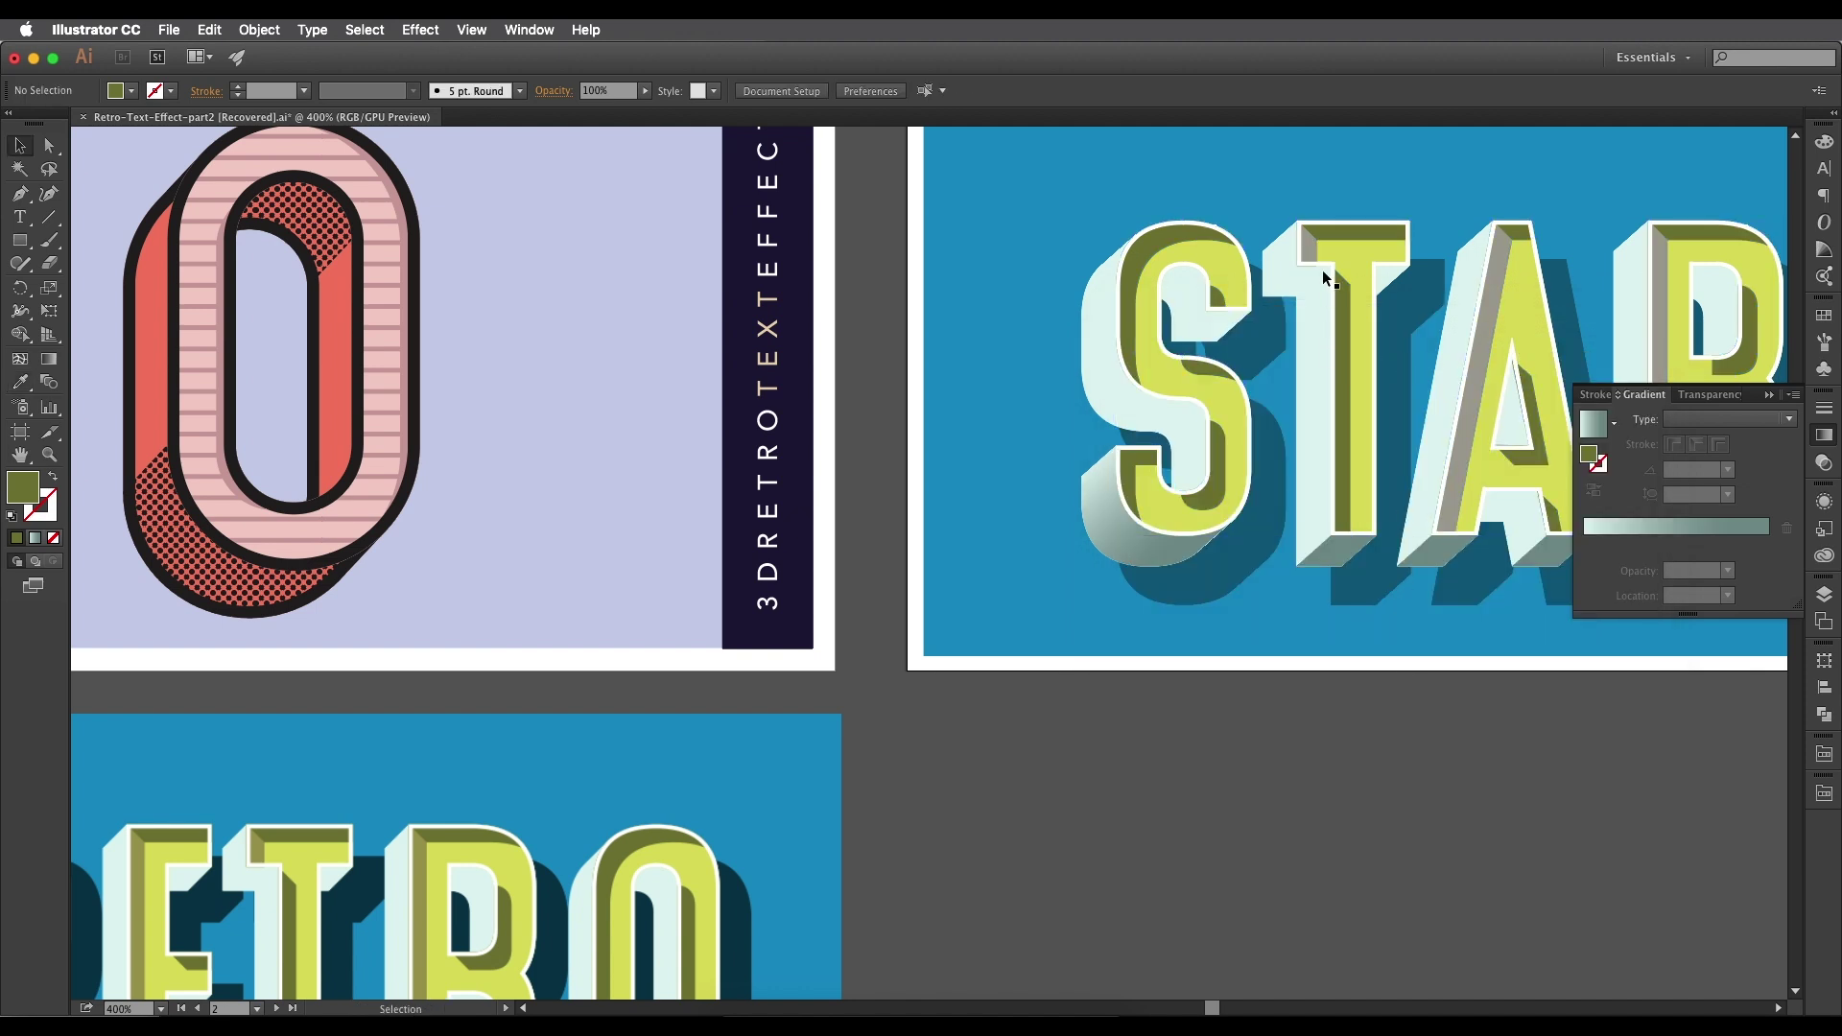
# Fill the lighter grey left-edge bevels of the T, A and R with the light olive #9f9b53 sampled from the RETRO letters.
pyautogui.click(1308, 251)
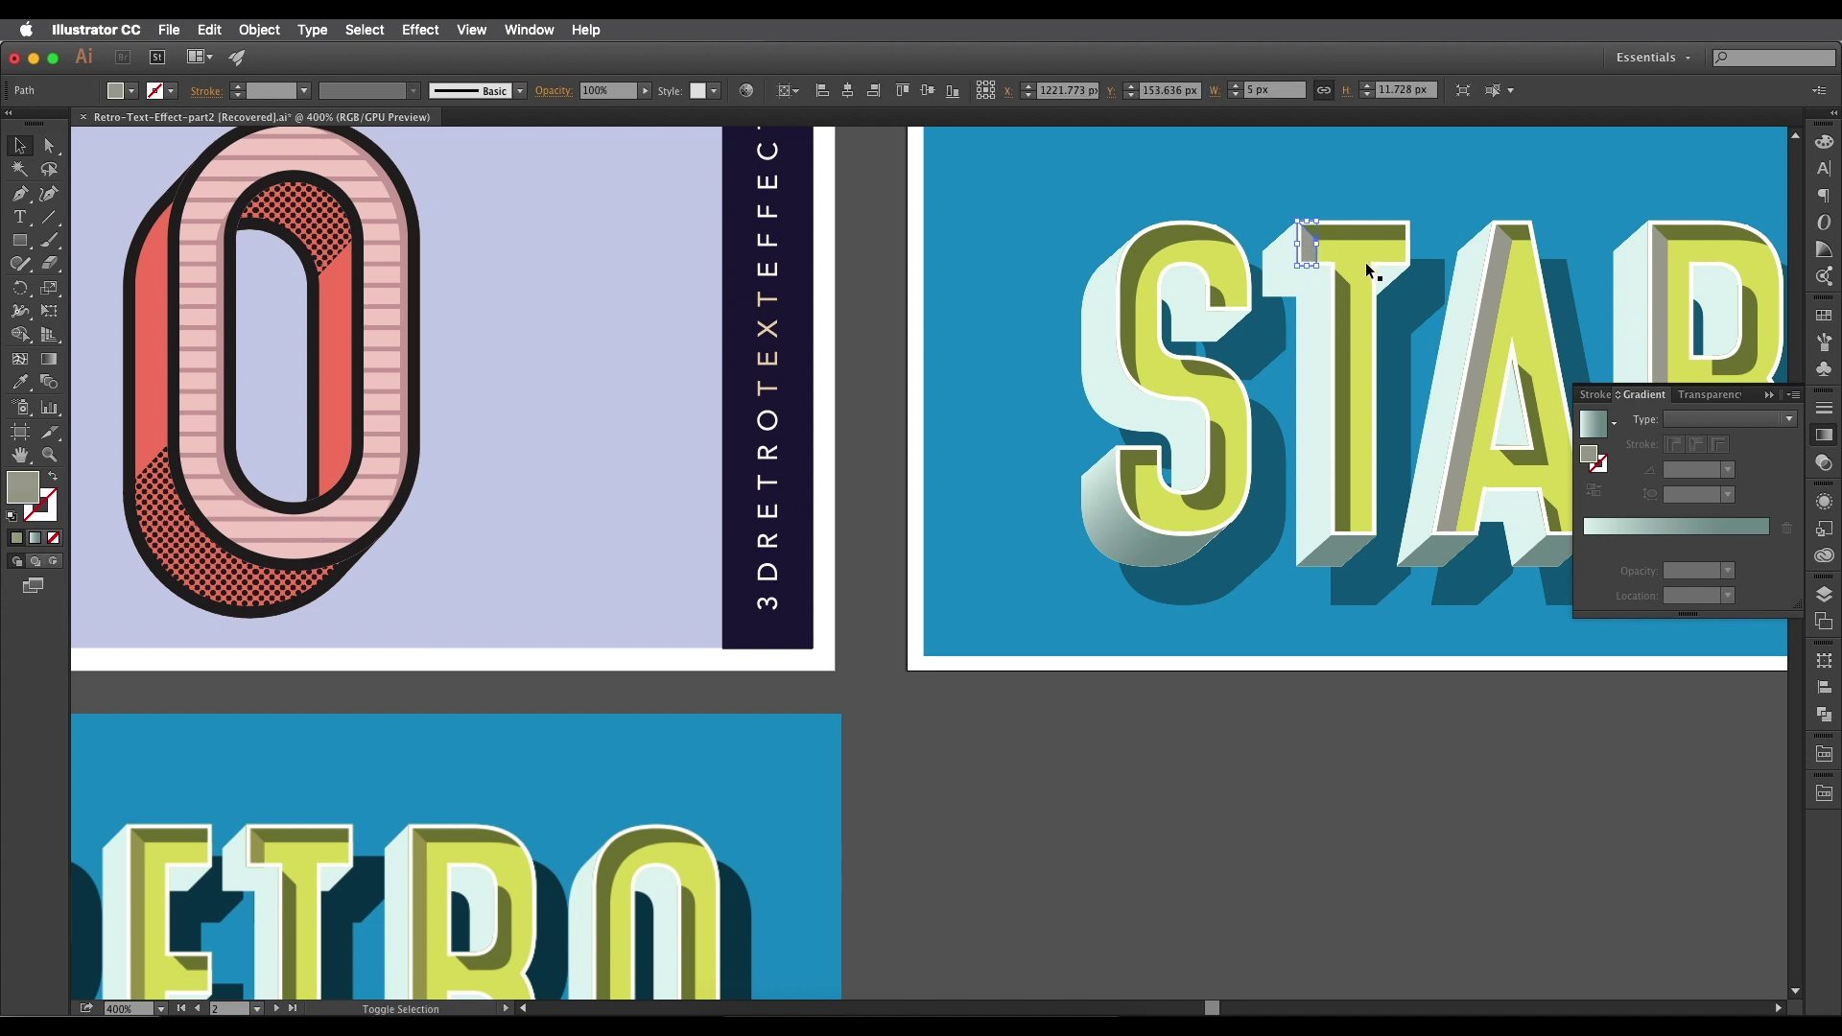
pyautogui.keyDown('shift'); pyautogui.click(1493, 307); pyautogui.keyUp('shift')
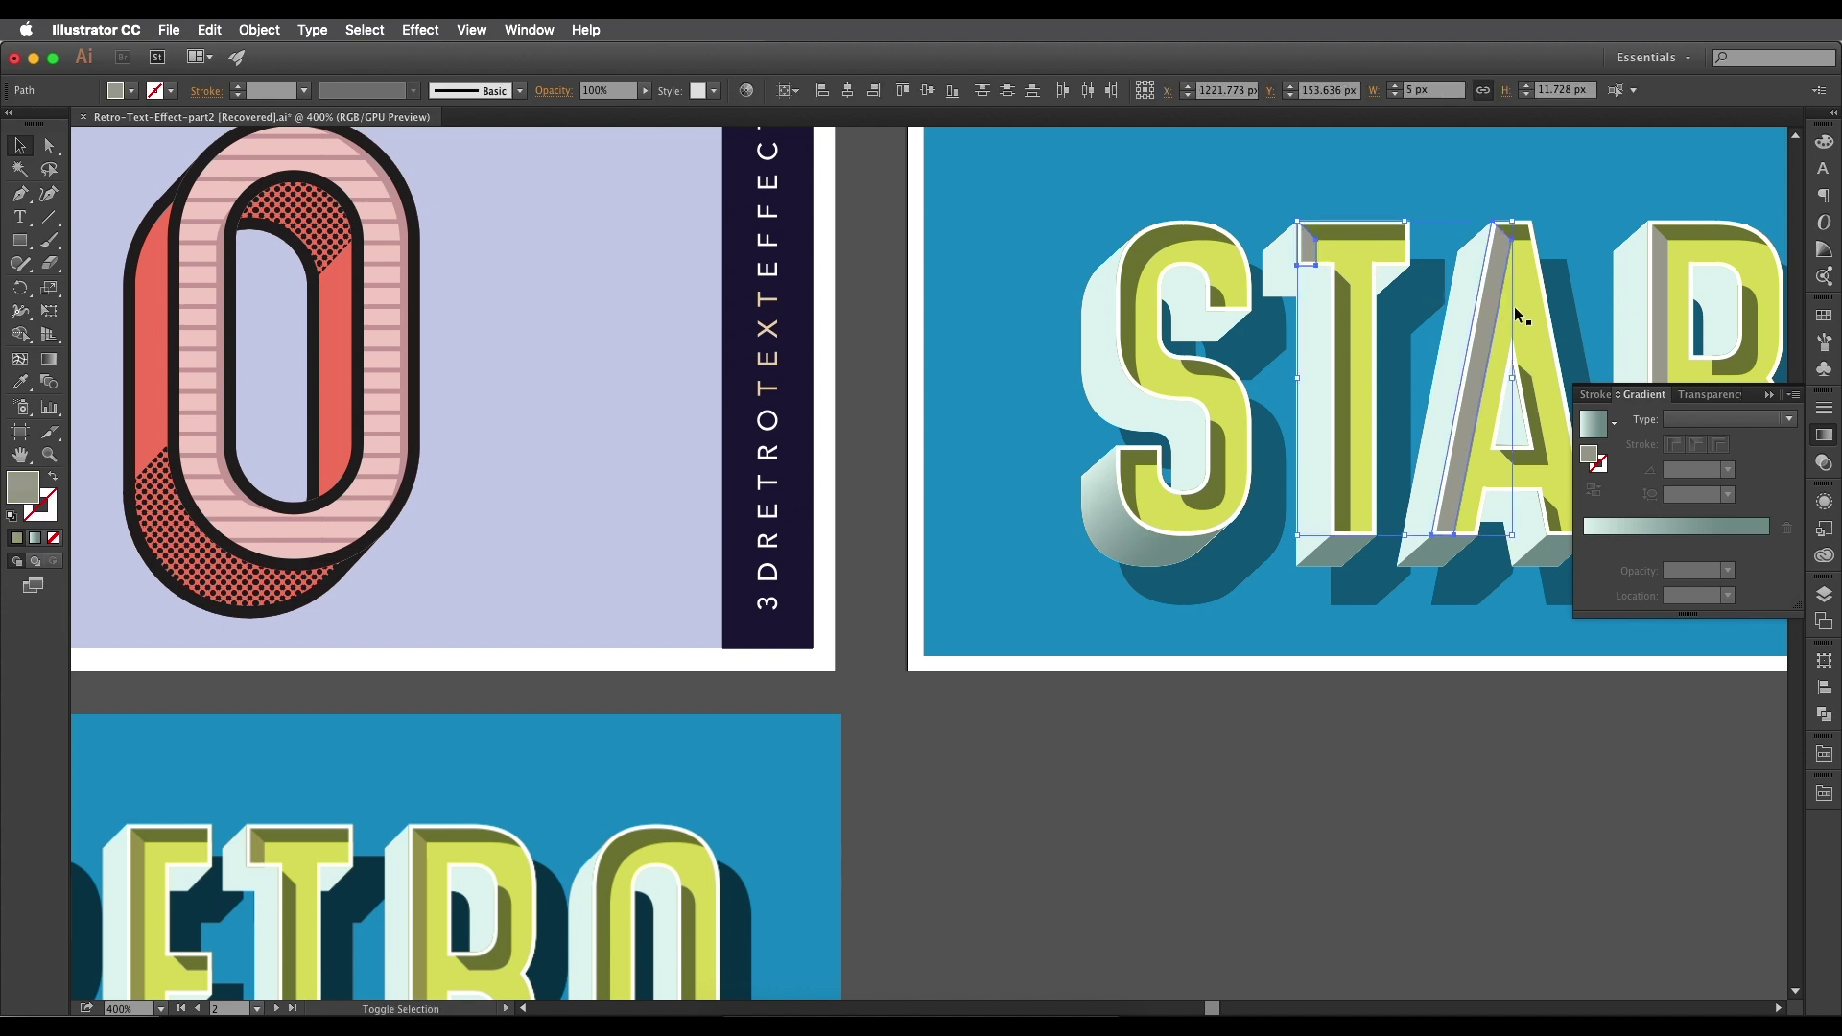
pyautogui.keyDown('shift'); pyautogui.click(1655, 289); pyautogui.keyUp('shift')
pyautogui.scroll(-1, 1535, 288)
pyautogui.hscroll(1, 1535, 288)
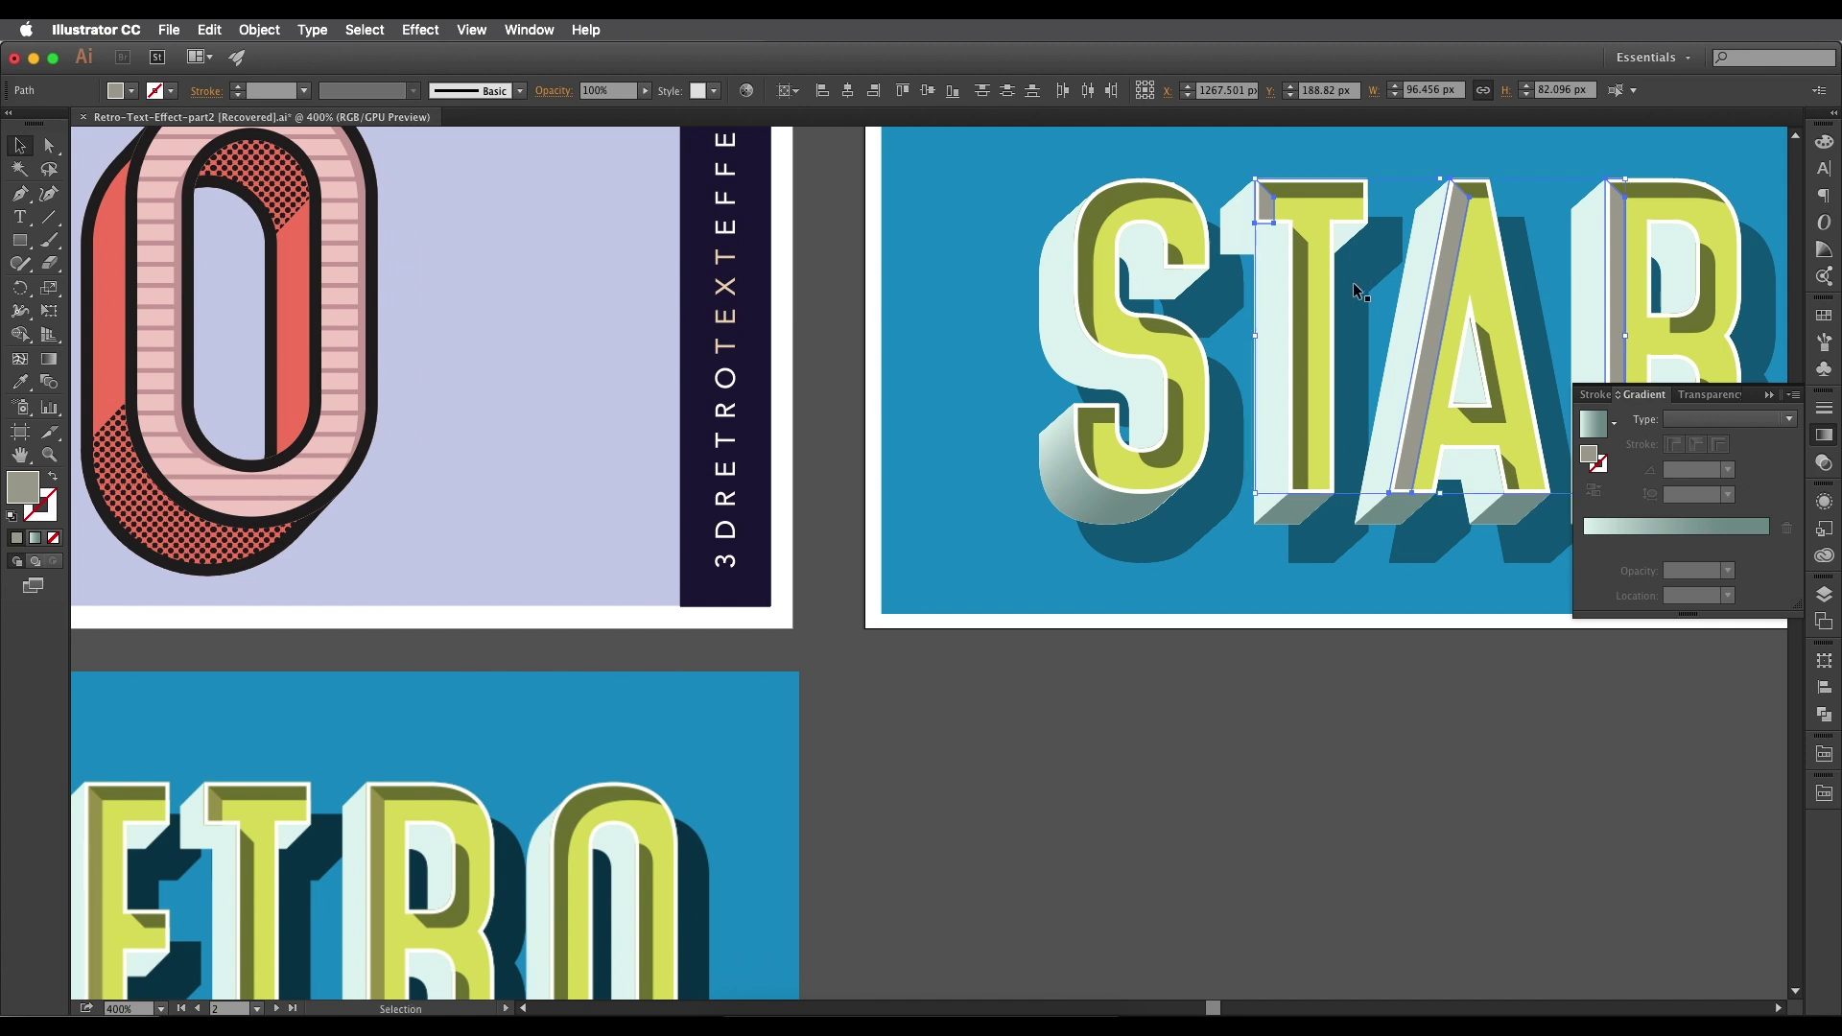
pyautogui.press('i')
pyautogui.scroll(-2, 845, 538)
pyautogui.hscroll(-2, 844, 537)
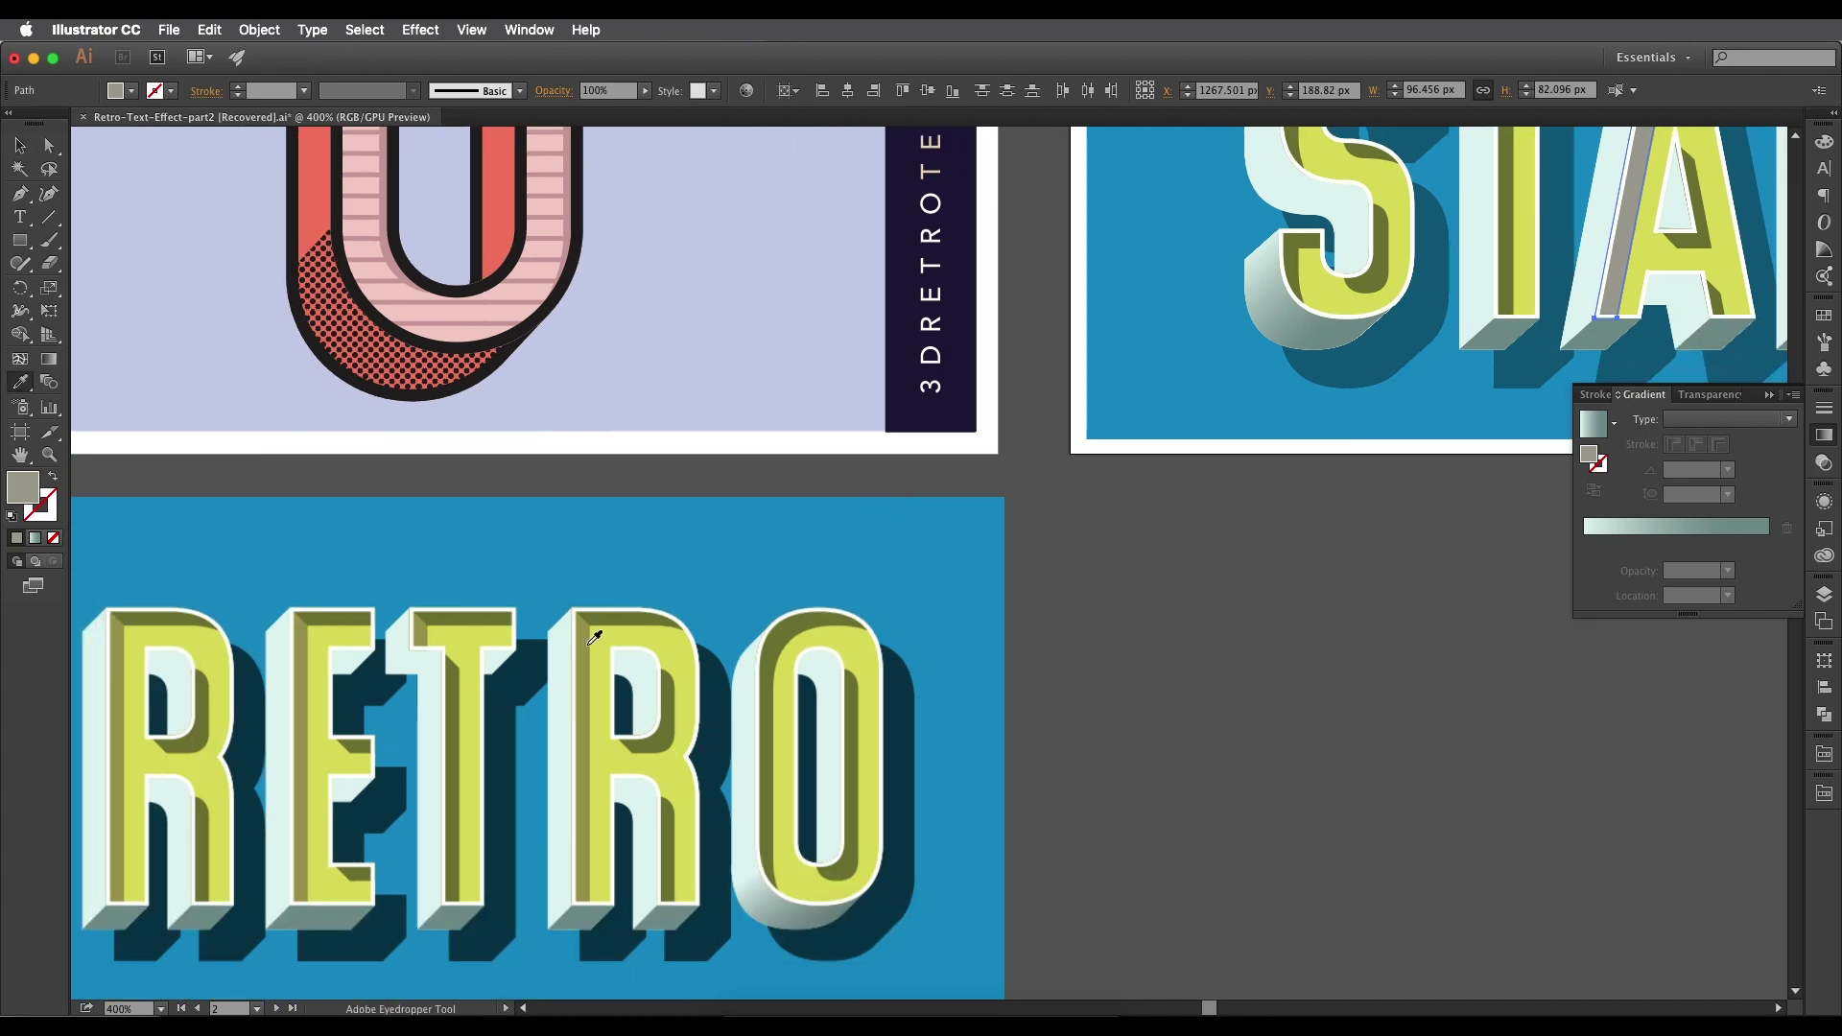
pyautogui.click(589, 642)
pyautogui.moveTo(1008, 424); pyautogui.dragTo(1104, 362)
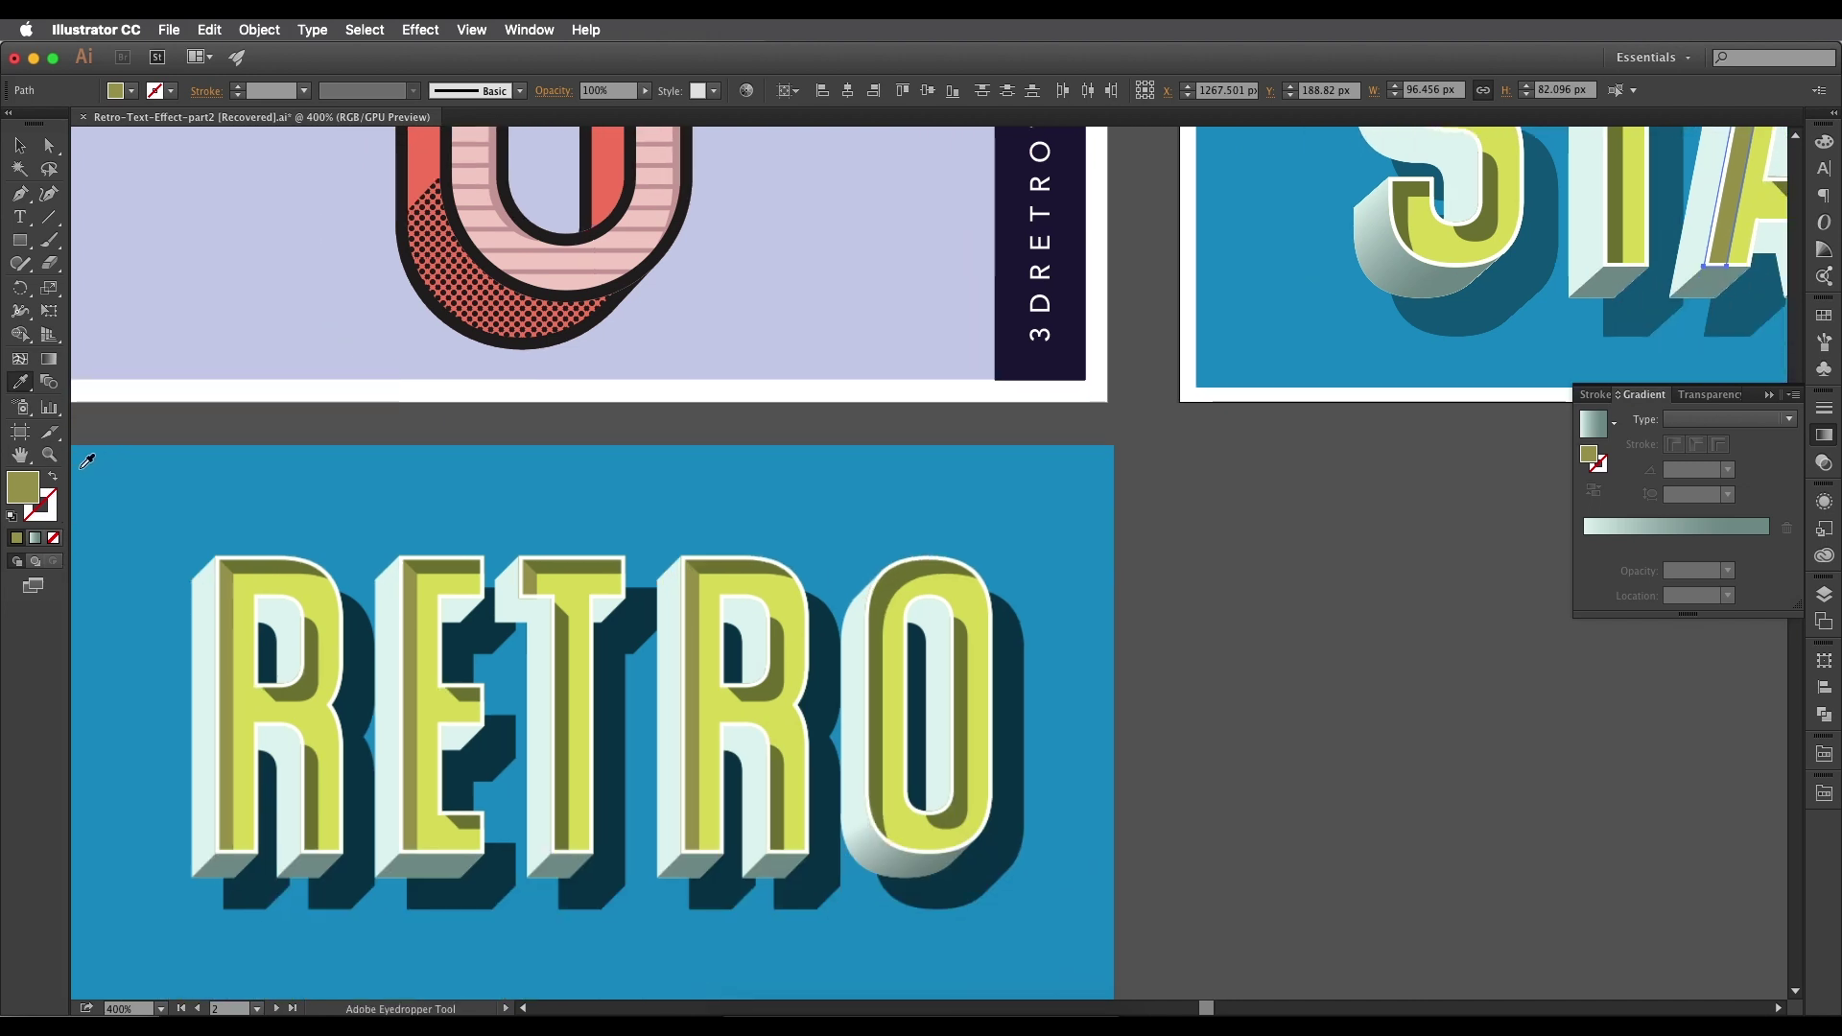
pyautogui.doubleClick(23, 487)
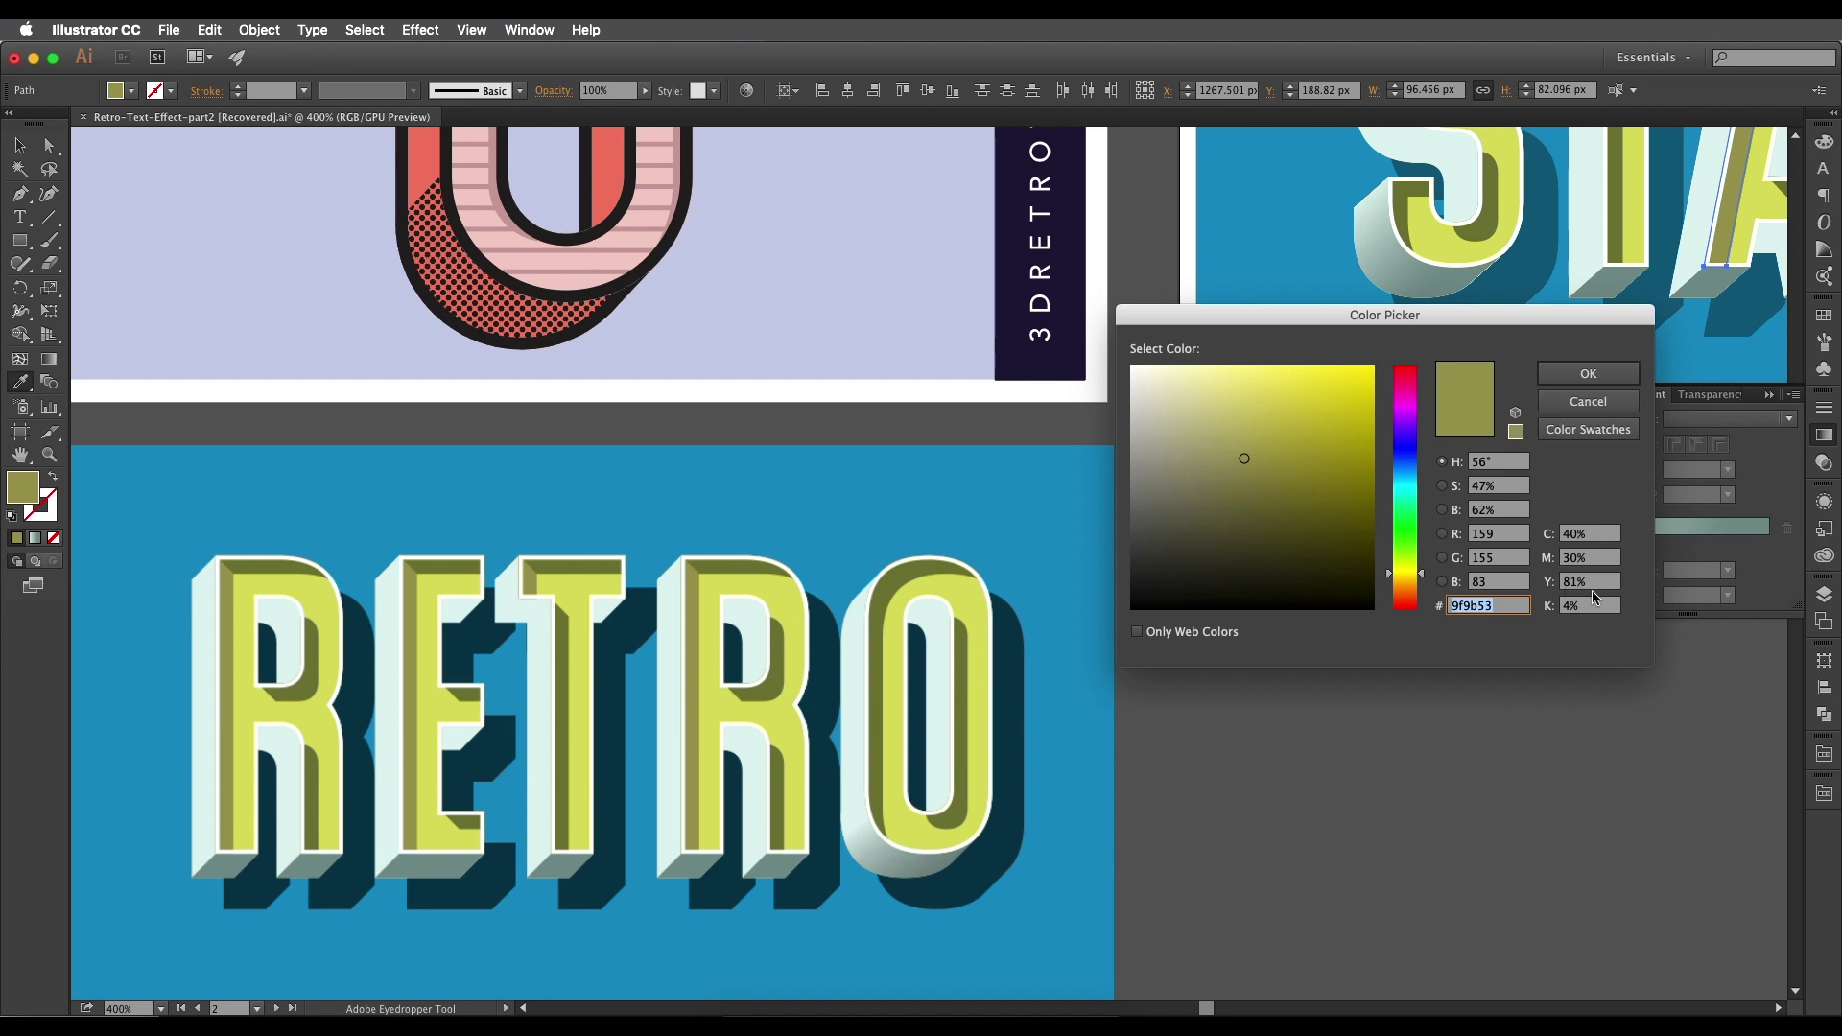
pyautogui.hscroll(8, 1248, 480)
pyautogui.scroll(4, 1247, 480)
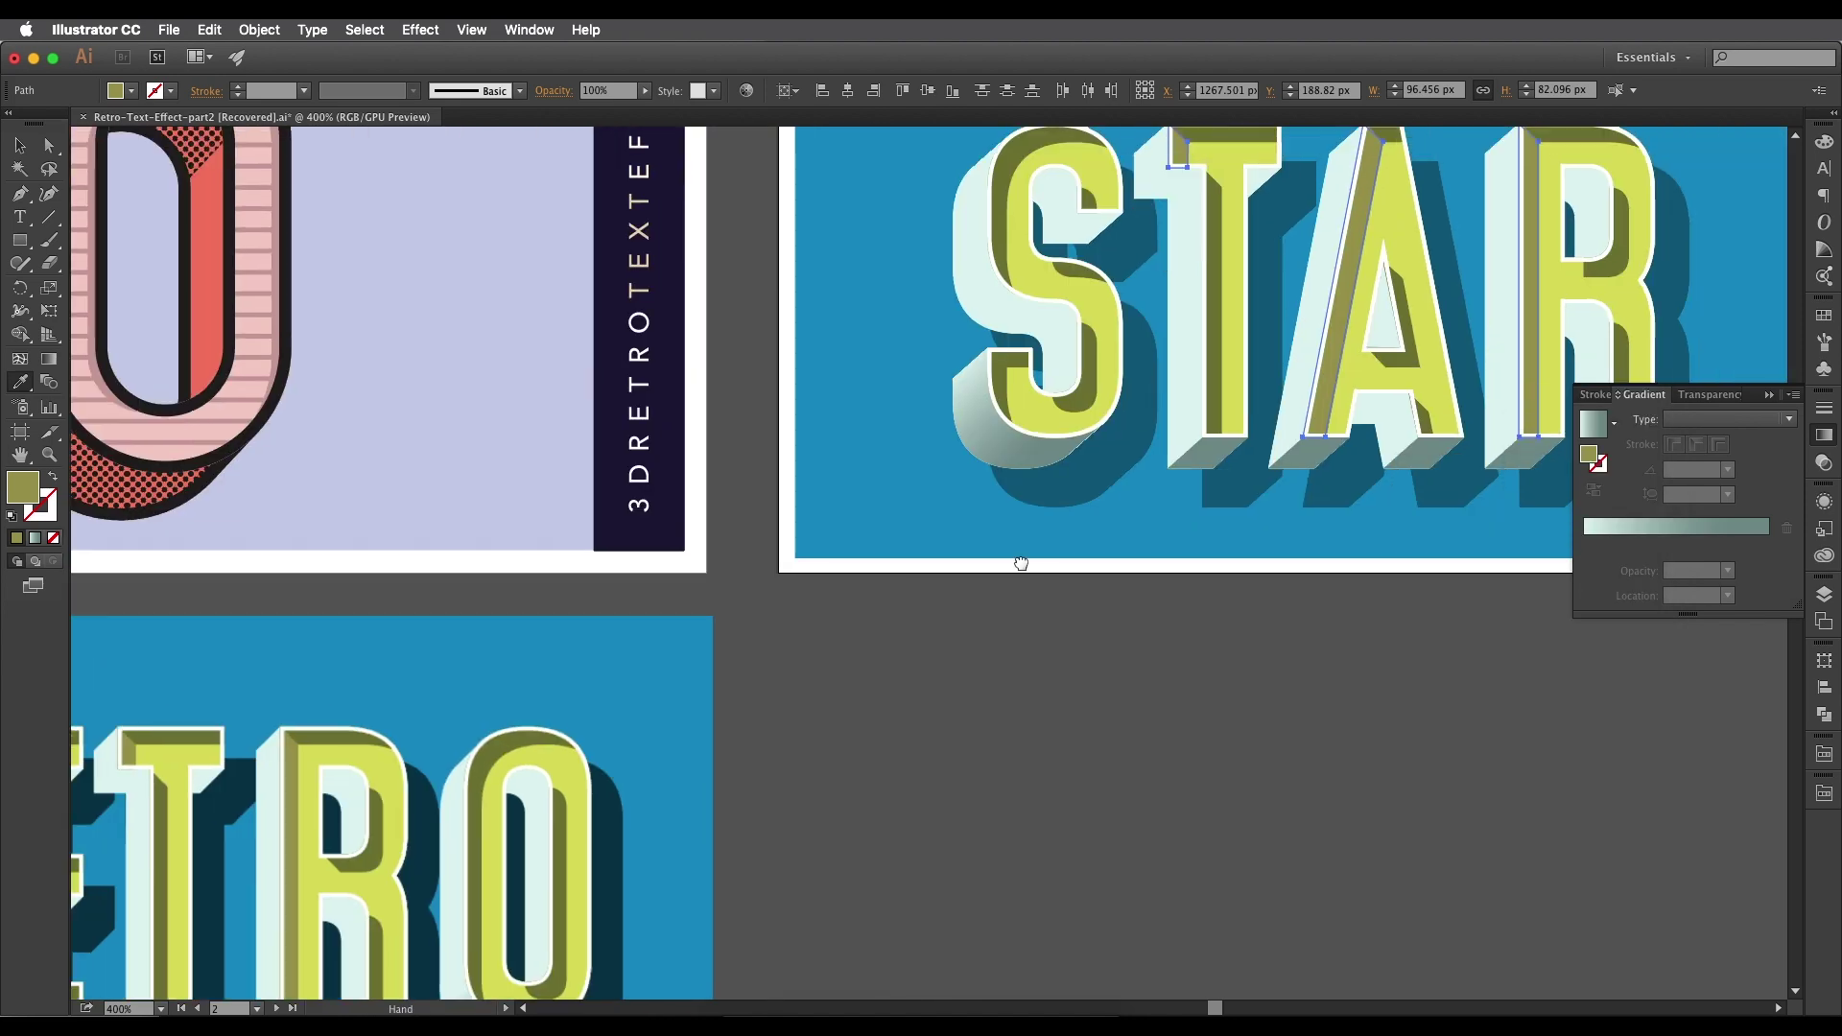
pyautogui.click(1112, 754)
# Darken the Drop Shadow effect on the blue STAR's extrusion blend to match the RETRO artwork's deep shadow.
pyautogui.scroll(-2, 1136, 717)
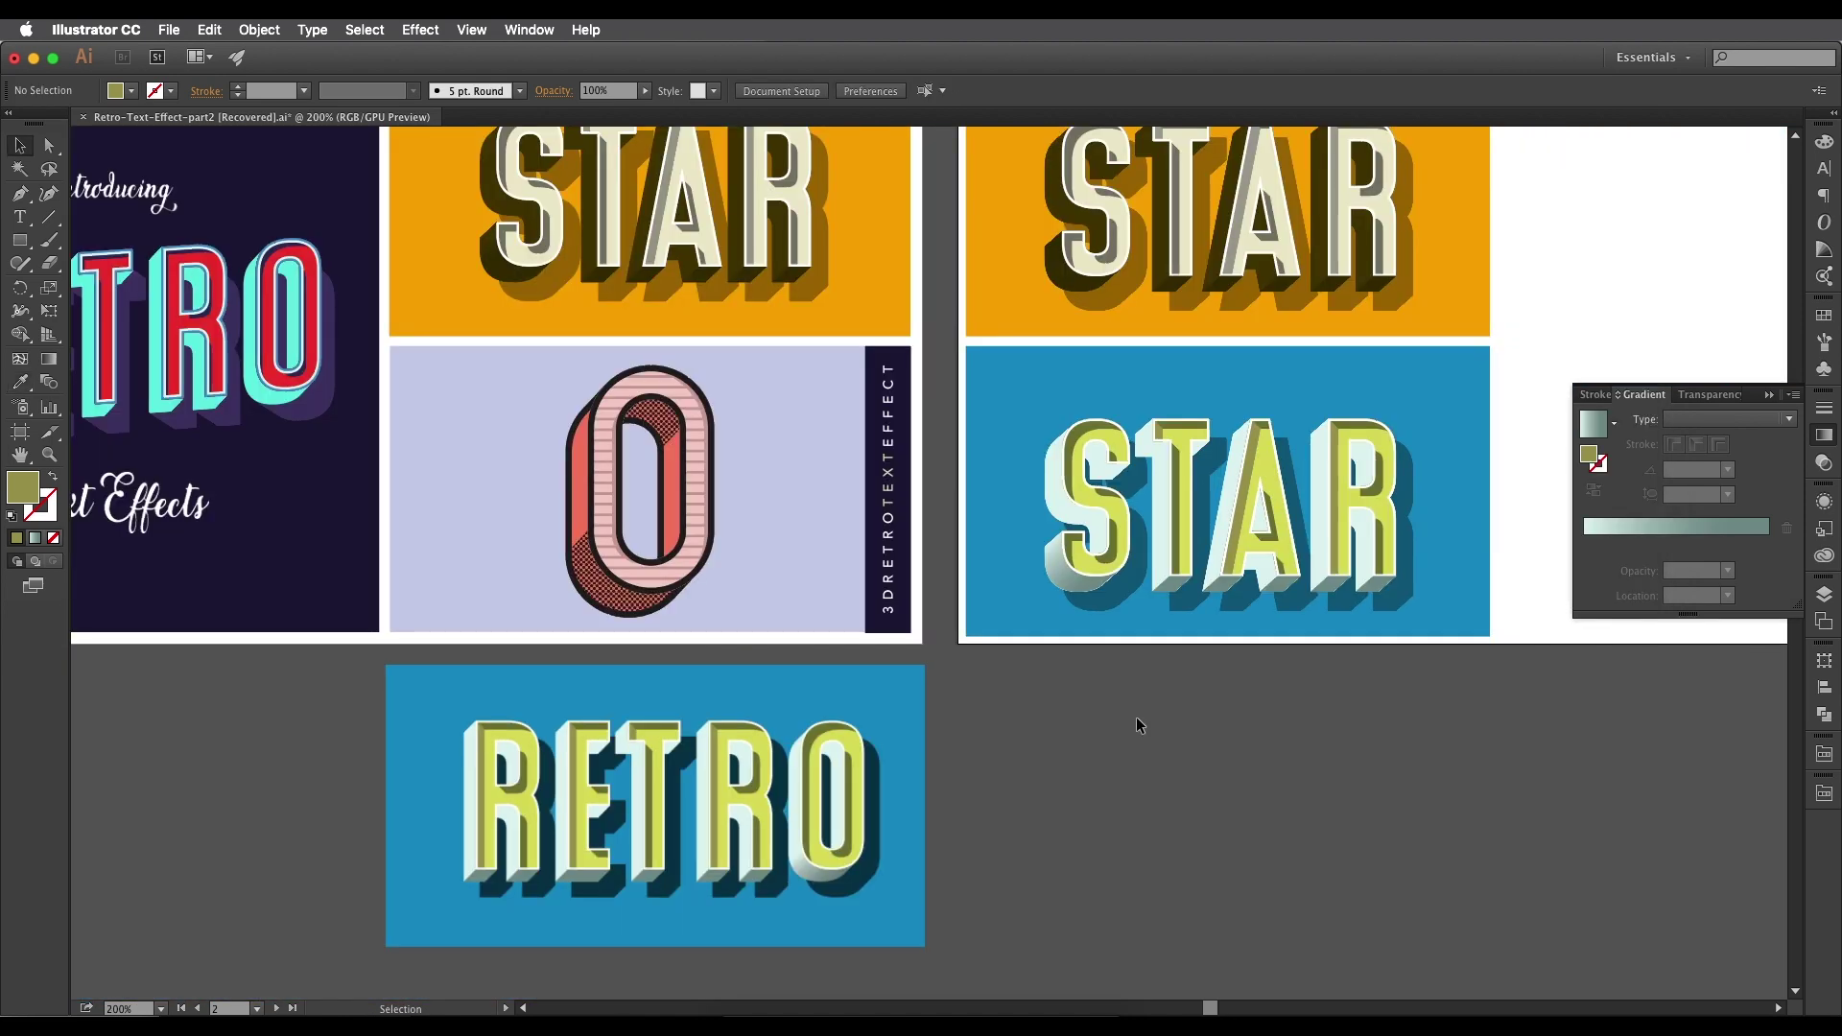
pyautogui.moveTo(1198, 649); pyautogui.dragTo(1125, 681)
pyautogui.scroll(1, 1174, 573)
pyautogui.scroll(-5, 1174, 572)
pyautogui.hscroll(-3, 1175, 572)
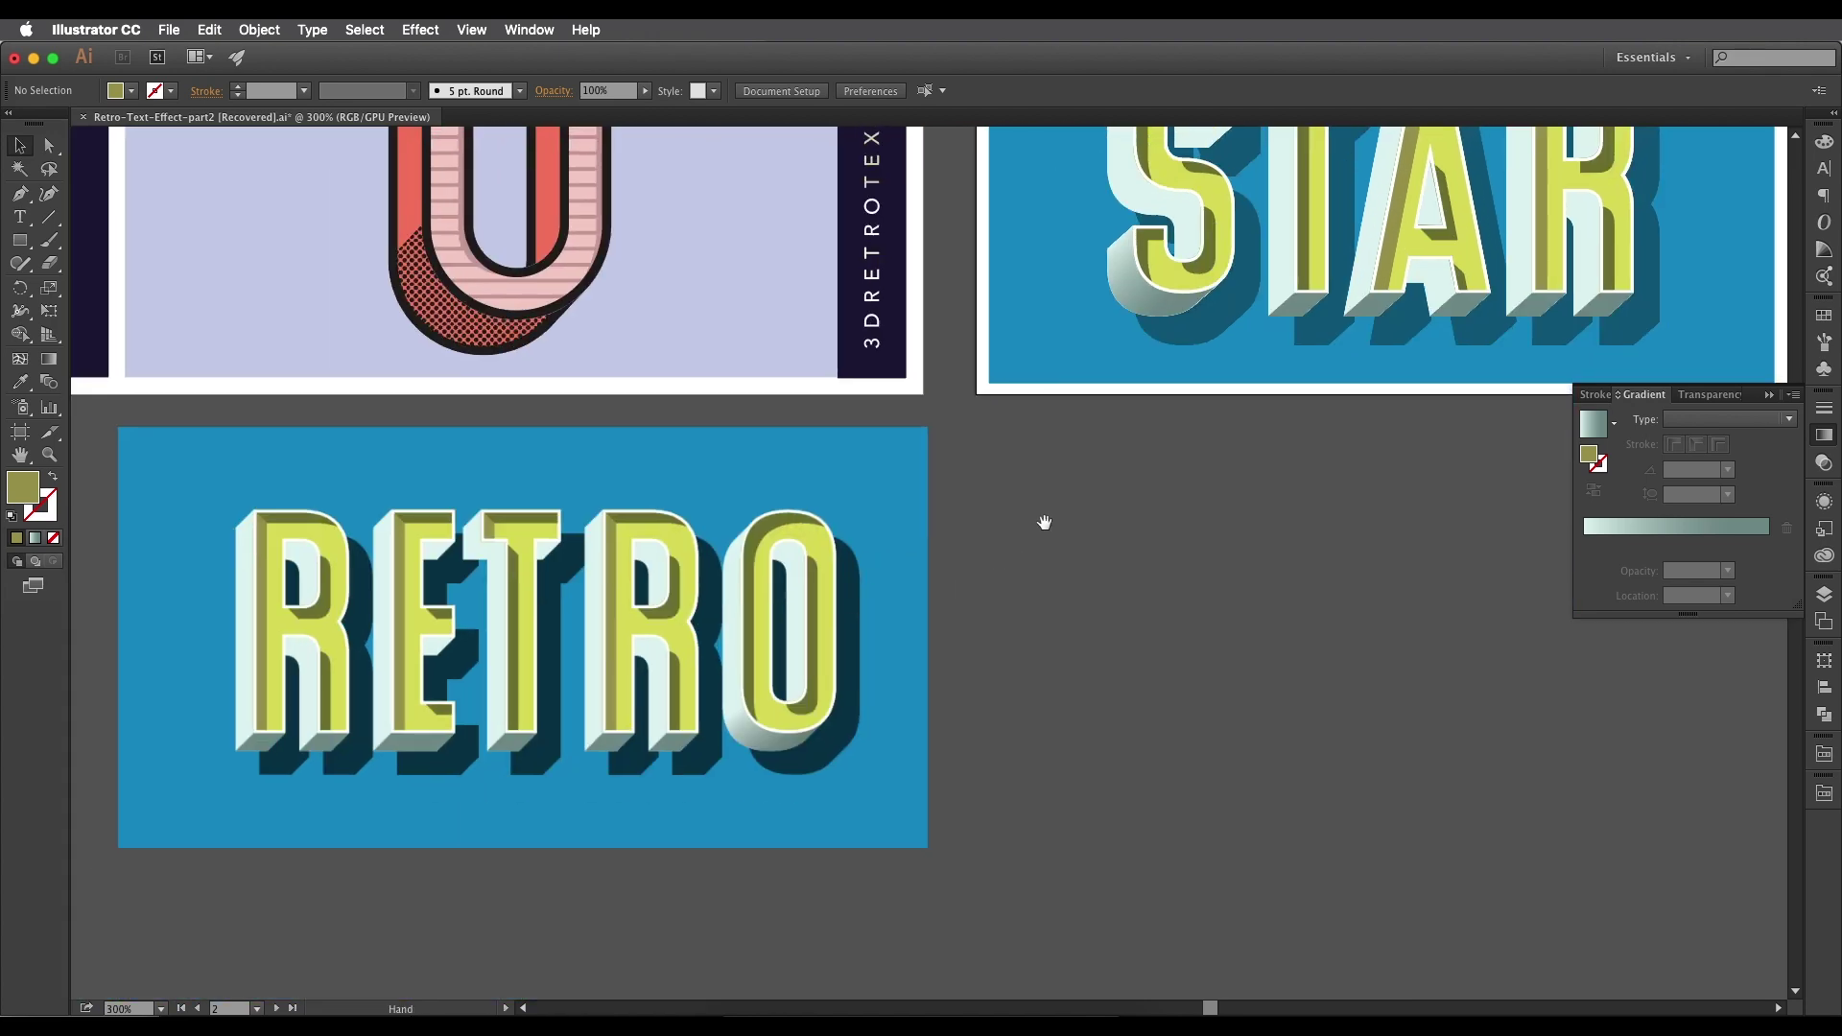
pyautogui.scroll(3, 1041, 523)
pyautogui.hscroll(3, 1041, 523)
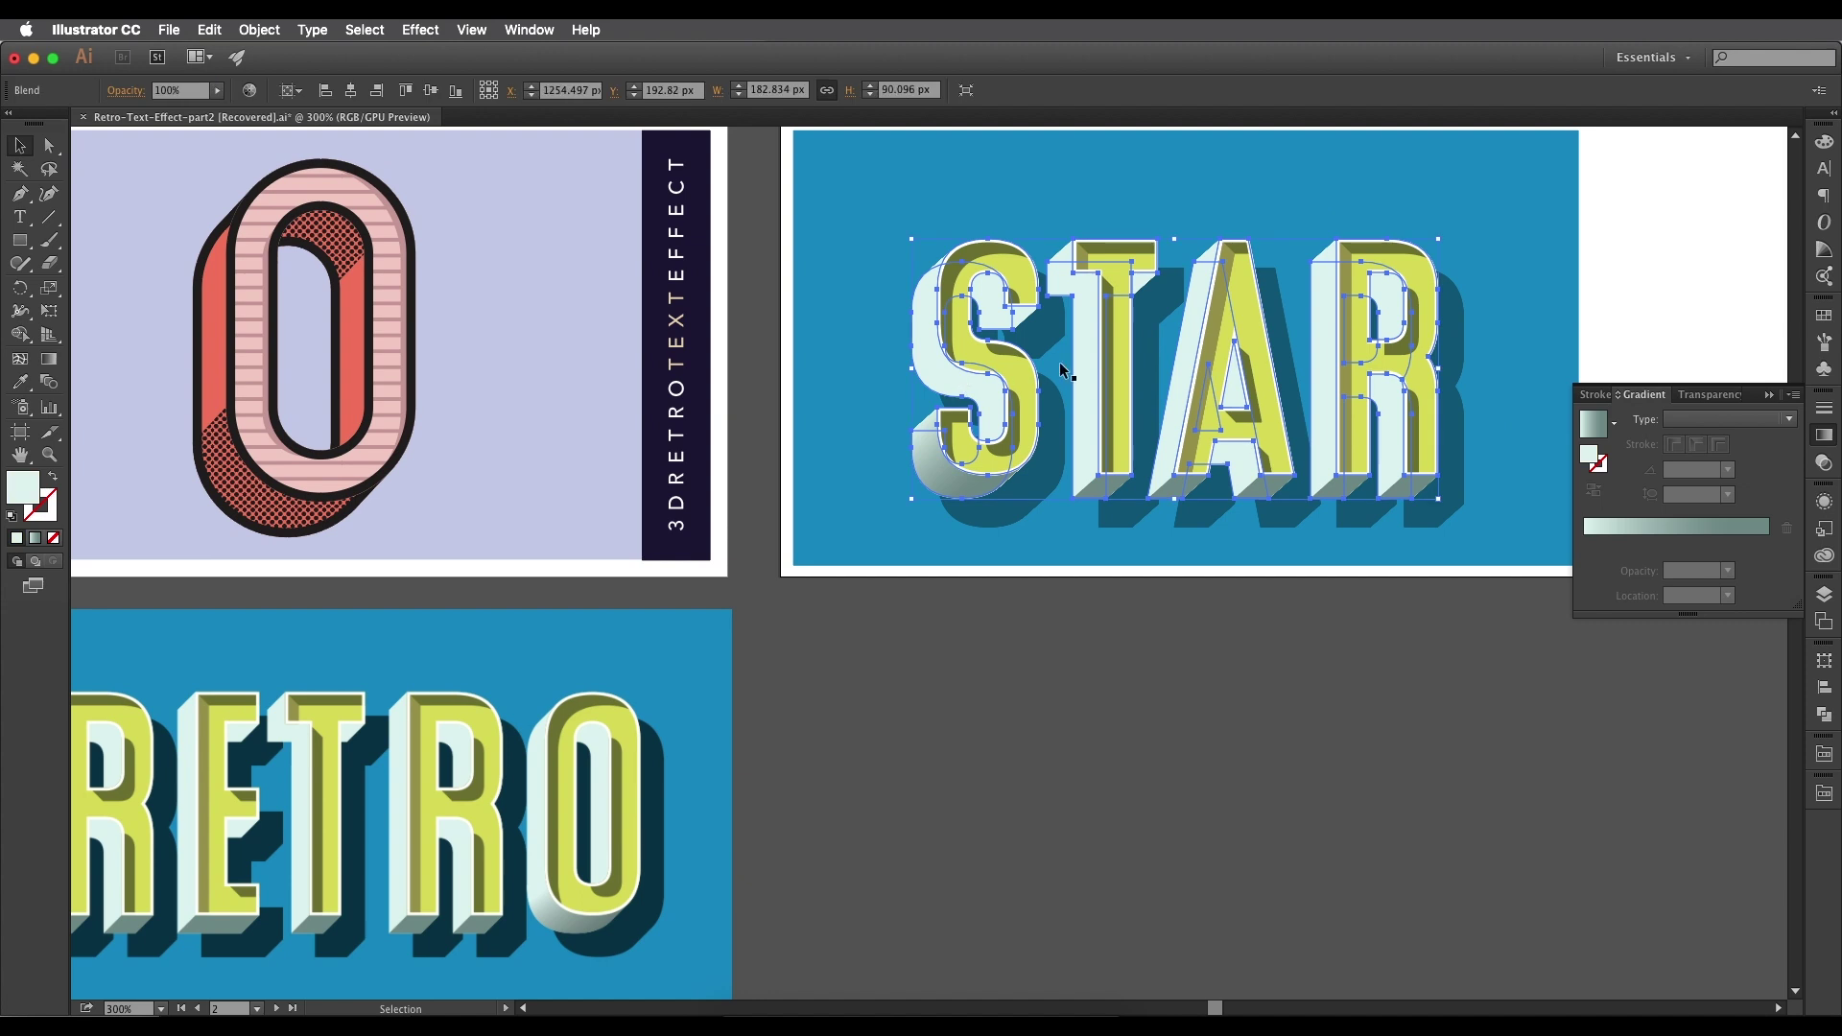
pyautogui.click(1824, 503)
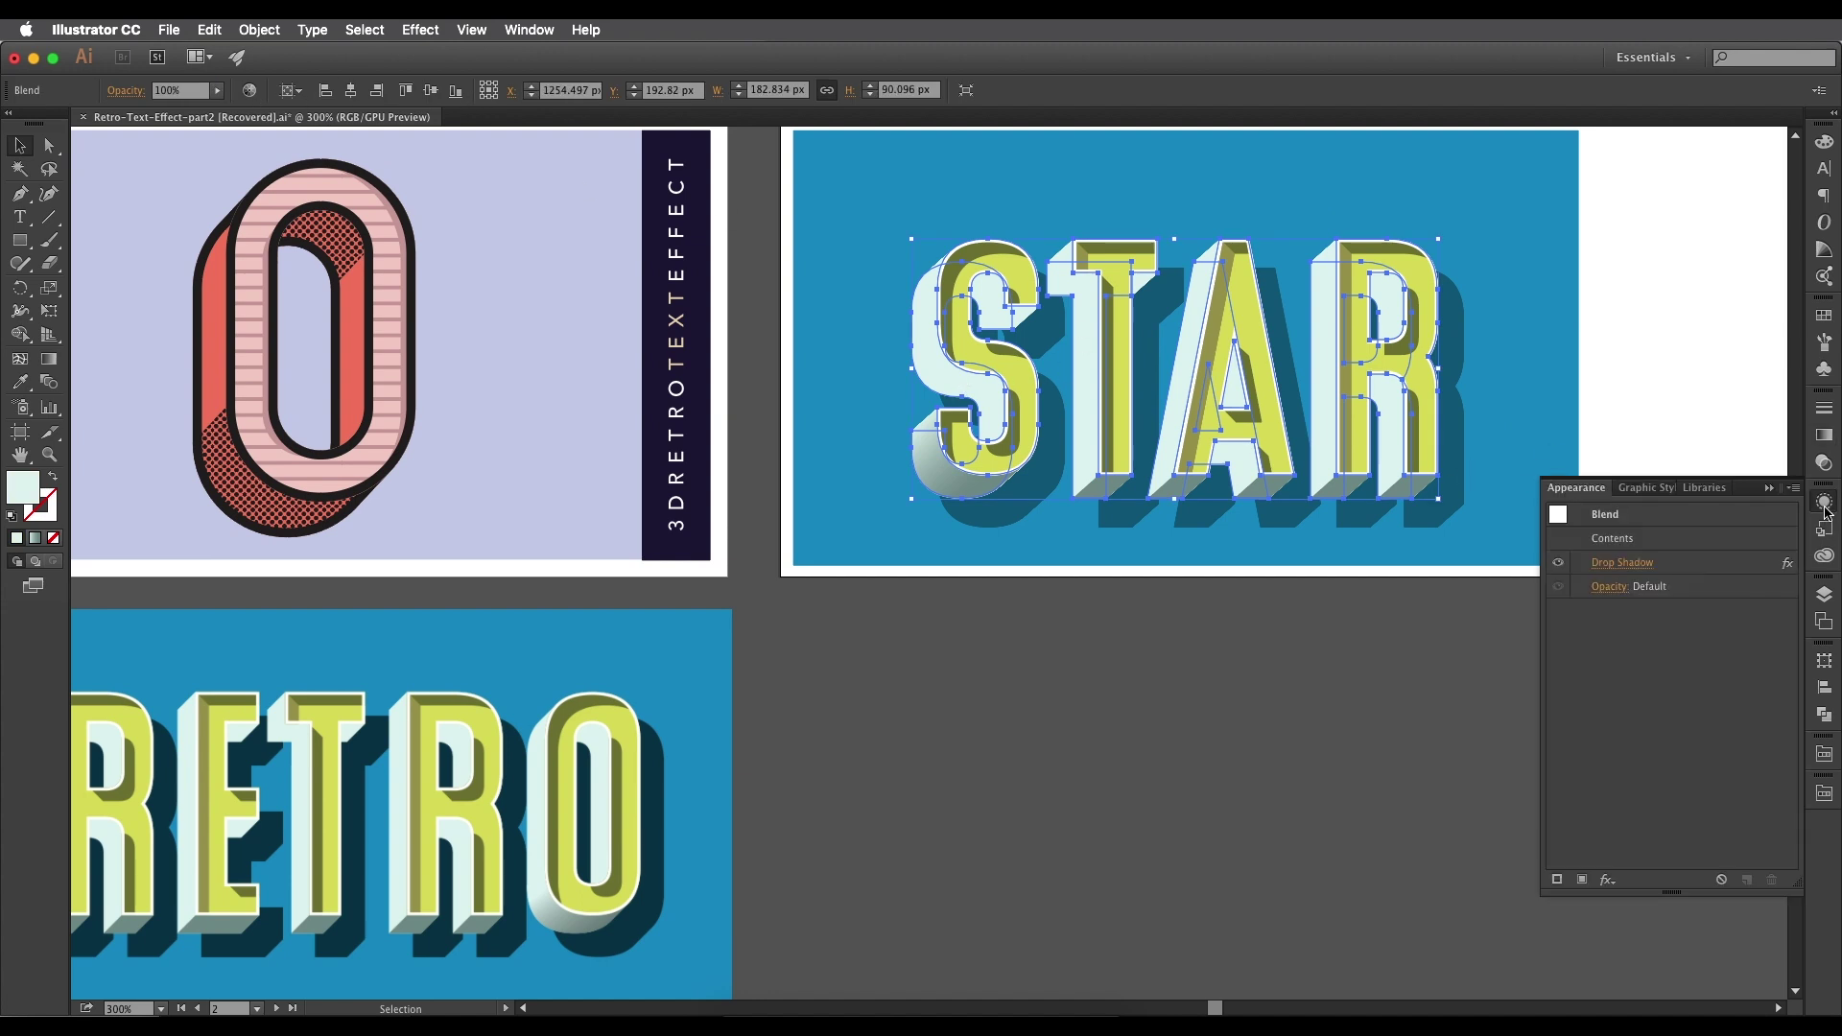
pyautogui.click(1635, 565)
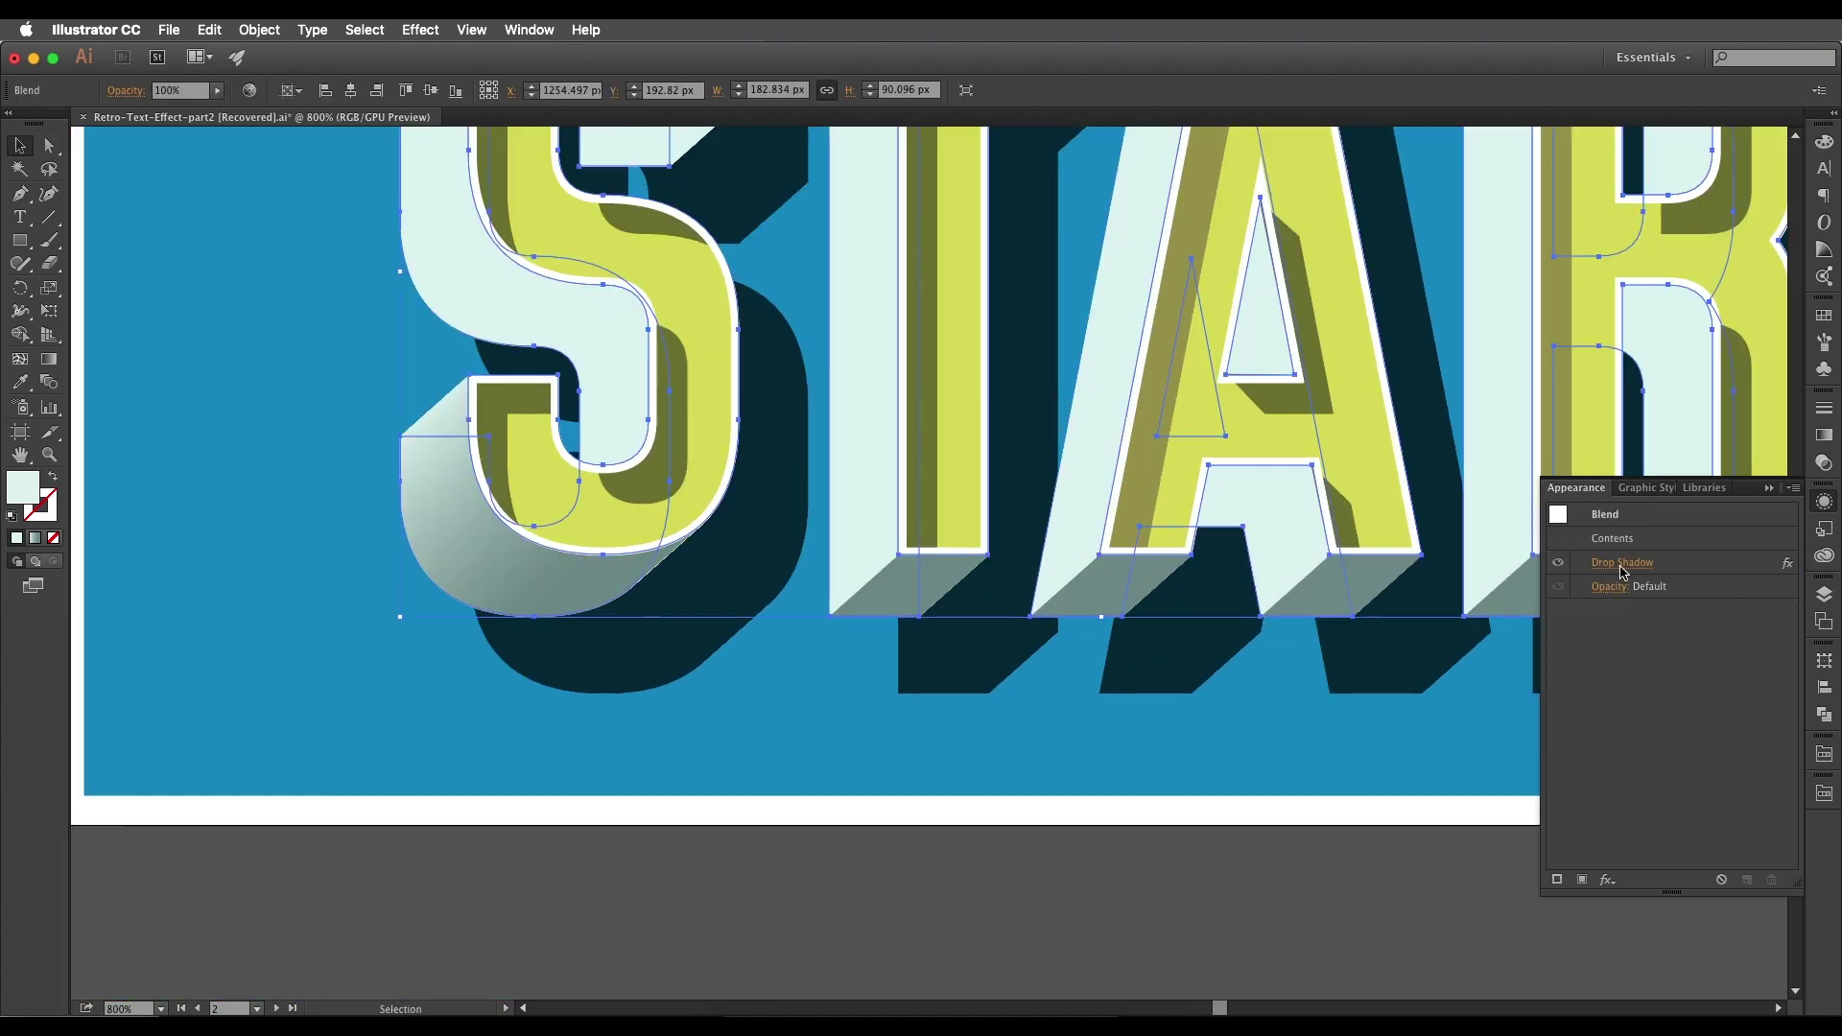
# Lighten the Drop Shadow effect on the blue STAR's extrusion blend by lowering its opacity, and deselect the artwork.
pyautogui.click(1621, 567)
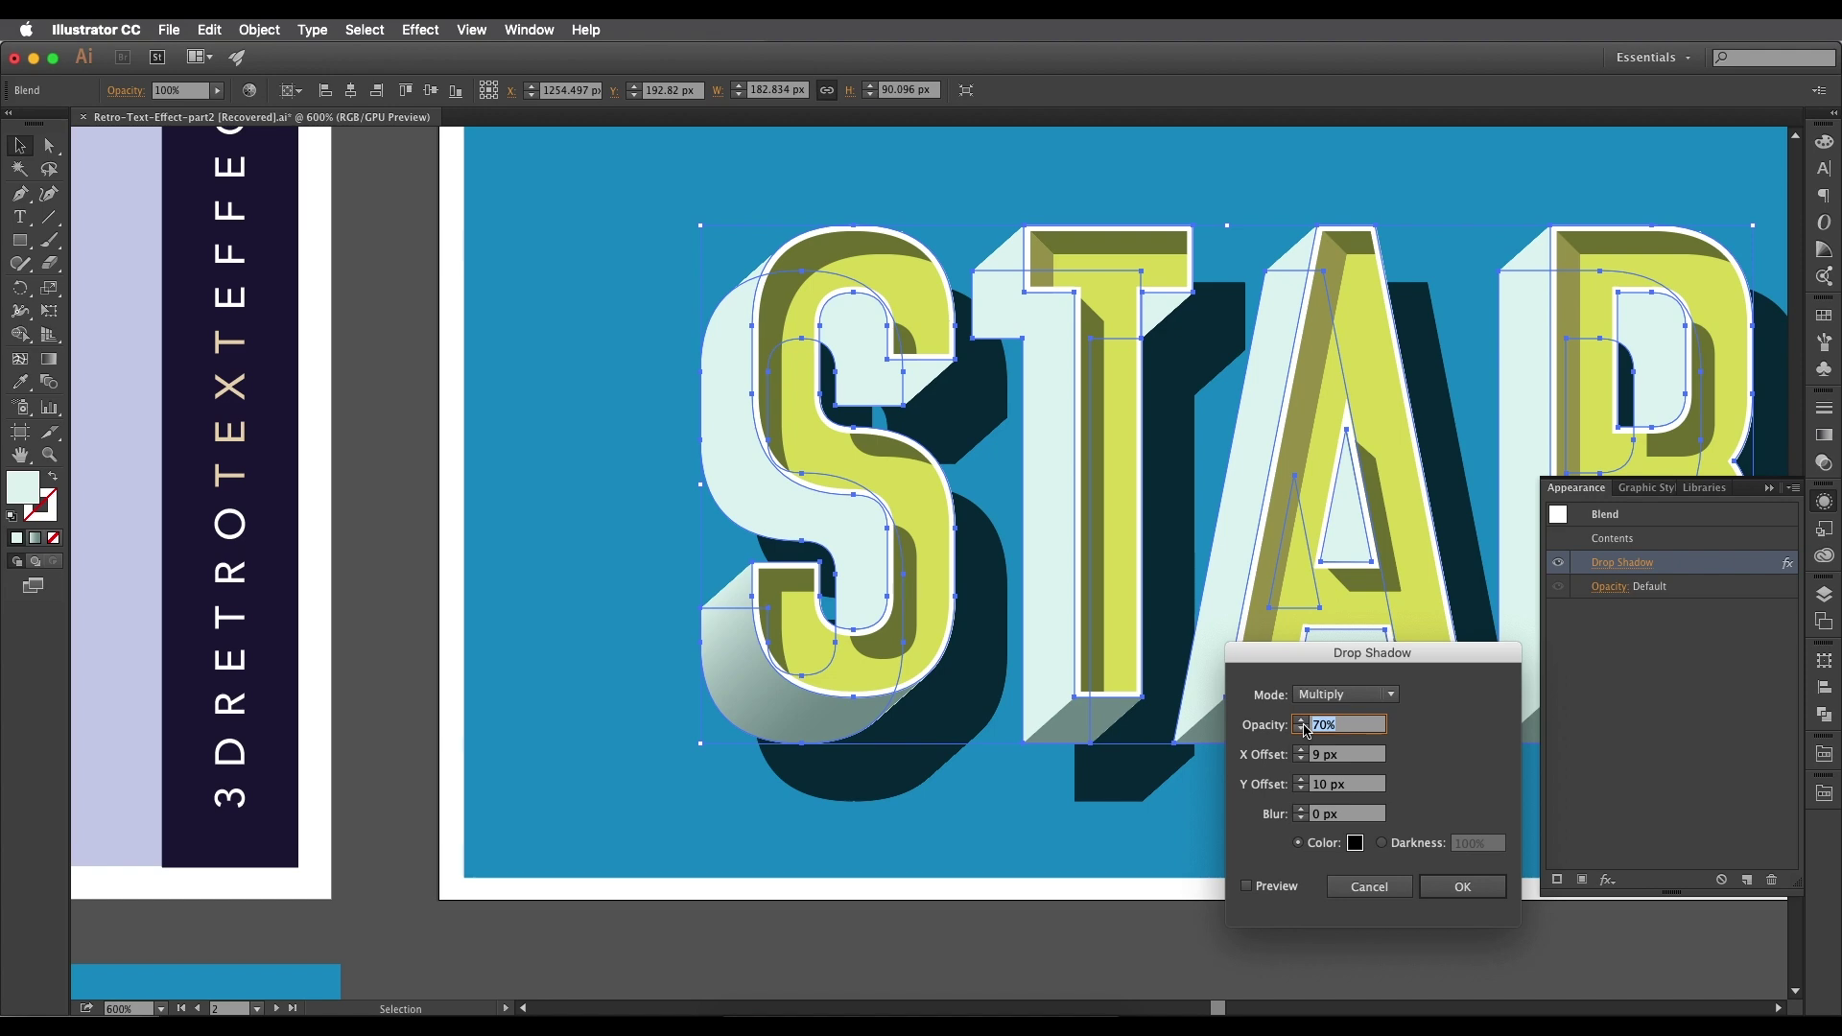
pyautogui.click(1344, 888)
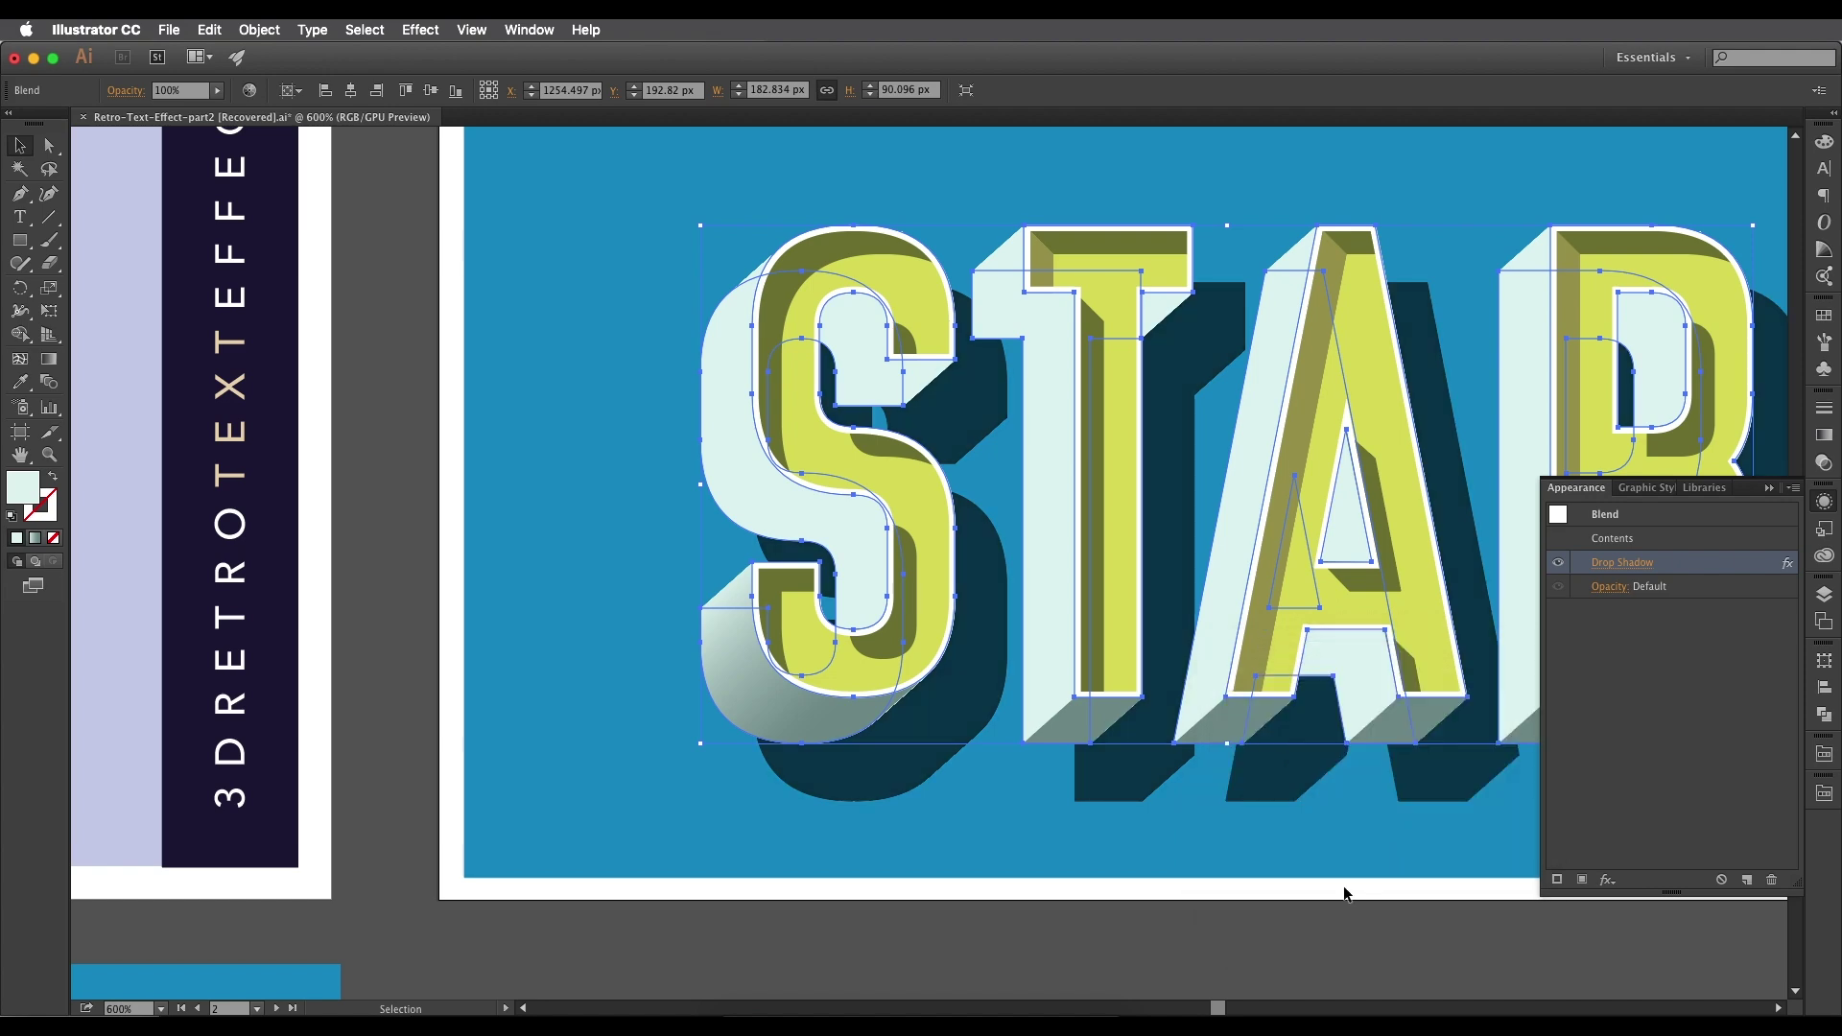
pyautogui.click(1308, 943)
# Compare the shadow and colours of the blue STAR with the blue RETRO artwork below the artboard.
pyautogui.scroll(-5, 1308, 941)
pyautogui.moveTo(1304, 850); pyautogui.dragTo(1235, 389)
pyautogui.scroll(3, 1146, 493)
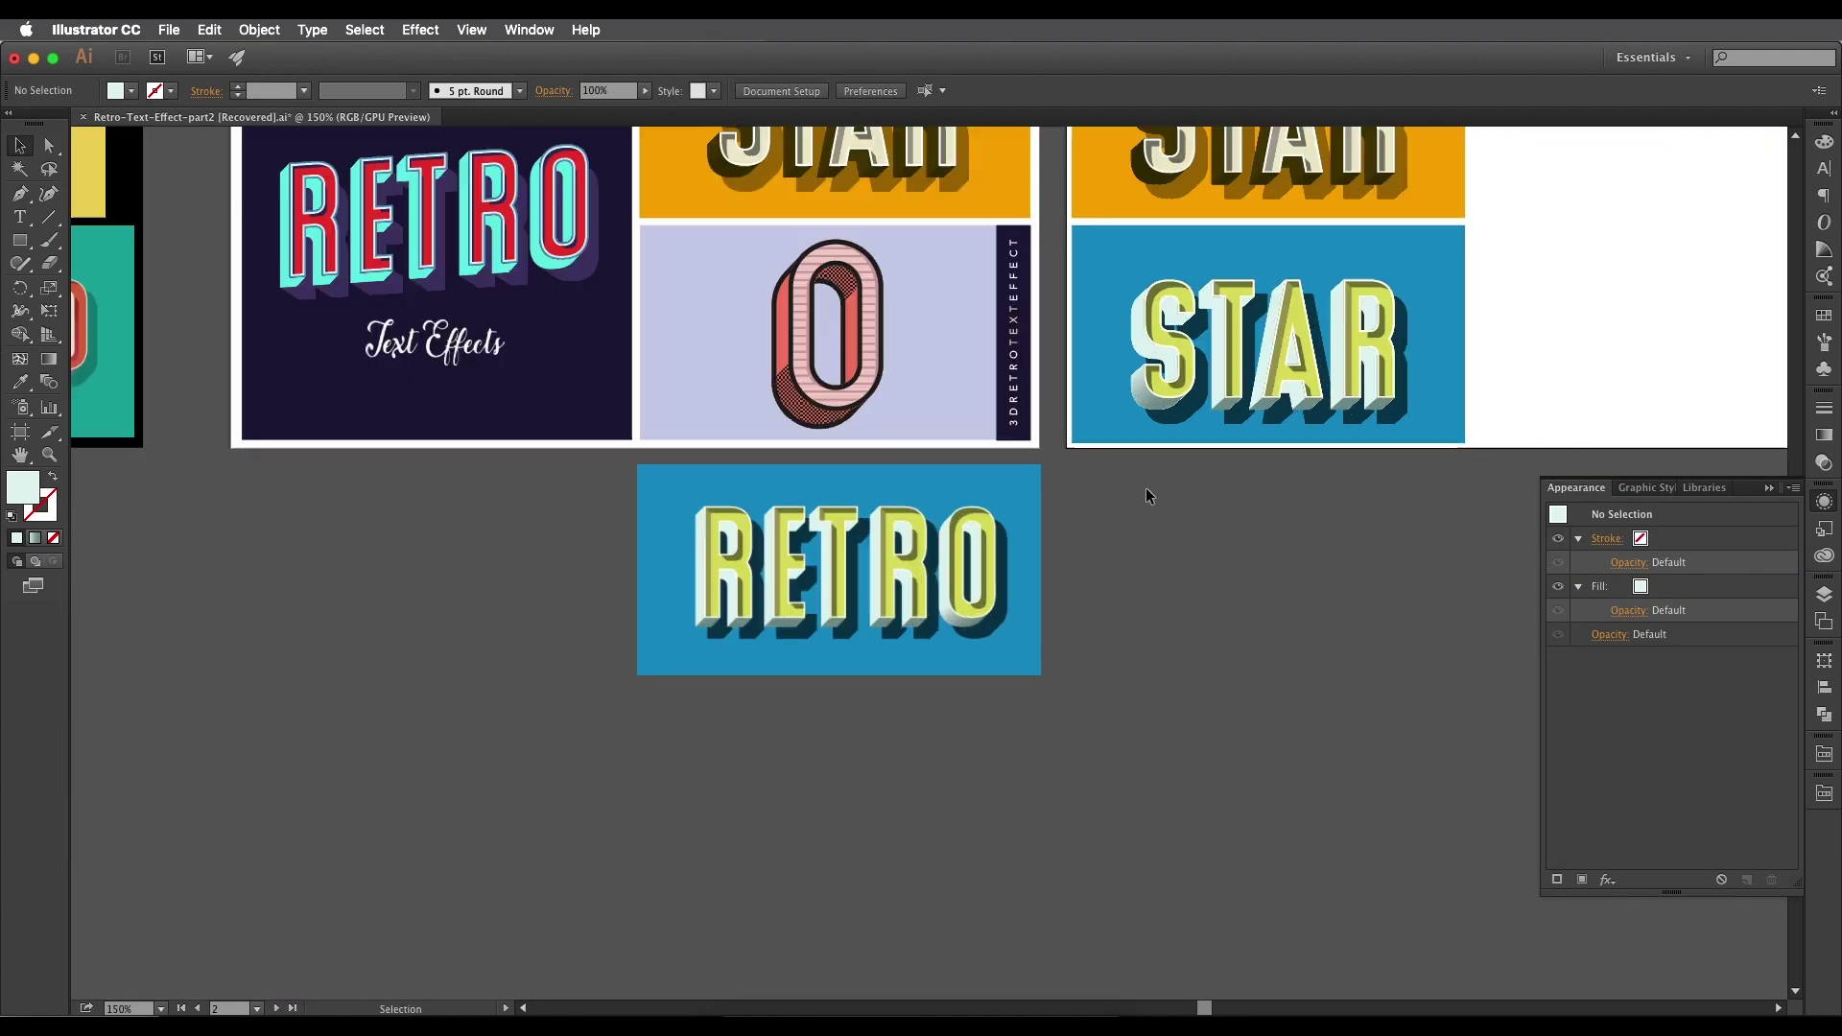
pyautogui.moveTo(1146, 499); pyautogui.dragTo(1132, 623)
pyautogui.moveTo(1273, 449); pyautogui.dragTo(1204, 579)
pyautogui.scroll(-1, 1206, 578)
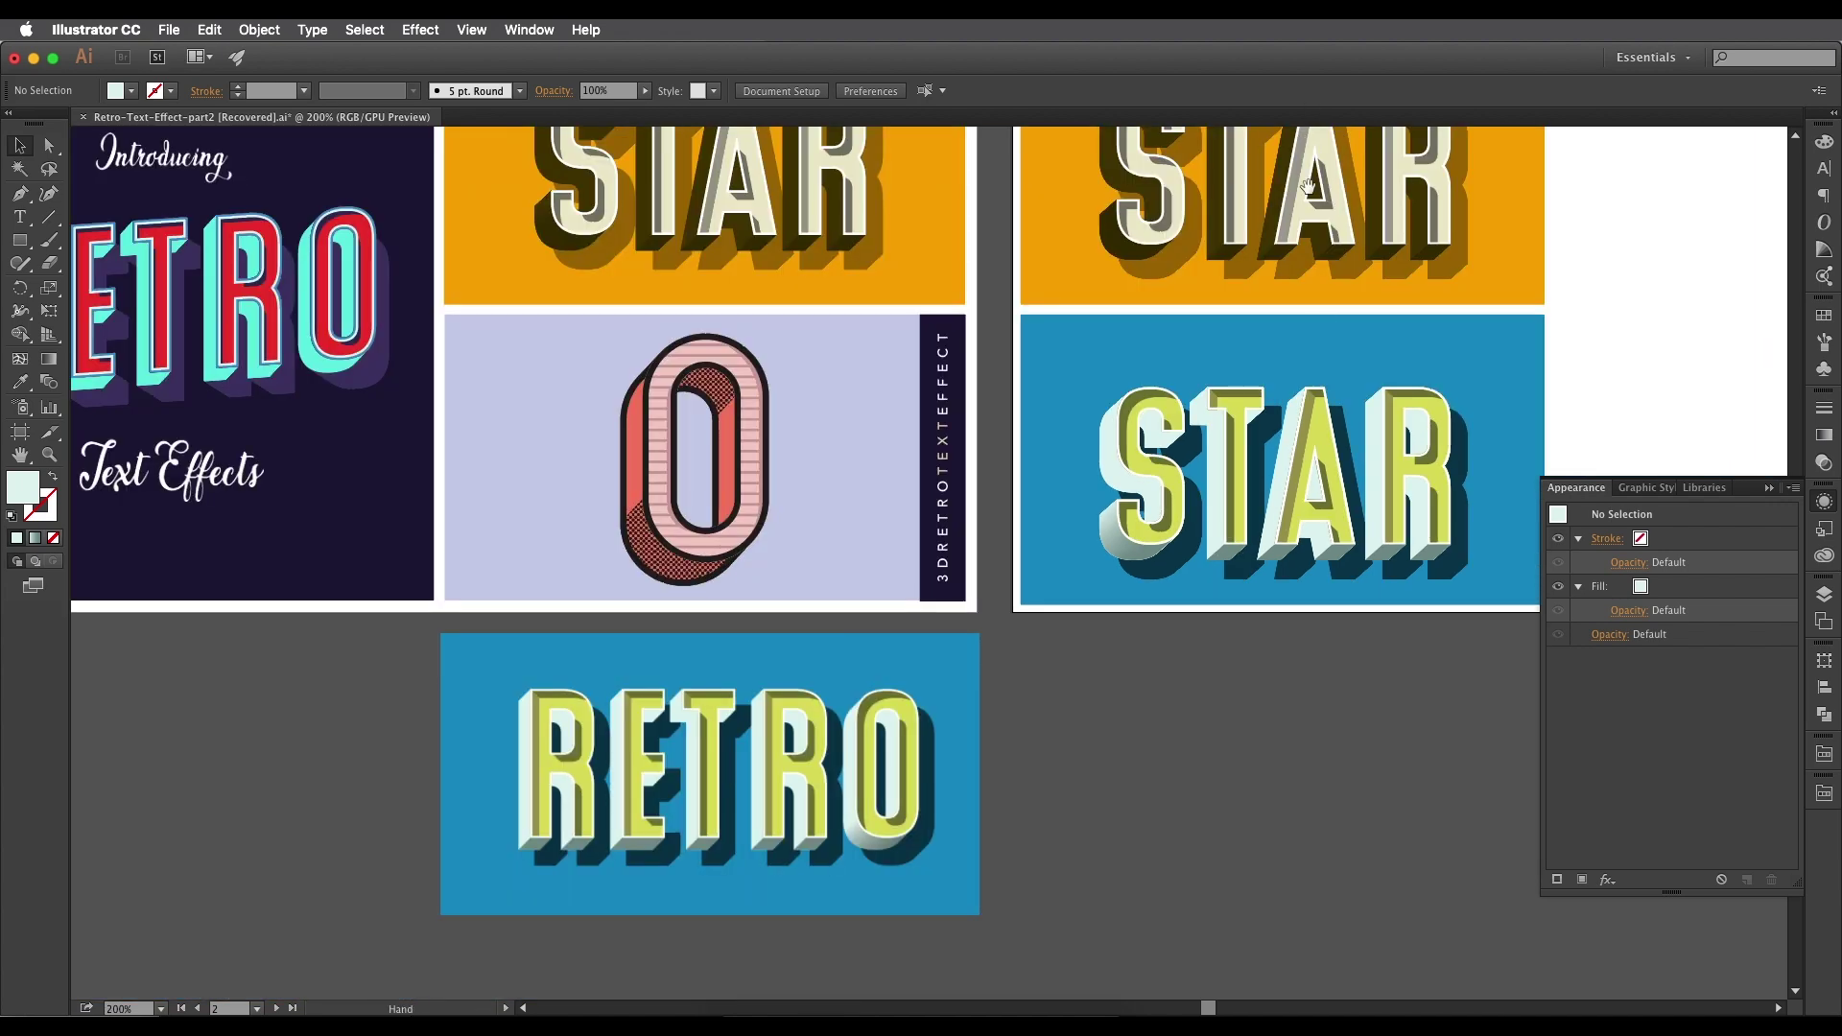
pyautogui.moveTo(1308, 186); pyautogui.dragTo(1244, 287)
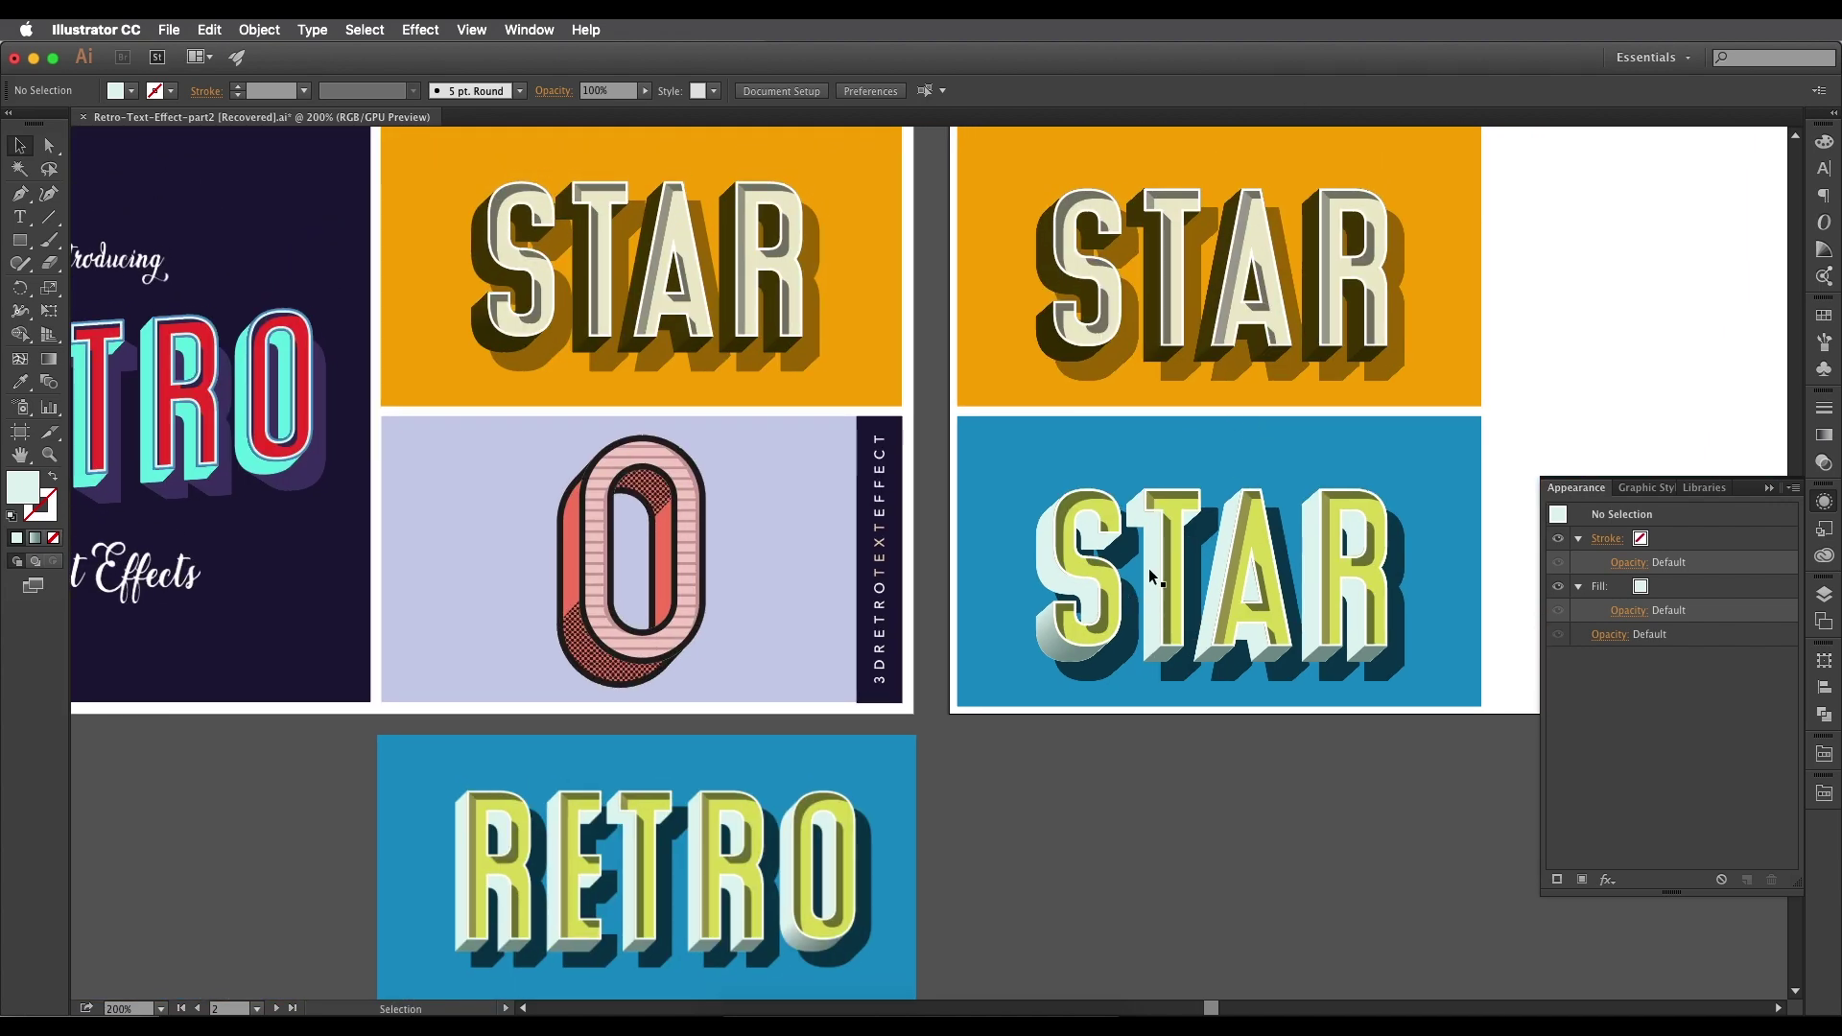
# Review the finished orange and blue STAR artworks together, examining their extrusions, inner shading and drop shadows.
pyautogui.scroll(2, 1152, 568)
pyautogui.moveTo(1171, 560); pyautogui.dragTo(1293, 394)
pyautogui.scroll(-1, 1147, 545)
pyautogui.moveTo(948, 709); pyautogui.dragTo(1160, 447)
pyautogui.moveTo(897, 551); pyautogui.dragTo(815, 662)
pyautogui.moveTo(1085, 415); pyautogui.dragTo(777, 748)
pyautogui.moveTo(1006, 525); pyautogui.dragTo(771, 884)
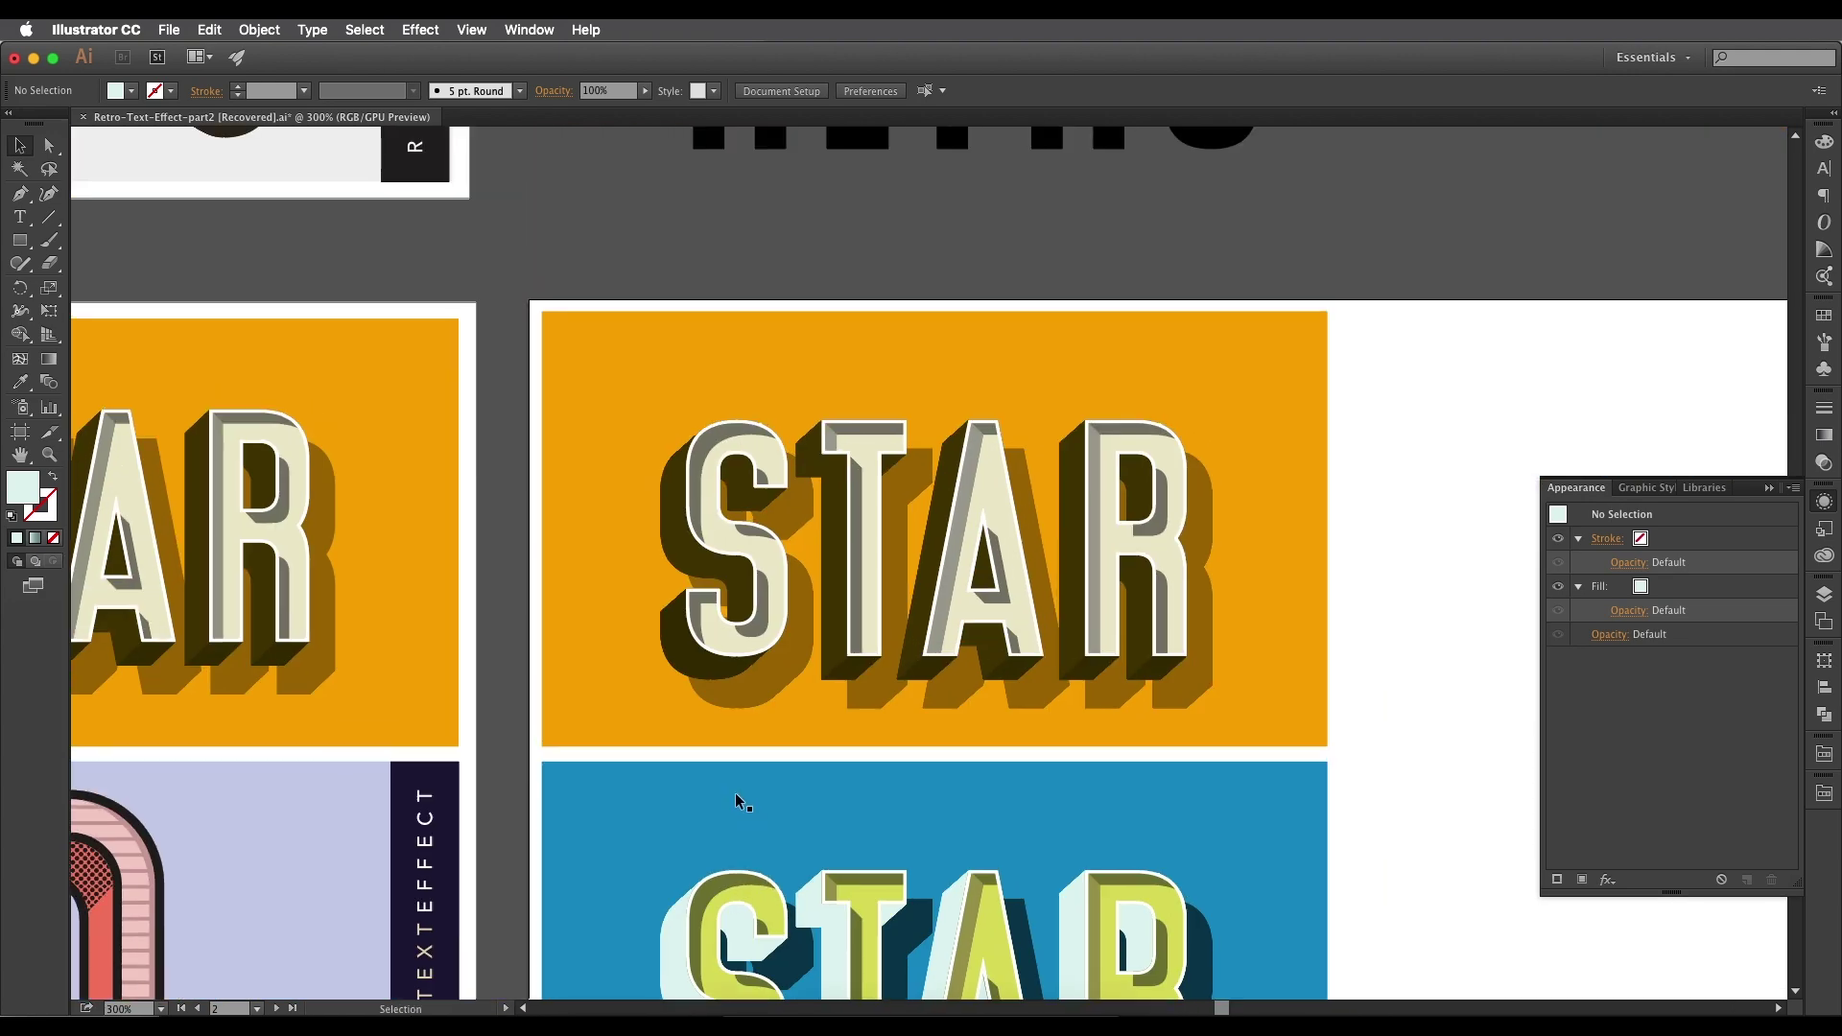
pyautogui.scroll(1, 735, 792)
pyautogui.scroll(-12, 872, 553)
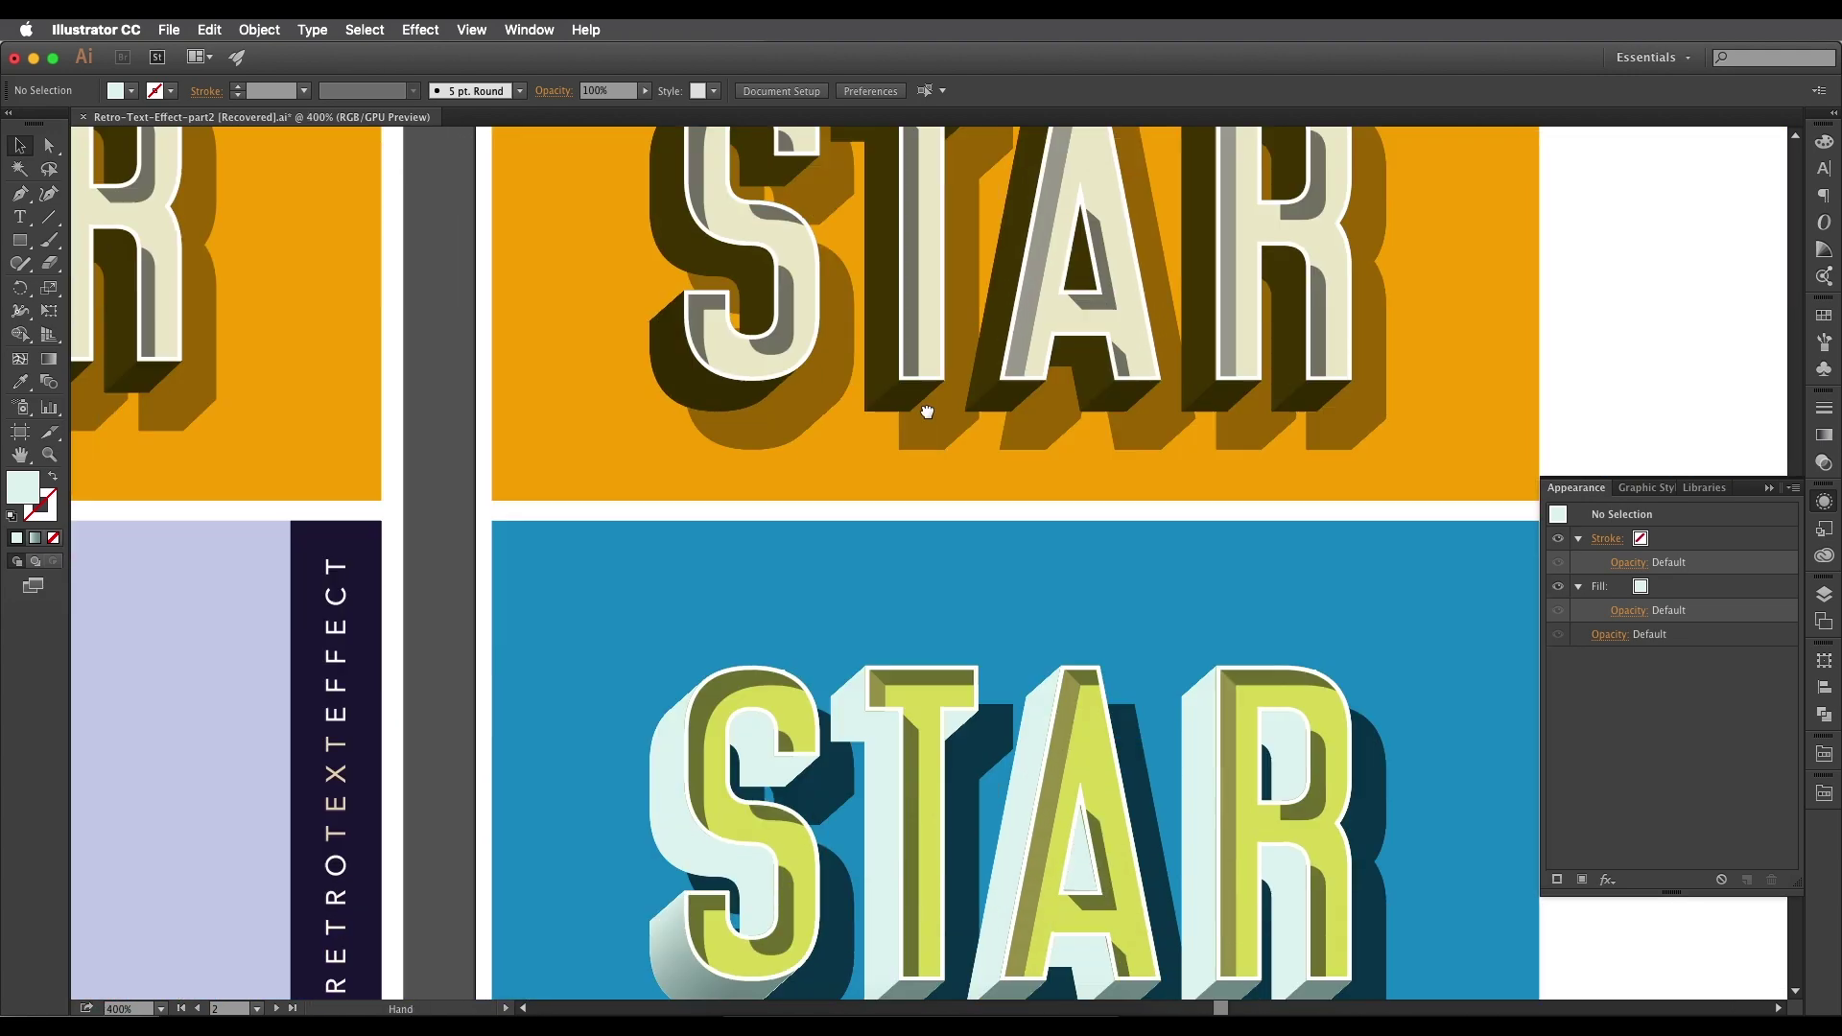
pyautogui.hscroll(-3, 927, 412)
pyautogui.scroll(-2, 916, 595)
pyautogui.scroll(3, 940, 652)
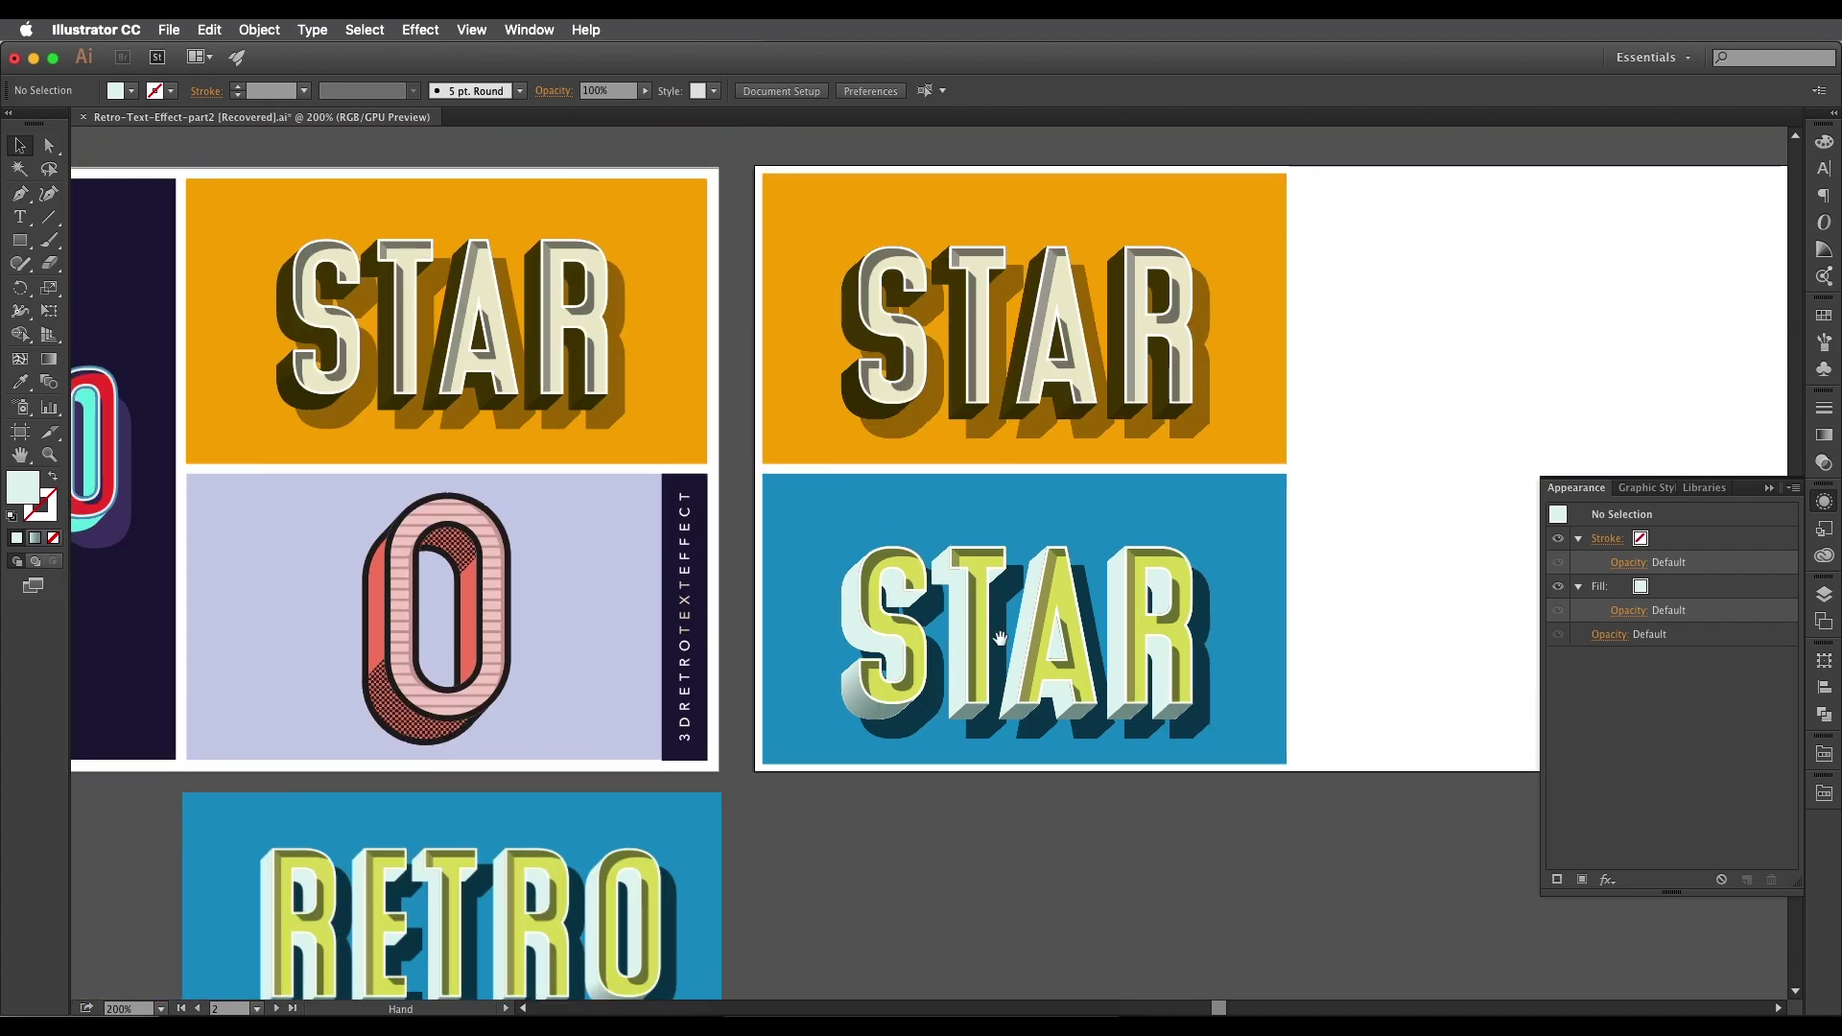
pyautogui.hscroll(2, 952, 675)
pyautogui.scroll(2, 952, 666)
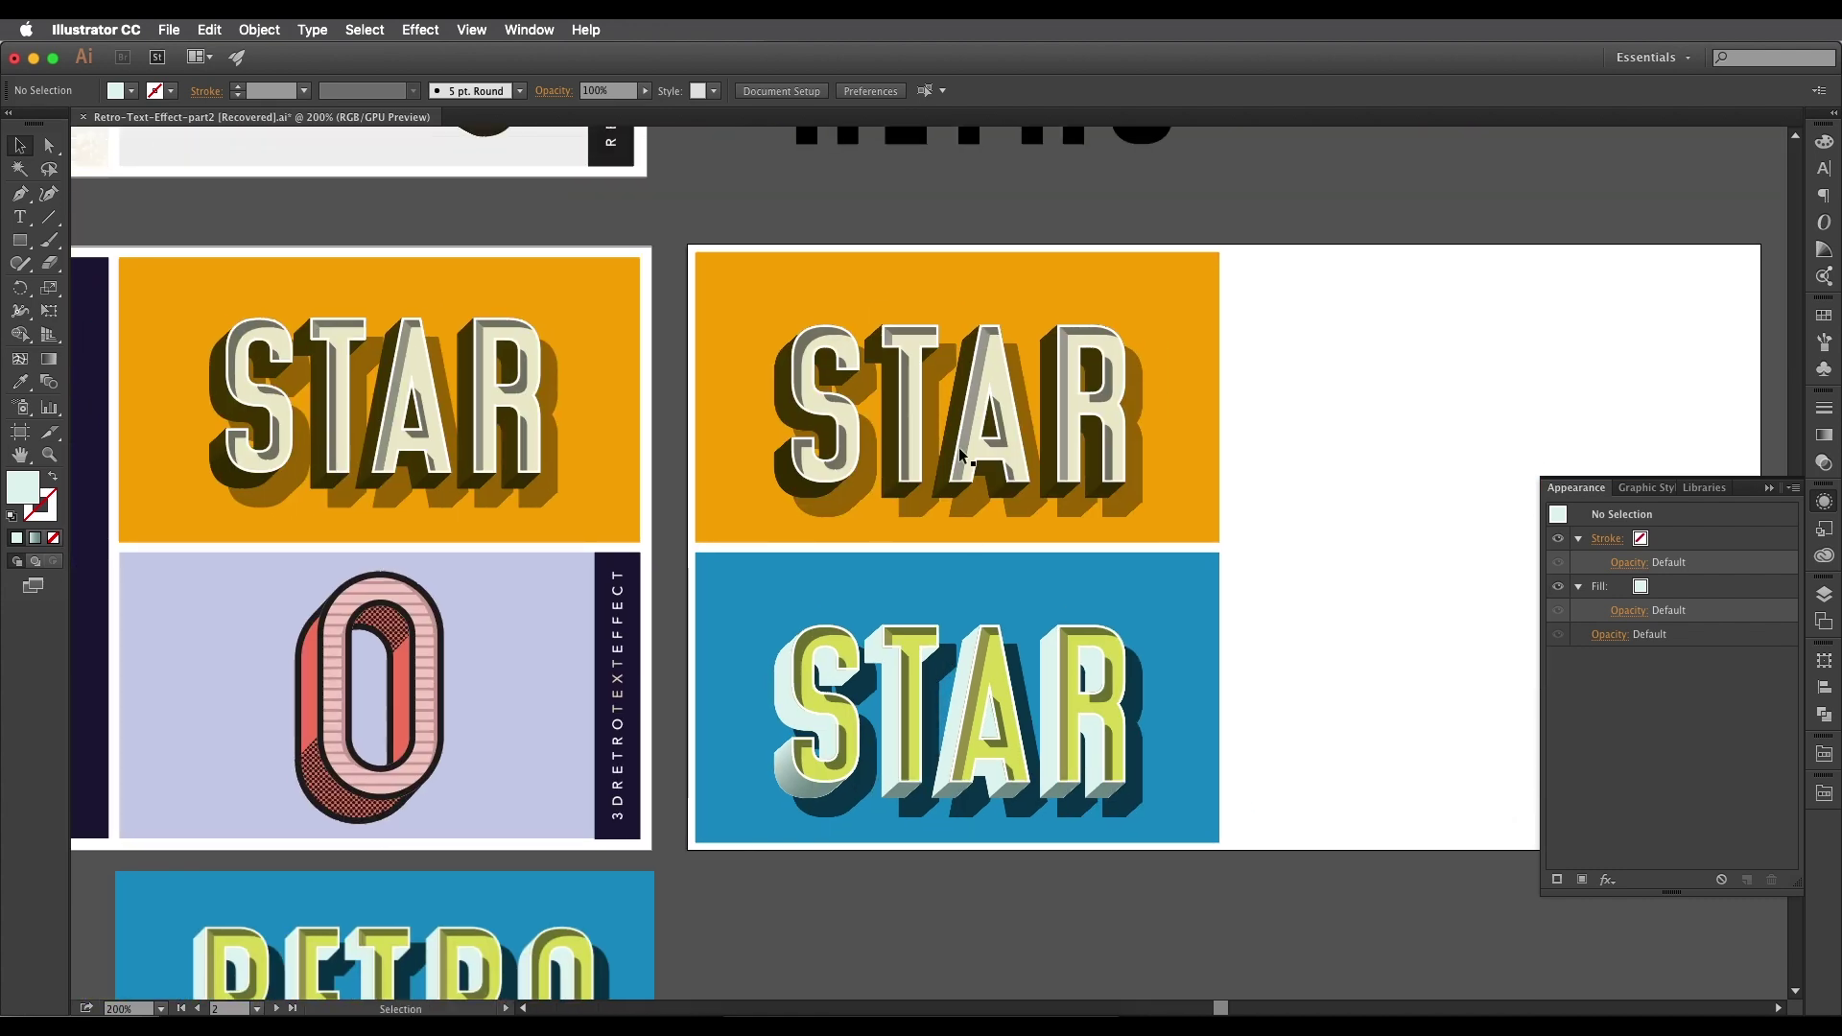
pyautogui.scroll(-1, 952, 417)
pyautogui.scroll(3, 953, 417)
pyautogui.scroll(-1, 990, 504)
pyautogui.moveTo(987, 702); pyautogui.dragTo(1037, 599)
pyautogui.scroll(-2, 1083, 554)
pyautogui.hscroll(-6, 1143, 514)
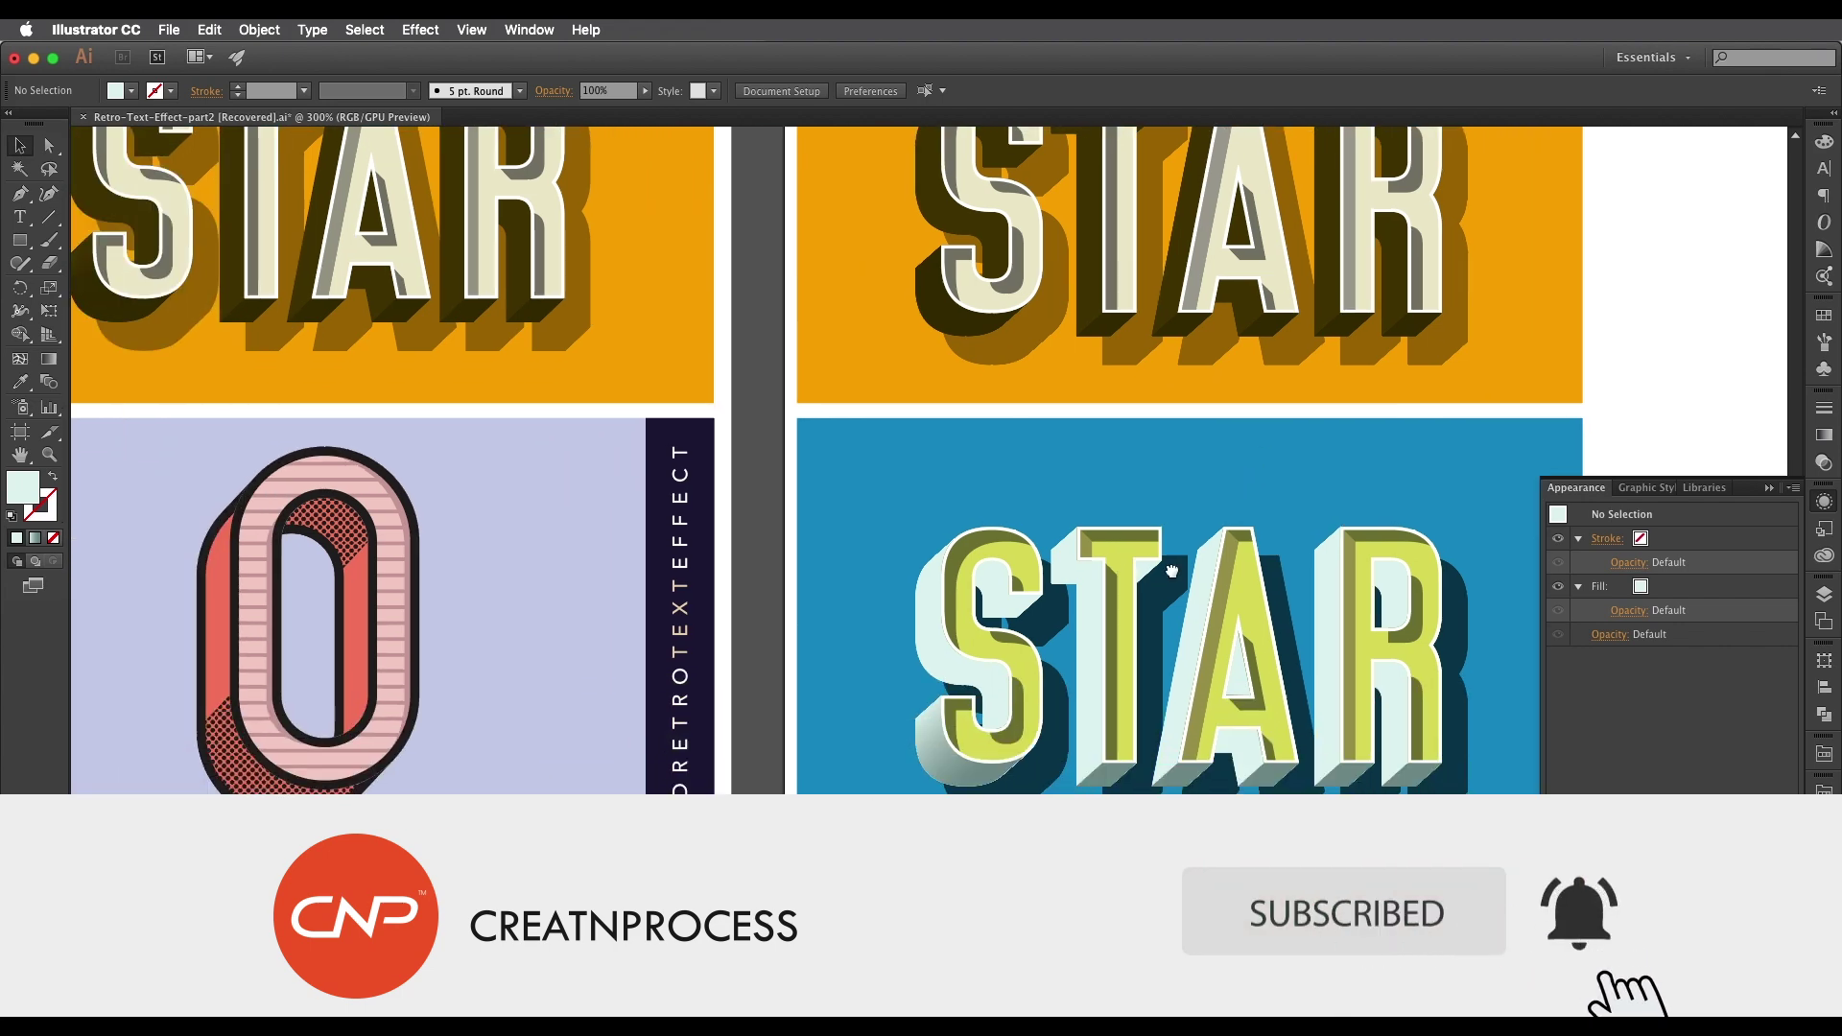
pyautogui.scroll(2, 1170, 595)
pyautogui.scroll(-2, 1056, 585)
# Examine the red and turquoise RETRO lettering on the dark Introducing Text Effects poster and its neighbouring designs.
pyautogui.hscroll(-5, 1123, 490)
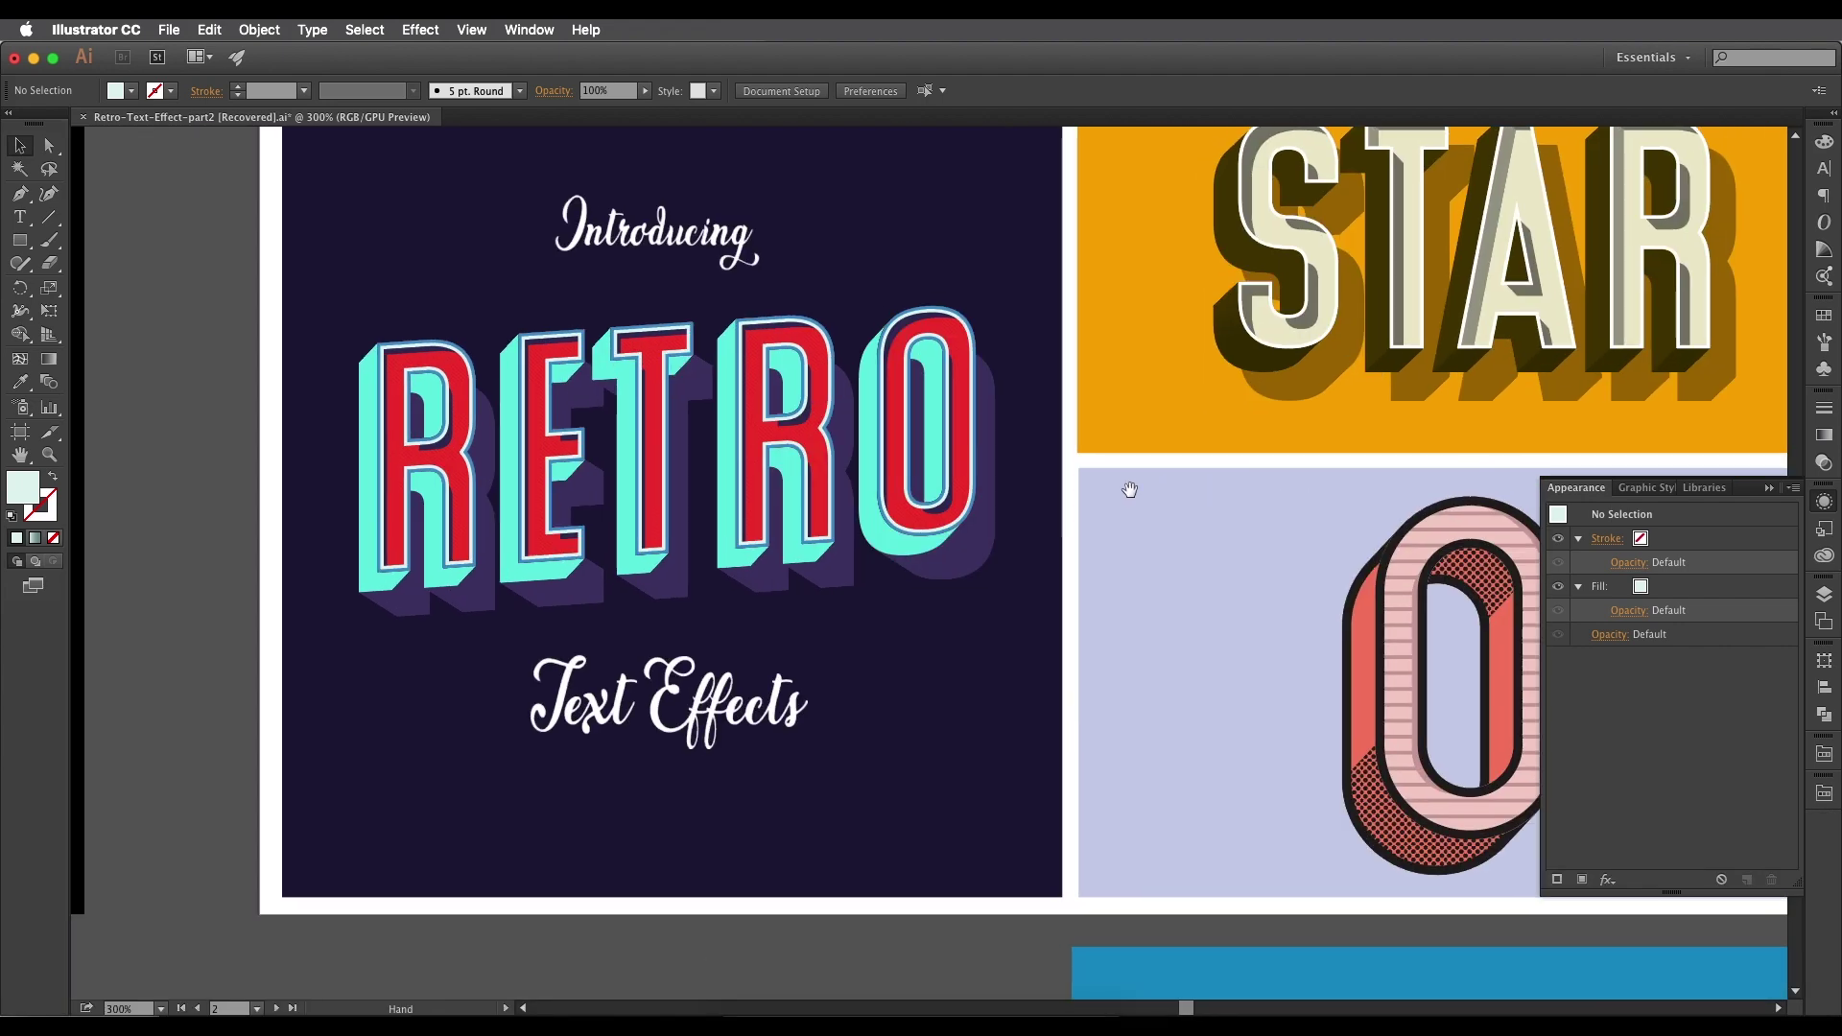
pyautogui.scroll(2, 1114, 432)
pyautogui.hscroll(-2, 1150, 504)
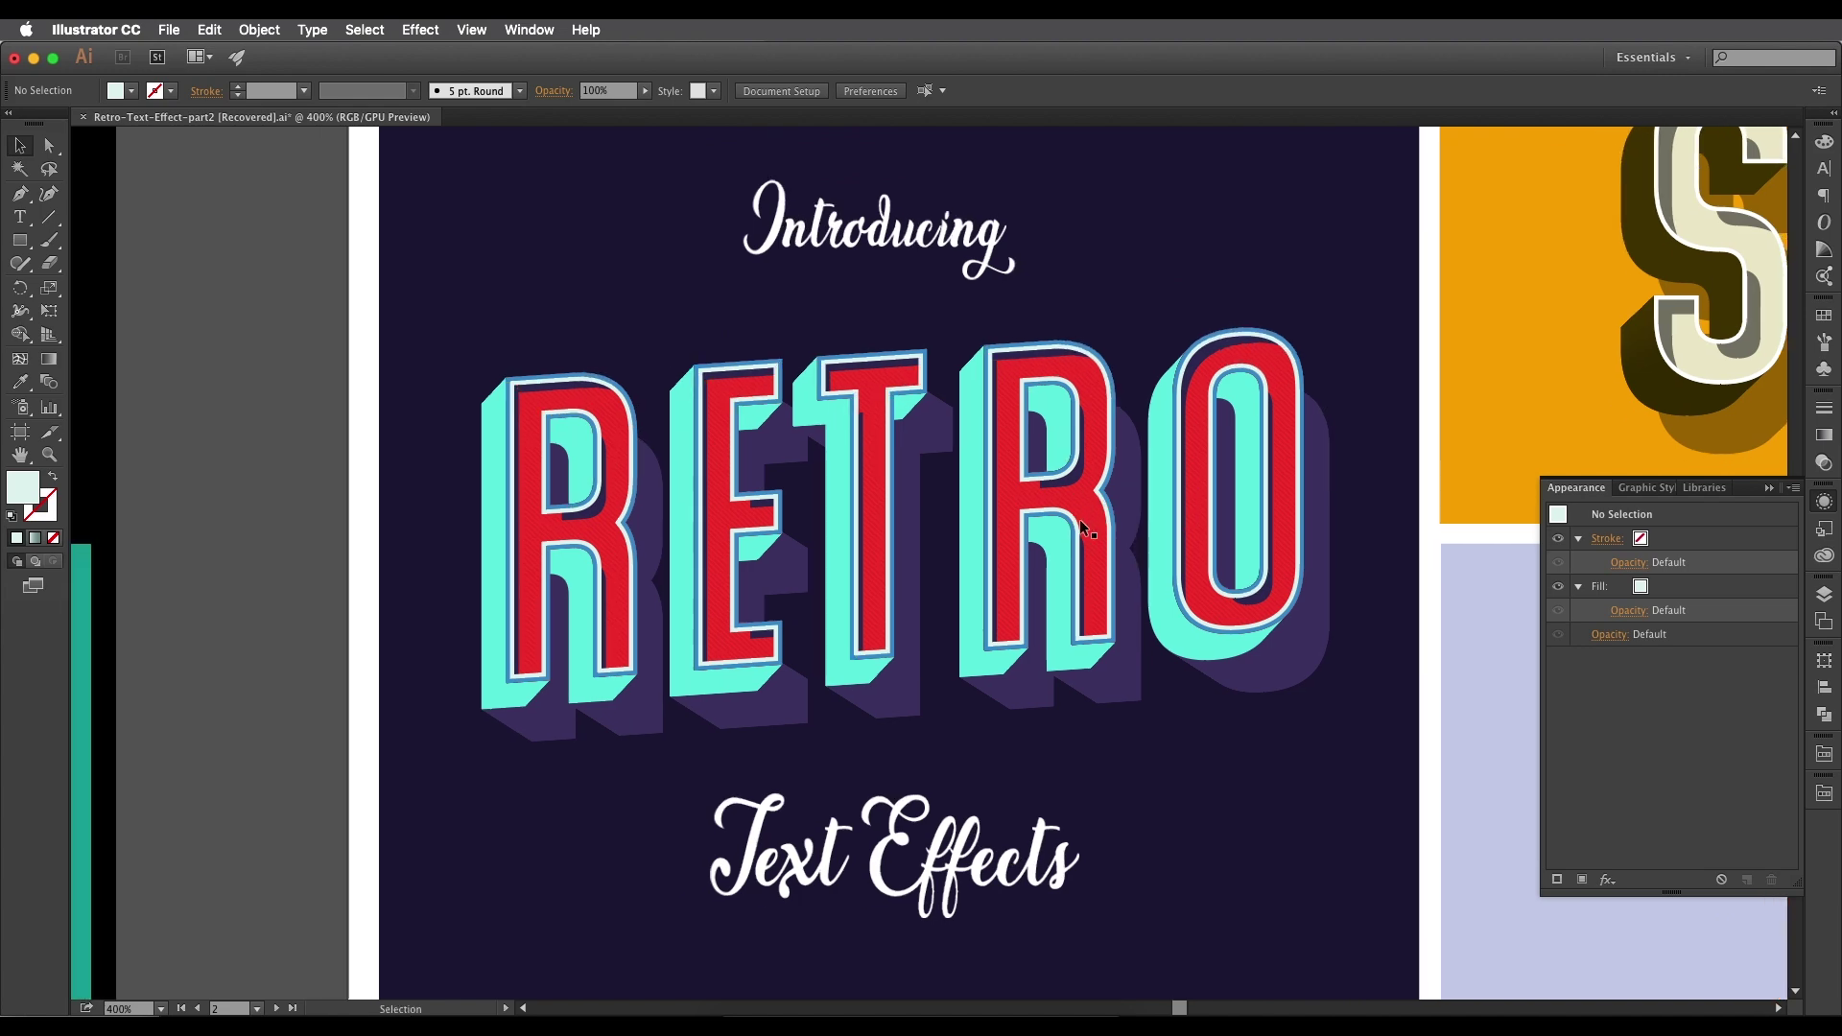
pyautogui.scroll(-2, 982, 549)
pyautogui.hscroll(-2, 975, 556)
pyautogui.scroll(3, 952, 556)
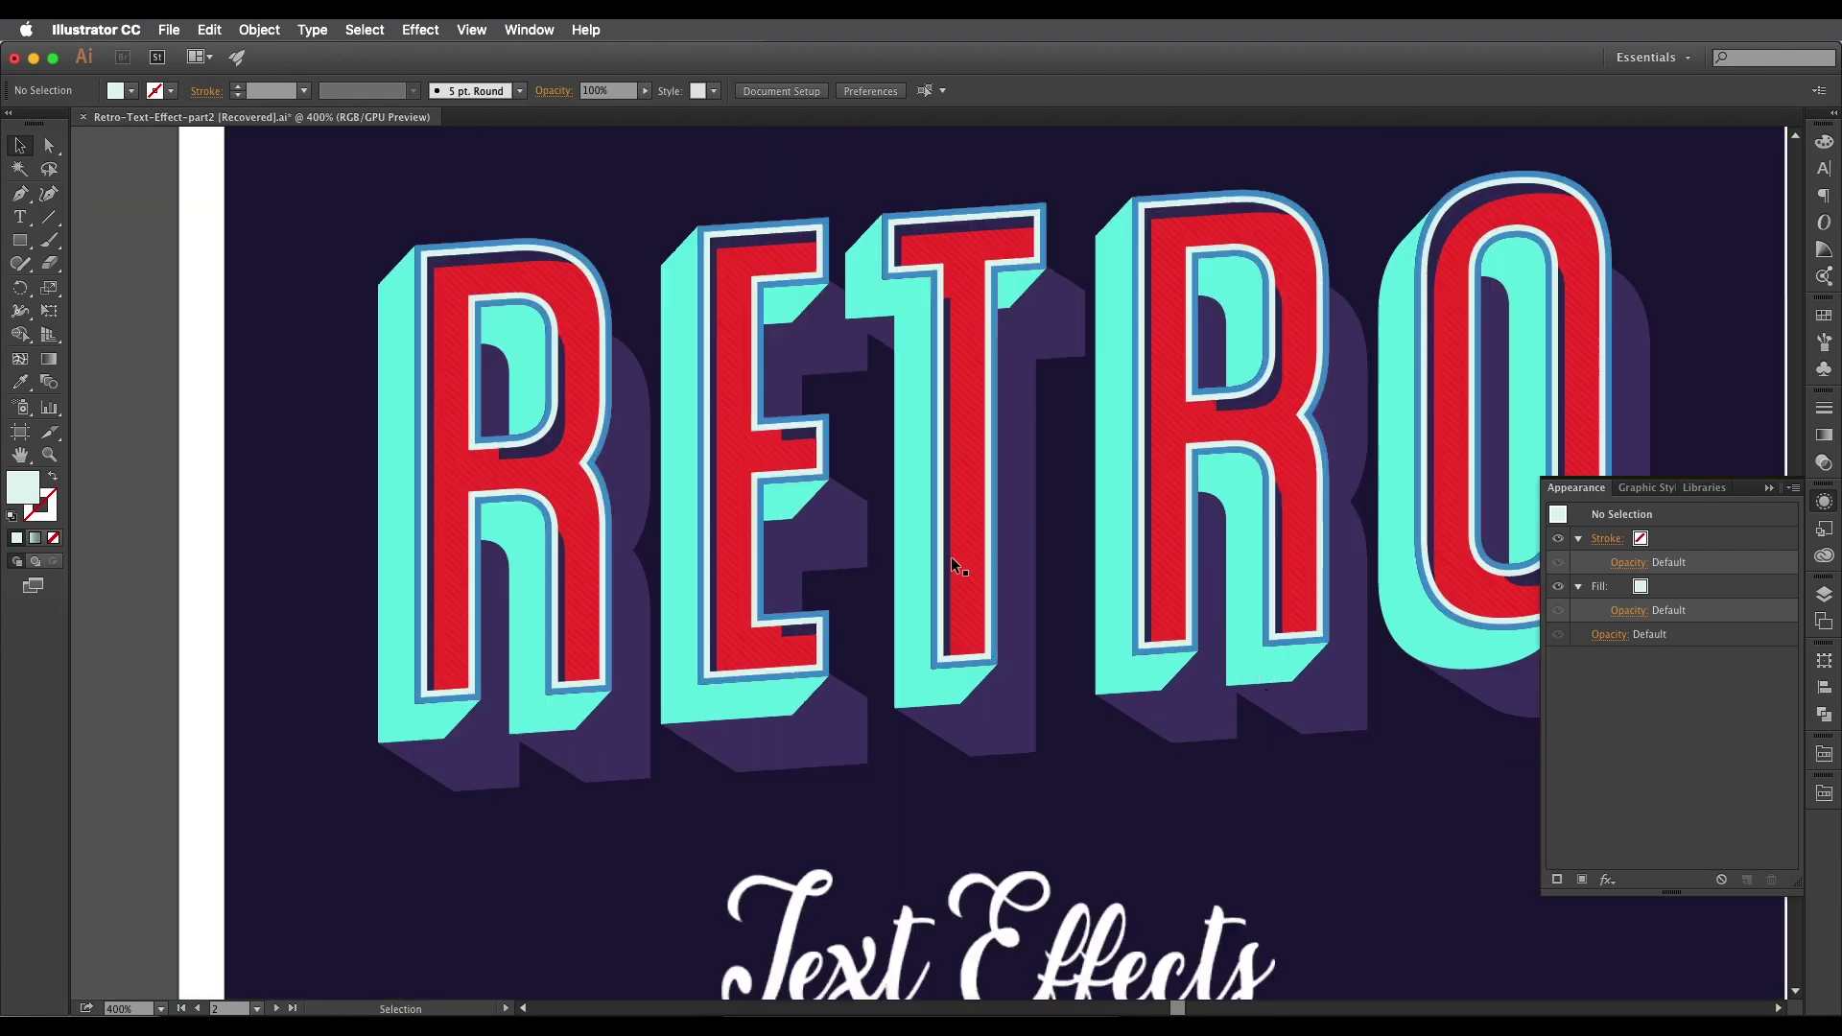
pyautogui.scroll(-3, 952, 558)
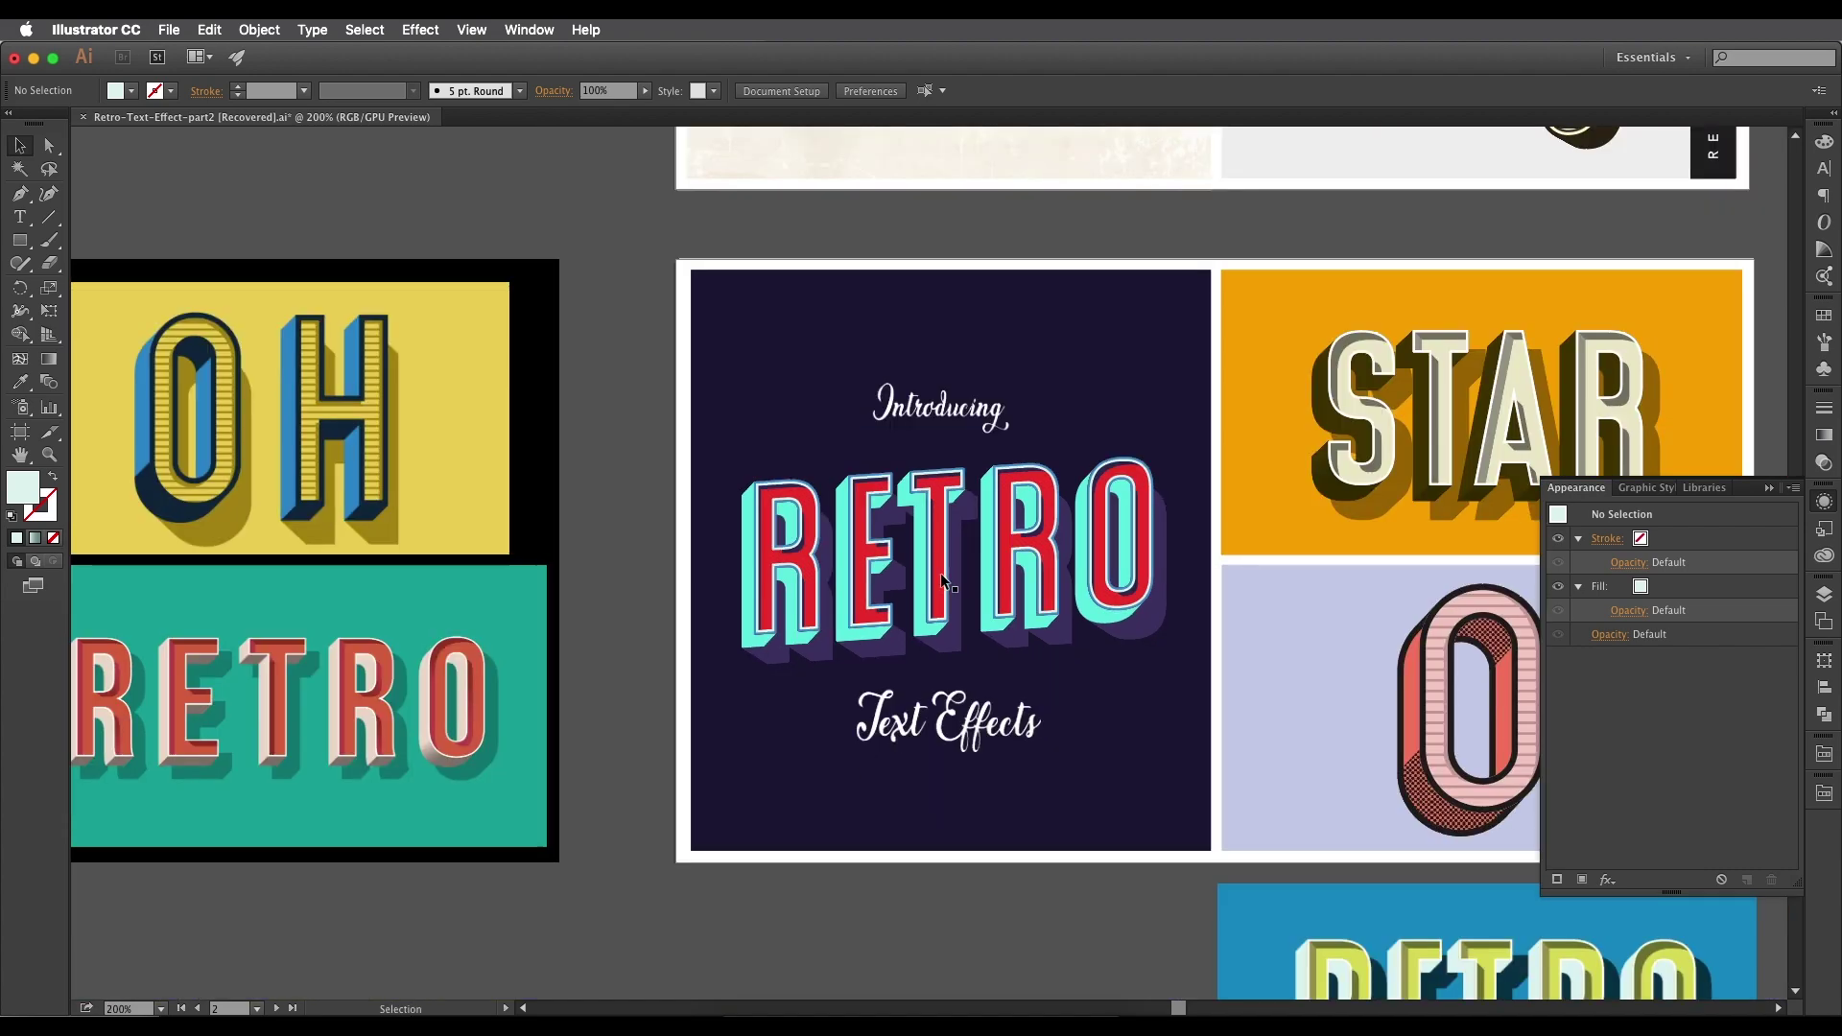
pyautogui.moveTo(941, 573); pyautogui.dragTo(813, 598)
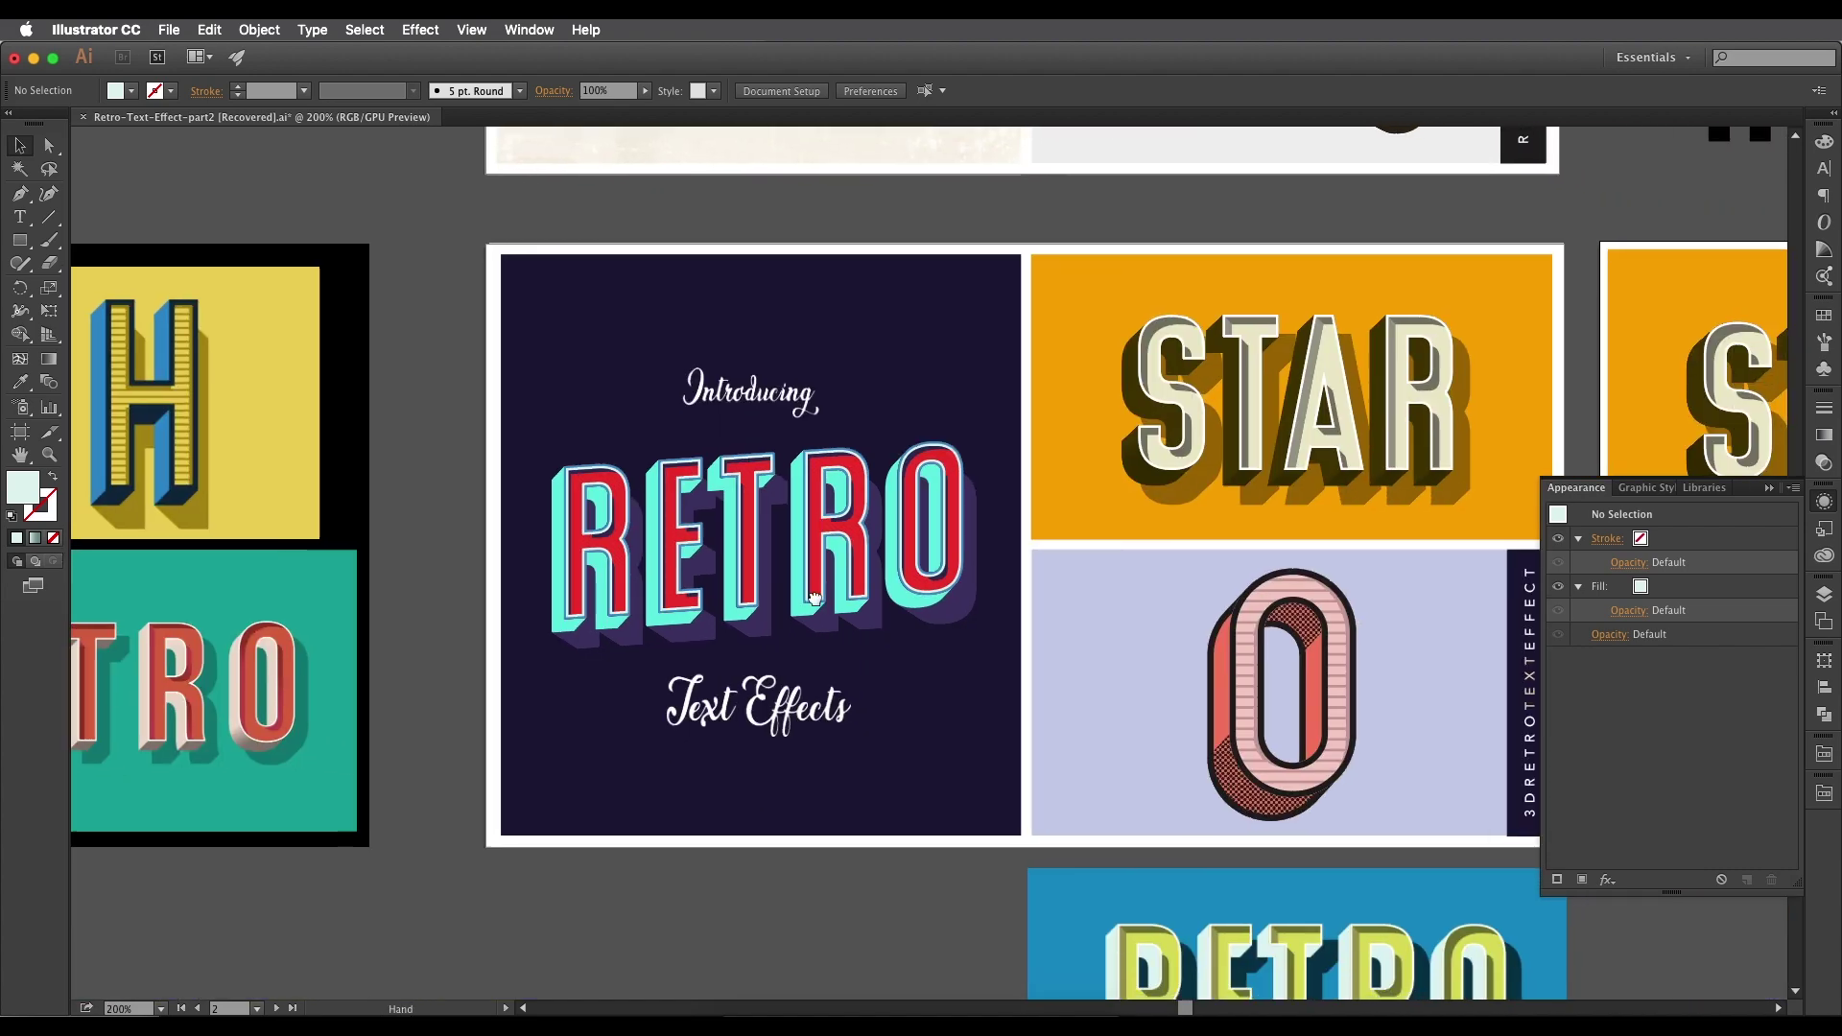